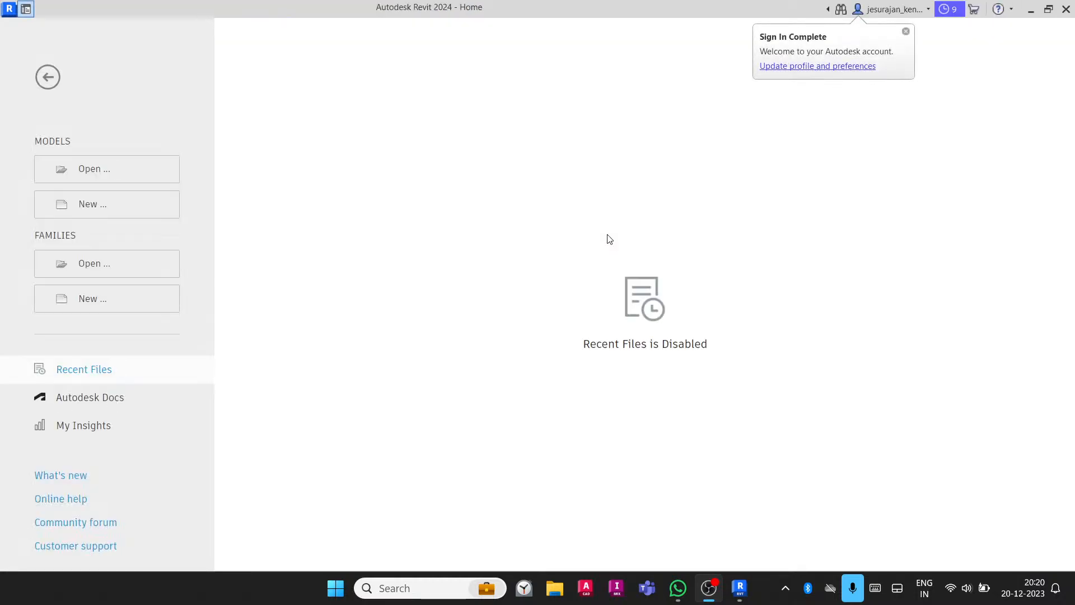
# - Open the recent model Concrete Structure.rvt and delete the detached wall standing apart from the building
pyautogui.click(906, 31)
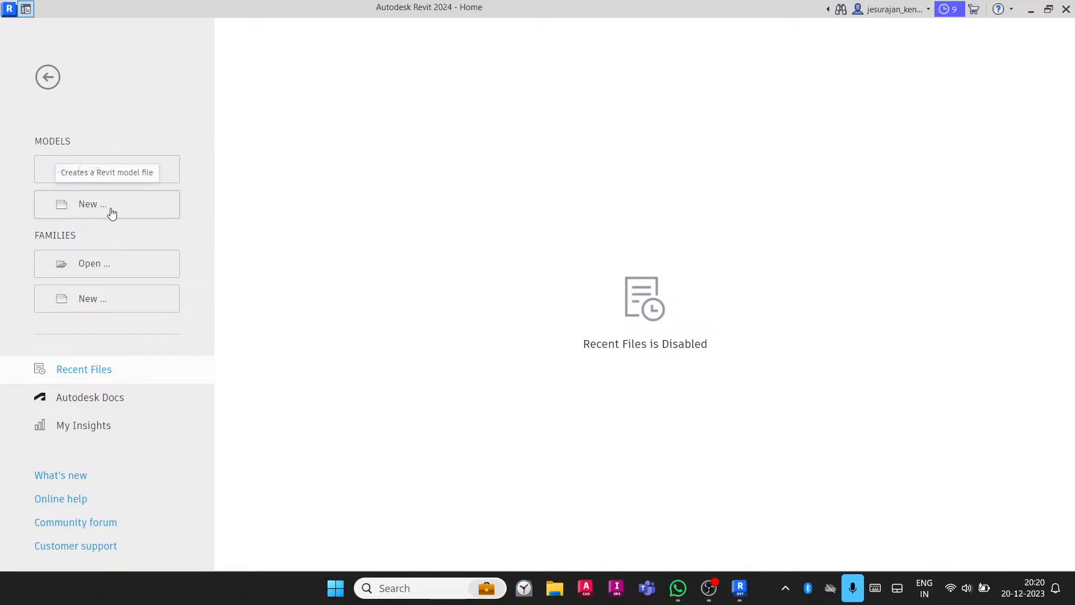
pyautogui.click(47, 76)
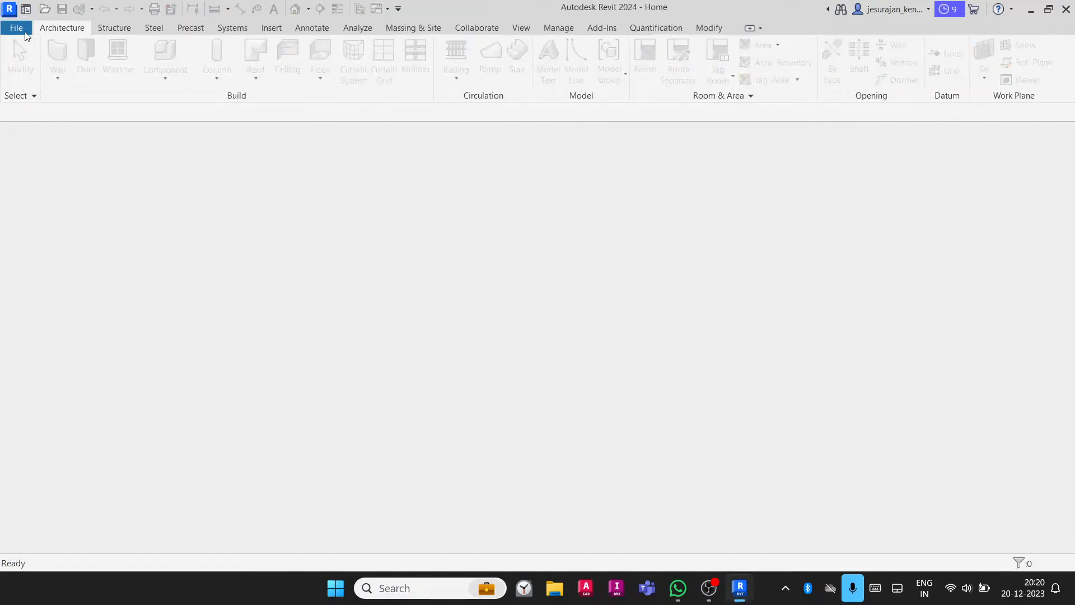
pyautogui.click(20, 30)
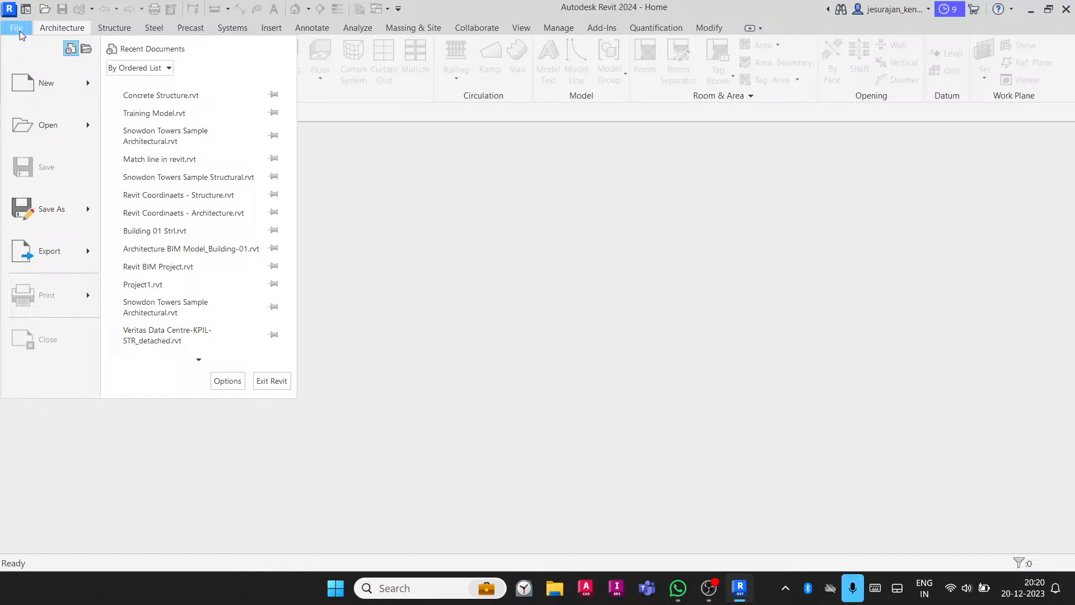
pyautogui.click(161, 98)
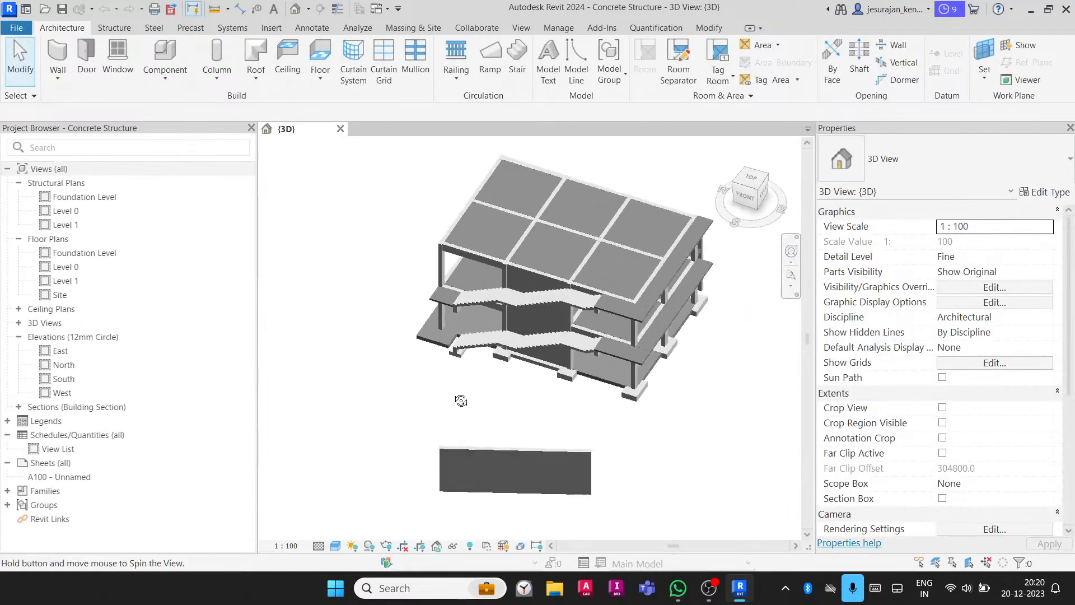
pyautogui.keyDown('shift'); pyautogui.moveTo(461, 401); pyautogui.dragTo(653, 377, button='middle'); pyautogui.keyUp('shift')
pyautogui.moveTo(628, 247); pyautogui.dragTo(749, 488)
pyautogui.press('Delete')
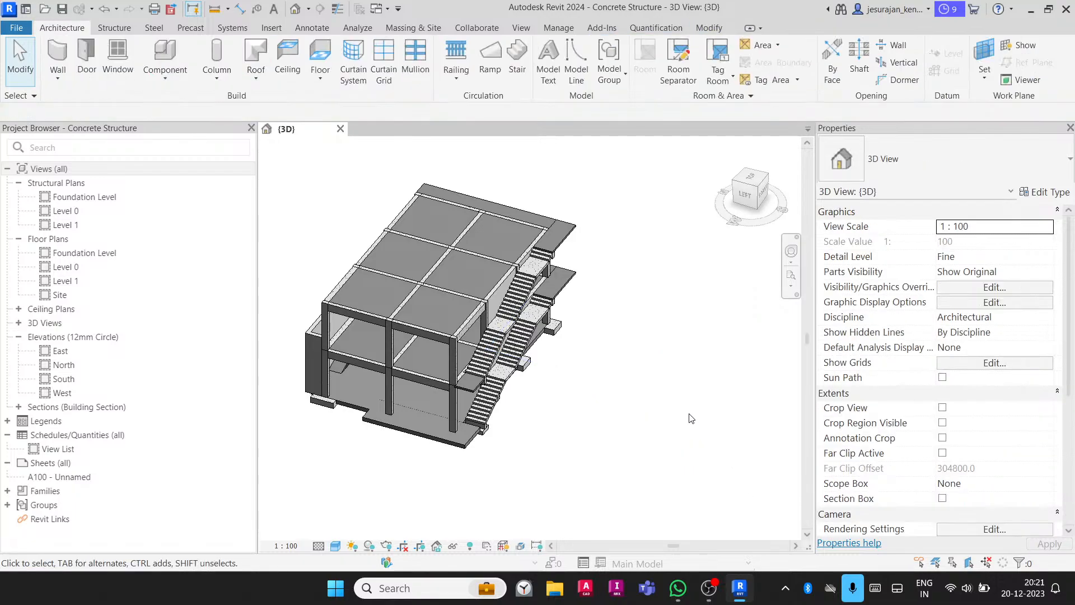
# - Examine the concrete frame, slabs, footings and stairs of the building from several sides in 3D
pyautogui.keyDown('shift'); pyautogui.moveTo(691, 418); pyautogui.dragTo(517, 329, button='middle'); pyautogui.keyUp('shift')
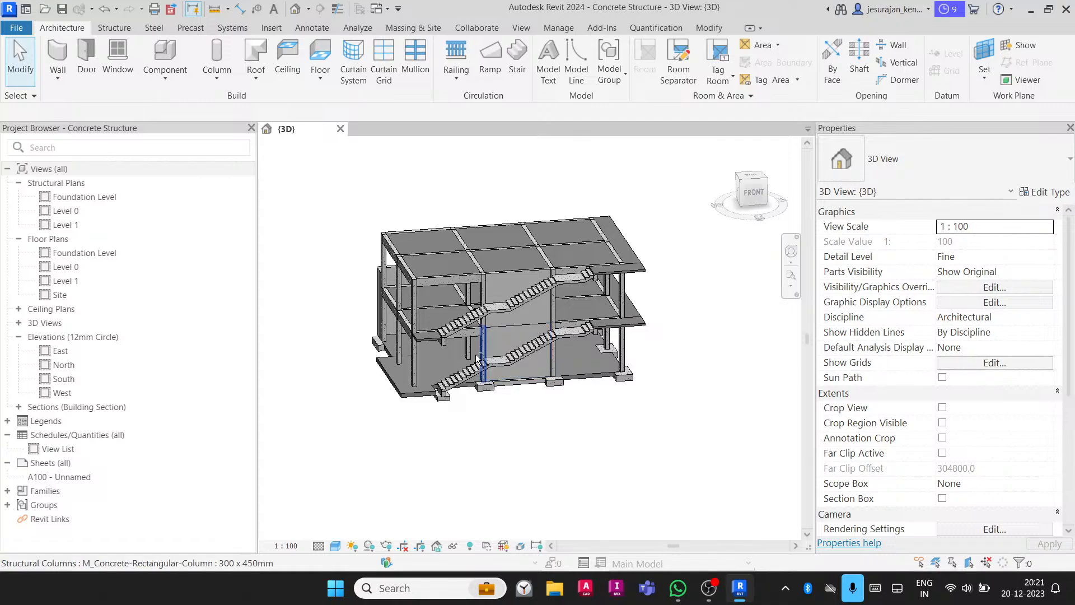
pyautogui.keyDown('shift'); pyautogui.moveTo(504, 359); pyautogui.dragTo(711, 406, button='middle'); pyautogui.keyUp('shift')
pyautogui.scroll(2, 627, 363)
pyautogui.scroll(-1, 485, 350)
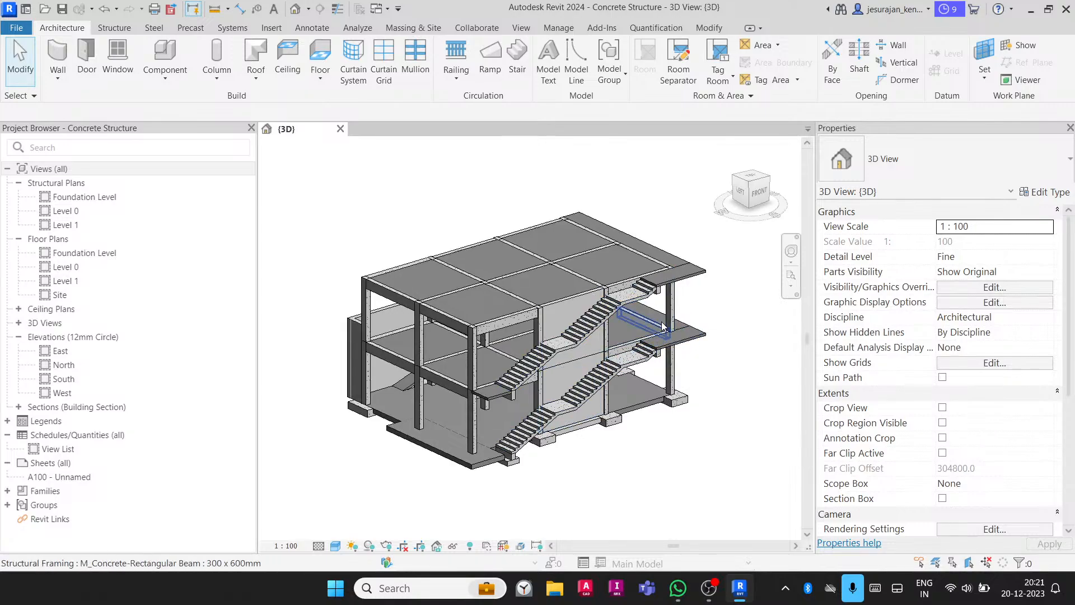
pyautogui.moveTo(650, 277); pyautogui.dragTo(621, 280, button='middle')
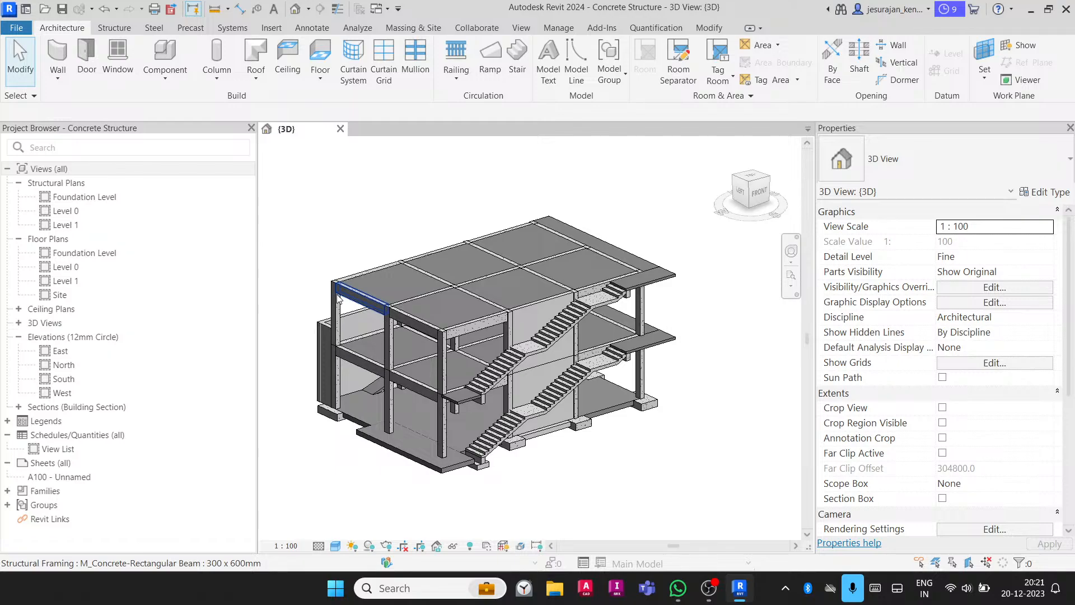
pyautogui.keyDown('shift'); pyautogui.moveTo(358, 319); pyautogui.dragTo(608, 360, button='middle'); pyautogui.keyUp('shift')
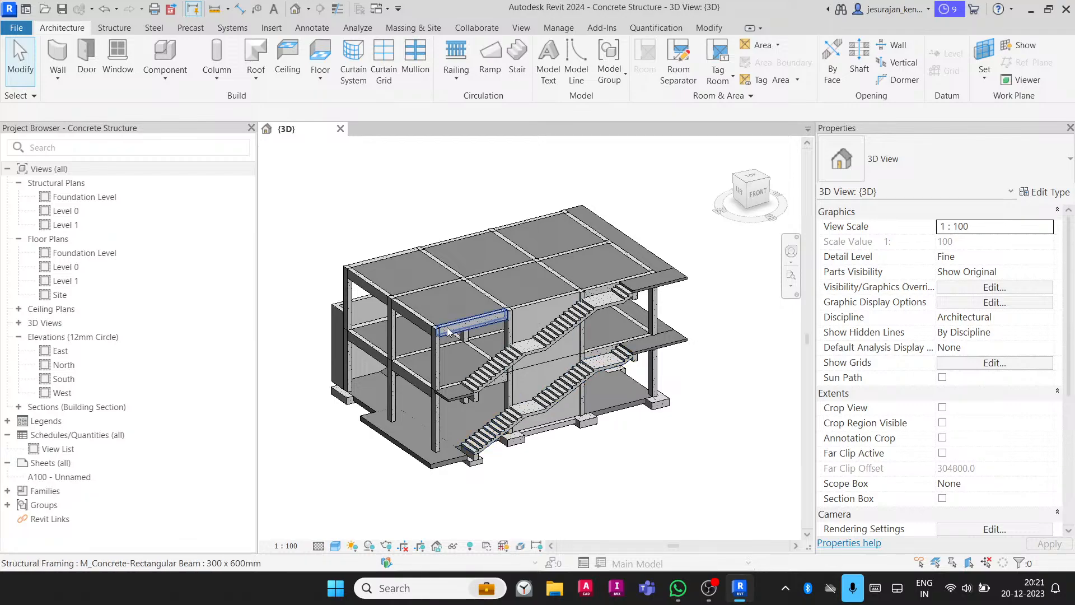
pyautogui.keyDown('shift'); pyautogui.moveTo(608, 360); pyautogui.dragTo(614, 326, button='middle'); pyautogui.keyUp('shift')
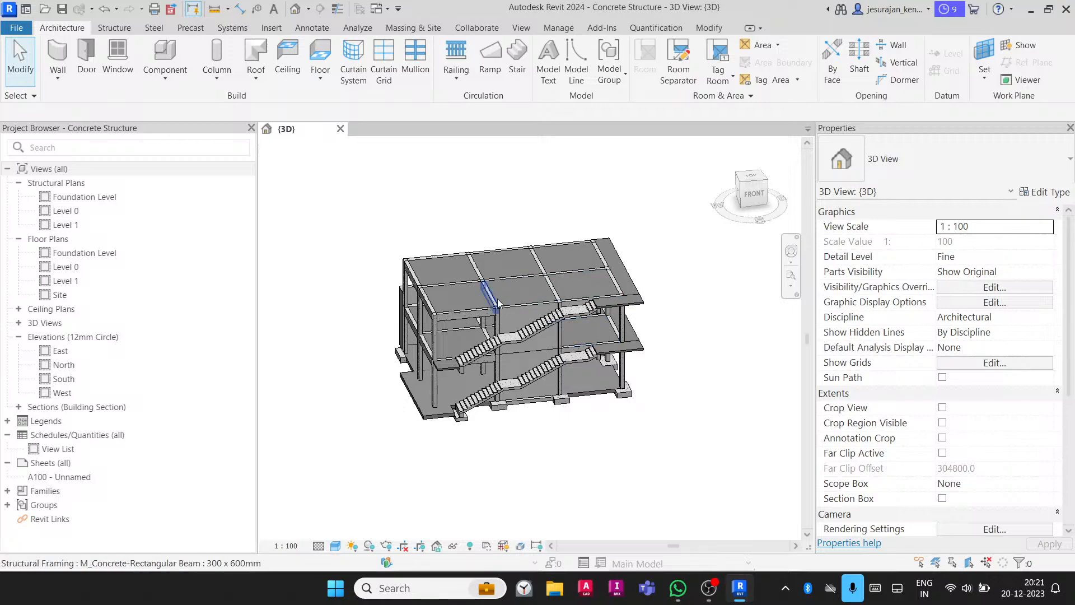
pyautogui.keyDown('shift'); pyautogui.moveTo(465, 246); pyautogui.dragTo(507, 275, button='middle'); pyautogui.keyUp('shift')
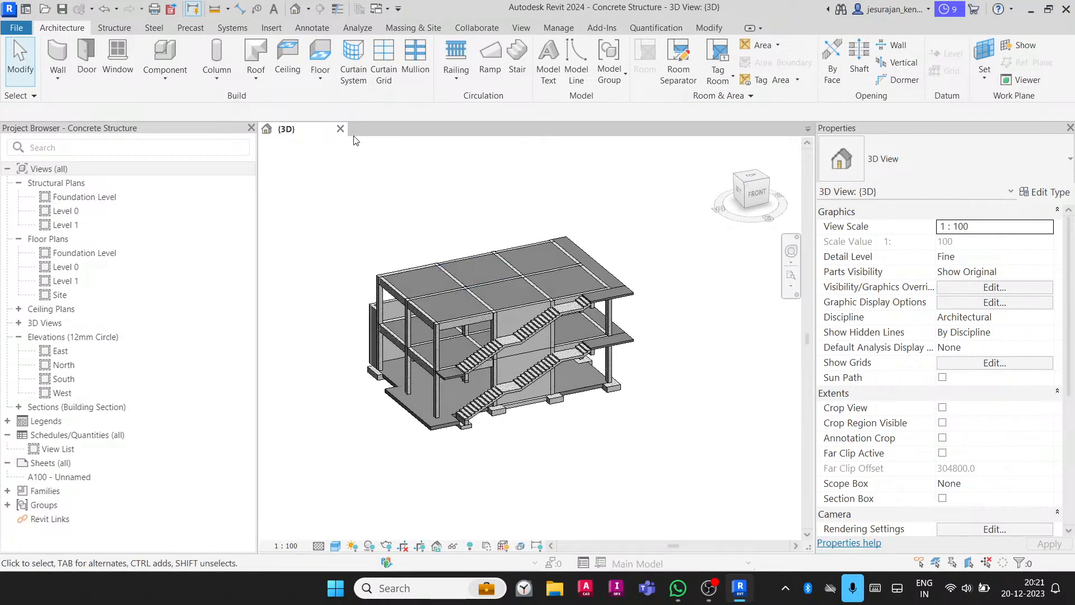
# - In the Foundation Level structural plan, draw chained Wall-Fnd_300Con_Footing walls along the west, south and east sides, starting with a west wall about 8000 mm long
pyautogui.click(74, 197)
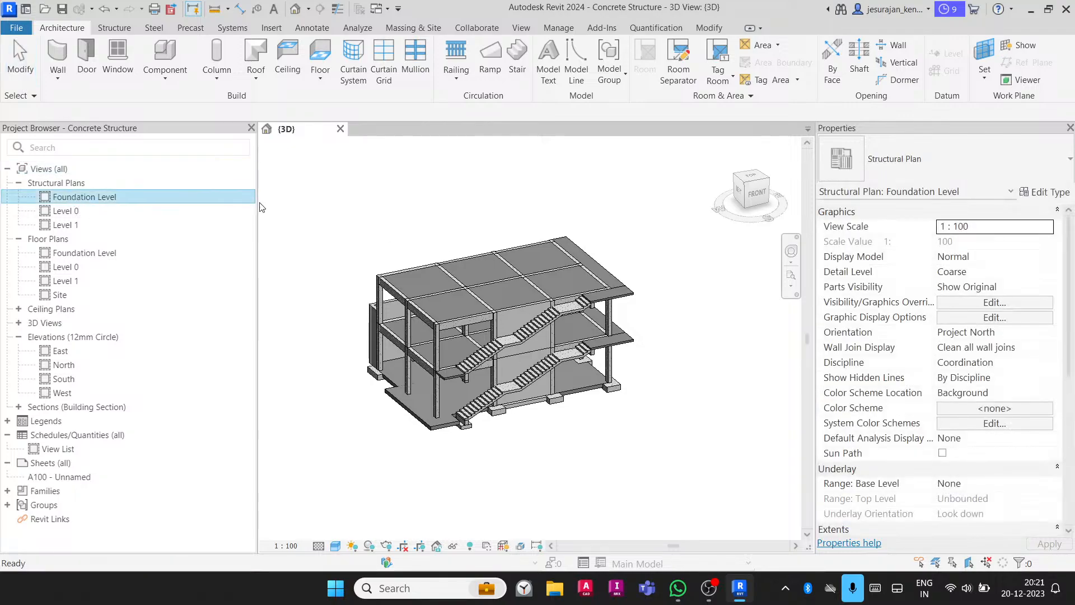
pyautogui.doubleClick(227, 198)
pyautogui.scroll(2, 513, 247)
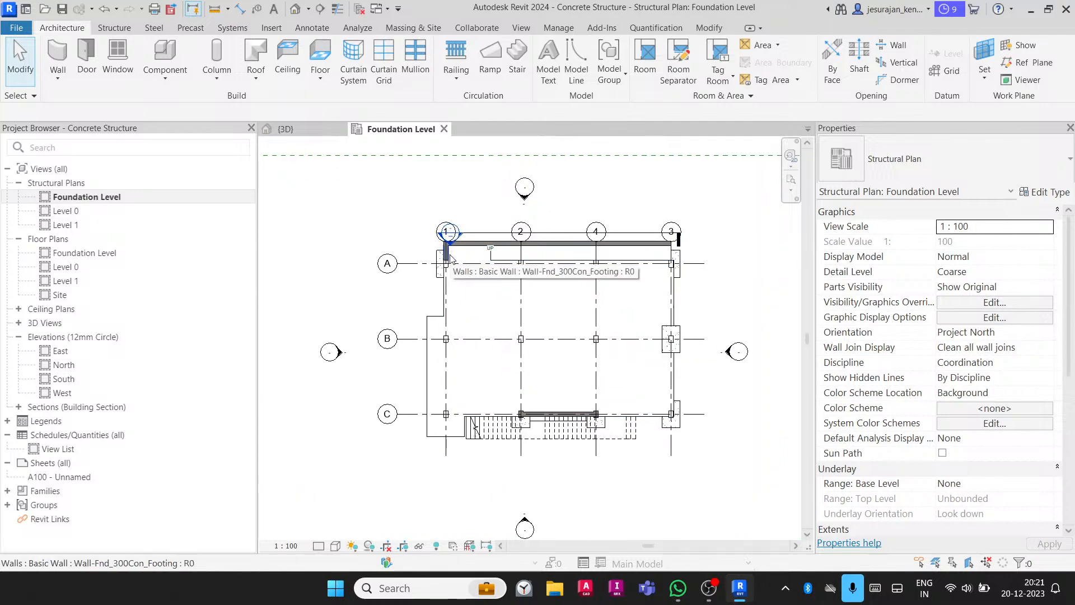
pyautogui.click(479, 252)
pyautogui.press('c')
pyautogui.press('s')
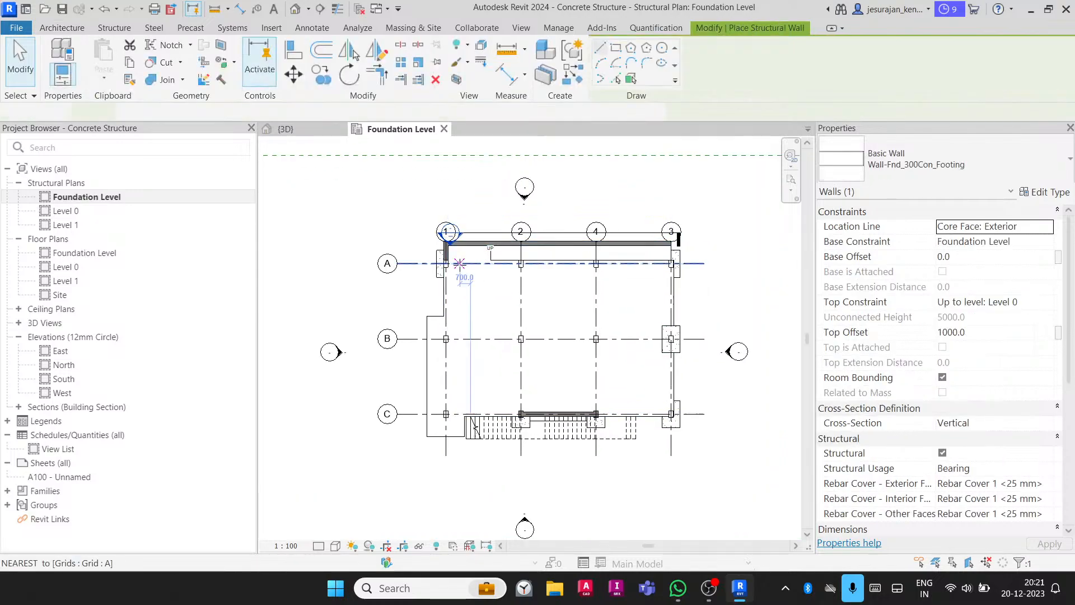
pyautogui.click(426, 316)
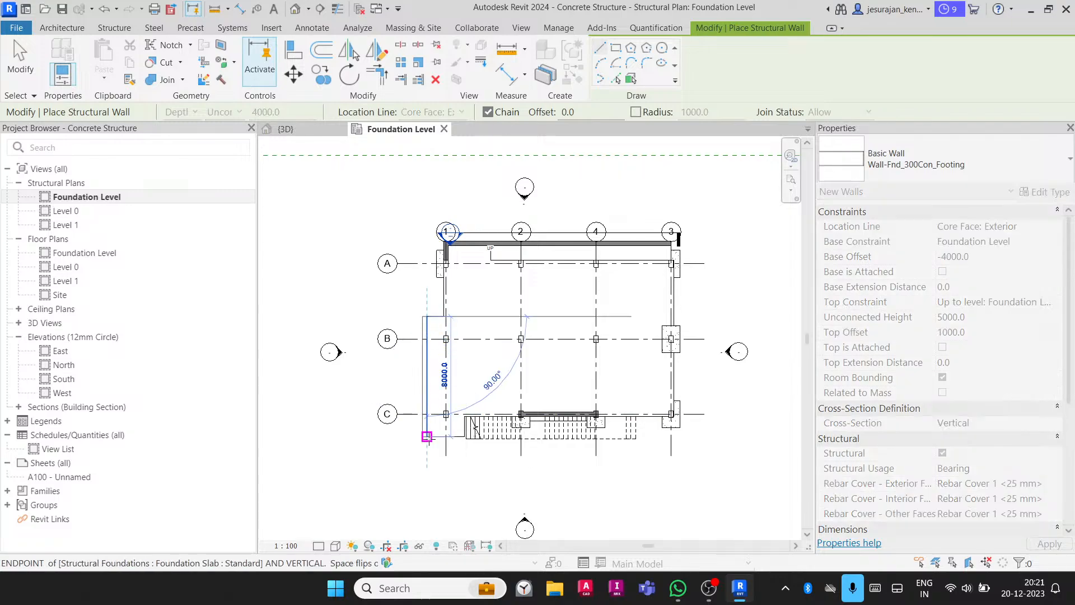
pyautogui.click(424, 436)
pyautogui.click(684, 439)
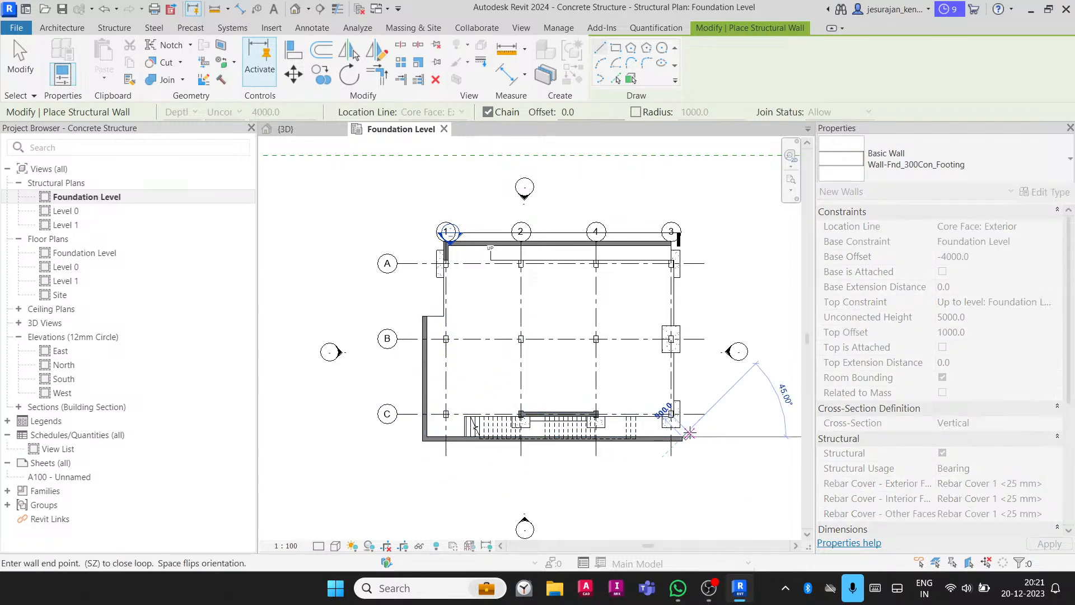
pyautogui.click(684, 278)
pyautogui.press('Escape')
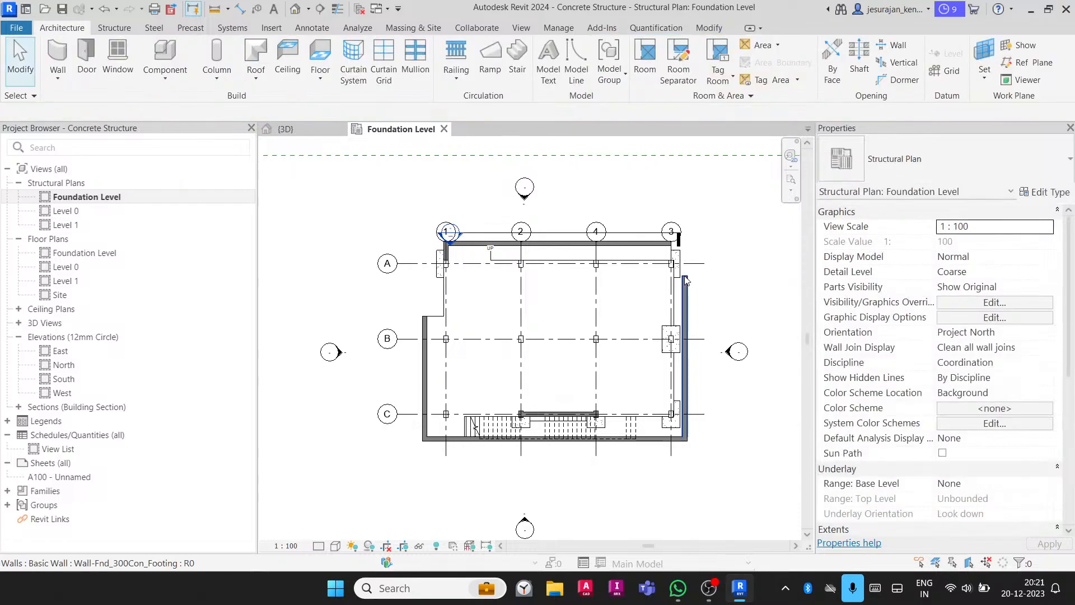
# - Trim the east and west walls into corners with the existing north wall, and delete the short wall stub at grid 1
pyautogui.press('t')
pyautogui.press('r')
pyautogui.click(632, 244)
pyautogui.click(684, 308)
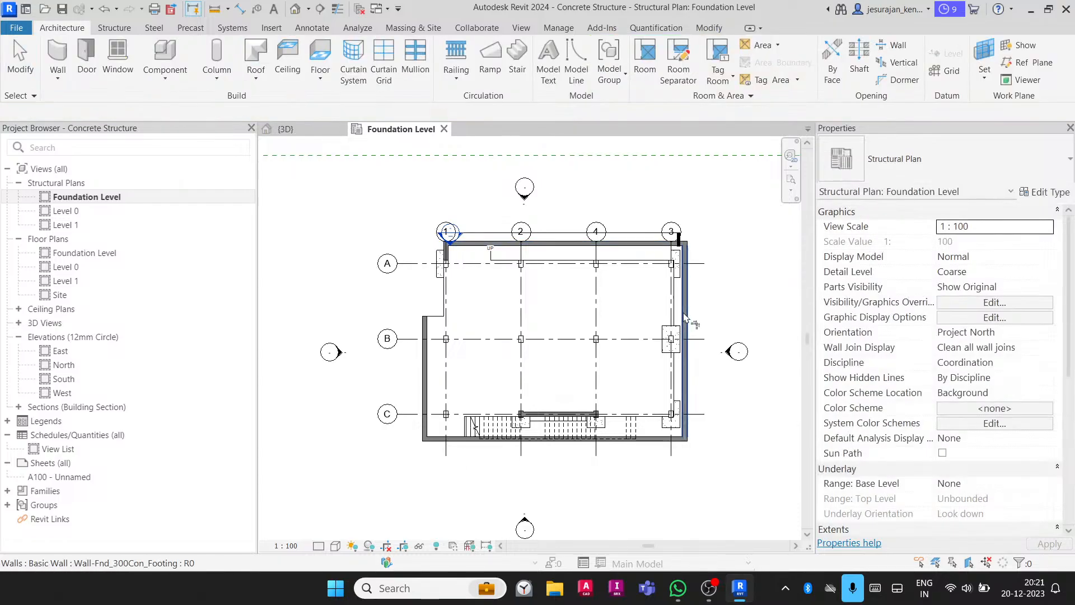
pyautogui.click(425, 358)
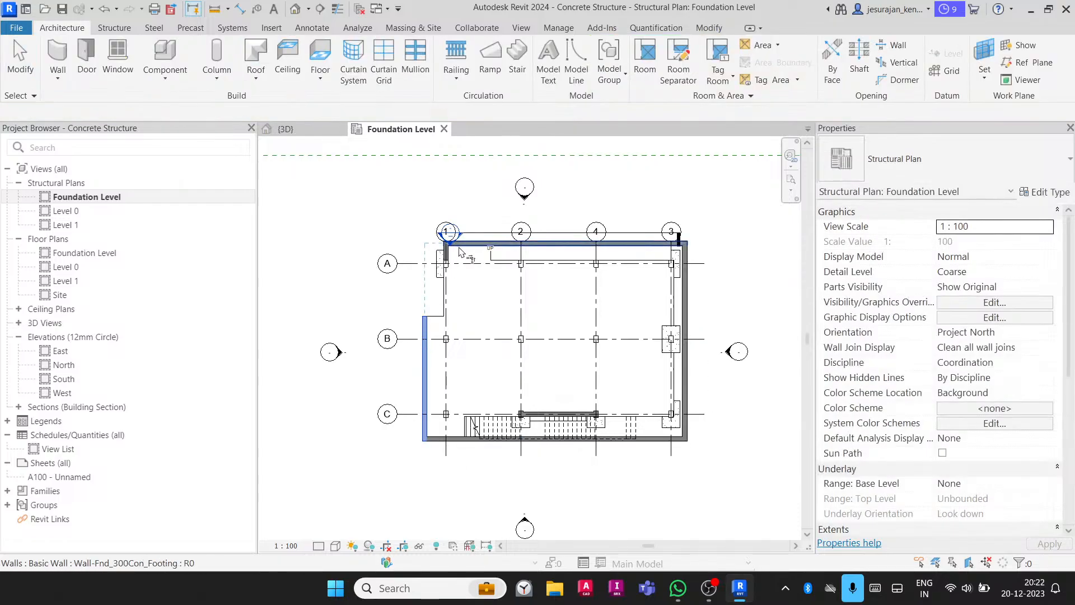
pyautogui.scroll(3, 458, 256)
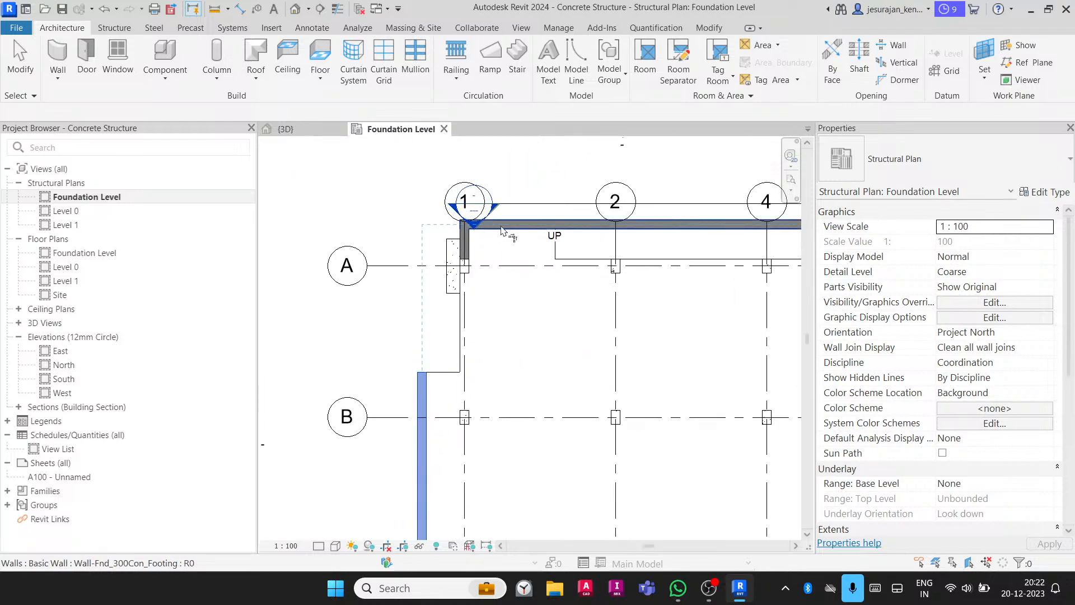
pyautogui.click(468, 225)
pyautogui.press('Escape')
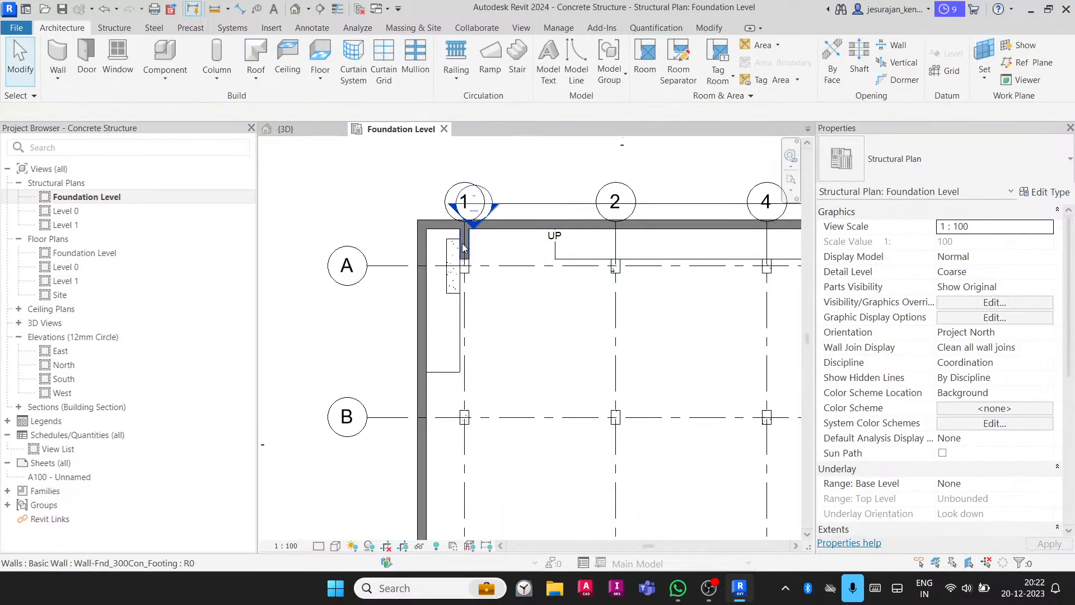
pyautogui.click(464, 250)
pyautogui.press('Escape')
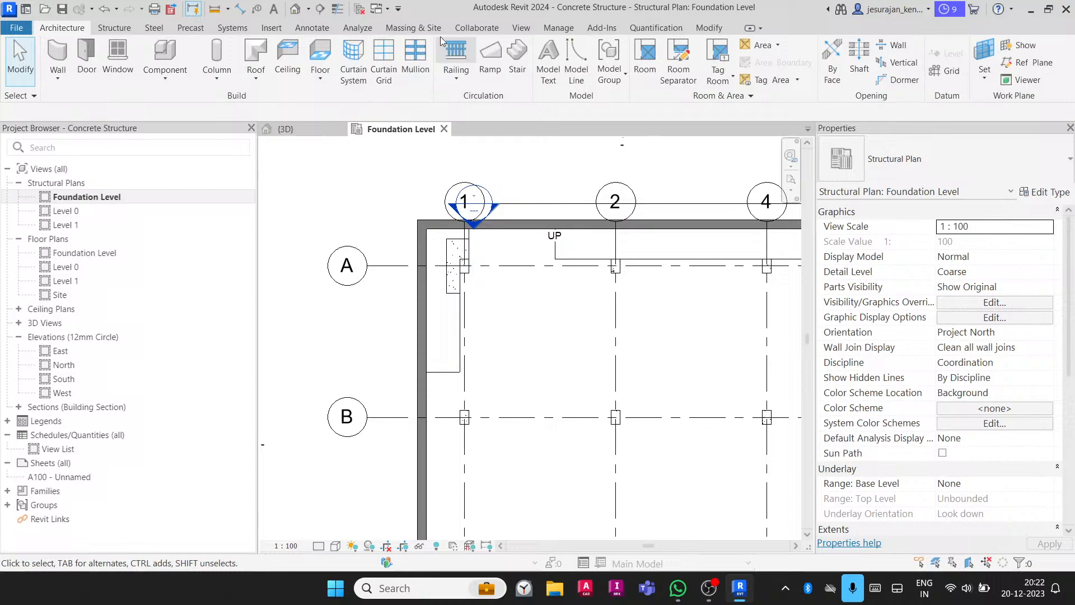
# - In the 3D view, set the three new foundation walls' top constraint to Up to level: Level 1 and their base offset to 0
pyautogui.click(521, 27)
pyautogui.click(437, 55)
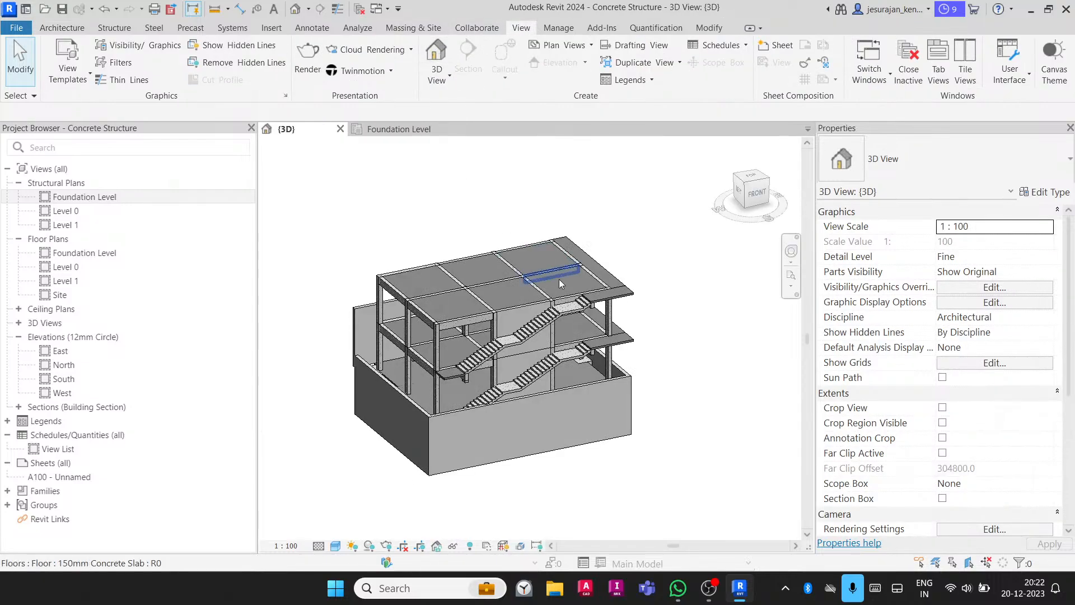
pyautogui.keyDown('shift'); pyautogui.moveTo(561, 283); pyautogui.dragTo(666, 325, button='middle'); pyautogui.keyUp('shift')
pyautogui.keyDown('shift'); pyautogui.moveTo(340, 440); pyautogui.dragTo(497, 415, button='middle'); pyautogui.keyUp('shift')
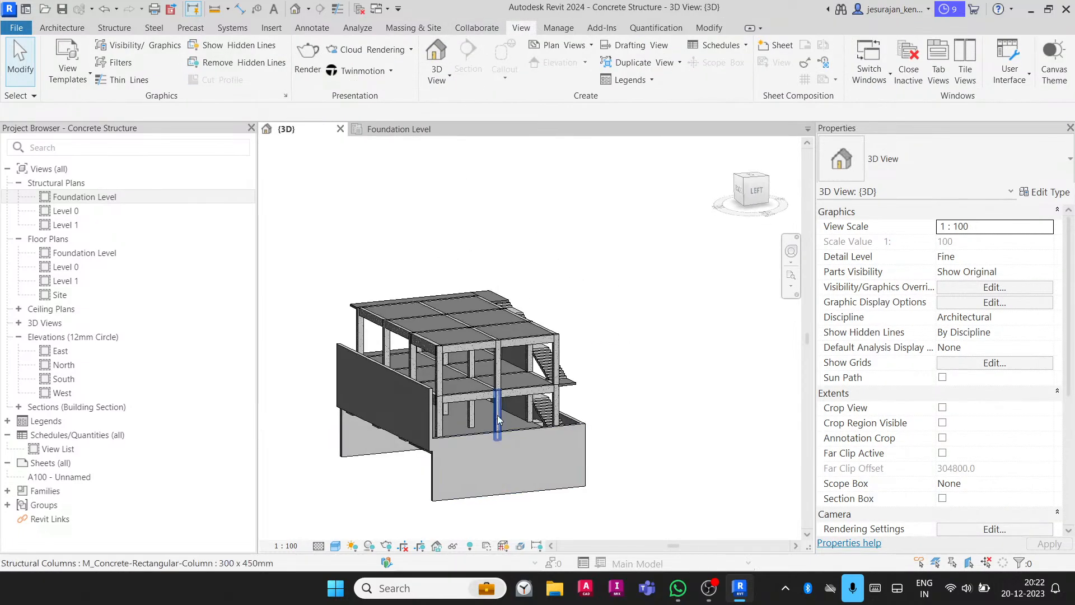
pyautogui.click(495, 471)
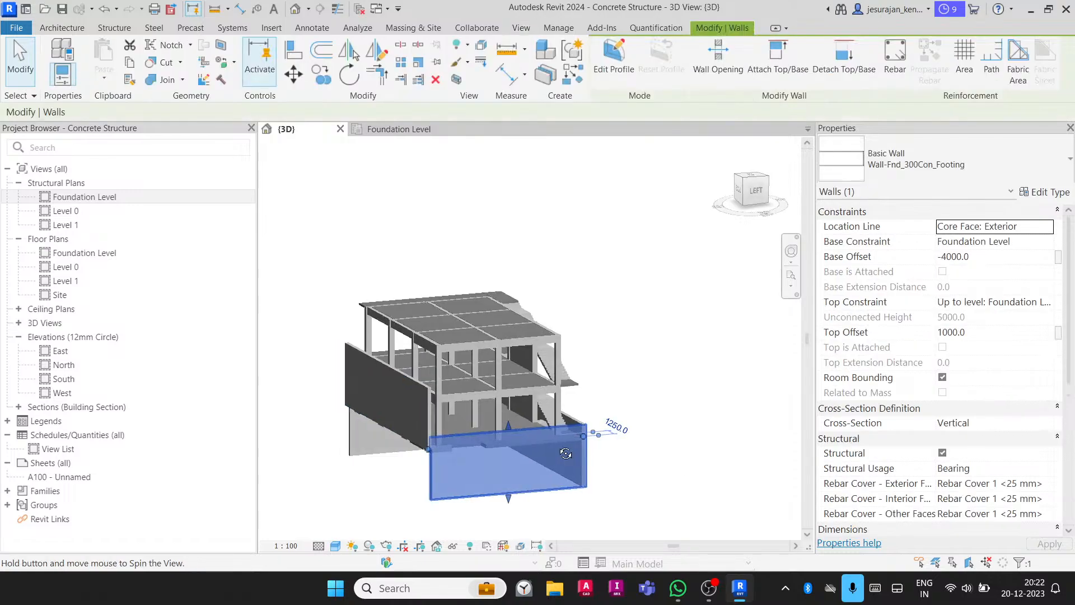
pyautogui.keyDown('shift'); pyautogui.moveTo(494, 471); pyautogui.dragTo(554, 482, button='middle'); pyautogui.keyUp('shift')
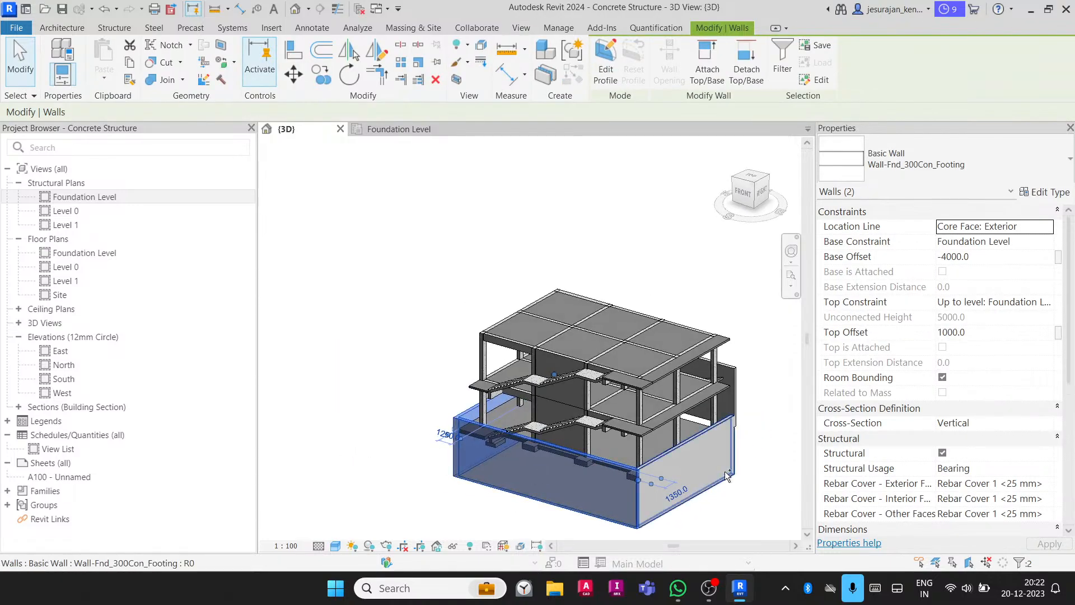
pyautogui.keyDown('ctrl'); pyautogui.click(725, 471); pyautogui.keyUp('ctrl')
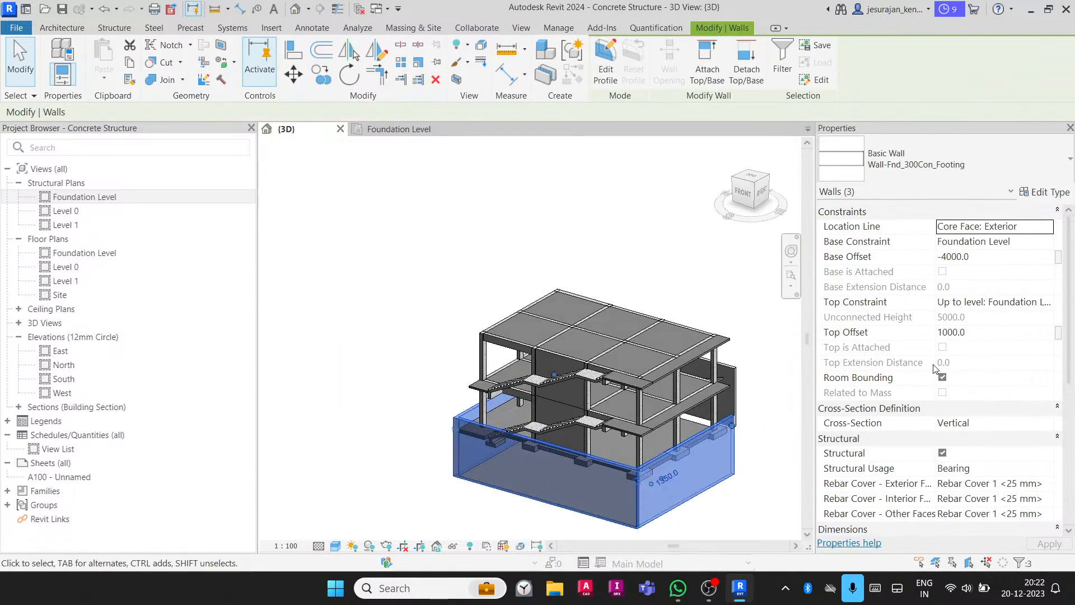
pyautogui.click(1048, 302)
pyautogui.click(991, 356)
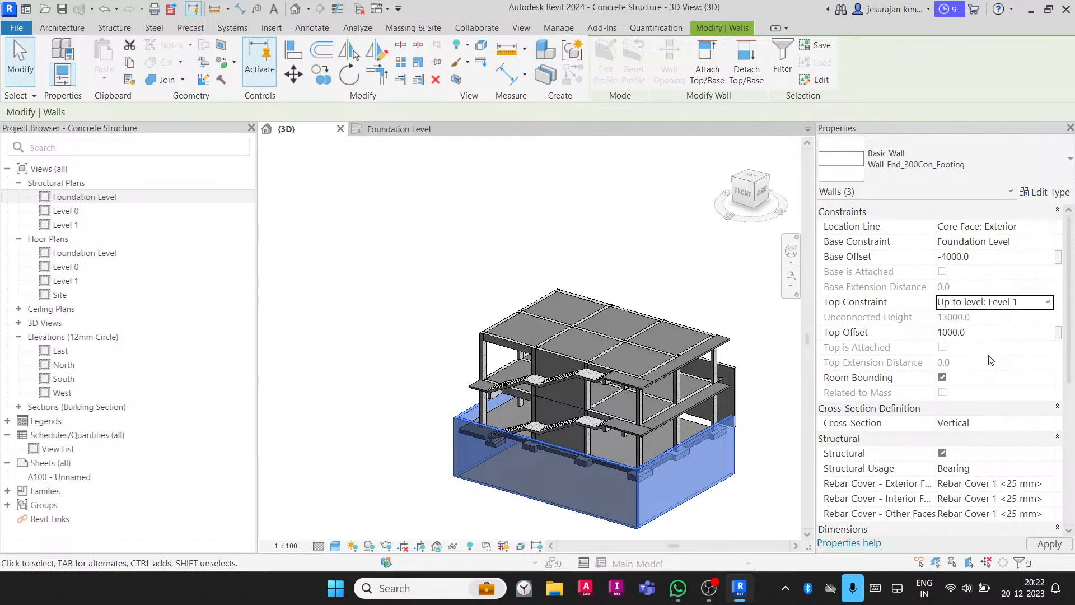
pyautogui.click(991, 261)
pyautogui.write('0')
pyautogui.press('Return')
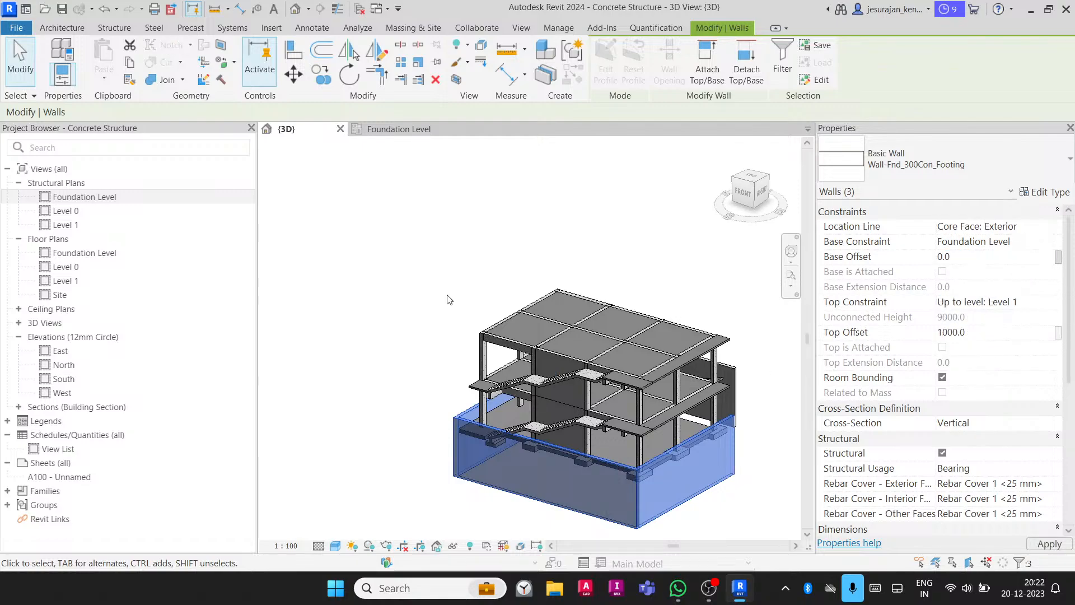
pyautogui.click(395, 252)
# - Align the east wall with the outer edge of the floor slab that projects through it
pyautogui.keyDown('shift'); pyautogui.moveTo(573, 384); pyautogui.dragTo(533, 307, button='middle'); pyautogui.keyUp('shift')
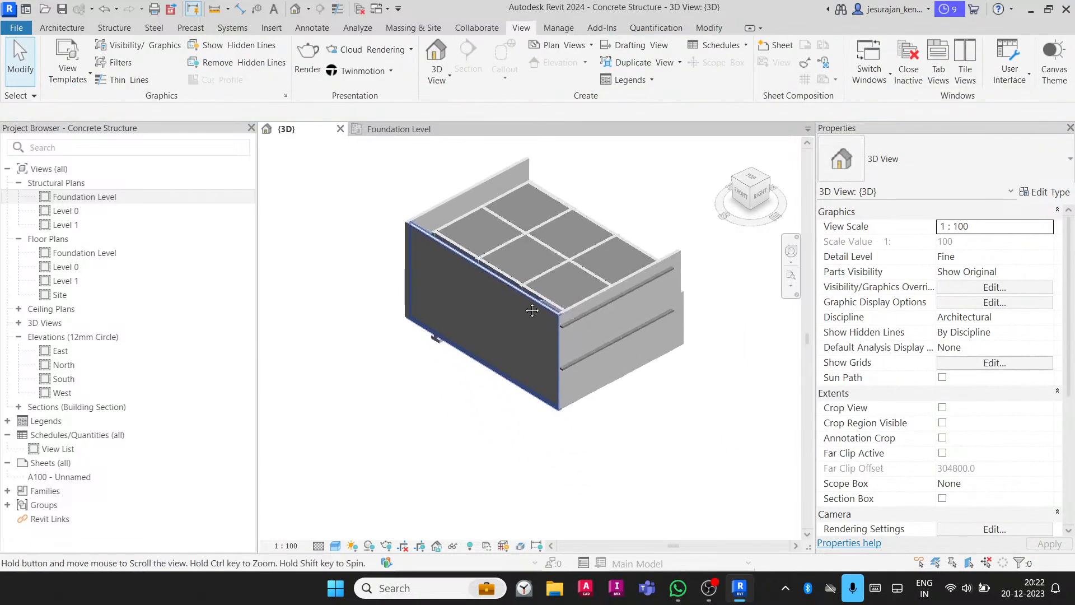
pyautogui.scroll(2, 613, 301)
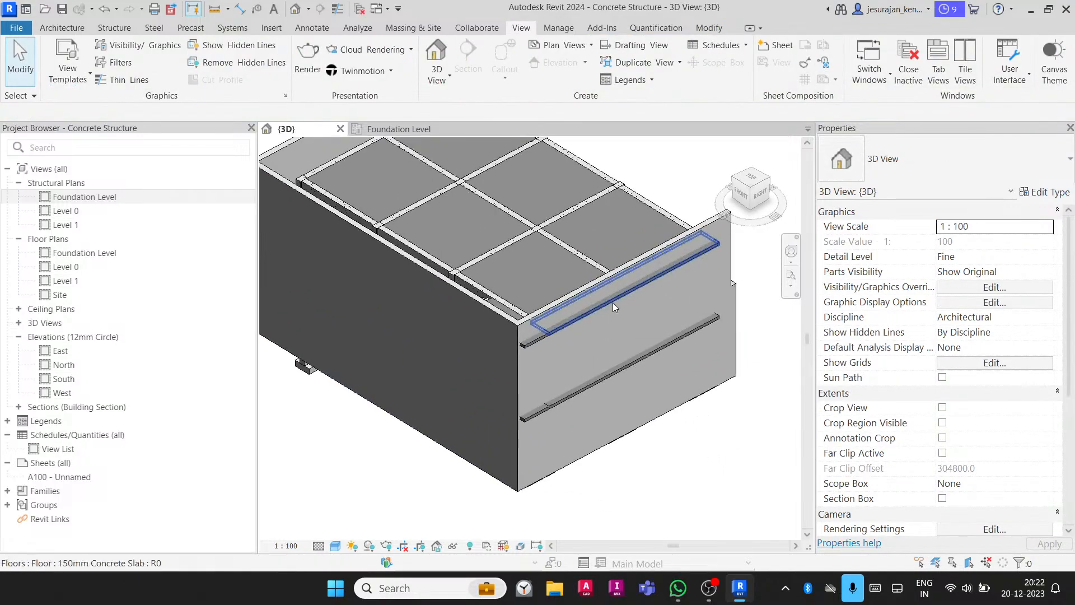
pyautogui.press('a')
pyautogui.press('l')
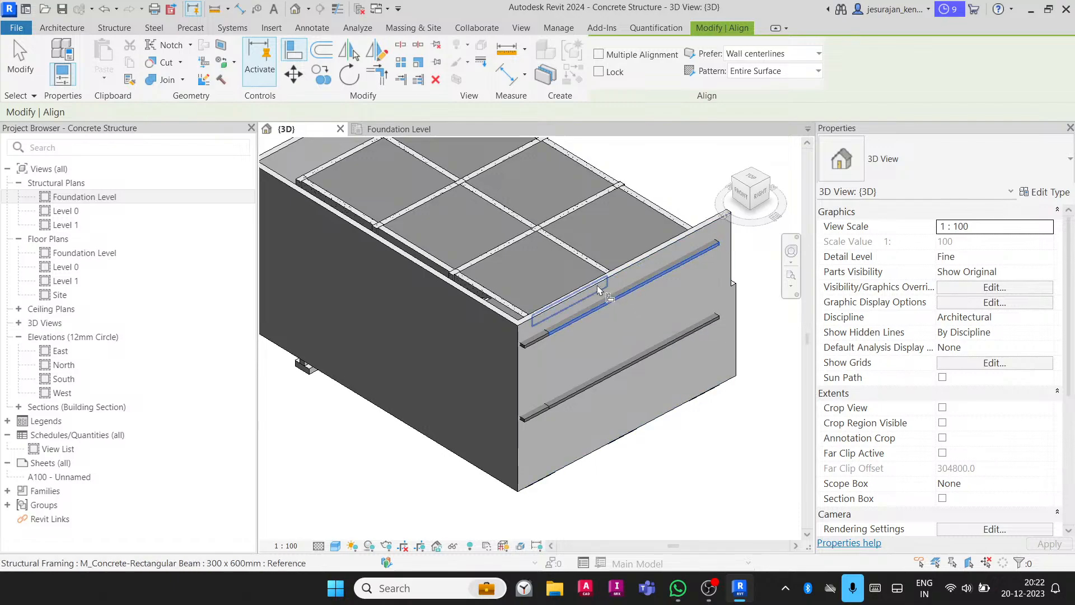
pyautogui.click(596, 284)
pyautogui.click(595, 282)
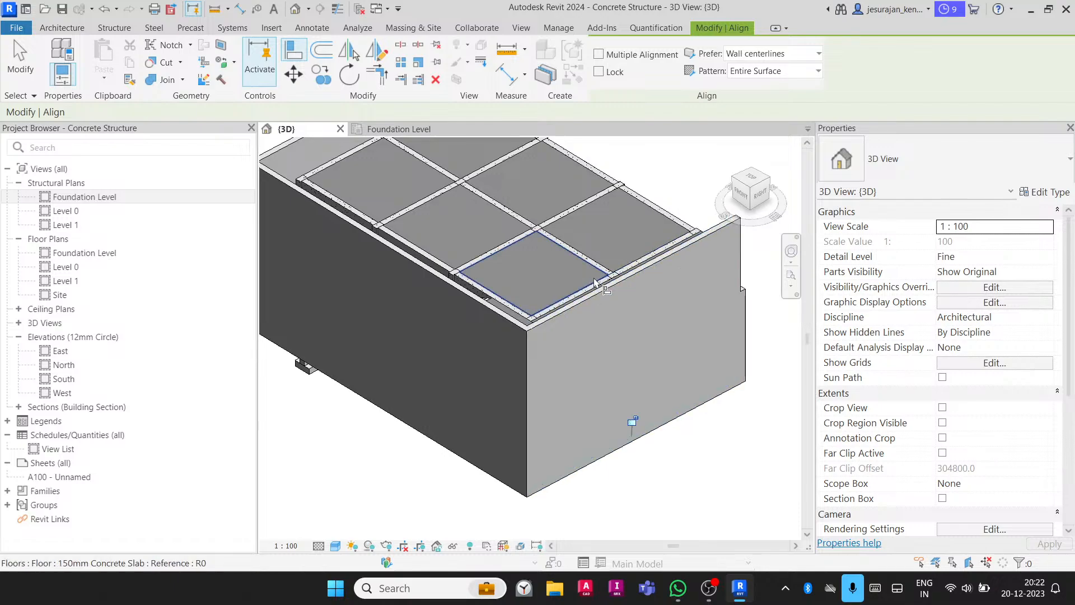
pyautogui.press('Escape')
pyautogui.press('Escape')
pyautogui.scroll(-2, 529, 357)
pyautogui.keyDown('shift'); pyautogui.moveTo(633, 369); pyautogui.dragTo(423, 374, button='middle'); pyautogui.keyUp('shift')
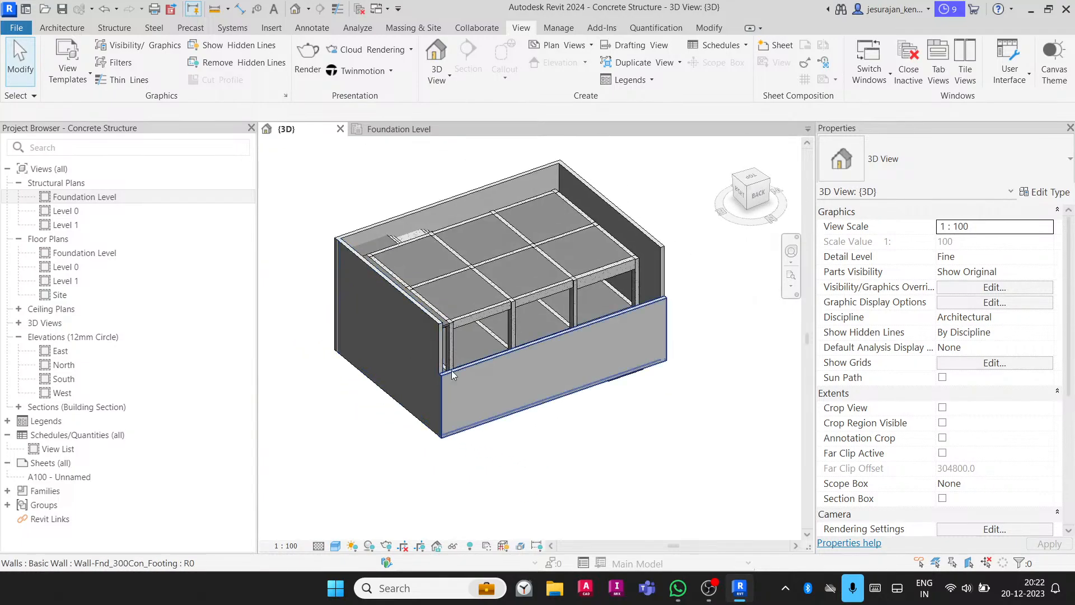
pyautogui.click(515, 368)
pyautogui.keyDown('shift'); pyautogui.moveTo(515, 368); pyautogui.dragTo(526, 419, button='middle'); pyautogui.keyUp('shift')
pyautogui.press('Escape')
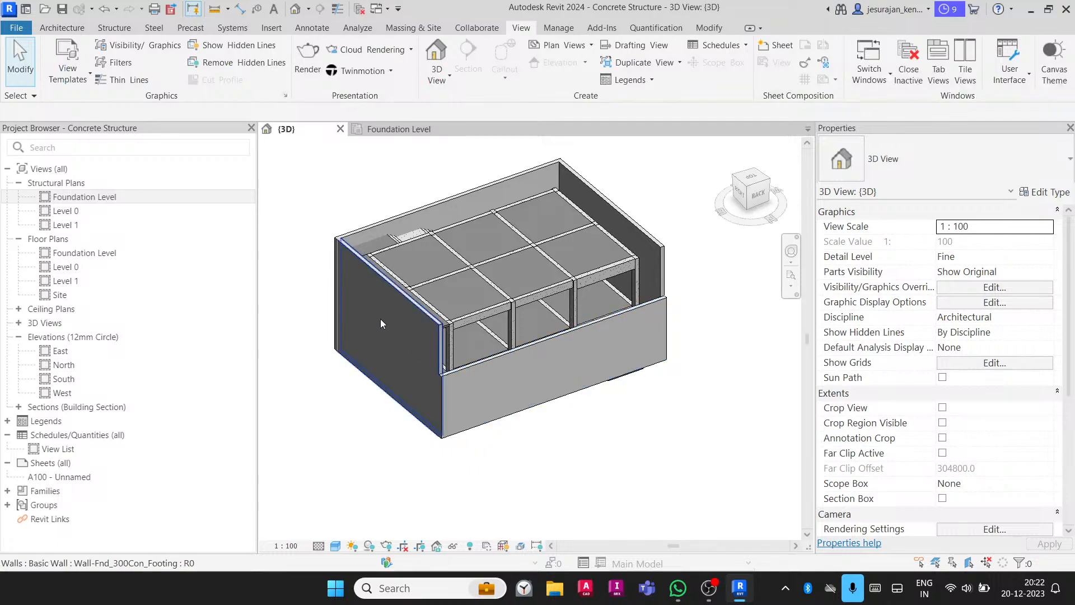
# - Set the north foundation wall's top constraint to Up to level: Level 1
pyautogui.click(539, 375)
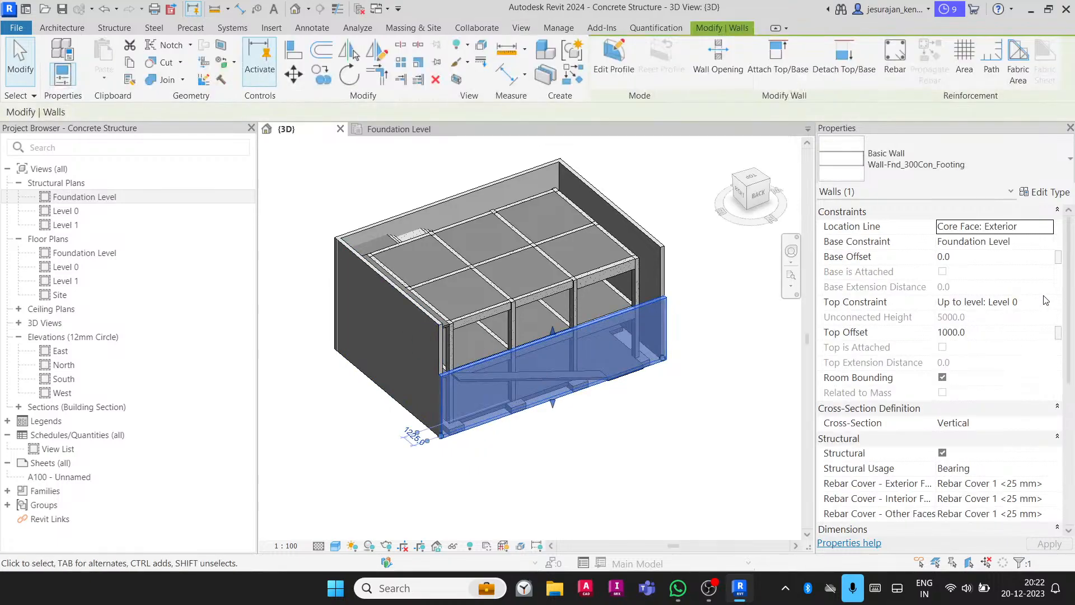
pyautogui.click(1044, 301)
pyautogui.click(1048, 301)
pyautogui.click(989, 358)
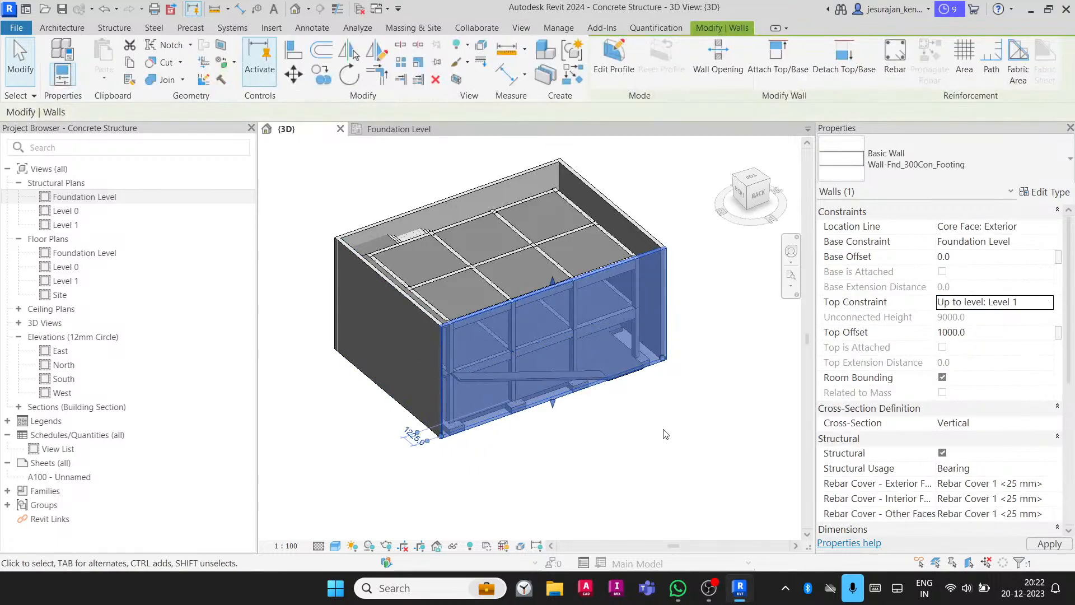
pyautogui.click(657, 435)
# - Select the whole chain of four perimeter foundation walls and set their top offset to 0
pyautogui.keyDown('shift'); pyautogui.moveTo(563, 273); pyautogui.dragTo(694, 264, button='middle'); pyautogui.keyUp('shift')
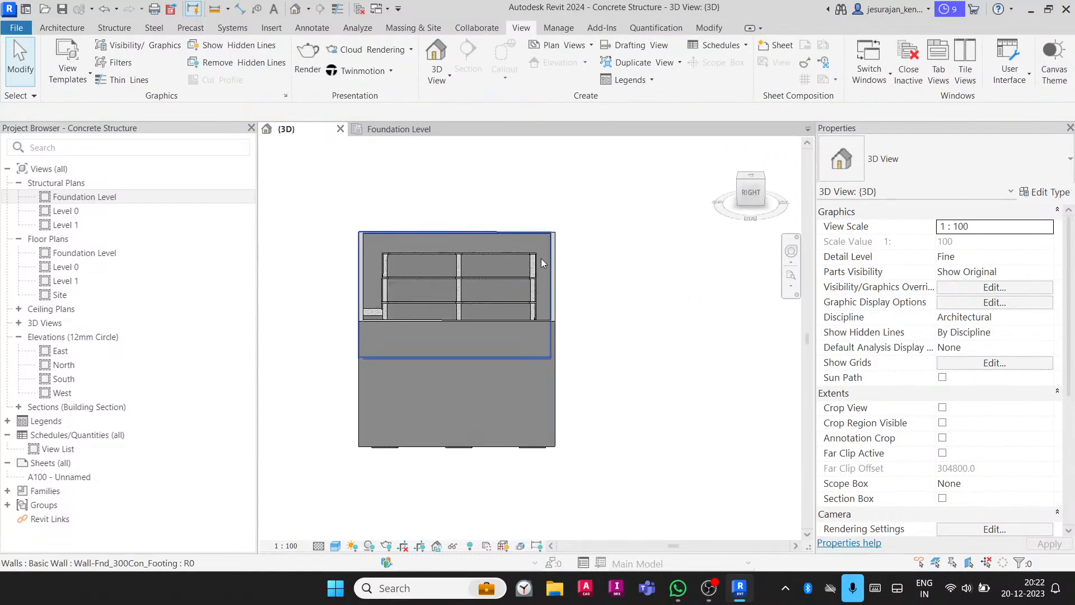
pyautogui.press('Tab')
pyautogui.click(522, 236)
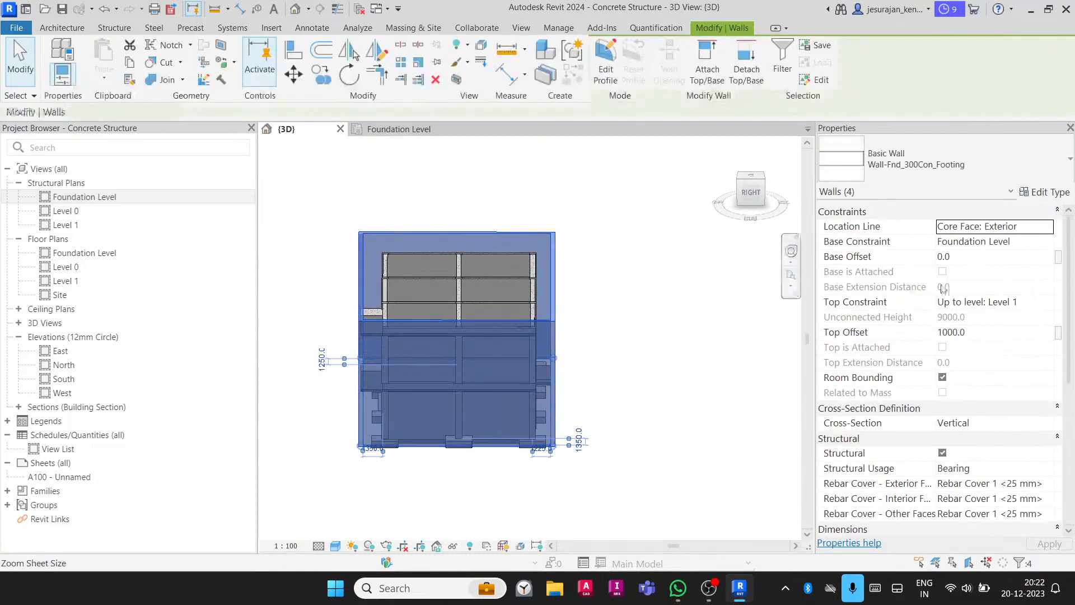
pyautogui.click(1003, 333)
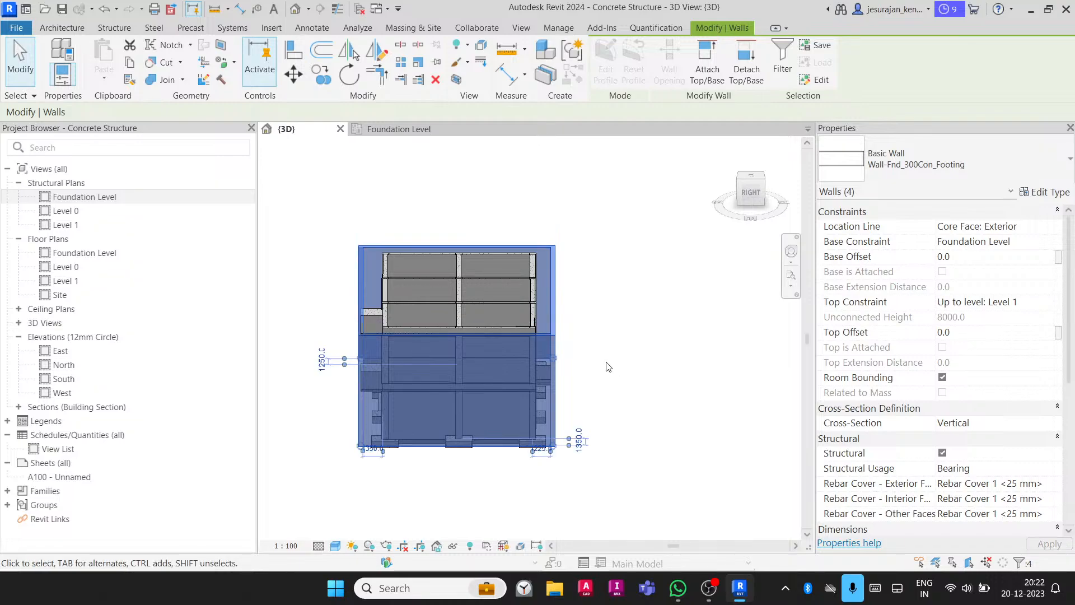
pyautogui.click(607, 364)
# - Edit the boundary of the east 150mm Concrete Slab strip on Level 1, picking the outer edges of all four foundation walls as boundary lines
pyautogui.keyDown('shift'); pyautogui.moveTo(402, 291); pyautogui.dragTo(590, 477, button='middle'); pyautogui.keyUp('shift')
pyautogui.scroll(-2, 492, 222)
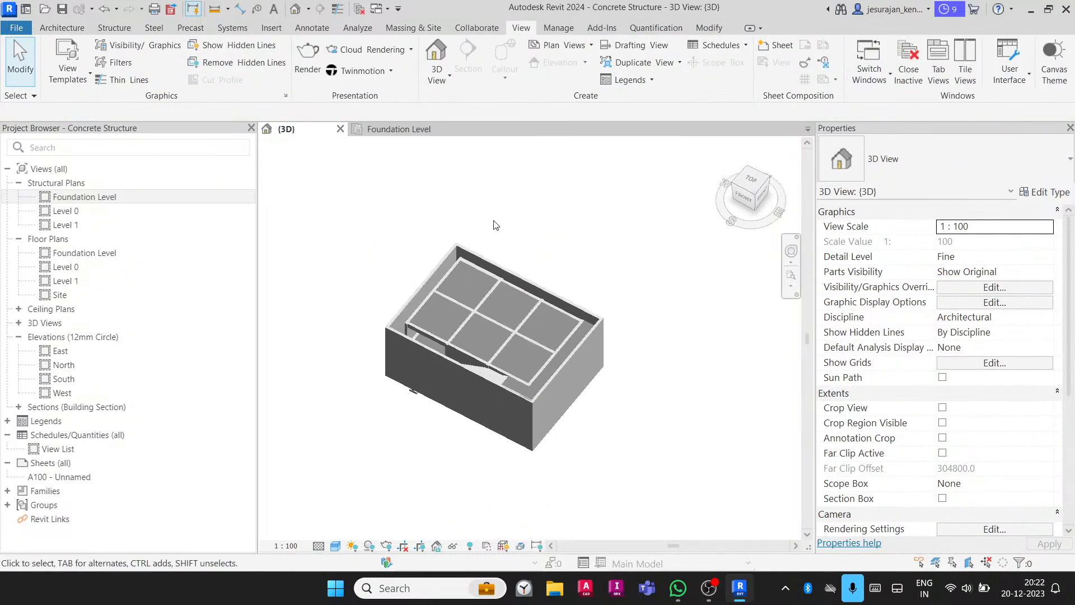
pyautogui.keyDown('shift'); pyautogui.moveTo(493, 223); pyautogui.dragTo(591, 320, button='middle'); pyautogui.keyUp('shift')
pyautogui.scroll(2, 614, 354)
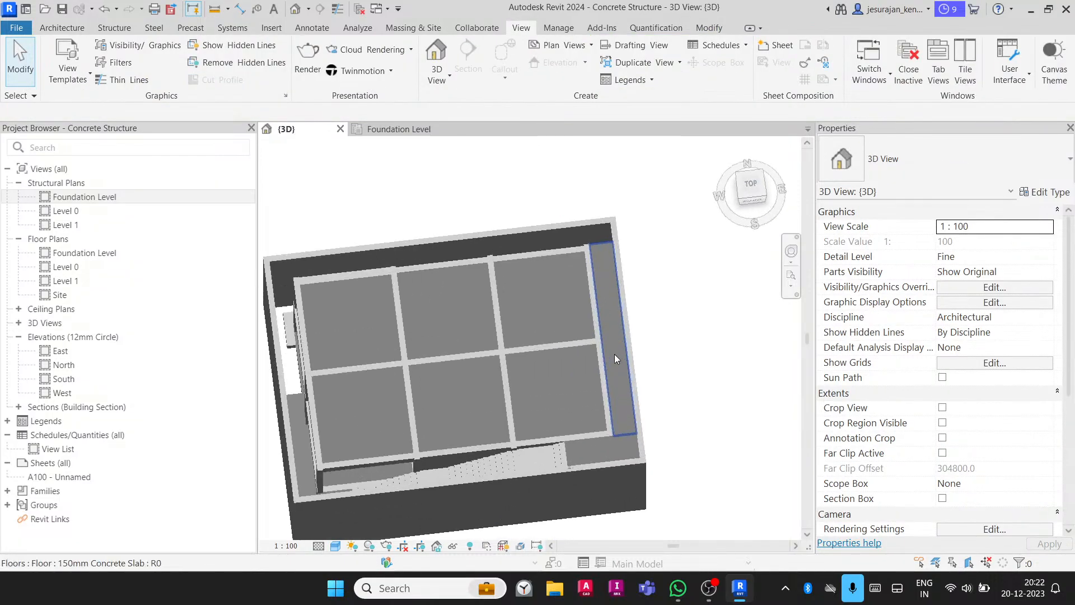
pyautogui.click(614, 354)
pyautogui.click(748, 199)
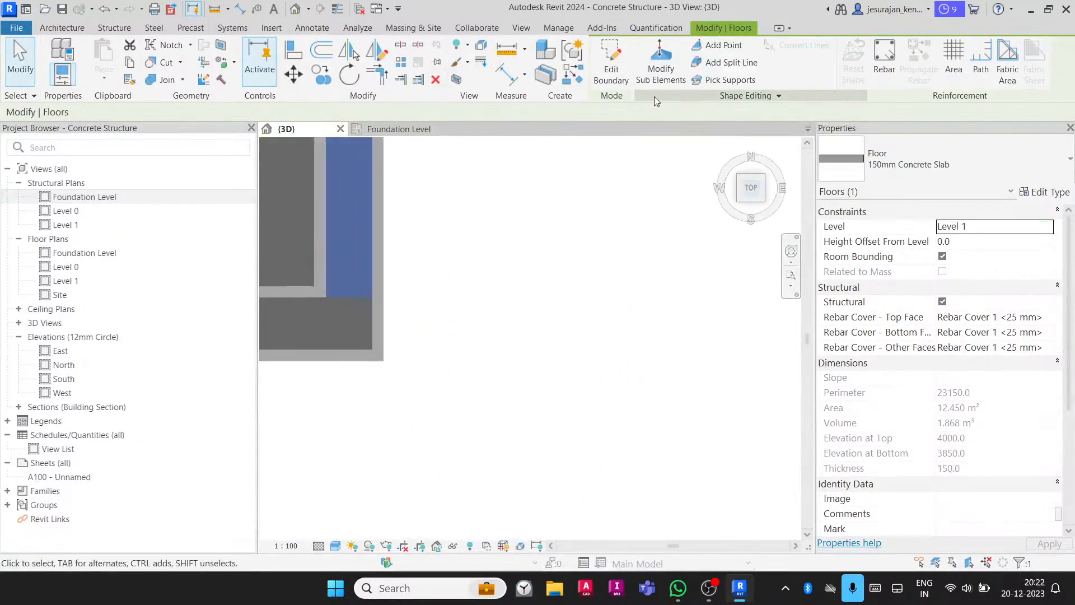
pyautogui.scroll(-3, 722, 286)
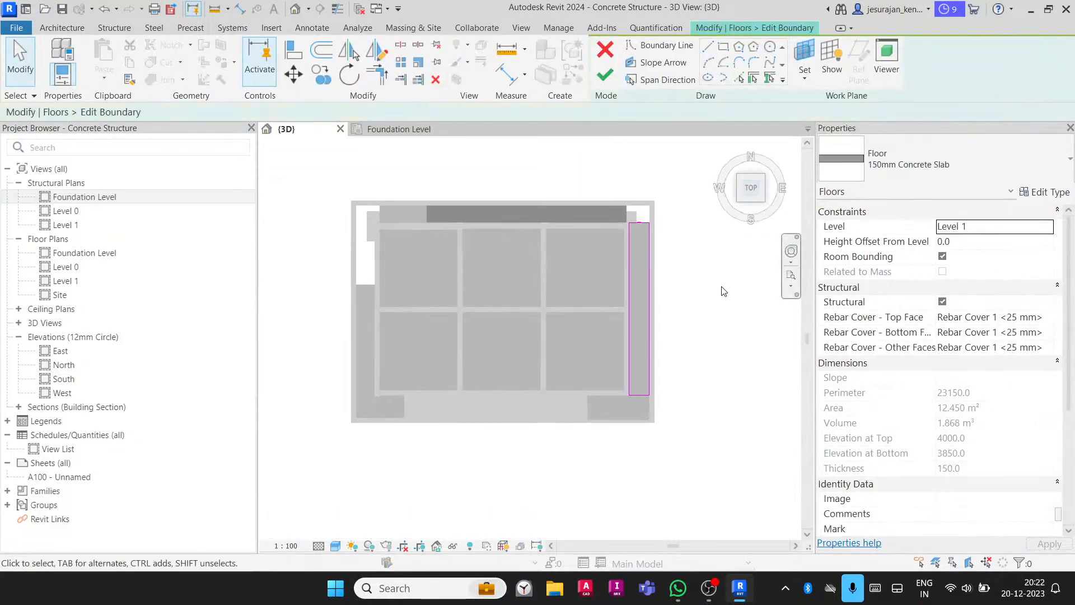
pyautogui.click(739, 79)
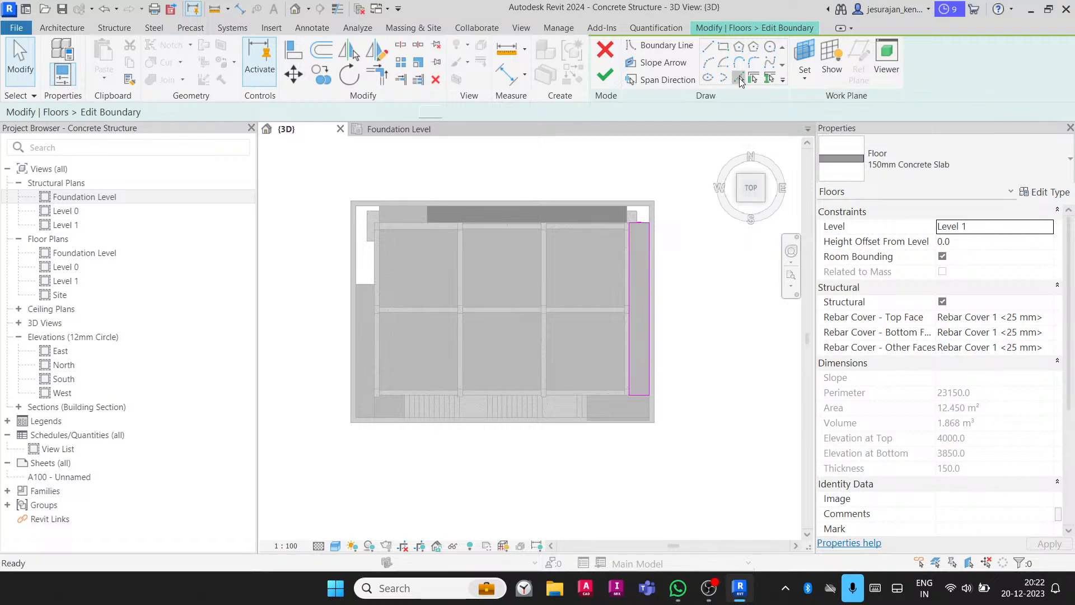
pyautogui.click(455, 200)
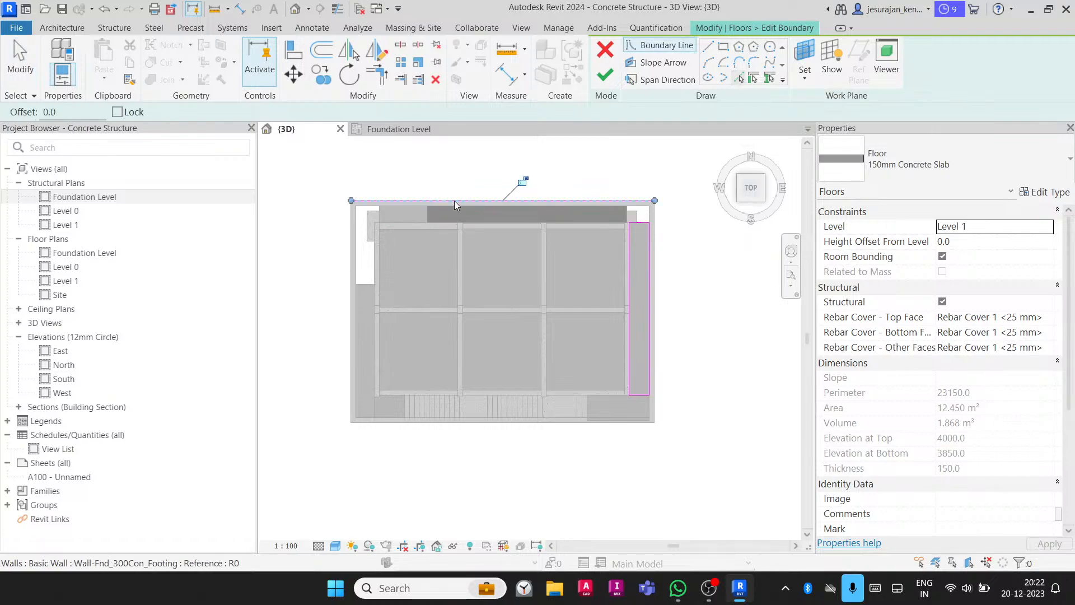
pyautogui.click(351, 336)
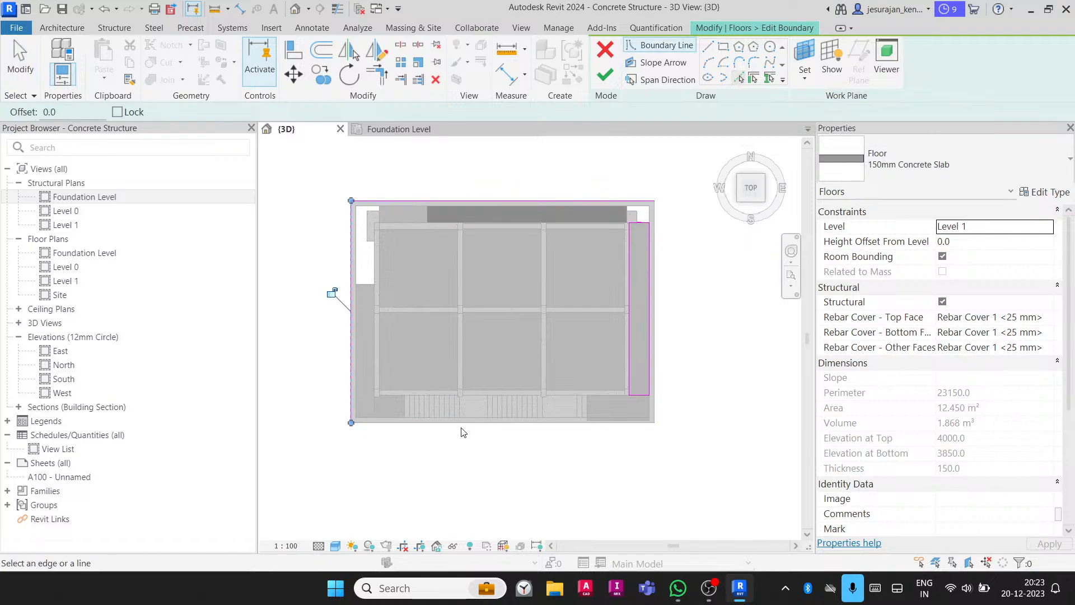
pyautogui.scroll(2, 468, 434)
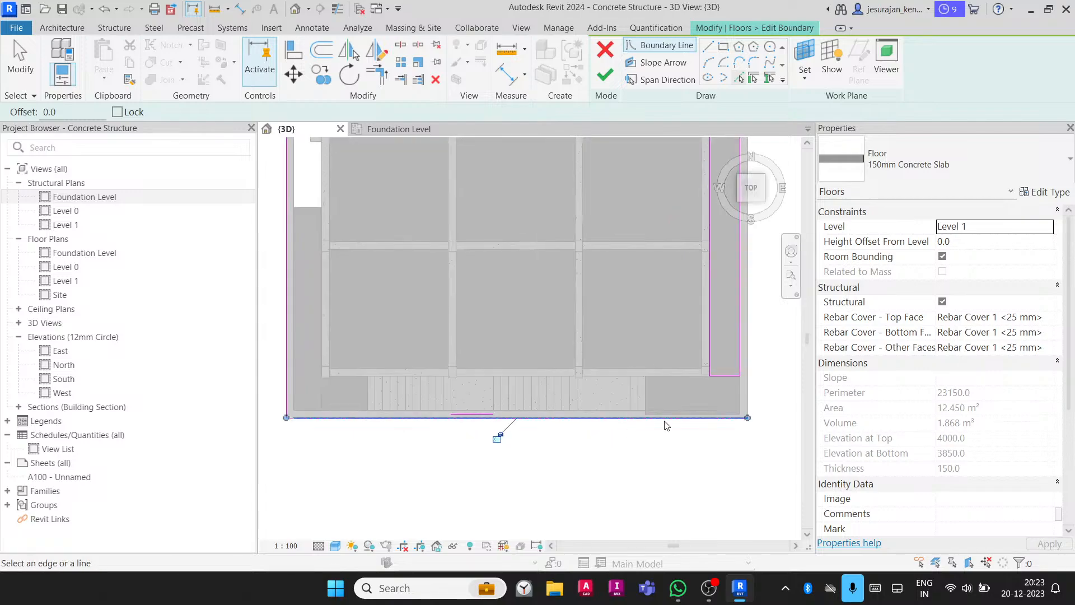
pyautogui.click(750, 392)
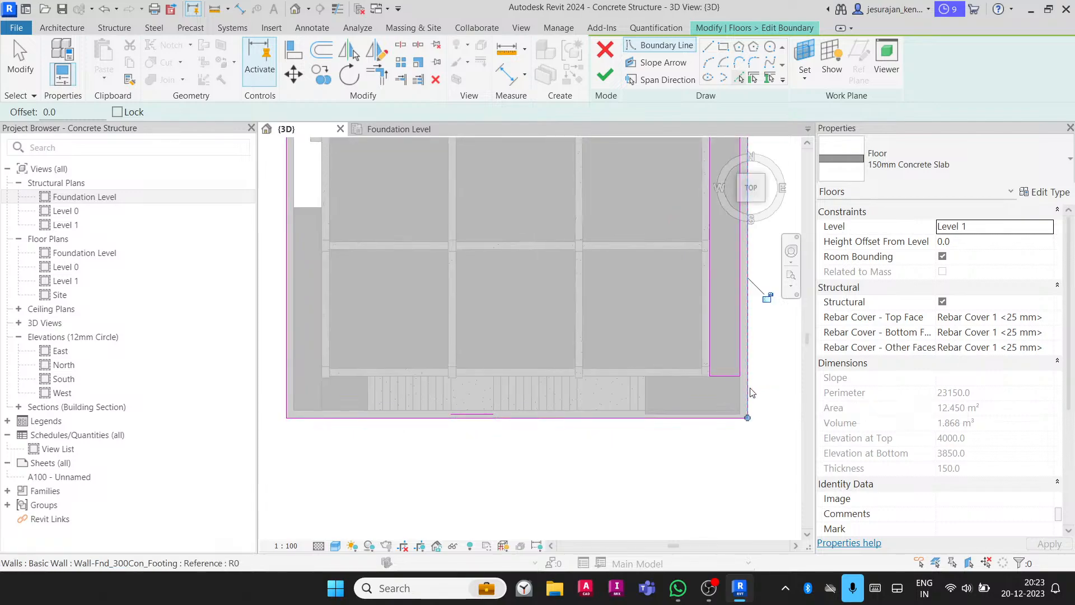
# - Pick the outer beam edges on the south, west and north sides and trim them into an inner rectangular loop around the beam grid
pyautogui.click(340, 377)
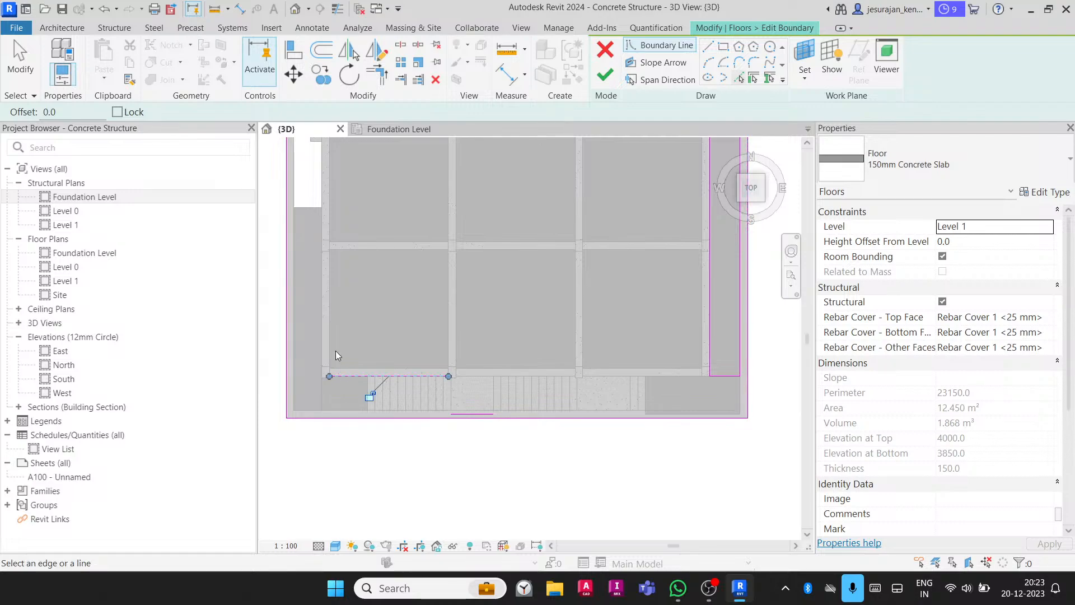
pyautogui.scroll(-2, 346, 371)
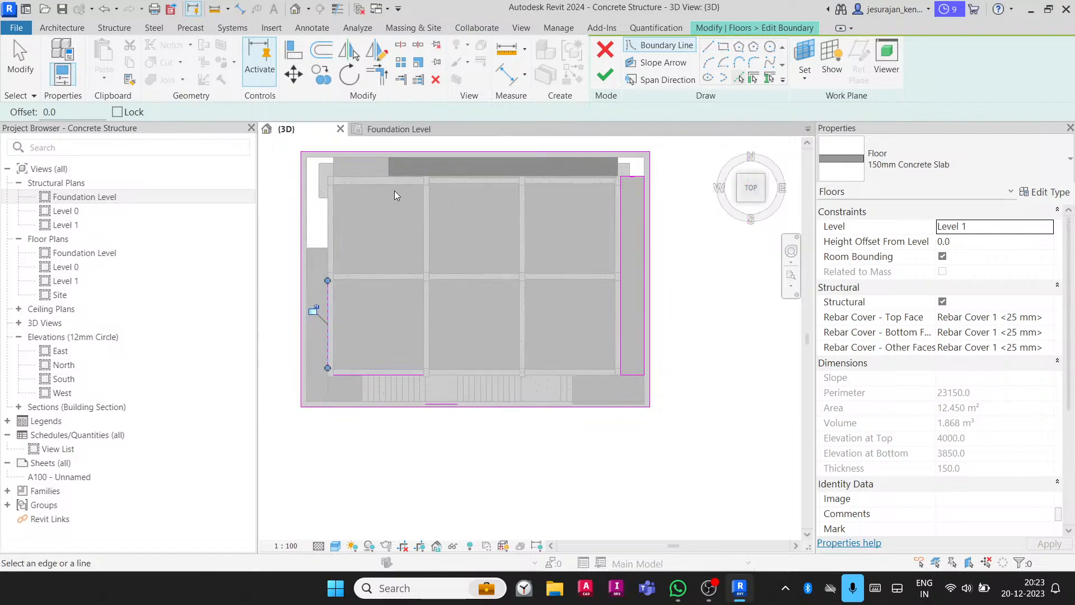
pyautogui.click(445, 177)
pyautogui.press('Escape')
pyautogui.press('t')
pyautogui.press('r')
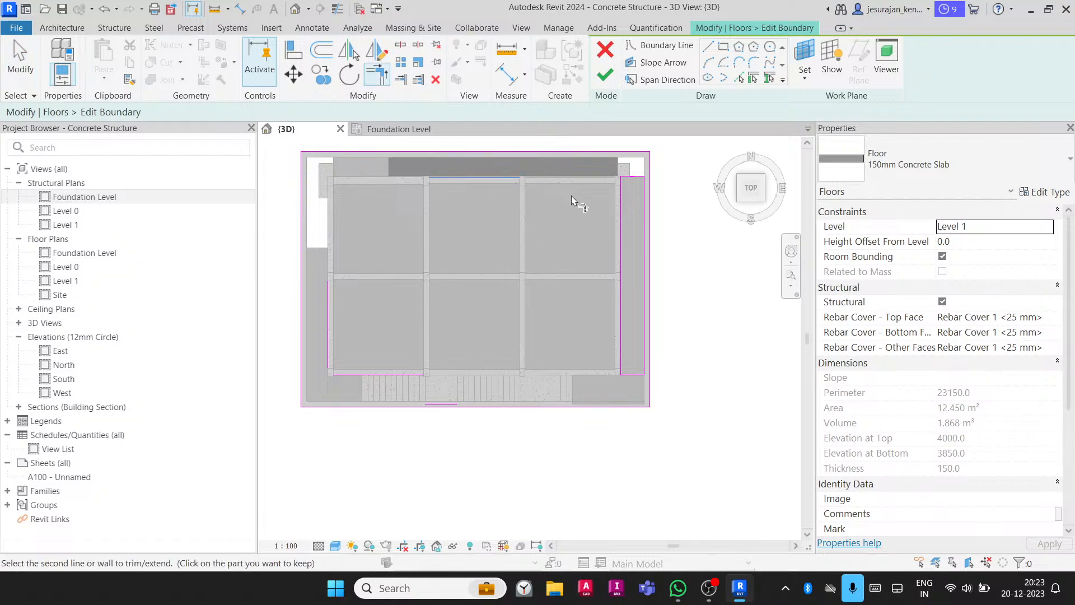
pyautogui.click(432, 177)
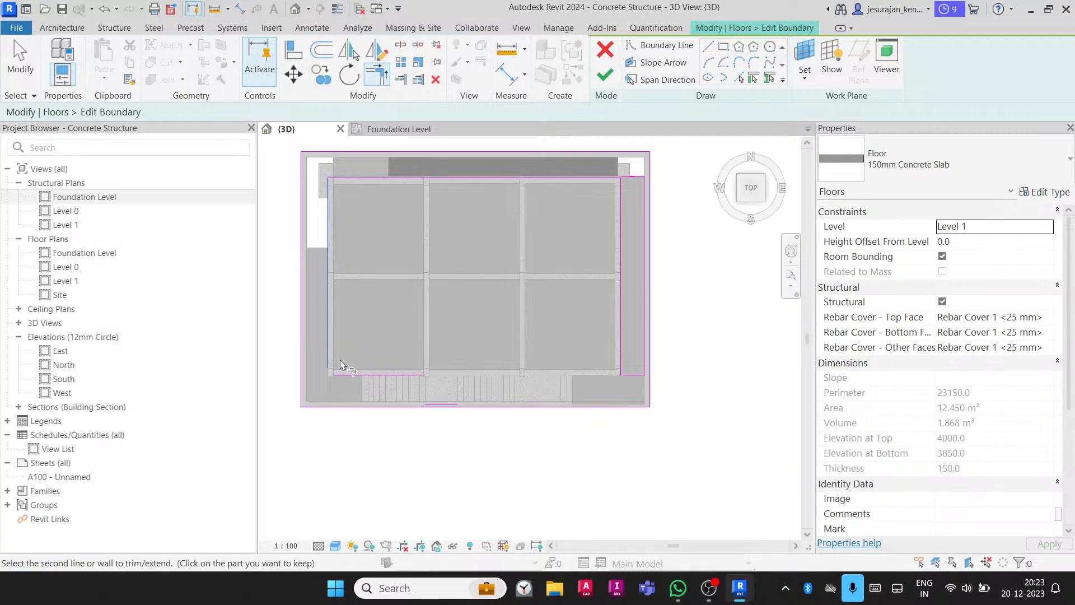
pyautogui.click(403, 375)
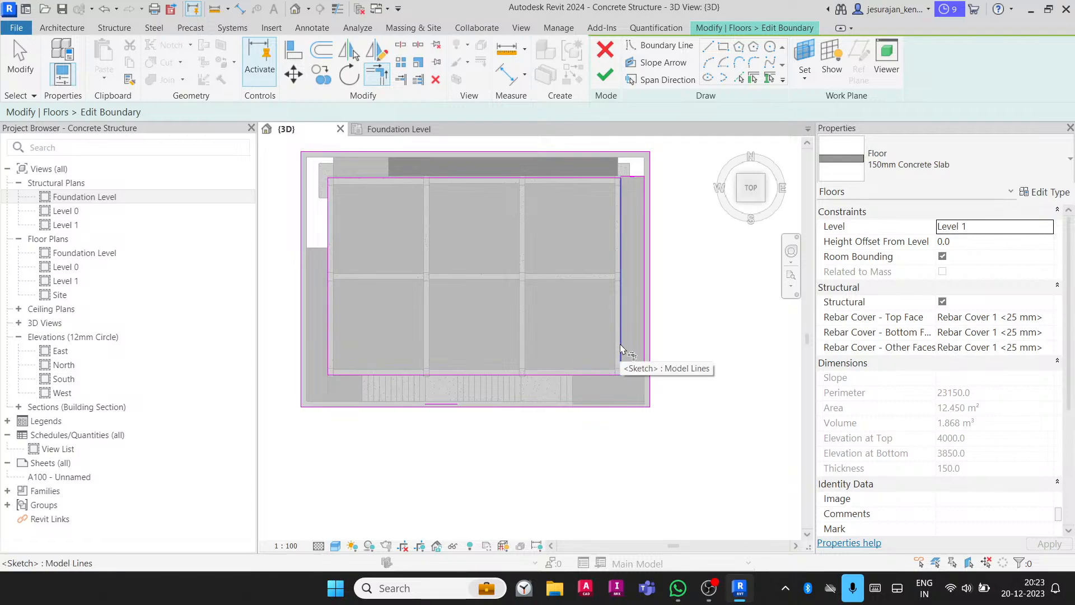
# - Delete the slab strip's old south, east and north boundary lines outside the inner loop
pyautogui.press('Escape')
pyautogui.click(633, 374)
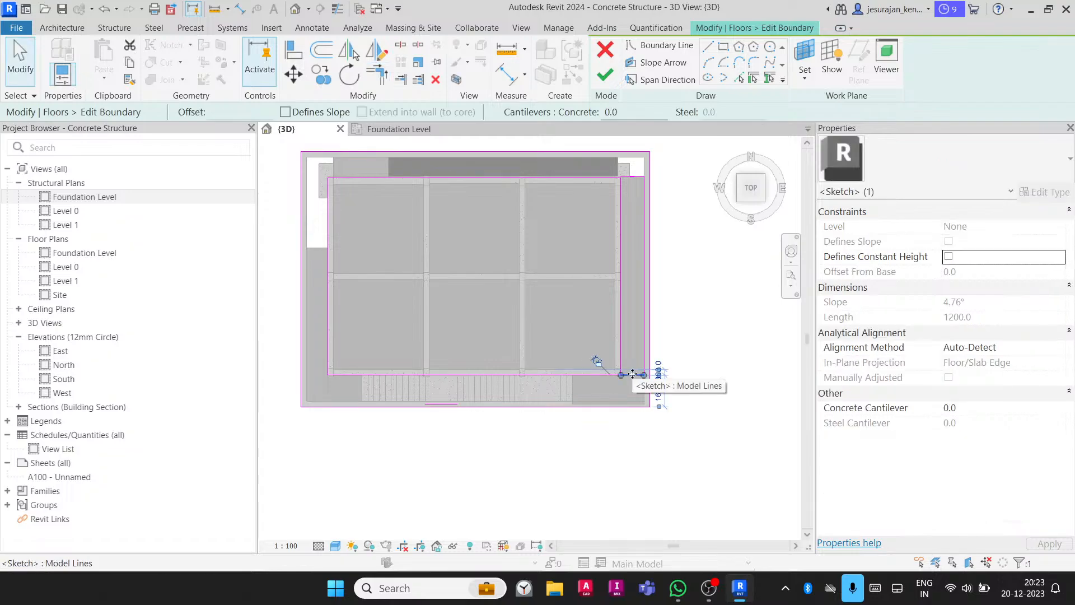
pyautogui.press('Delete')
pyautogui.click(644, 355)
pyautogui.press('Delete')
pyautogui.click(633, 177)
pyautogui.press('Delete')
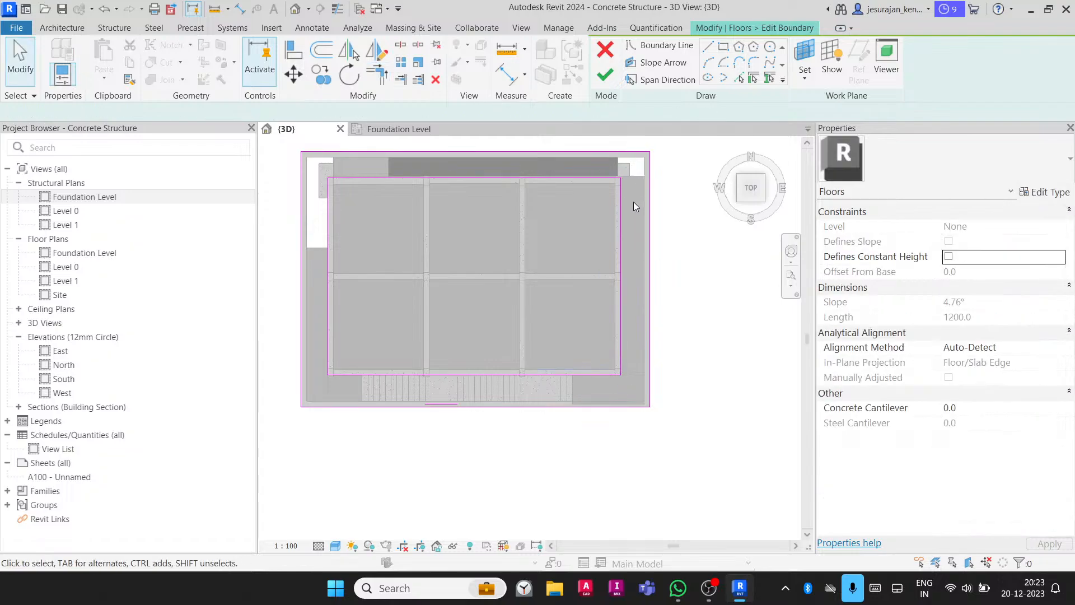
# - Try to finish the floor sketch, and delete the stray open line along the south wall
pyautogui.scroll(-2, 630, 244)
pyautogui.click(605, 74)
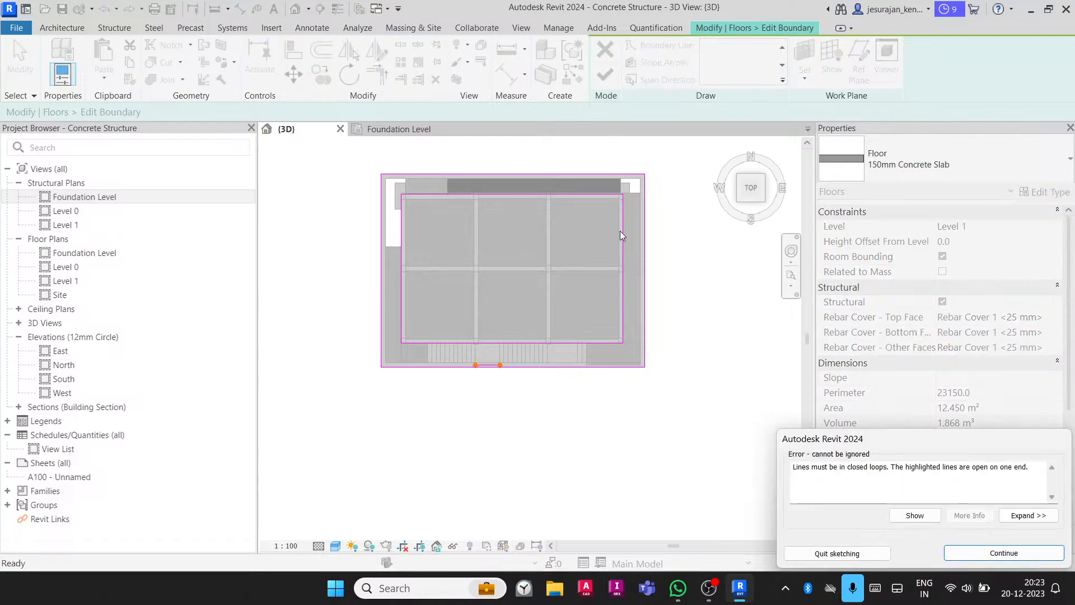
pyautogui.press('Return')
pyautogui.click(481, 365)
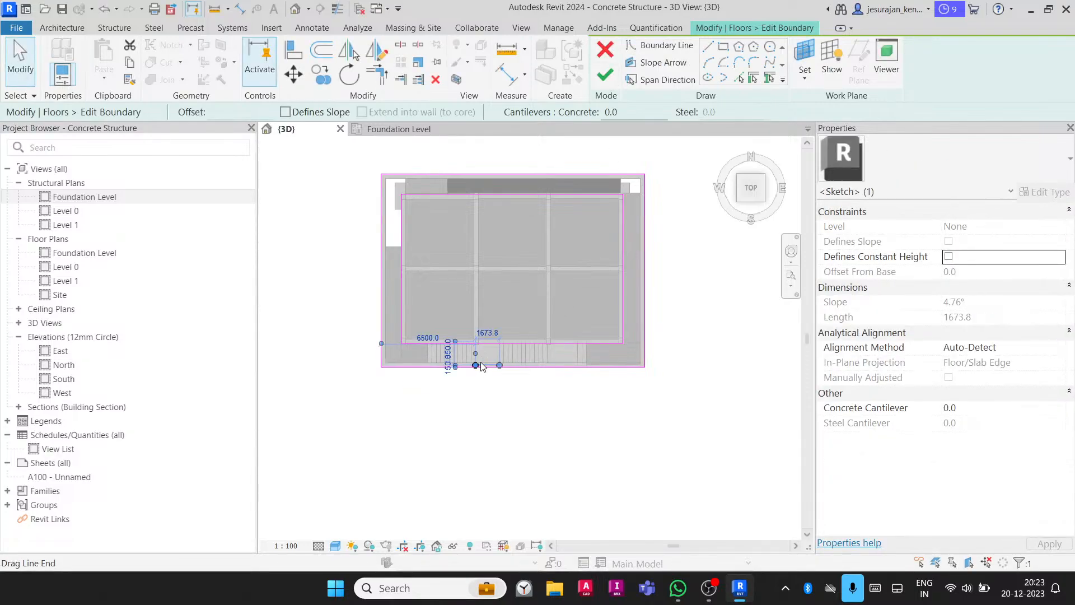
pyautogui.press('Delete')
# - Set the slab's span direction from the east boundary line and finish the sketch without attaching the walls to the floor
pyautogui.click(666, 80)
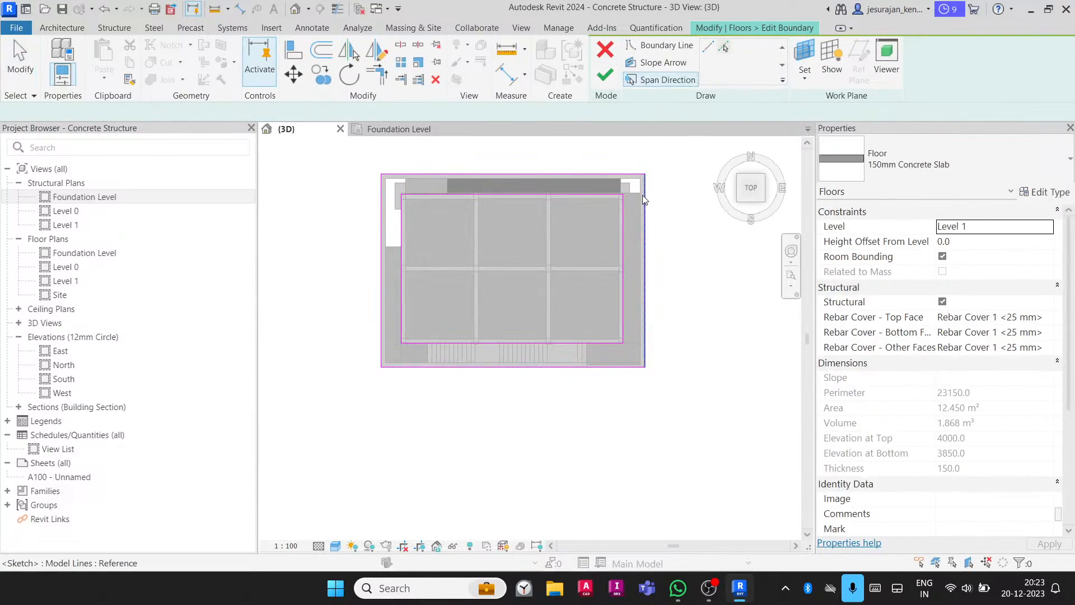
pyautogui.click(641, 226)
pyautogui.click(605, 77)
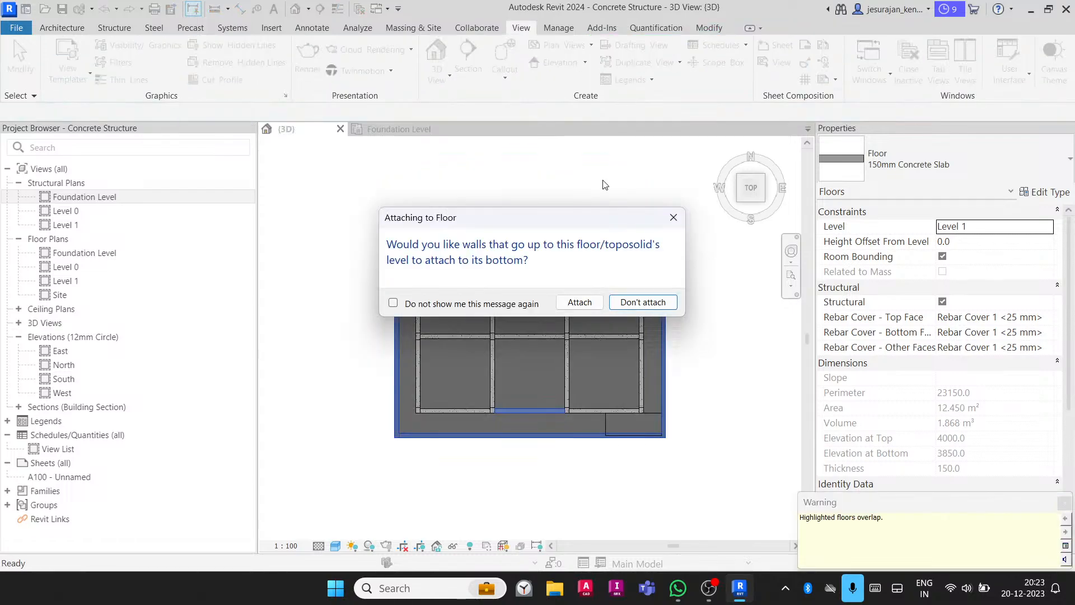
pyautogui.press('Return')
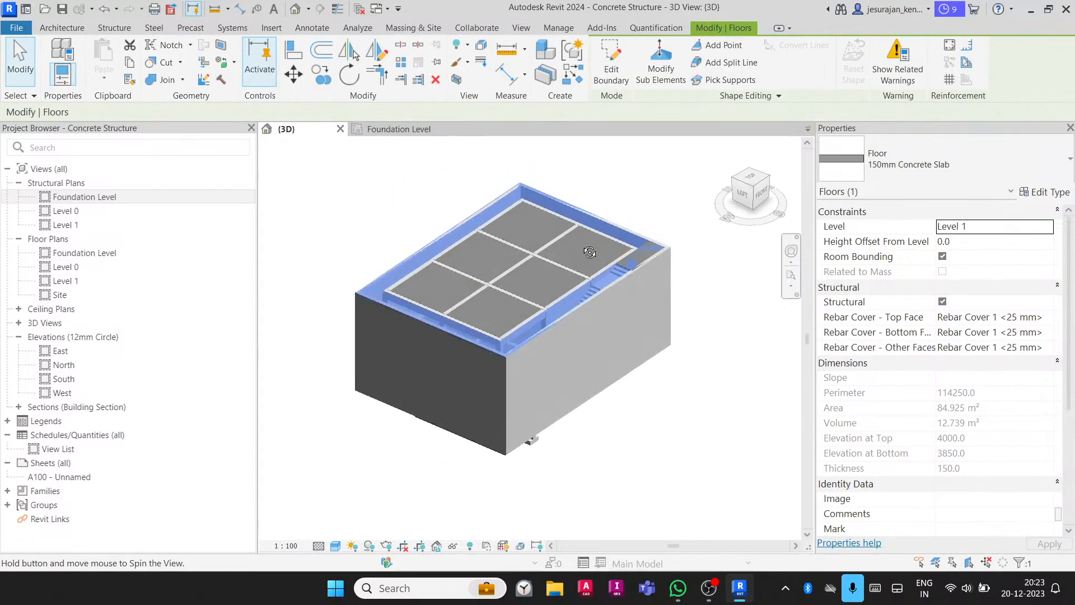
# - Examine the chain of foundation walls and the edited Level 1 perimeter slab from several angles in the 3D view
pyautogui.press('Escape')
pyautogui.keyDown('shift'); pyautogui.moveTo(554, 284); pyautogui.dragTo(575, 363, button='middle'); pyautogui.keyUp('shift')
pyautogui.press('Tab')
pyautogui.click(641, 318)
pyautogui.scroll(3, 575, 363)
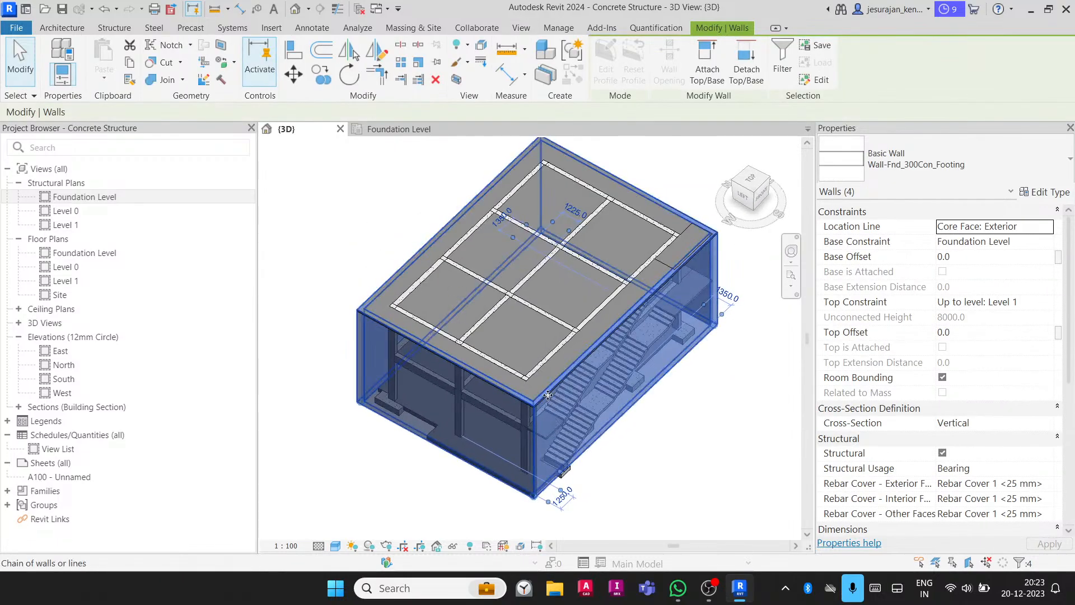
pyautogui.scroll(-3, 486, 356)
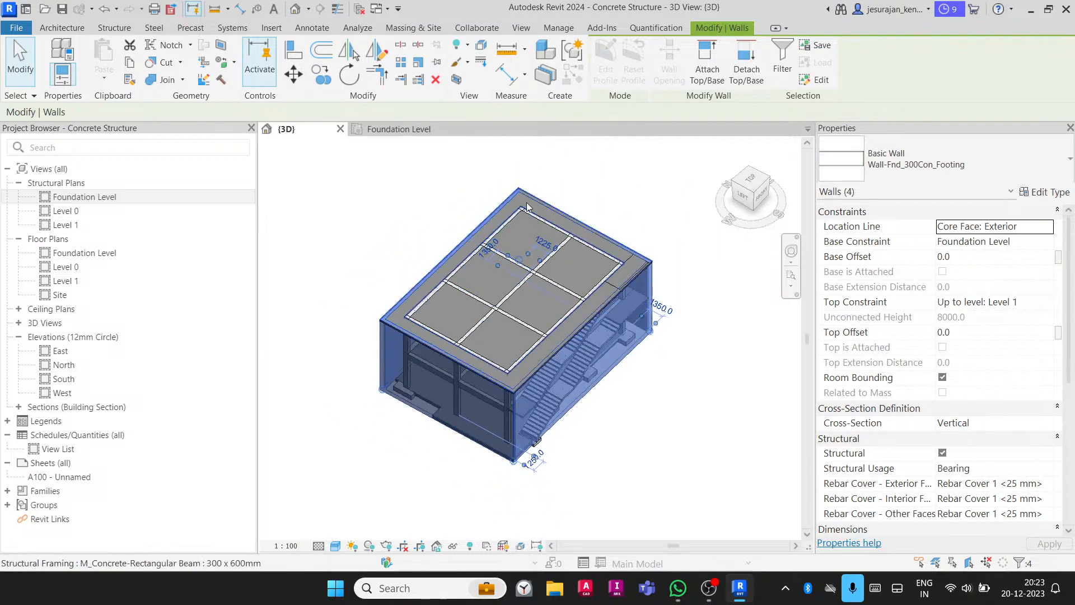
pyautogui.scroll(2, 528, 206)
pyautogui.click(528, 208)
pyautogui.scroll(-2, 528, 208)
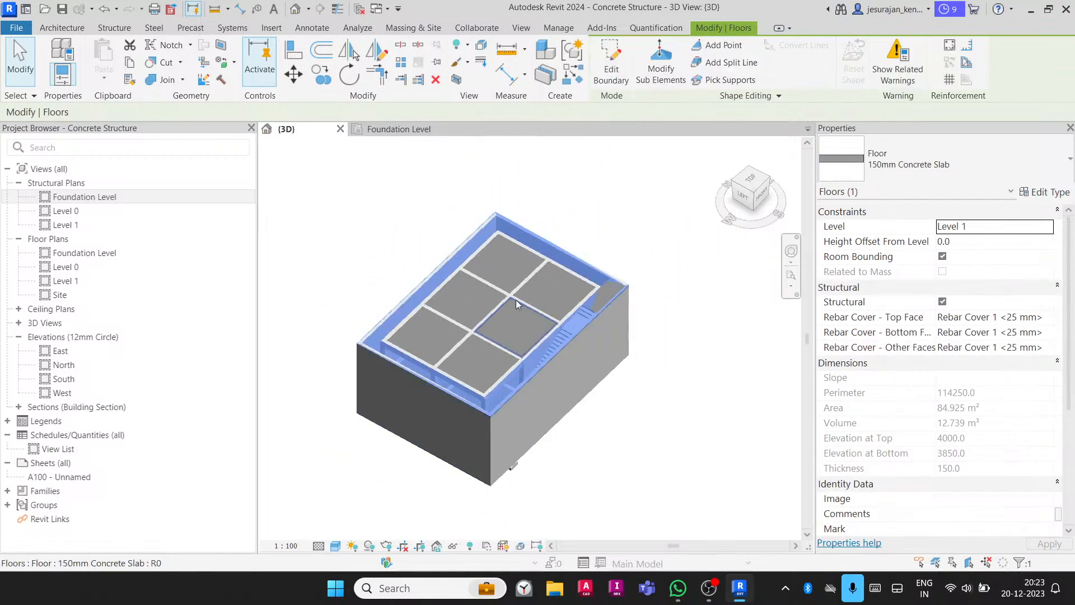
pyautogui.keyDown('shift'); pyautogui.moveTo(567, 270); pyautogui.dragTo(595, 403, button='middle'); pyautogui.keyUp('shift')
pyautogui.click(480, 272)
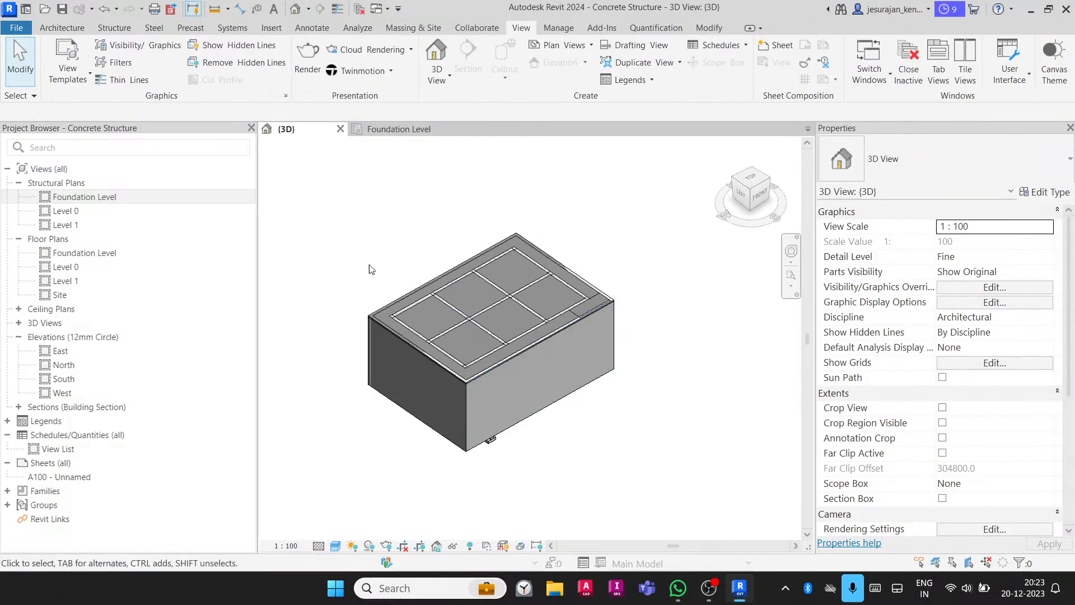
# - Review the Foundation Level structural plan and Level 1 floor plan, and inspect the Level 1 datum in the East elevation
pyautogui.doubleClick(88, 197)
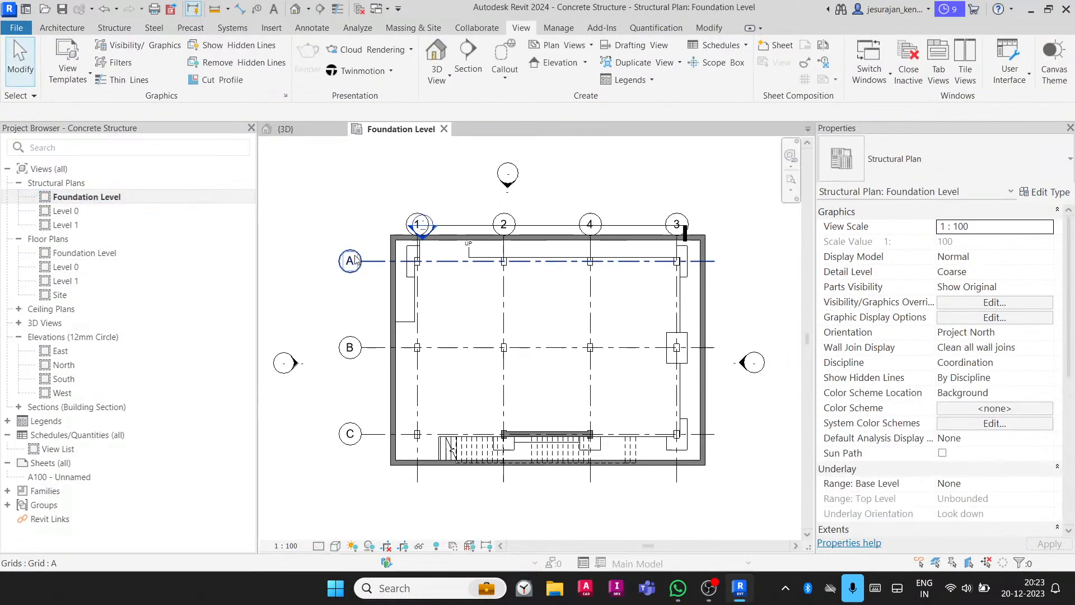
pyautogui.doubleClick(75, 280)
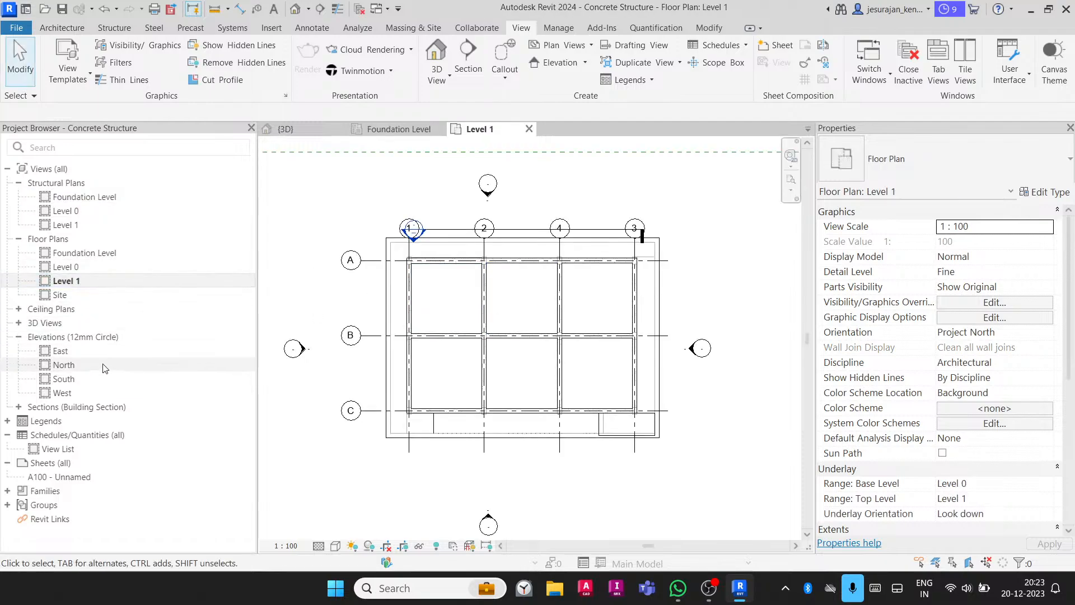
pyautogui.doubleClick(60, 351)
pyautogui.scroll(2, 386, 278)
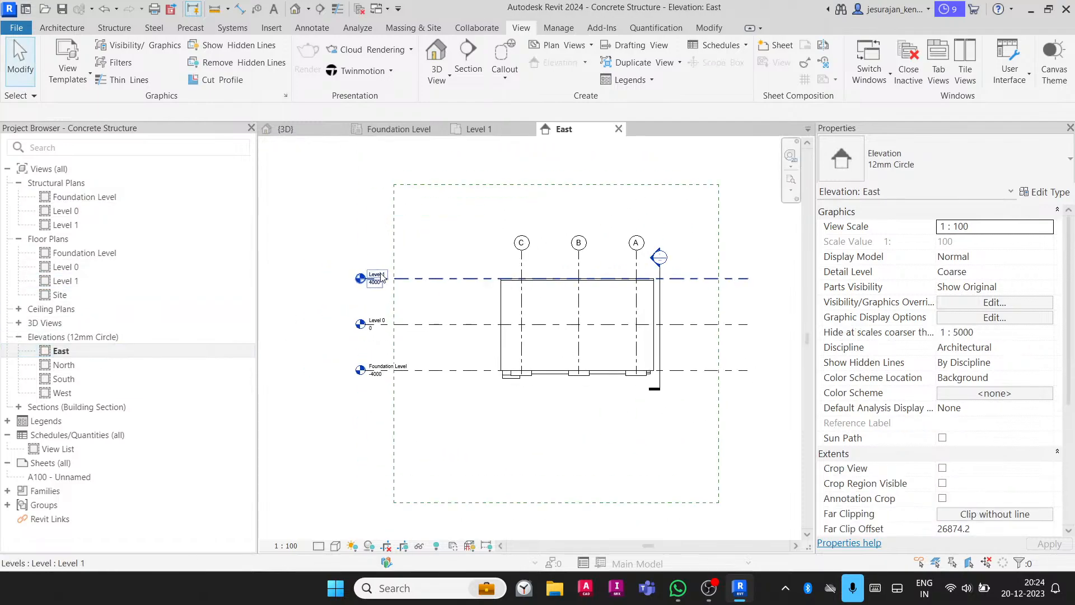
pyautogui.click(414, 278)
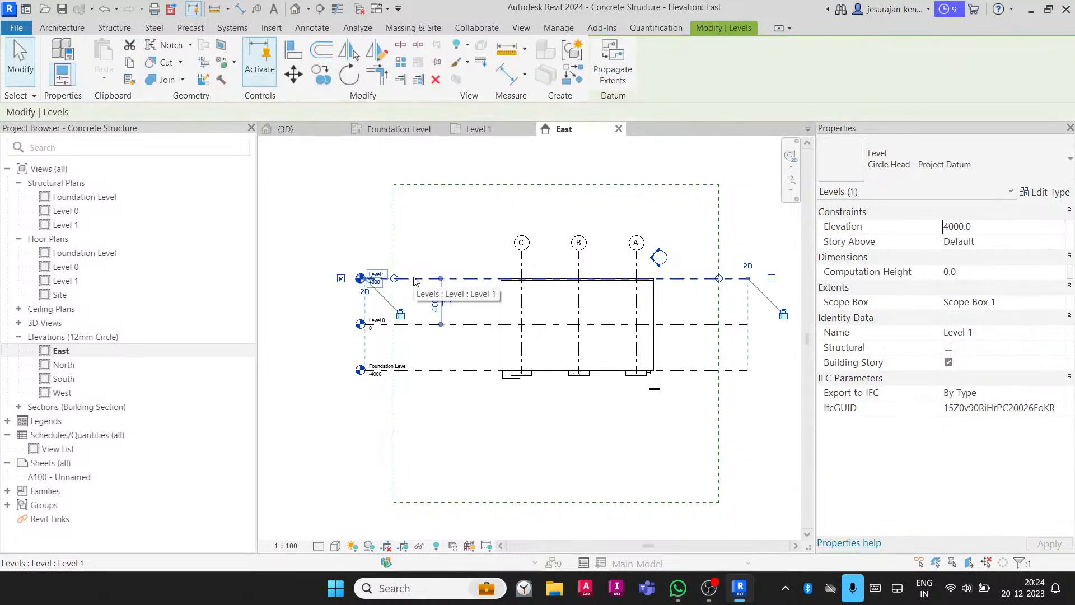
pyautogui.click(424, 332)
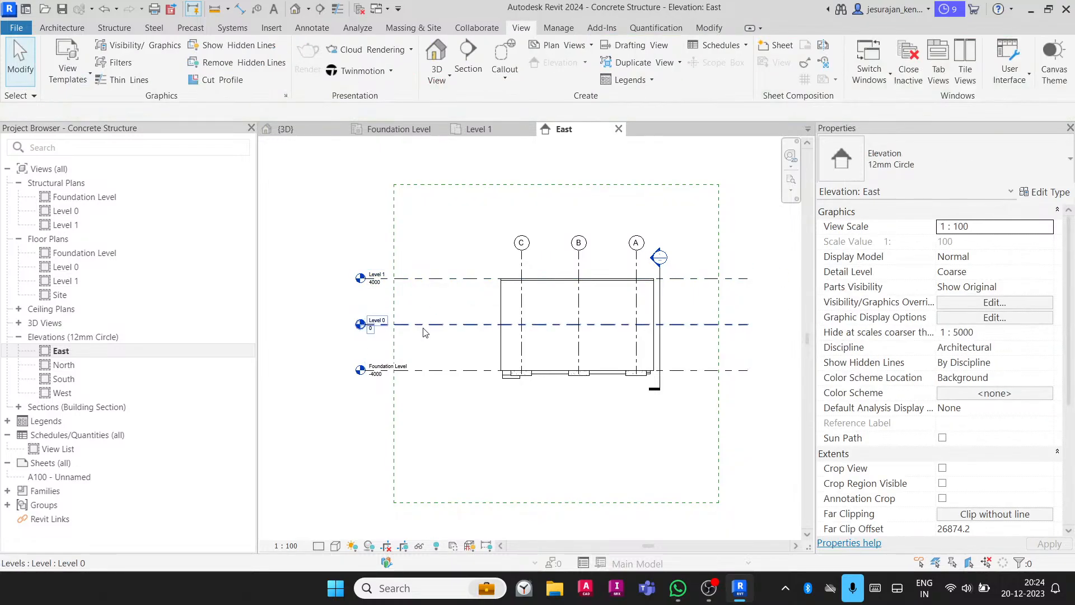
# - Inspect the Level 1 and Foundation Level datums in the East elevation without changing their names or elevations
pyautogui.click(418, 279)
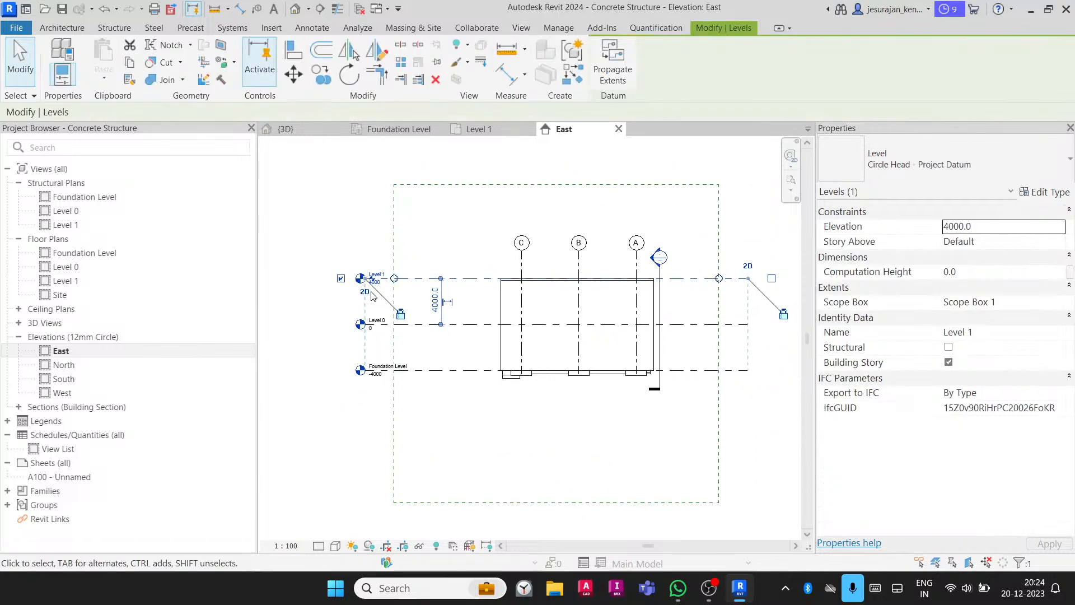
pyautogui.click(489, 289)
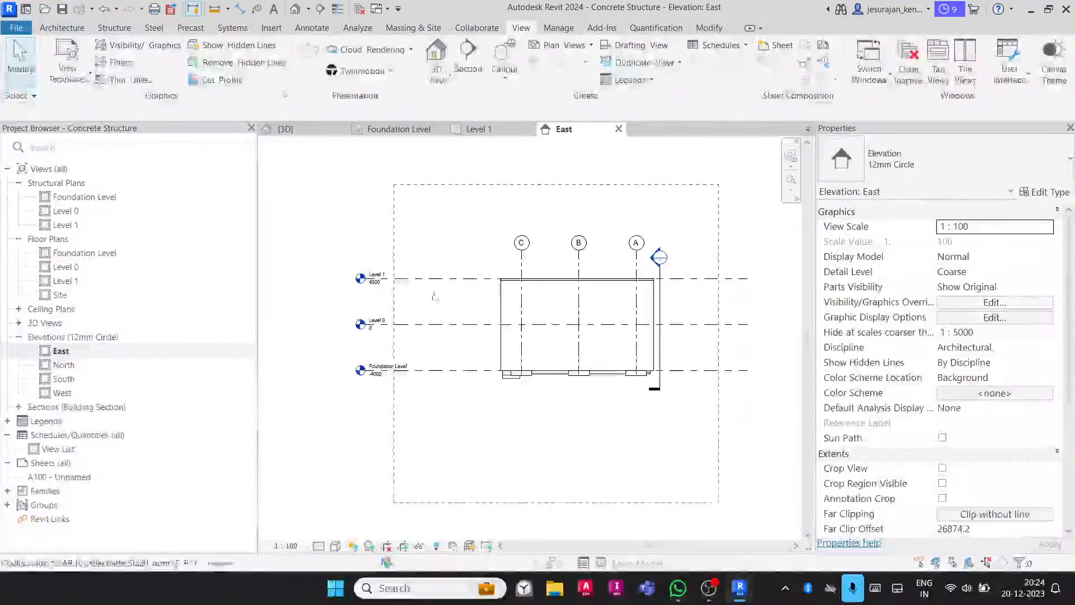
pyautogui.click(425, 371)
pyautogui.click(379, 365)
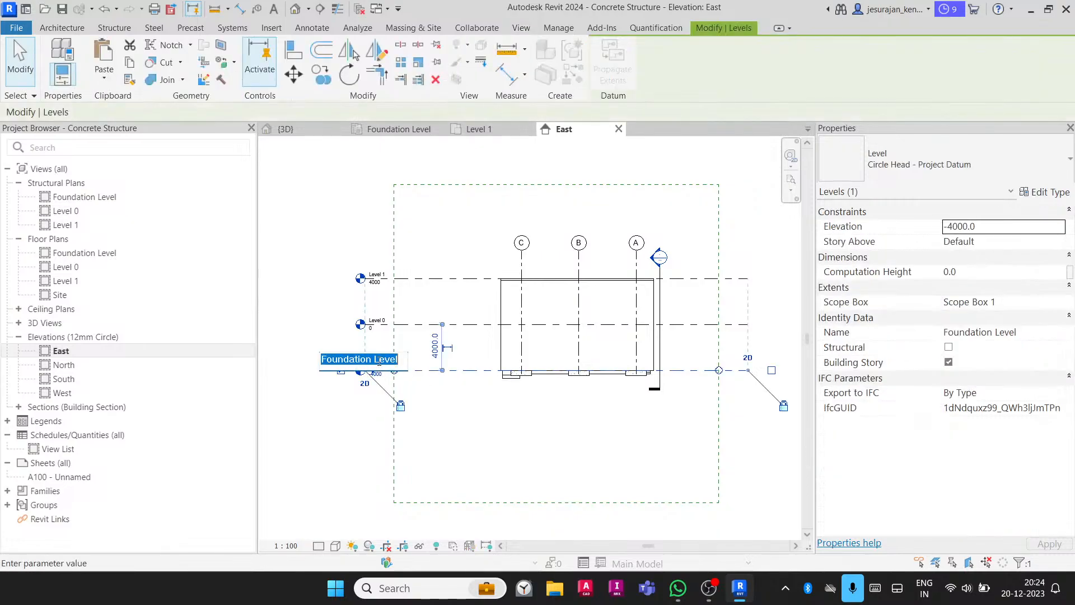
pyautogui.press('Escape')
pyautogui.press('Escape')
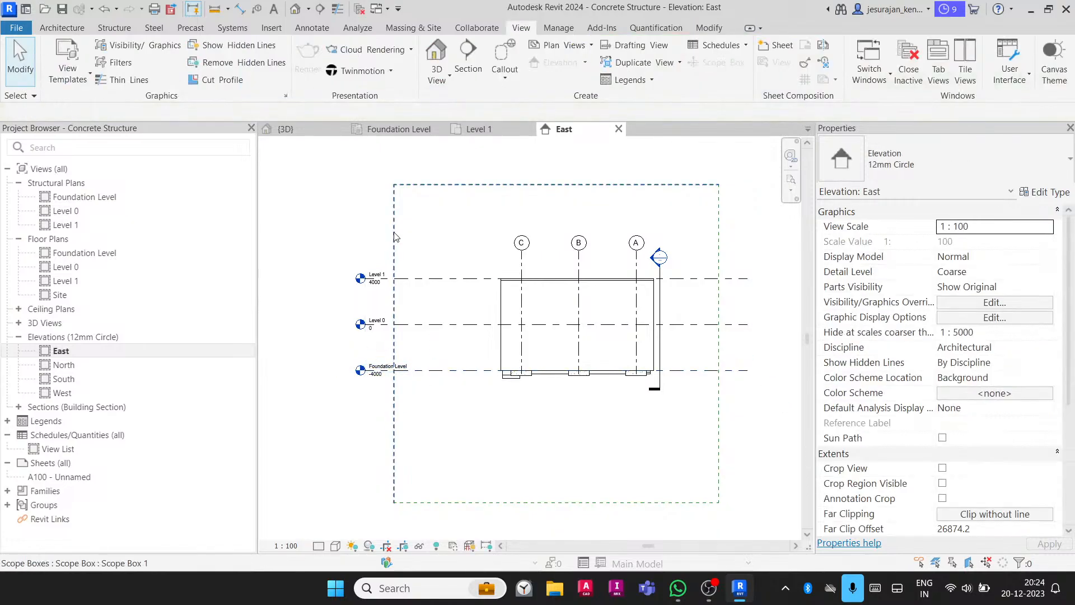
# - In the 3D view, set the top constraint of the whole chain of four perimeter foundation walls to Level 0
pyautogui.click(436, 48)
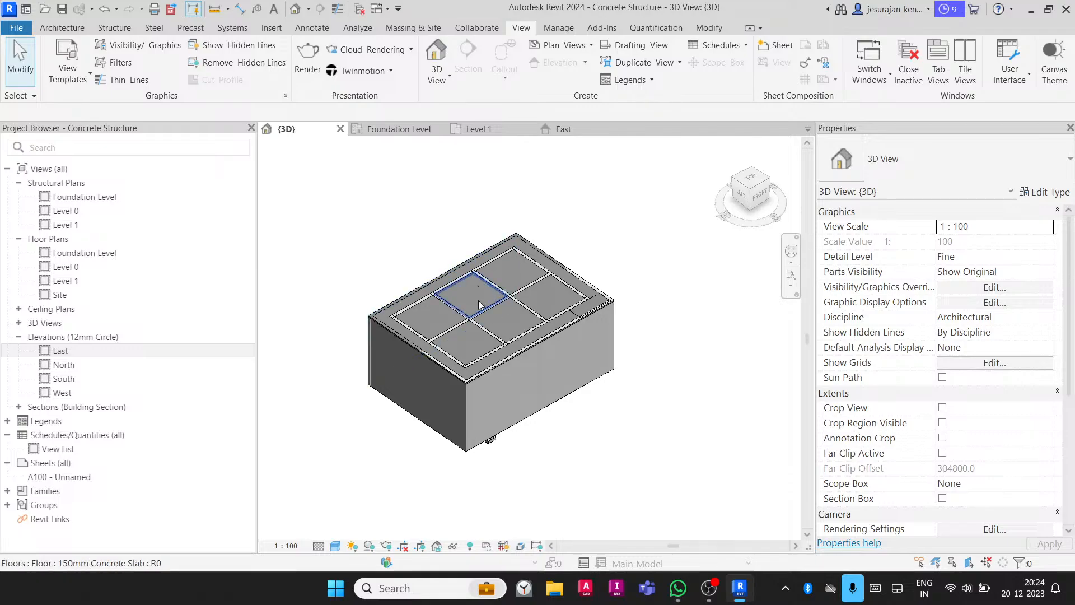
pyautogui.press('Tab')
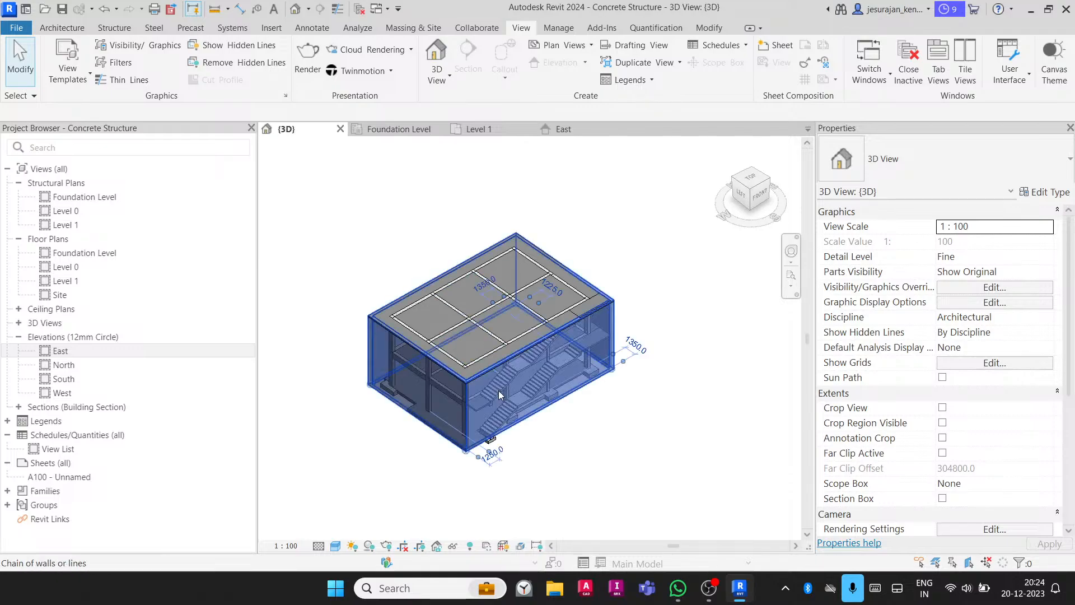
pyautogui.click(499, 392)
pyautogui.click(1051, 307)
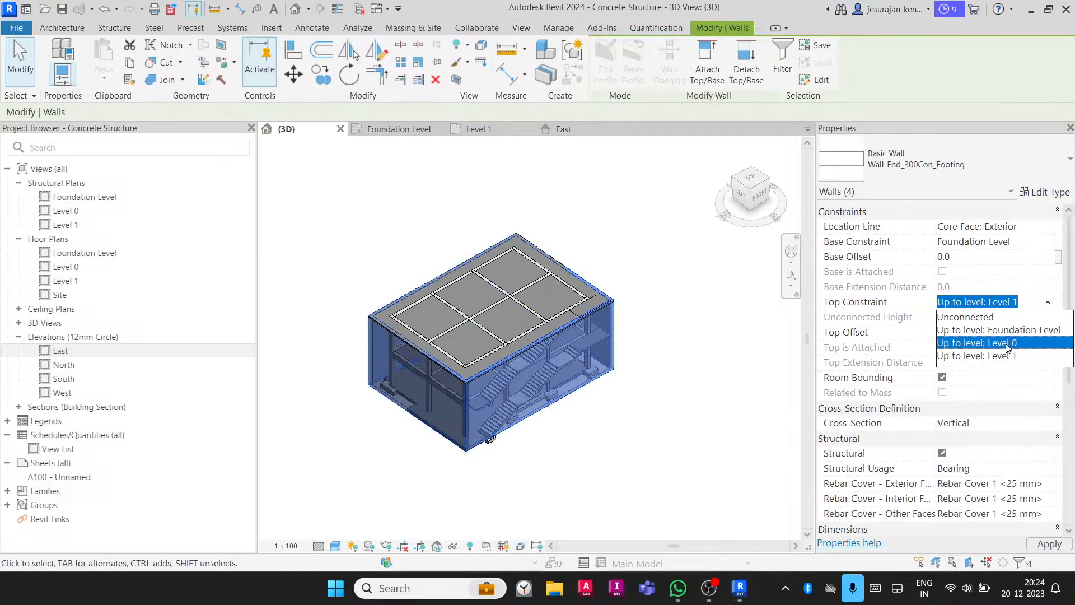
pyautogui.click(968, 343)
pyautogui.click(664, 390)
pyautogui.keyDown('shift'); pyautogui.moveTo(613, 372); pyautogui.dragTo(613, 319, button='middle'); pyautogui.keyUp('shift')
pyautogui.scroll(2, 479, 332)
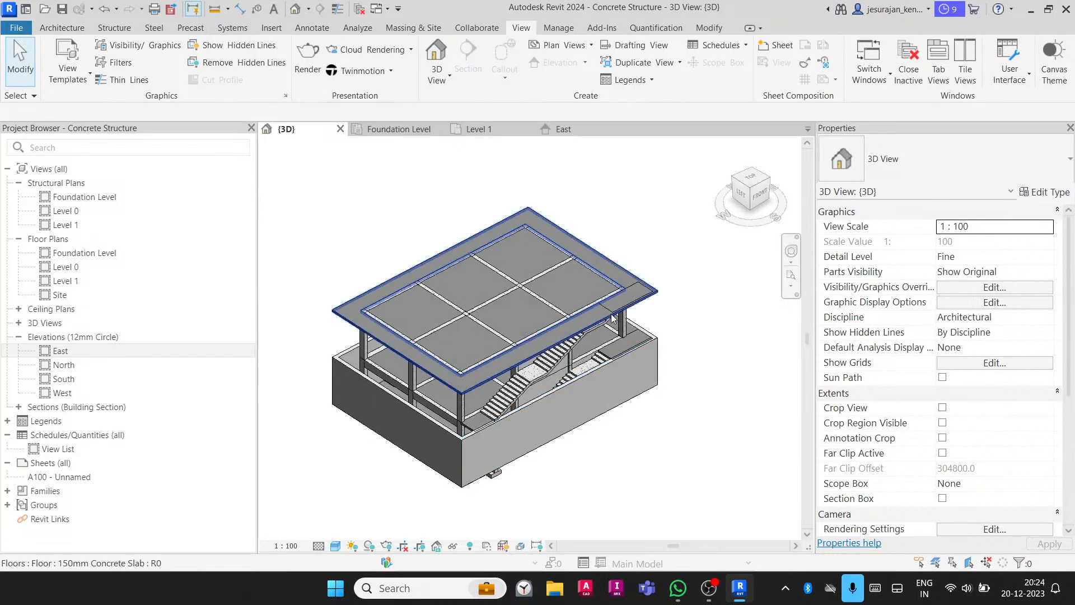
# - Move the perimeter 150mm Concrete Slab down to Level 0
pyautogui.click(612, 319)
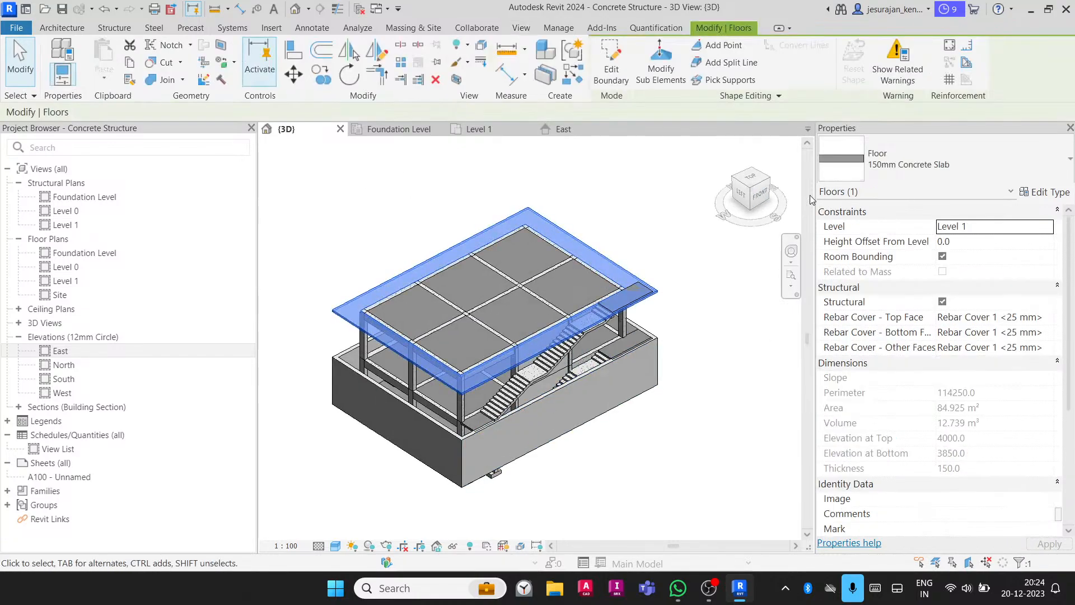
pyautogui.click(1048, 228)
pyautogui.click(976, 254)
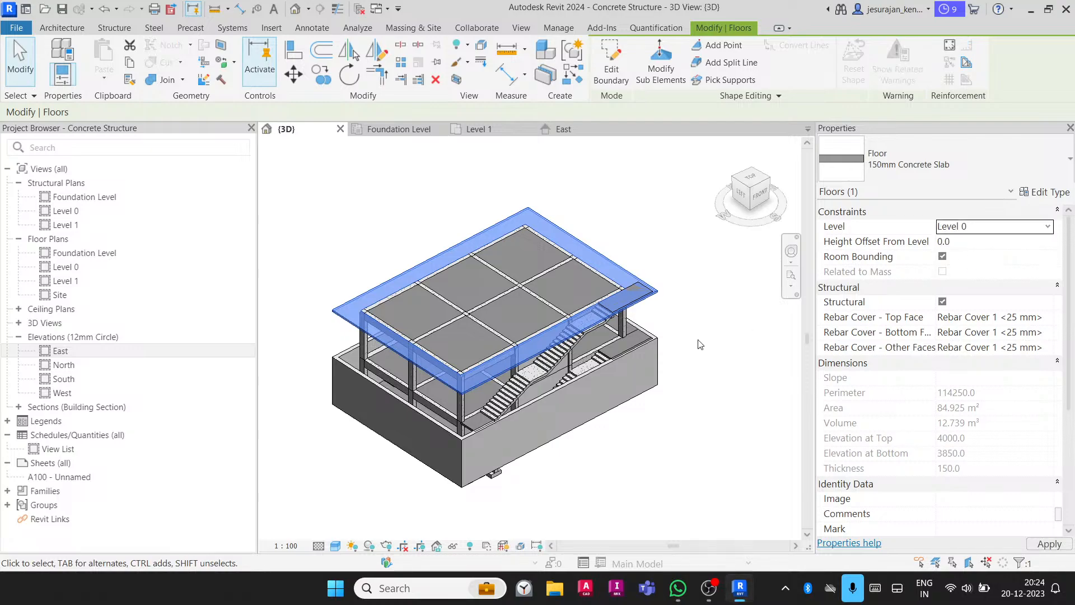
pyautogui.click(612, 339)
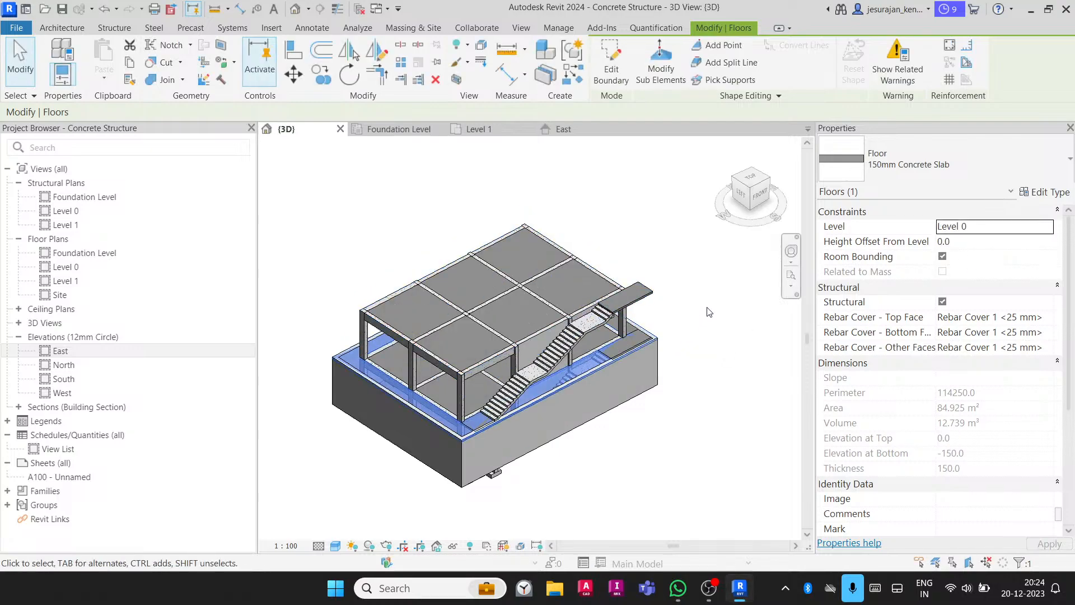
pyautogui.press('Escape')
# - Edit the perimeter slab's boundary and delete the outer sketch line along the stair-side wall
pyautogui.scroll(2, 566, 373)
pyautogui.doubleClick(590, 364)
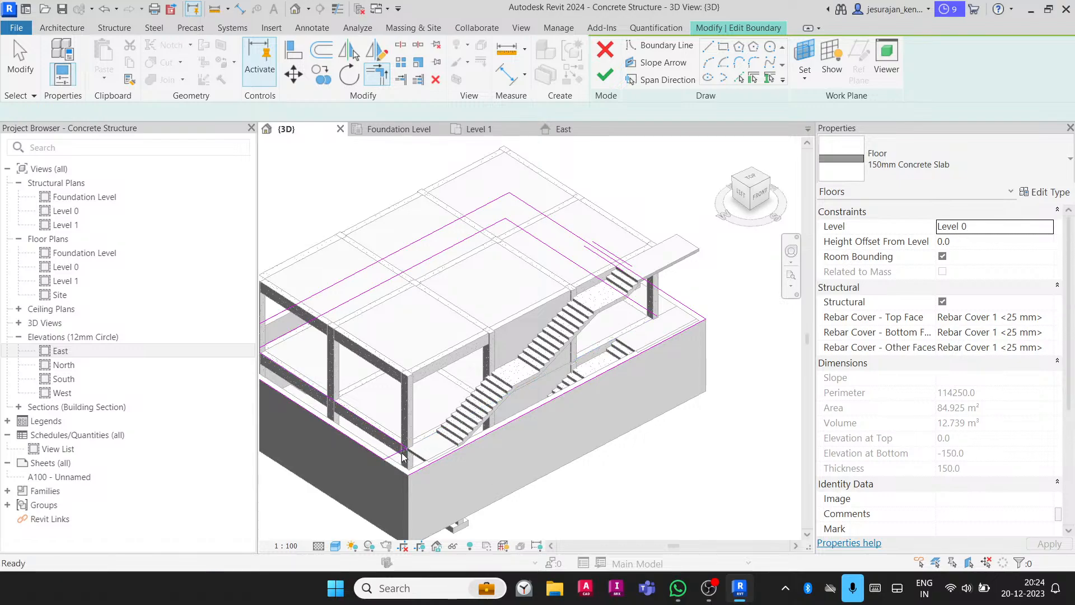
pyautogui.click(422, 466)
pyautogui.press('Delete')
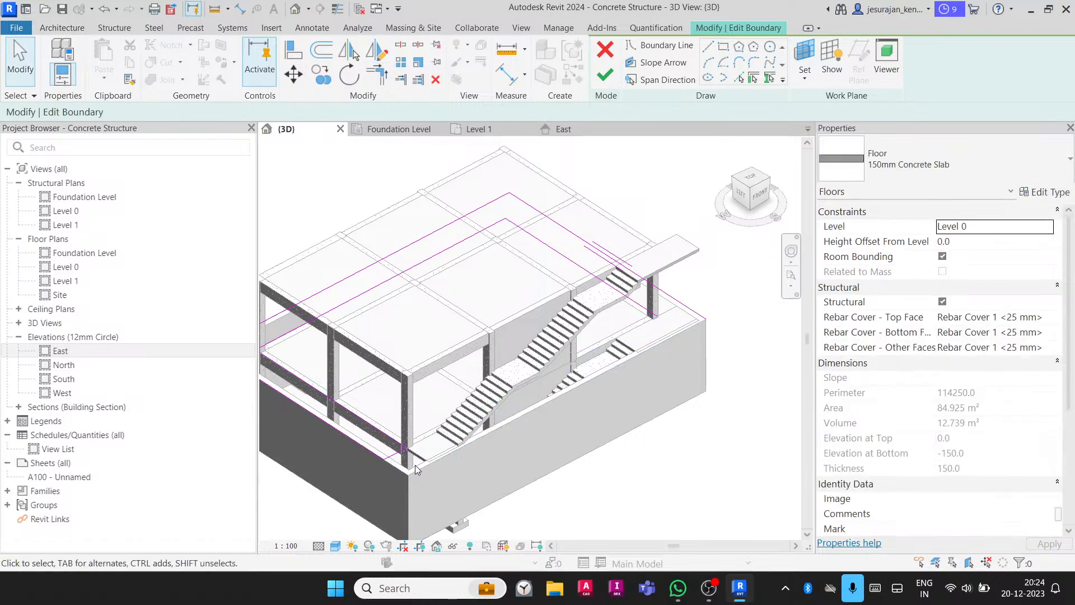
# - Align the short boundary line at the slab end near the corner column with the stair-side wall's outer face
pyautogui.press('a')
pyautogui.press('l')
pyautogui.click(434, 475)
pyautogui.click(395, 454)
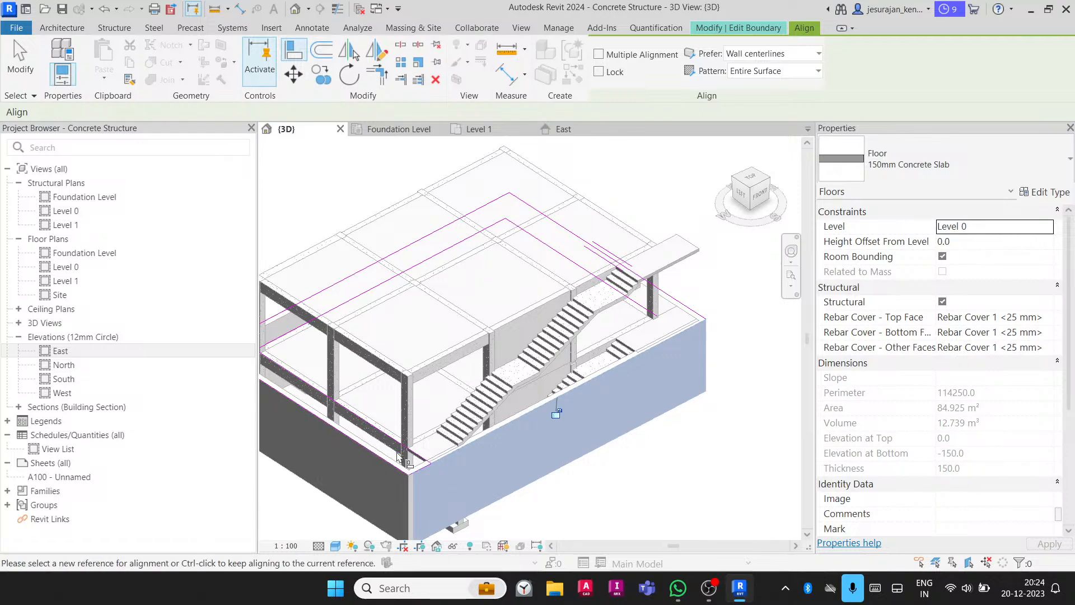
pyautogui.press('Escape')
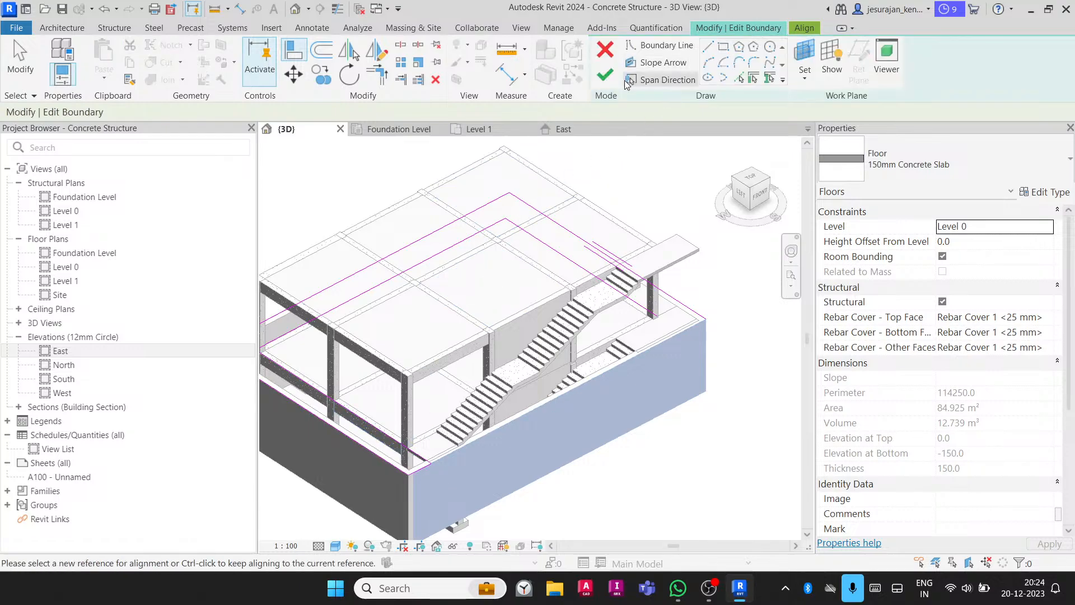
pyautogui.click(607, 83)
pyautogui.press('Escape')
pyautogui.scroll(-2, 661, 309)
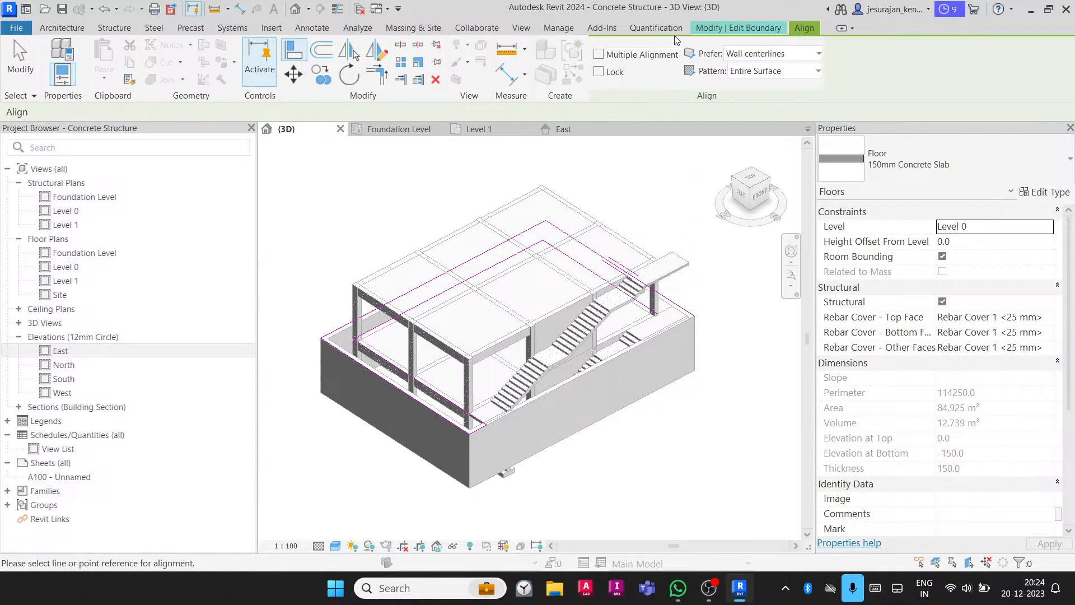
# - Pick the floor edge beside the lower stair landing as a new boundary line for the perimeter slab
pyautogui.click(745, 27)
pyautogui.click(737, 81)
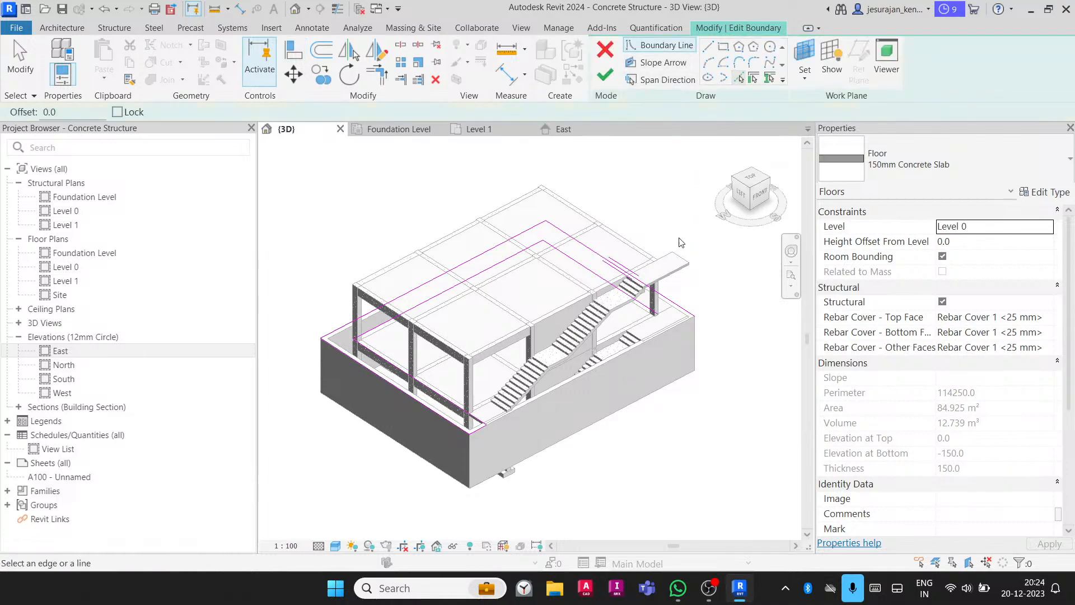
pyautogui.scroll(5, 680, 242)
pyautogui.click(694, 306)
pyautogui.press('Escape')
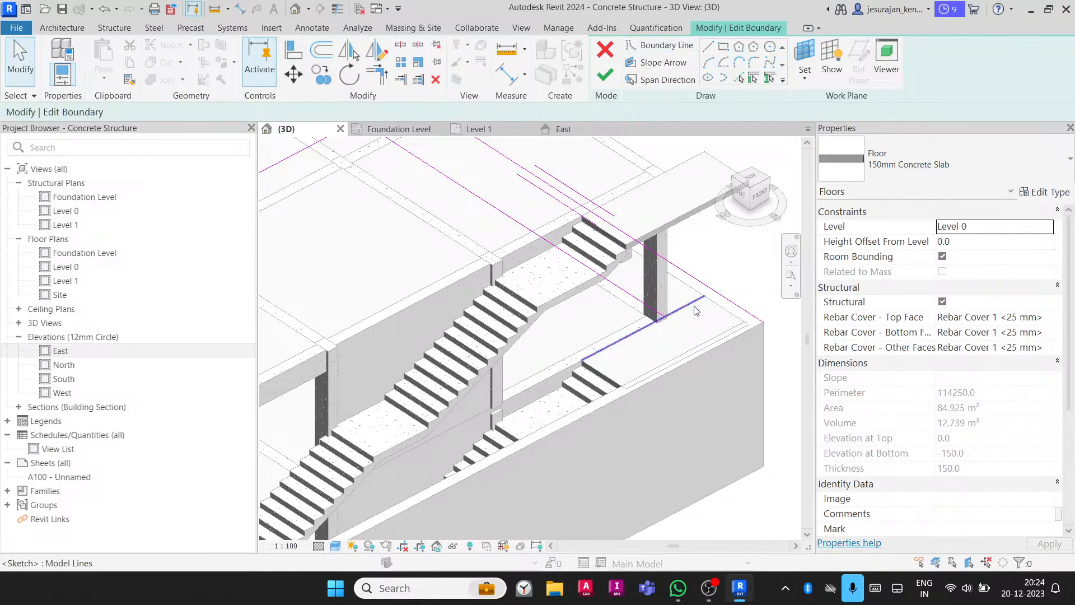
# - Trim the slab boundary to the line beside the lower landing and finish the sketch without attaching the walls
pyautogui.press('t')
pyautogui.press('r')
pyautogui.click(702, 285)
pyautogui.click(697, 301)
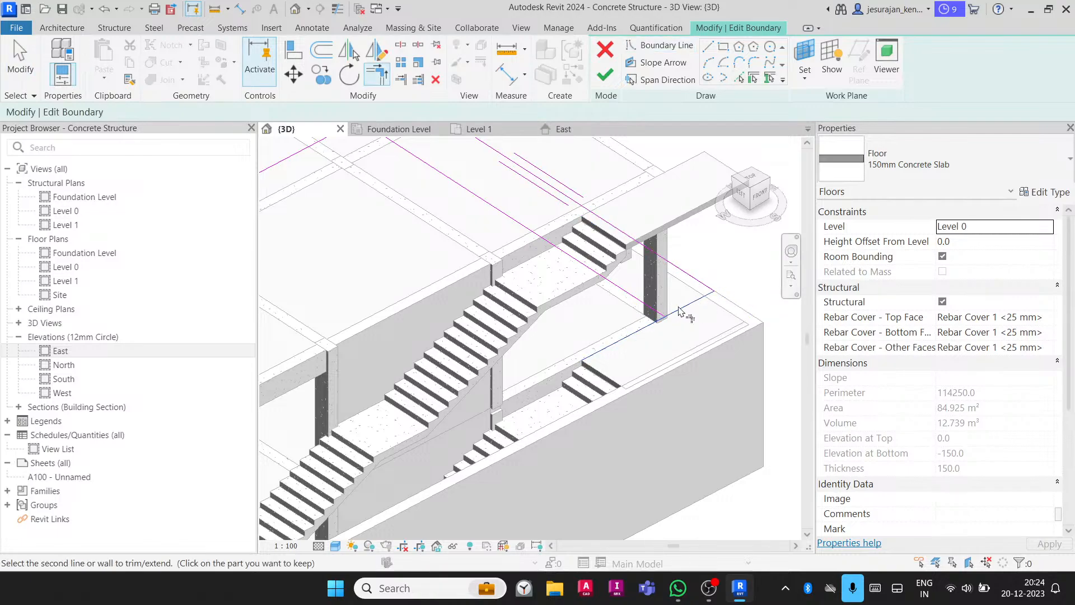
pyautogui.click(605, 75)
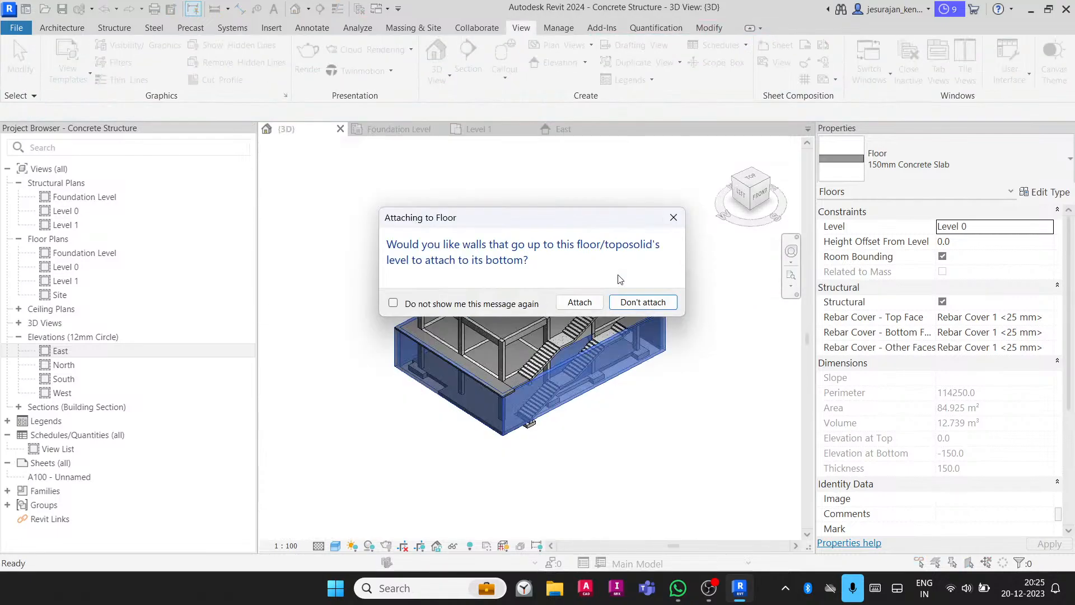
pyautogui.click(621, 303)
pyautogui.press('Escape')
# - Examine the edited Level 0 perimeter slab and the lowered foundation walls from several angles in the 3D view
pyautogui.scroll(-2, 650, 357)
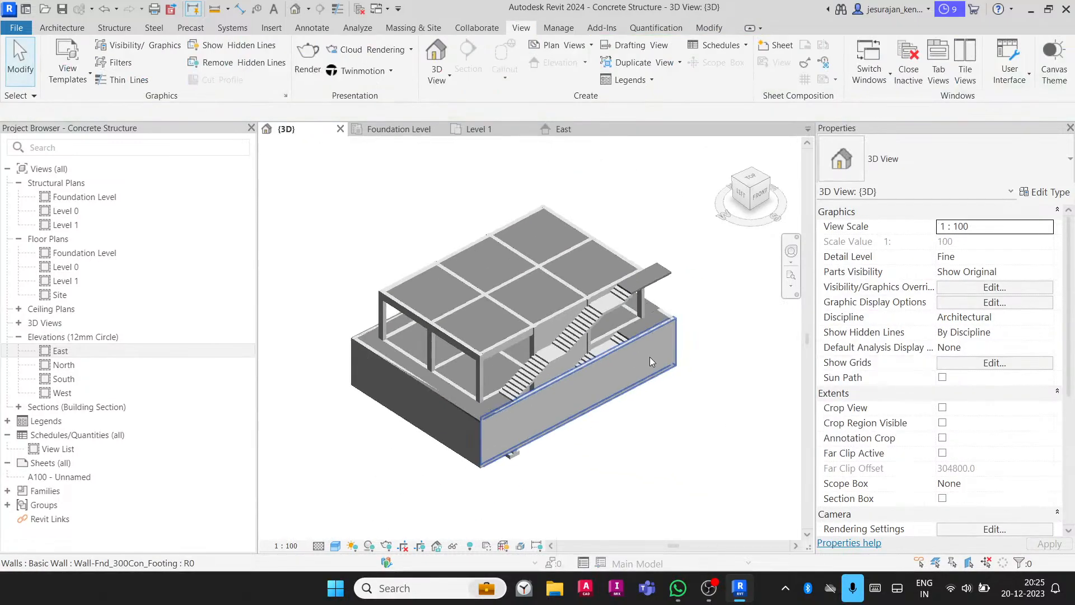
pyautogui.moveTo(585, 367)
pyautogui.keyDown('shift'); pyautogui.mouseDown(button='middle')
pyautogui.moveTo(574, 332)
pyautogui.moveTo(594, 351)
pyautogui.mouseUp(button='middle'); pyautogui.keyUp('shift')
pyautogui.scroll(2, 452, 369)
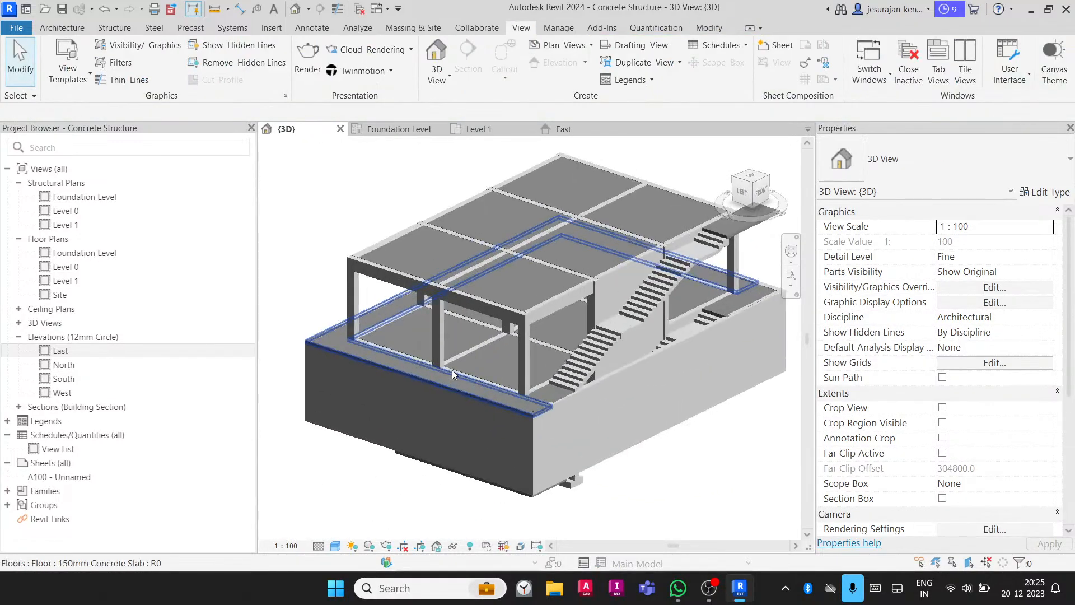
pyautogui.click(459, 381)
pyautogui.keyDown('shift'); pyautogui.moveTo(386, 381); pyautogui.dragTo(402, 355, button='middle'); pyautogui.keyUp('shift')
pyautogui.scroll(-2, 543, 351)
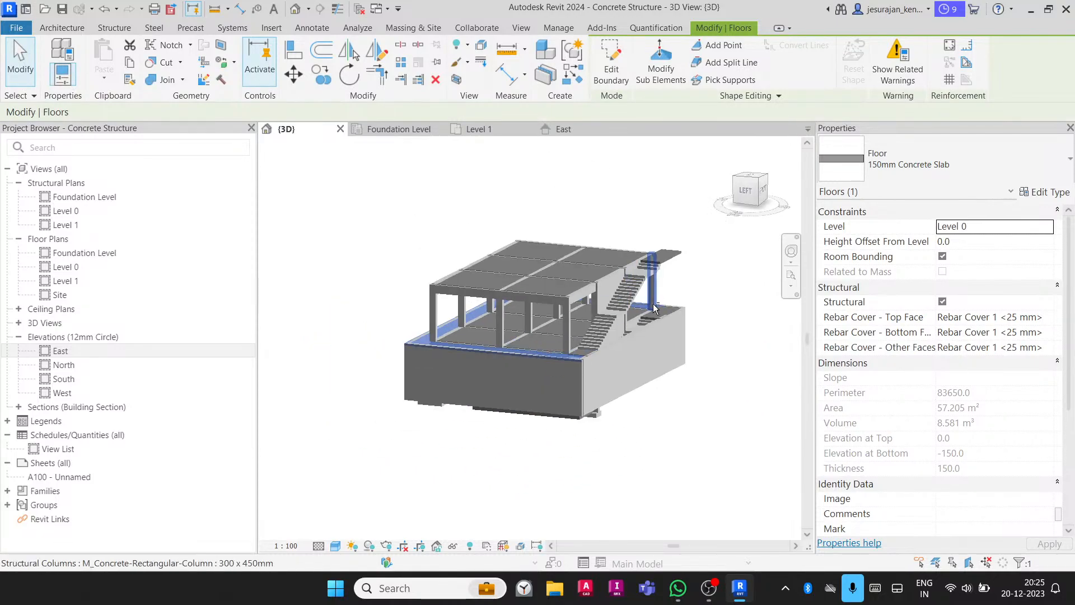
pyautogui.keyDown('shift'); pyautogui.moveTo(542, 350); pyautogui.dragTo(688, 257, button='middle'); pyautogui.keyUp('shift')
pyautogui.keyDown('shift'); pyautogui.moveTo(560, 224); pyautogui.dragTo(558, 308, button='middle'); pyautogui.keyUp('shift')
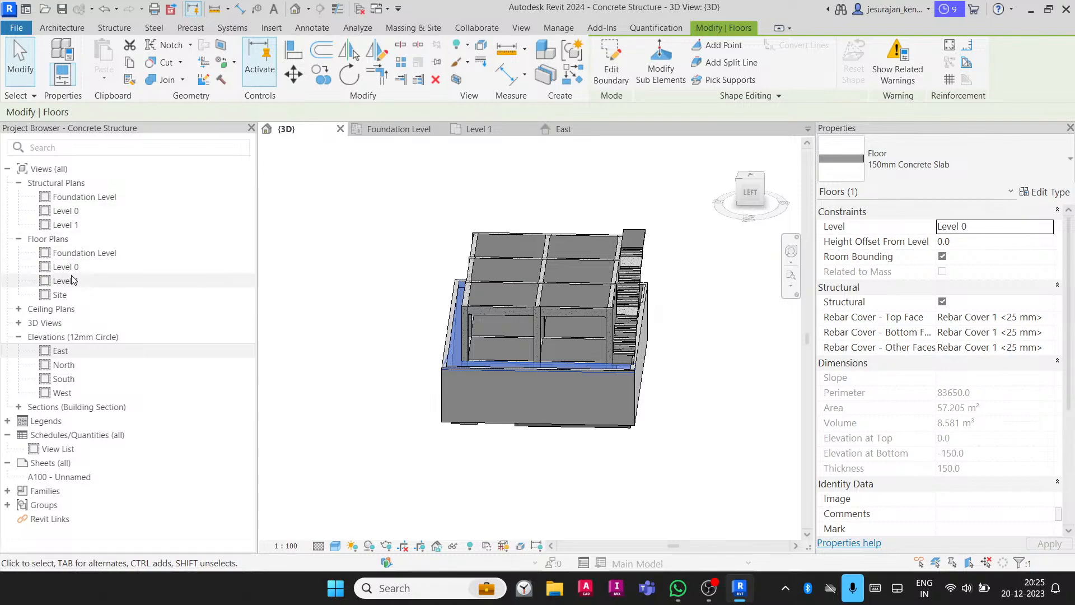
# - In the Level 0 structural plan, start placing a structural column using the UC-Universal Columns-Column type UC305x305x97
pyautogui.click(111, 28)
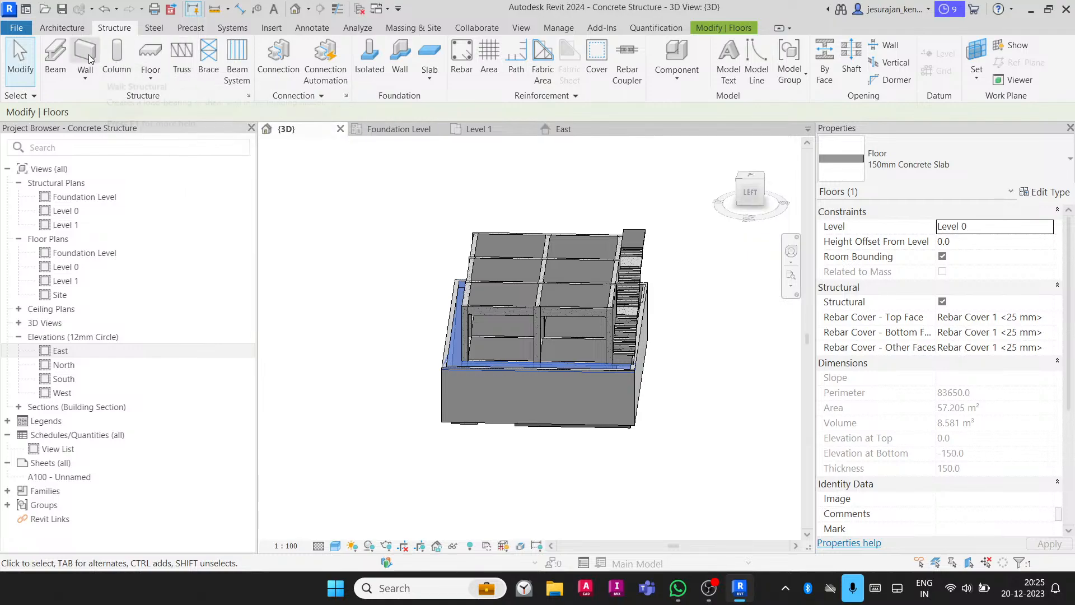
pyautogui.doubleClick(66, 210)
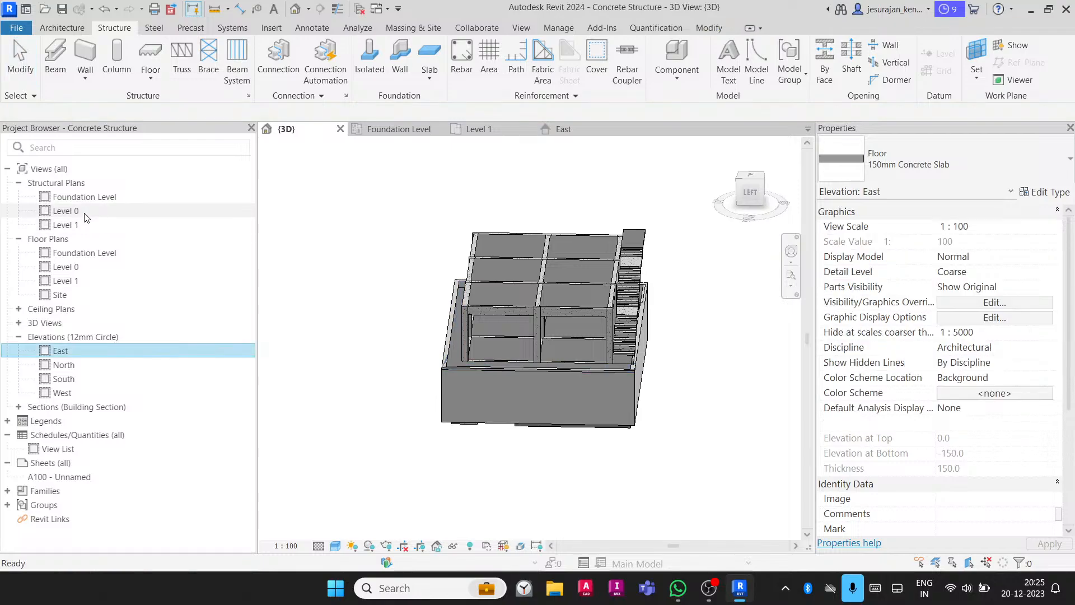
pyautogui.click(424, 225)
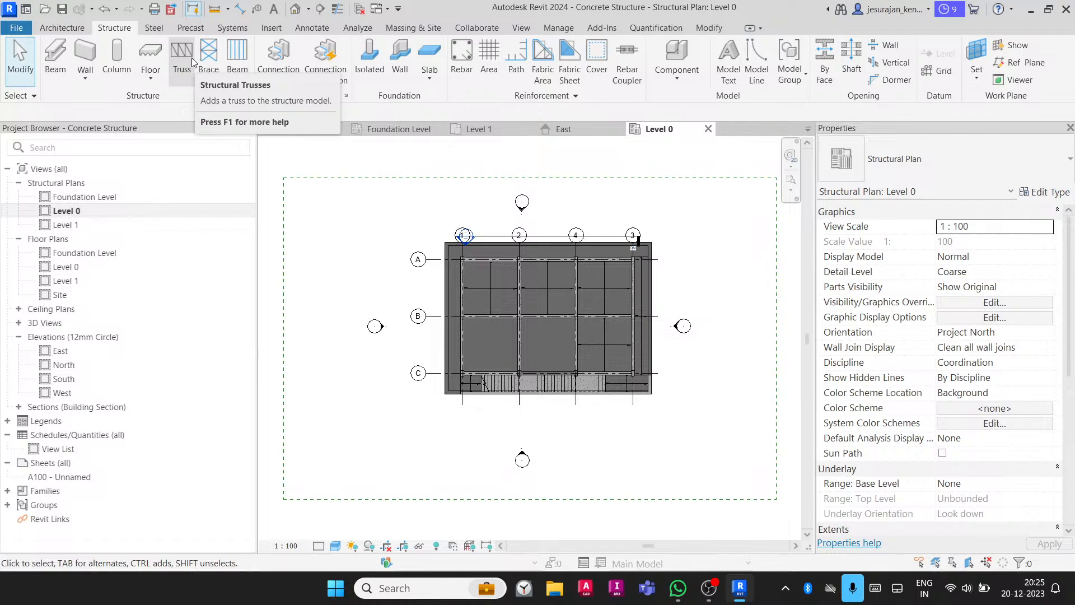
pyautogui.click(119, 76)
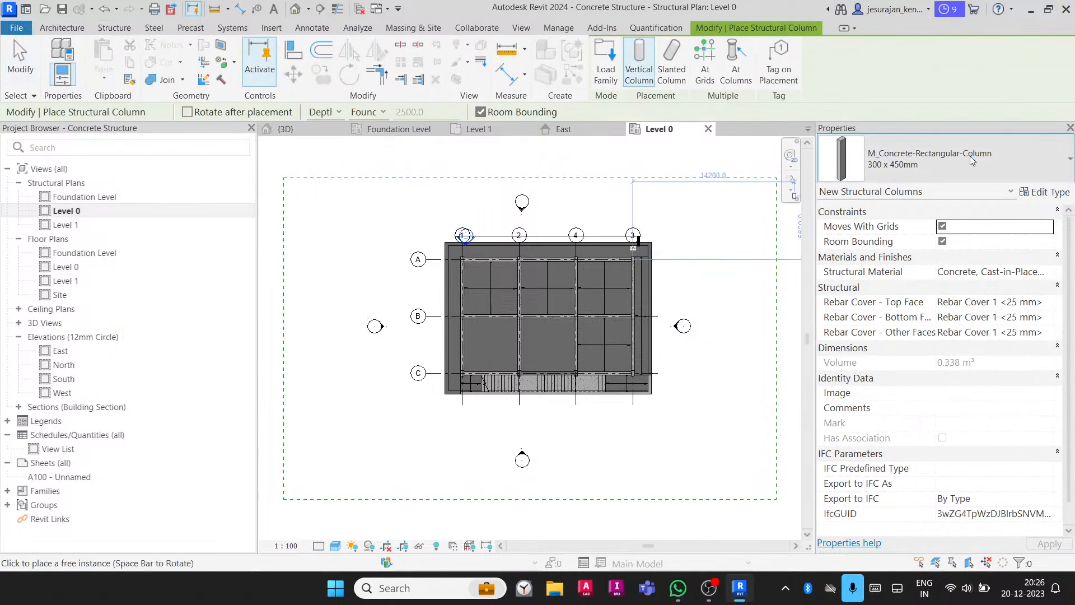
pyautogui.click(972, 160)
pyautogui.moveTo(865, 315)
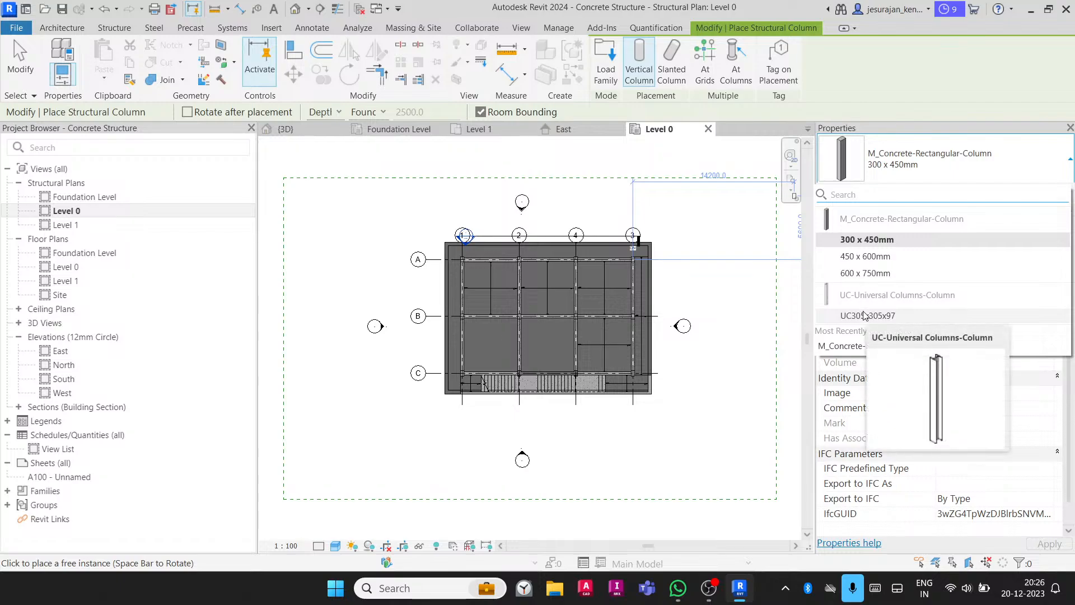
pyautogui.click(892, 317)
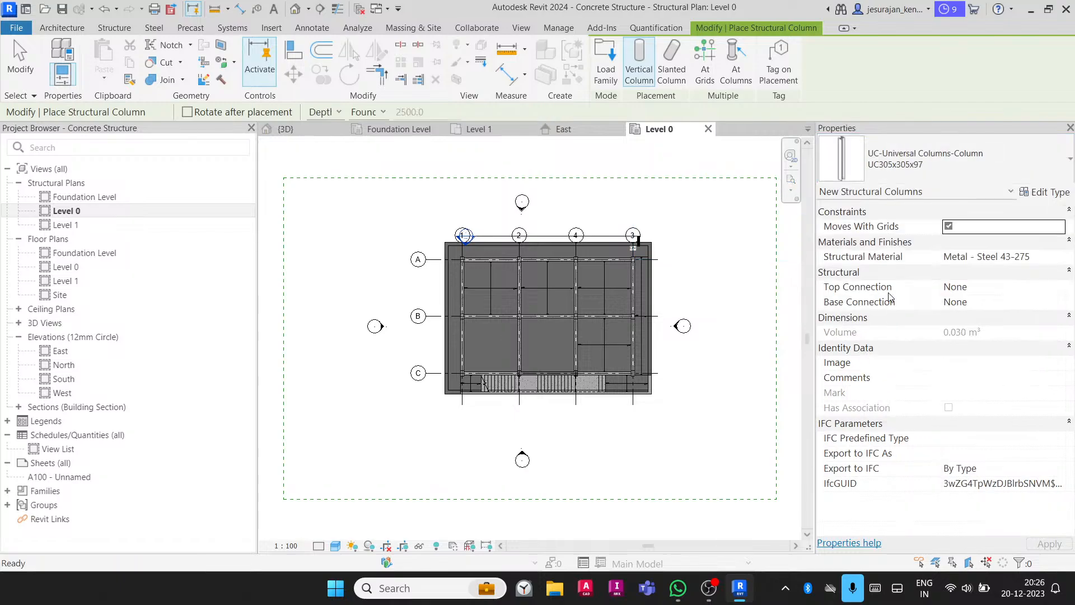
pyautogui.click(873, 169)
pyautogui.click(873, 169)
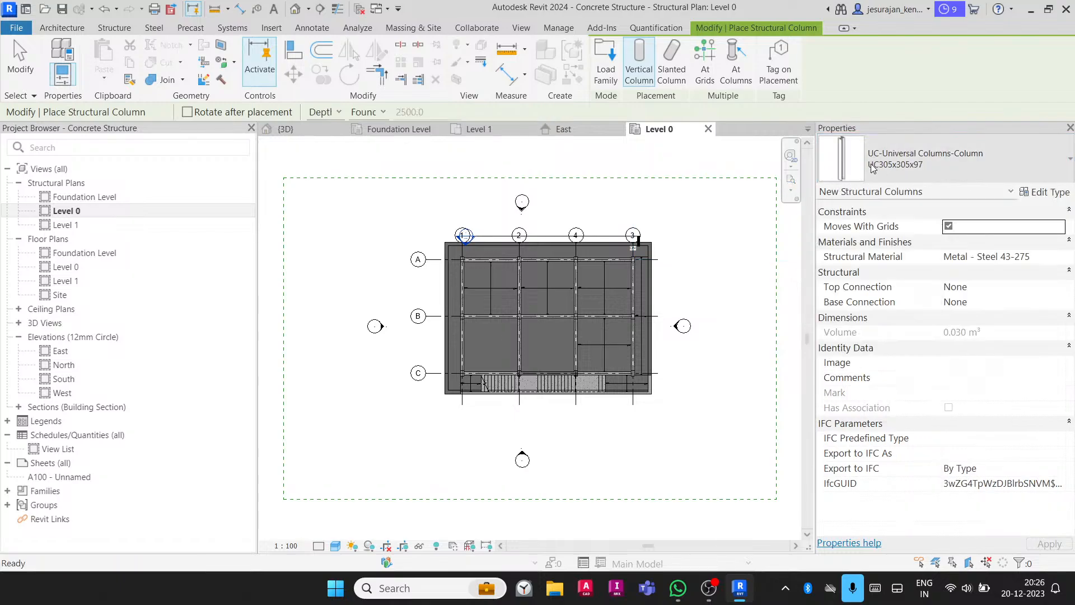
# - Start loading a column family and browse to the Steel folder in the US library's Structural Columns folder
pyautogui.click(607, 71)
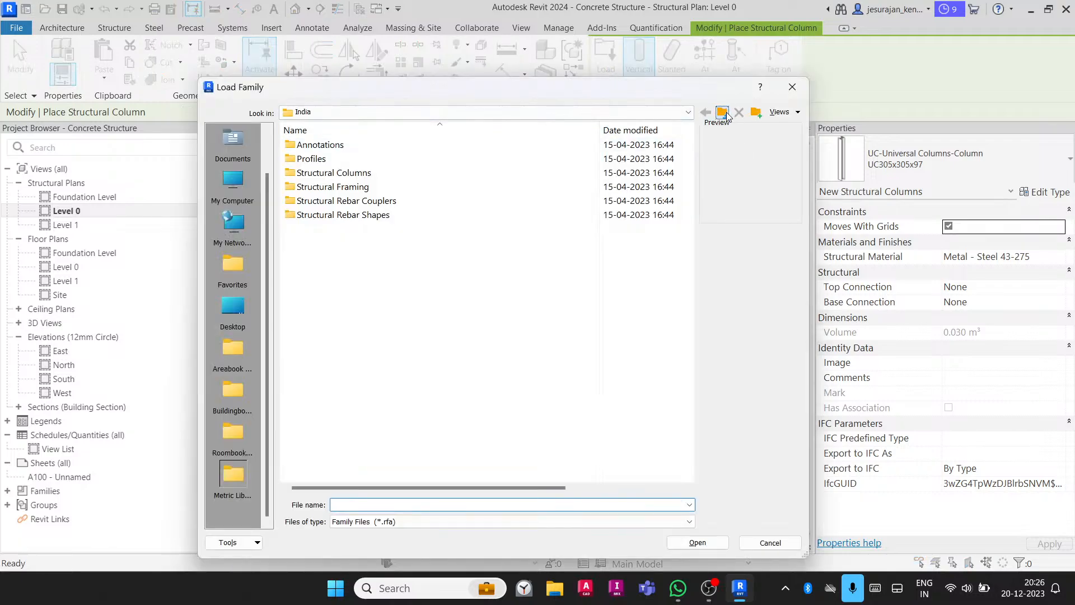
pyautogui.click(722, 113)
pyautogui.doubleClick(413, 161)
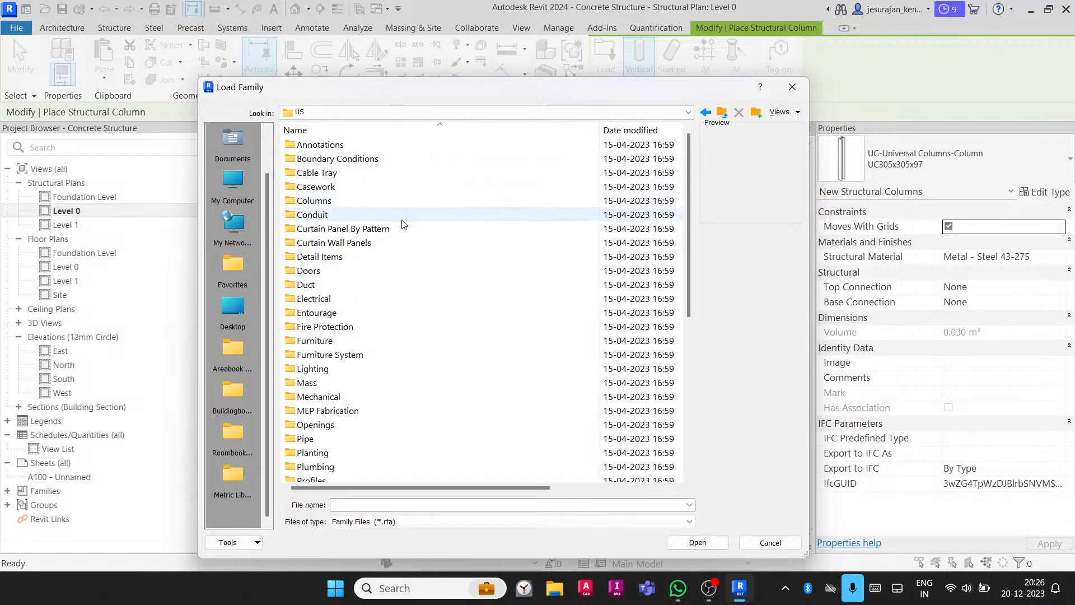
pyautogui.scroll(-7, 401, 263)
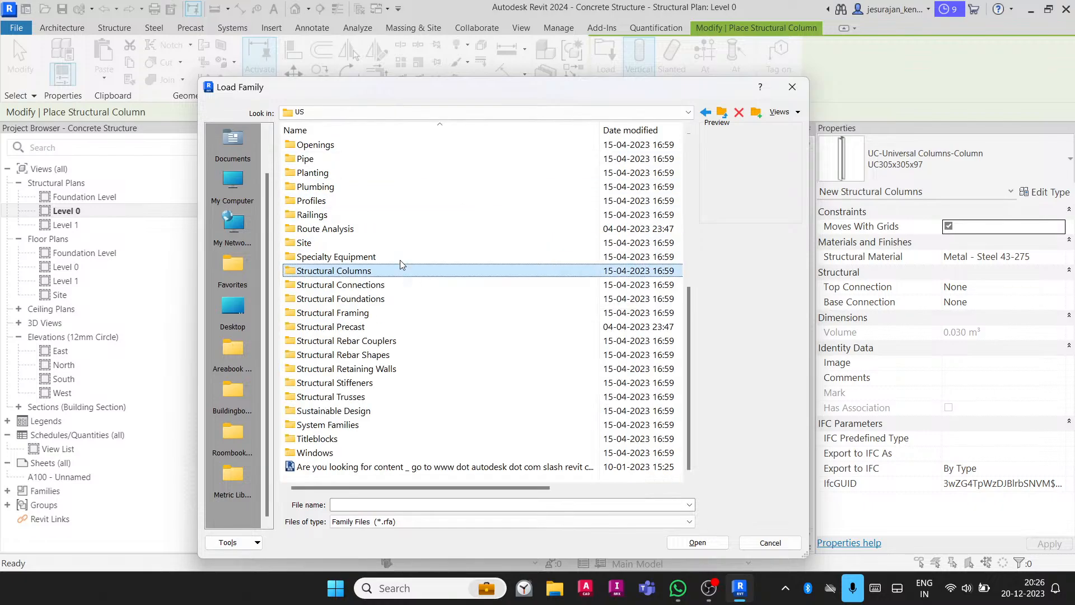
pyautogui.doubleClick(402, 272)
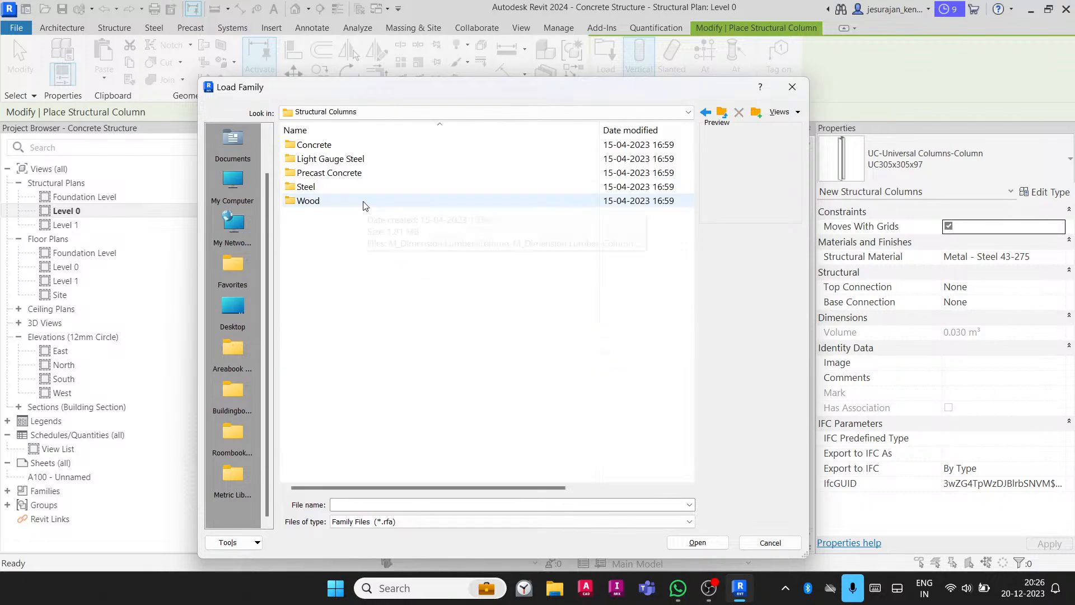
pyautogui.doubleClick(307, 187)
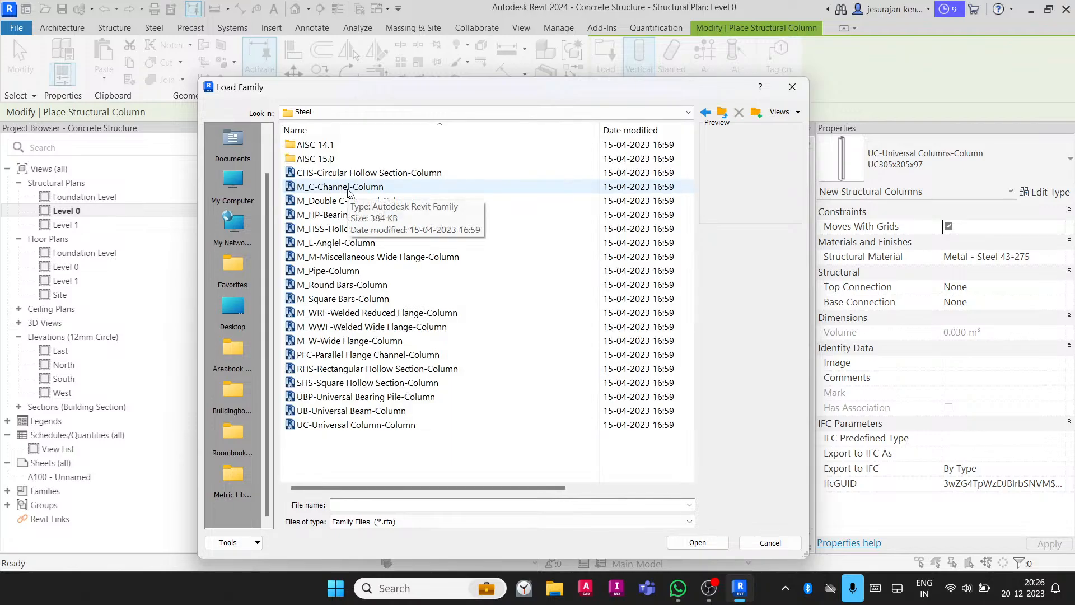
pyautogui.click(344, 113)
pyautogui.scroll(2, 384, 260)
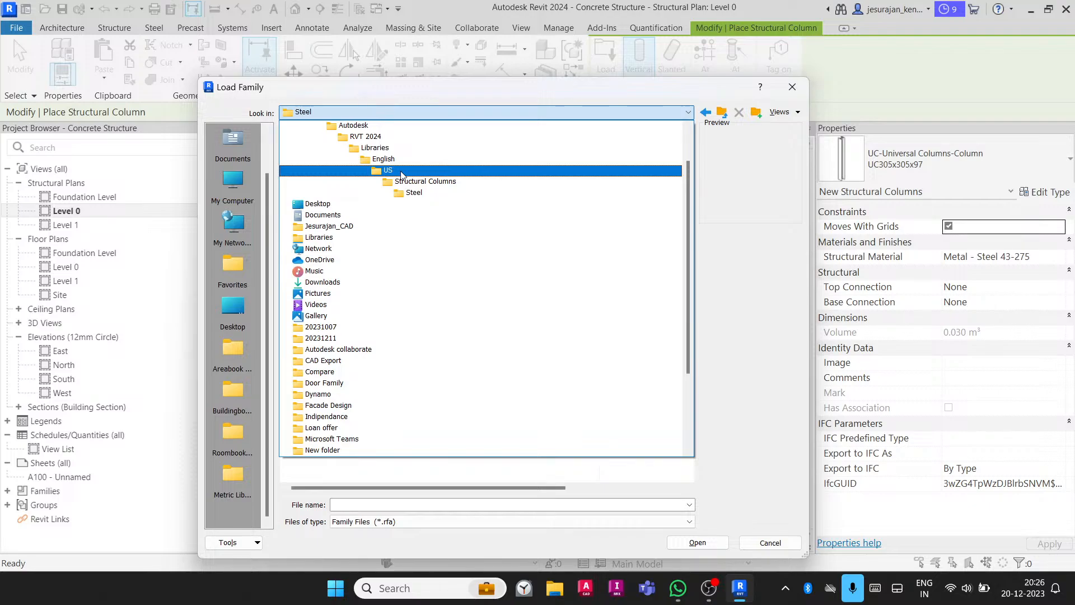
pyautogui.click(432, 191)
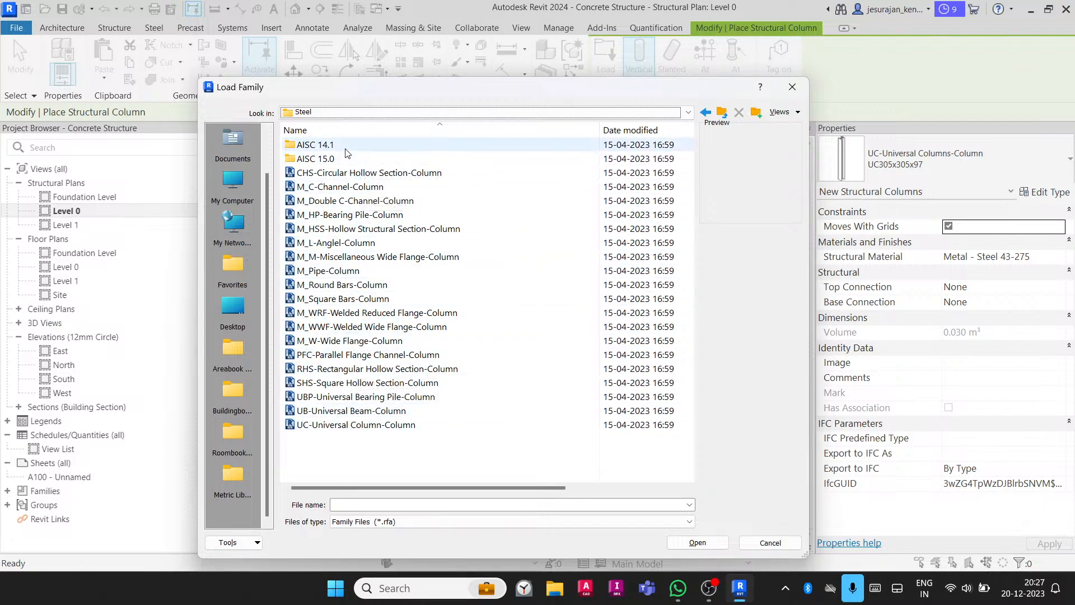
# - Preview the steel column families, including the universal column, wide flange, welded reduced flange and square bar families
pyautogui.click(430, 426)
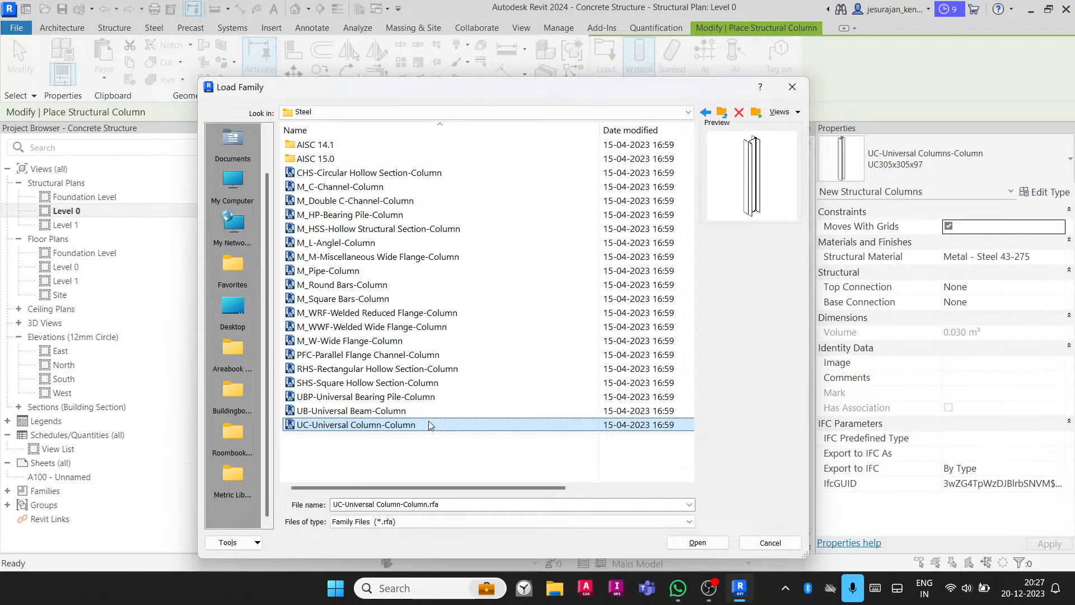
pyautogui.press('Up')
pyautogui.press('Up')
pyautogui.press('Up')
pyautogui.press('Up')
pyautogui.press('Up')
pyautogui.press('Up')
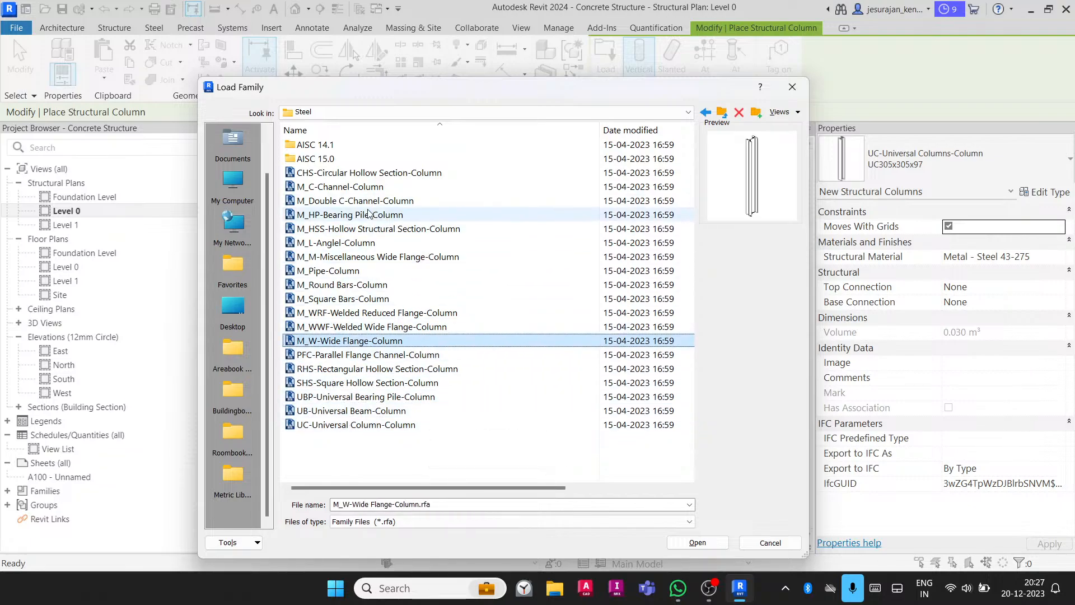
pyautogui.press('Up')
pyautogui.press('Up')
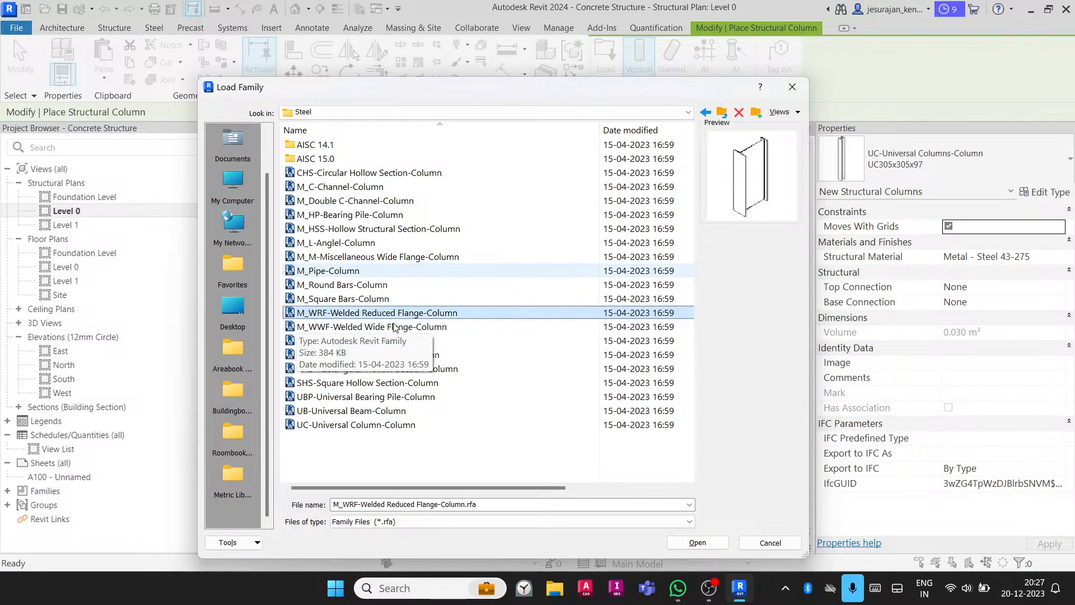
pyautogui.press('Down')
pyautogui.press('Down')
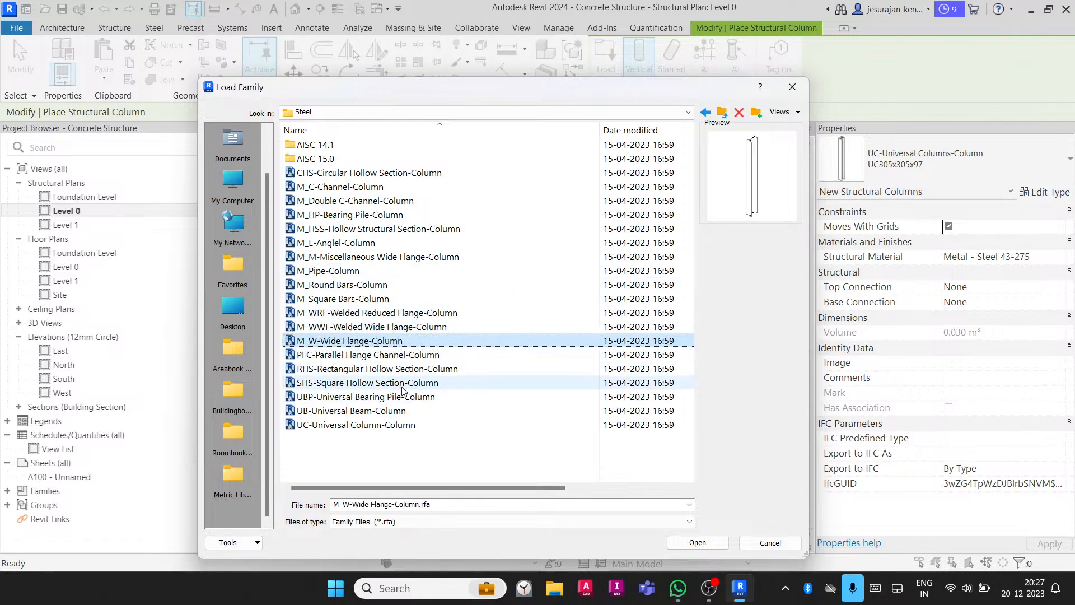
pyautogui.click(377, 301)
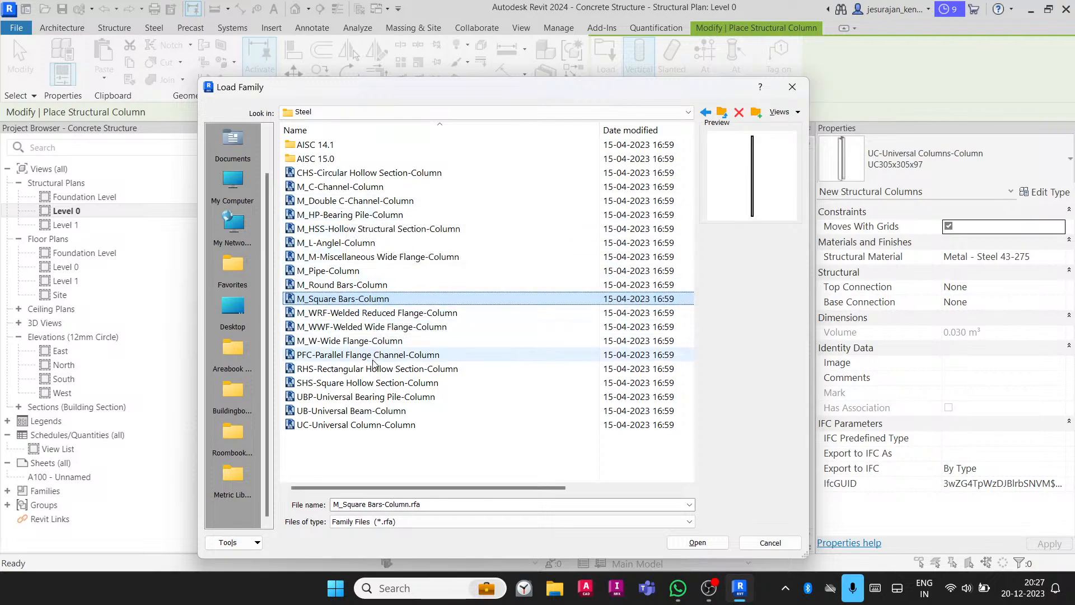
# - Load the UC-Universal Column-Column family with the types 356x368x177UC, 356x406x235UC and 356x406x467UC
pyautogui.click(381, 425)
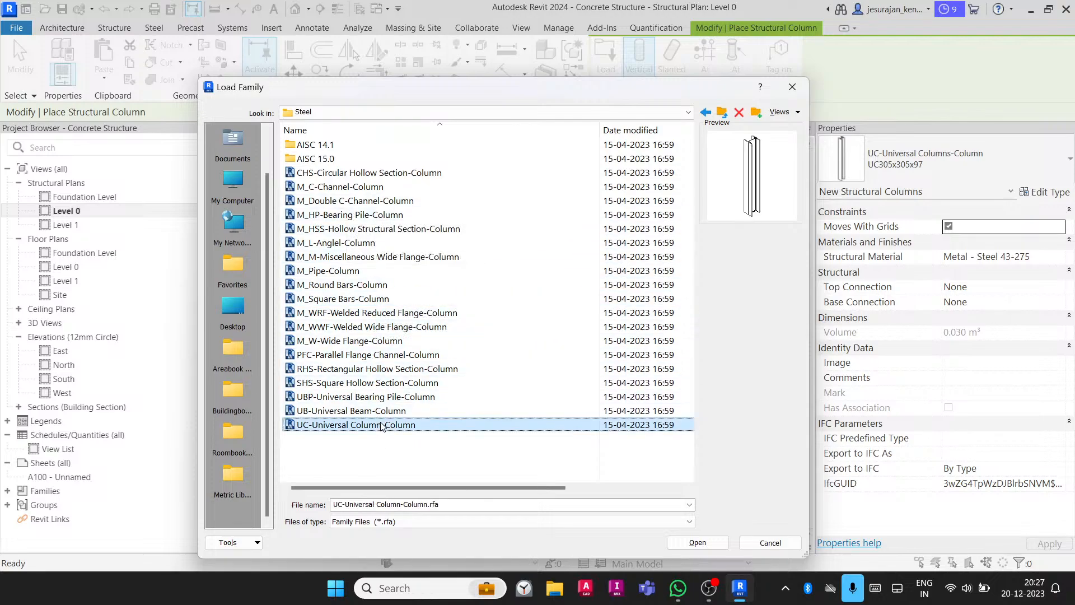
pyautogui.click(684, 539)
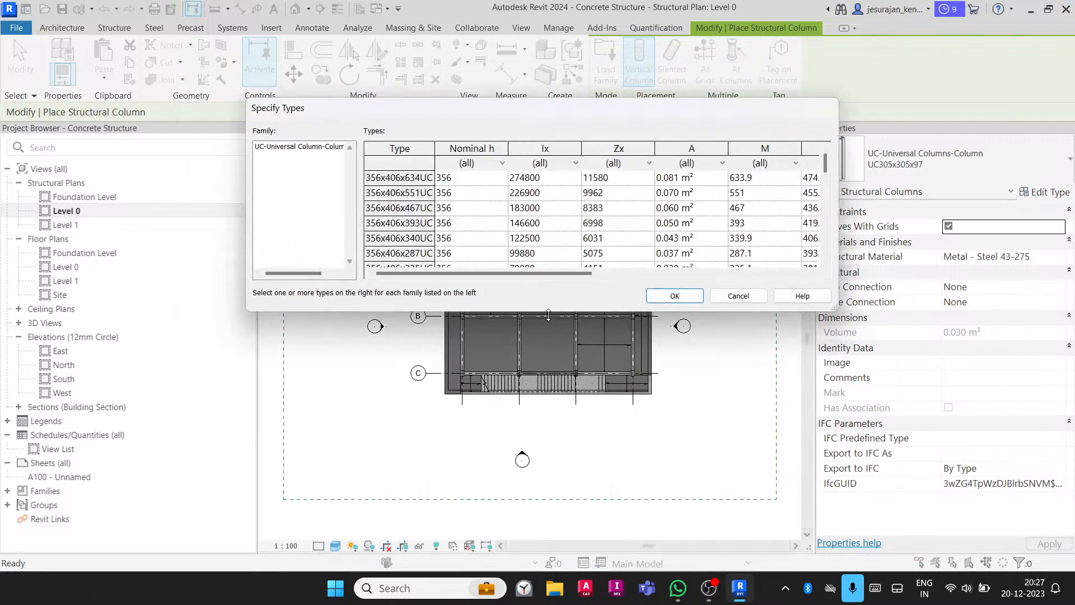
pyautogui.moveTo(548, 315); pyautogui.dragTo(548, 536)
pyautogui.scroll(-1, 492, 378)
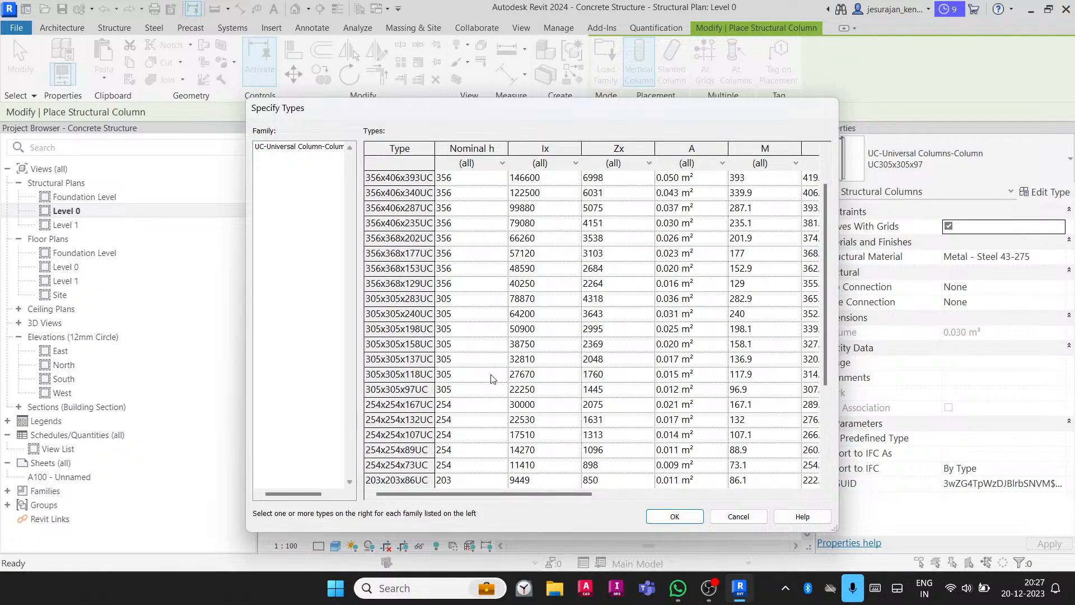
pyautogui.scroll(1, 492, 379)
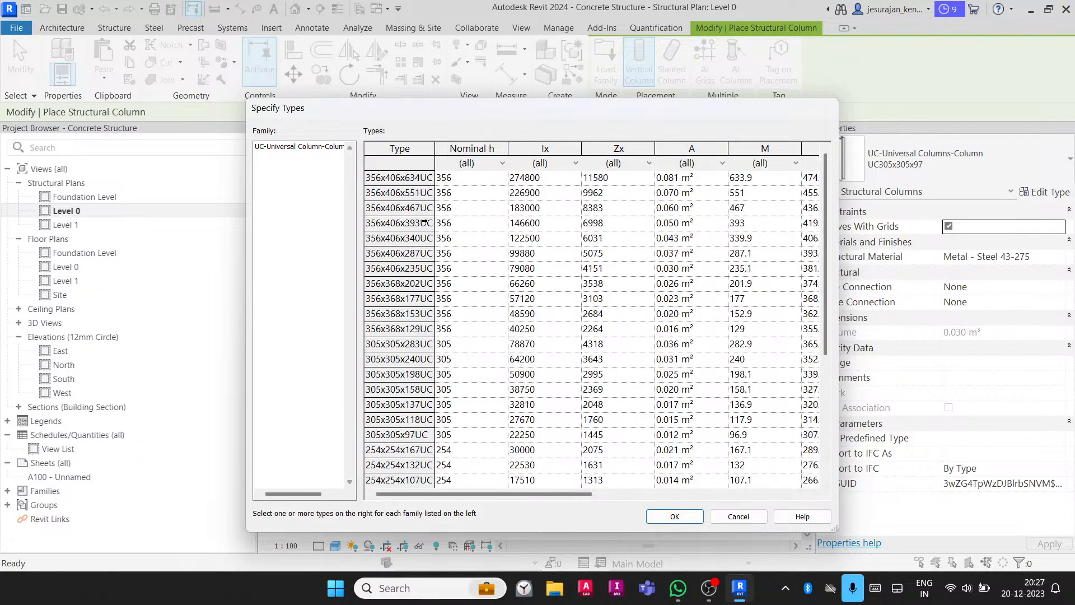
pyautogui.click(398, 298)
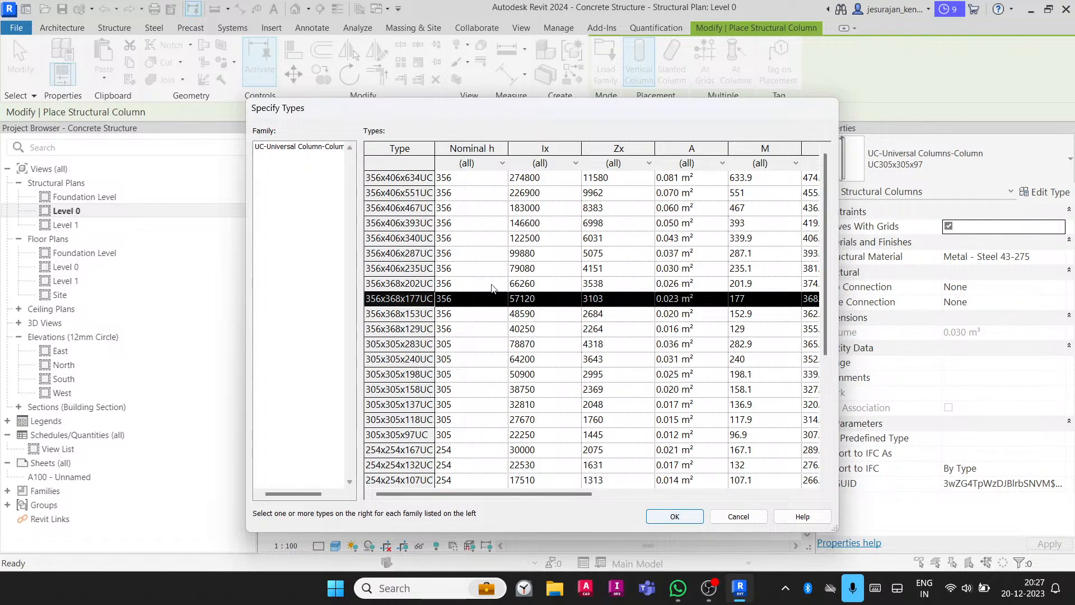
pyautogui.keyDown('ctrl'); pyautogui.click(409, 268); pyautogui.keyUp('ctrl')
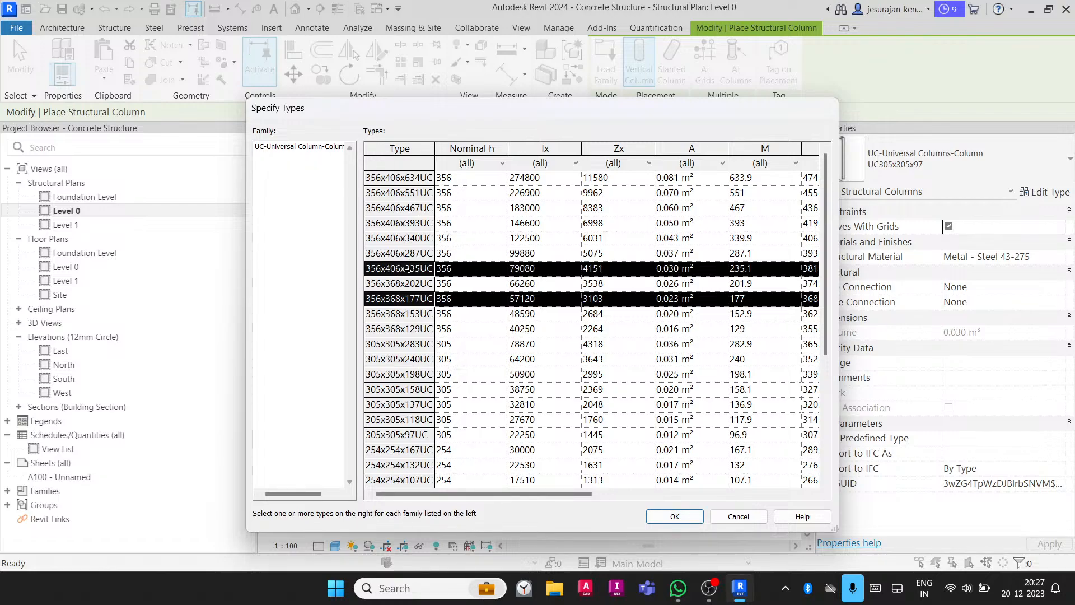
pyautogui.keyDown('ctrl'); pyautogui.click(395, 207); pyautogui.keyUp('ctrl')
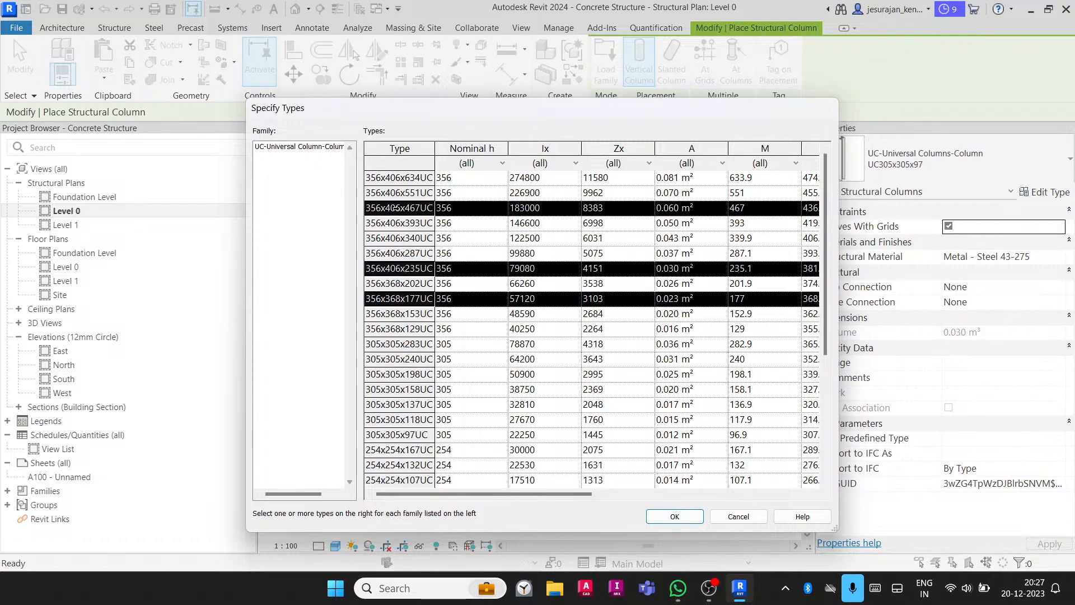
pyautogui.click(688, 518)
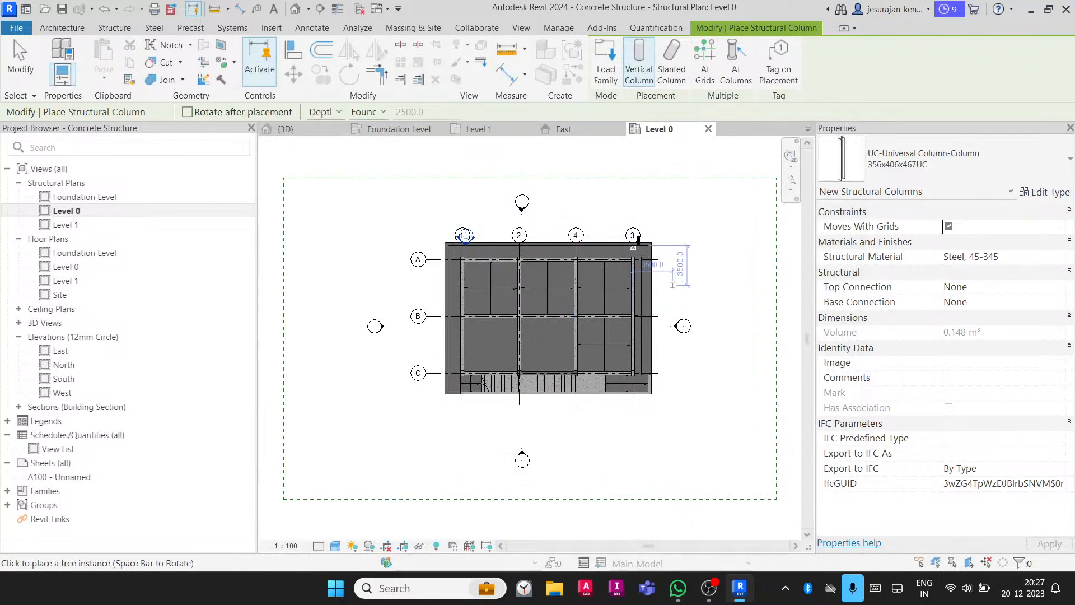
# - Place one vertical 356x368x177UC column in line with grid A, about 4200 mm beyond grid 3 and outside the slab
pyautogui.click(928, 157)
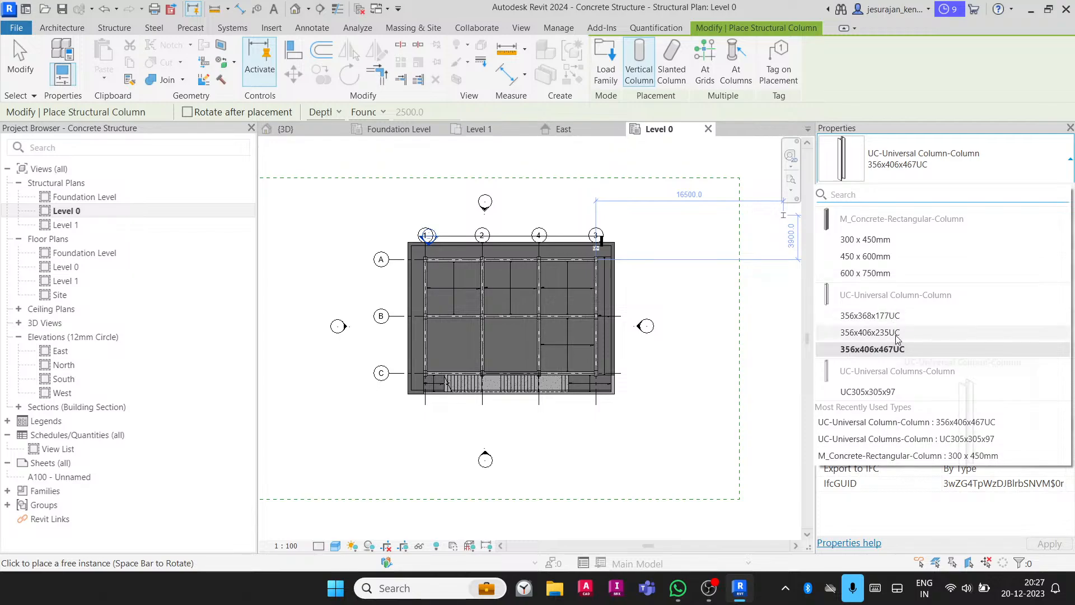
pyautogui.click(884, 316)
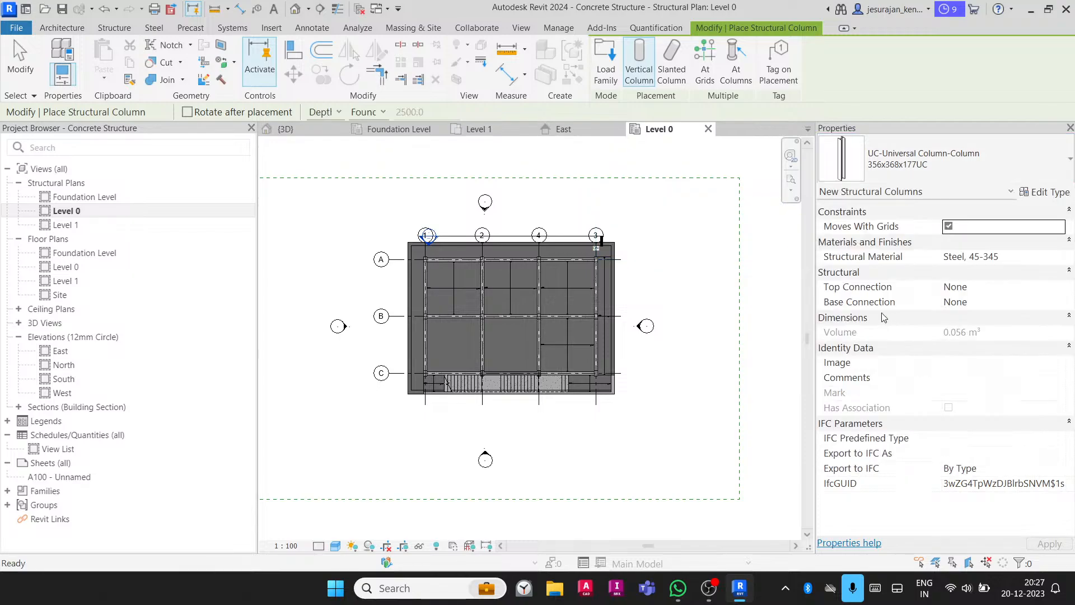
pyautogui.scroll(2, 638, 265)
pyautogui.scroll(4, 577, 224)
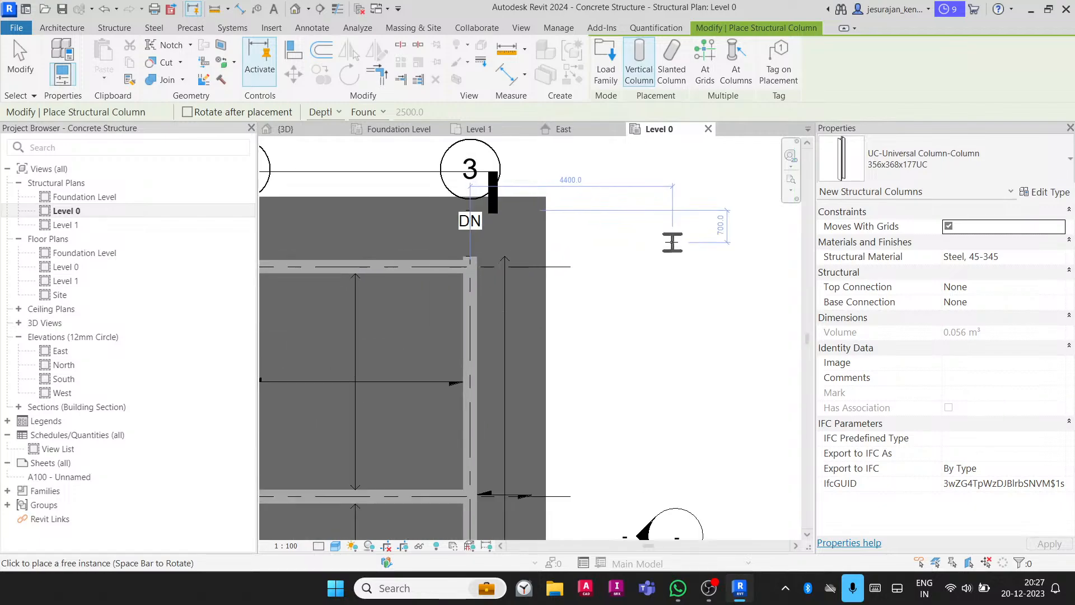
pyautogui.moveTo(672, 242); pyautogui.dragTo(616, 250, button='middle')
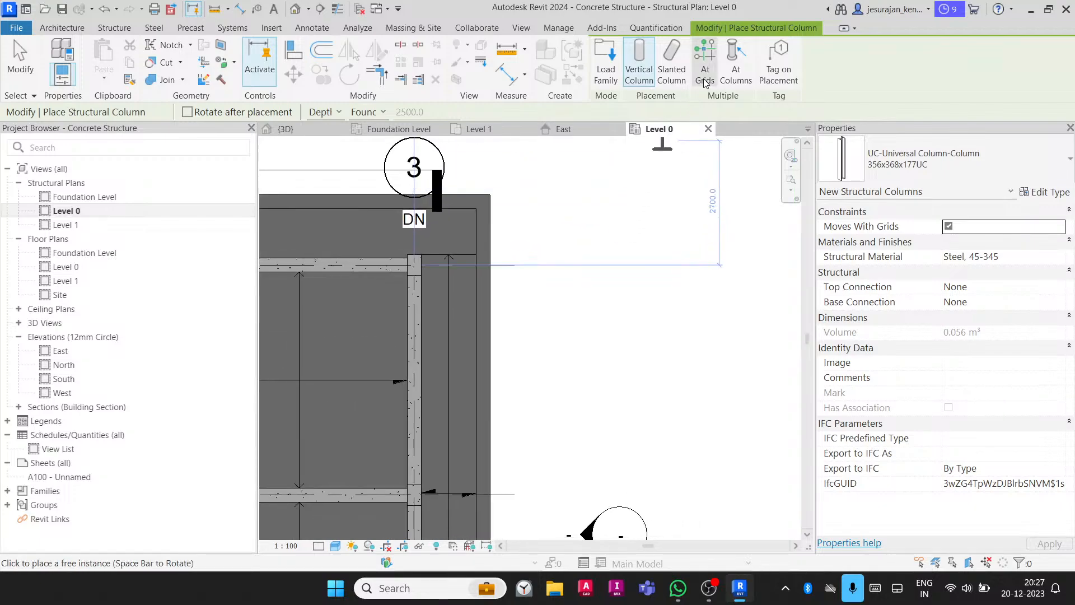
pyautogui.click(671, 75)
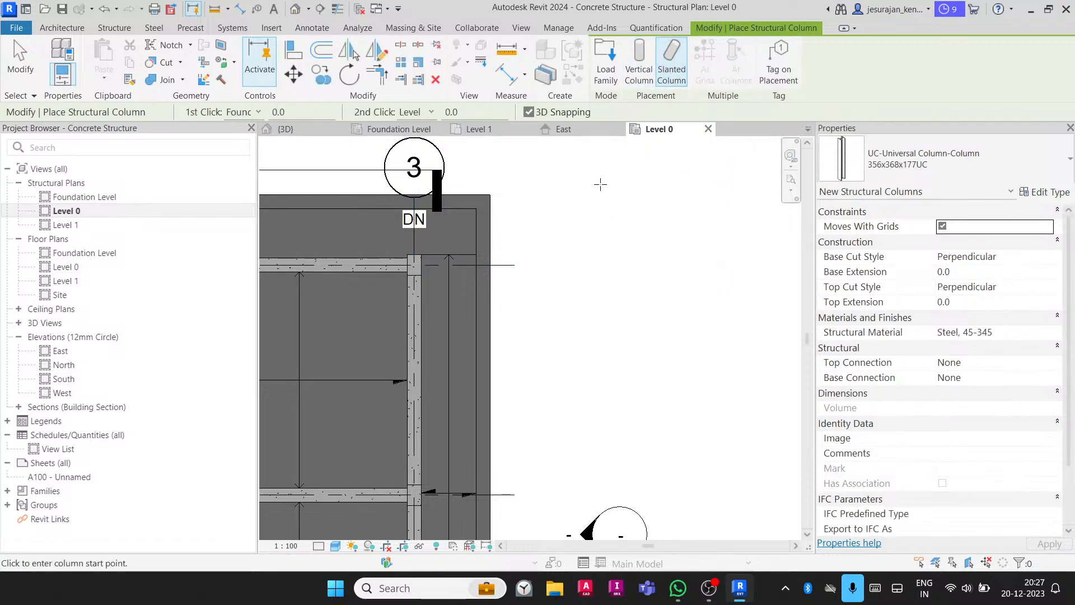
pyautogui.click(639, 70)
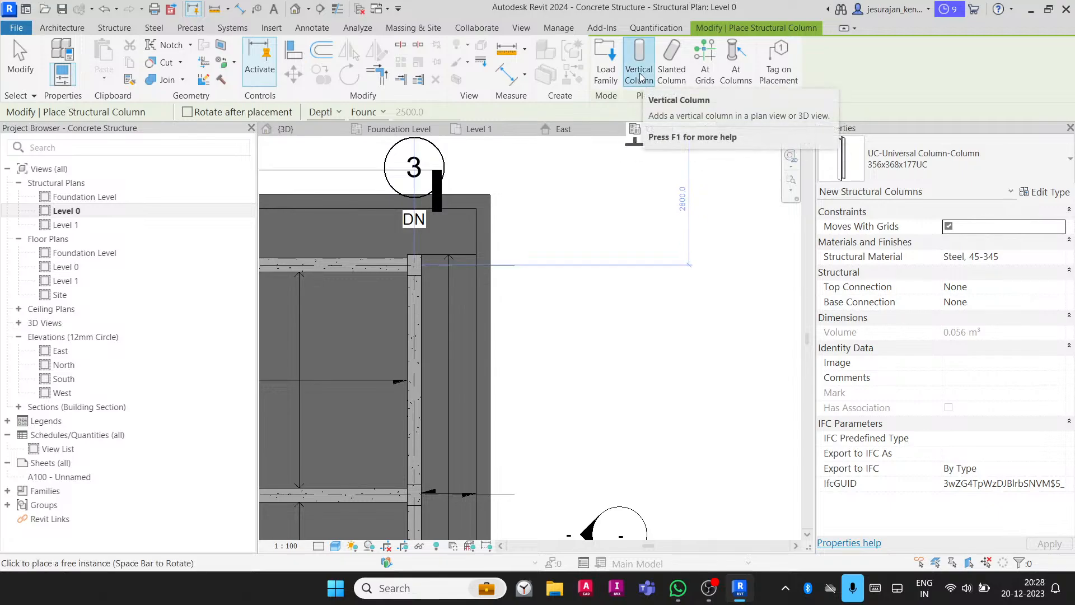
pyautogui.scroll(-2, 684, 240)
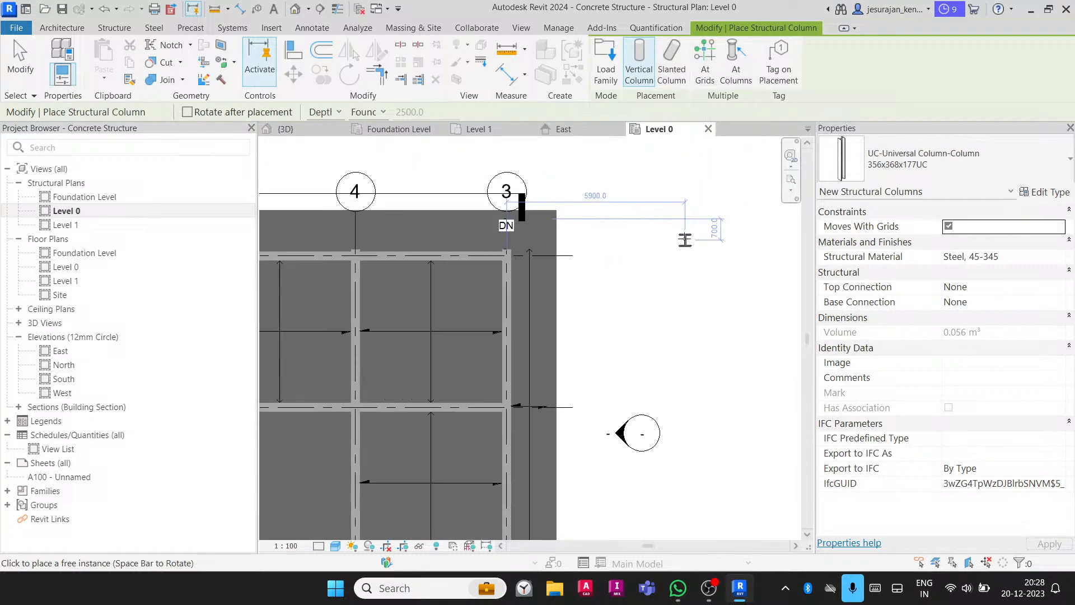
pyautogui.scroll(-3, 685, 239)
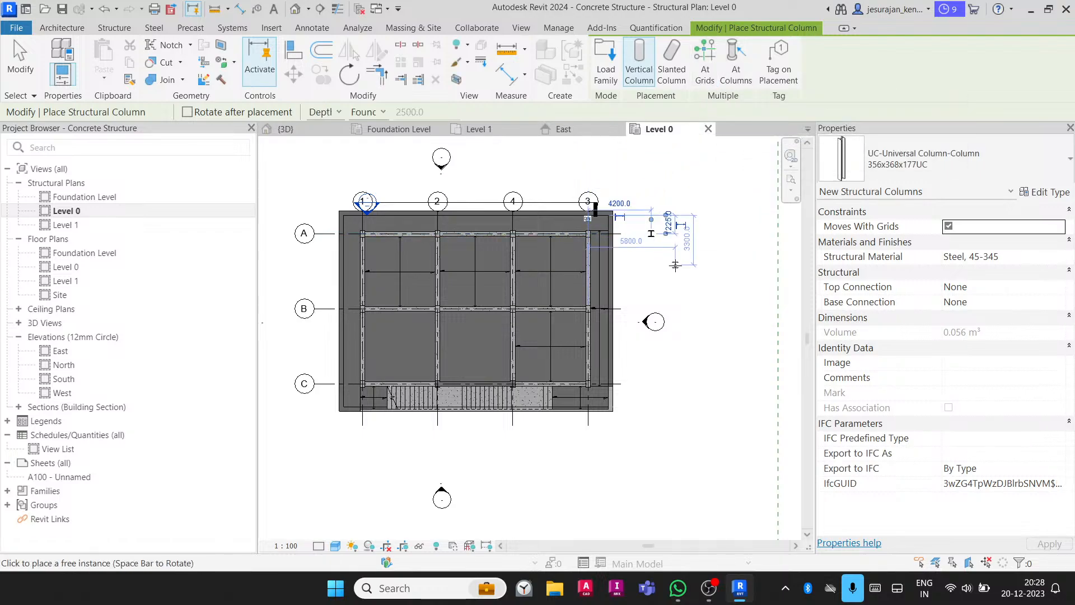
pyautogui.scroll(3, 648, 246)
pyautogui.scroll(-3, 648, 246)
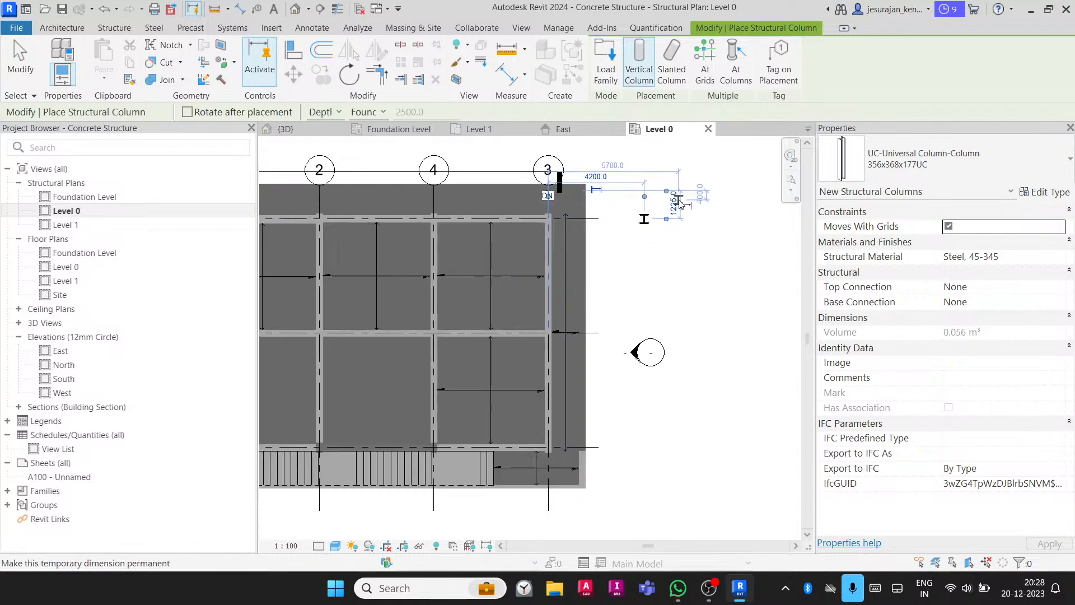
pyautogui.press('Escape')
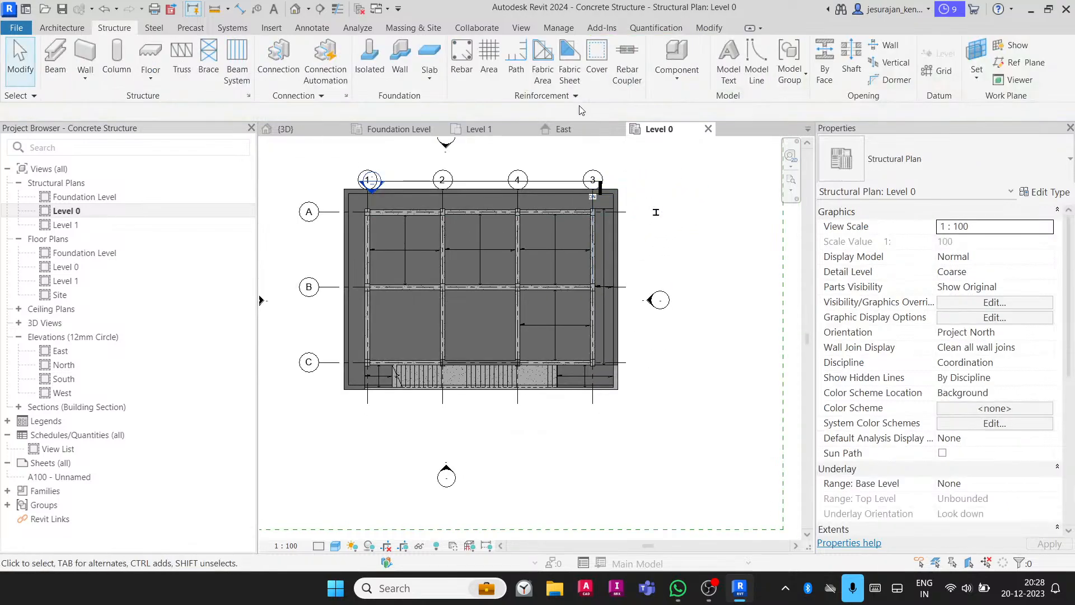
# - In the 3D view, change the four concrete columns along grid A, opposite the stairs, to UC-Universal Column-Column type 356x406x235UC
pyautogui.click(521, 27)
pyautogui.click(436, 55)
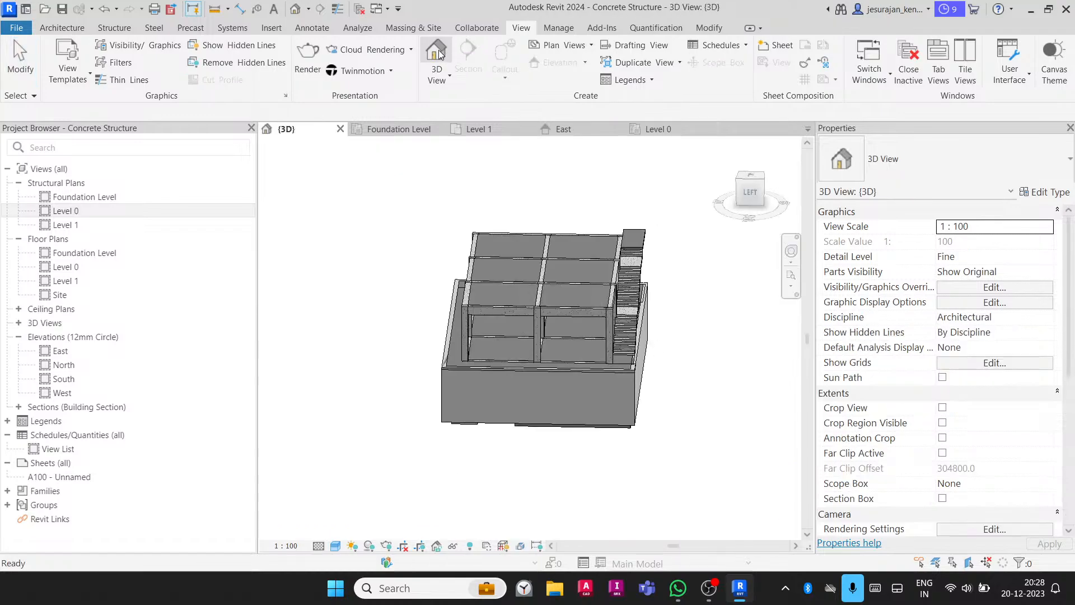
pyautogui.keyDown('shift'); pyautogui.moveTo(543, 295); pyautogui.dragTo(492, 287, button='middle'); pyautogui.keyUp('shift')
pyautogui.scroll(4, 493, 286)
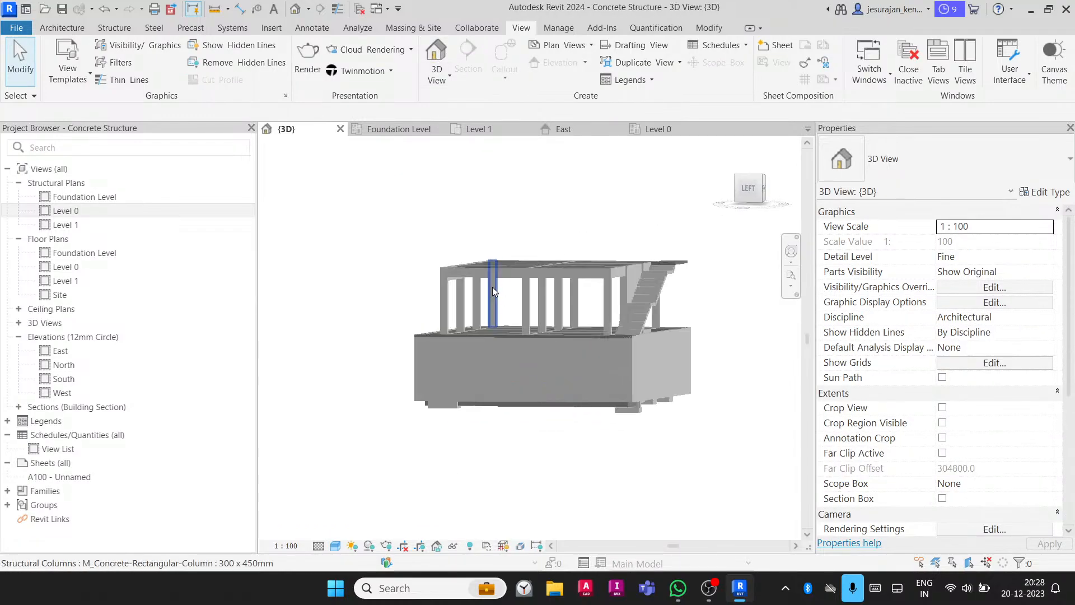
pyautogui.moveTo(515, 295); pyautogui.dragTo(337, 331)
pyautogui.click(919, 160)
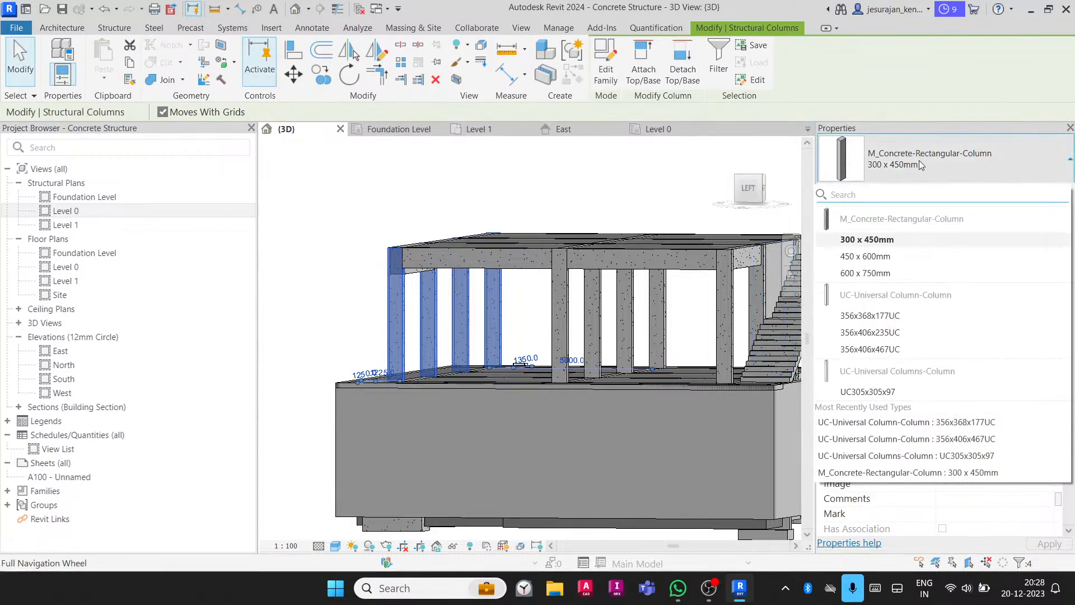
pyautogui.click(896, 330)
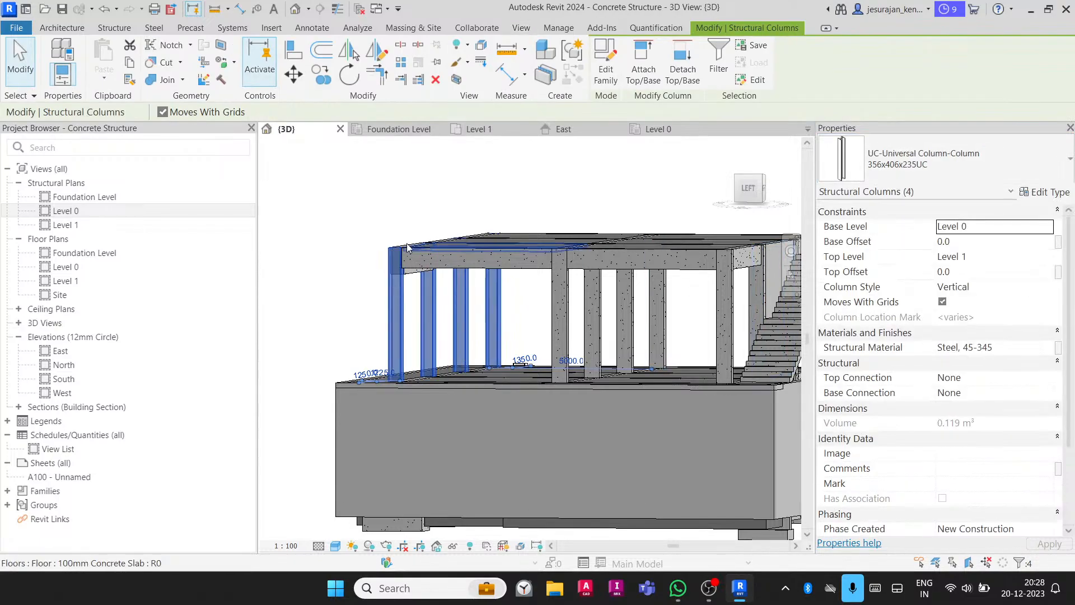
pyautogui.click(358, 241)
pyautogui.keyDown('shift'); pyautogui.moveTo(358, 241); pyautogui.dragTo(657, 327, button='middle'); pyautogui.keyUp('shift')
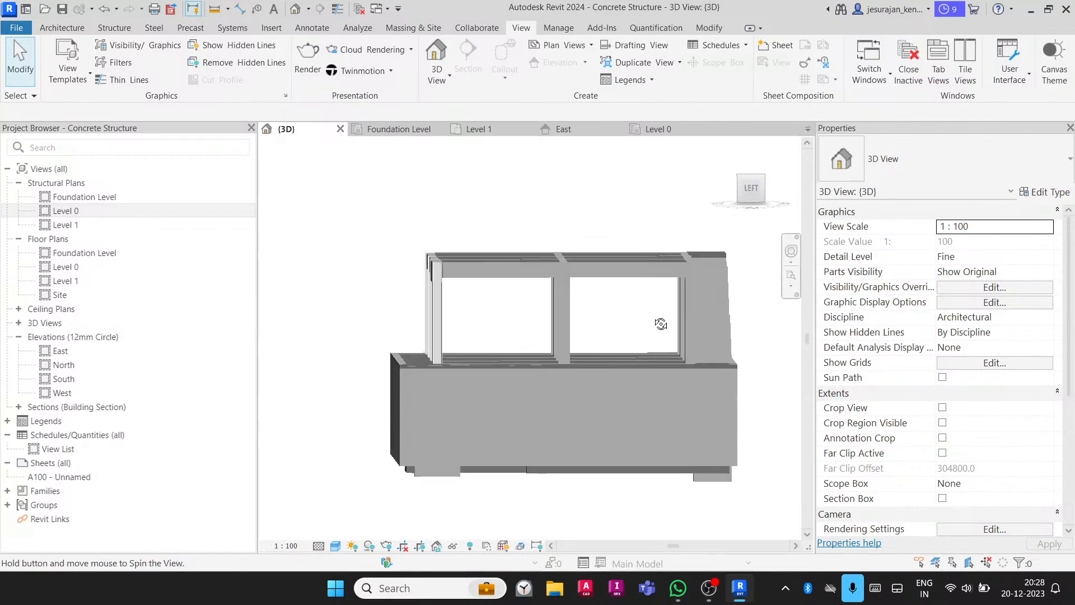
# - Change all the structural columns between Level 0 and Level 1 to UC-Universal Column-Column type 356x406x235UC
pyautogui.click(752, 190)
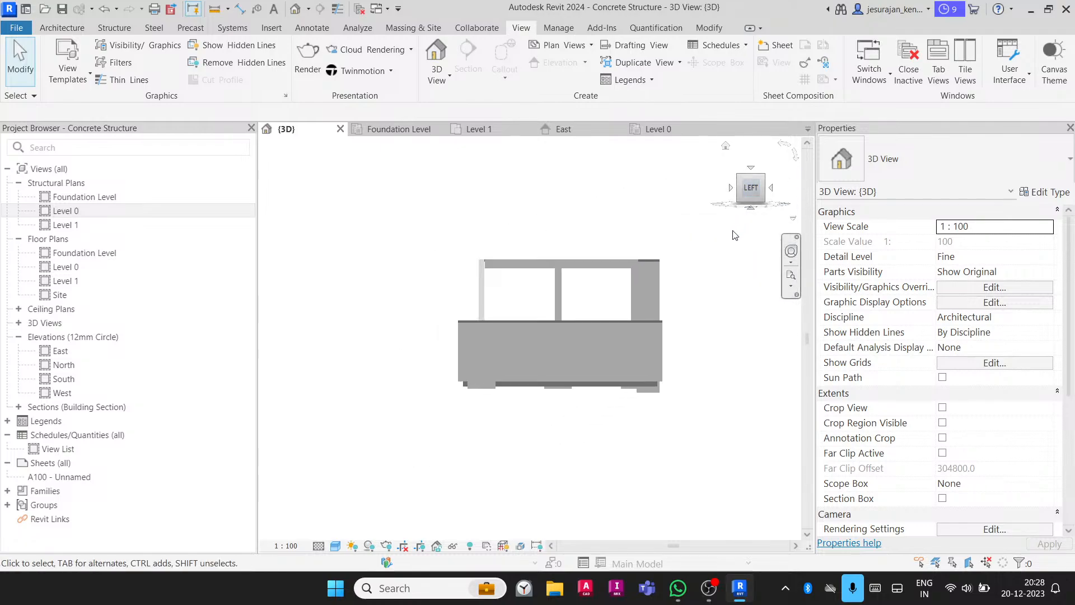
pyautogui.moveTo(599, 211); pyautogui.dragTo(442, 373)
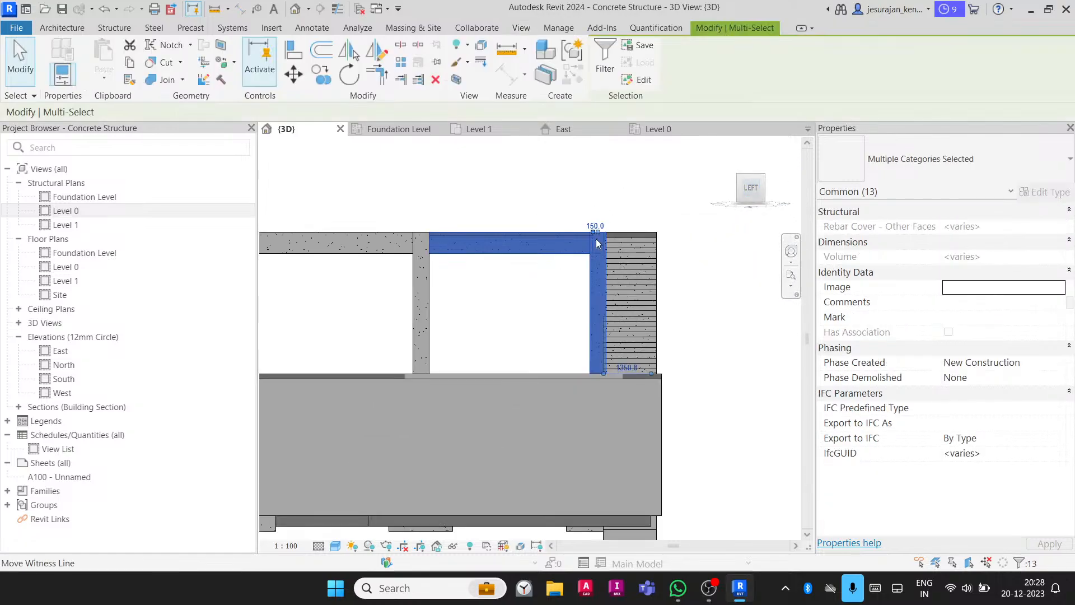
pyautogui.click(498, 299)
pyautogui.scroll(-3, 643, 245)
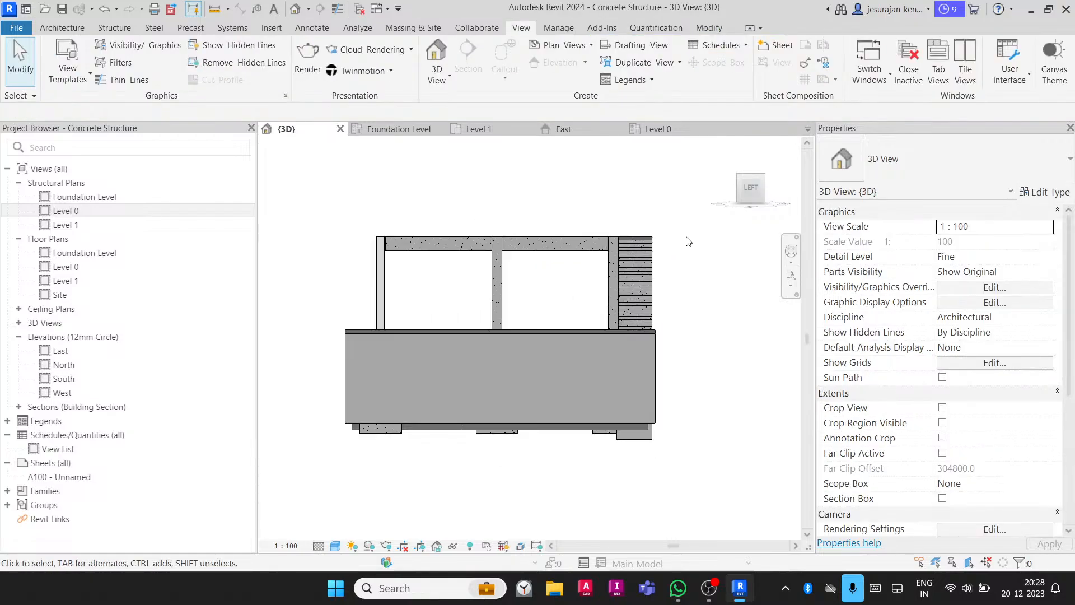
pyautogui.moveTo(686, 233); pyautogui.dragTo(333, 274)
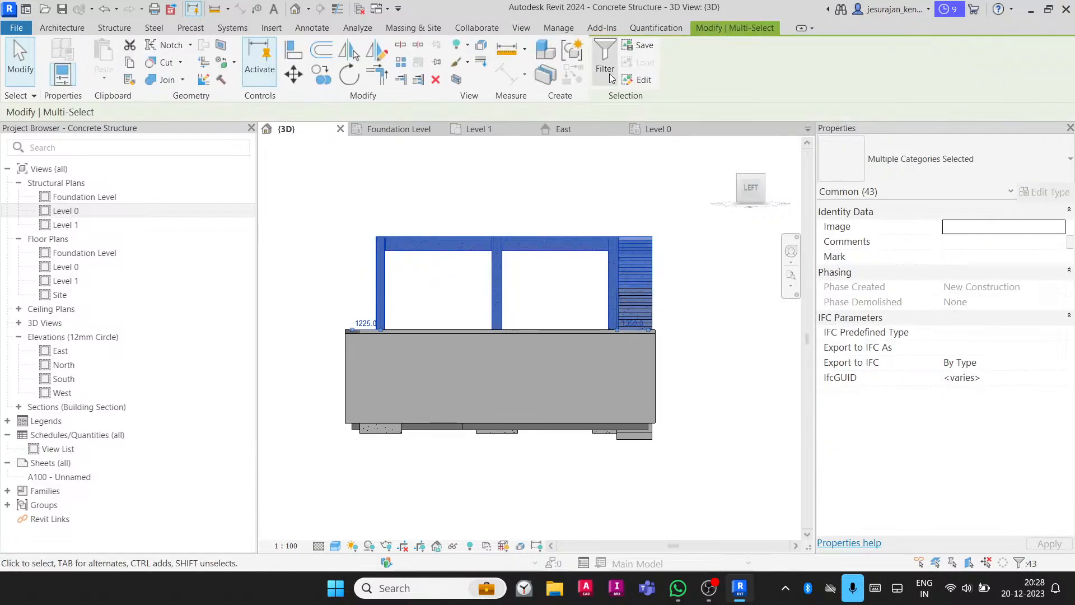
pyautogui.click(605, 63)
pyautogui.click(620, 227)
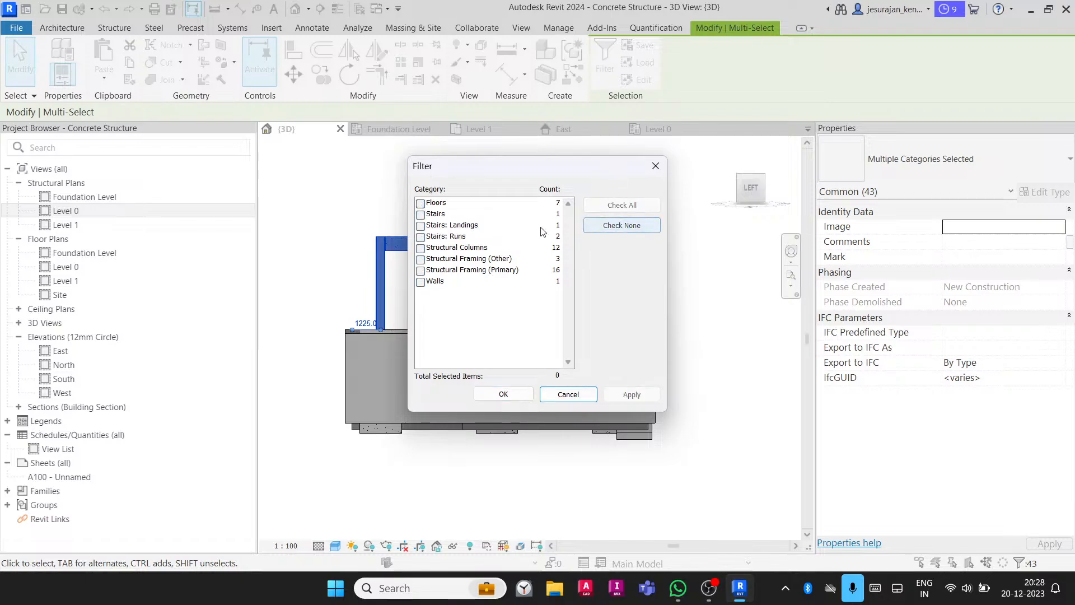
pyautogui.click(420, 248)
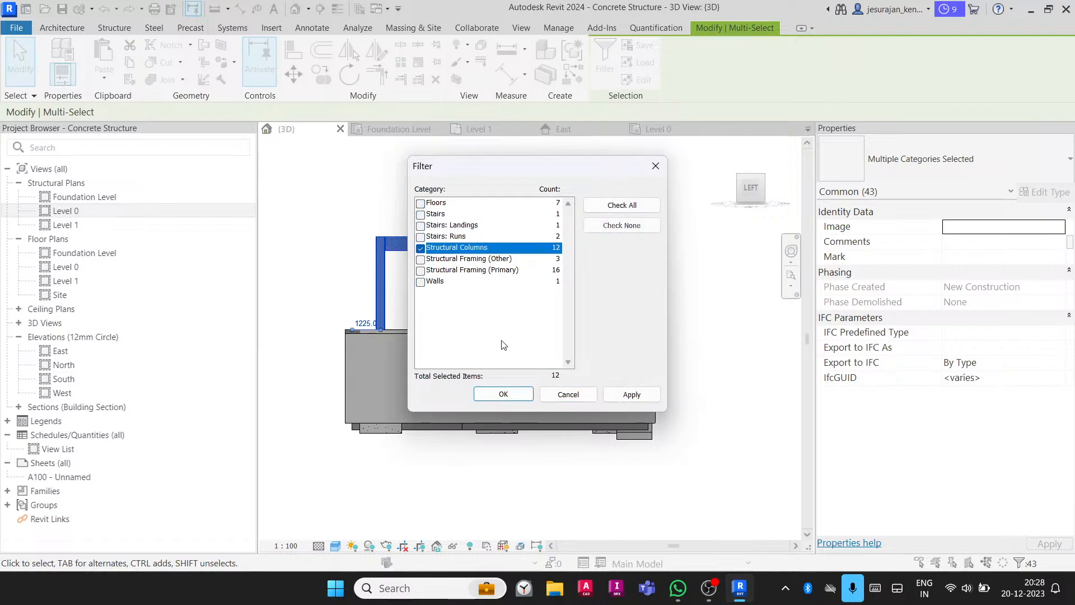
pyautogui.click(503, 393)
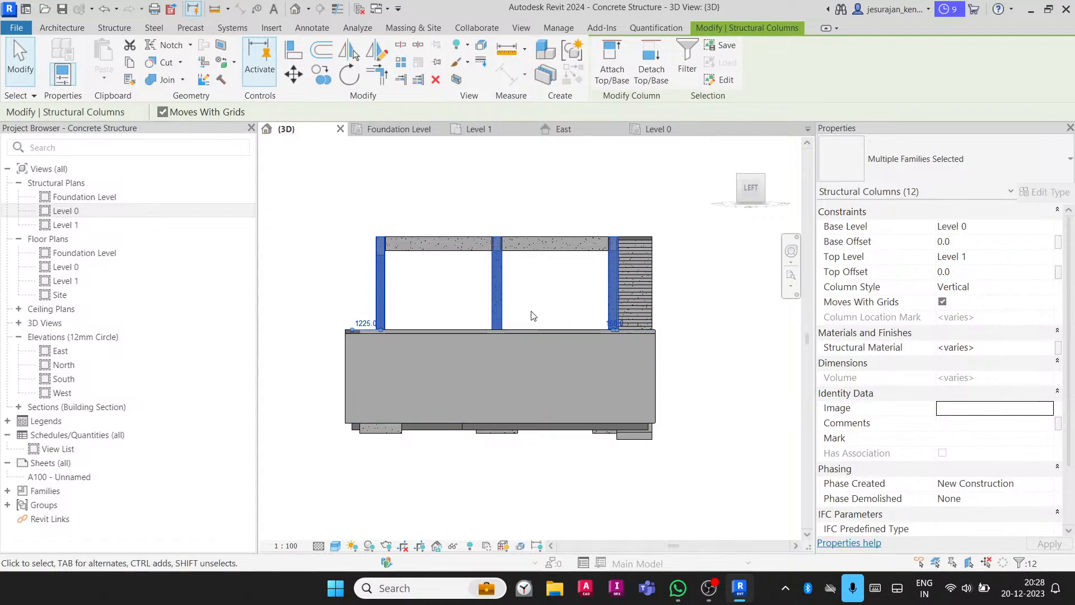
pyautogui.moveTo(511, 259); pyautogui.dragTo(399, 281, button='middle')
pyautogui.click(922, 153)
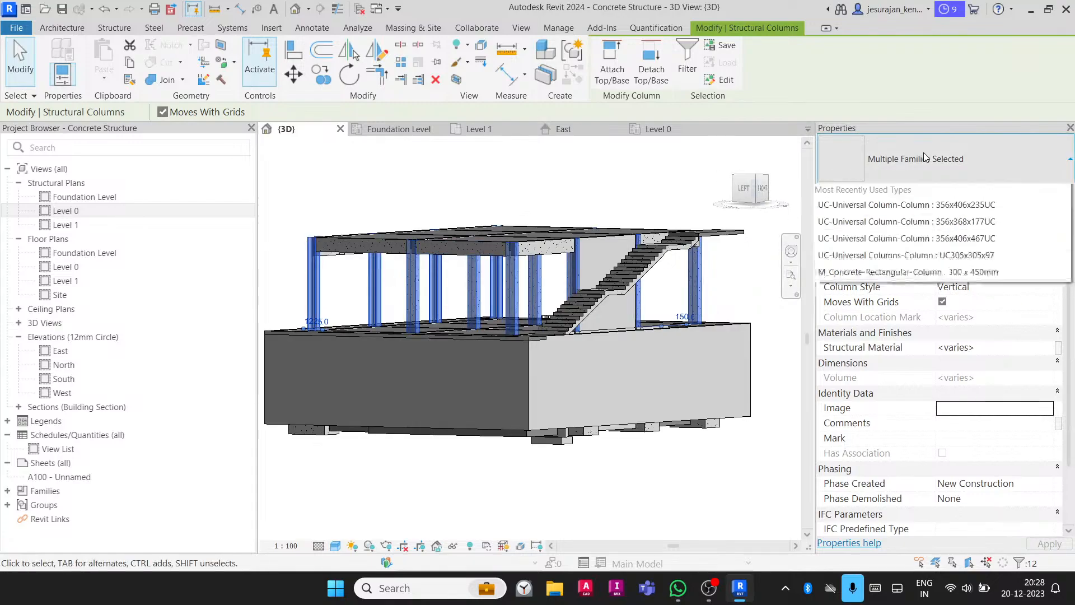
pyautogui.click(894, 332)
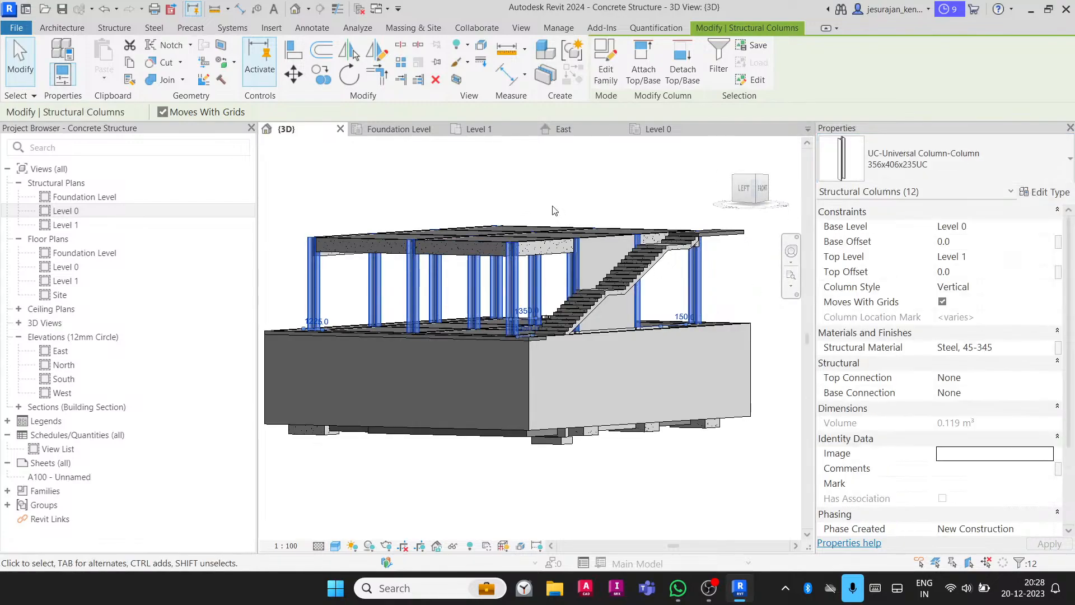
pyautogui.click(540, 212)
pyautogui.keyDown('shift'); pyautogui.moveTo(541, 213); pyautogui.dragTo(576, 313, button='middle'); pyautogui.keyUp('shift')
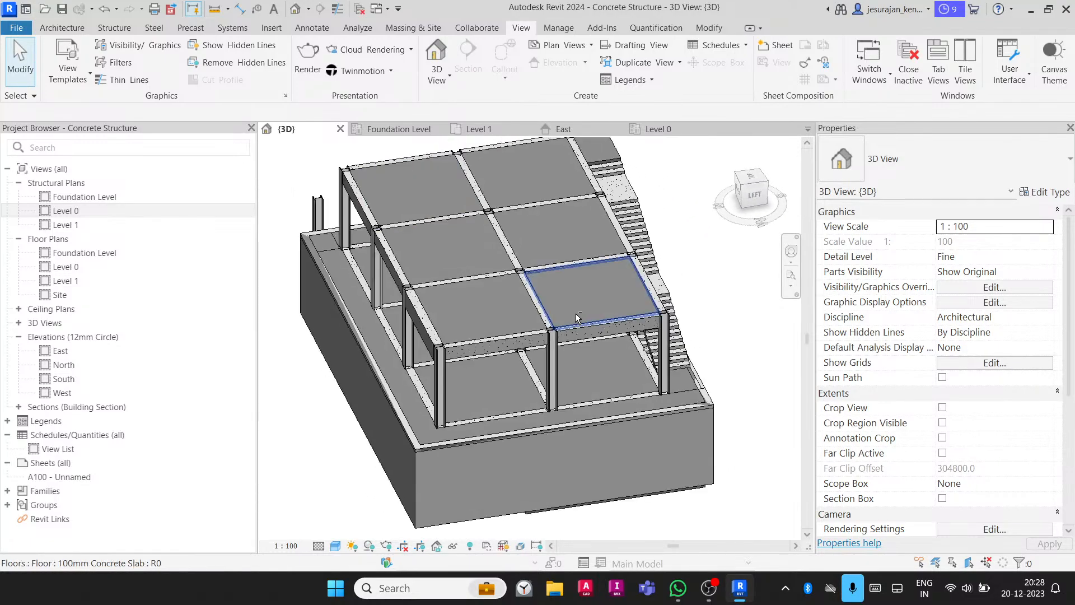
# - Change all the Level 1 concrete beams, leaving out the floors, to UB-Universal Beams type UB305x165x40
pyautogui.keyDown('shift'); pyautogui.moveTo(506, 296); pyautogui.dragTo(399, 179, button='middle'); pyautogui.keyUp('shift')
pyautogui.moveTo(621, 193); pyautogui.dragTo(365, 284)
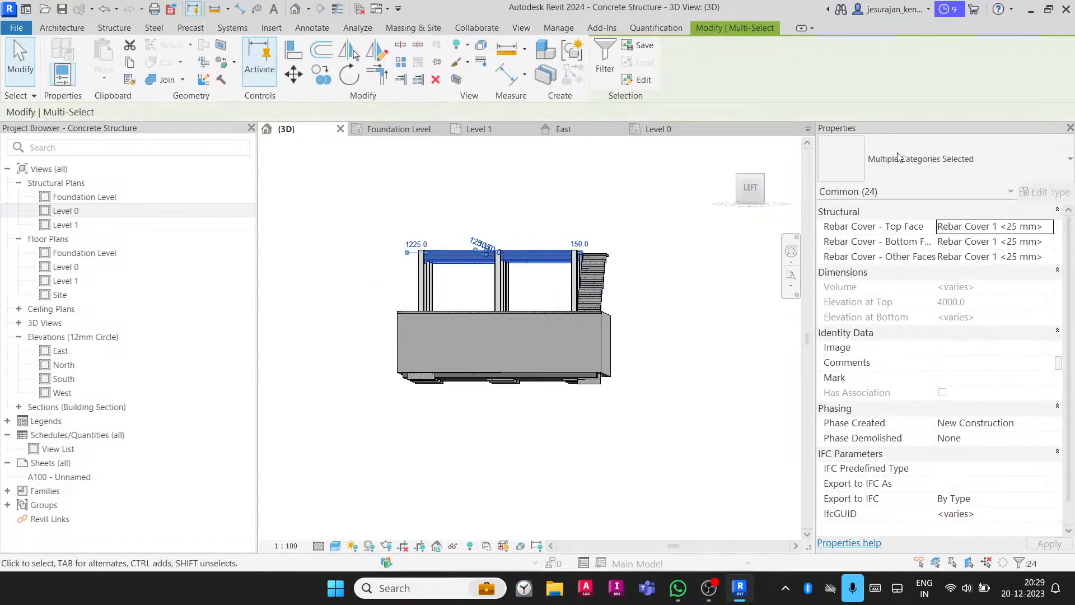
pyautogui.click(605, 77)
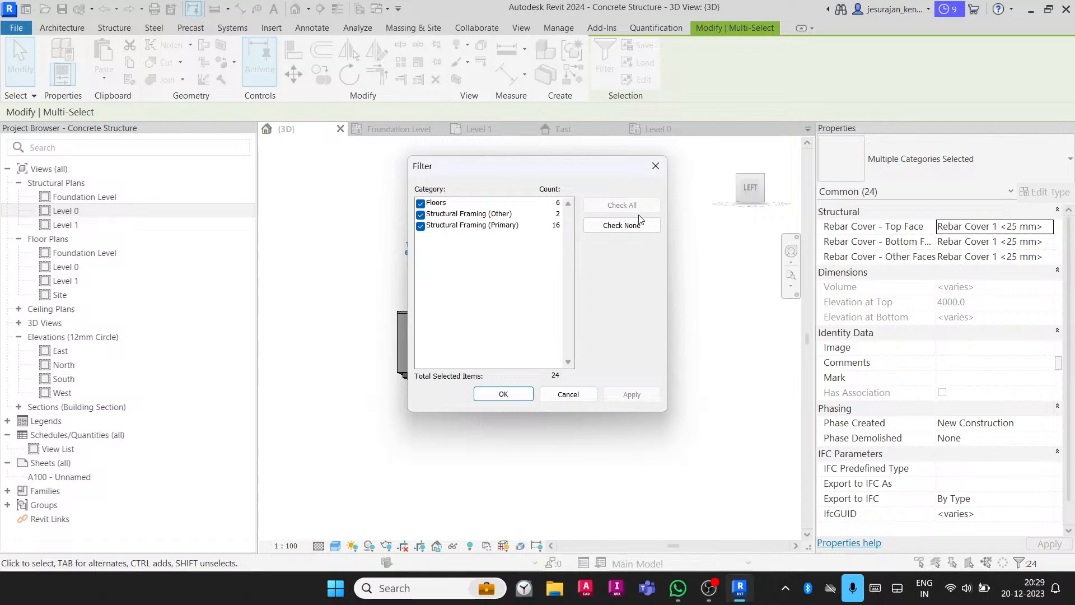
pyautogui.click(421, 203)
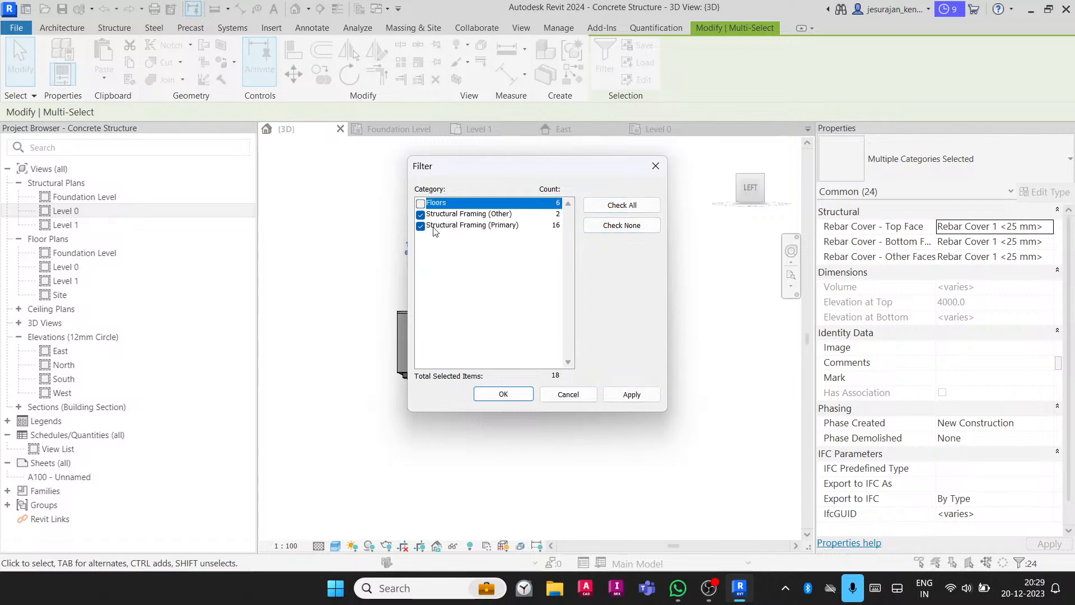
pyautogui.click(515, 390)
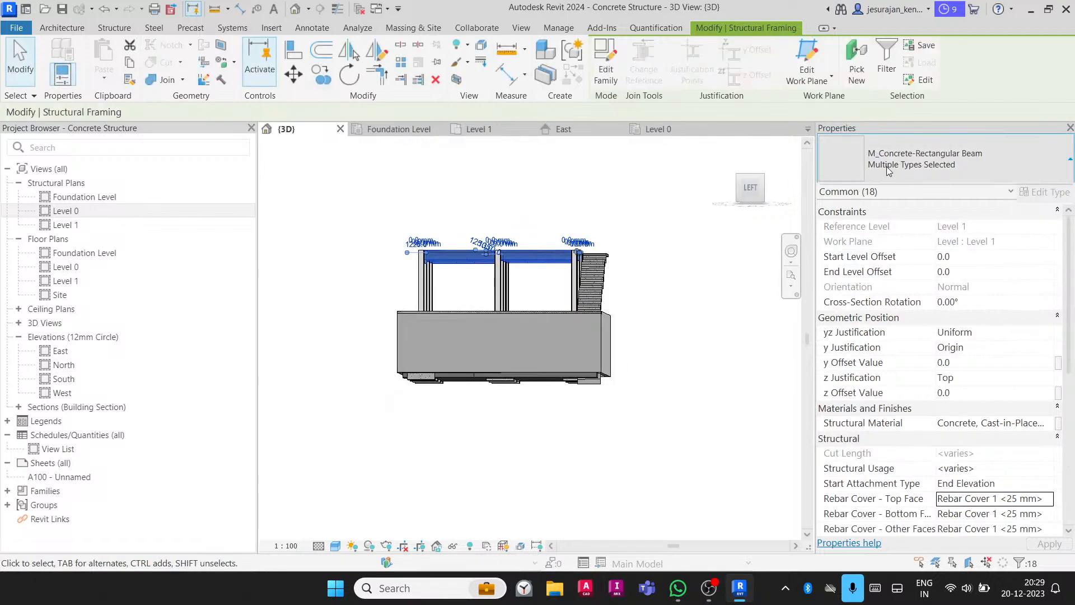
pyautogui.click(886, 167)
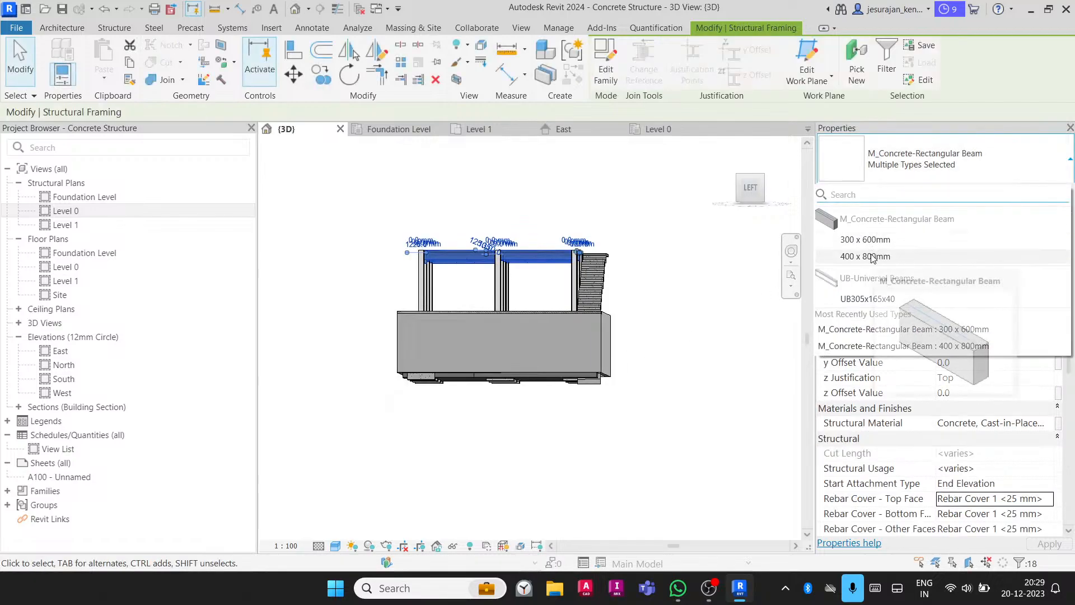
pyautogui.click(867, 299)
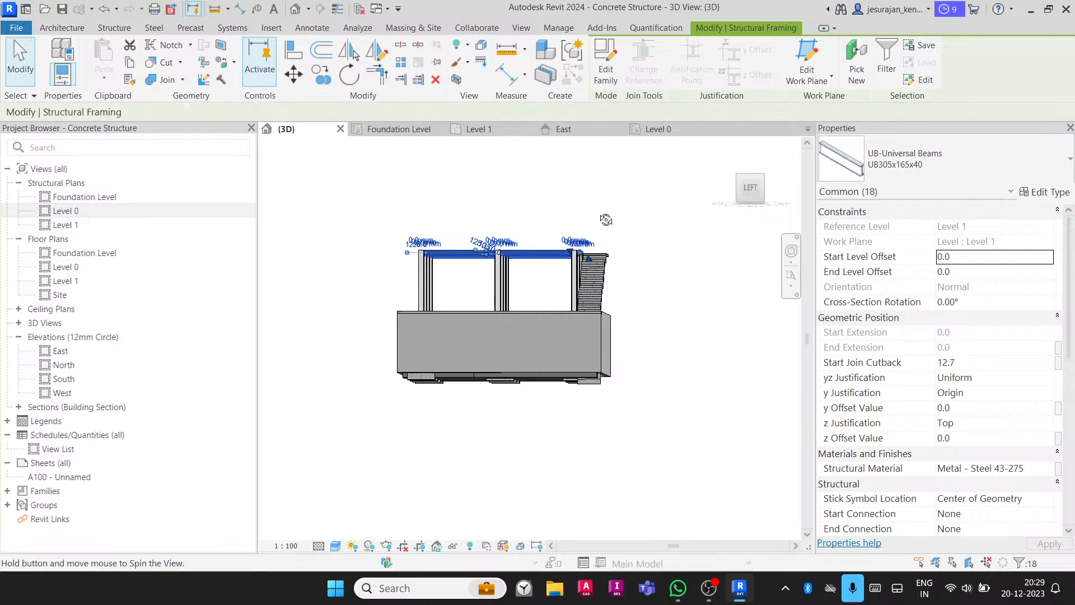
pyautogui.keyDown('shift'); pyautogui.moveTo(605, 221); pyautogui.dragTo(486, 320, button='middle'); pyautogui.keyUp('shift')
pyautogui.scroll(2, 591, 194)
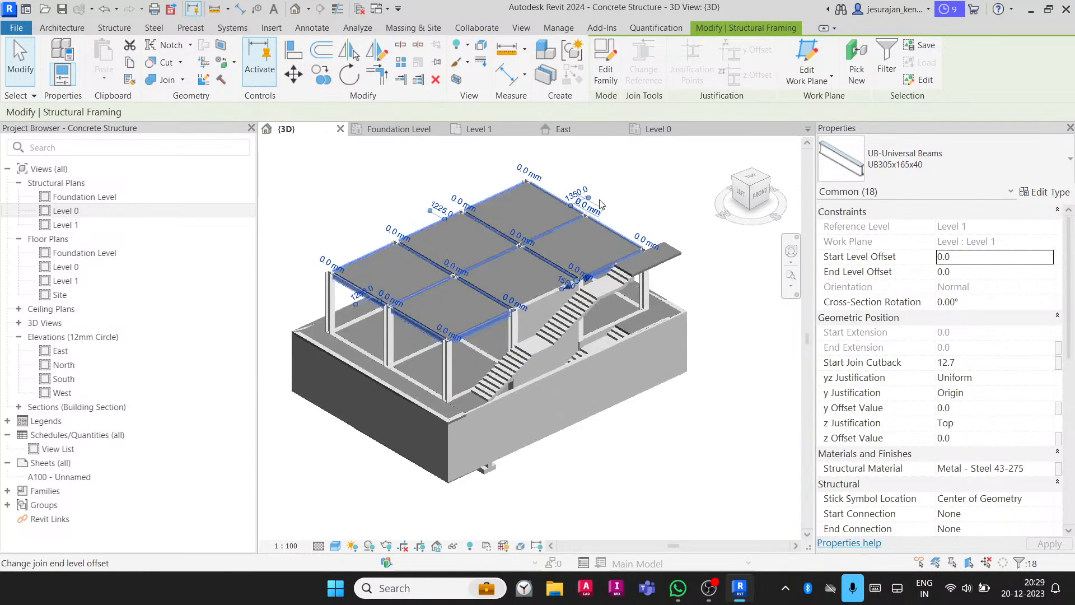
pyautogui.click(645, 190)
# - Change the Level 1 corner bay's 100mm Concrete Slab, away from the stairs, to floor type Floor-Upper_160mmConc-CorusComFlor51
pyautogui.scroll(3, 371, 307)
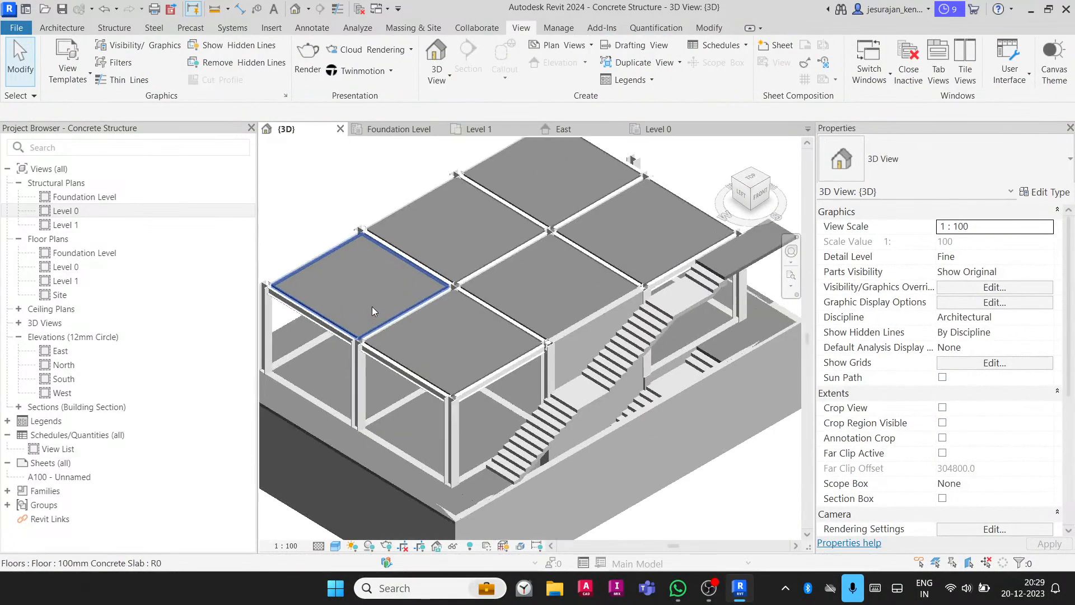
pyautogui.keyDown('shift'); pyautogui.moveTo(380, 300); pyautogui.dragTo(461, 335, button='middle'); pyautogui.keyUp('shift')
pyautogui.click(494, 347)
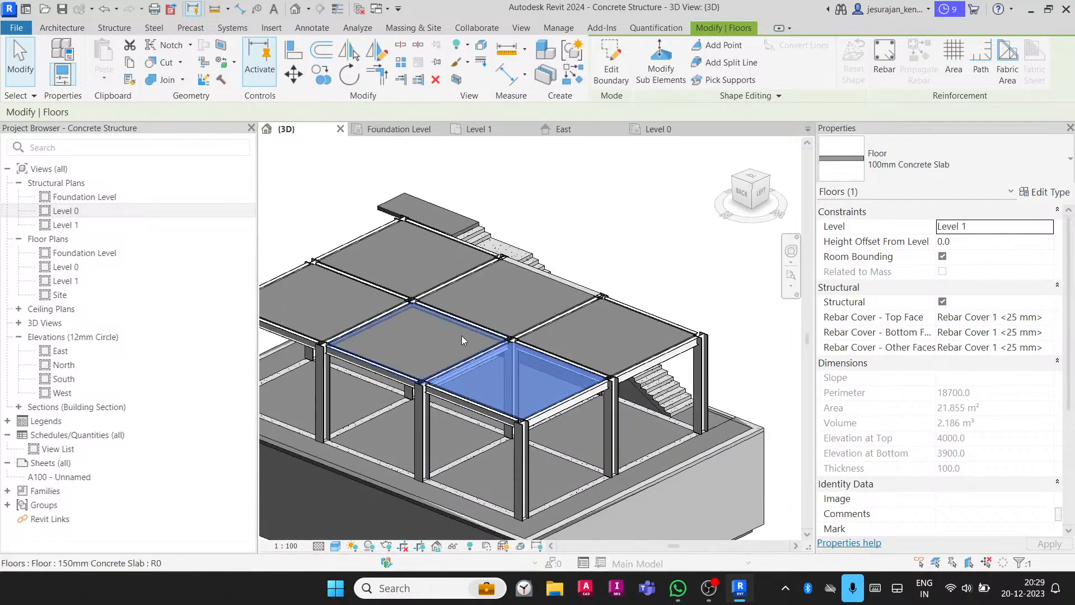
pyautogui.click(949, 176)
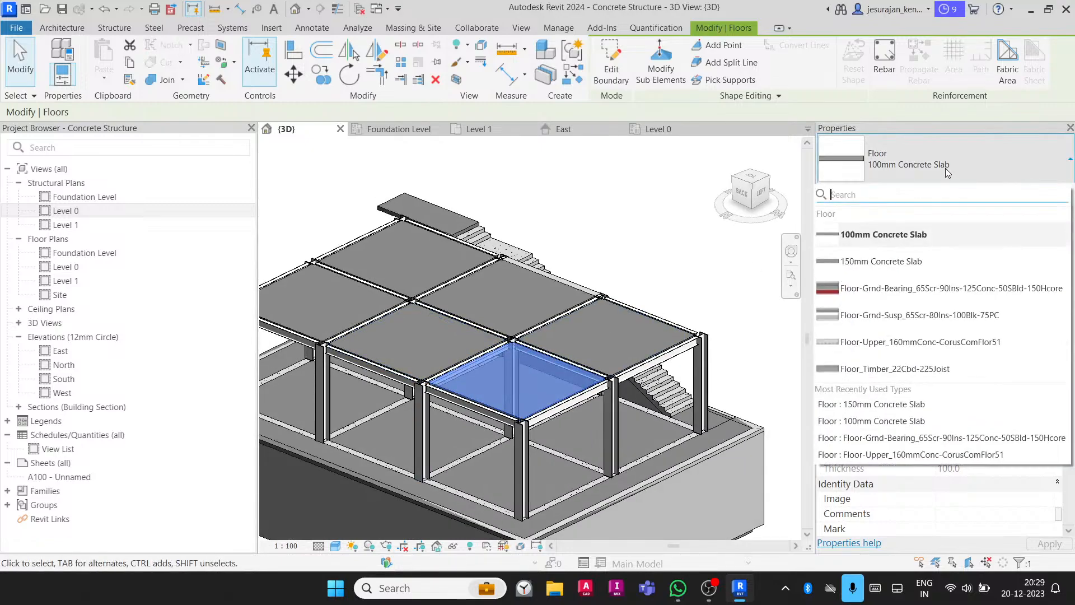
pyautogui.click(927, 341)
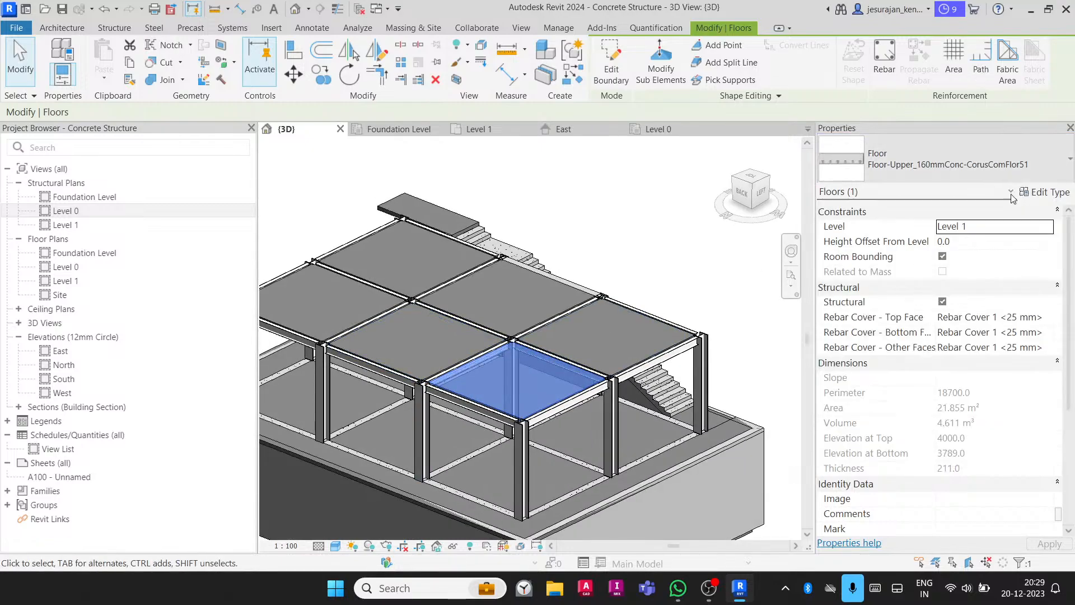
# - Open the floor type's layer assembly with its section preview and examine the structural deck's material, deck profile and deck usage options
pyautogui.click(1045, 193)
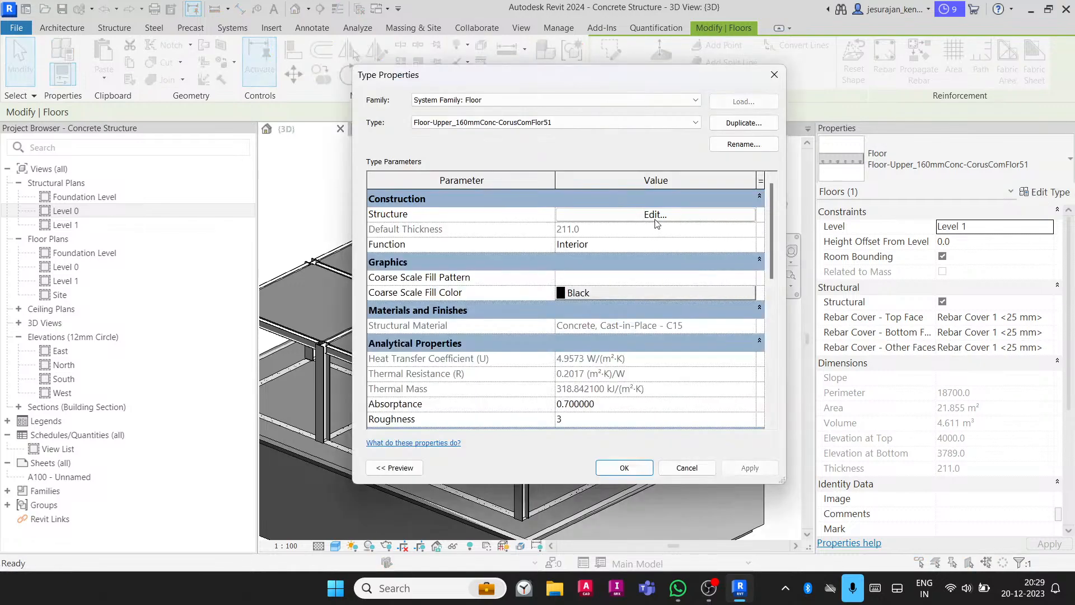
pyautogui.click(655, 215)
pyautogui.click(396, 468)
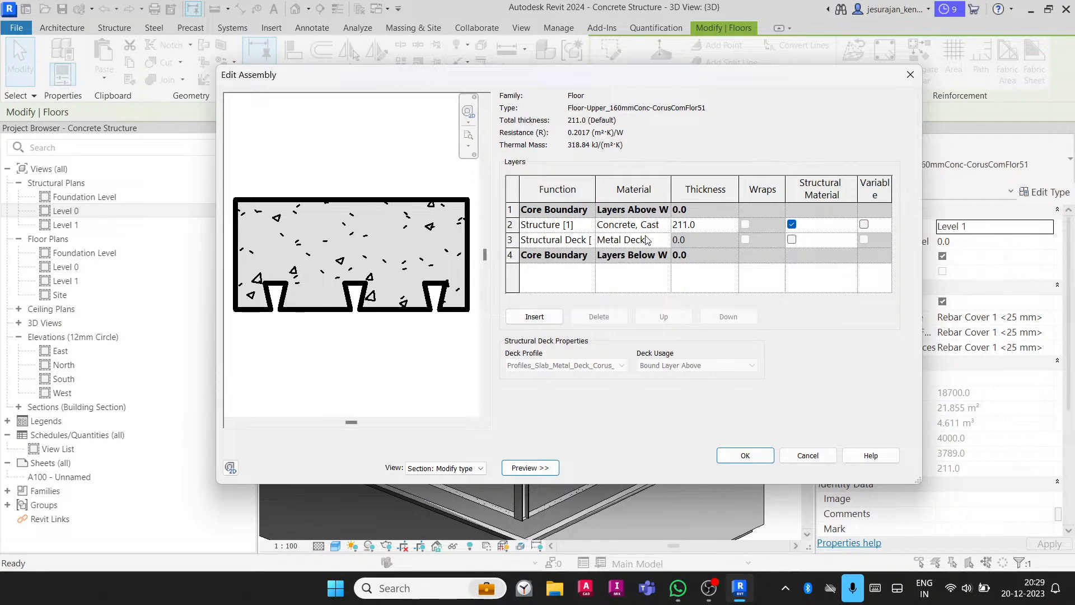
pyautogui.click(664, 242)
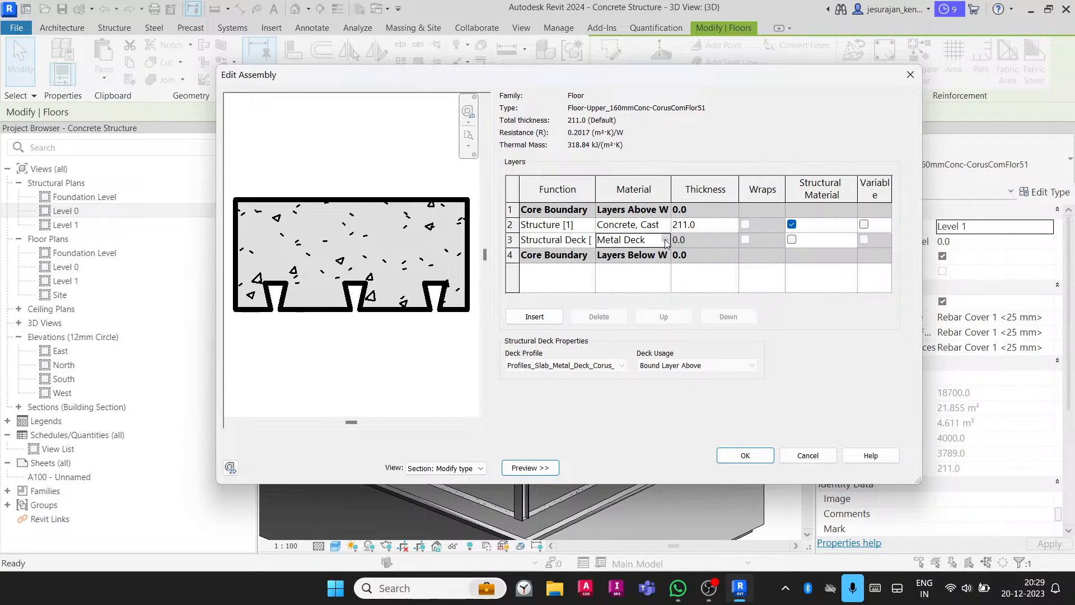
pyautogui.click(666, 240)
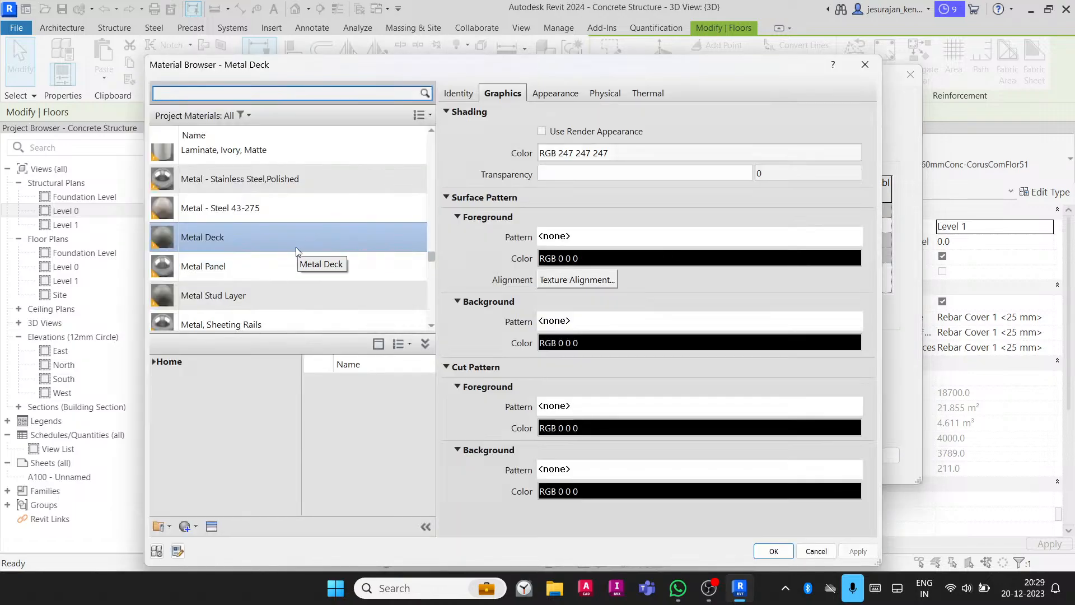
pyautogui.click(865, 64)
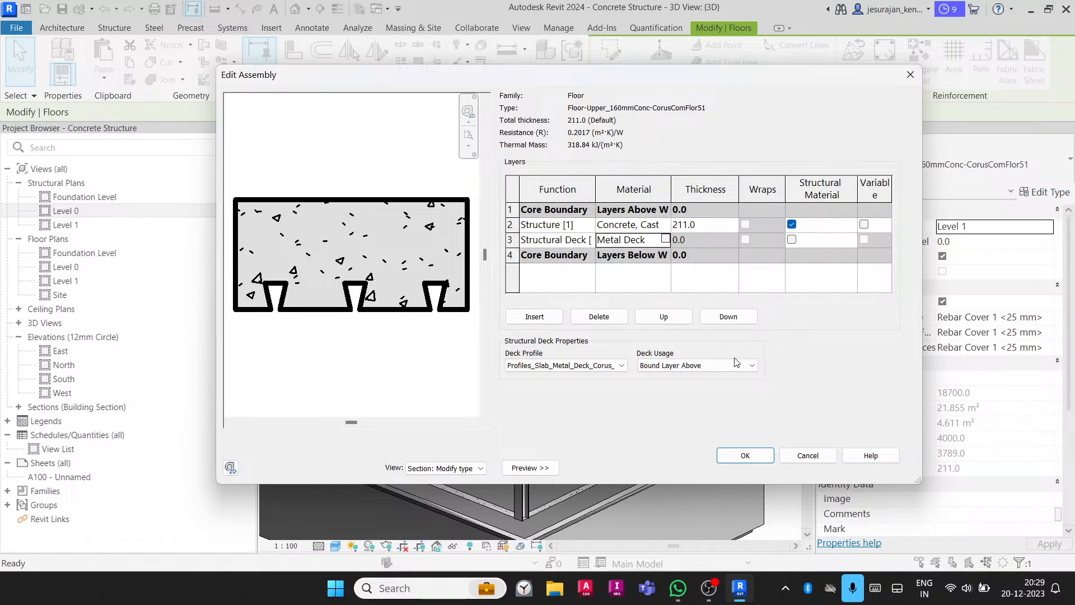
pyautogui.click(533, 365)
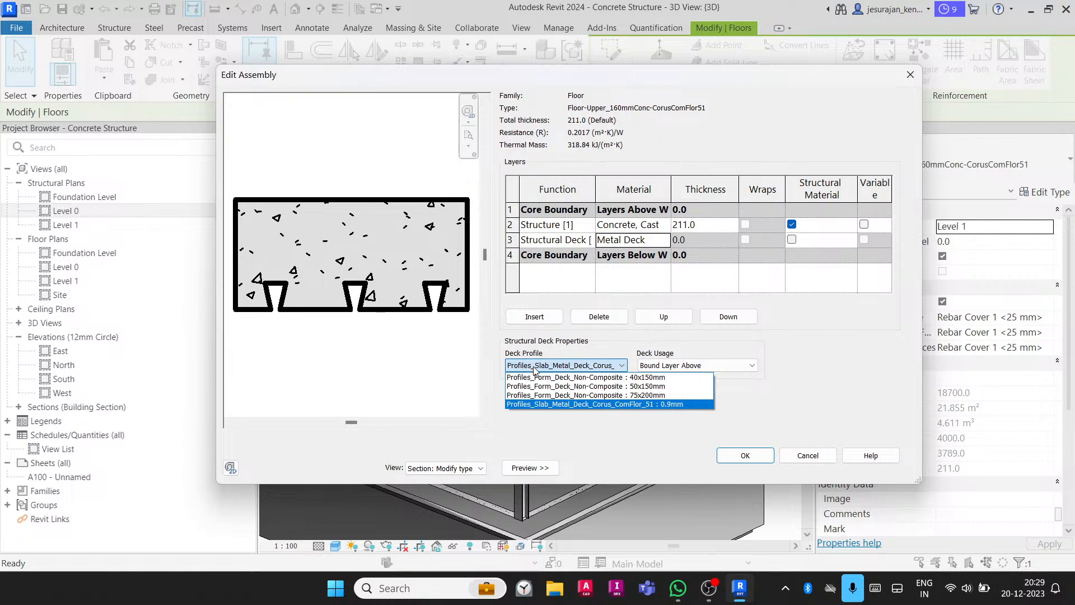
pyautogui.click(533, 367)
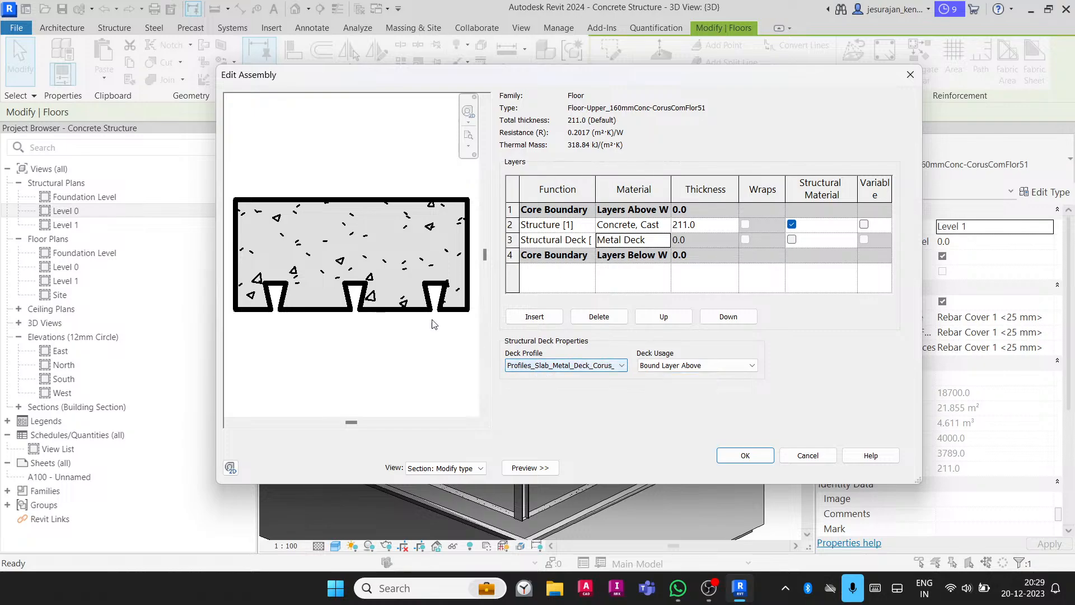
pyautogui.click(559, 369)
pyautogui.click(559, 368)
pyautogui.click(731, 365)
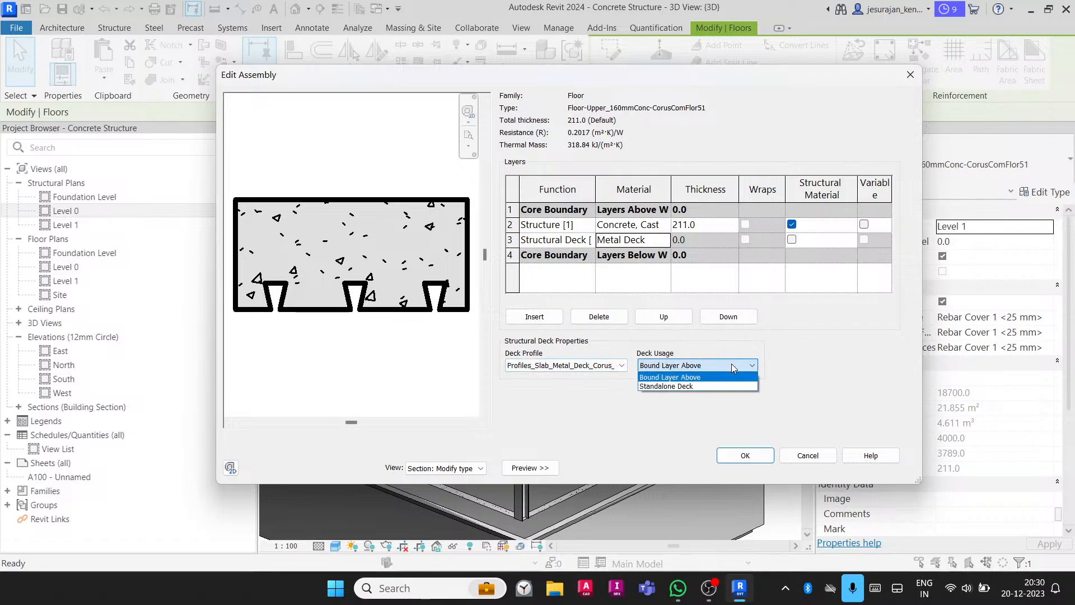
pyautogui.click(731, 364)
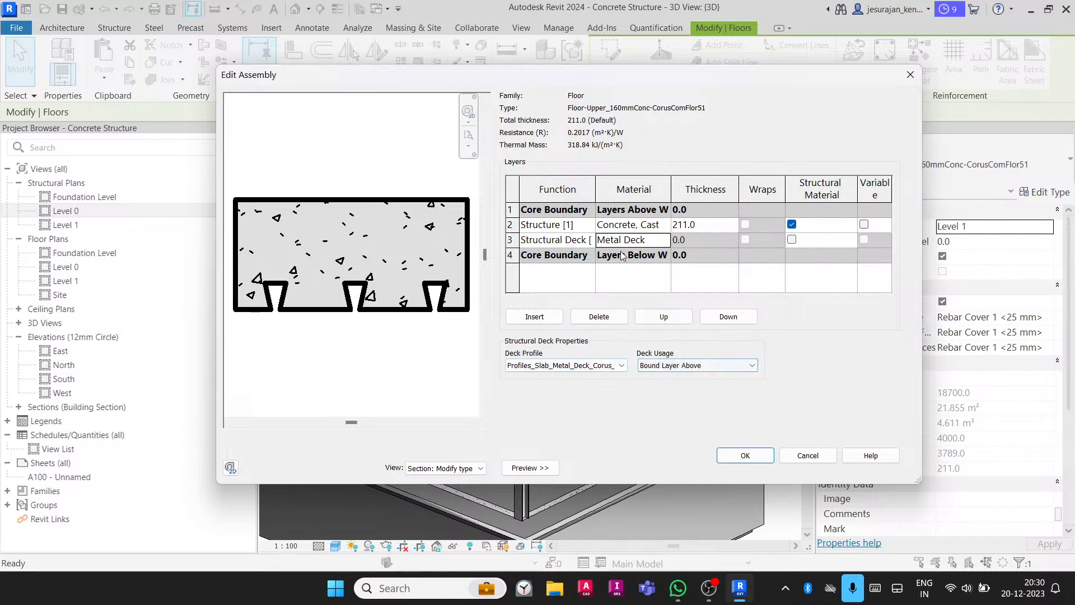
# - Set the thickness of the floor type's concrete structure layer to 100 mm and apply the type changes
pyautogui.click(710, 229)
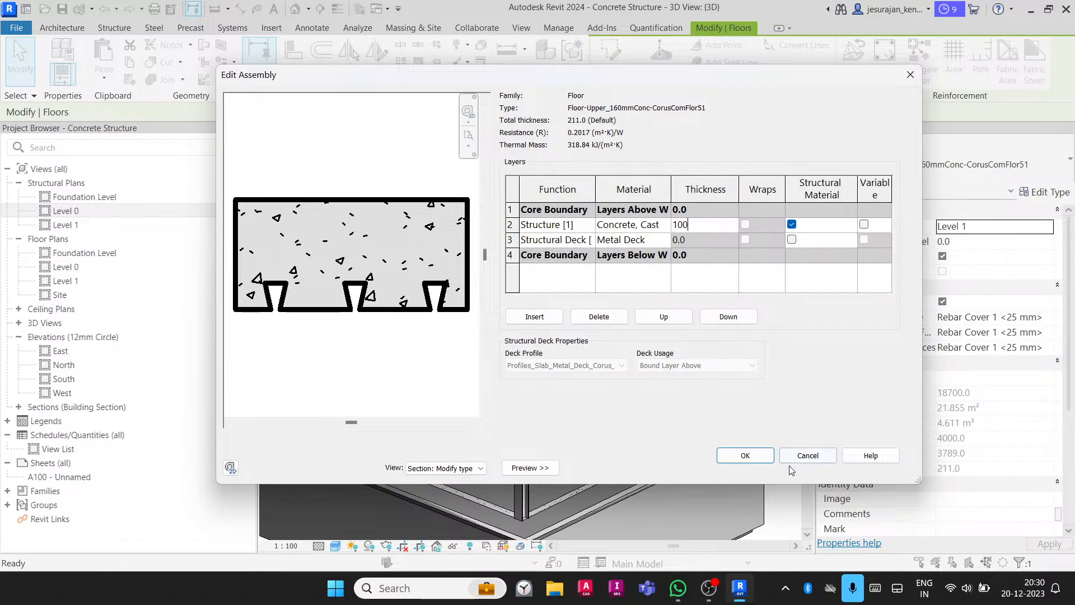
pyautogui.click(766, 458)
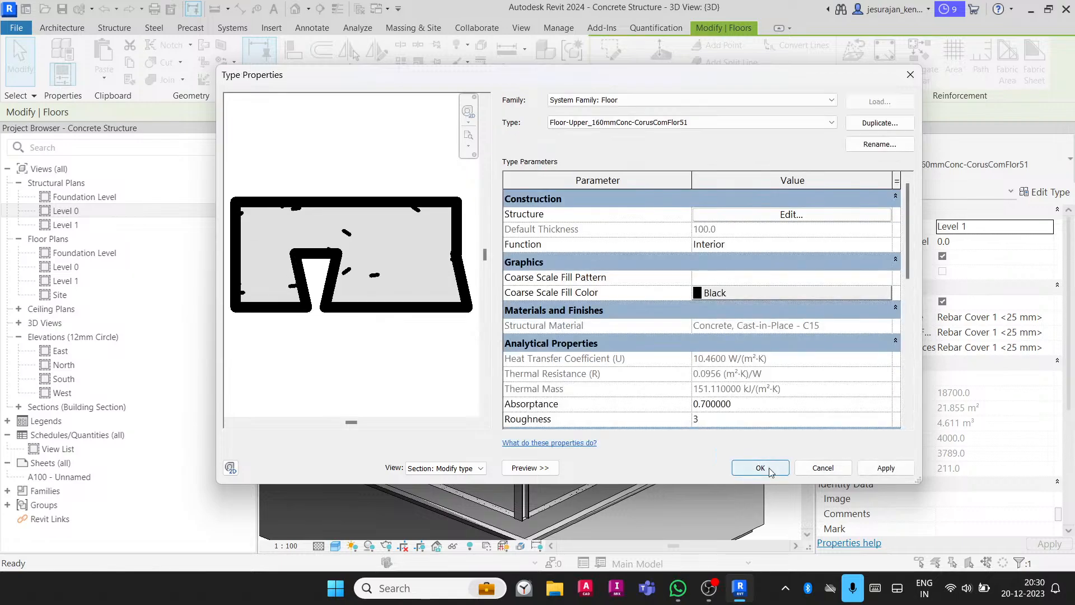
pyautogui.click(768, 469)
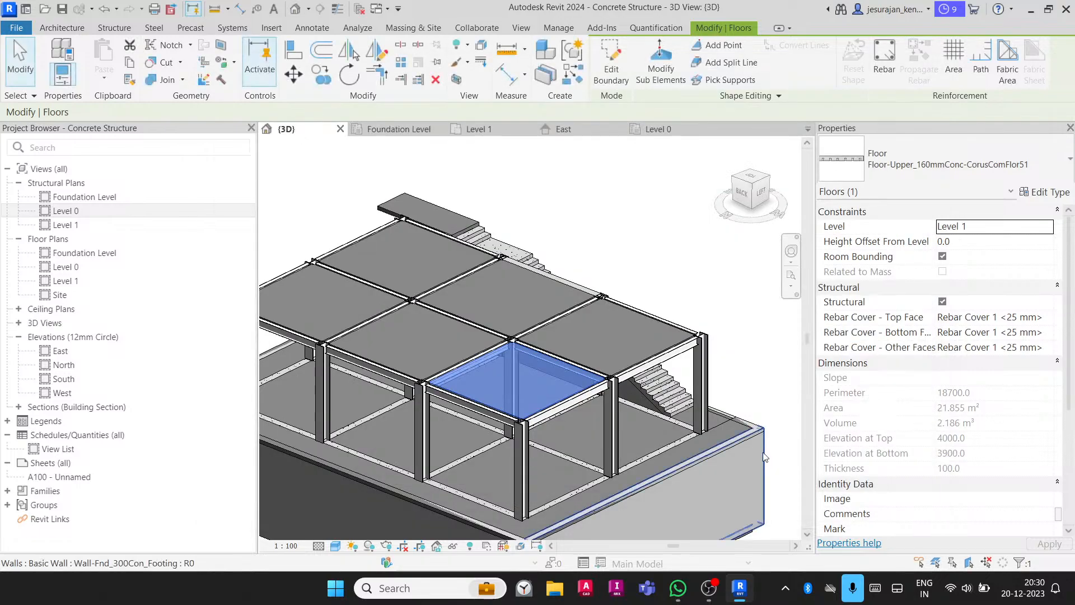
pyautogui.click(654, 221)
# - Examine the metal deck floor in the Level 1 corner bay from above and from the side against its beams and neighbouring slab
pyautogui.scroll(-3, 506, 379)
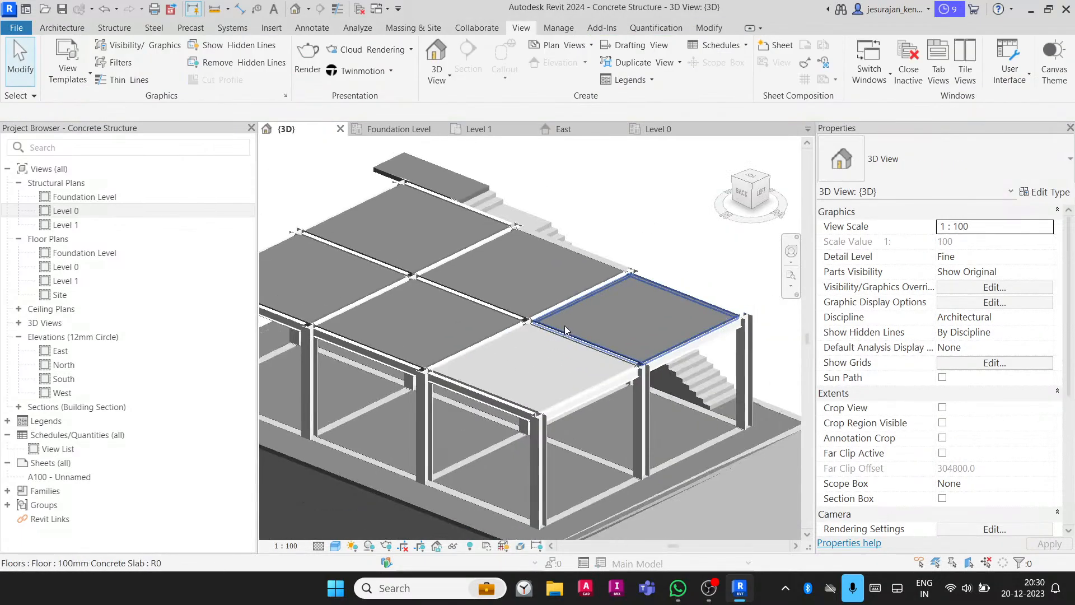
pyautogui.click(443, 303)
pyautogui.keyDown('shift'); pyautogui.moveTo(449, 300); pyautogui.dragTo(450, 272, button='middle'); pyautogui.keyUp('shift')
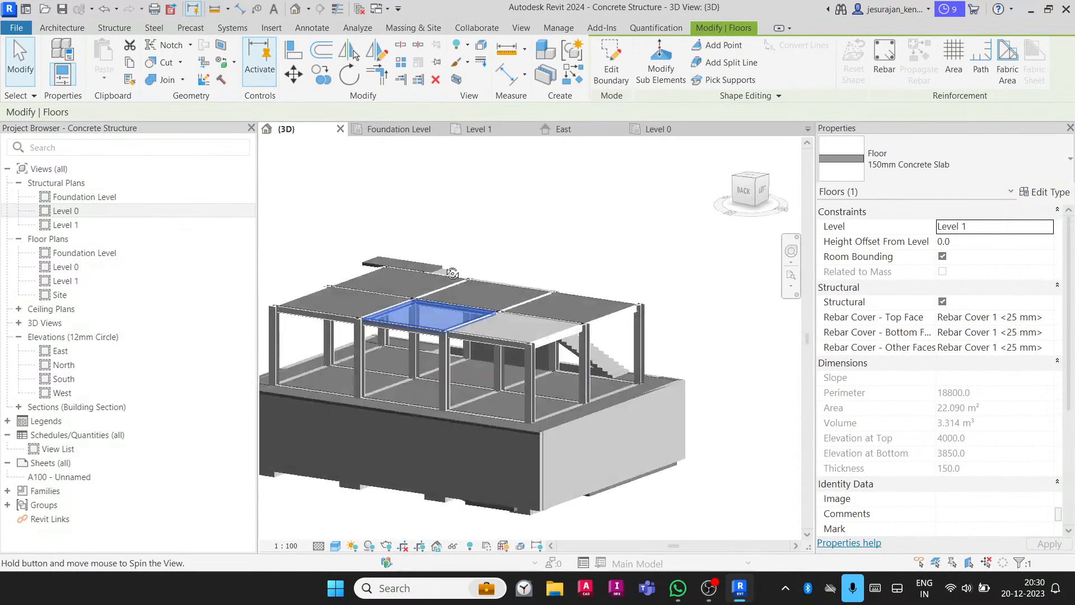
pyautogui.scroll(3, 513, 336)
pyautogui.click(566, 317)
pyautogui.keyDown('shift'); pyautogui.moveTo(561, 313); pyautogui.dragTo(565, 355, button='middle'); pyautogui.keyUp('shift')
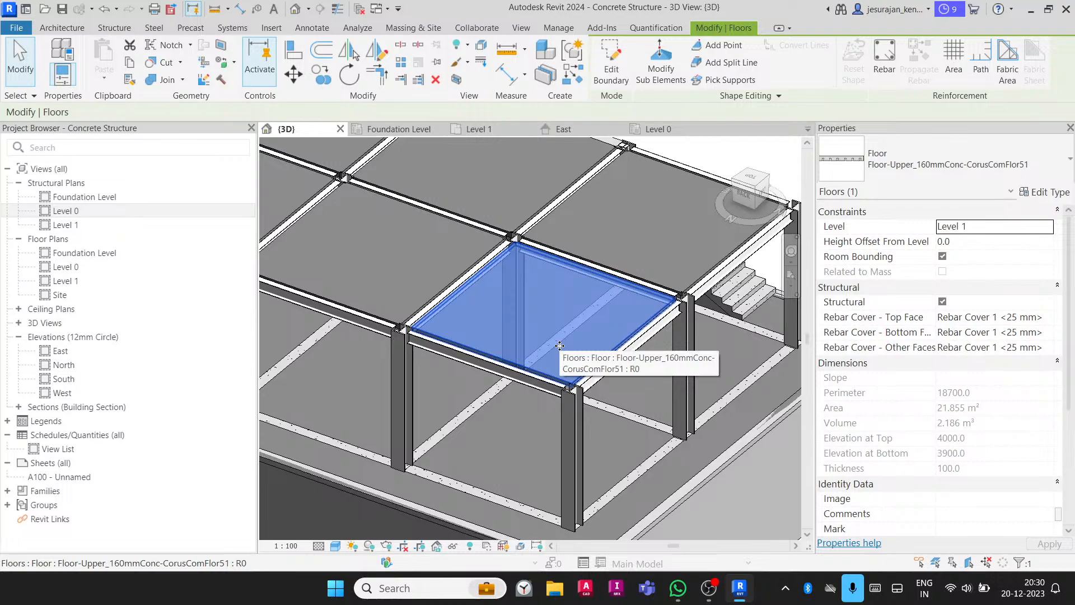
pyautogui.keyDown('shift'); pyautogui.moveTo(560, 346); pyautogui.dragTo(487, 294, button='middle'); pyautogui.keyUp('shift')
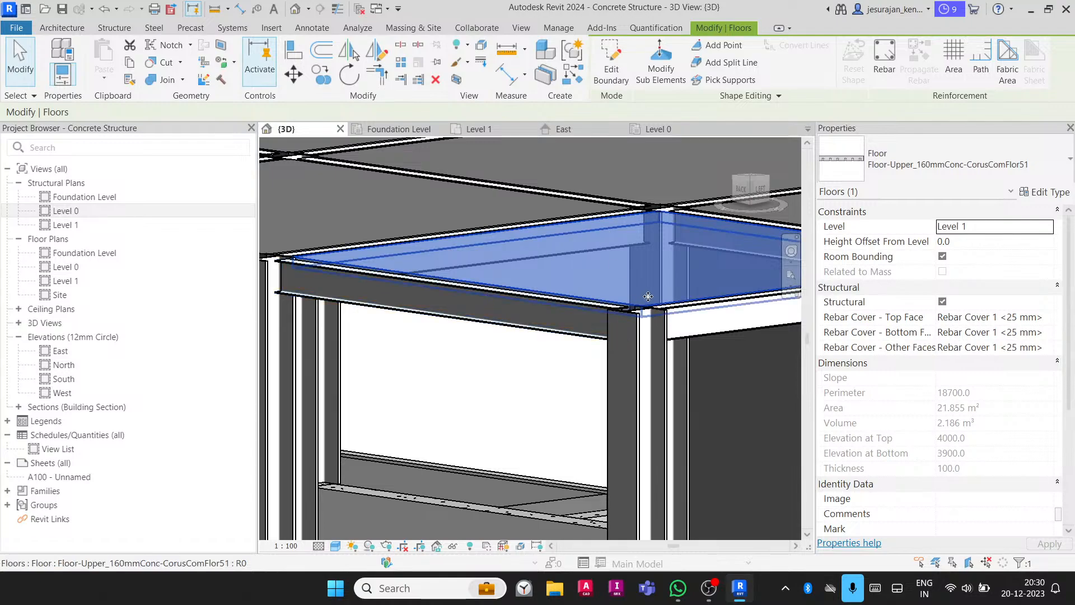
pyautogui.keyDown('shift'); pyautogui.moveTo(591, 246); pyautogui.dragTo(617, 378, button='middle'); pyautogui.keyUp('shift')
pyautogui.scroll(-2, 617, 378)
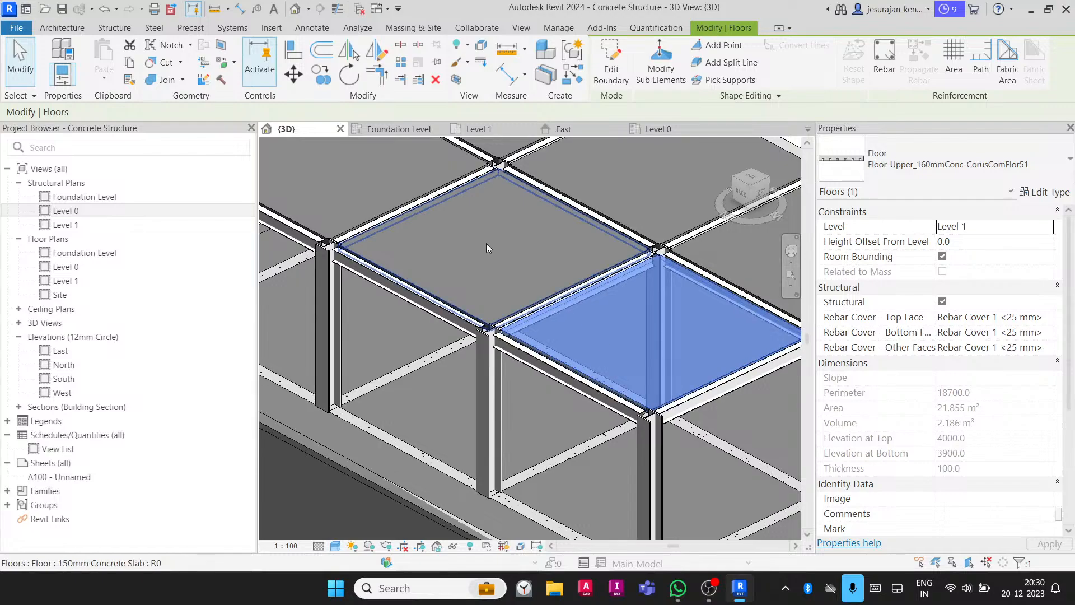
# - Delete the five remaining concrete slabs on Level 1, keeping only the metal deck floor in the corner bay
pyautogui.click(486, 243)
pyautogui.scroll(-3, 542, 415)
pyautogui.keyDown('shift'); pyautogui.moveTo(518, 338); pyautogui.dragTo(519, 391, button='middle'); pyautogui.keyUp('shift')
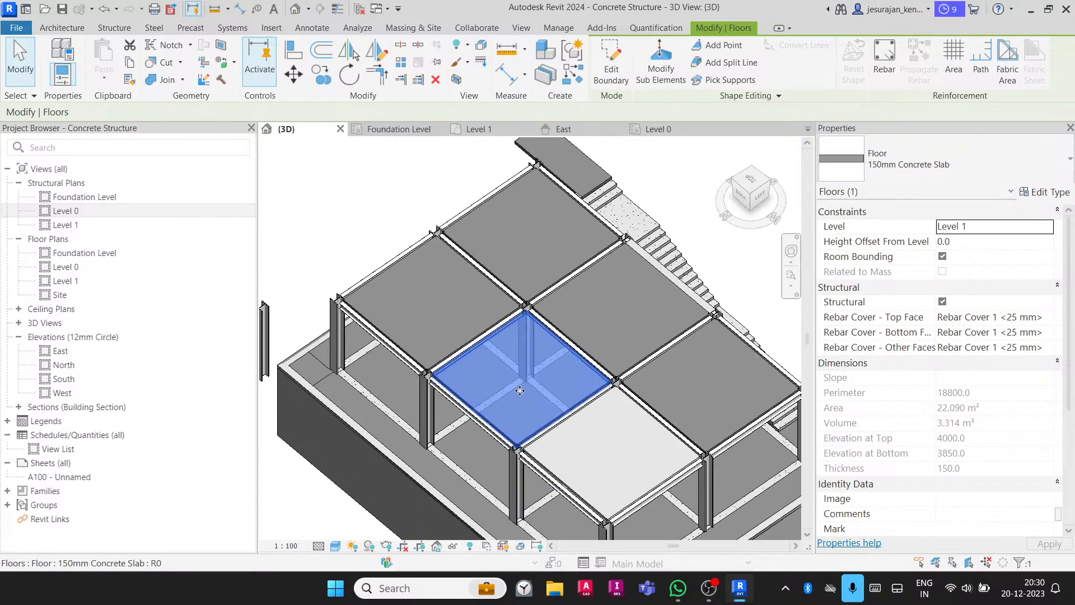
pyautogui.press('Delete')
pyautogui.click(459, 307)
pyautogui.press('Delete')
pyautogui.click(561, 248)
pyautogui.press('Delete')
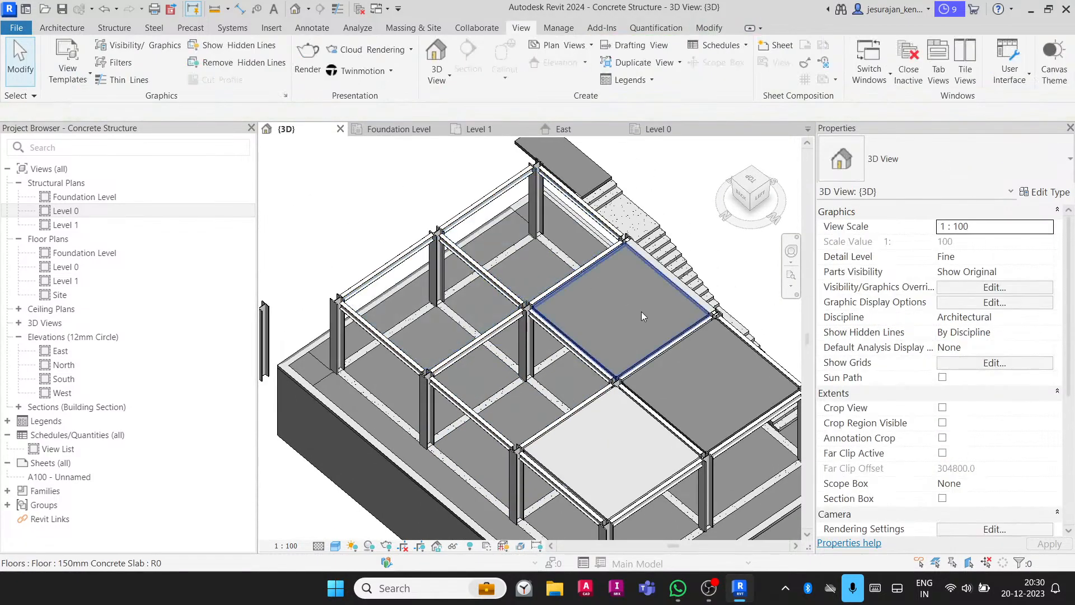
pyautogui.click(640, 312)
pyautogui.press('Delete')
pyautogui.click(687, 367)
pyautogui.press('Delete')
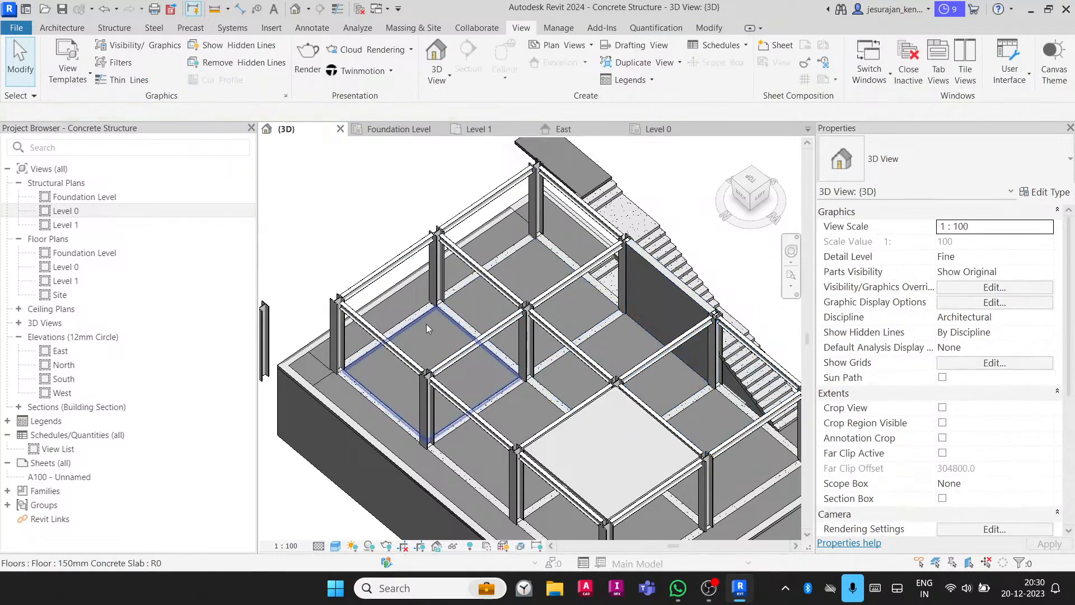
# - Open the Level 1 structural plan and edit the boundary of the metal deck floor between grids A-B and 1-2
pyautogui.doubleClick(90, 225)
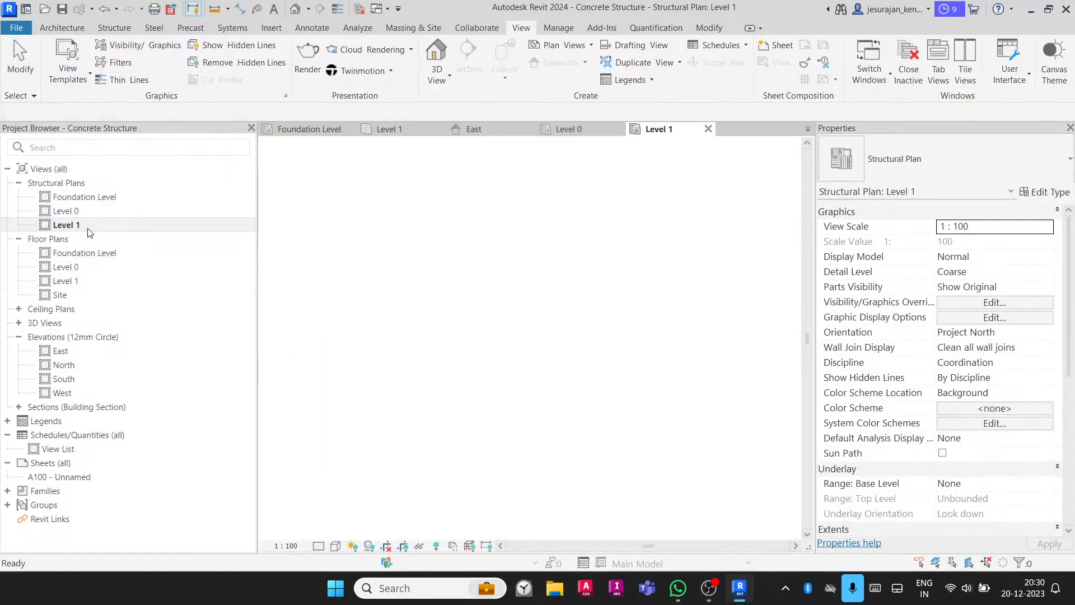
pyautogui.scroll(4, 543, 307)
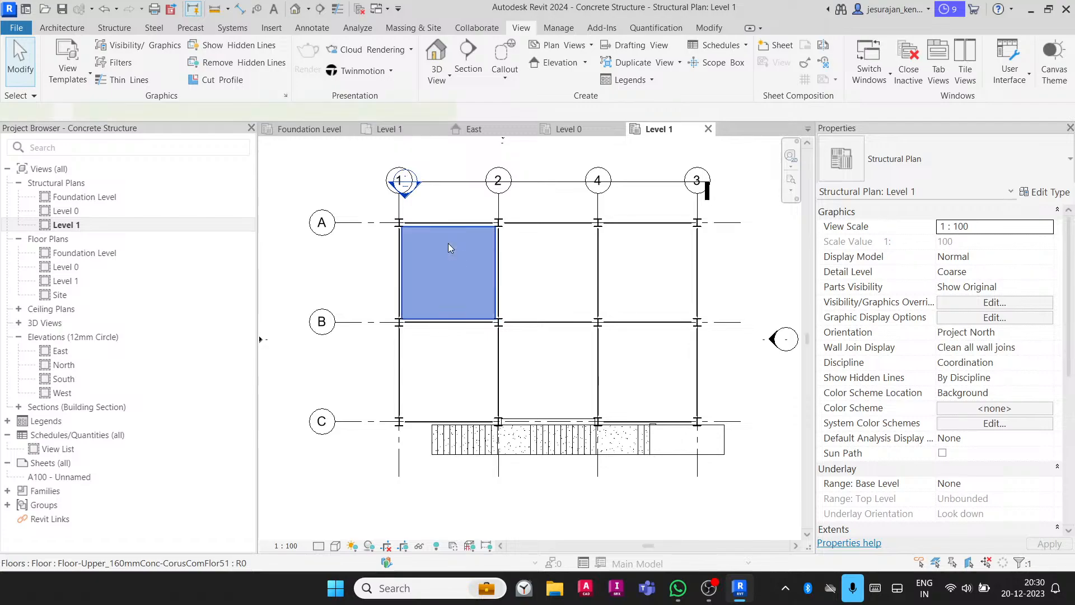
pyautogui.click(451, 242)
pyautogui.click(611, 60)
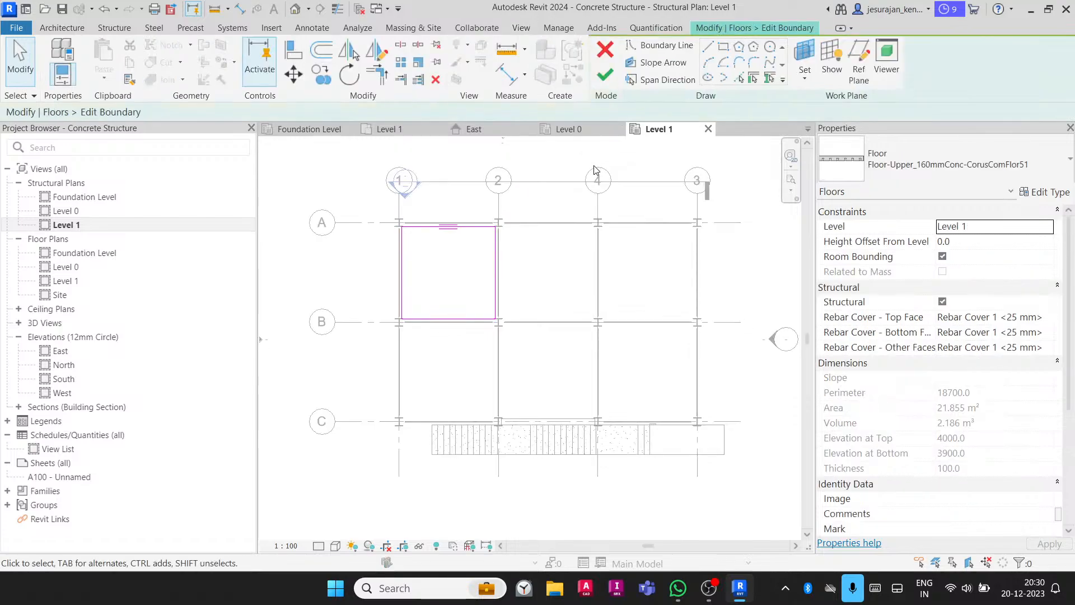
# - Set the plan's detail level to Fine and sketch a rectangular boundary with a 10 mm offset around the steel column at grid C2
pyautogui.click(723, 45)
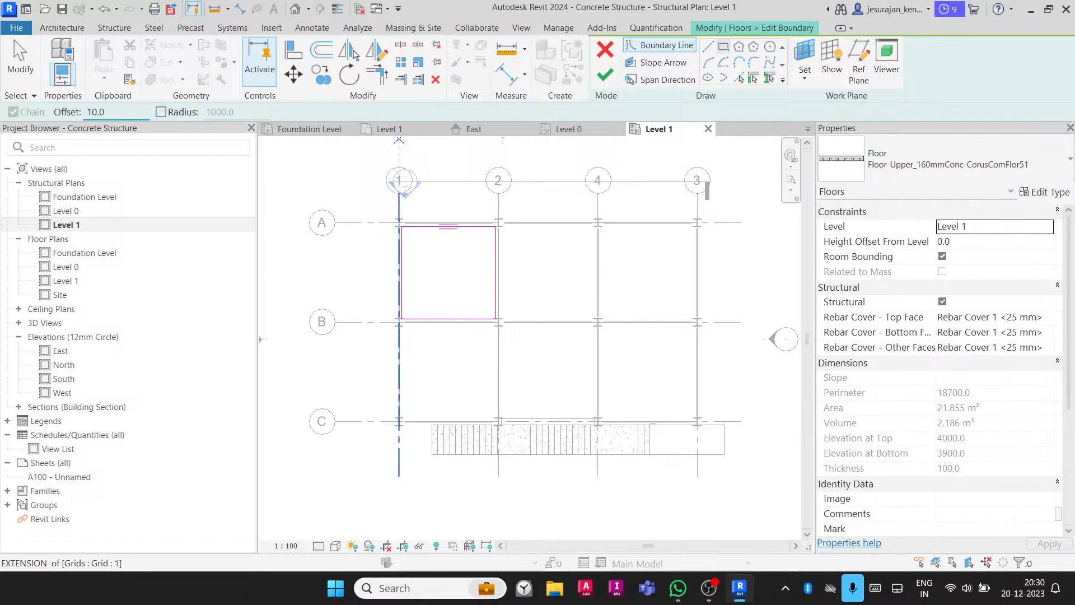
pyautogui.scroll(6, 504, 448)
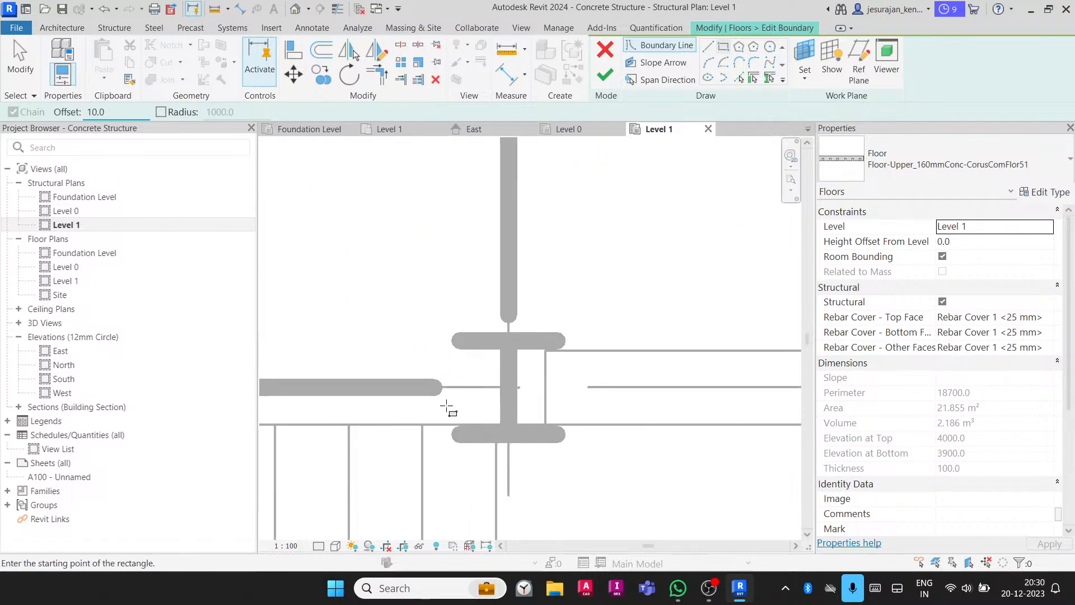
pyautogui.click(318, 546)
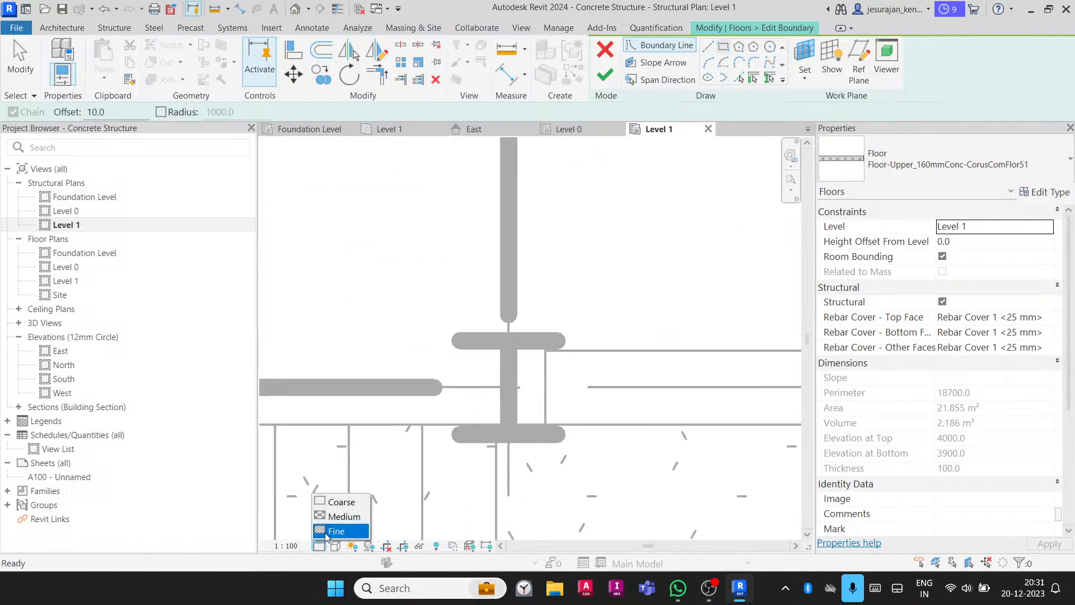
pyautogui.click(335, 531)
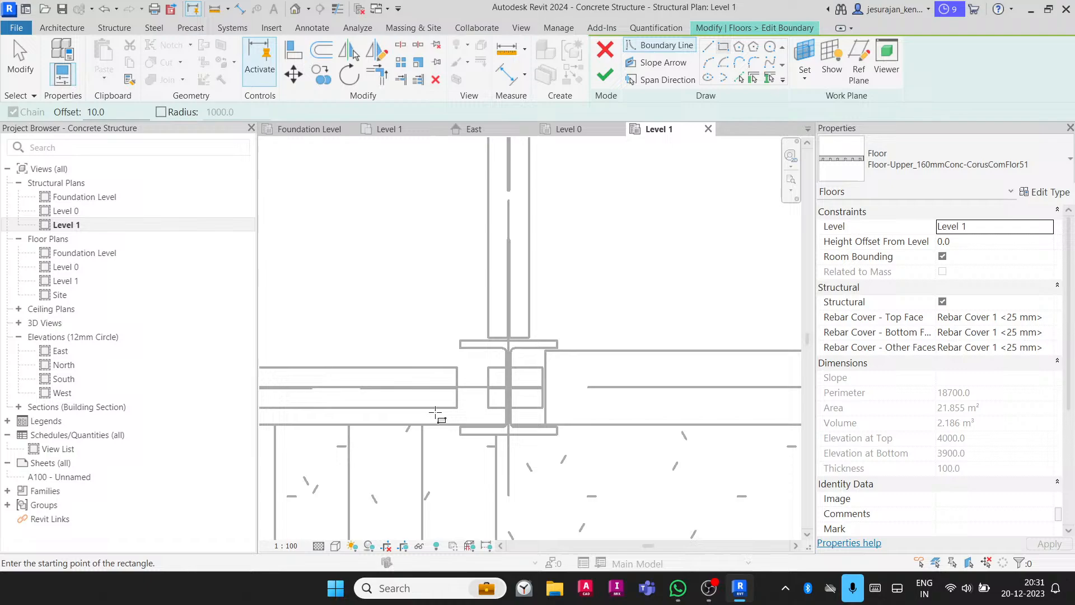
pyautogui.scroll(2, 461, 338)
pyautogui.click(454, 337)
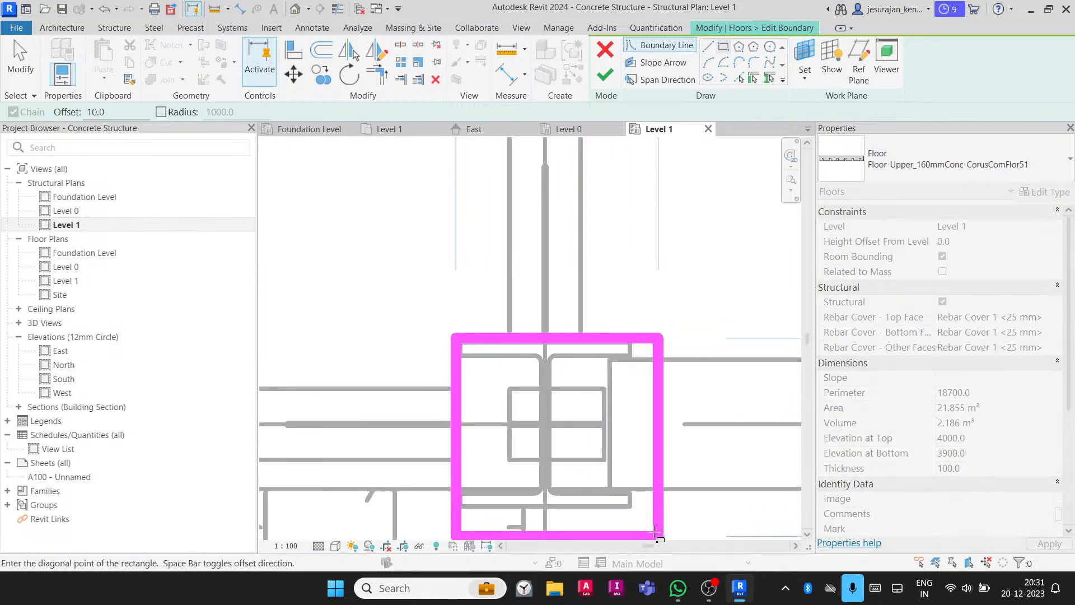
pyautogui.click(631, 510)
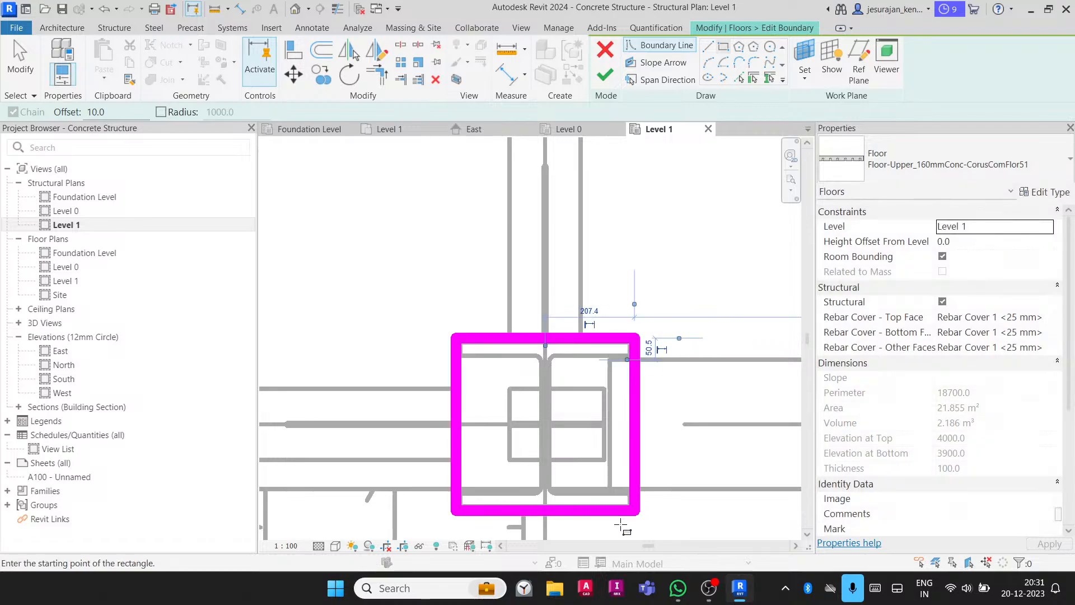
# - Sketch a rectangular boundary with a 10 mm offset around the steel column at grid C1
pyautogui.scroll(-2, 507, 321)
pyautogui.scroll(-2, 508, 318)
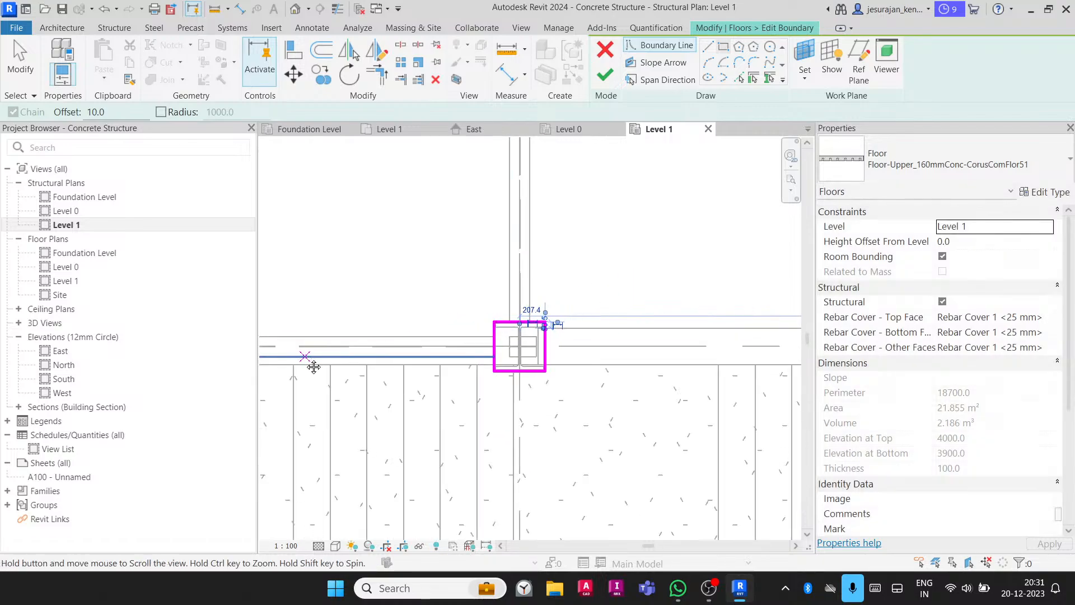
pyautogui.moveTo(310, 365); pyautogui.dragTo(625, 372, button='middle')
pyautogui.scroll(-2, 622, 371)
pyautogui.scroll(4, 409, 358)
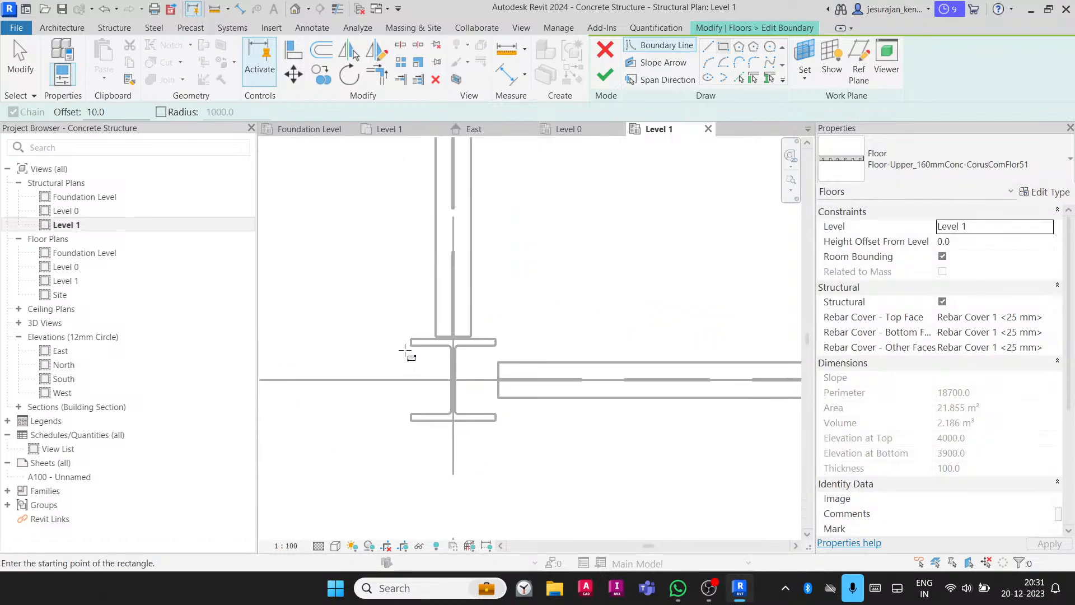
pyautogui.click(411, 339)
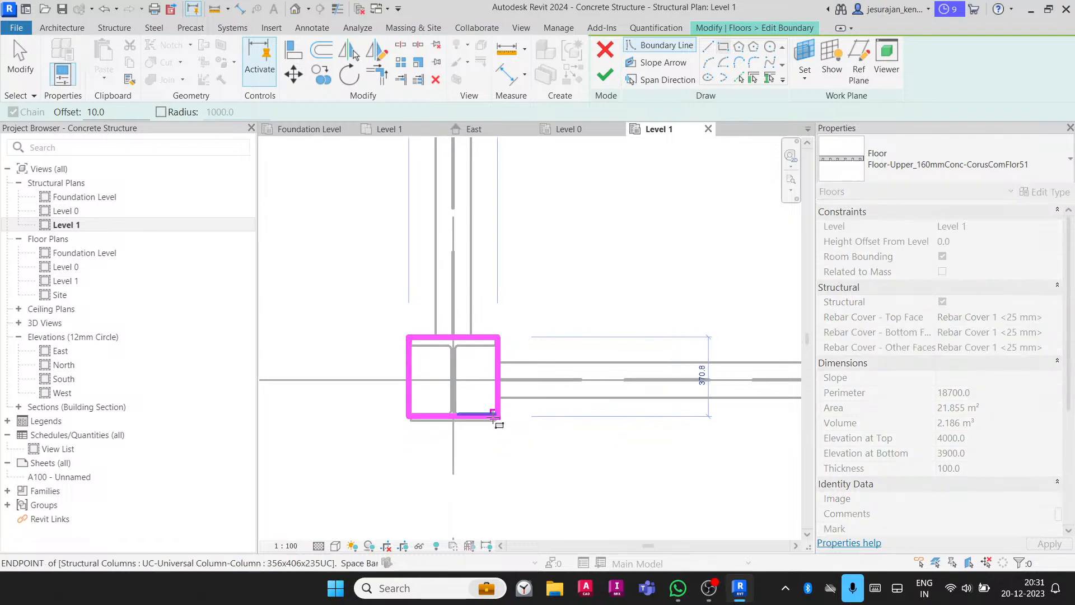
pyautogui.click(495, 420)
# - Sketch a rectangular boundary with a 10 mm offset around the steel column at grid C4
pyautogui.scroll(-6, 398, 391)
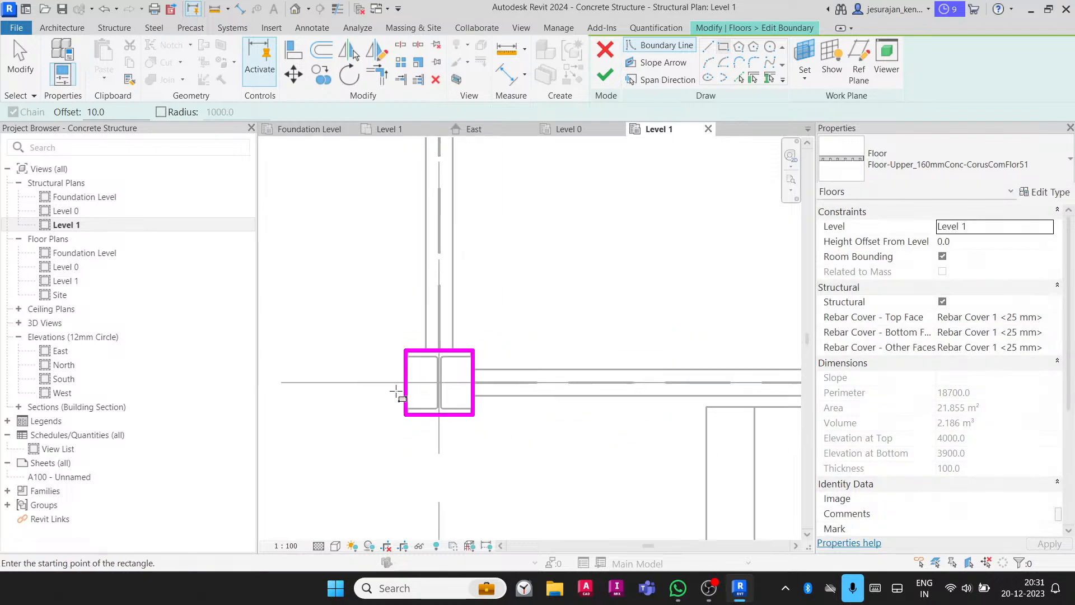
pyautogui.scroll(-2, 401, 396)
pyautogui.scroll(8, 605, 393)
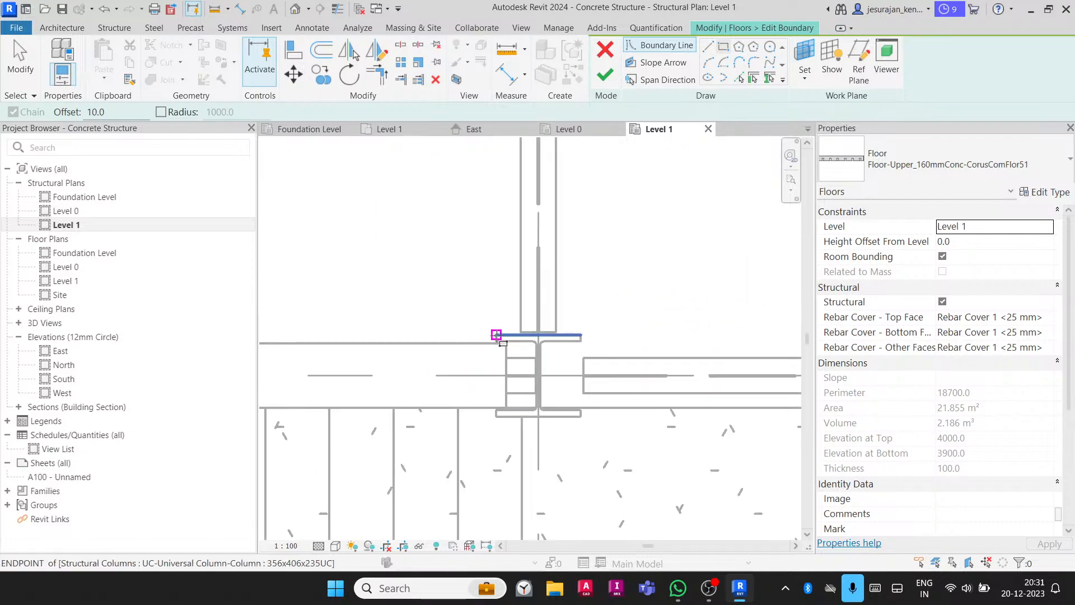
pyautogui.click(496, 334)
pyautogui.click(579, 417)
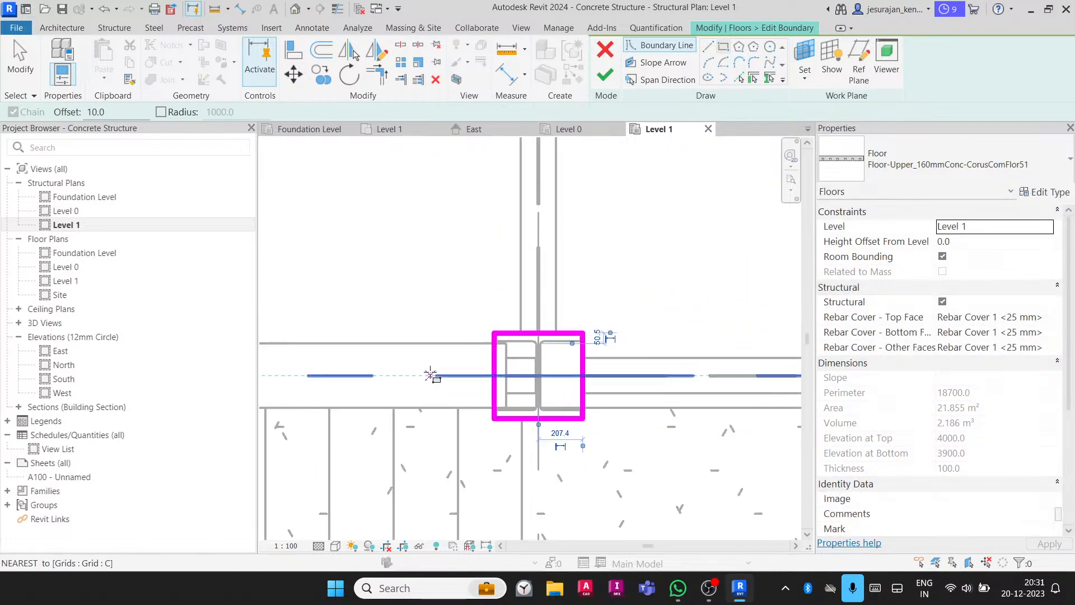
# - Sketch a rectangular boundary with a 10 mm offset around the steel column at grid C3 and end the rectangle sketching
pyautogui.scroll(-3, 432, 372)
pyautogui.scroll(4, 680, 385)
pyautogui.scroll(2, 680, 385)
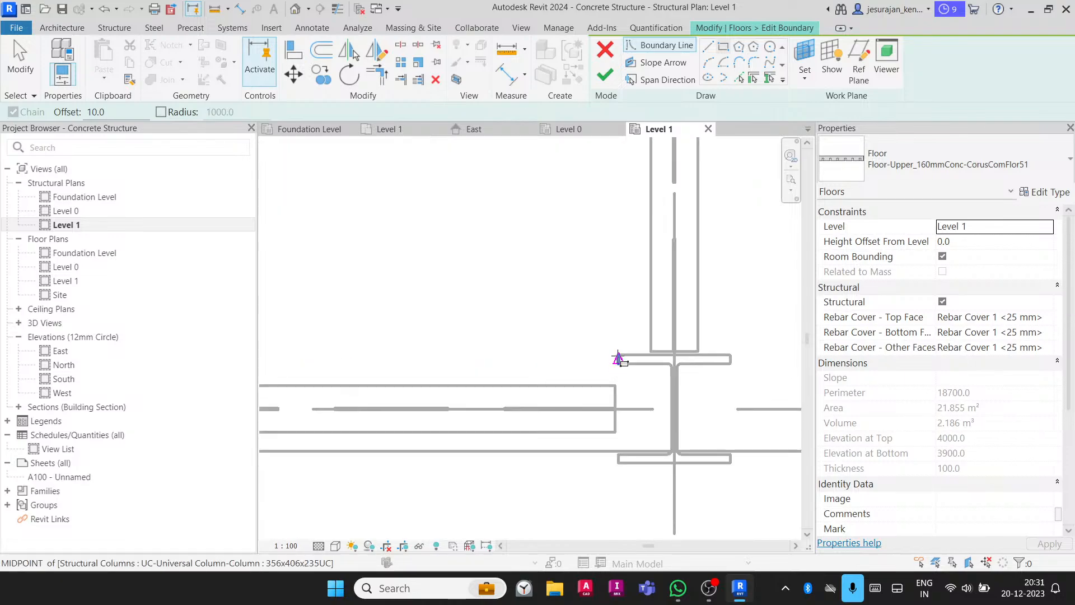
pyautogui.click(615, 352)
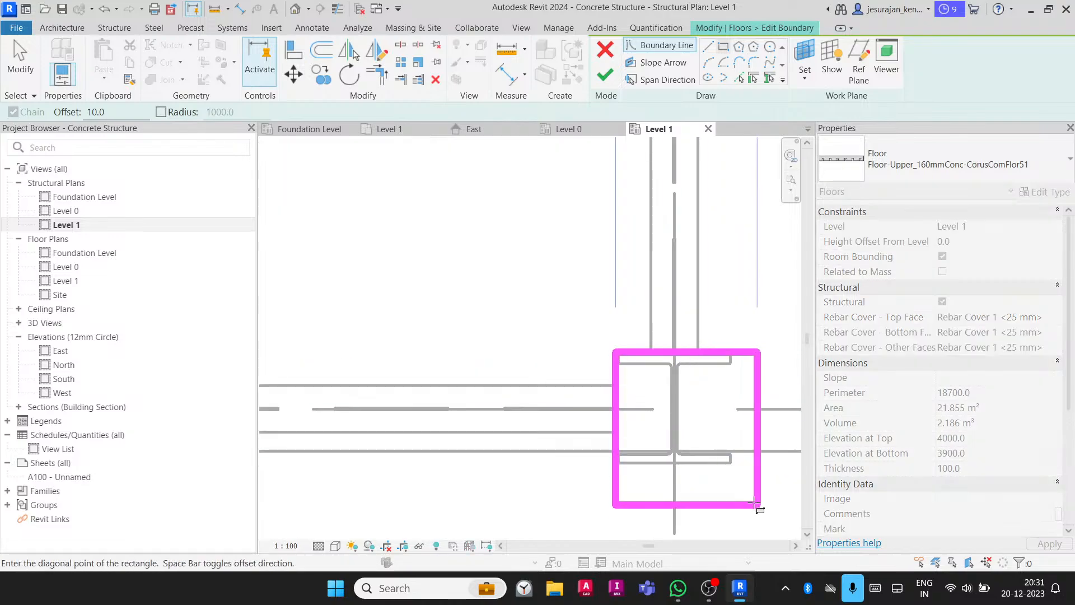
pyautogui.click(734, 469)
pyautogui.scroll(-4, 666, 445)
pyautogui.scroll(-5, 667, 445)
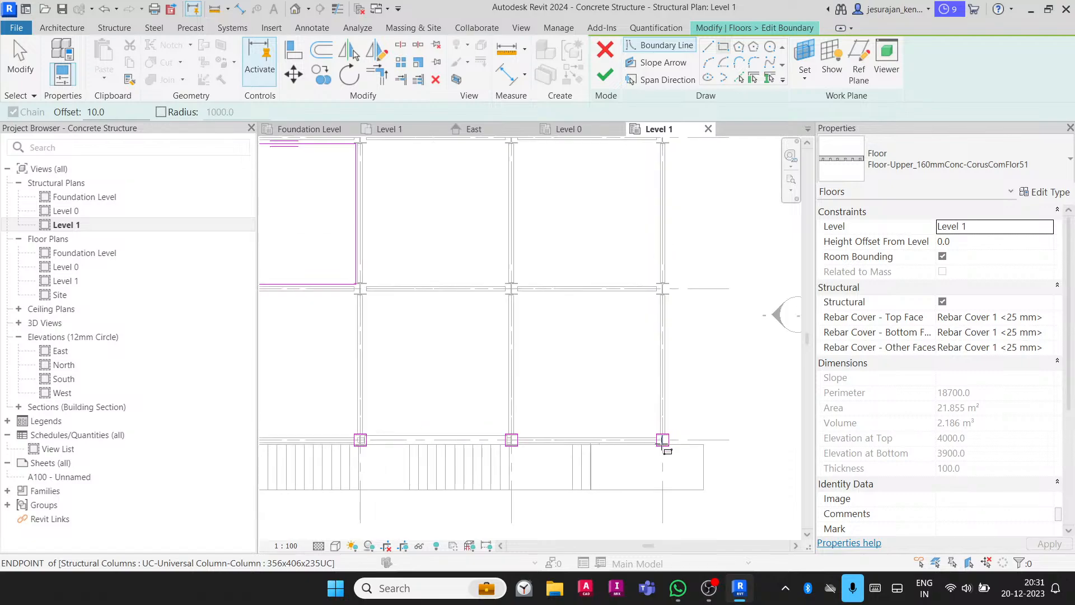
pyautogui.press('Escape')
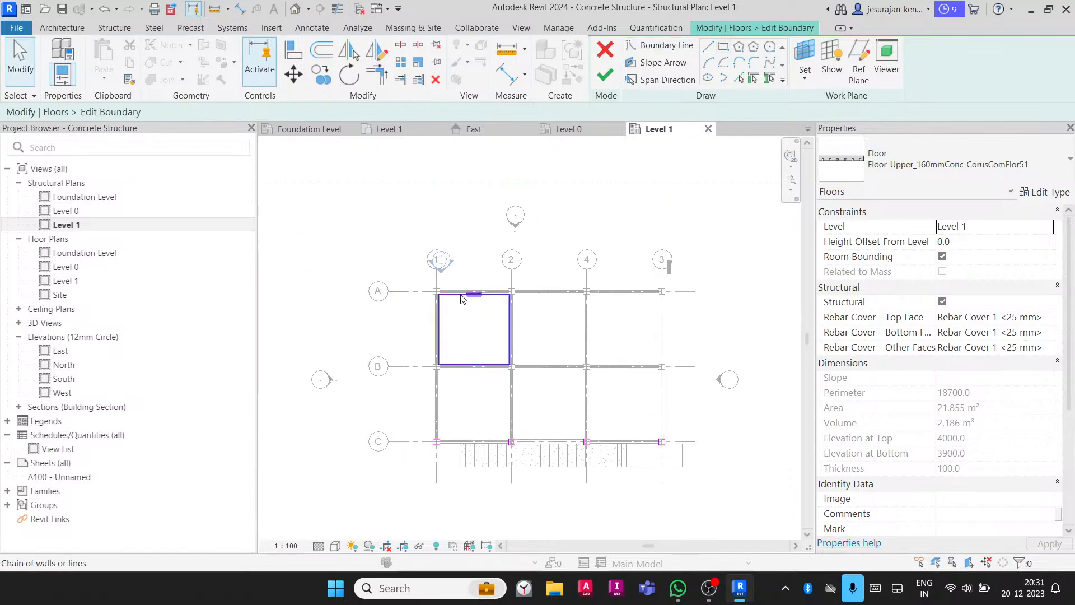
# - Delete the floor's original bay boundary and copy the four column rectangles on grid C to grids B and A
pyautogui.click(463, 299)
pyautogui.press('Delete')
pyautogui.moveTo(359, 410)
pyautogui.mouseDown()
pyautogui.moveTo(707, 447)
pyautogui.moveTo(737, 507)
pyautogui.mouseUp()
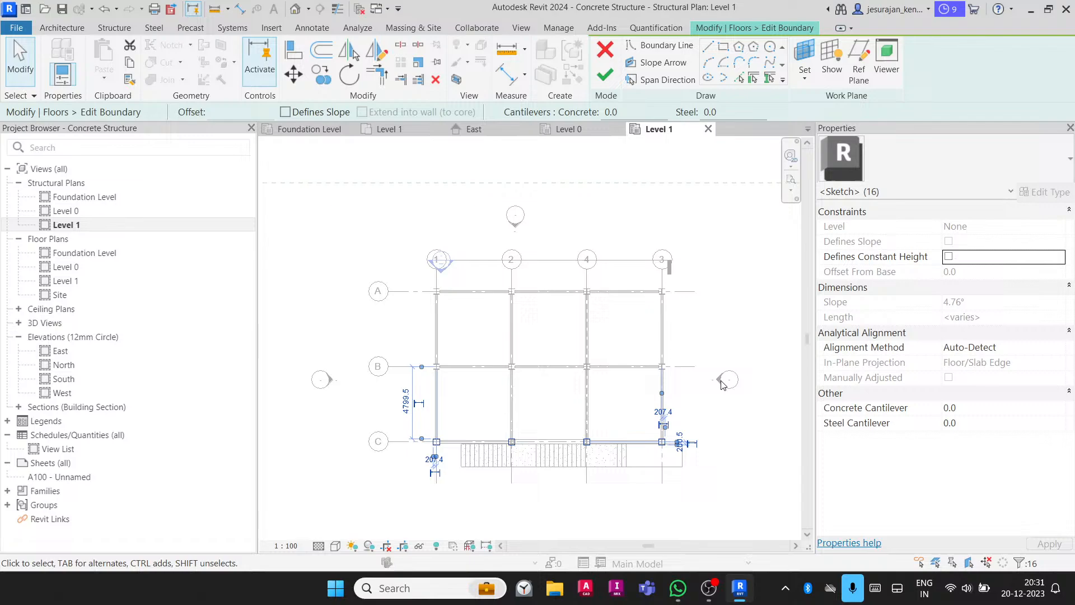
pyautogui.click(319, 79)
pyautogui.click(701, 440)
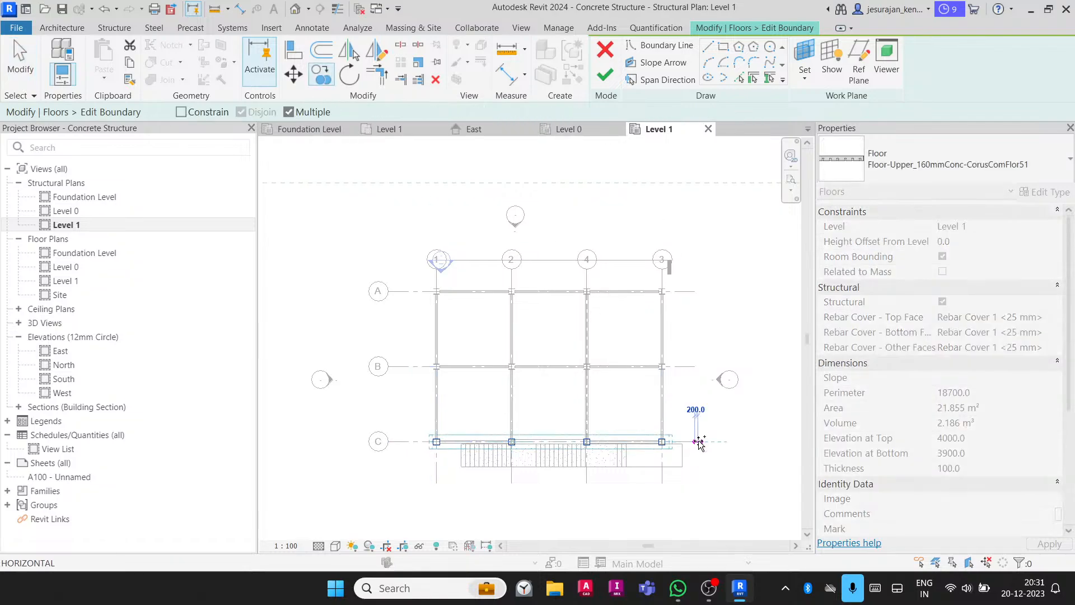
pyautogui.click(694, 366)
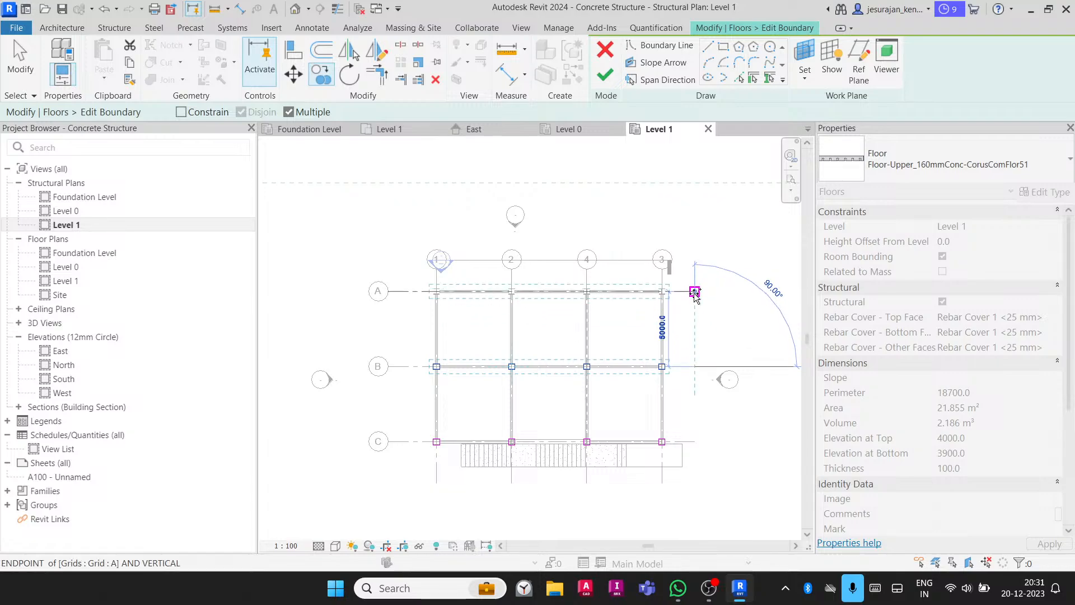
pyautogui.click(695, 291)
pyautogui.press('Escape')
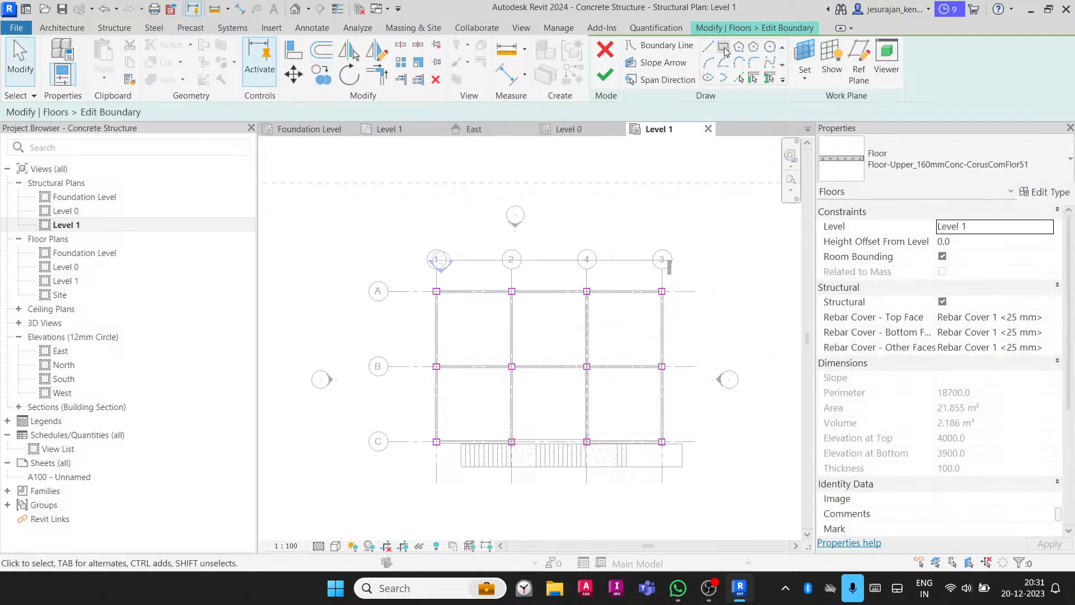
pyautogui.click(724, 48)
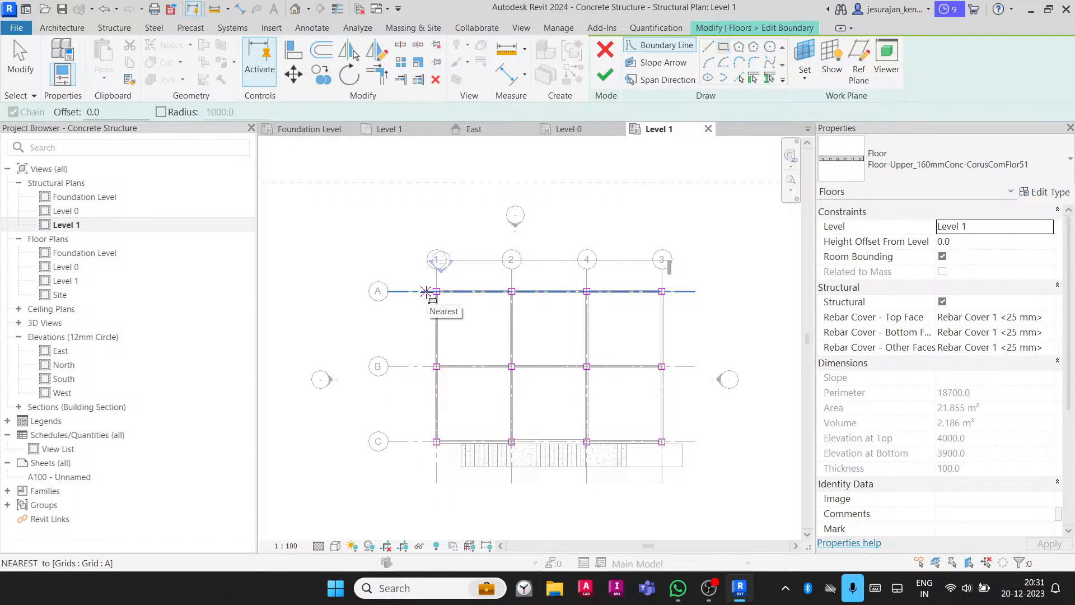
pyautogui.press('Escape')
pyautogui.scroll(2, 430, 305)
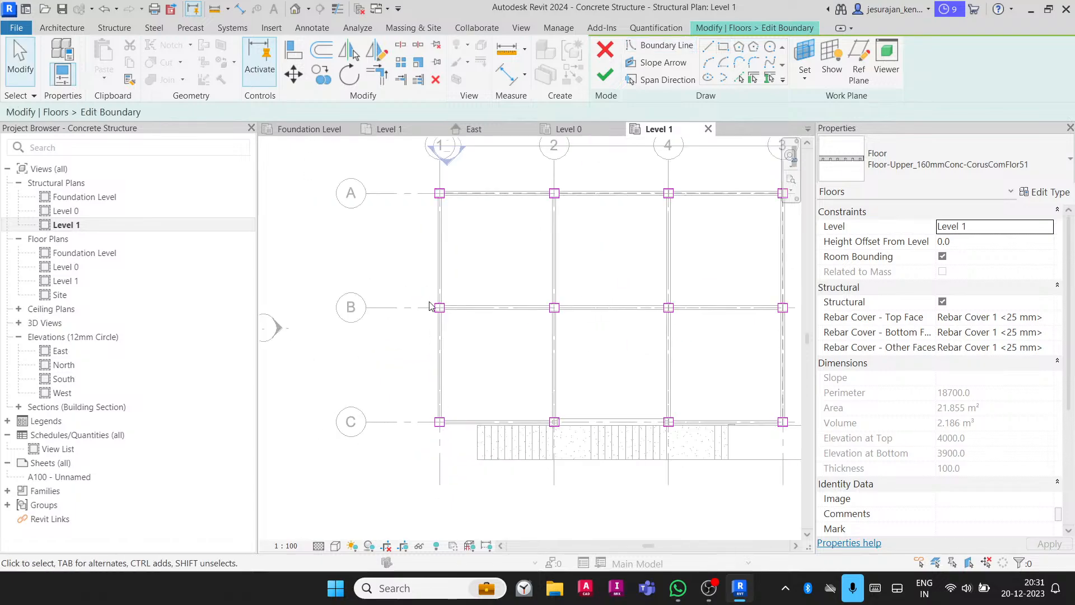
# - Try to delete the outer edge of the column rectangle at grid B1 from the floor sketch
pyautogui.click(435, 308)
pyautogui.press('Delete')
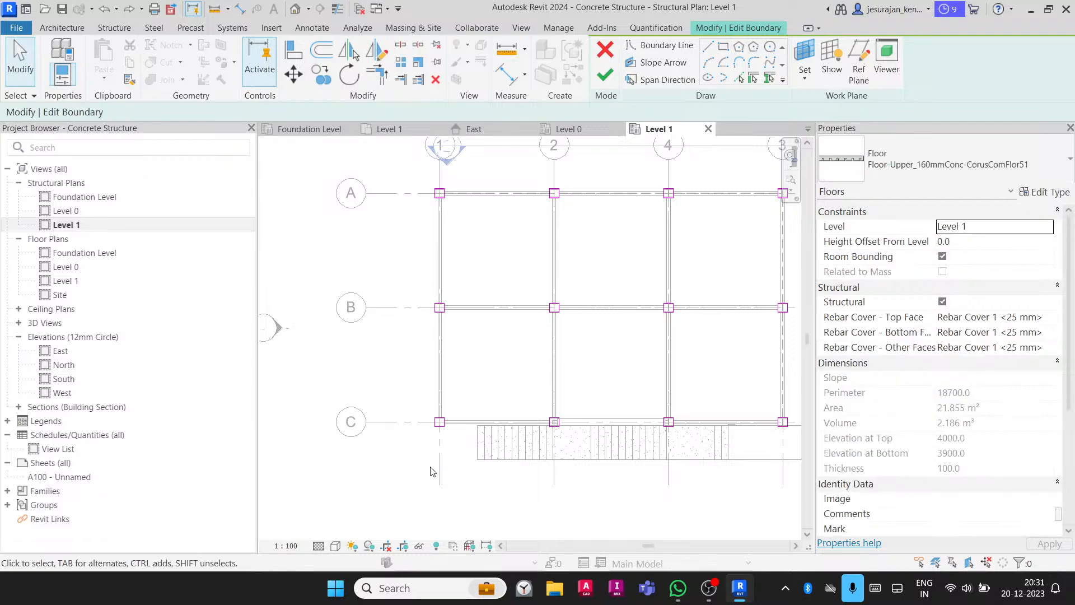
pyautogui.scroll(2, 431, 467)
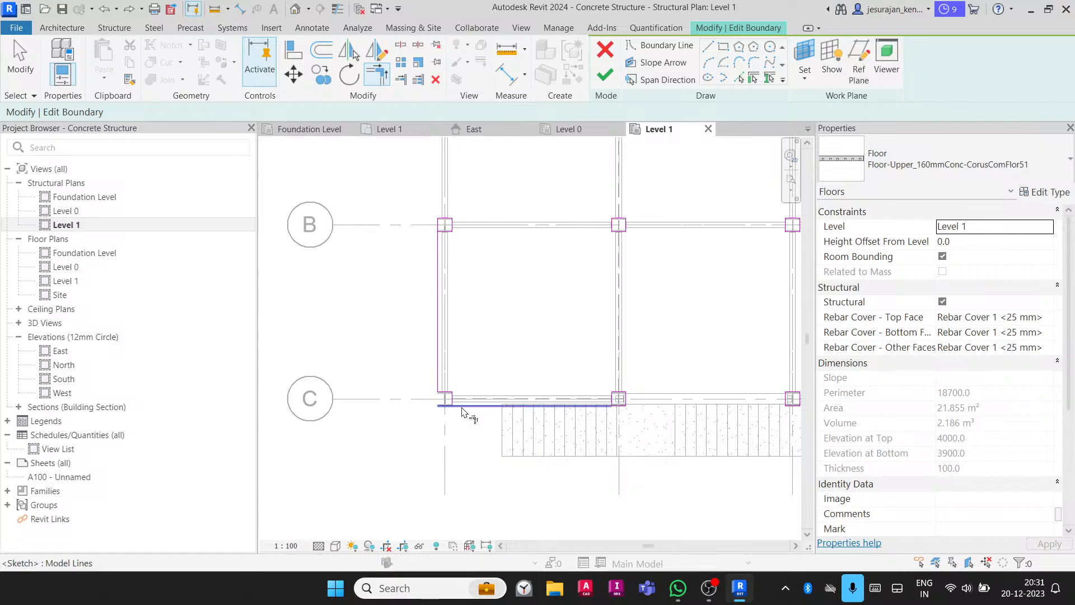
# - Extend the outer floor boundary edge along grid C between the column rectangles at grids 2 and 4
pyautogui.moveTo(503, 405); pyautogui.dragTo(469, 409, button='middle')
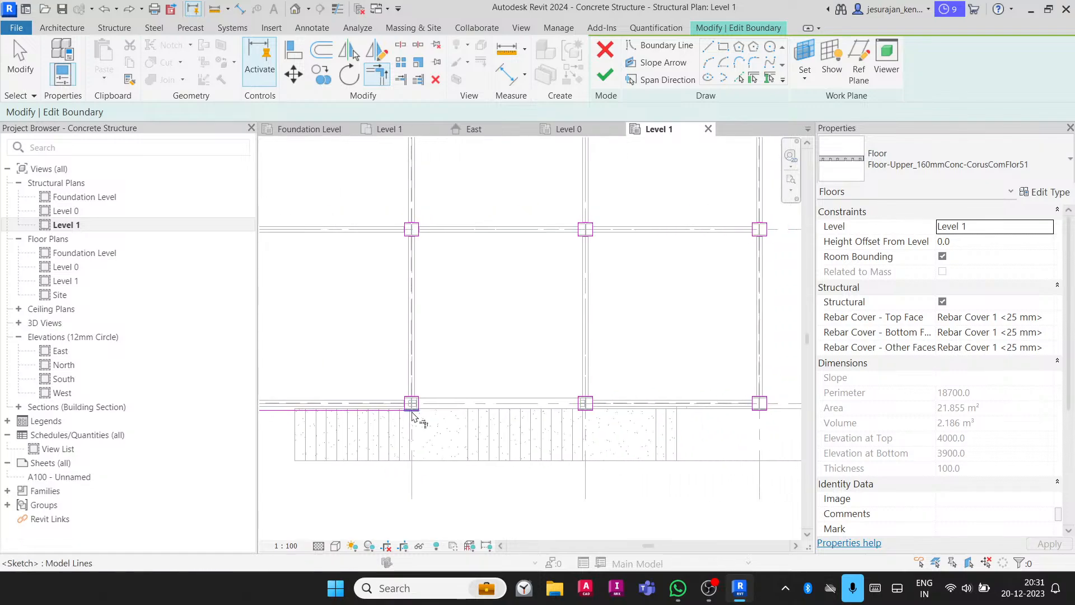
pyautogui.scroll(2, 411, 413)
pyautogui.click(662, 408)
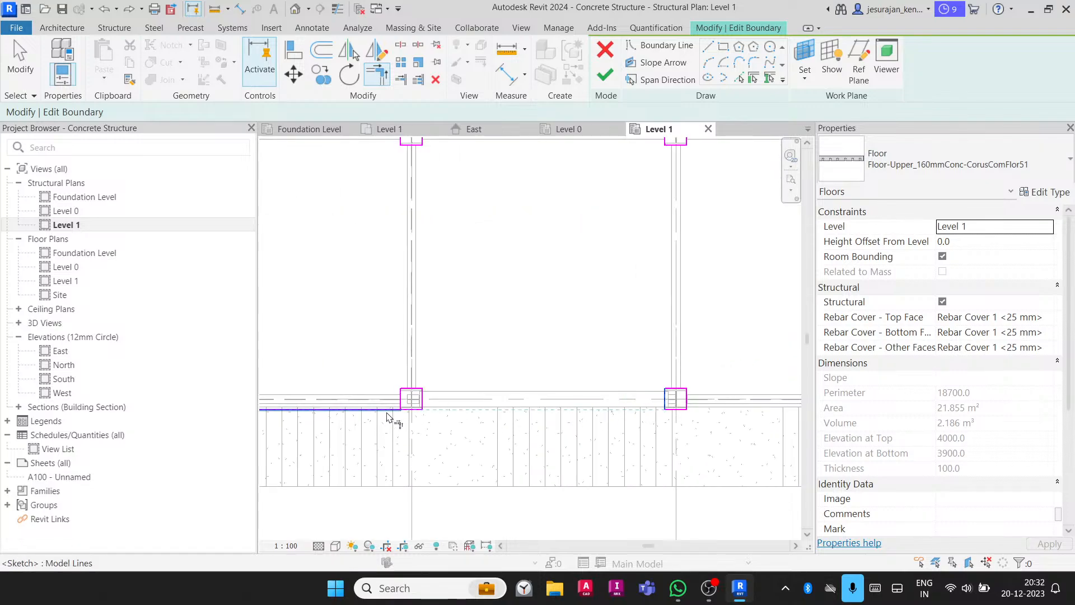
pyautogui.click(423, 405)
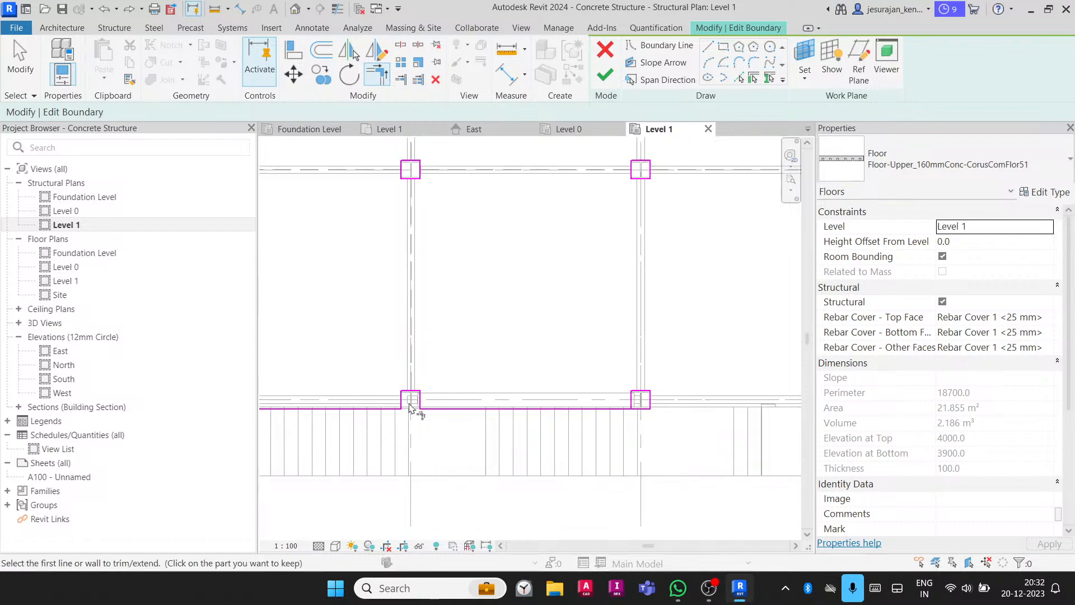
# - Extend the outer floor boundary edge along grid C between grids 4 and 3, trimming it at the C4 column rectangle
pyautogui.scroll(-2, 438, 412)
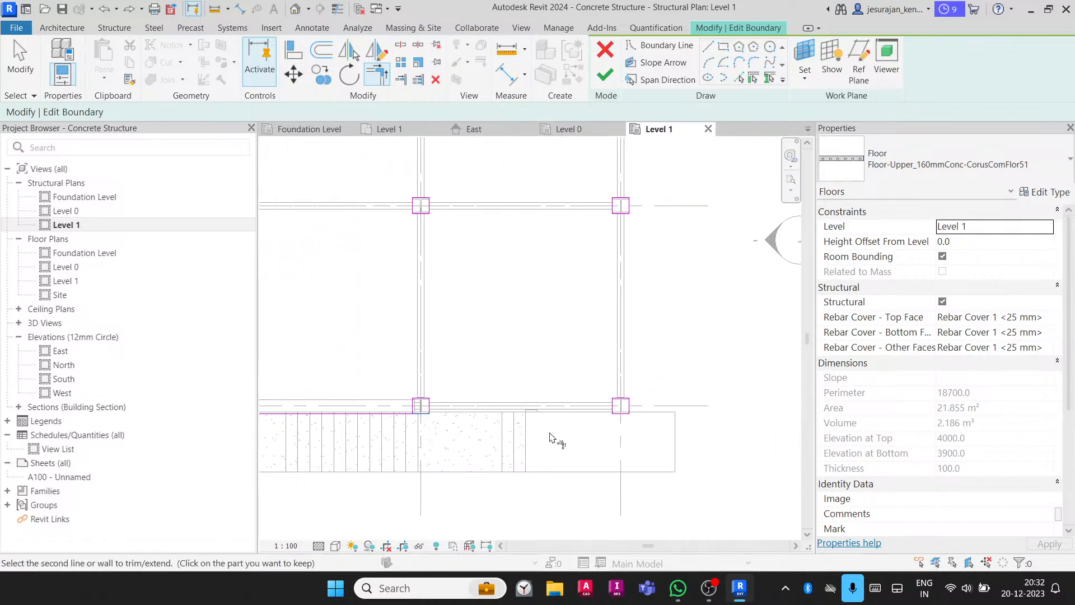
pyautogui.scroll(3, 444, 403)
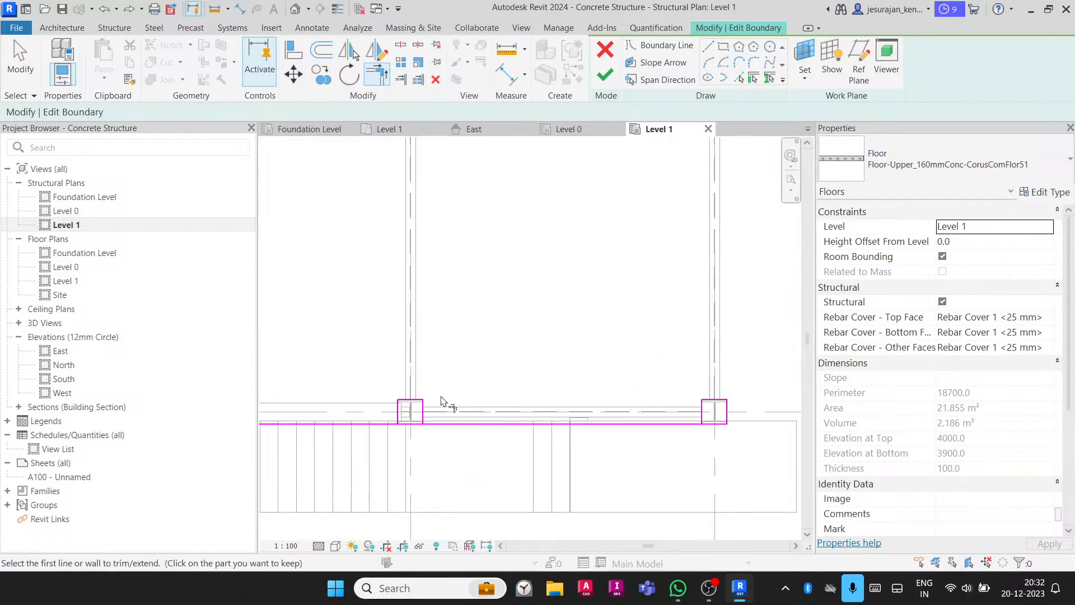
pyautogui.click(421, 414)
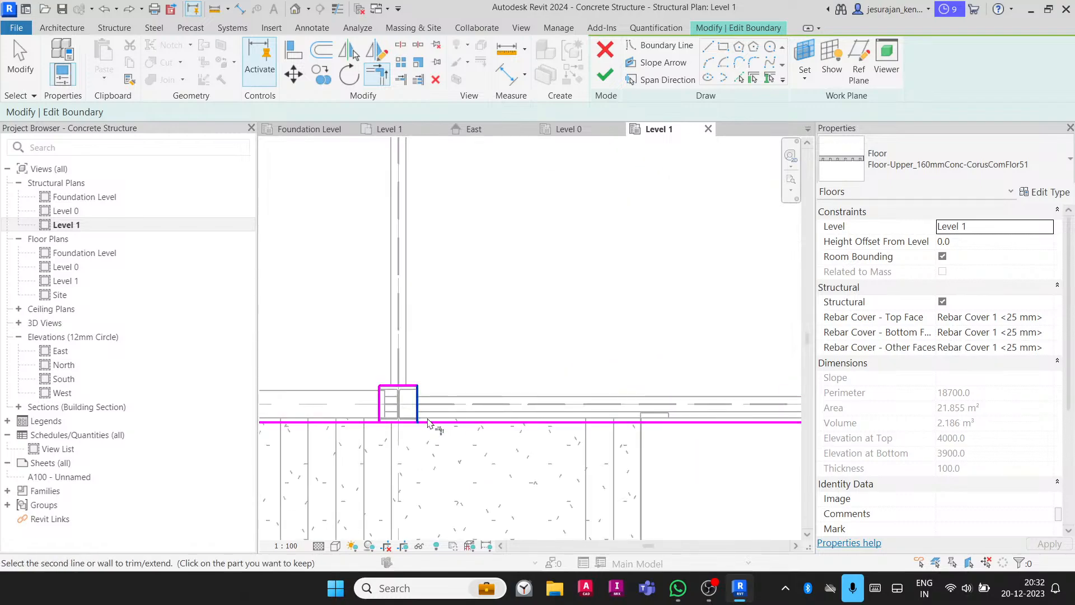
pyautogui.click(430, 421)
pyautogui.scroll(-1, 383, 379)
pyautogui.moveTo(711, 383); pyautogui.dragTo(580, 459, button='middle')
pyautogui.scroll(-1, 581, 455)
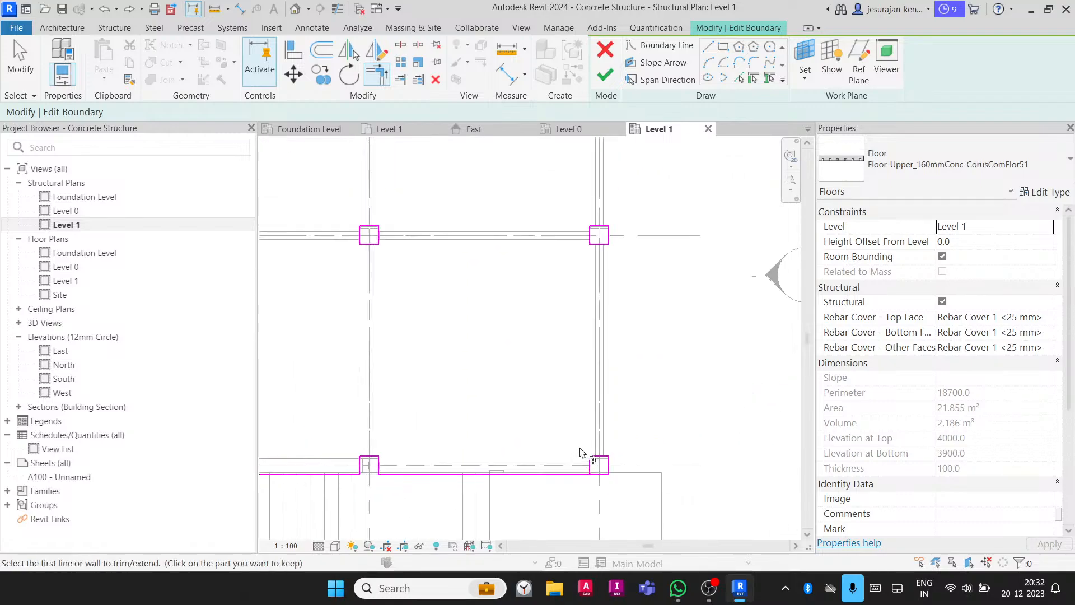
pyautogui.press('Escape')
pyautogui.click(599, 475)
pyautogui.press('Escape')
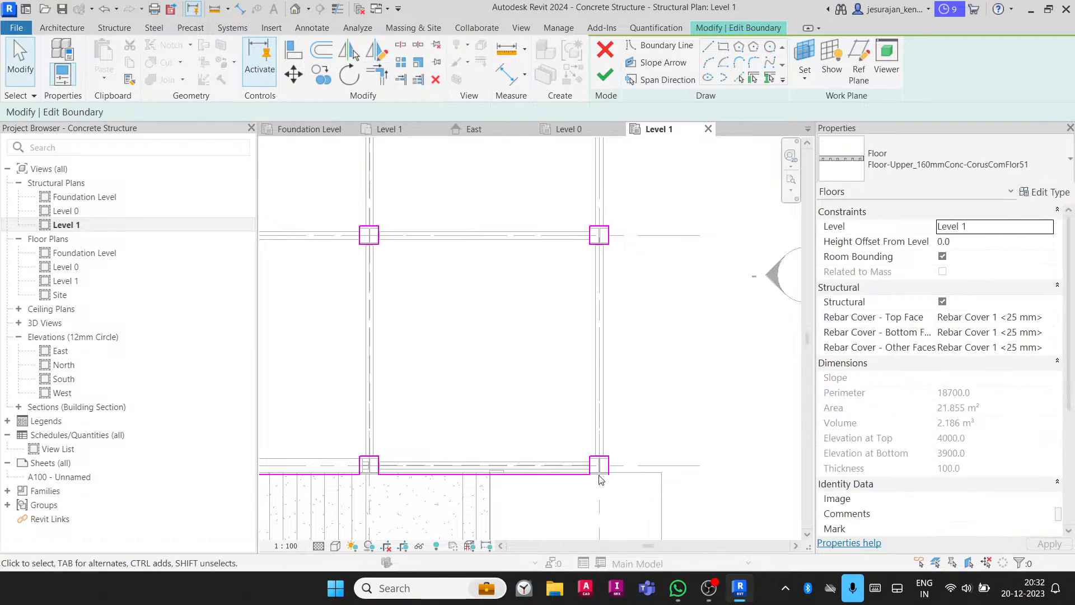
# - Extend the outer boundary edge along grid 3 between grids C and B, trimming it to the inner edge of the C3 column rectangle
pyautogui.press('a')
pyautogui.press('l')
pyautogui.click(599, 243)
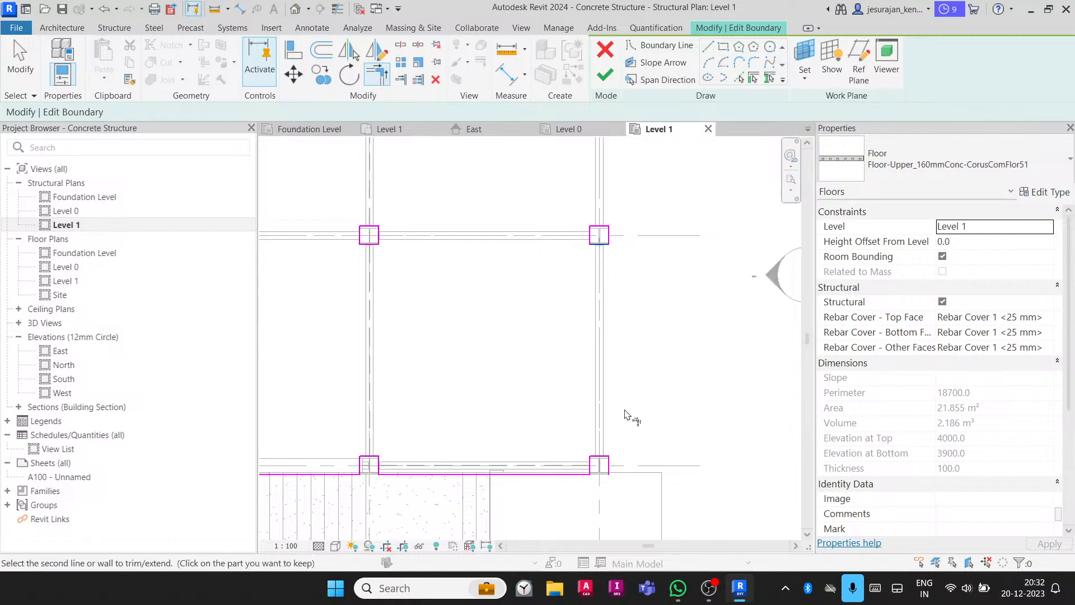
pyautogui.click(611, 469)
pyautogui.press('t')
pyautogui.press('r')
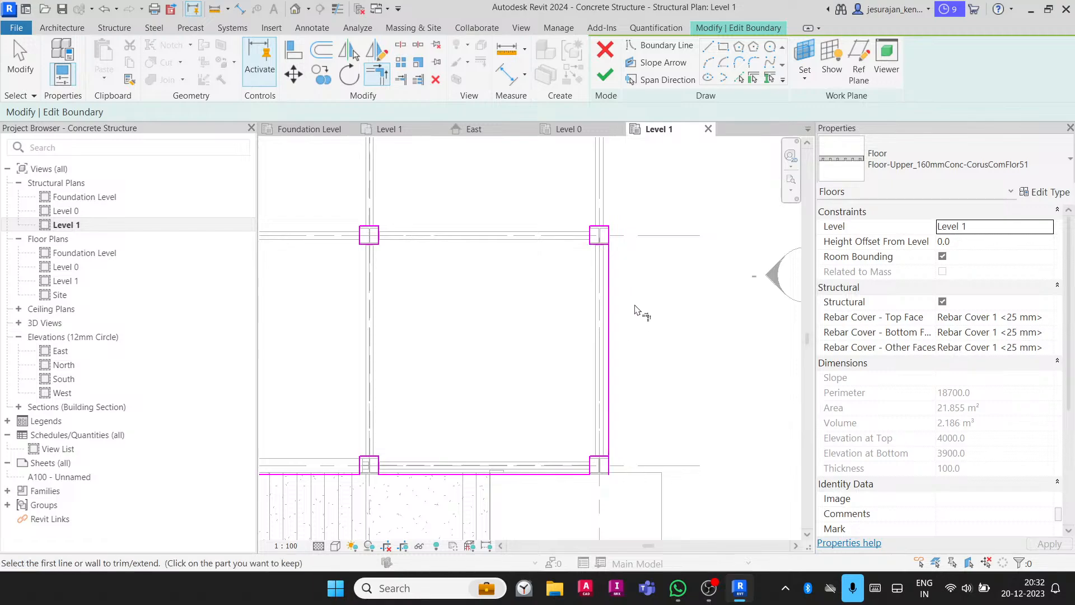
pyautogui.click(609, 444)
pyautogui.click(603, 456)
# - Extend the outer boundary edges along grid 3 between grids B and A, and along grid A between grids 3 and 4
pyautogui.moveTo(627, 193); pyautogui.dragTo(611, 402, button='middle')
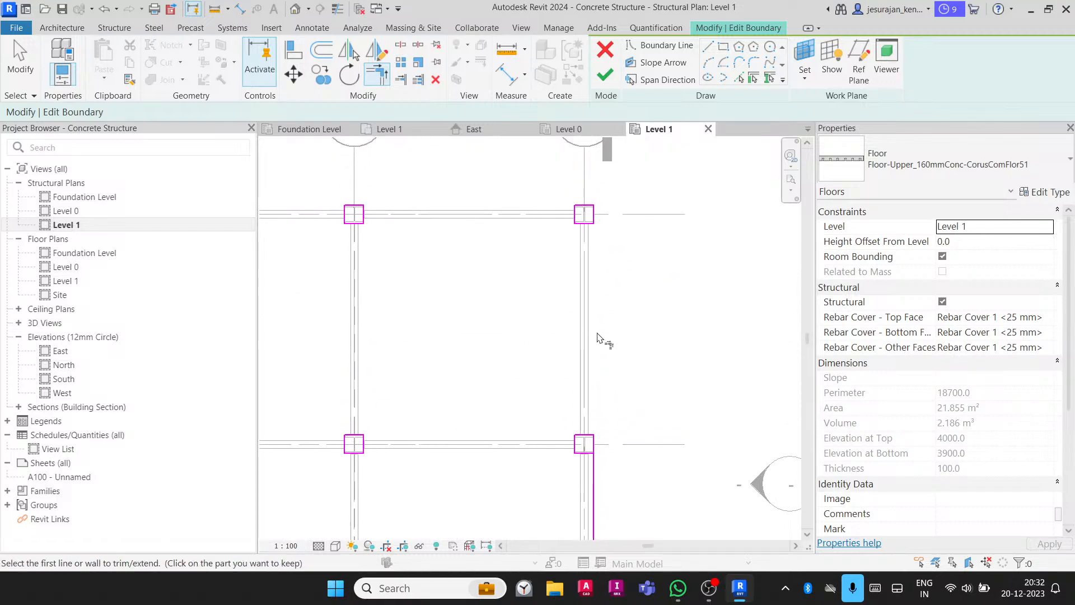
pyautogui.click(588, 221)
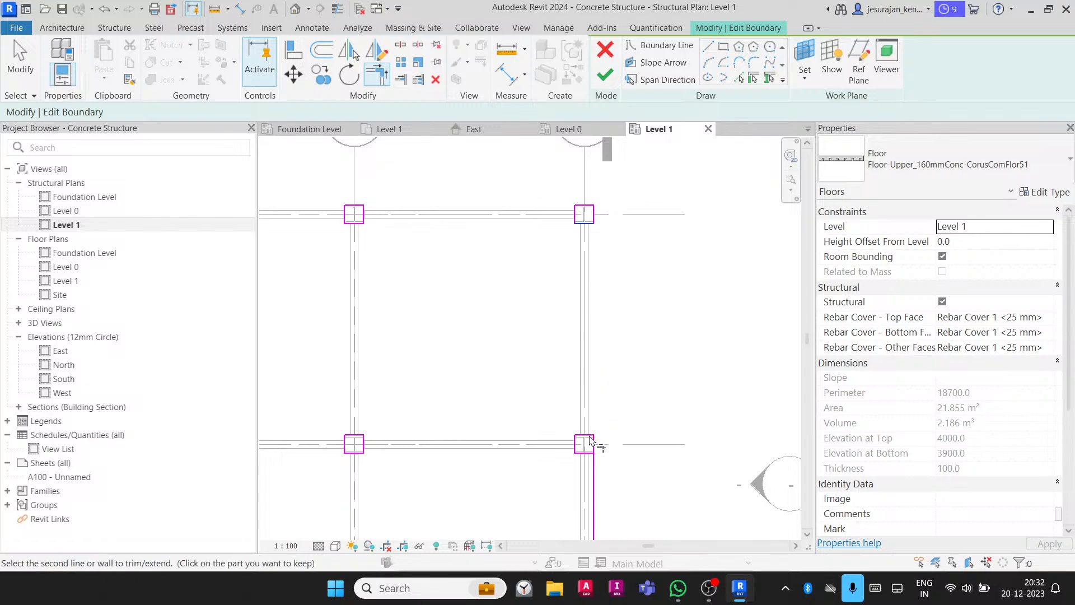
pyautogui.click(593, 445)
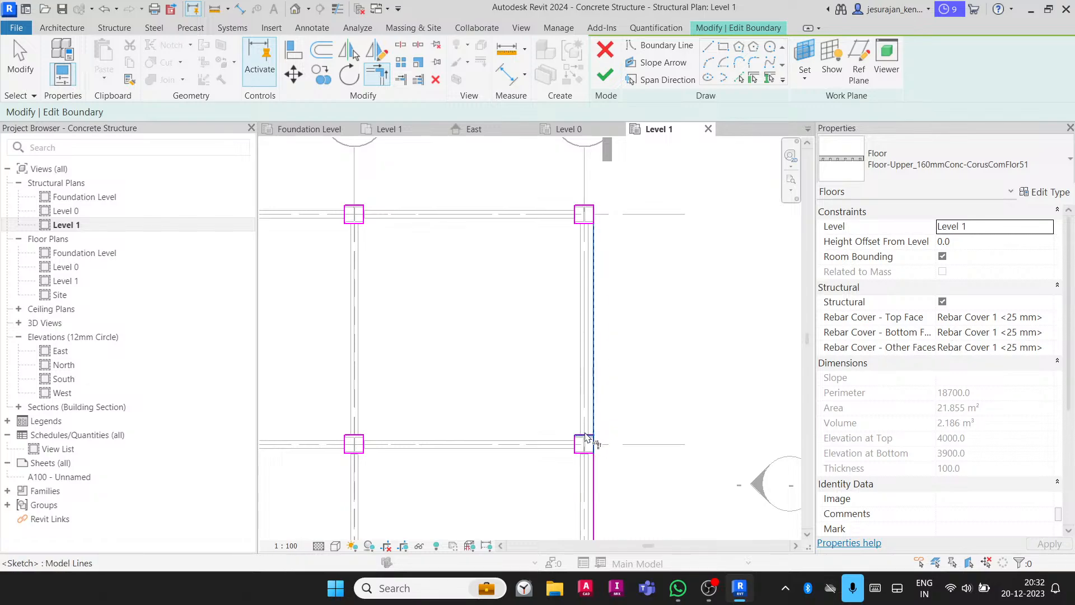
pyautogui.moveTo(600, 307); pyautogui.dragTo(636, 448, button='middle')
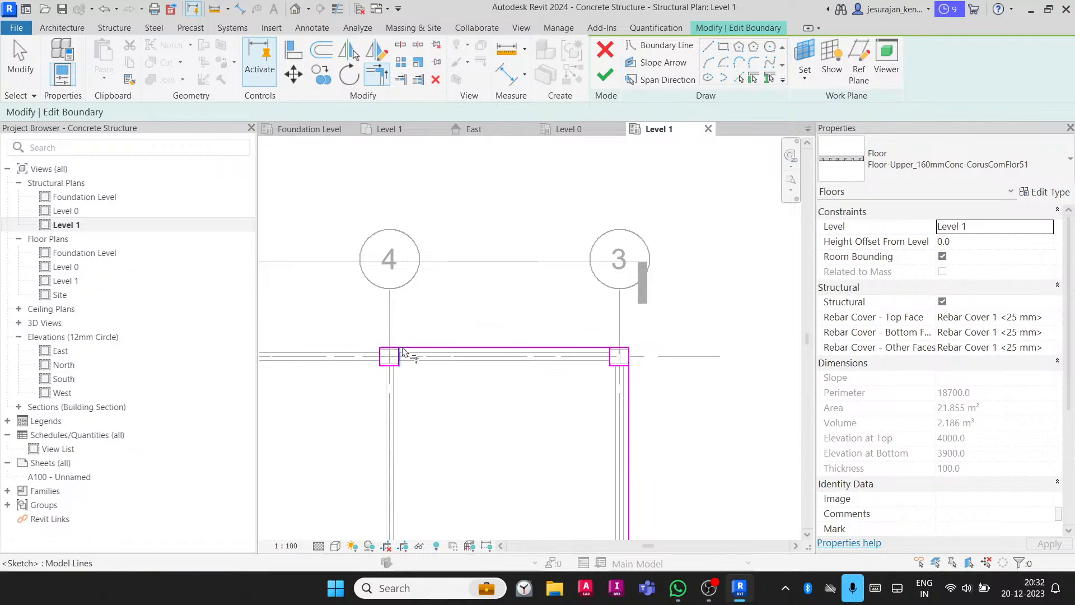
pyautogui.press('Escape')
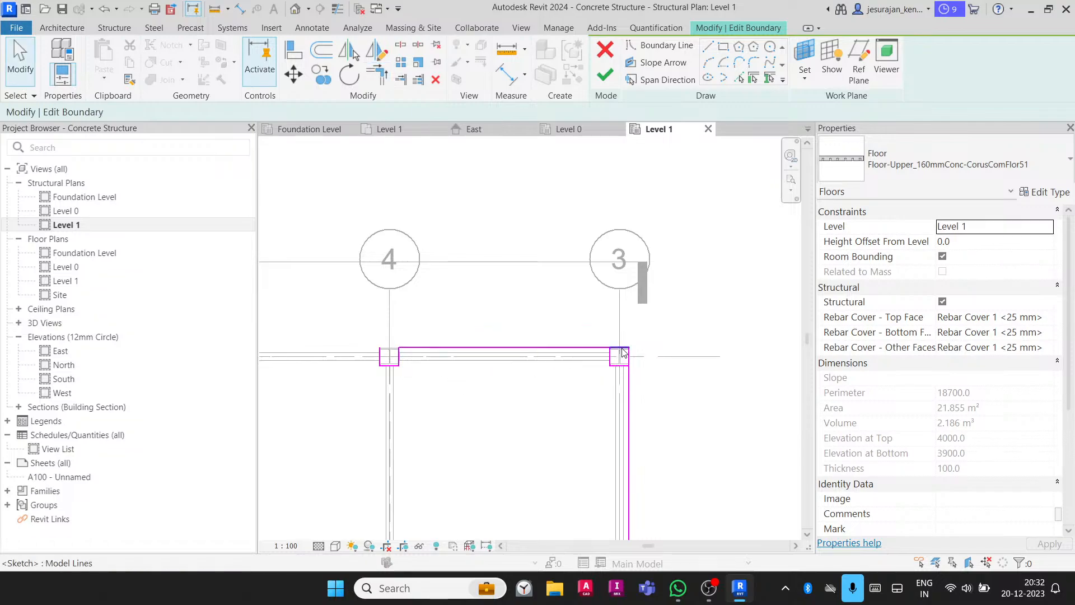
# - Delete the two outer edges of the column rectangle at grid A3
pyautogui.click(621, 348)
pyautogui.press('Delete')
pyautogui.click(629, 358)
pyautogui.press('Delete')
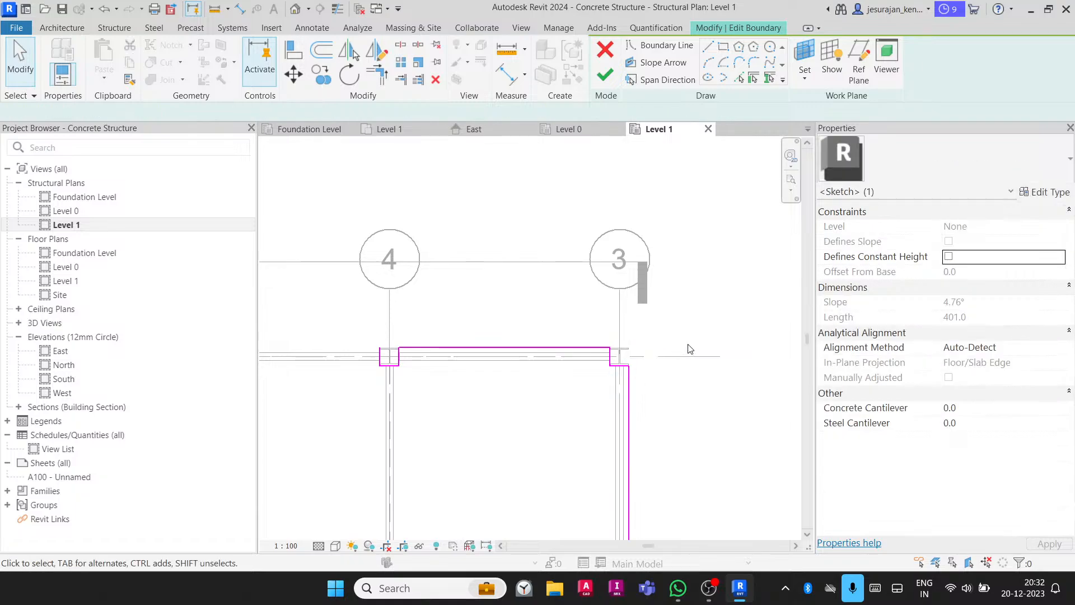
# - Extend the outer boundary edge along grid A between the column rectangles at grids 2 and 4 with Trim/Extend to Corner
pyautogui.scroll(-3, 689, 347)
pyautogui.moveTo(471, 377)
pyautogui.mouseDown(button='middle')
pyautogui.moveTo(622, 370)
pyautogui.moveTo(614, 363)
pyautogui.mouseUp(button='middle')
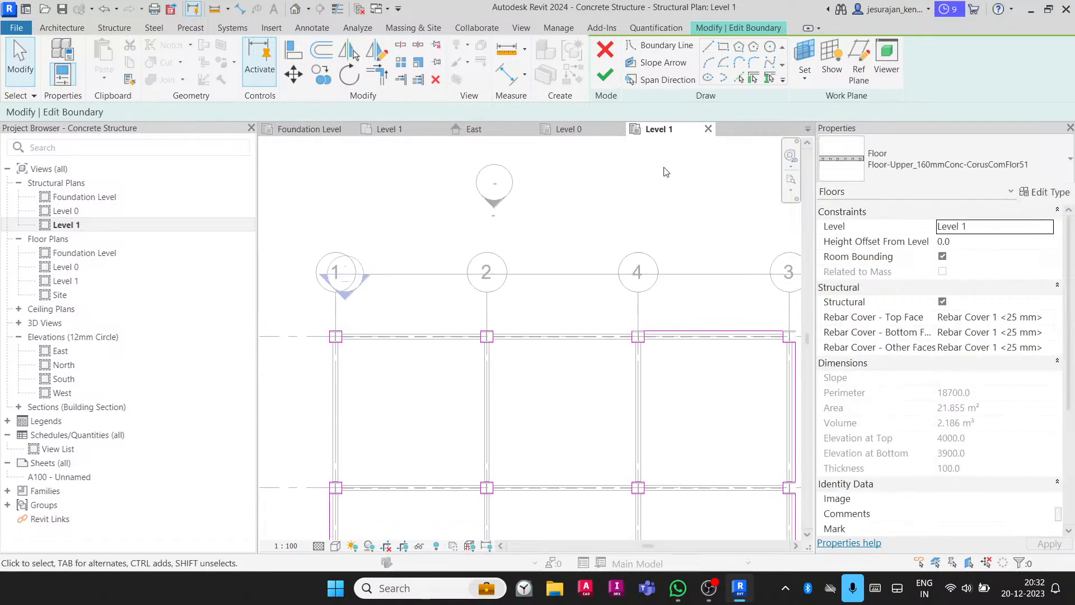
pyautogui.press('t')
pyautogui.press('r')
pyautogui.scroll(3, 636, 336)
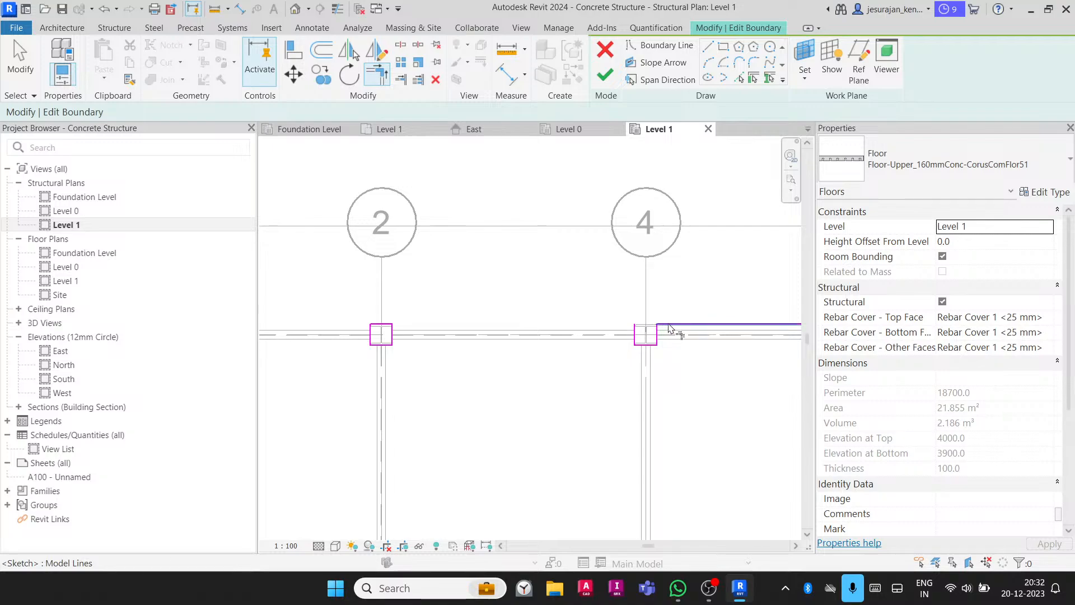
pyautogui.click(385, 324)
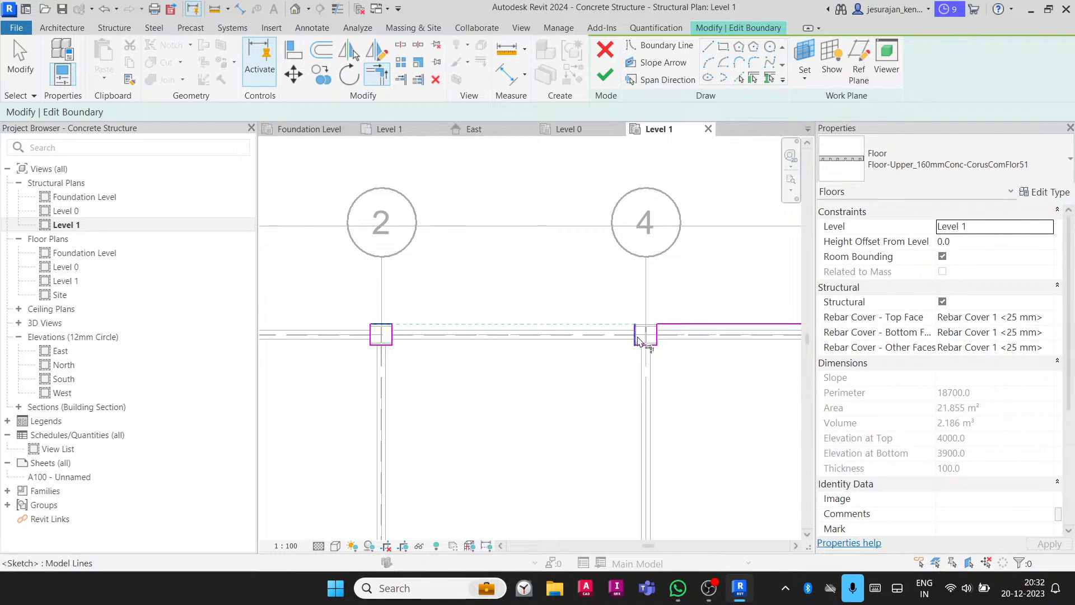
pyautogui.click(394, 332)
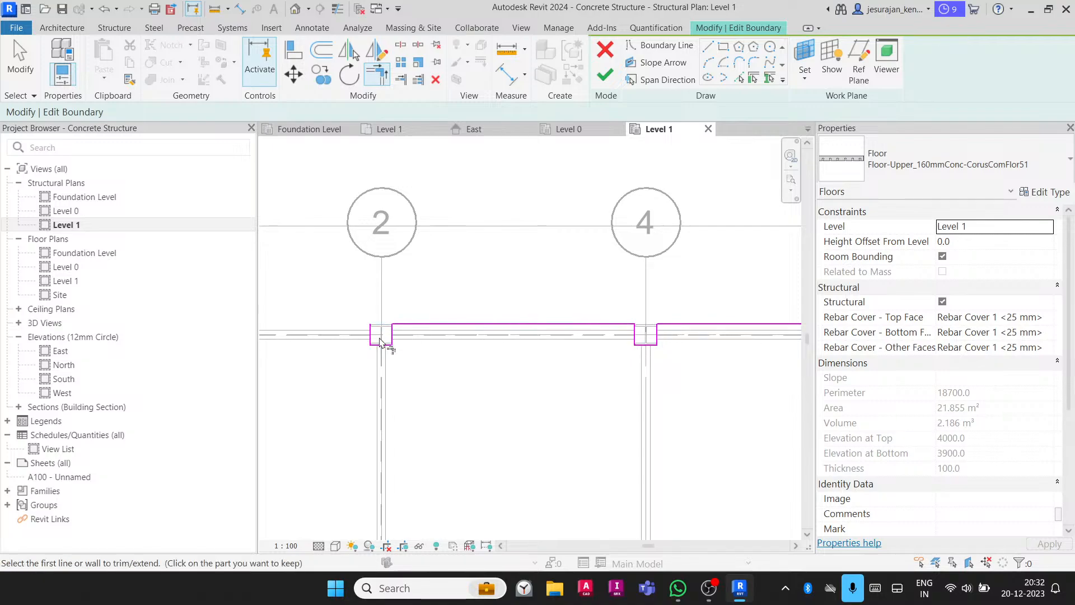
# - Extend the outer boundary edge along grid A between the column rectangles at grids 1 and 2
pyautogui.moveTo(318, 341); pyautogui.dragTo(538, 332, button='middle')
pyautogui.click(335, 315)
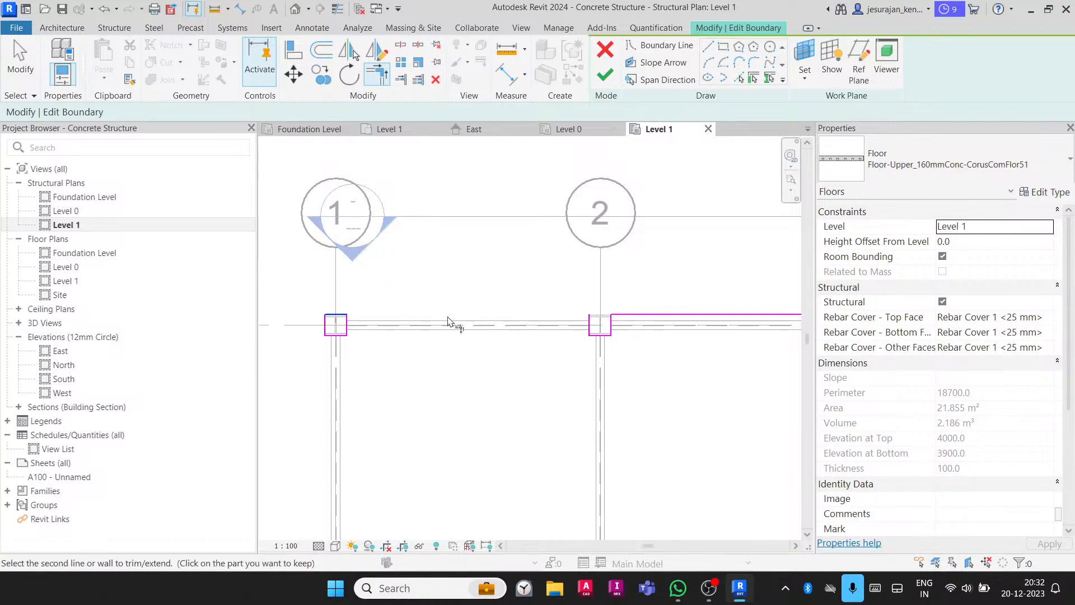
pyautogui.click(603, 327)
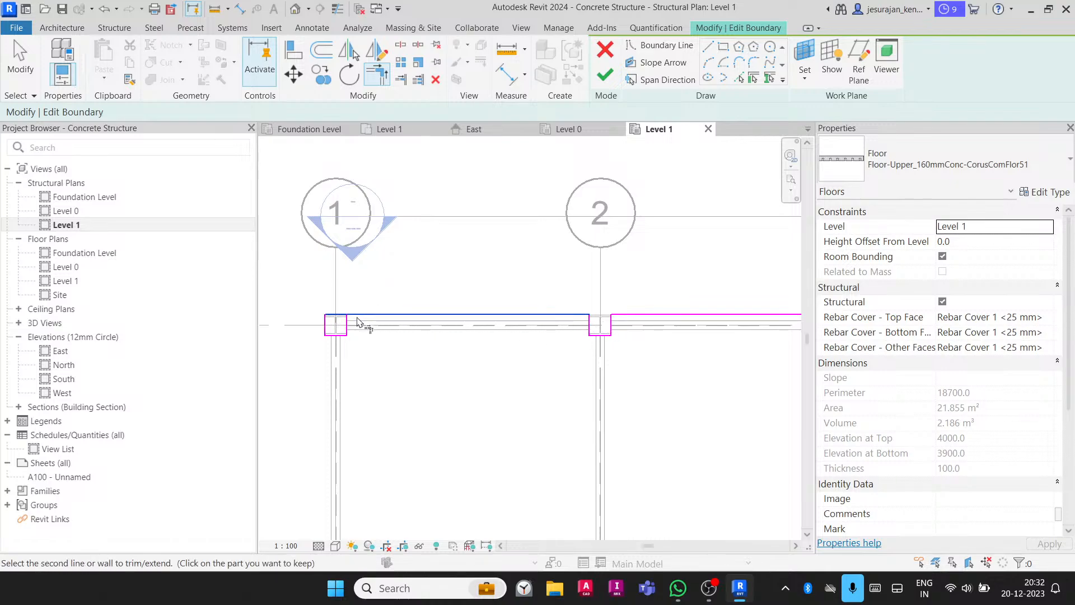
pyautogui.scroll(-3, 370, 336)
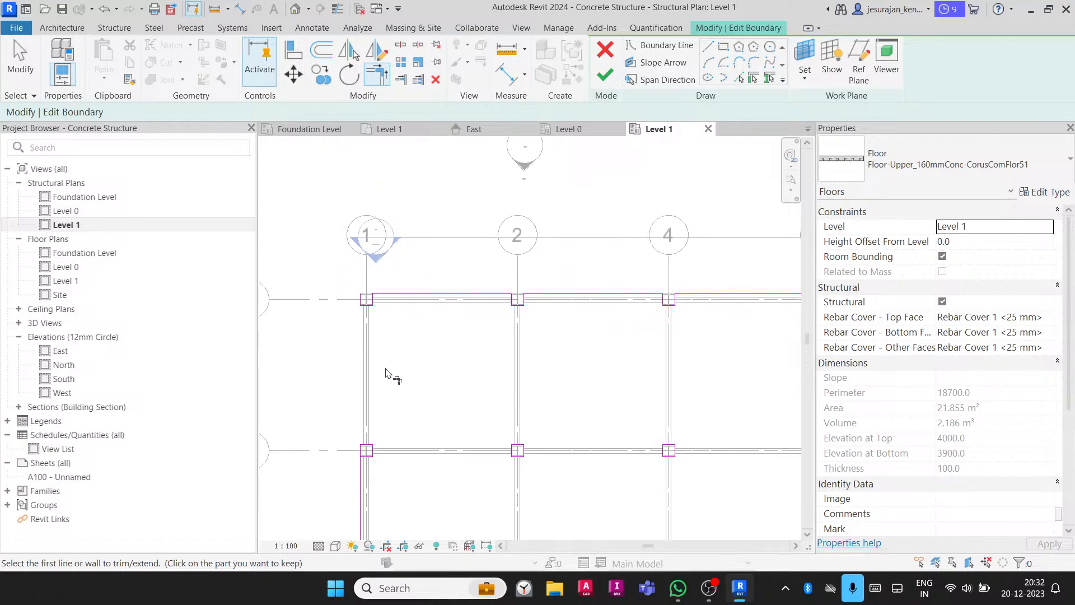
# - Extend the outer boundary edge along grid 1 between grids A and B and delete the outer edge of the B1 column rectangle
pyautogui.click(368, 450)
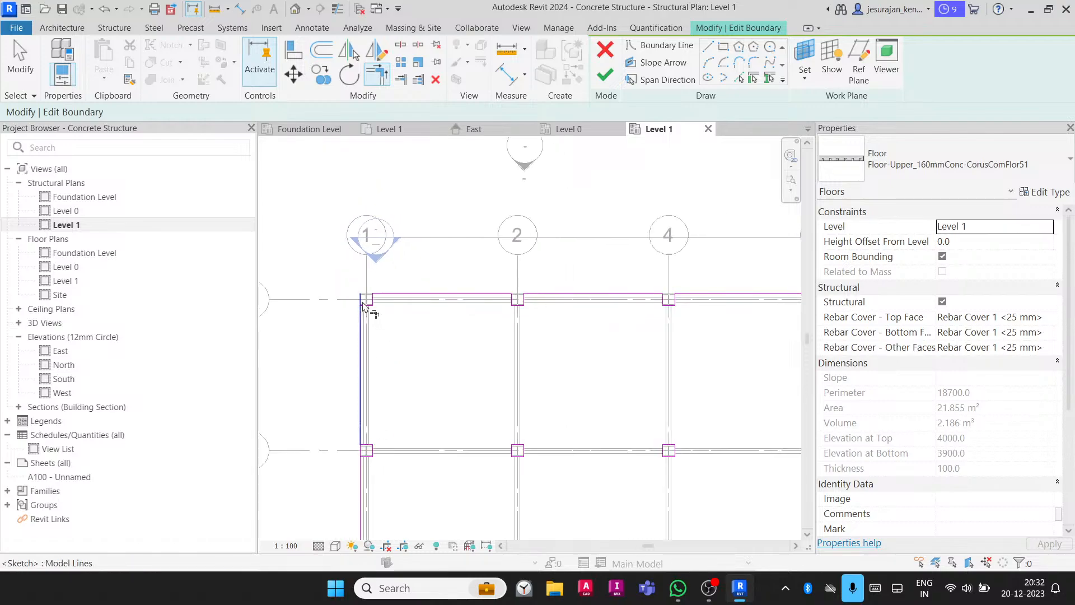
pyautogui.moveTo(363, 365); pyautogui.dragTo(434, 302, button='middle')
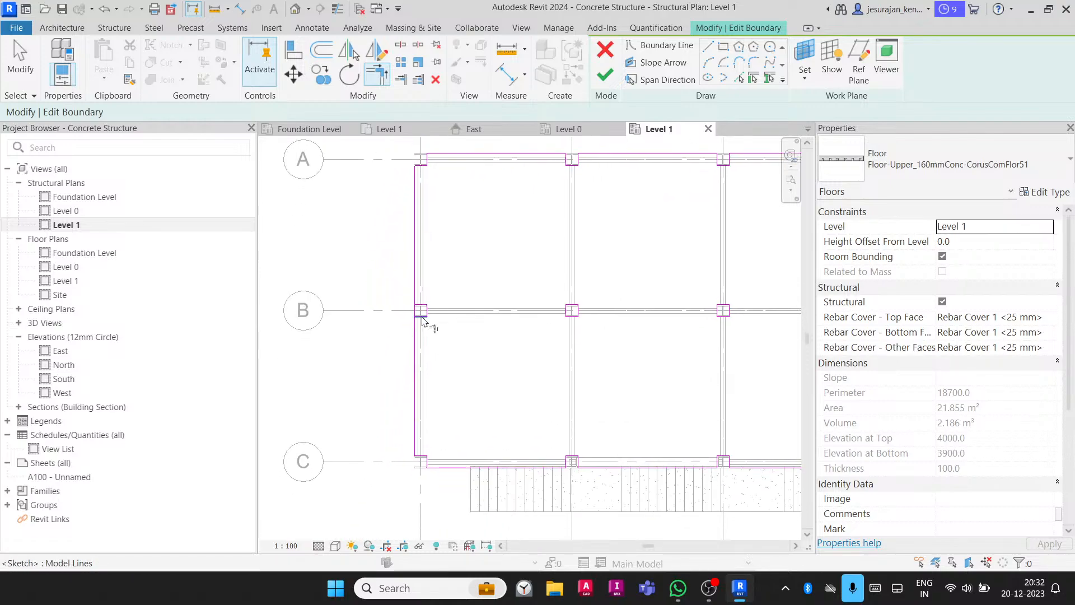
pyautogui.scroll(4, 421, 318)
pyautogui.press('Escape')
pyautogui.click(414, 301)
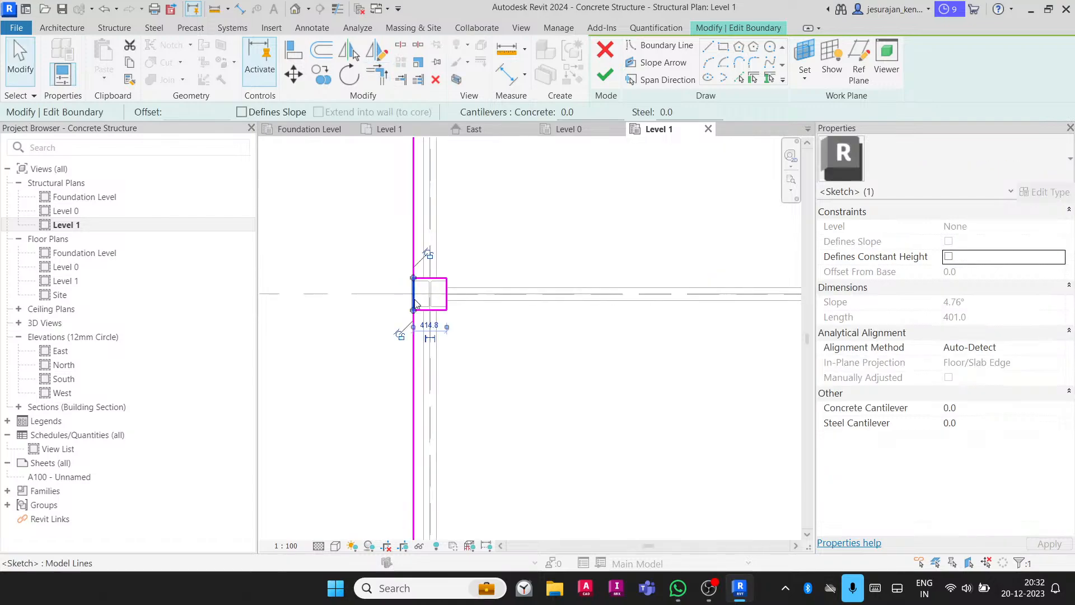
pyautogui.press('Delete')
pyautogui.scroll(-3, 370, 291)
pyautogui.scroll(-4, 370, 295)
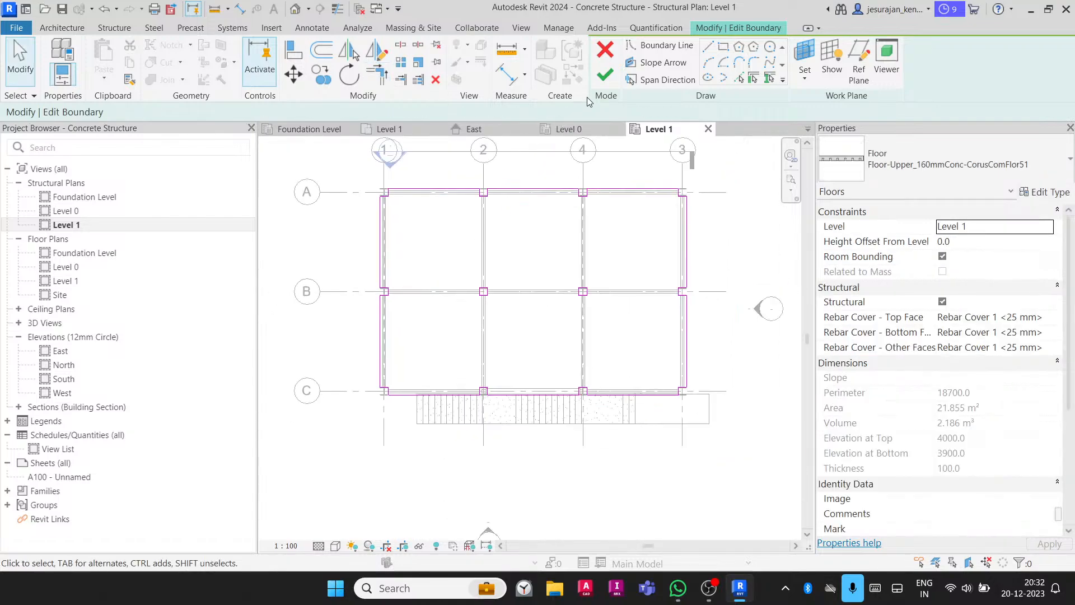
# - Try to finish the floor boundary sketch, then continue editing it
pyautogui.click(605, 76)
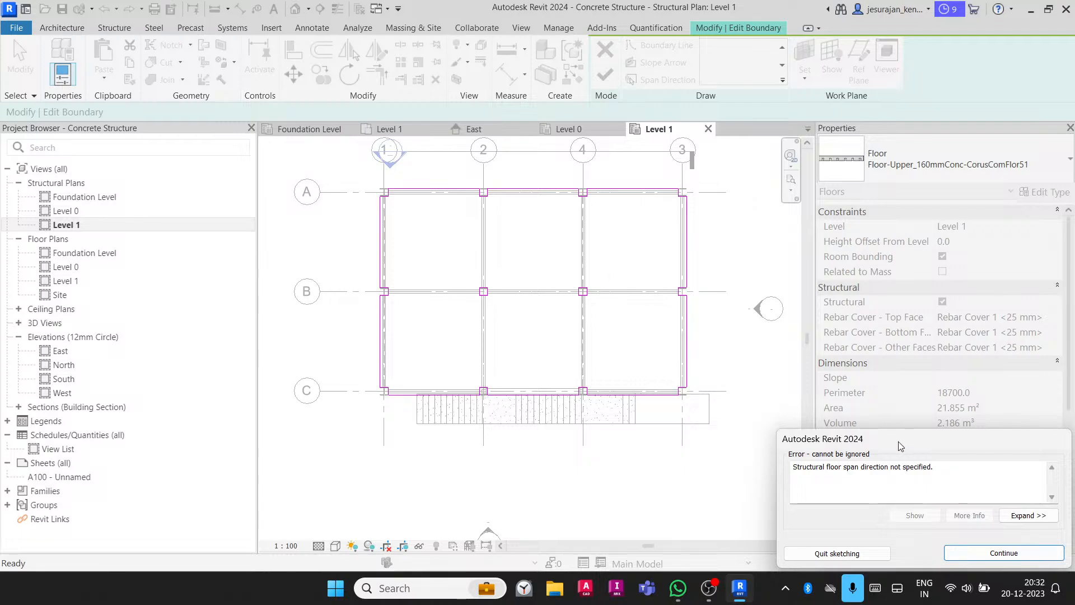
pyautogui.moveTo(899, 446); pyautogui.dragTo(789, 387)
pyautogui.click(918, 496)
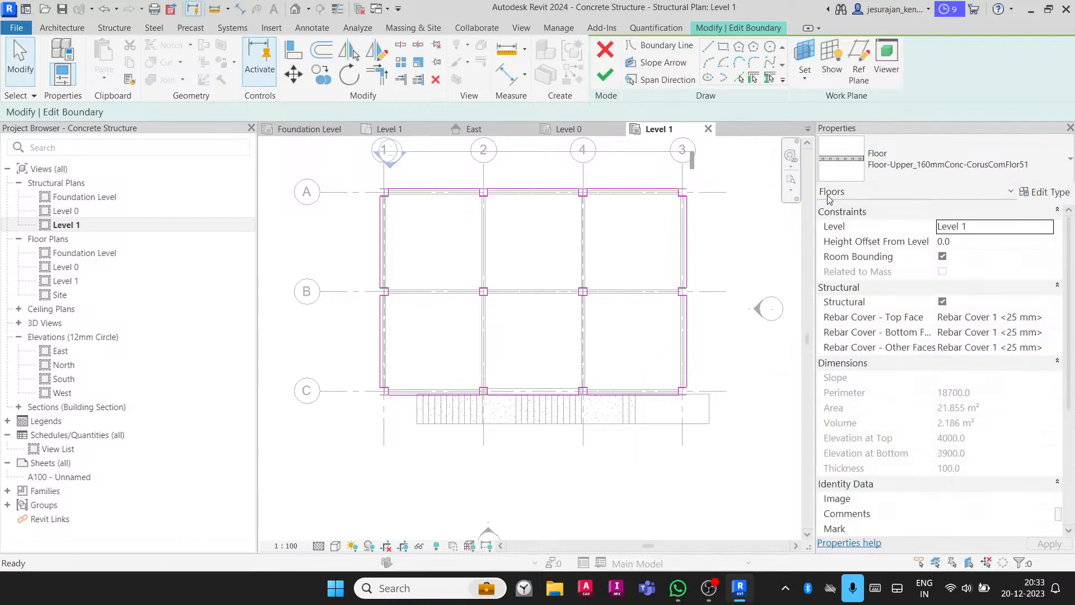
# - Set the floor's span direction from the grid 3 boundary edge between grids A and B, and finish the boundary sketch
pyautogui.click(658, 81)
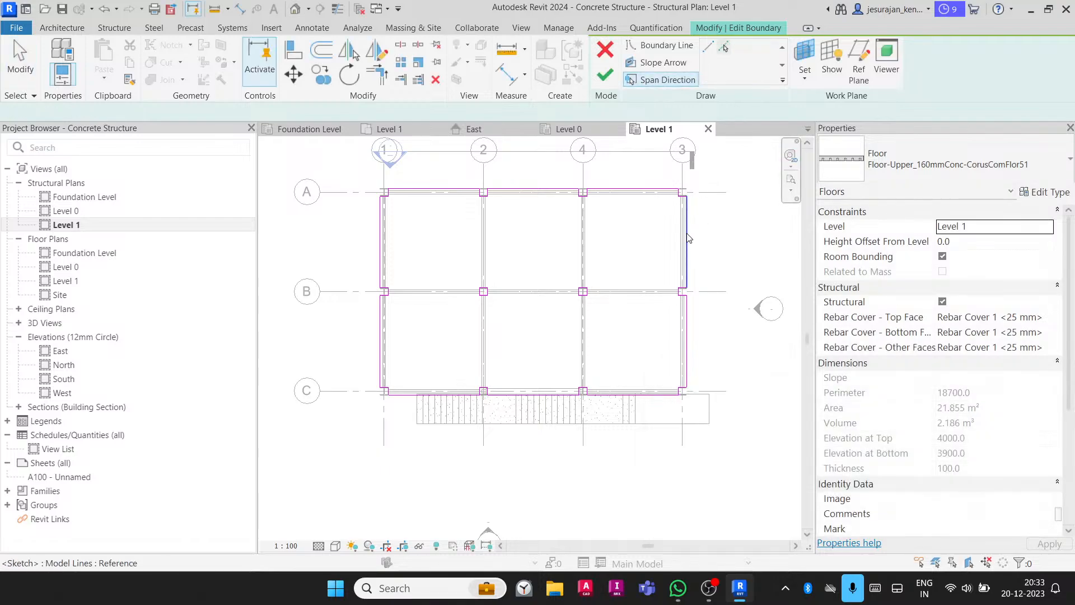
pyautogui.click(604, 75)
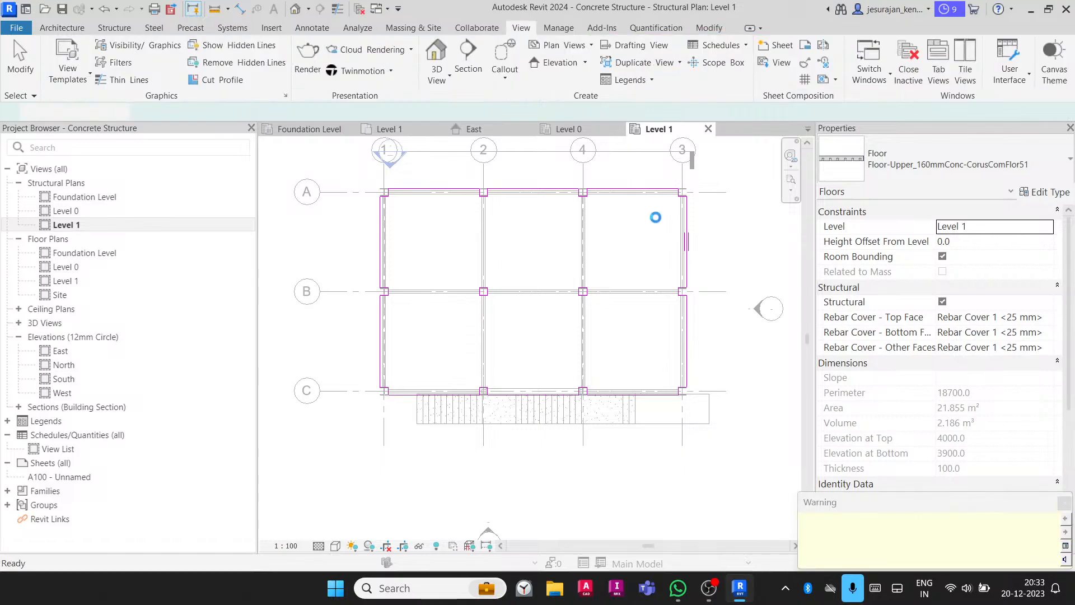
pyautogui.click(663, 225)
pyautogui.scroll(-2, 637, 334)
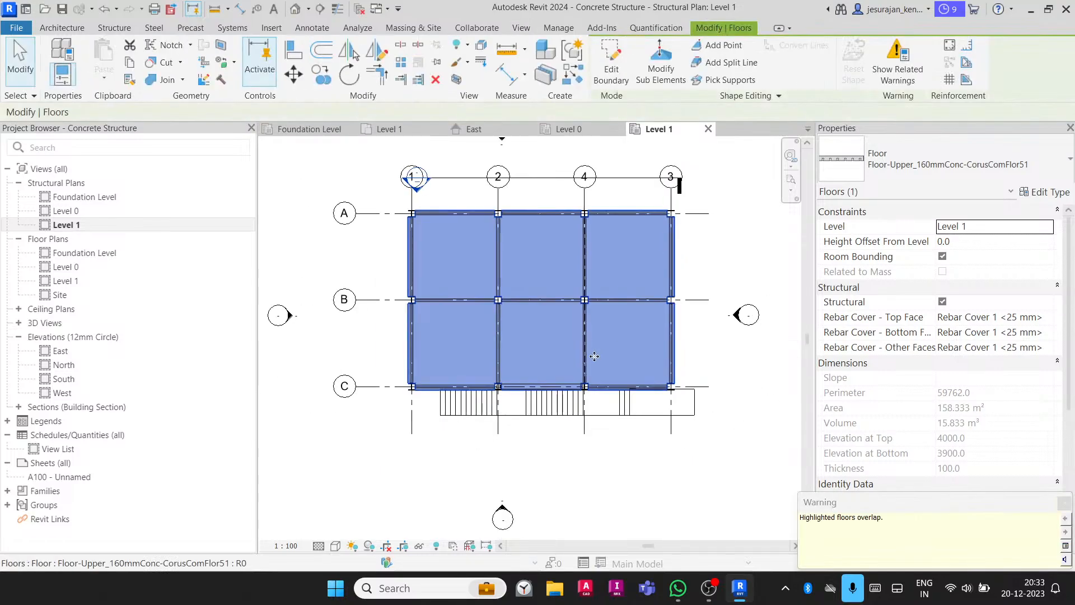
# - Open the default 3D view and examine how the new Level 1 floor fits around the corner columns
pyautogui.click(521, 28)
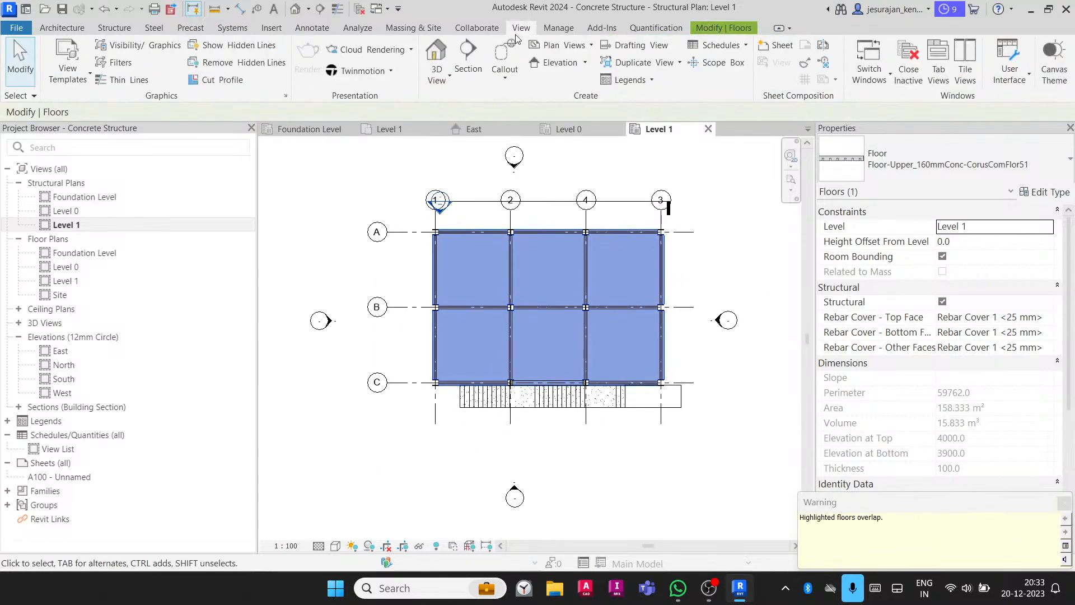
pyautogui.click(436, 52)
pyautogui.keyDown('shift'); pyautogui.moveTo(553, 294); pyautogui.dragTo(409, 364, button='middle'); pyautogui.keyUp('shift')
pyautogui.scroll(5, 365, 312)
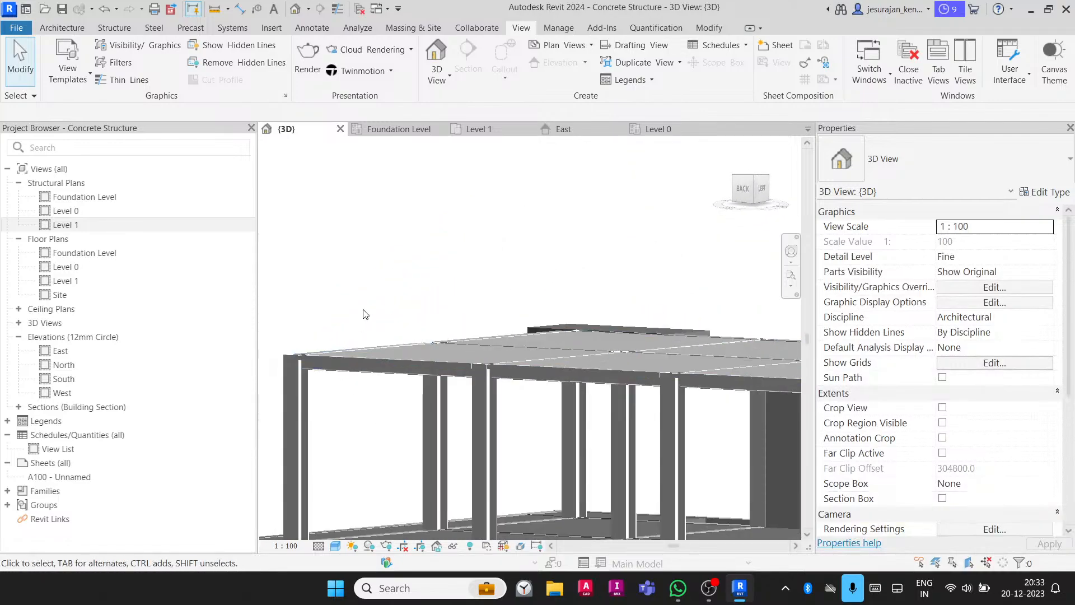
pyautogui.scroll(3, 326, 305)
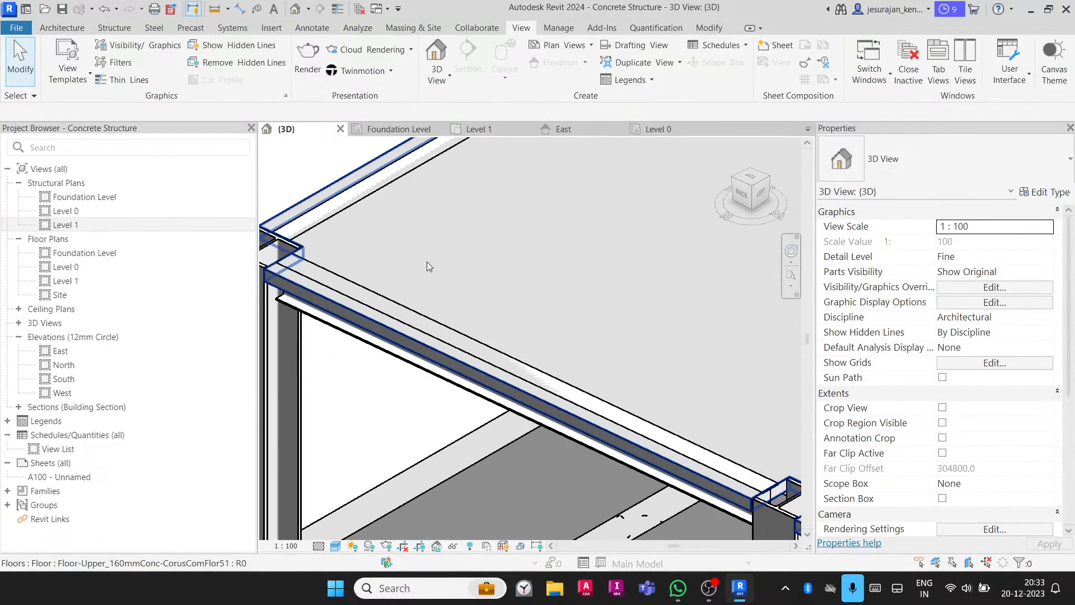
pyautogui.click(401, 357)
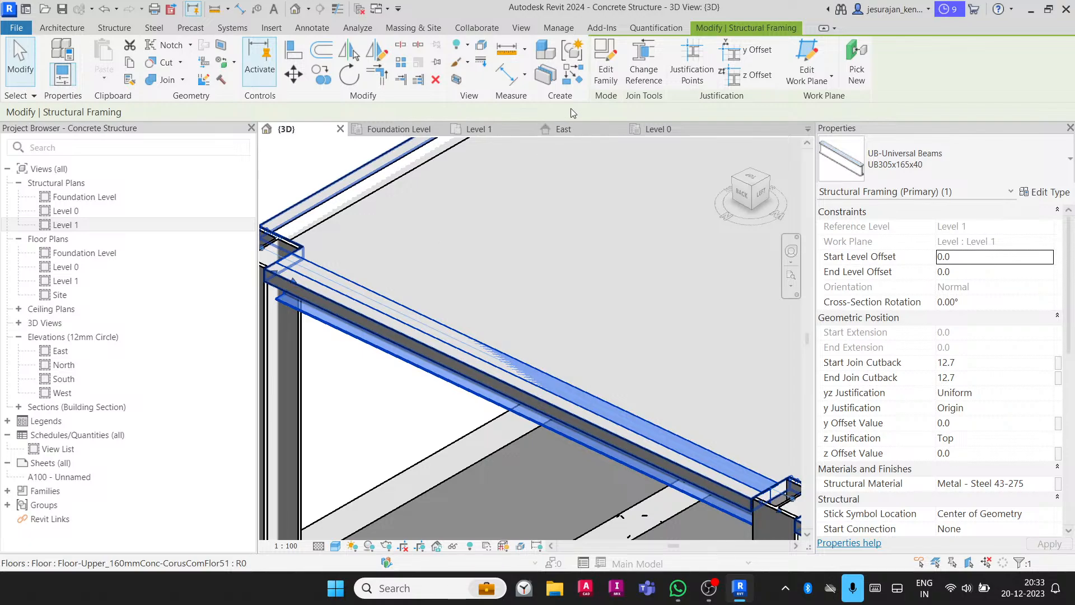
pyautogui.click(643, 66)
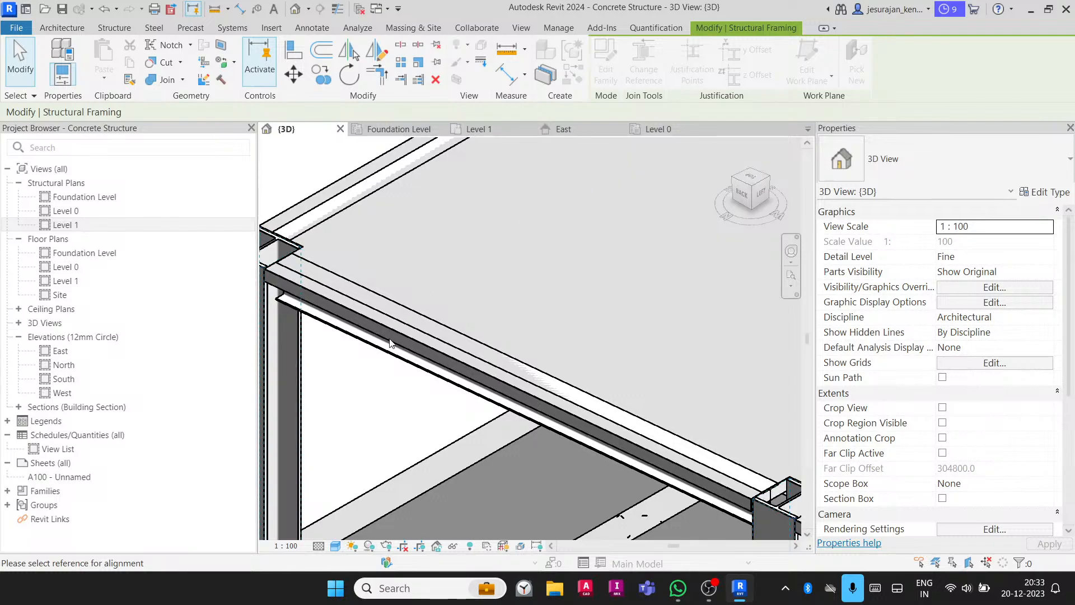
pyautogui.scroll(-2, 457, 278)
pyautogui.scroll(-2, 457, 278)
pyautogui.moveTo(429, 344)
pyautogui.keyDown('shift'); pyautogui.mouseDown(button='middle')
pyautogui.moveTo(432, 267)
pyautogui.moveTo(430, 336)
pyautogui.mouseUp(button='middle'); pyautogui.keyUp('shift')
pyautogui.scroll(5, 387, 268)
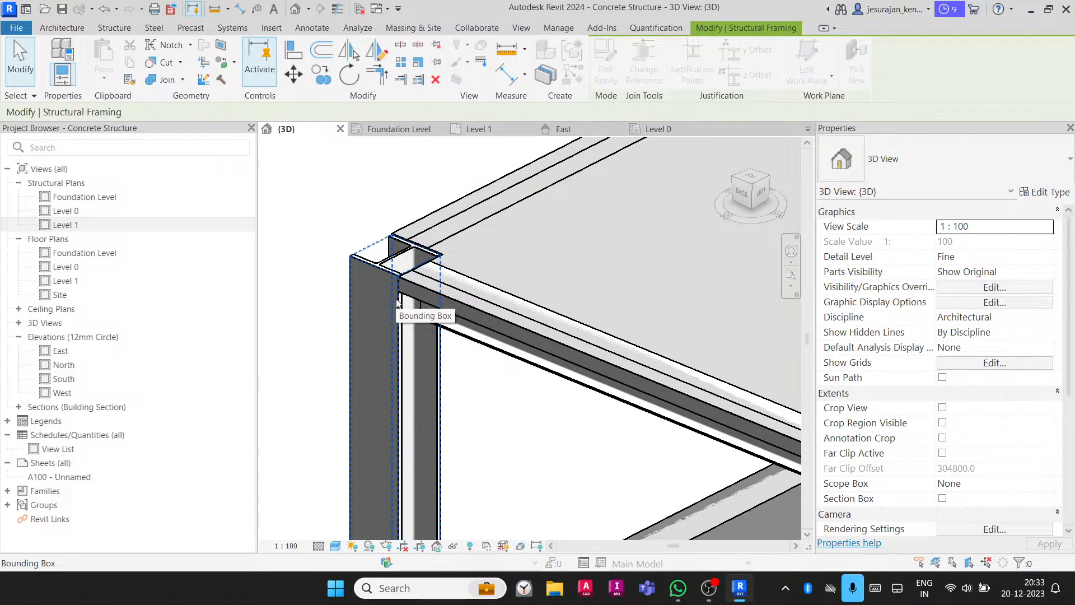
pyautogui.scroll(-2, 398, 302)
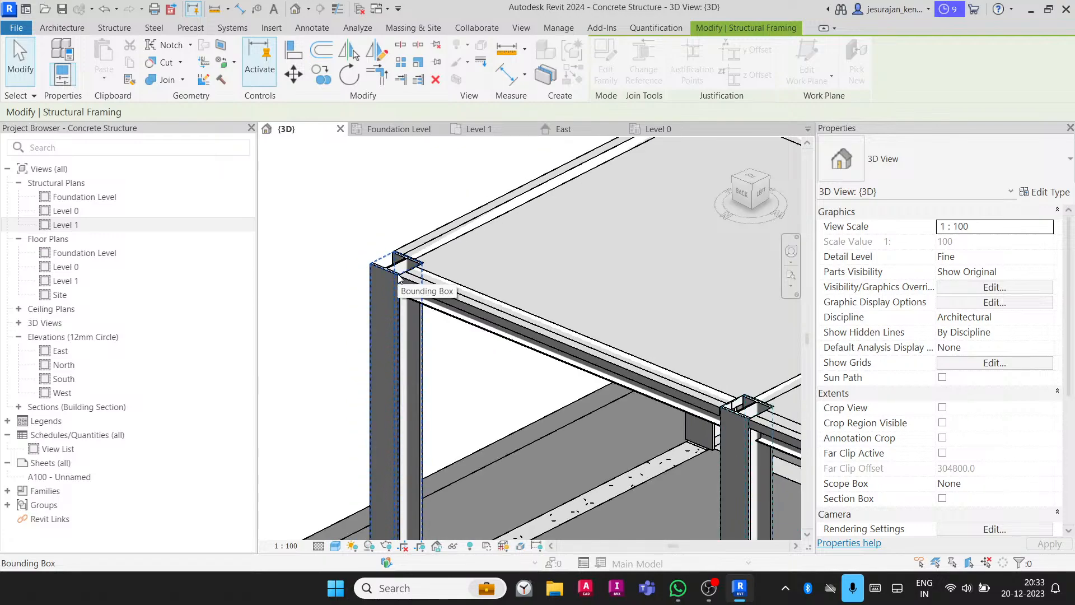
pyautogui.press('Escape')
pyautogui.scroll(3, 453, 317)
pyautogui.scroll(-4, 479, 296)
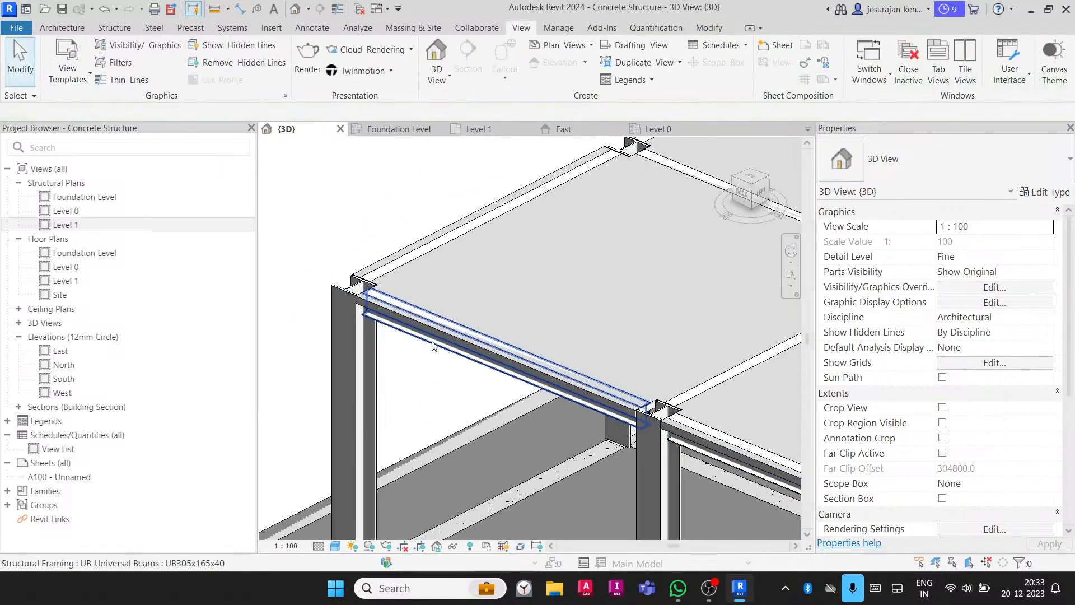
# - Check the thickness of the Level 1 metal deck floor in its type properties
pyautogui.click(433, 345)
pyautogui.scroll(-3, 416, 294)
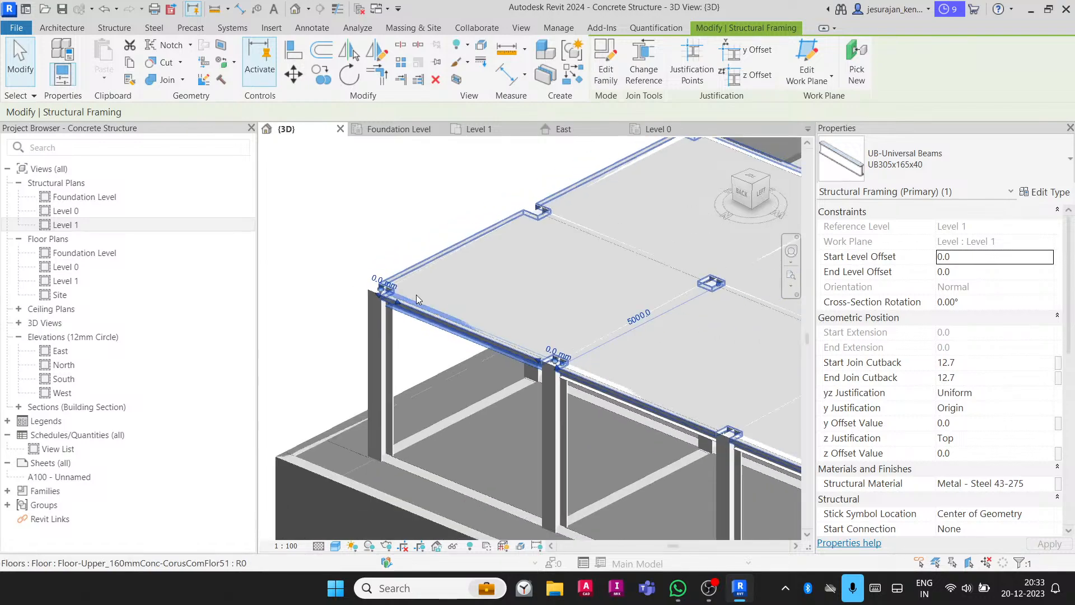
pyautogui.click(503, 288)
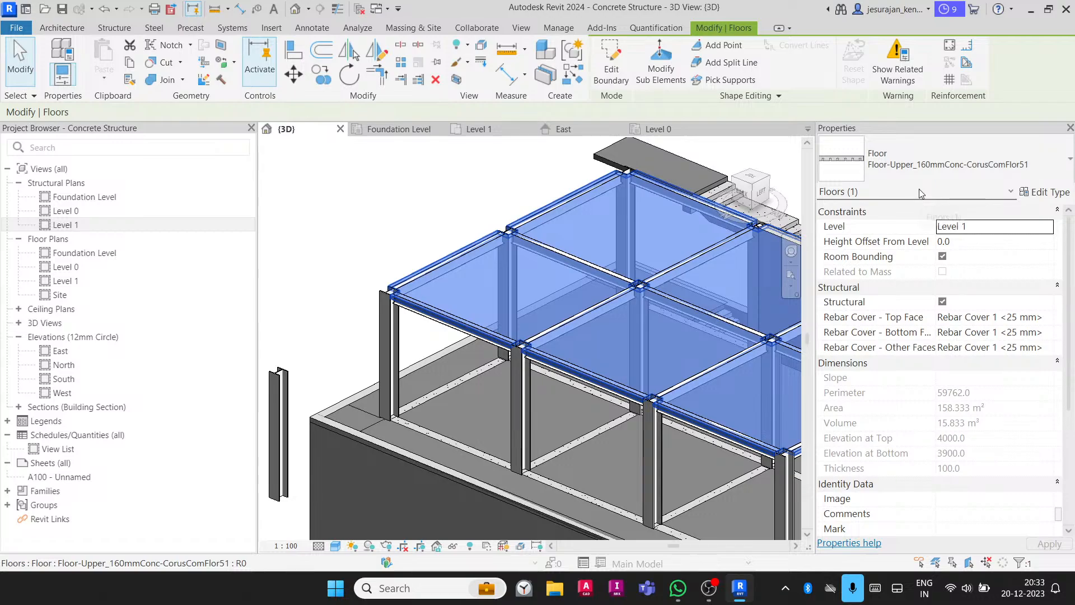
pyautogui.click(1044, 192)
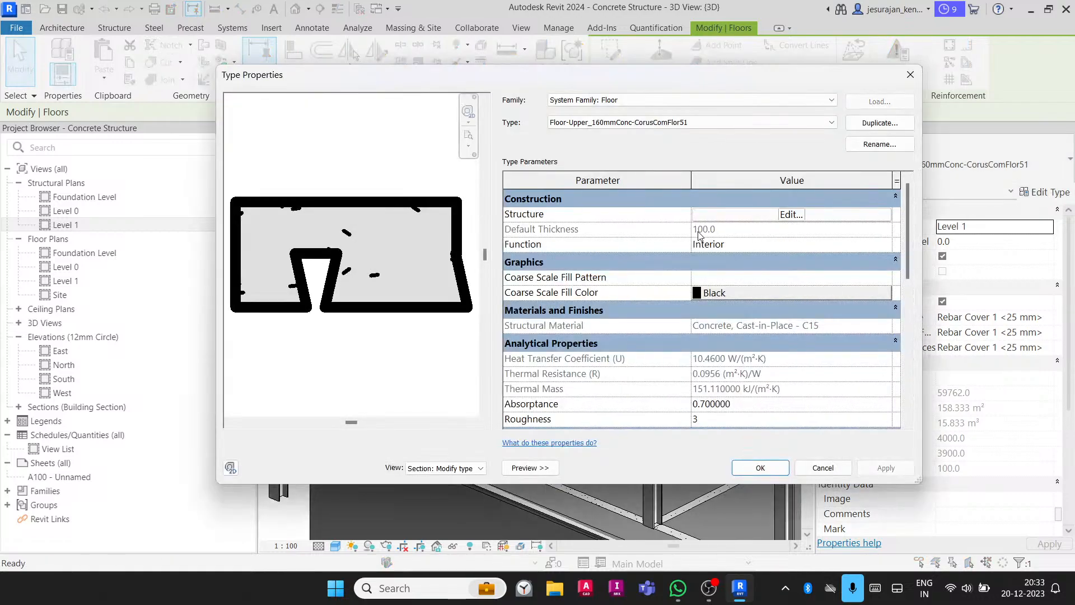
pyautogui.press('Escape')
pyautogui.press('Escape')
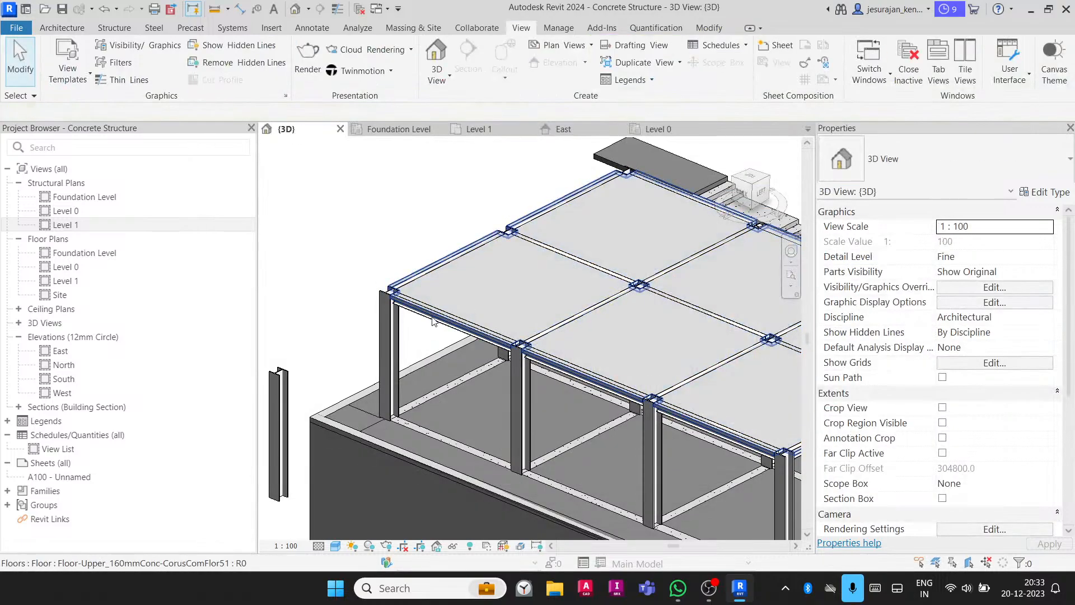
# - Select all UB305x165x40 beam instances visible in the 3D view
pyautogui.click(432, 318)
pyautogui.keyDown('shift'); pyautogui.moveTo(416, 380); pyautogui.dragTo(430, 355, button='middle'); pyautogui.keyUp('shift')
pyautogui.press('Escape')
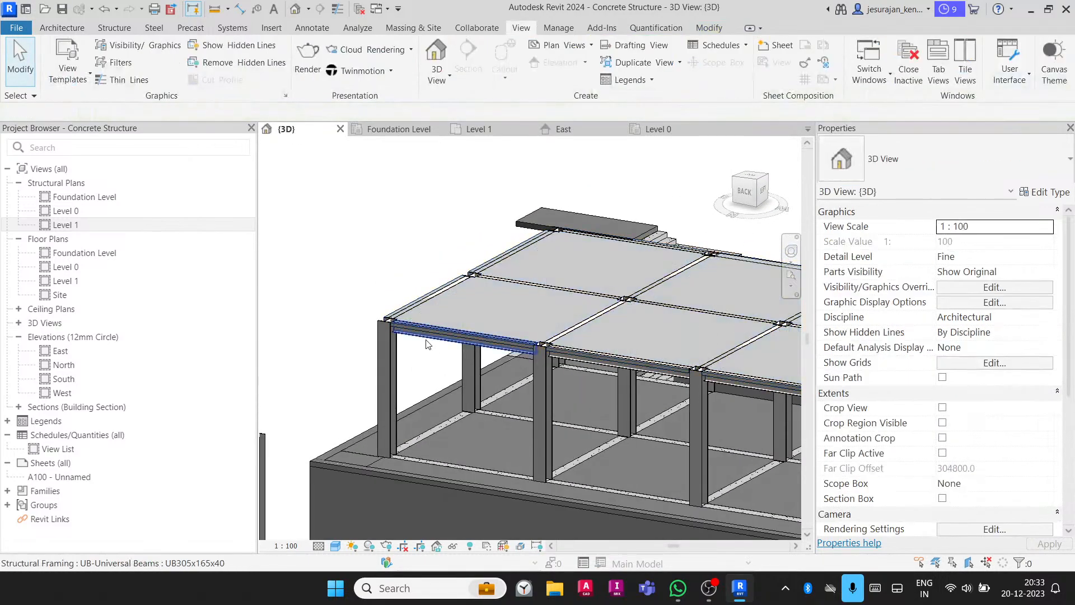
pyautogui.rightClick(427, 344)
pyautogui.moveTo(586, 265)
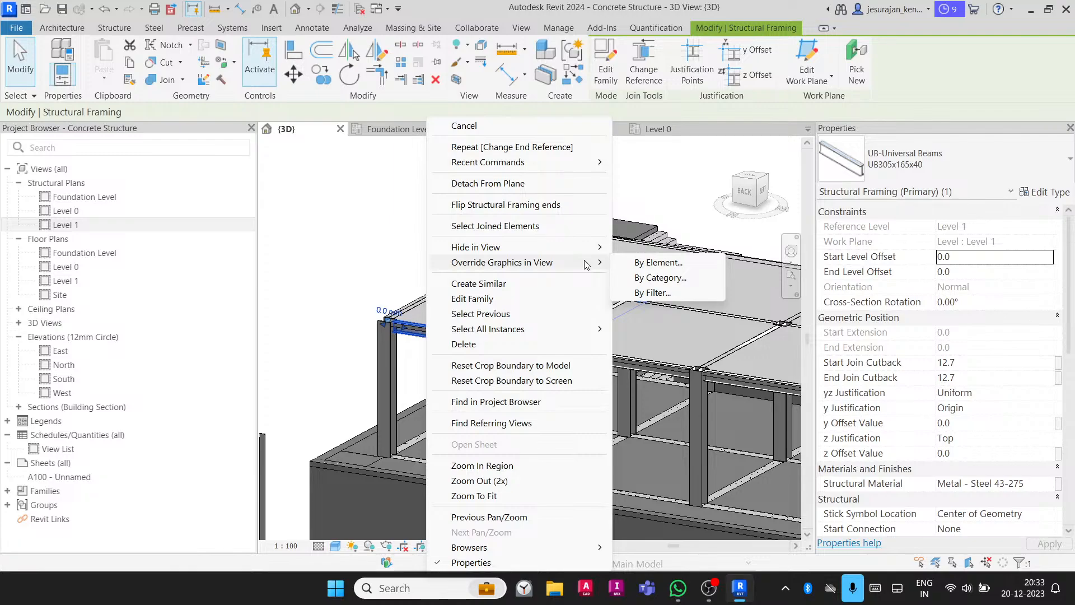
pyautogui.click(653, 278)
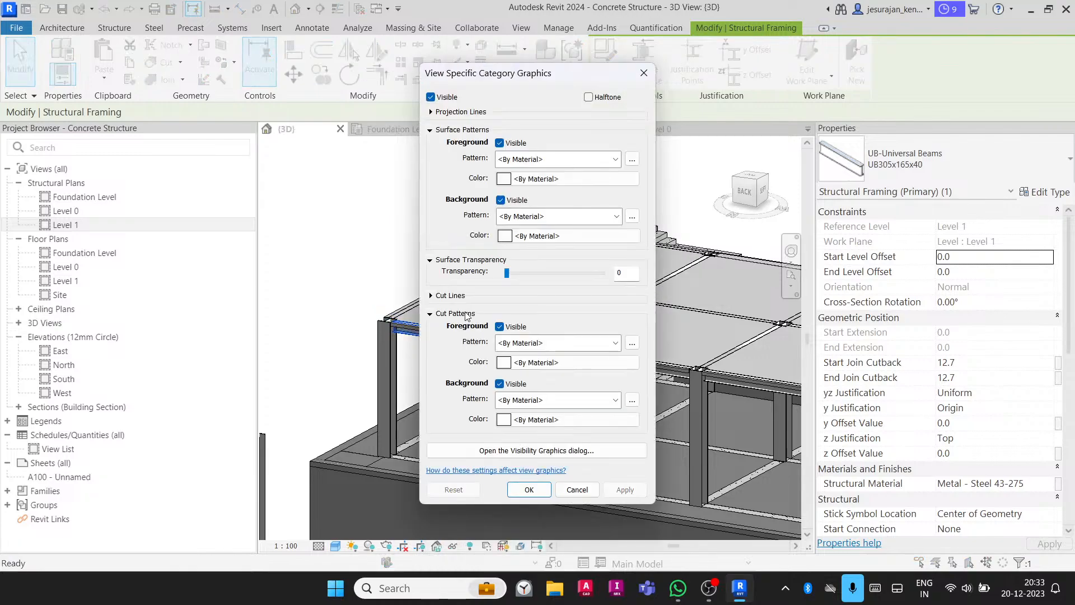
pyautogui.rightClick(442, 335)
pyautogui.moveTo(528, 330)
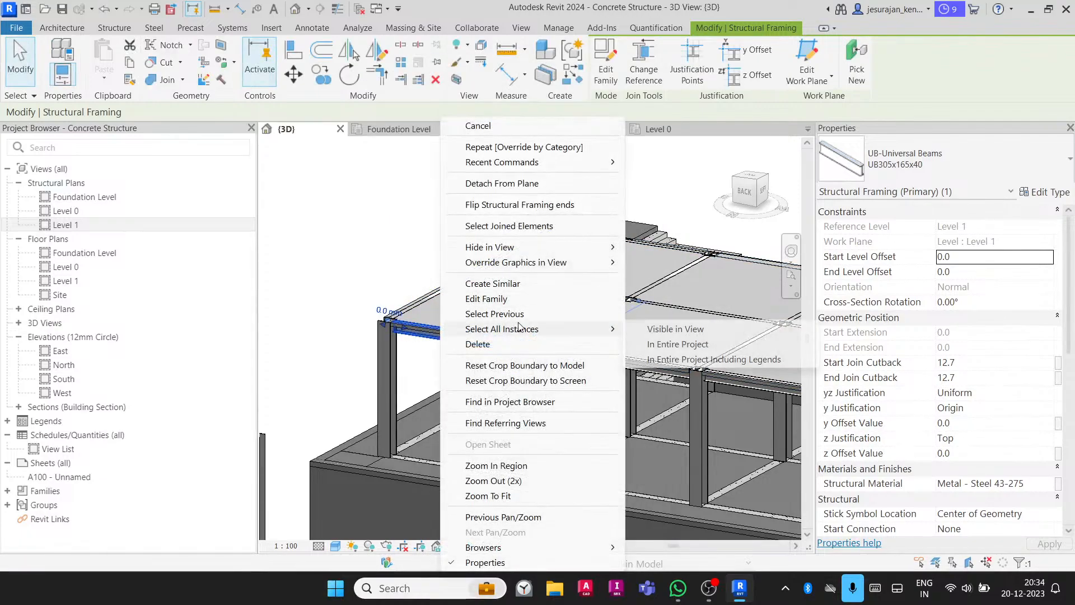
pyautogui.click(686, 330)
pyautogui.scroll(-3, 684, 327)
pyautogui.keyDown('shift'); pyautogui.moveTo(684, 327); pyautogui.dragTo(627, 336, button='middle'); pyautogui.keyUp('shift')
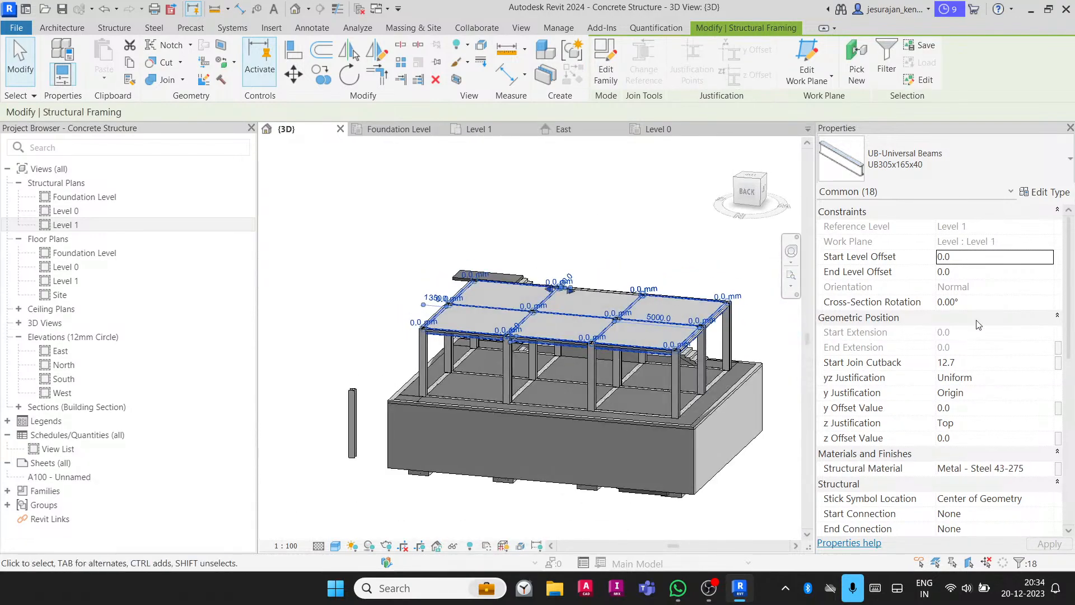
# - Set the selected beams' start and end level offsets to 100 and accept detaching them from their plane
pyautogui.click(962, 259)
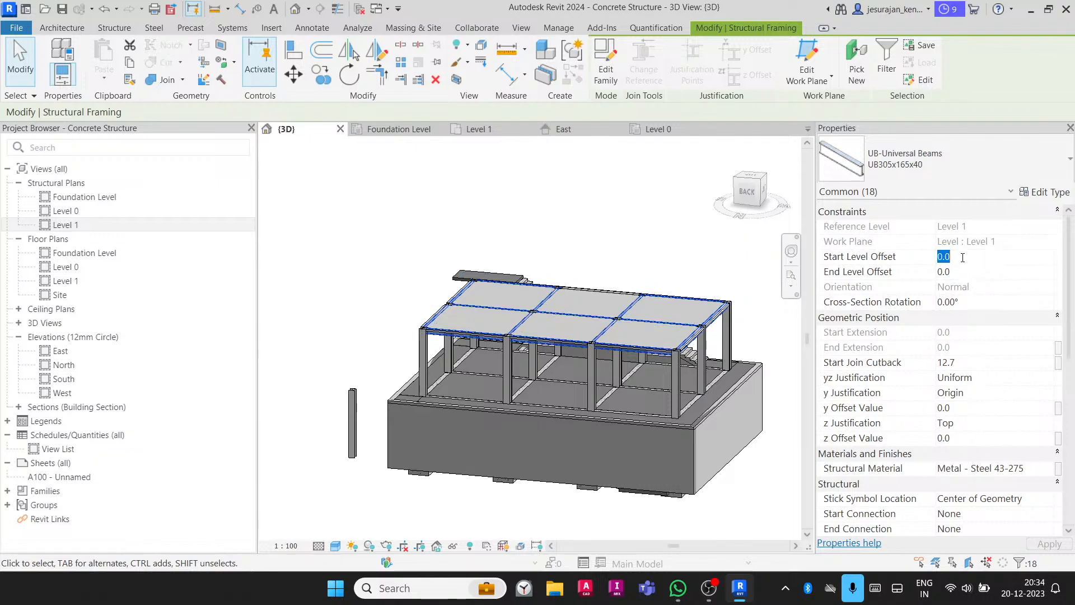
pyautogui.write('100')
pyautogui.press('Tab')
pyautogui.press('Tab')
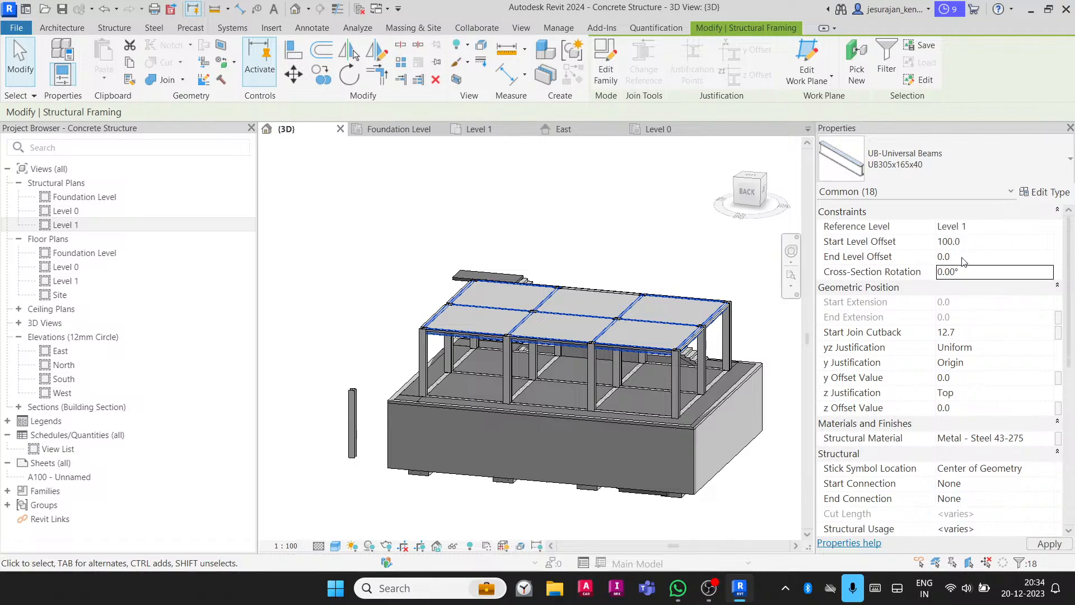
pyautogui.click(962, 257)
pyautogui.write('100.0')
pyautogui.moveTo(607, 206)
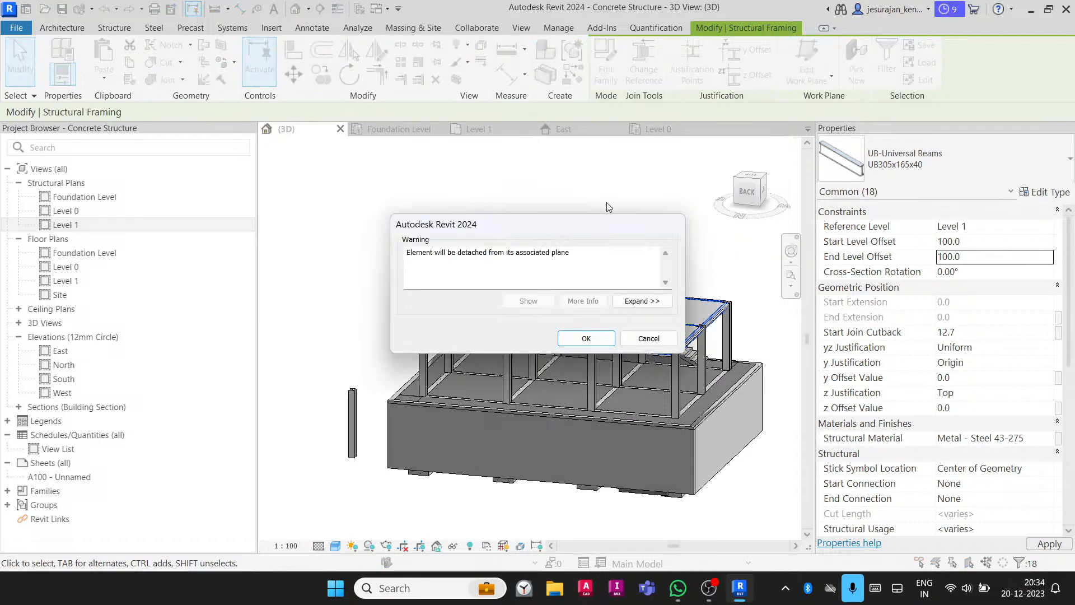
pyautogui.click(586, 339)
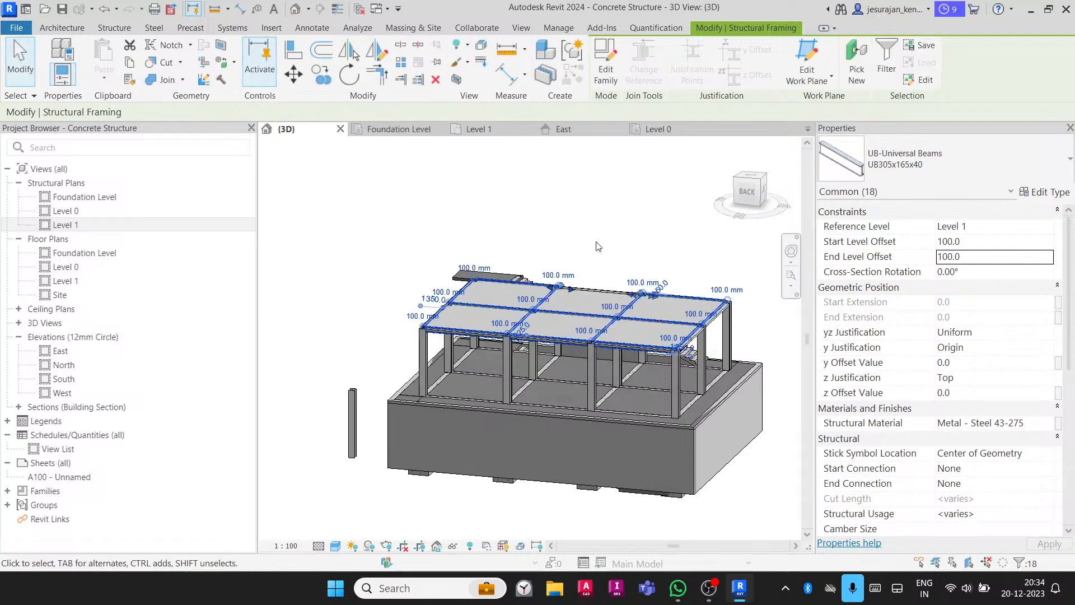
# - Set the selected beams' start and end level offsets to -100
pyautogui.click(990, 245)
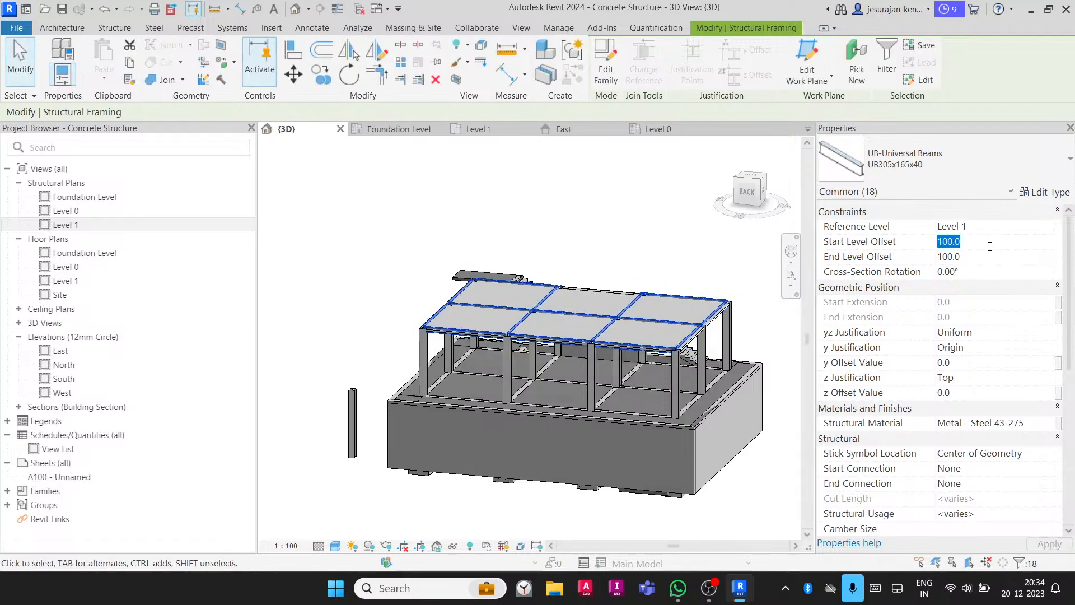
pyautogui.press('Home')
pyautogui.write('-')
pyautogui.click(991, 251)
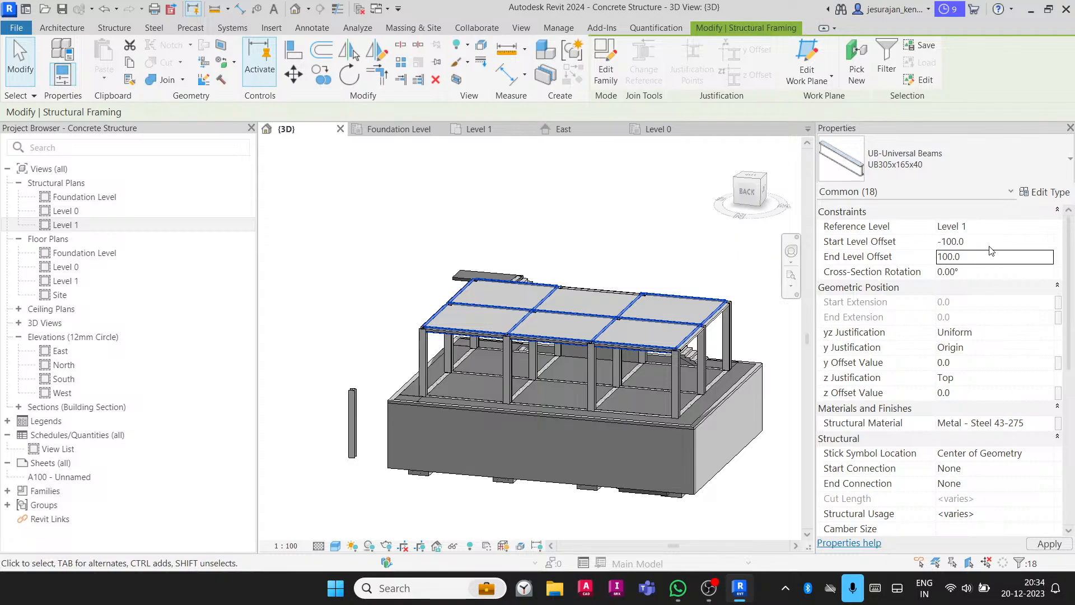
pyautogui.press('Home')
pyautogui.write('-')
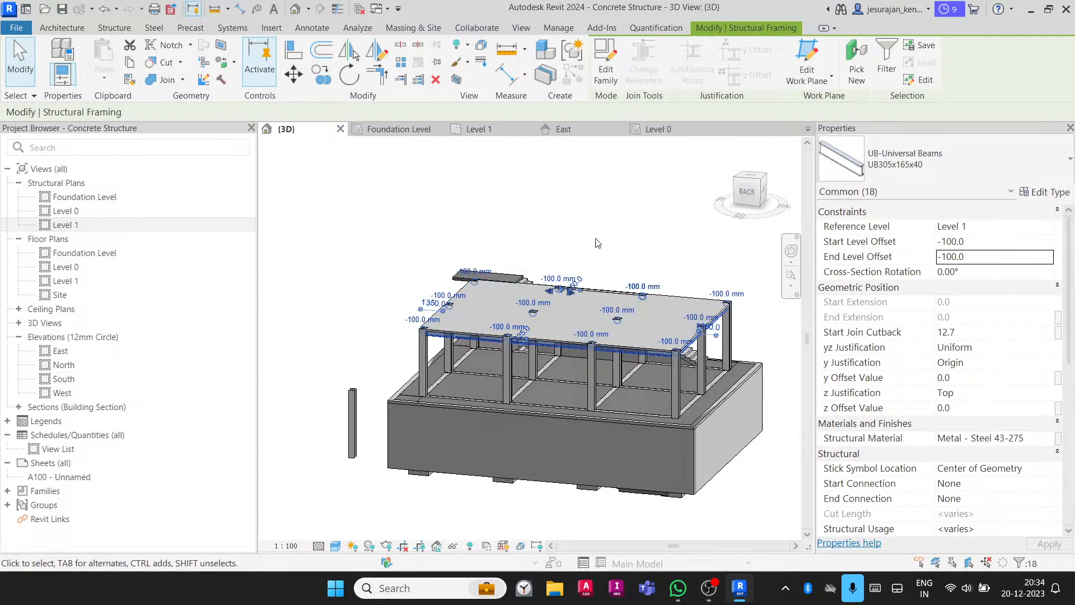
# - Examine how the Level 1 floor sits on the steel beams at the corner column
pyautogui.scroll(6, 439, 314)
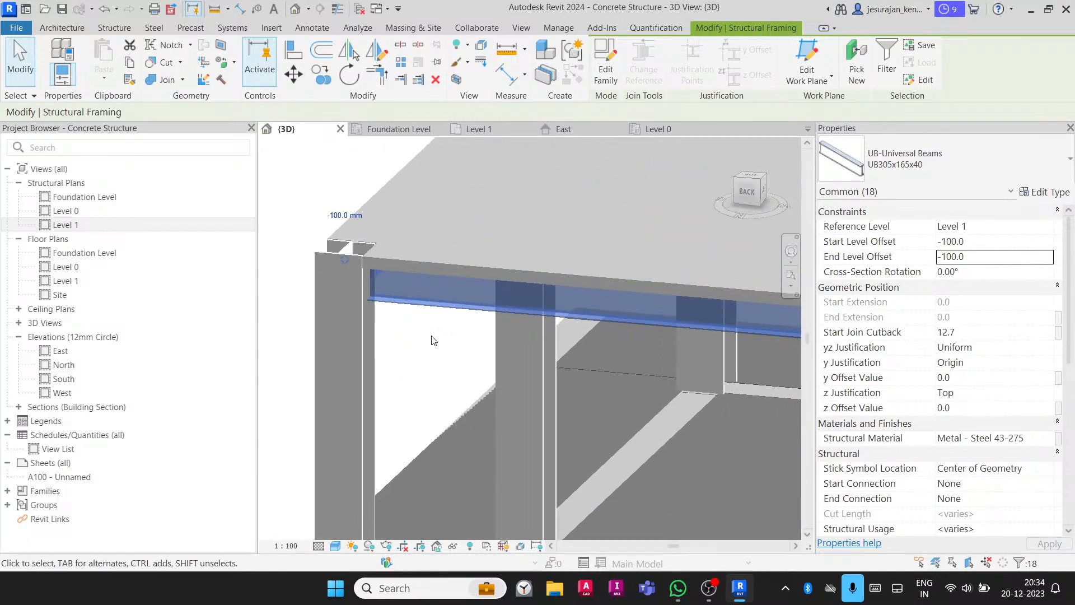
pyautogui.scroll(-6, 415, 297)
pyautogui.press('Escape')
pyautogui.click(398, 259)
pyautogui.keyDown('shift'); pyautogui.moveTo(398, 258); pyautogui.dragTo(416, 334, button='middle'); pyautogui.keyUp('shift')
pyautogui.scroll(-3, 387, 305)
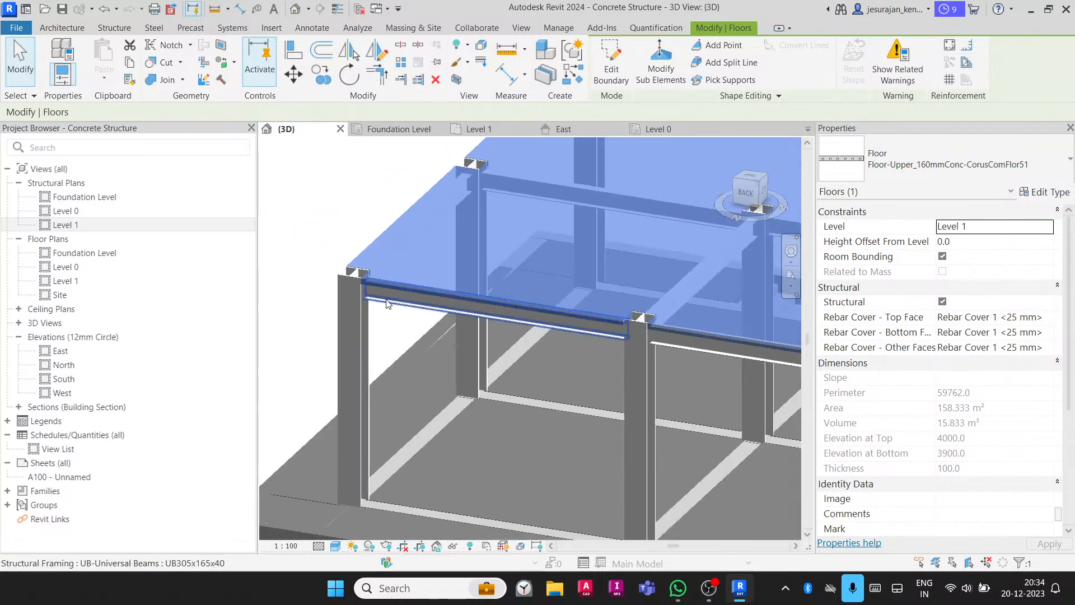
pyautogui.scroll(-3, 388, 304)
pyautogui.scroll(2, 484, 331)
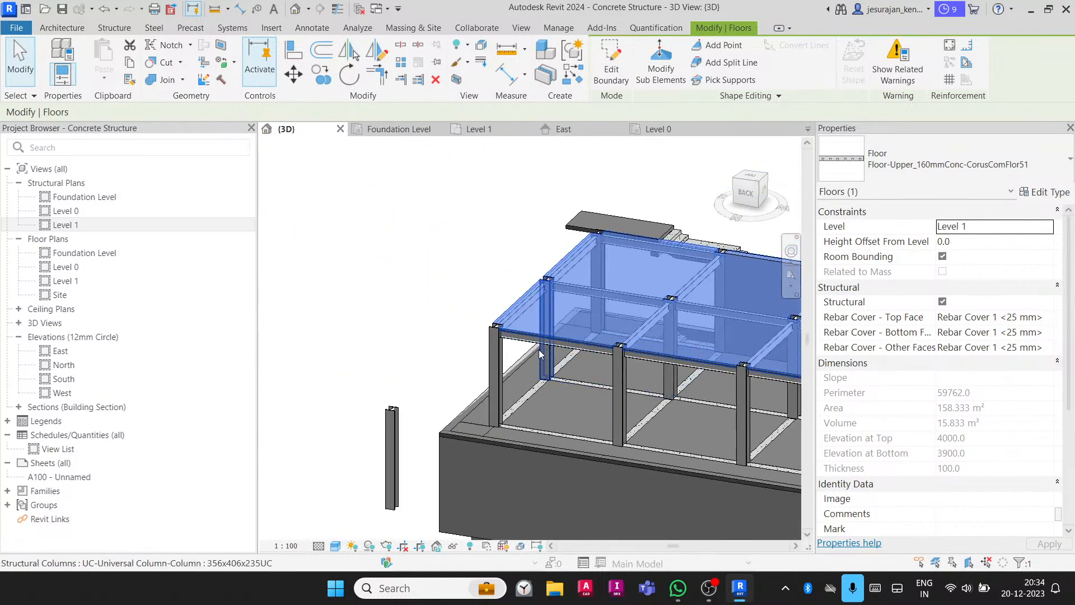
# - Copy a Level 1 edge beam into the empty space beside the structure
pyautogui.click(386, 418)
pyautogui.keyDown('shift'); pyautogui.moveTo(386, 419); pyautogui.dragTo(426, 357, button='middle'); pyautogui.keyUp('shift')
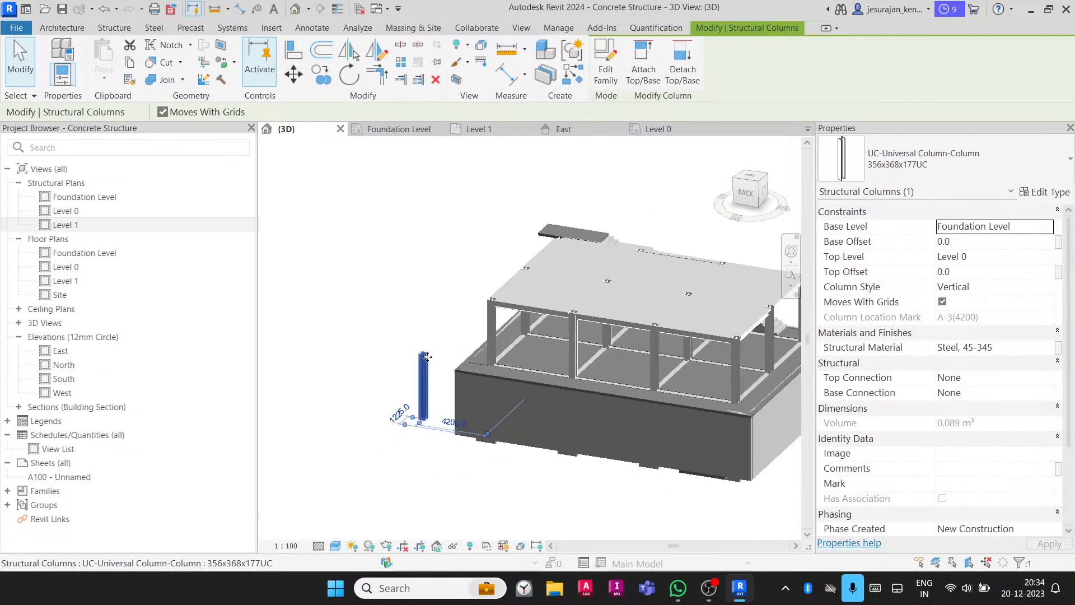
pyautogui.scroll(2, 426, 357)
pyautogui.click(527, 305)
pyautogui.moveTo(529, 306); pyautogui.dragTo(359, 239)
pyautogui.moveTo(359, 243); pyautogui.dragTo(420, 293, button='middle')
pyautogui.scroll(2, 420, 291)
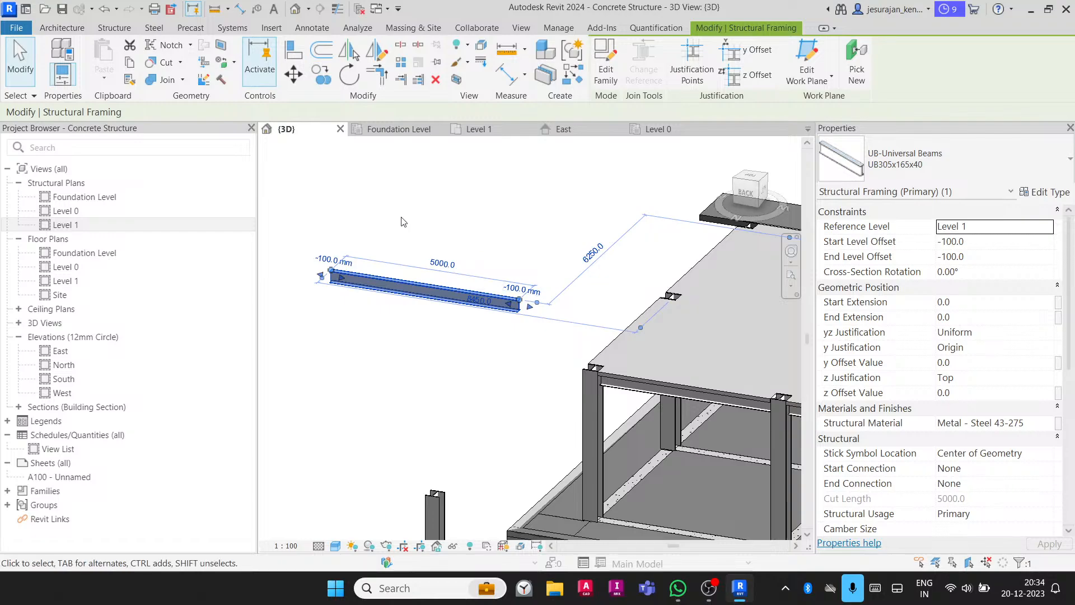
# - Inspect the start level offset of the loose beam beside the structure and delete that beam
pyautogui.click(335, 261)
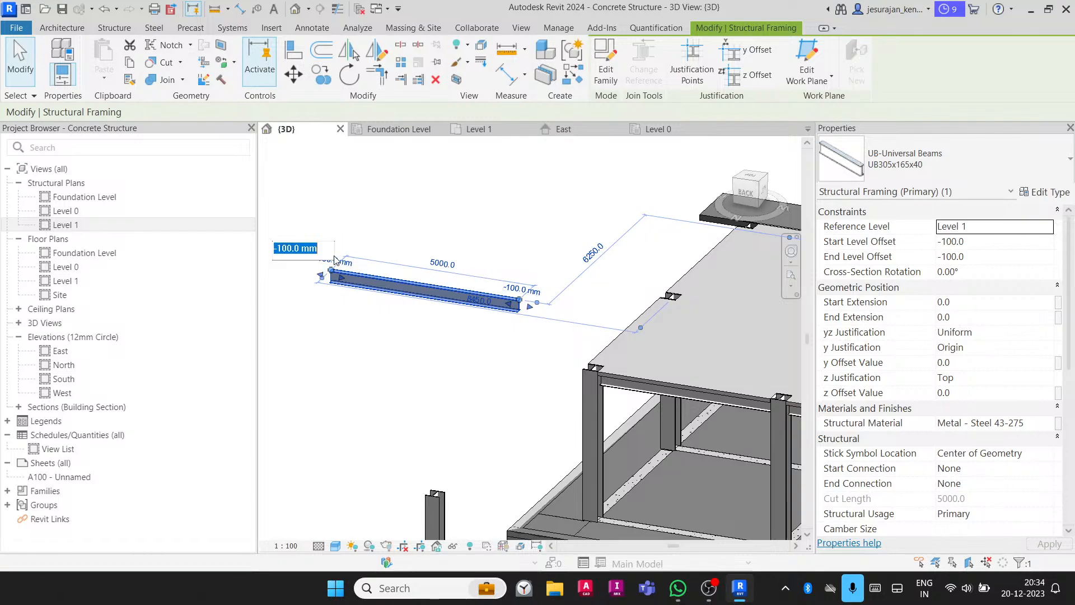
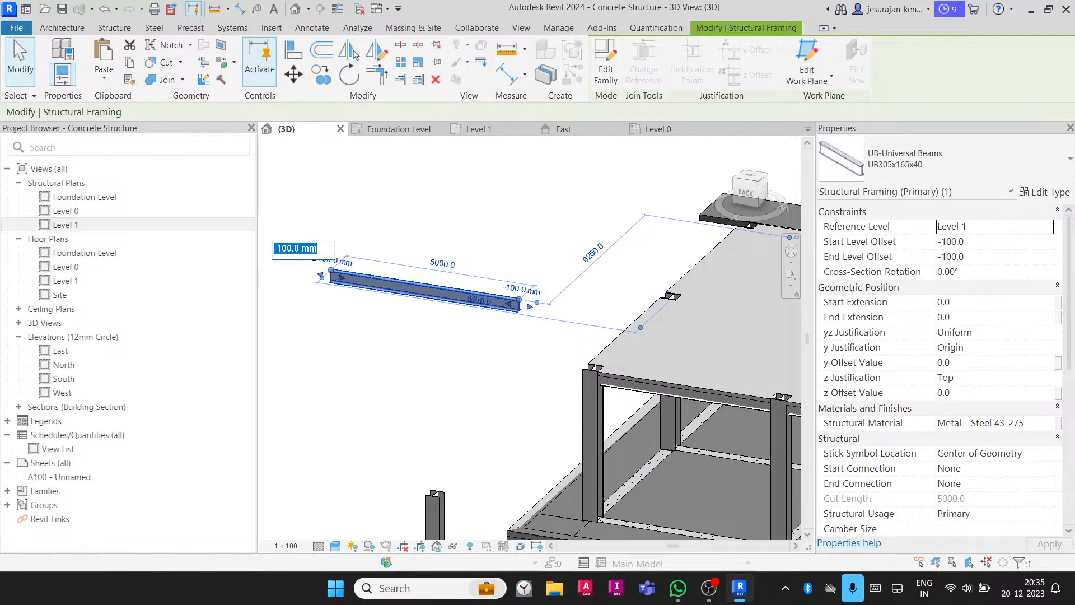
pyautogui.click(468, 220)
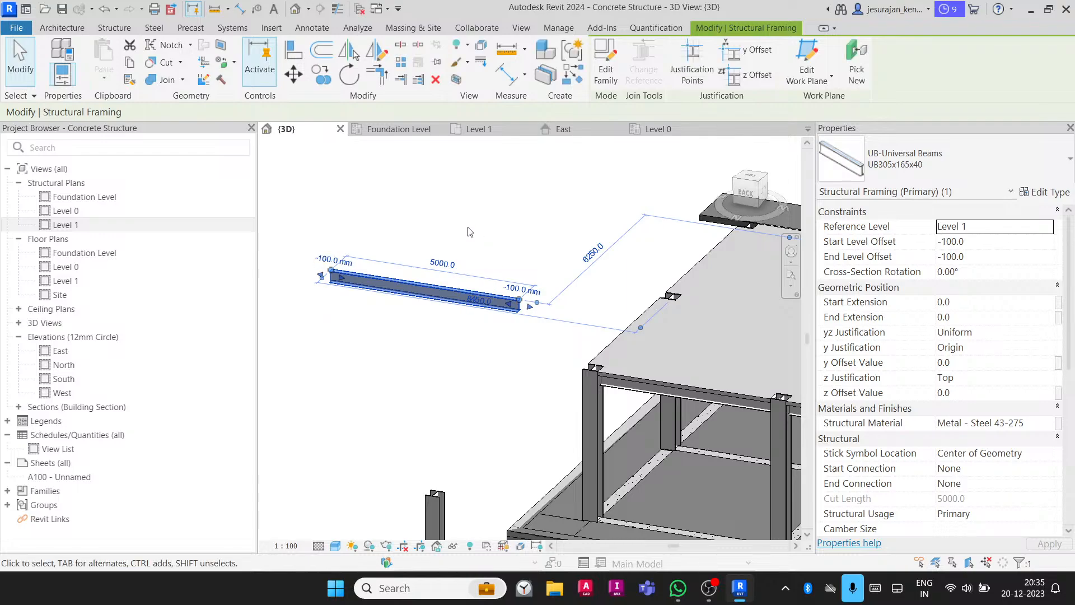
pyautogui.press('Escape')
pyautogui.click(451, 293)
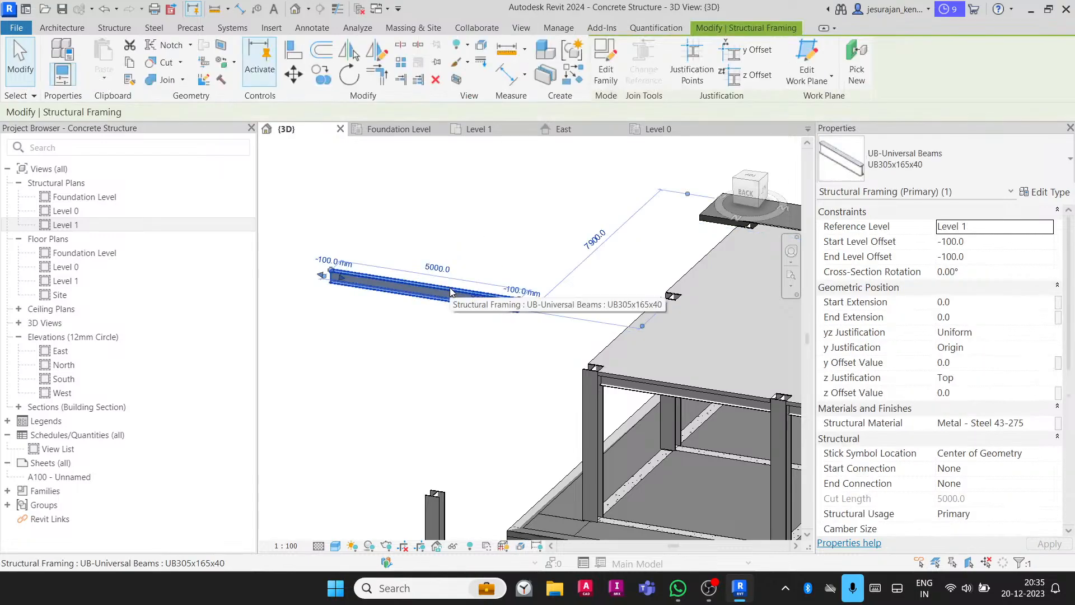
pyautogui.scroll(-1, 425, 272)
pyautogui.scroll(-1, 425, 272)
pyautogui.press('Delete')
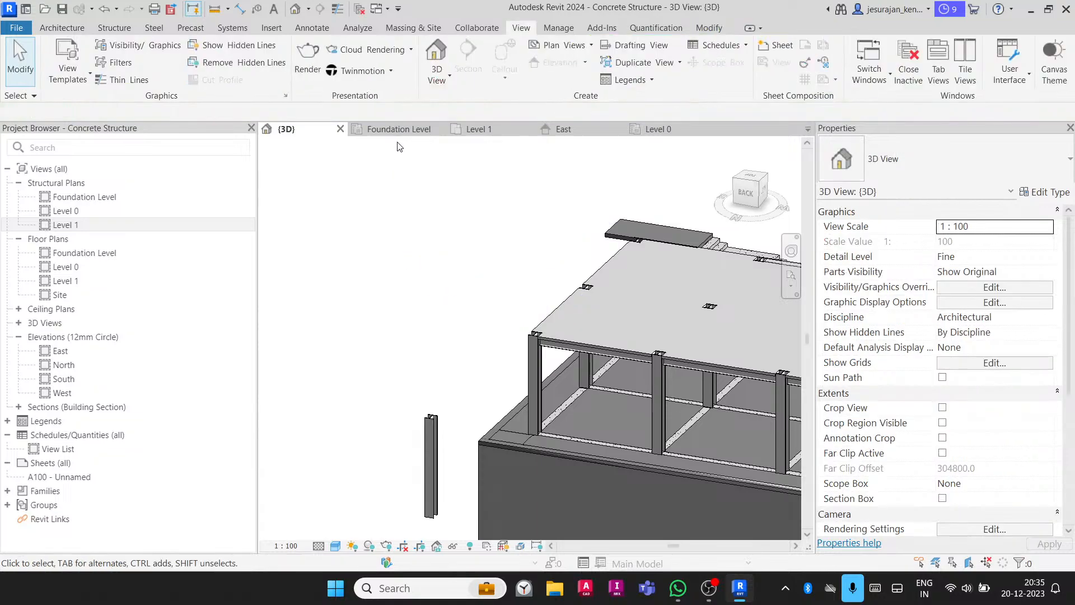
# - Move the section line between grids A and B in the Level 1 structural plan and open its section view
pyautogui.doubleClick(161, 225)
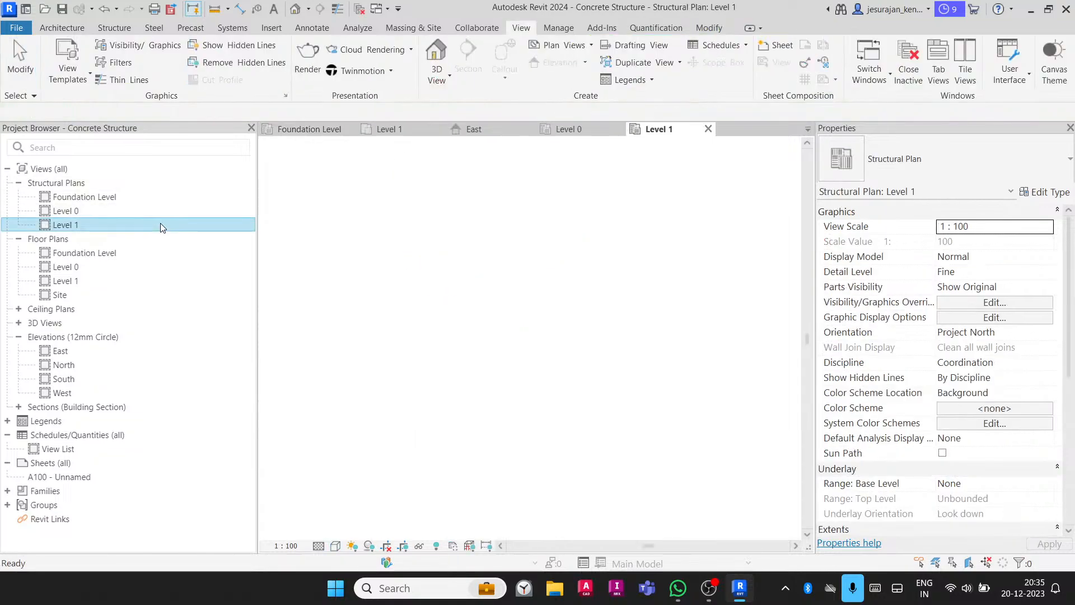
pyautogui.click(475, 201)
pyautogui.moveTo(475, 201); pyautogui.dragTo(453, 256)
pyautogui.rightClick(587, 256)
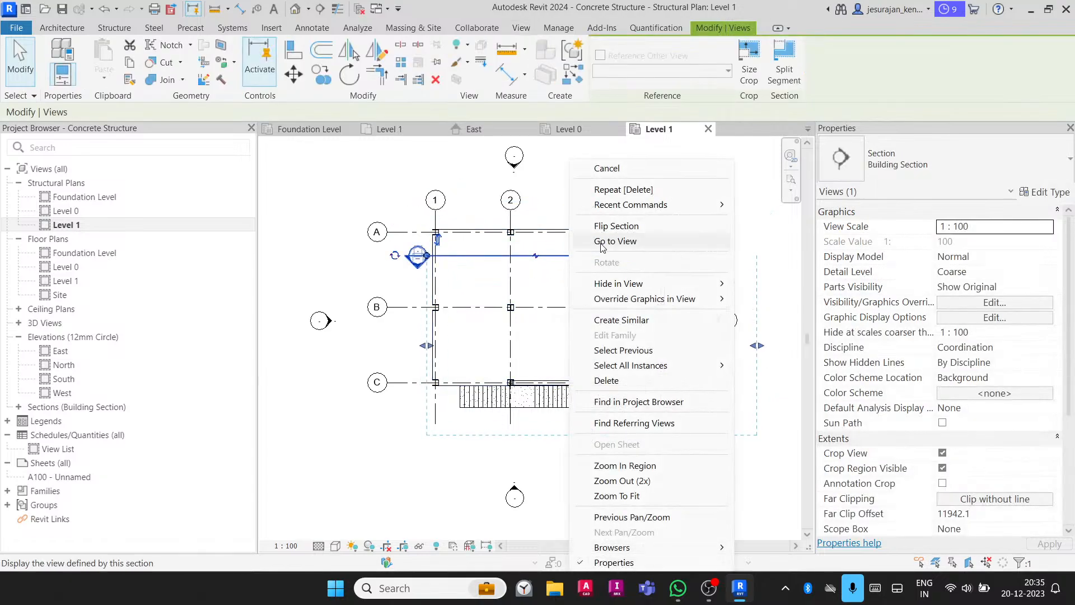
pyautogui.click(605, 173)
# - Change the detail level of the section view, looking at the beam and floor junction on grid 3
pyautogui.scroll(10, 482, 291)
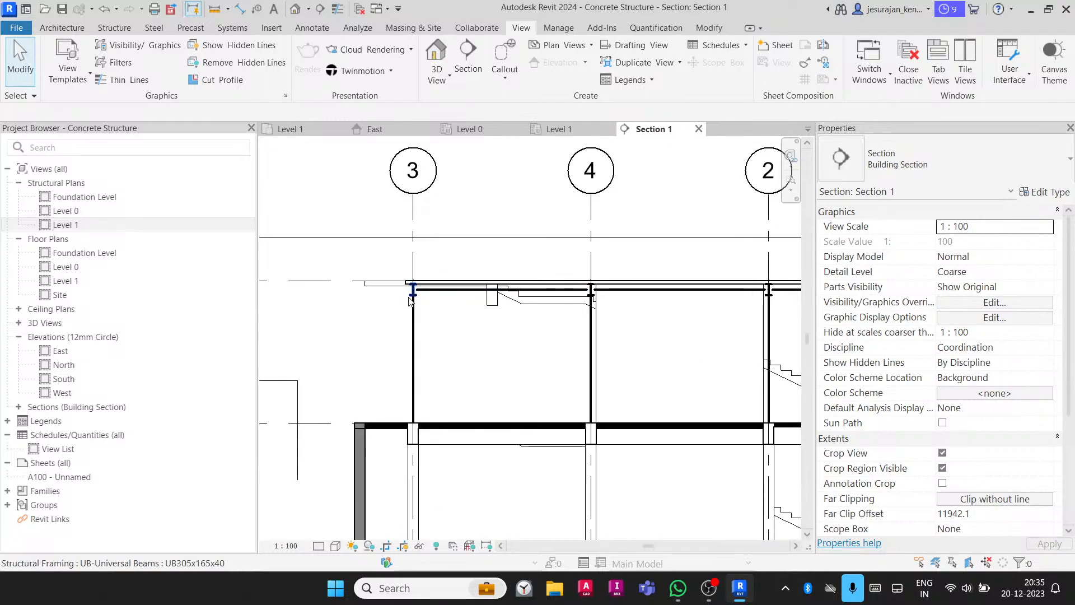
pyautogui.click(318, 546)
pyautogui.click(339, 535)
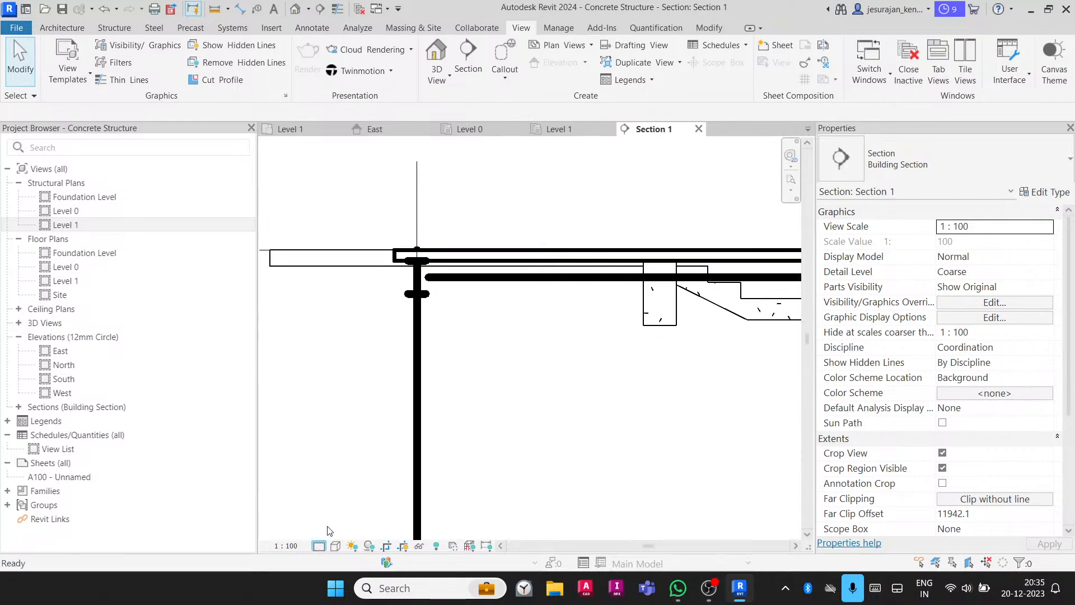
# - Set the section view's far clip offset to 100
pyautogui.scroll(-3, 1002, 469)
pyautogui.scroll(-3, 1003, 470)
pyautogui.click(997, 393)
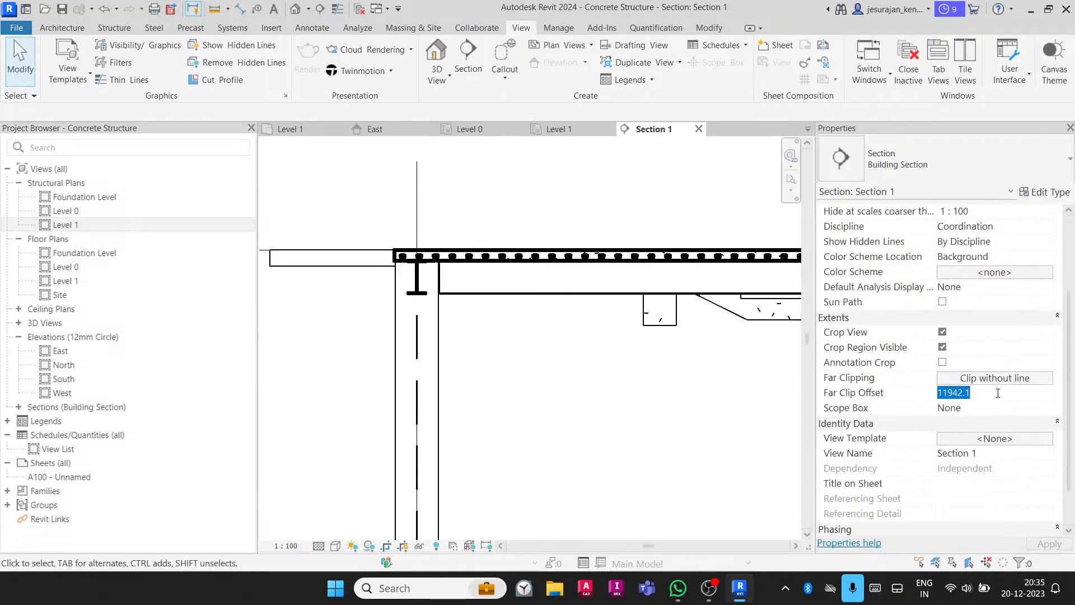
pyautogui.write('100')
pyautogui.press('Return')
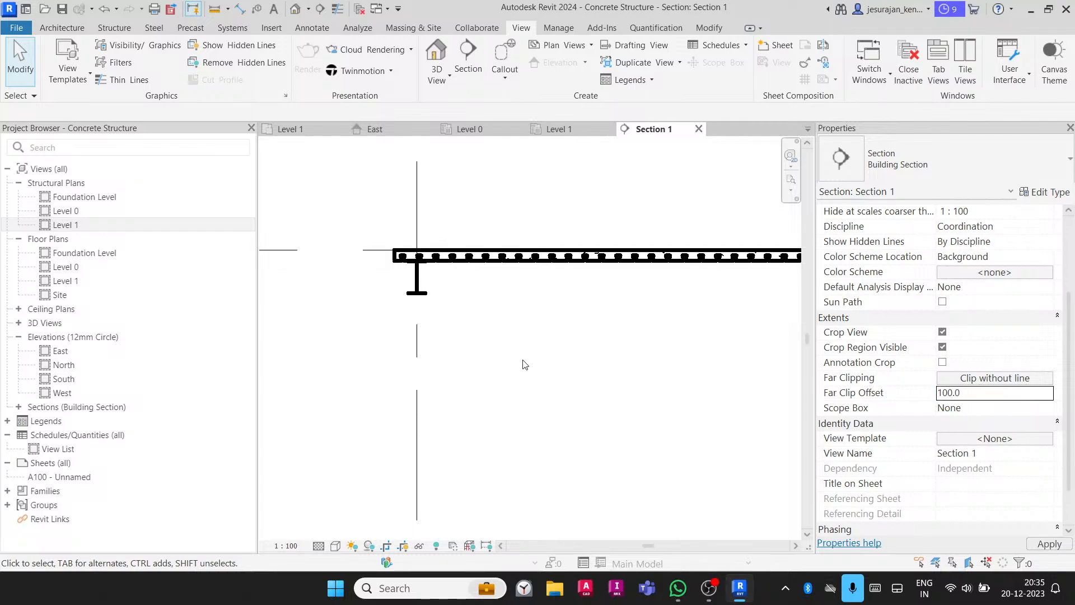
pyautogui.scroll(4, 414, 272)
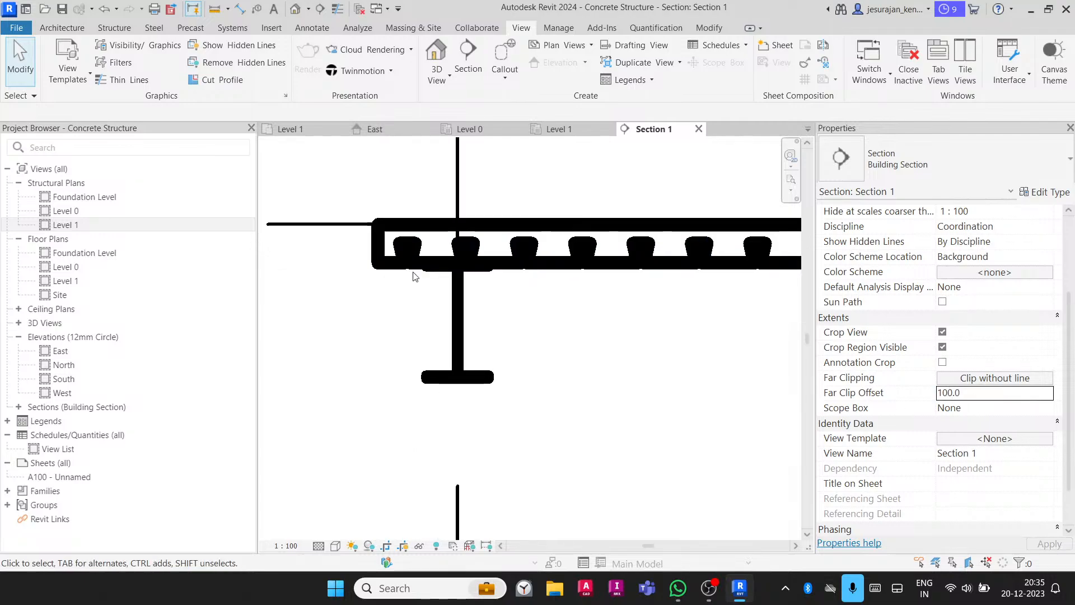
# - Set the section view's scale to 1:25, turn on thin lines, and check the beam's top flange against the metal deck
pyautogui.click(292, 545)
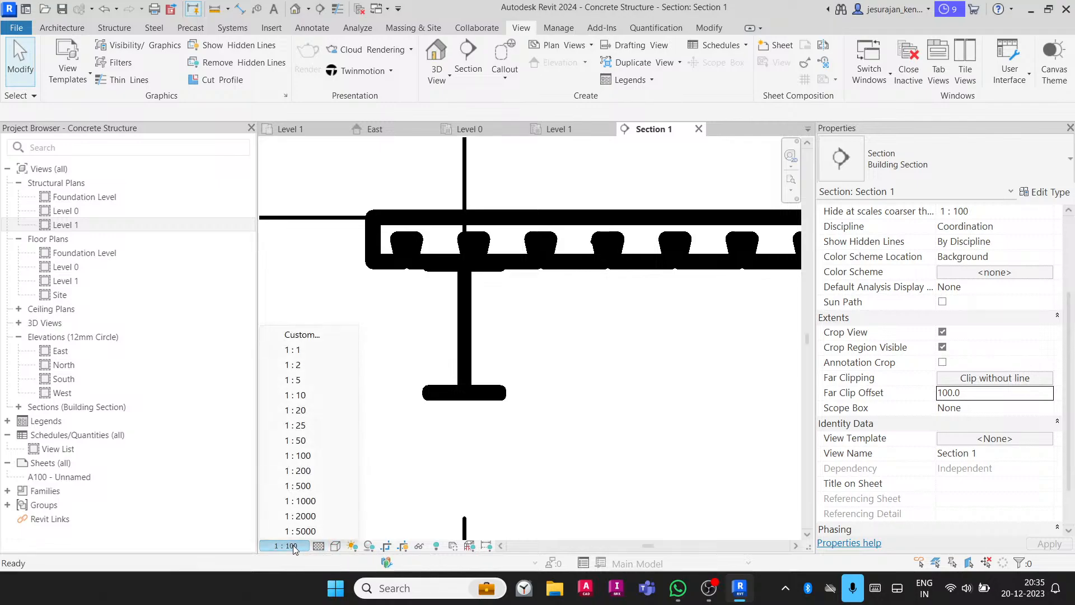
pyautogui.click(295, 425)
pyautogui.scroll(5, 432, 261)
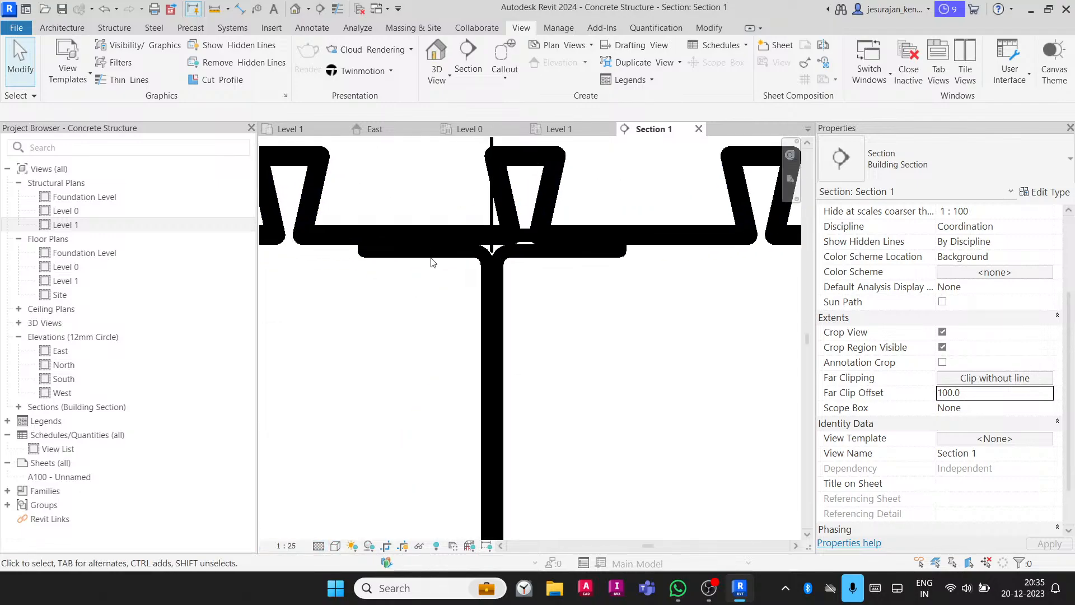
pyautogui.click(286, 545)
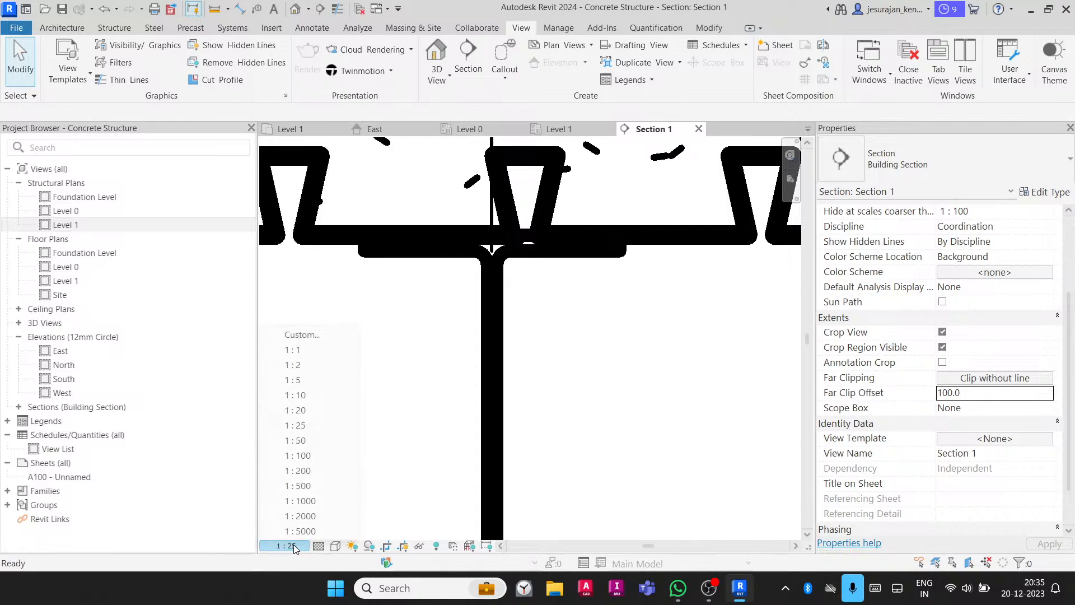
pyautogui.click(317, 428)
pyautogui.press('t')
pyautogui.press('l')
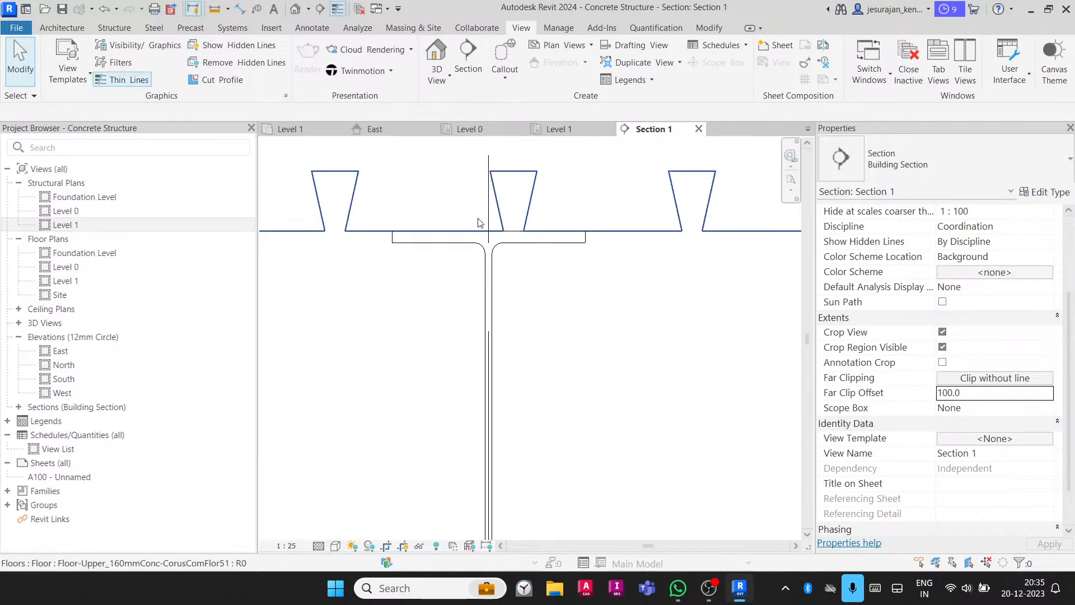
pyautogui.scroll(-2, 478, 222)
pyautogui.click(463, 233)
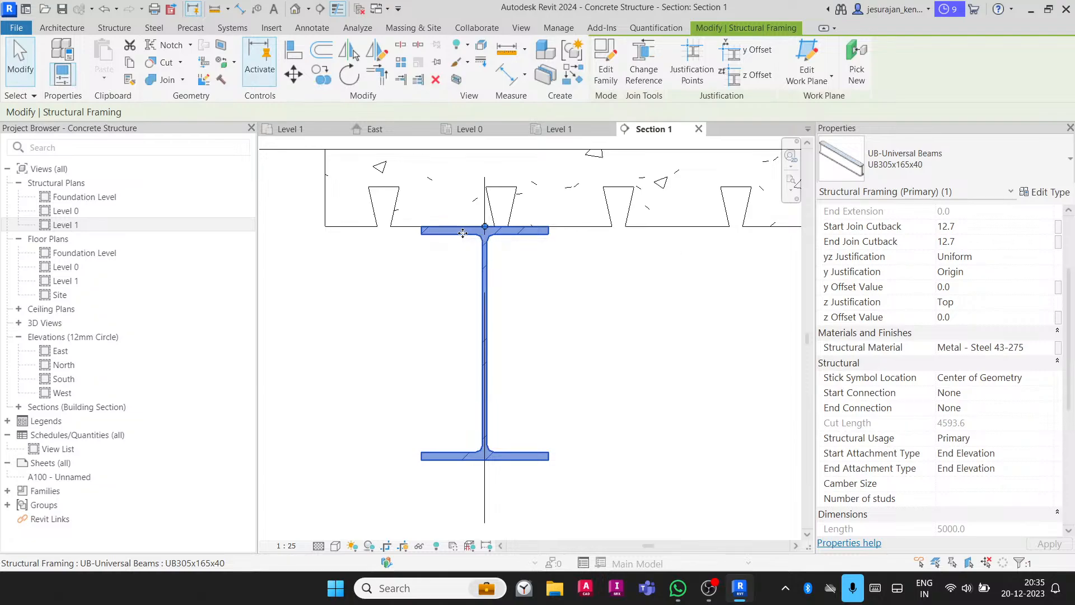
pyautogui.scroll(-5, 463, 233)
pyautogui.click(415, 350)
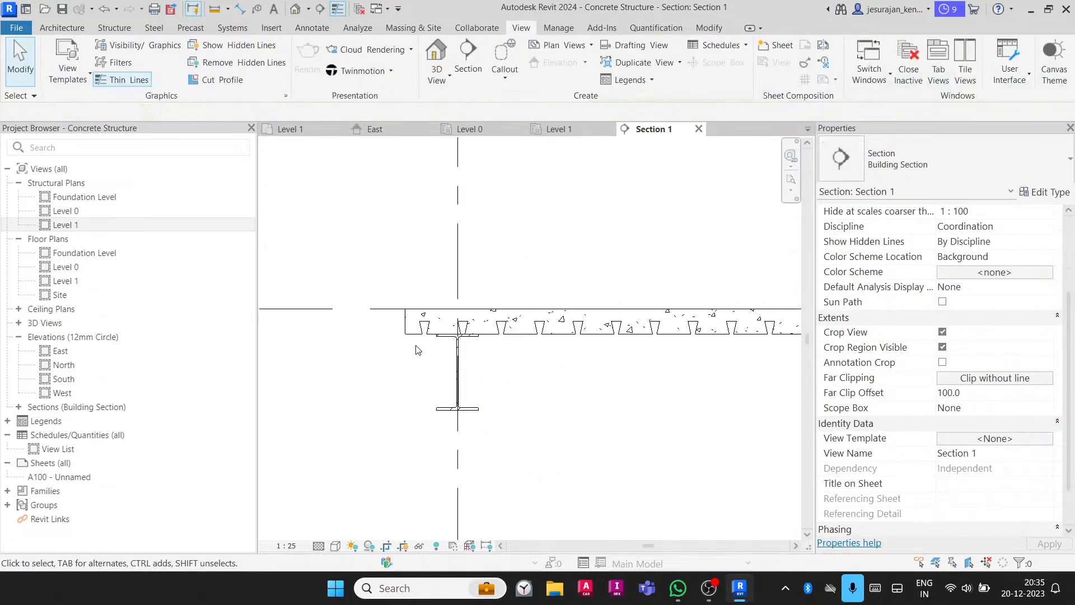
# - Add an aligned dimension for the metal deck floor's thickness beside the slab edge
pyautogui.press('d')
pyautogui.press('i')
pyautogui.scroll(2, 474, 342)
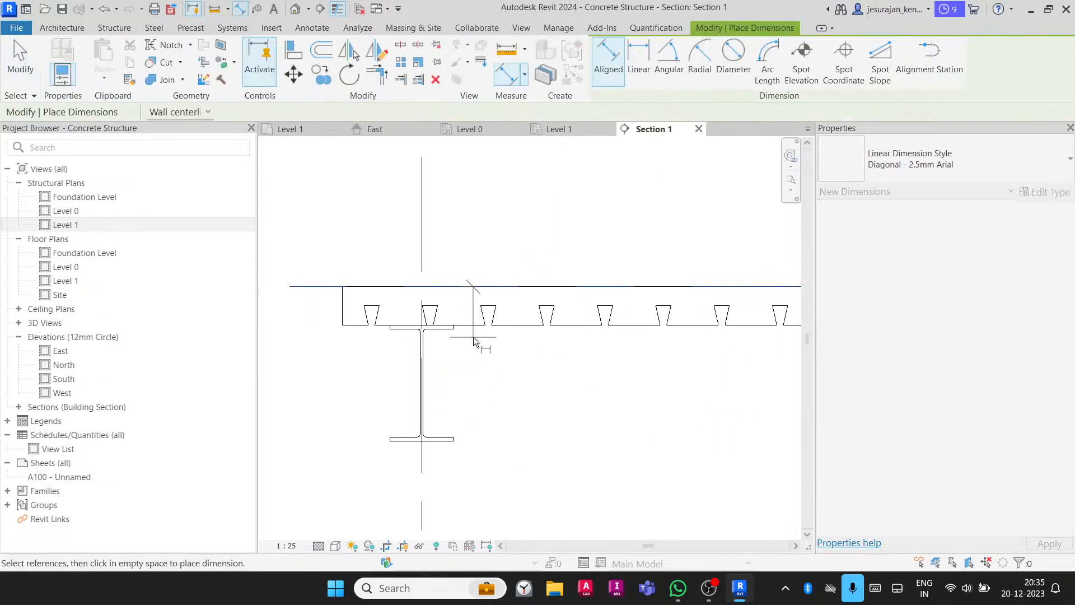
pyautogui.click(473, 325)
pyautogui.scroll(-1, 471, 336)
pyautogui.click(353, 376)
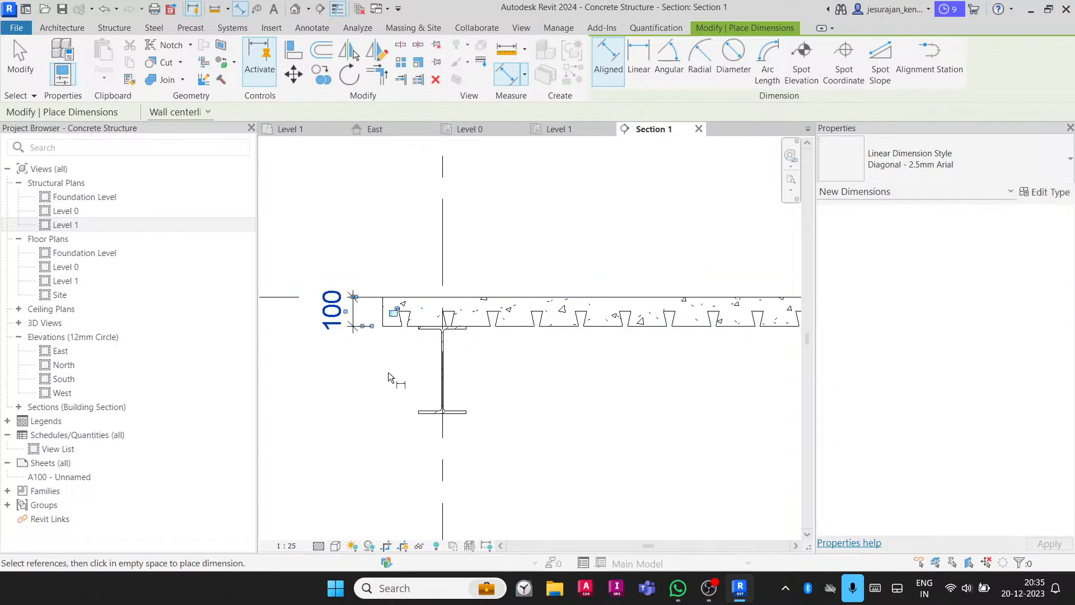
pyautogui.moveTo(388, 372); pyautogui.dragTo(487, 346, button='middle')
pyautogui.press('Escape')
pyautogui.press('Escape')
# - Set the section-cut beam's start and end level offsets to 0 and its z offset value to -100
pyautogui.click(561, 317)
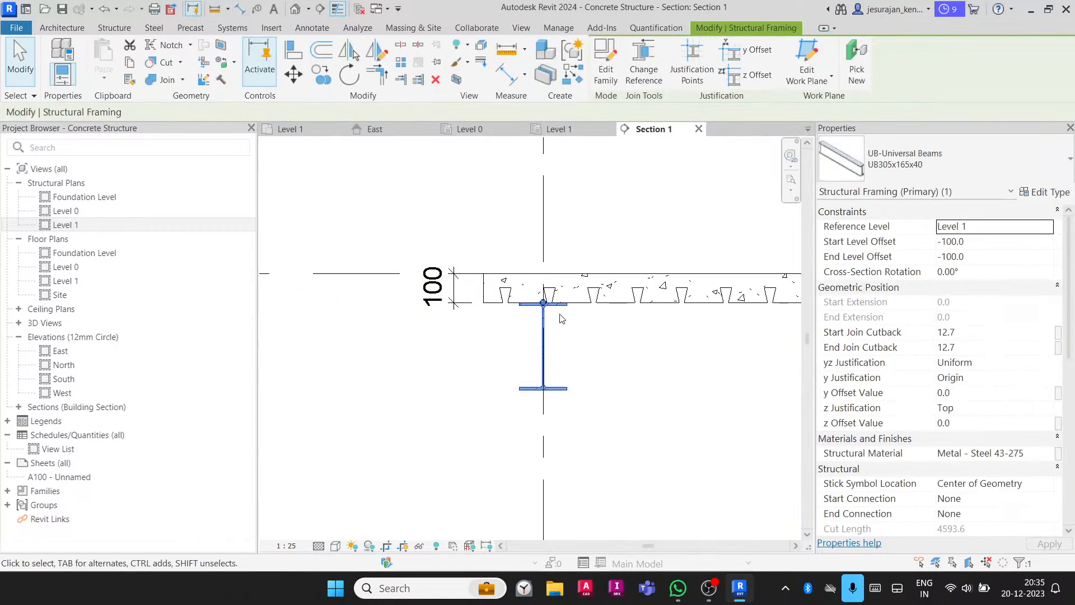
pyautogui.click(996, 245)
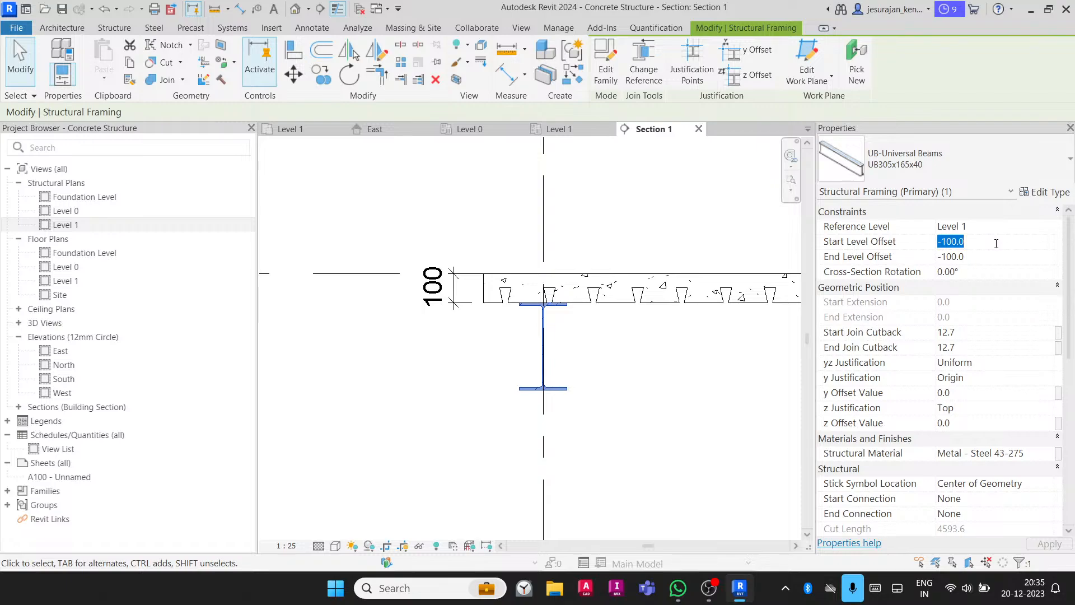
pyautogui.write('0')
pyautogui.press('Tab')
pyautogui.write('0')
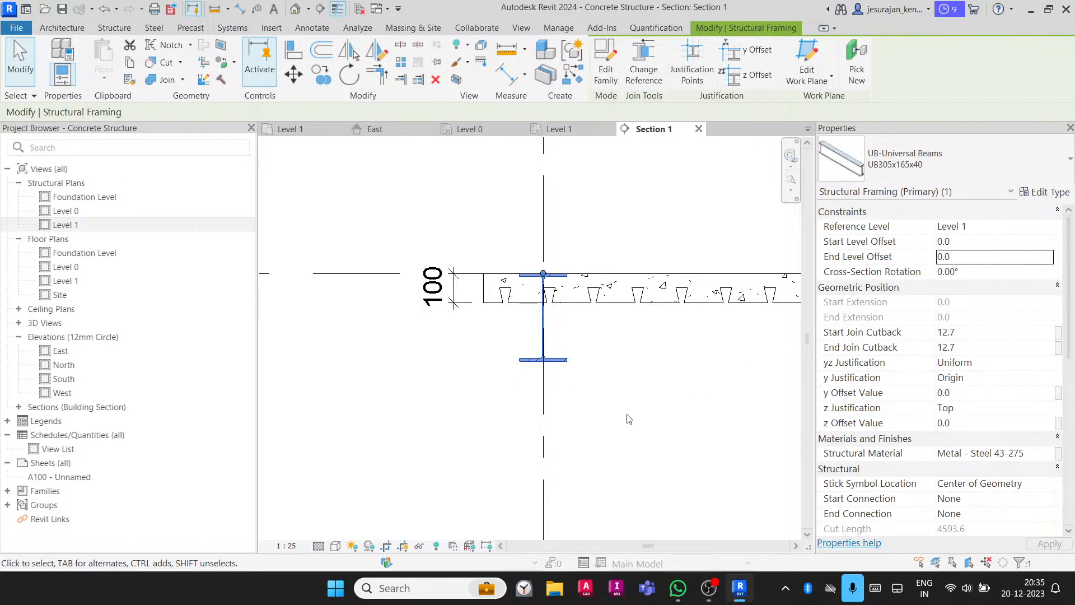
pyautogui.click(970, 424)
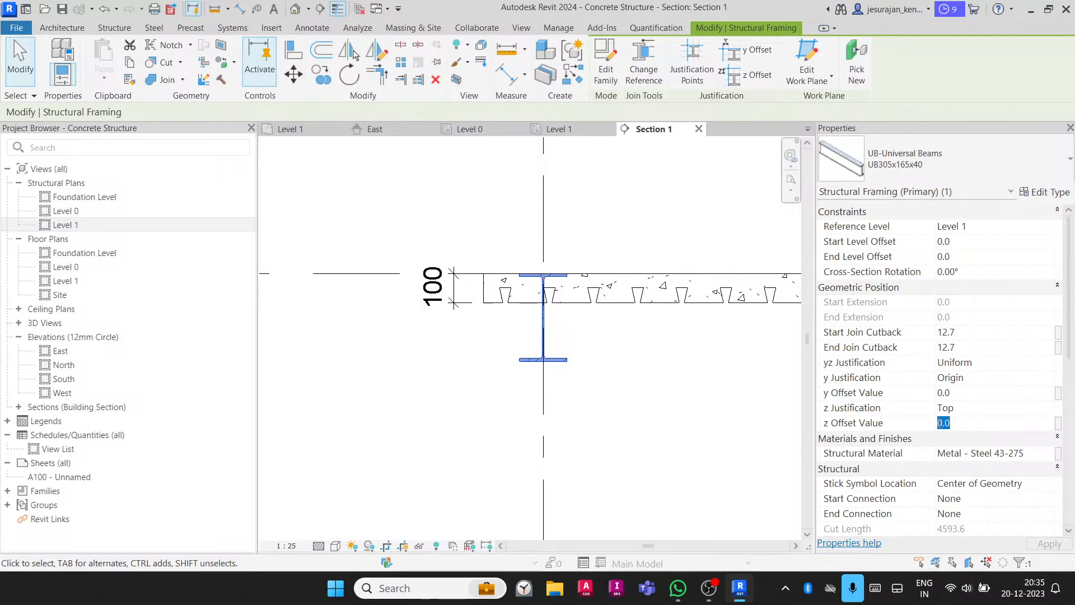
pyautogui.write('3')
pyautogui.press('Return')
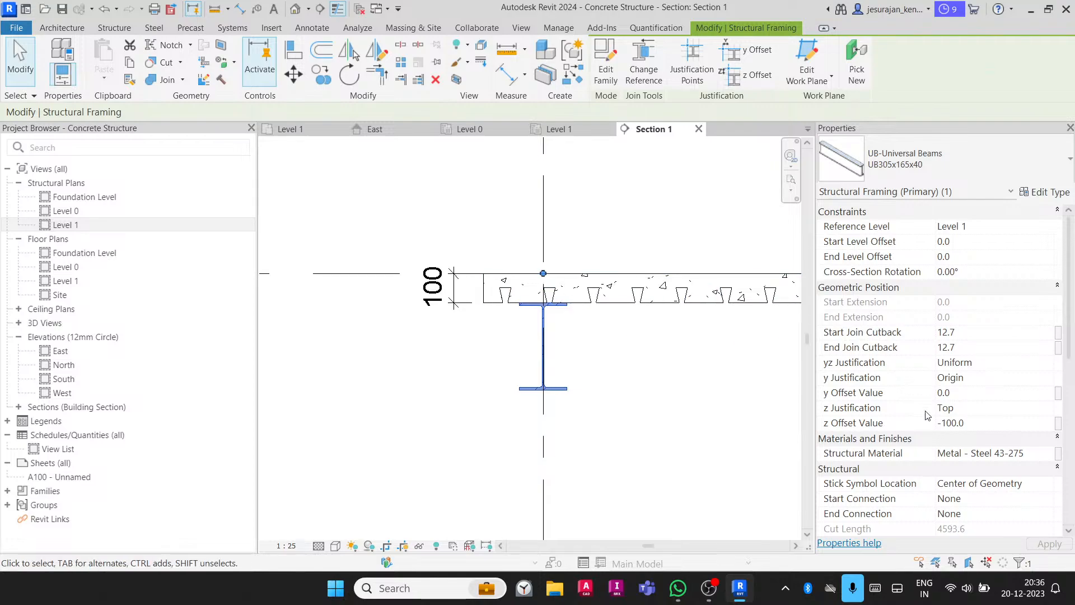
# - Return the beam's z offset value to 0 and set its start and end level offsets to -100
pyautogui.click(979, 426)
pyautogui.press('BackSpace')
pyautogui.write('0.0')
pyautogui.click(960, 241)
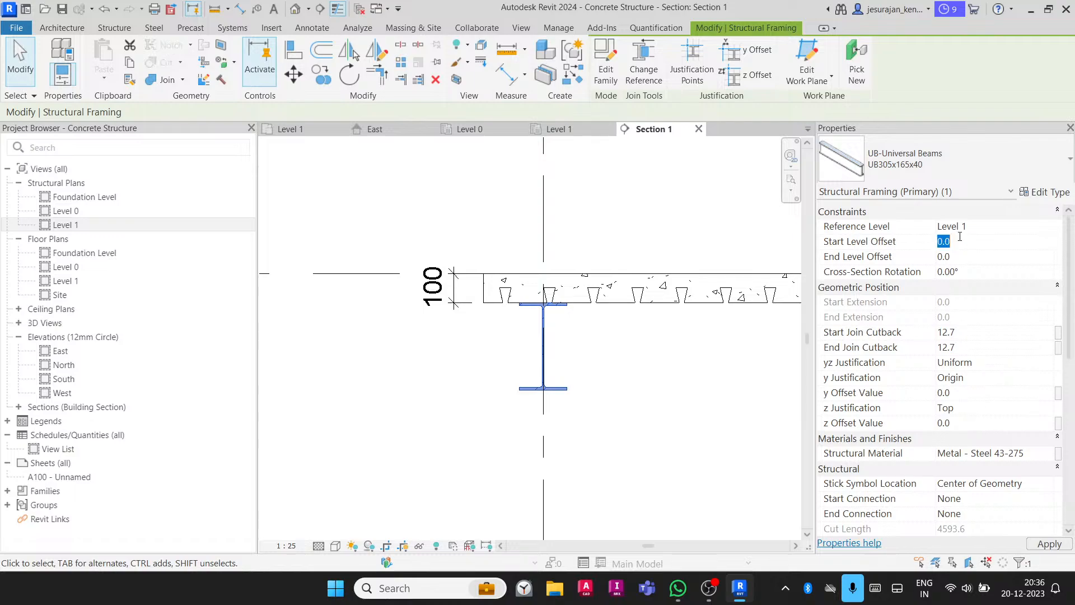
pyautogui.write('-100')
pyautogui.click(964, 256)
pyautogui.write('-100')
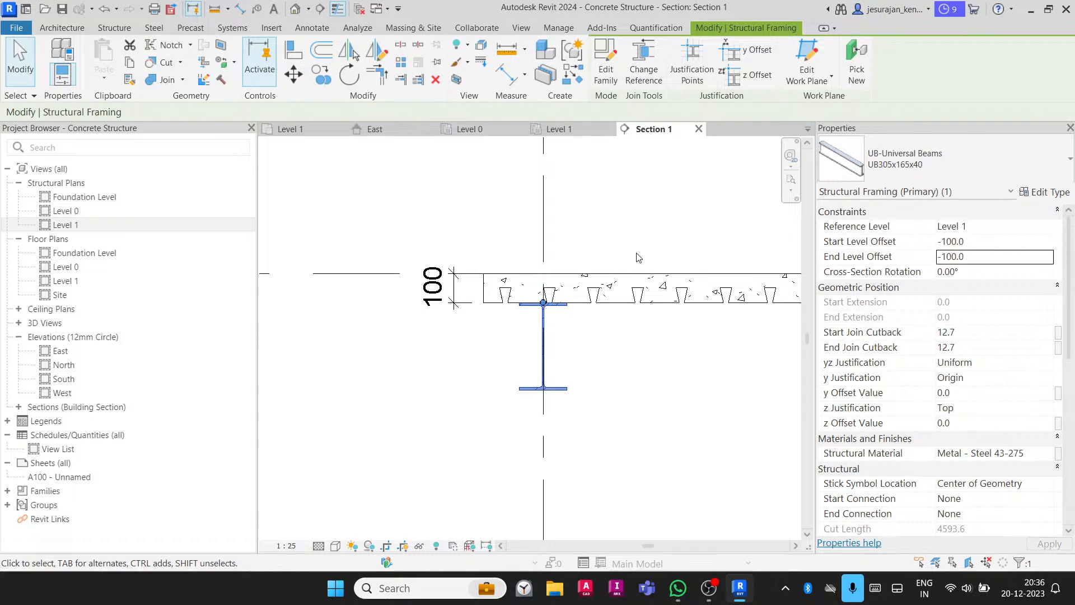
pyautogui.press('Escape')
pyautogui.click(558, 308)
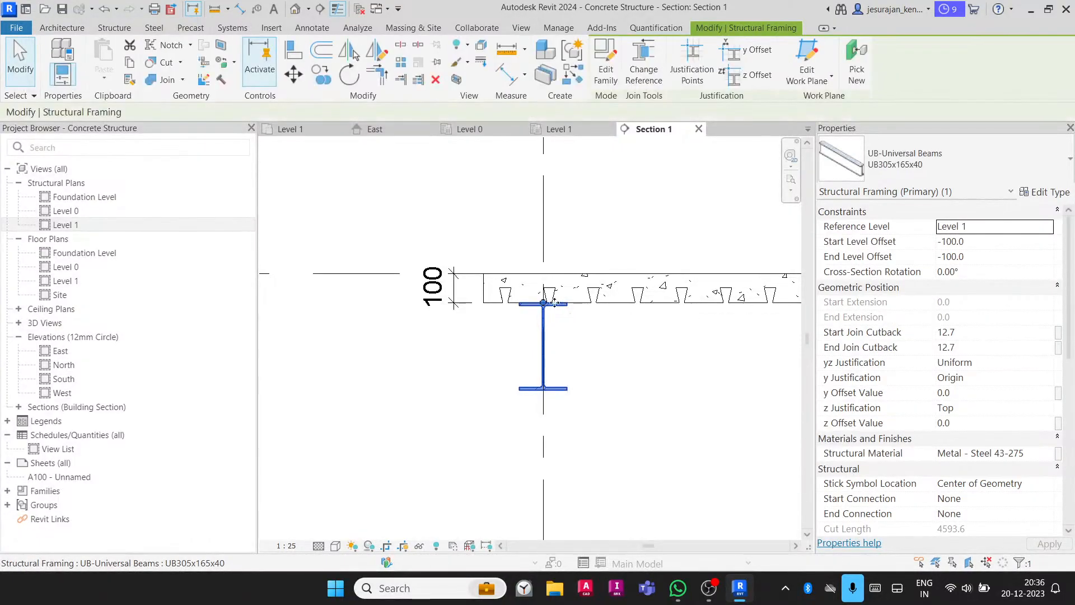
pyautogui.click(511, 333)
# - Open the 3D view and select the Level 1 metal deck floor to view it over the steel frame
pyautogui.scroll(-4, 492, 333)
pyautogui.click(433, 62)
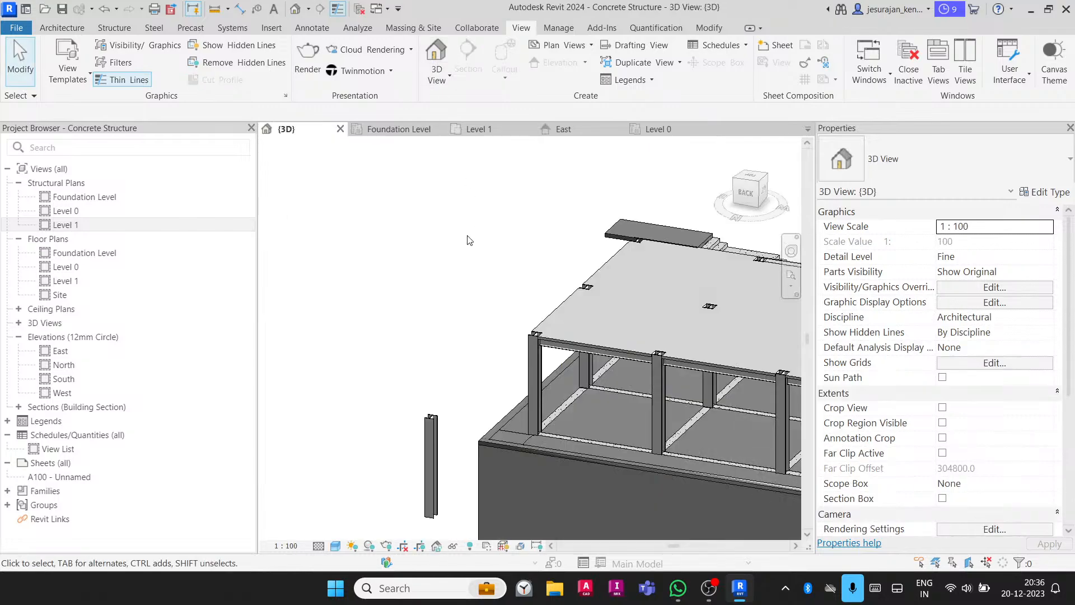
pyautogui.keyDown('shift'); pyautogui.moveTo(481, 269); pyautogui.dragTo(426, 331, button='middle'); pyautogui.keyUp('shift')
pyautogui.scroll(-1, 425, 330)
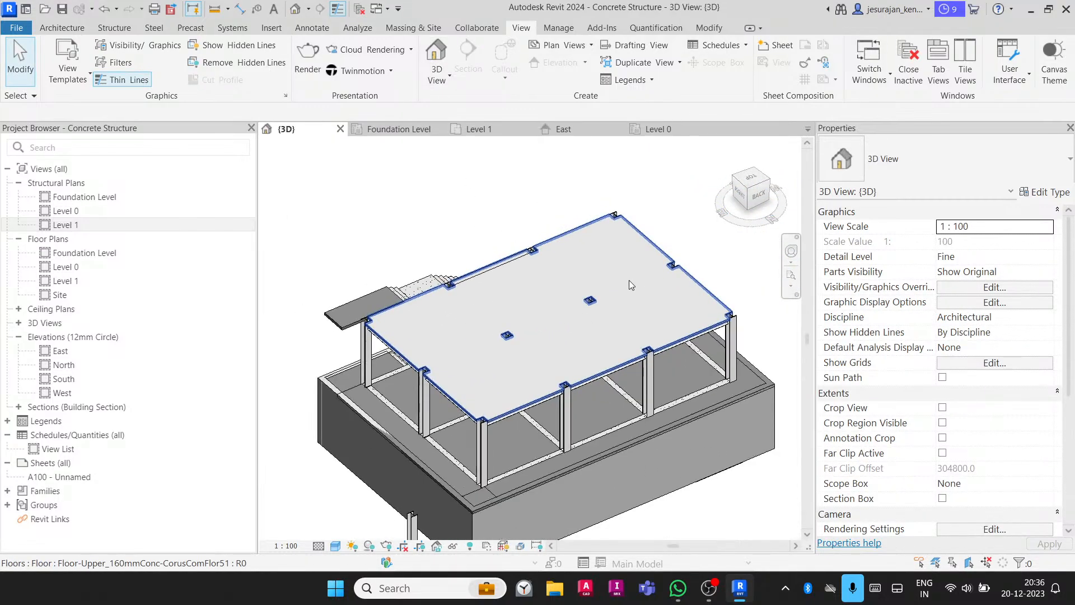
pyautogui.click(629, 271)
pyautogui.keyDown('shift'); pyautogui.moveTo(630, 271); pyautogui.dragTo(600, 237, button='middle'); pyautogui.keyUp('shift')
pyautogui.scroll(1, 601, 237)
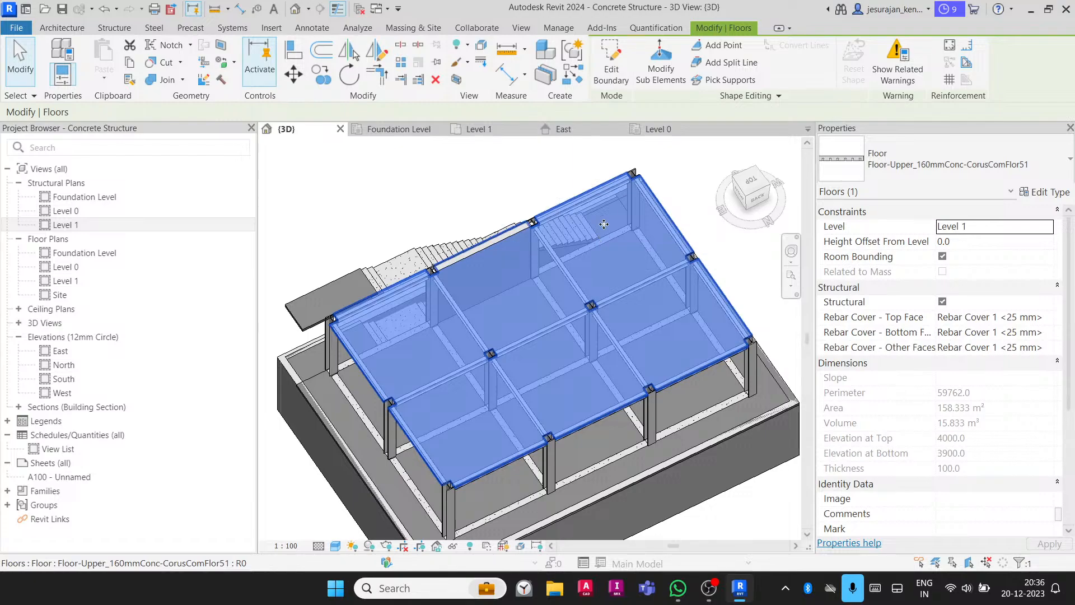
# - Inspect the Level 1 floor's boundary sketch along the stair side, finish the sketch without changes, and dismiss the save reminder
pyautogui.scroll(2, 617, 178)
pyautogui.doubleClick(617, 178)
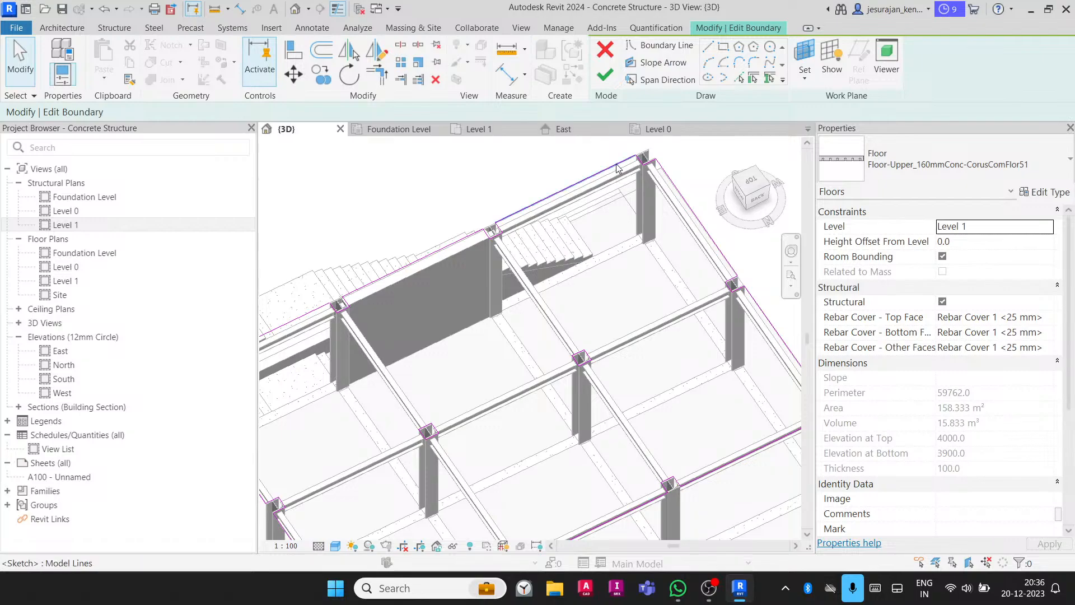
pyautogui.click(616, 167)
pyautogui.click(636, 230)
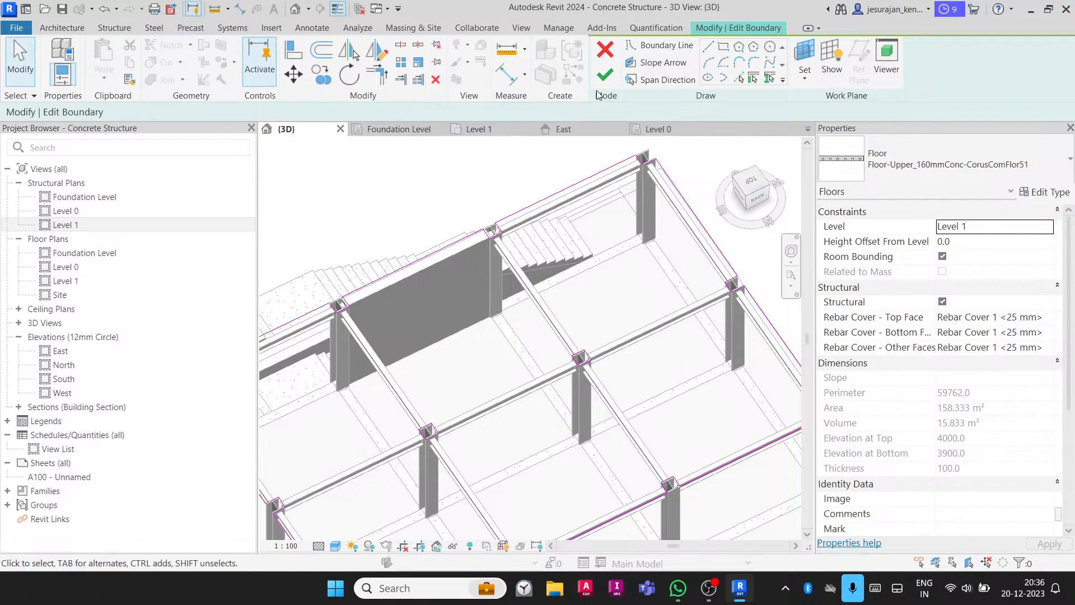
pyautogui.click(606, 74)
pyautogui.click(643, 302)
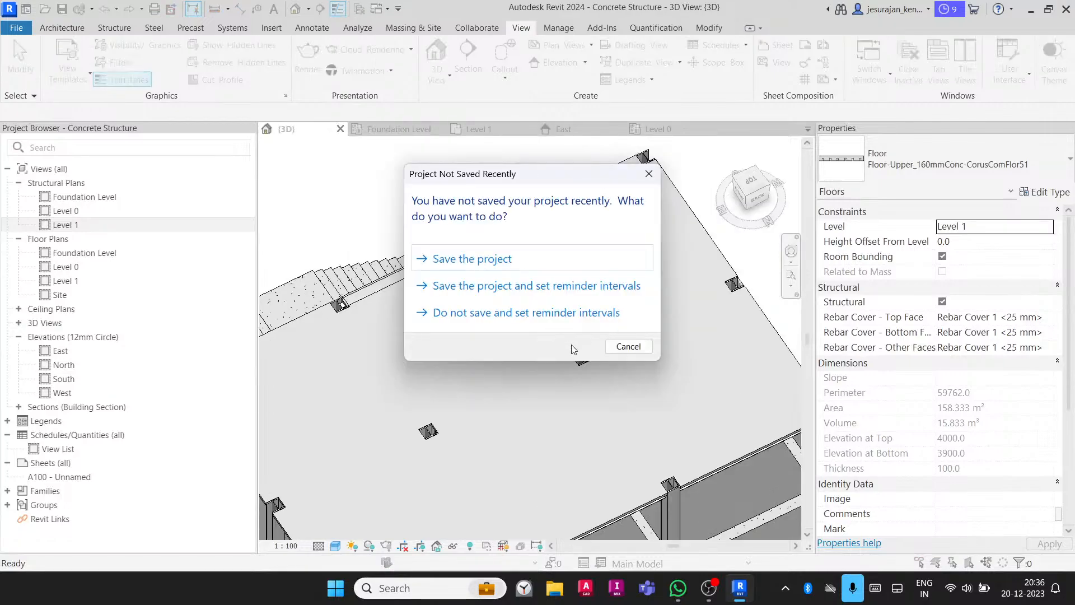
pyautogui.press('Escape')
pyautogui.scroll(-3, 572, 340)
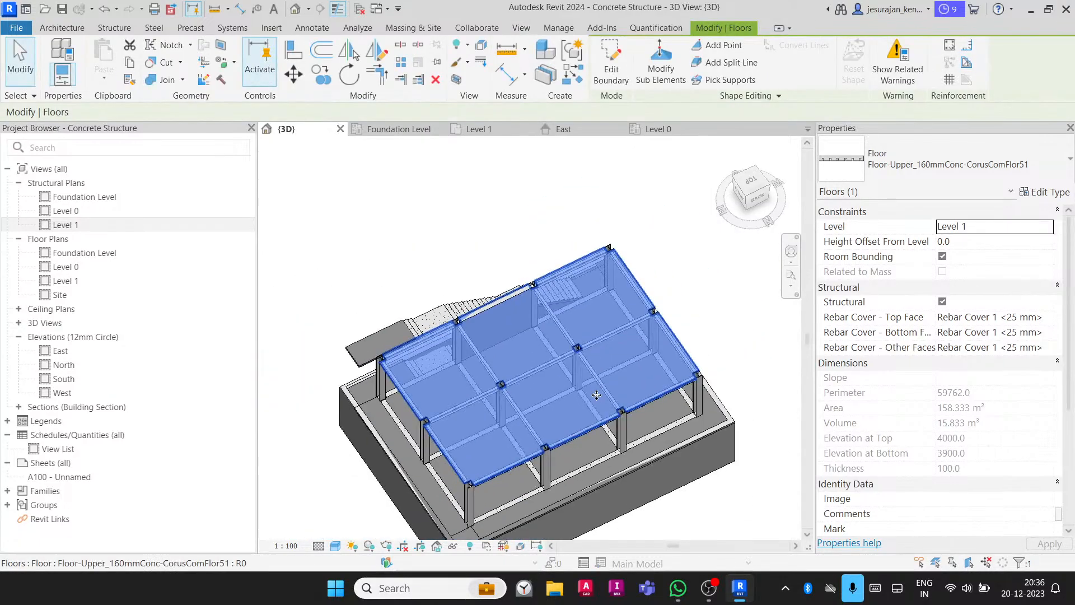
pyautogui.keyDown('shift'); pyautogui.moveTo(573, 339); pyautogui.dragTo(466, 355, button='middle'); pyautogui.keyUp('shift')
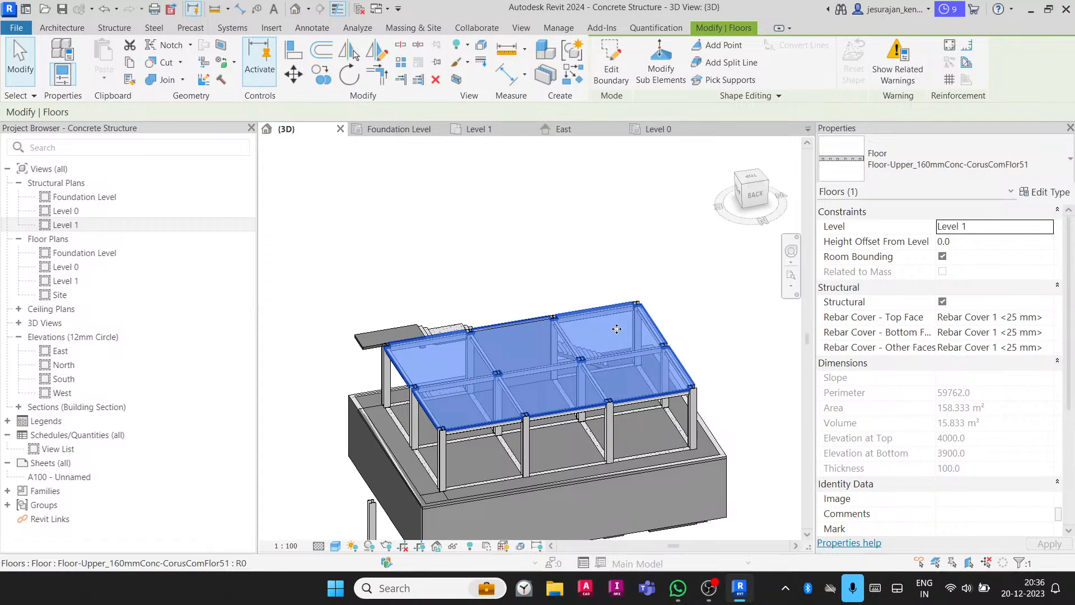
# - Select the columns and beams standing between Level 0 and Level 1 together with the floor above them, leaving out the wall
pyautogui.keyDown('shift'); pyautogui.moveTo(618, 332); pyautogui.dragTo(576, 329, button='middle'); pyautogui.keyUp('shift')
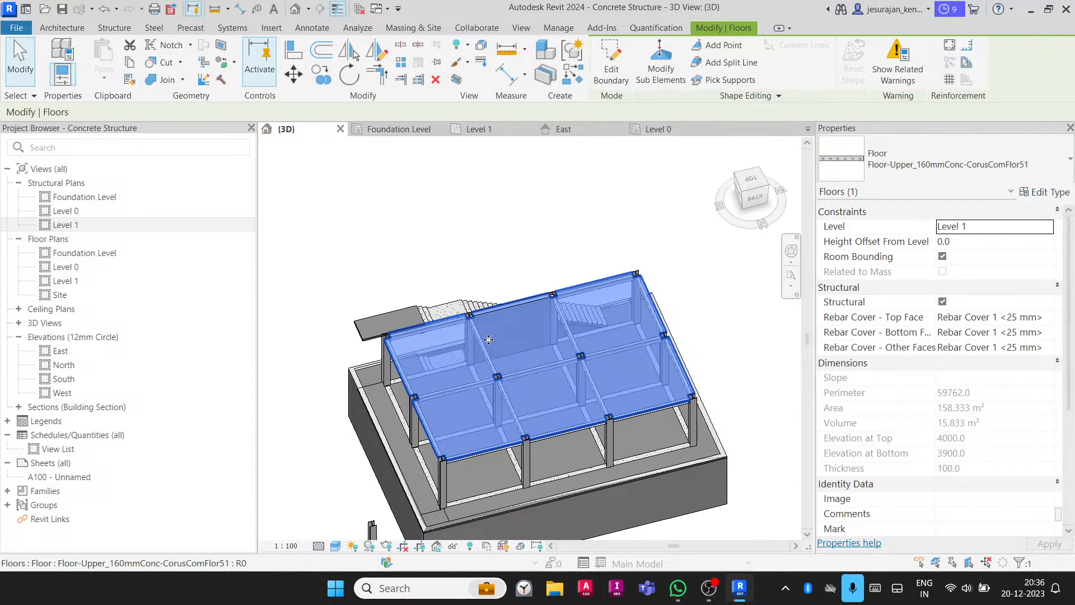
pyautogui.scroll(2, 473, 337)
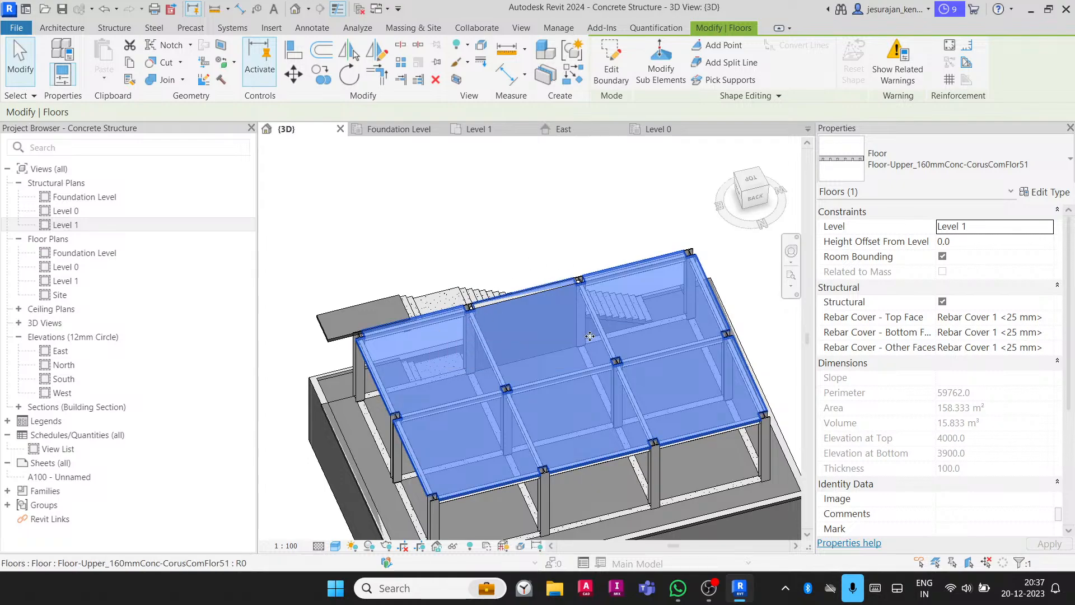
pyautogui.keyDown('shift'); pyautogui.moveTo(573, 332); pyautogui.dragTo(515, 327, button='middle'); pyautogui.keyUp('shift')
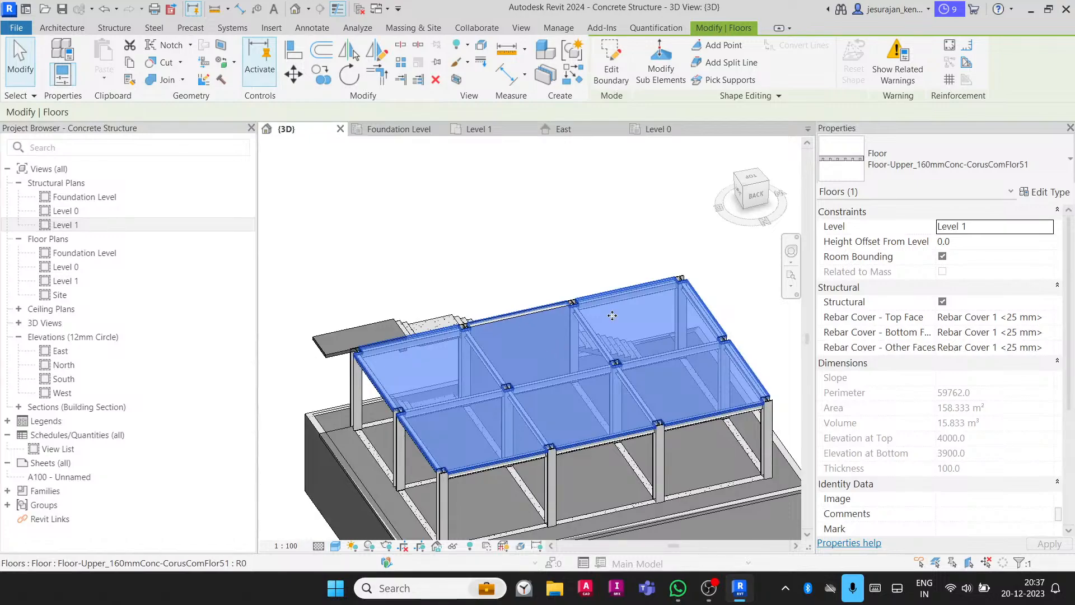
pyautogui.keyDown('shift'); pyautogui.moveTo(609, 309); pyautogui.dragTo(439, 354, button='middle'); pyautogui.keyUp('shift')
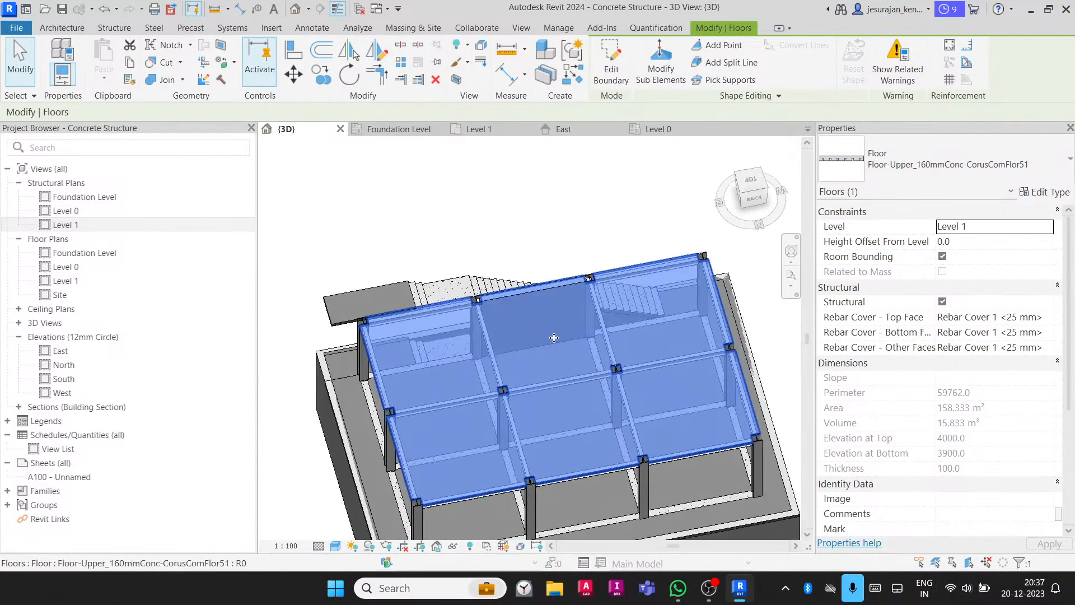
pyautogui.keyDown('shift'); pyautogui.moveTo(520, 354); pyautogui.dragTo(722, 253, button='middle'); pyautogui.keyUp('shift')
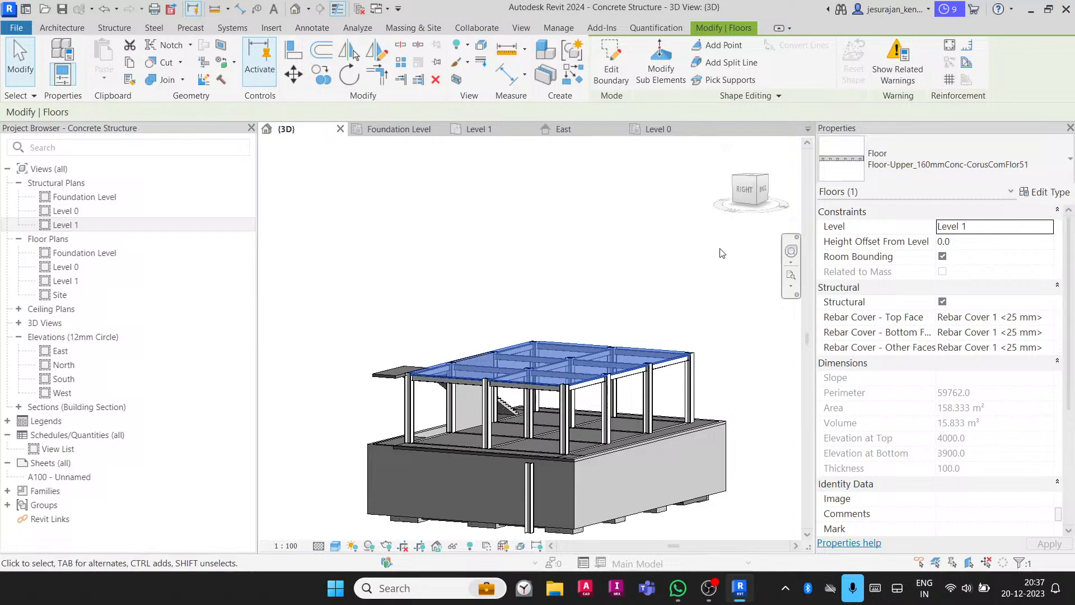
pyautogui.click(744, 191)
pyautogui.moveTo(676, 387); pyautogui.dragTo(602, 368)
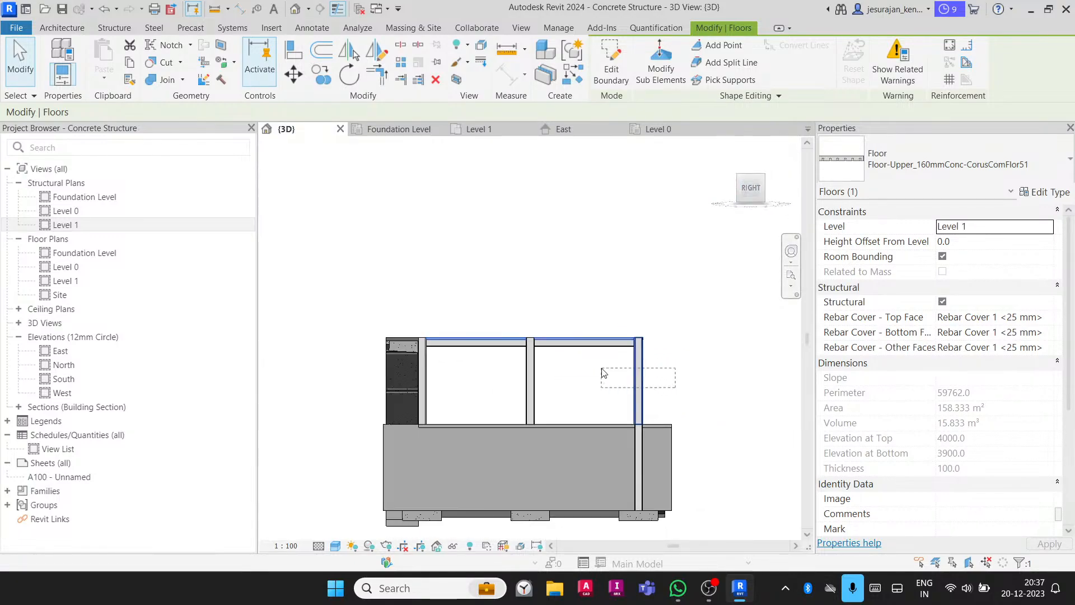
pyautogui.moveTo(423, 348); pyautogui.dragTo(422, 347)
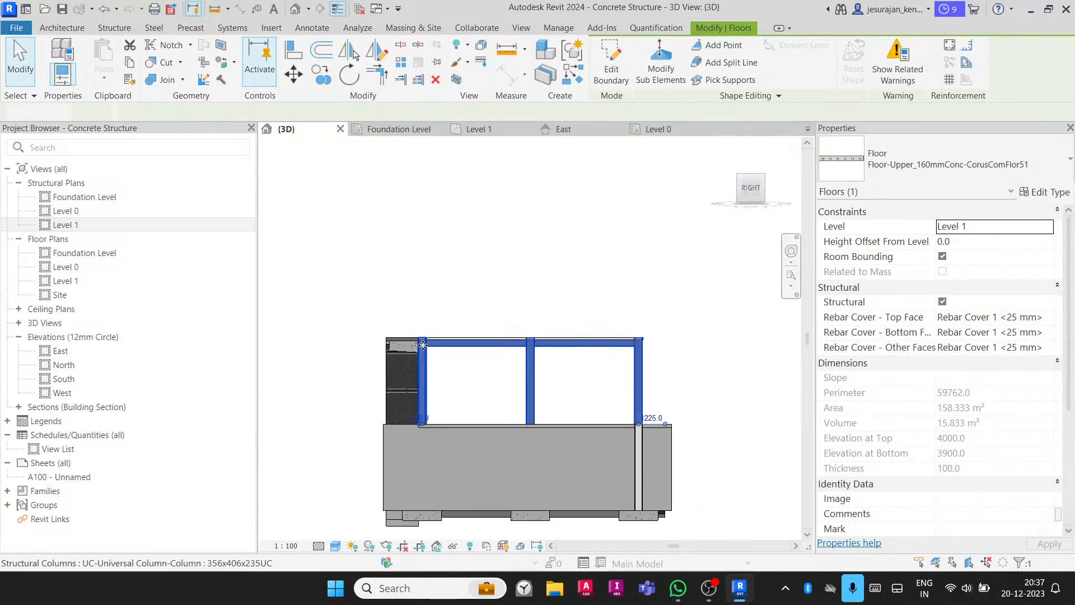
pyautogui.keyDown('shift'); pyautogui.moveTo(547, 268); pyautogui.dragTo(437, 277, button='middle'); pyautogui.keyUp('shift')
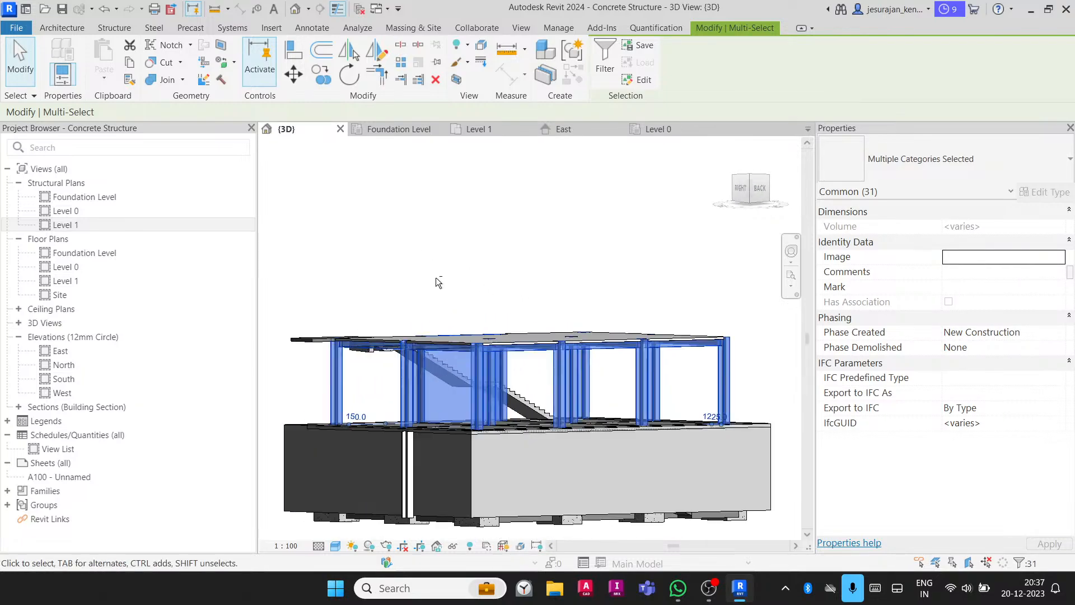
pyautogui.keyDown('shift'); pyautogui.click(445, 388); pyautogui.keyUp('shift')
pyautogui.keyDown('shift'); pyautogui.moveTo(503, 269); pyautogui.dragTo(438, 308, button='middle'); pyautogui.keyUp('shift')
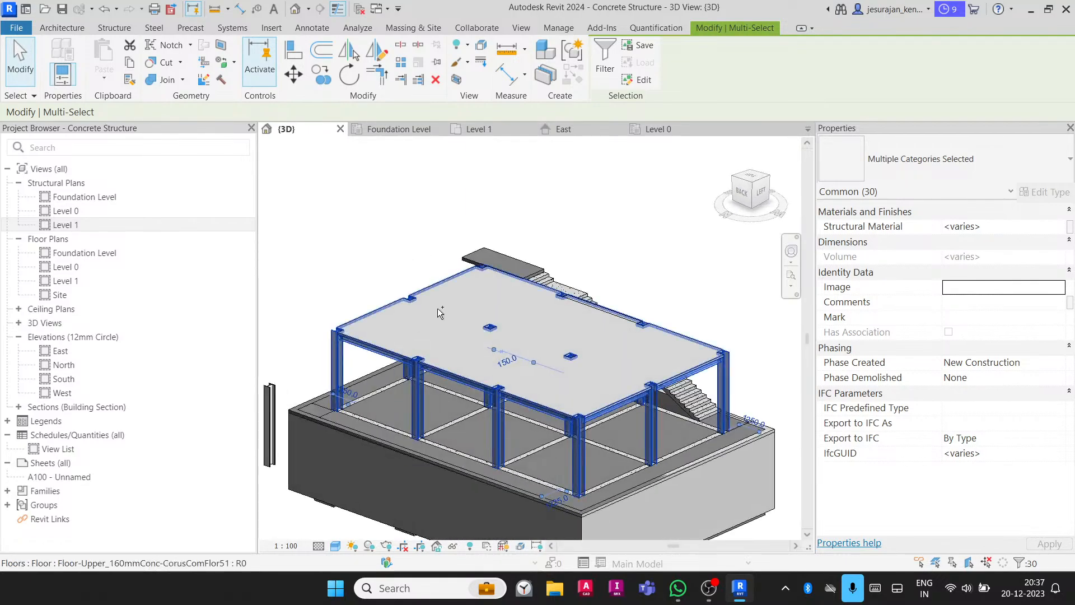
pyautogui.keyDown('ctrl'); pyautogui.click(437, 308); pyautogui.keyUp('ctrl')
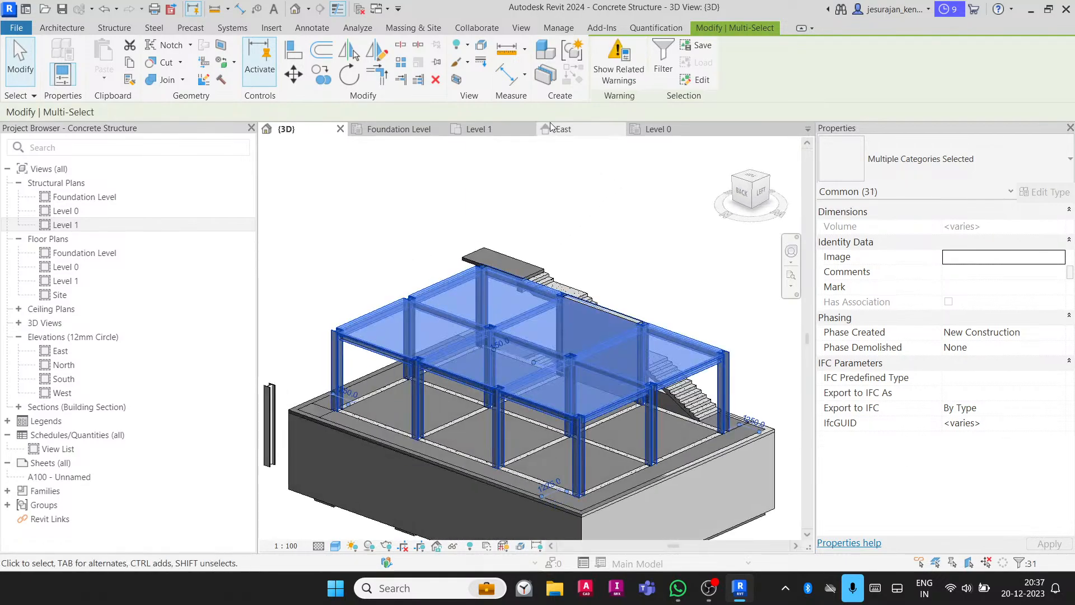
# - Try to copy the selected columns, beams and floor and paste them aligned to Level 1
pyautogui.click(130, 63)
pyautogui.click(108, 78)
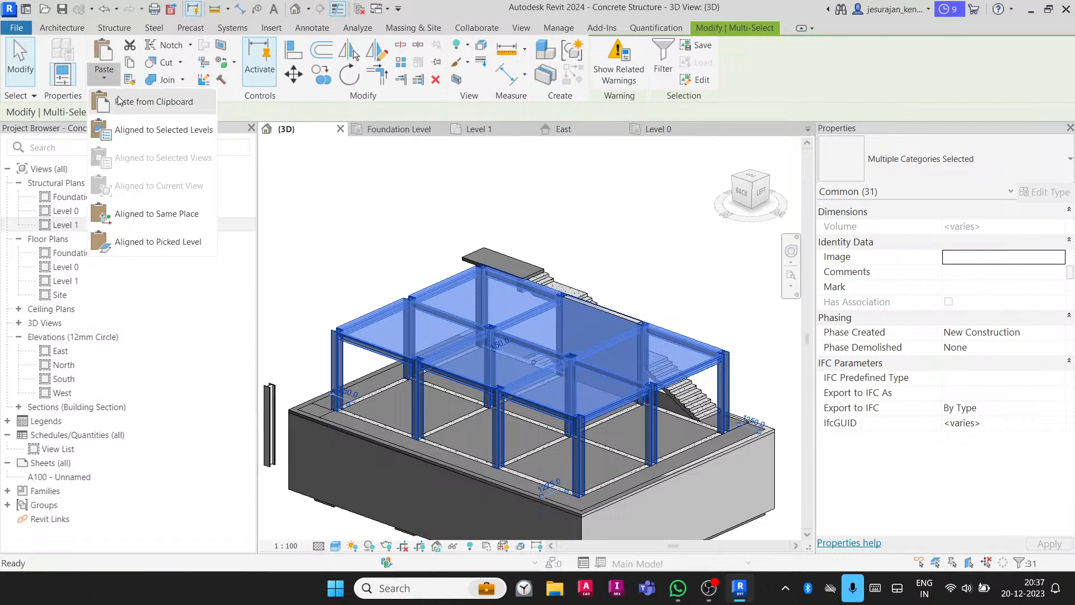
pyautogui.click(147, 128)
pyautogui.click(495, 222)
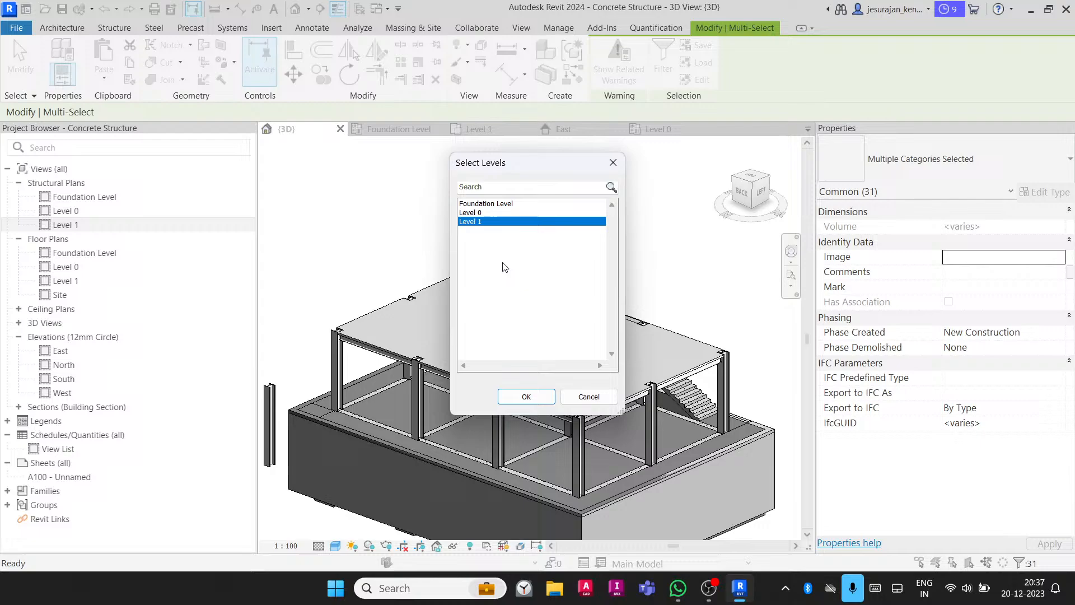
pyautogui.click(526, 397)
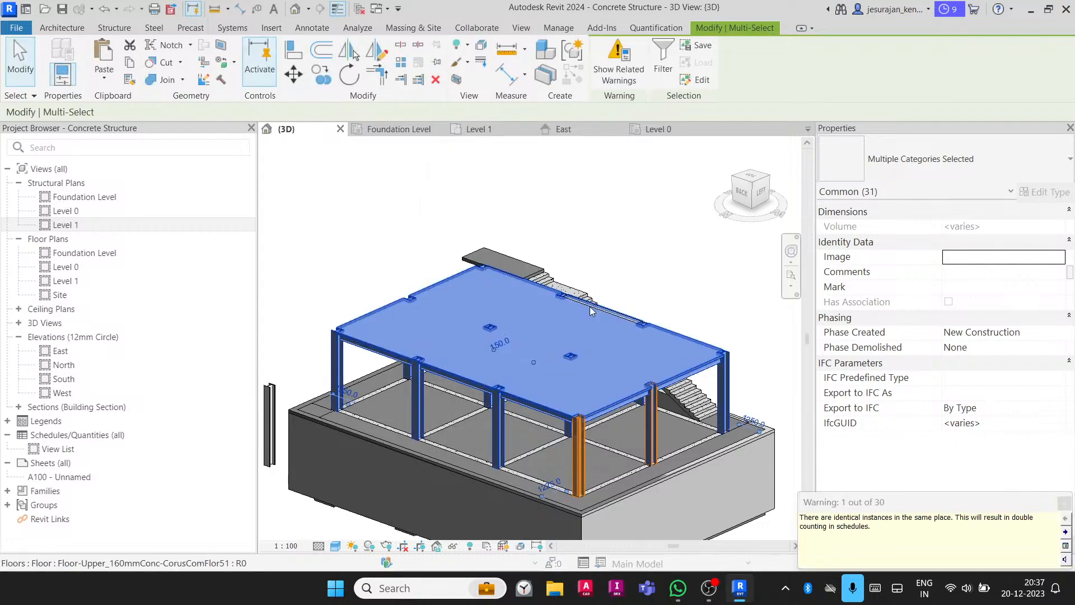
pyautogui.press('Escape')
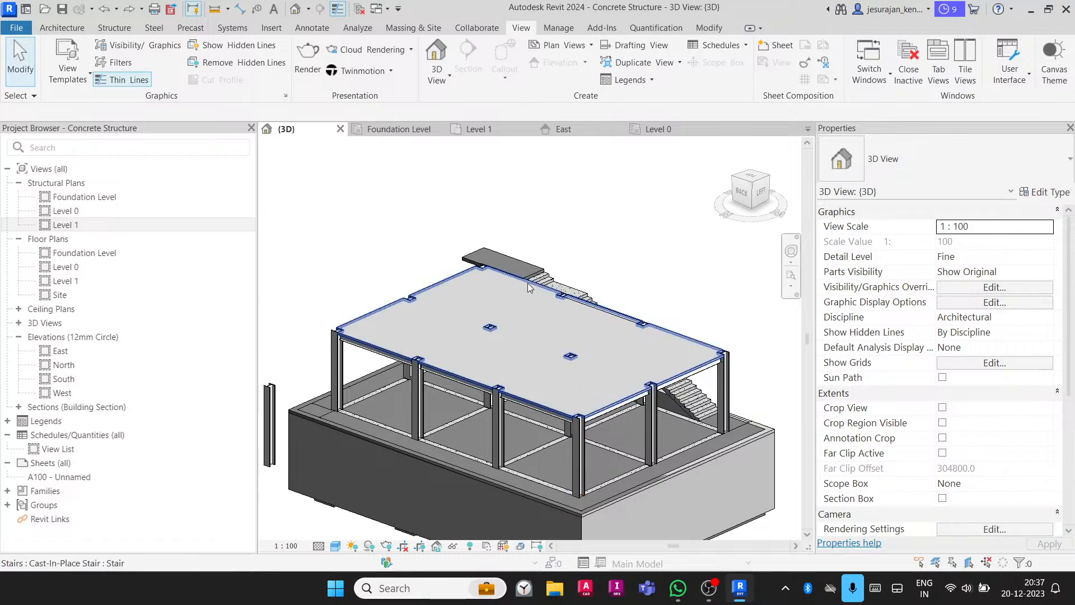
pyautogui.click(741, 191)
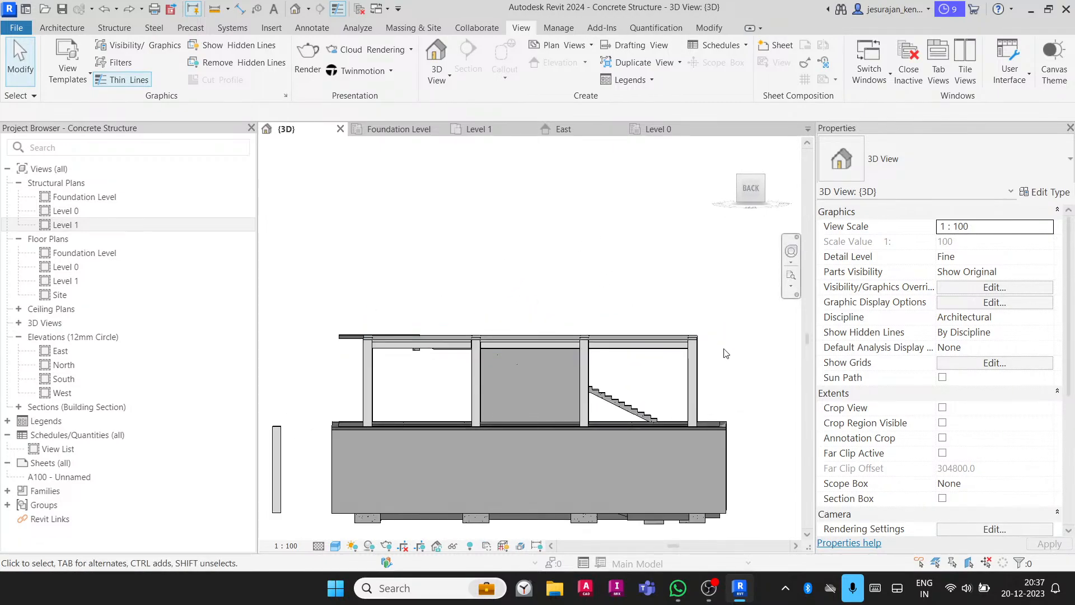
pyautogui.moveTo(725, 353); pyautogui.dragTo(346, 389)
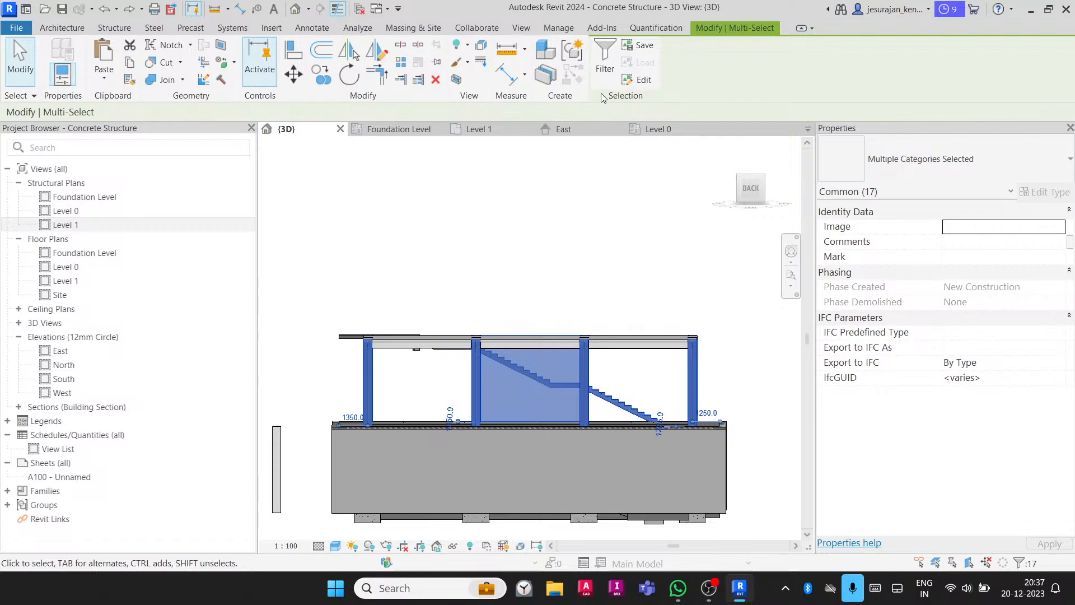
pyautogui.press('Escape')
# - In the North elevation, copy the Level 1 line up by the Level 0 to Level 1 spacing to 8000, and return to 3D
pyautogui.click(69, 367)
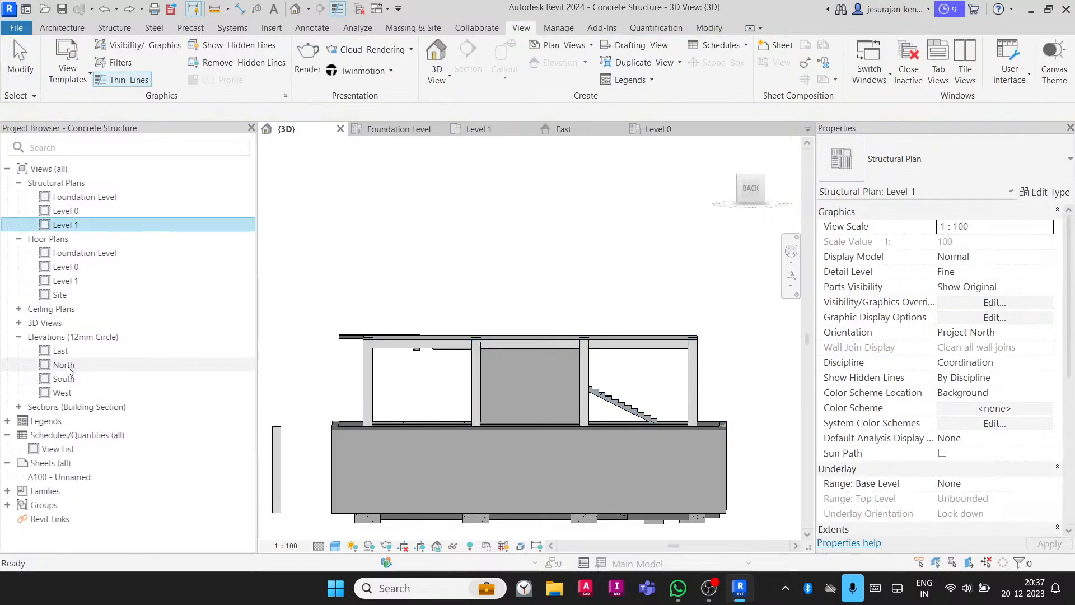
pyautogui.doubleClick(69, 367)
pyautogui.click(371, 281)
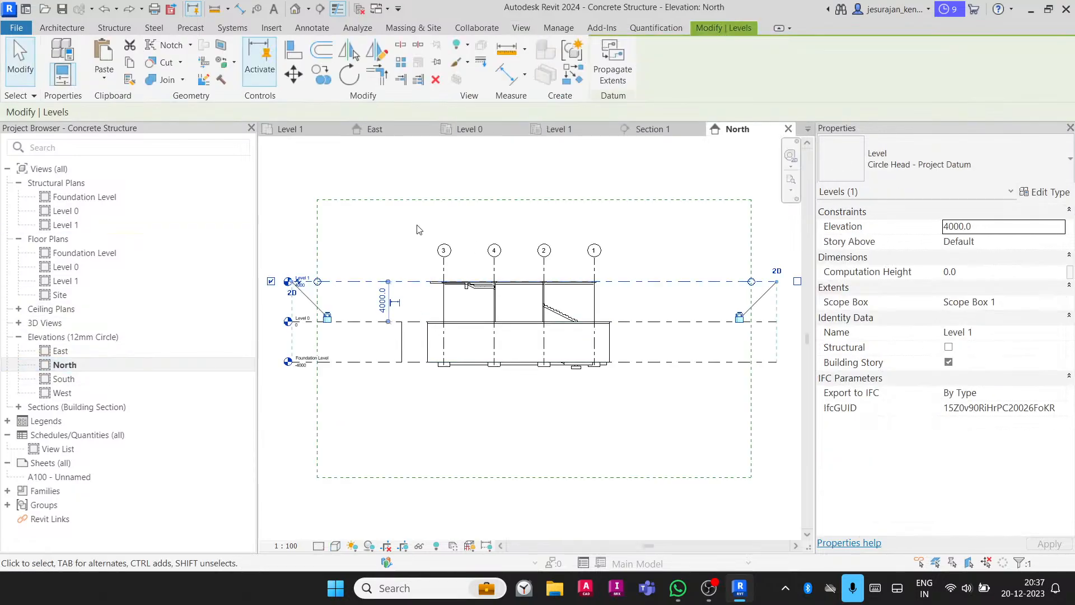
pyautogui.click(321, 74)
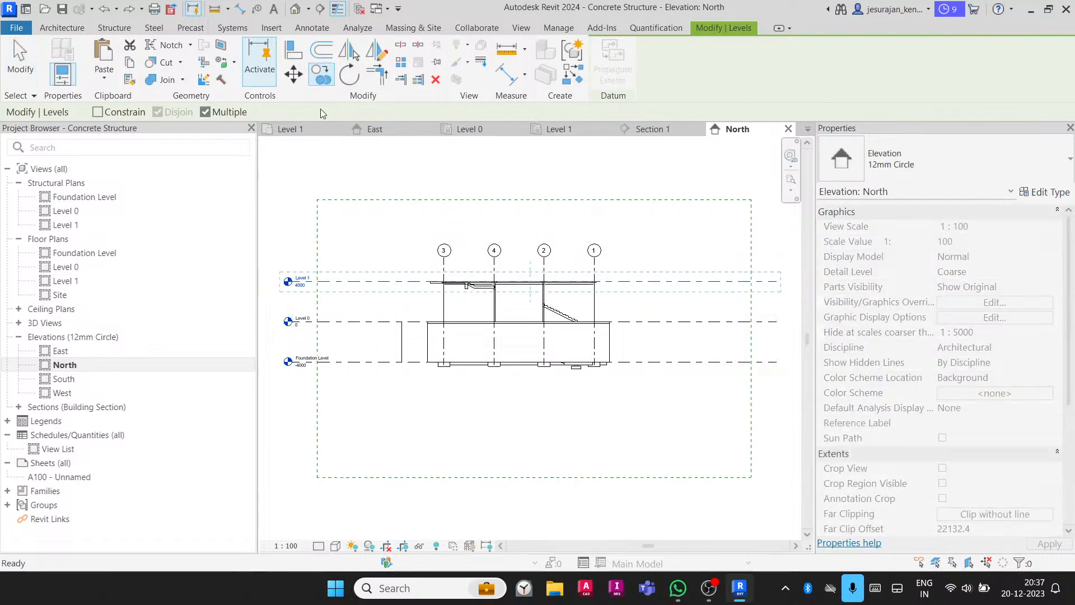
pyautogui.click(353, 321)
pyautogui.click(354, 282)
pyautogui.press('Escape')
pyautogui.press('Escape')
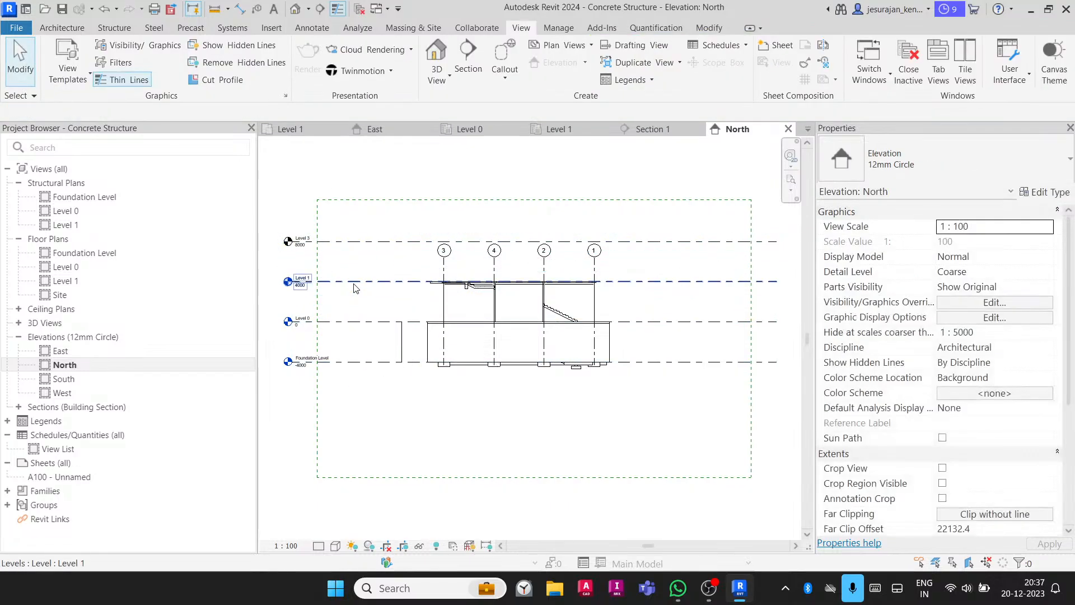
pyautogui.click(437, 49)
pyautogui.moveTo(732, 343); pyautogui.dragTo(322, 378)
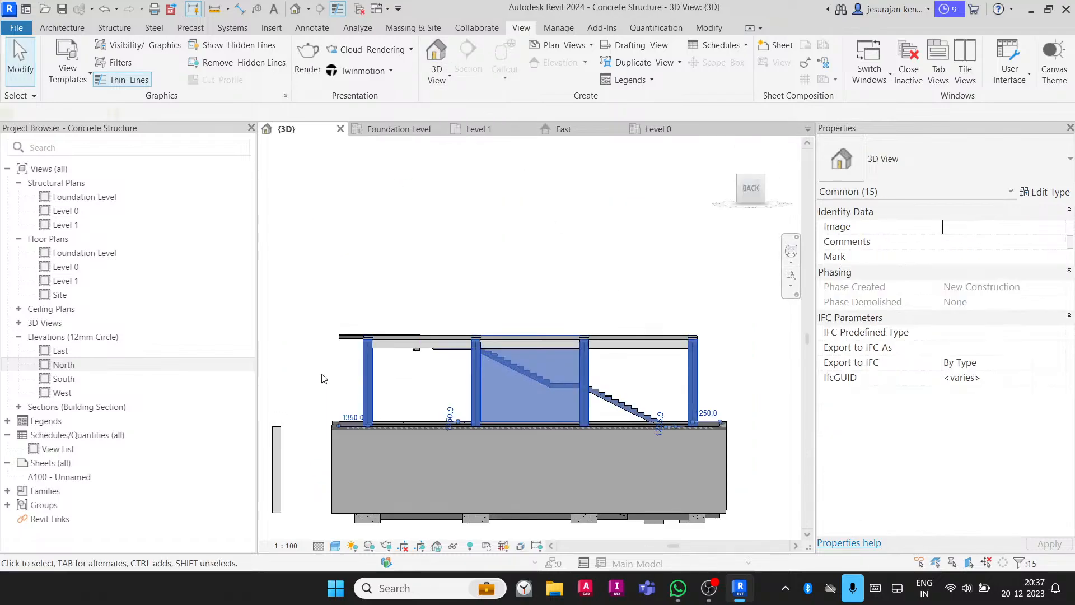
pyautogui.click(606, 61)
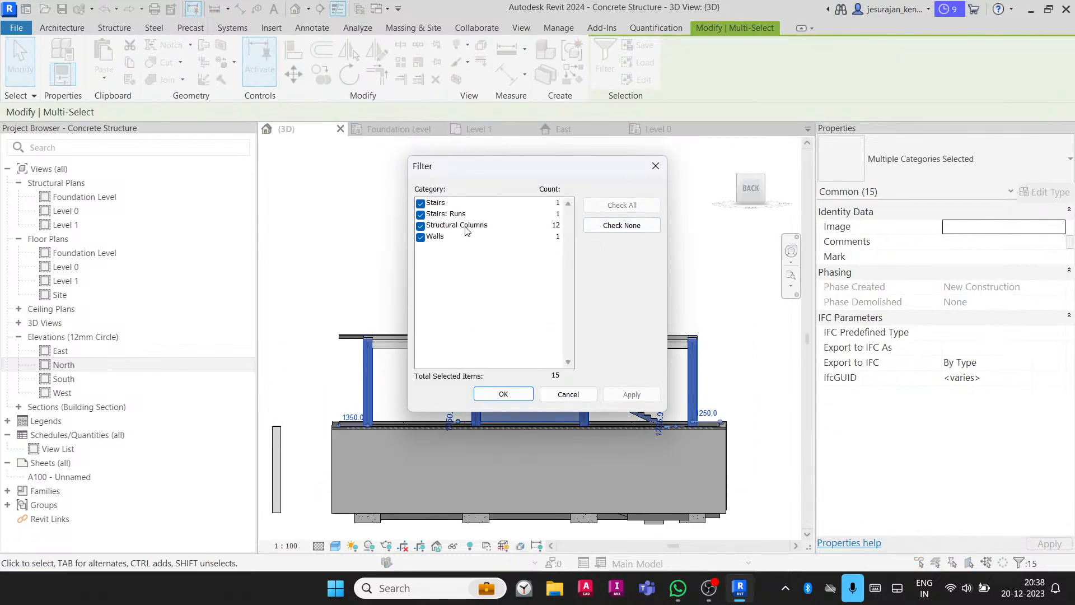
pyautogui.click(420, 204)
pyautogui.click(421, 215)
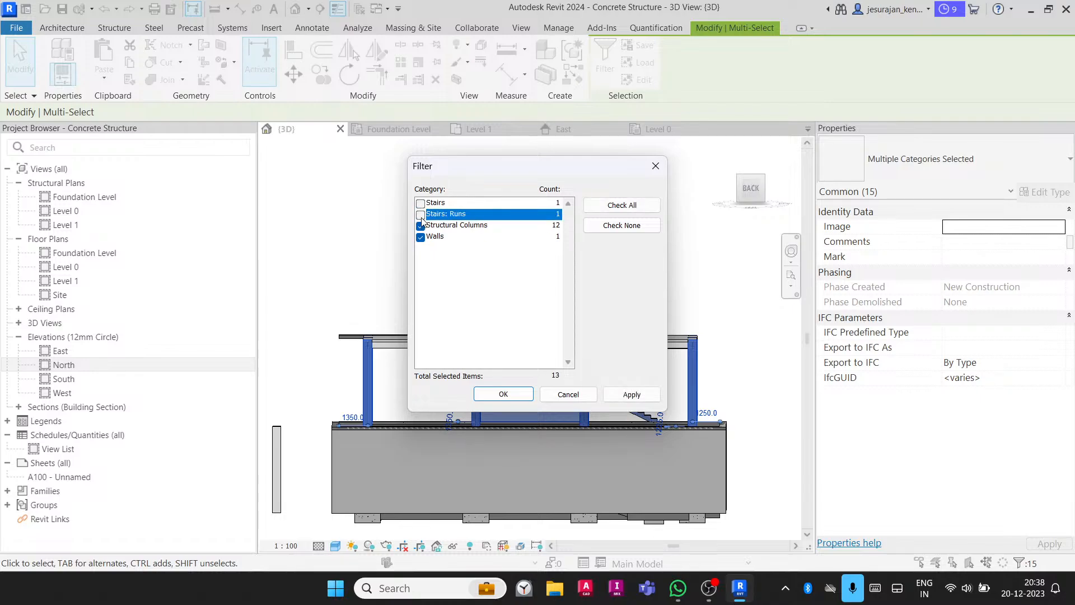
pyautogui.press('Escape')
pyautogui.press('Escape')
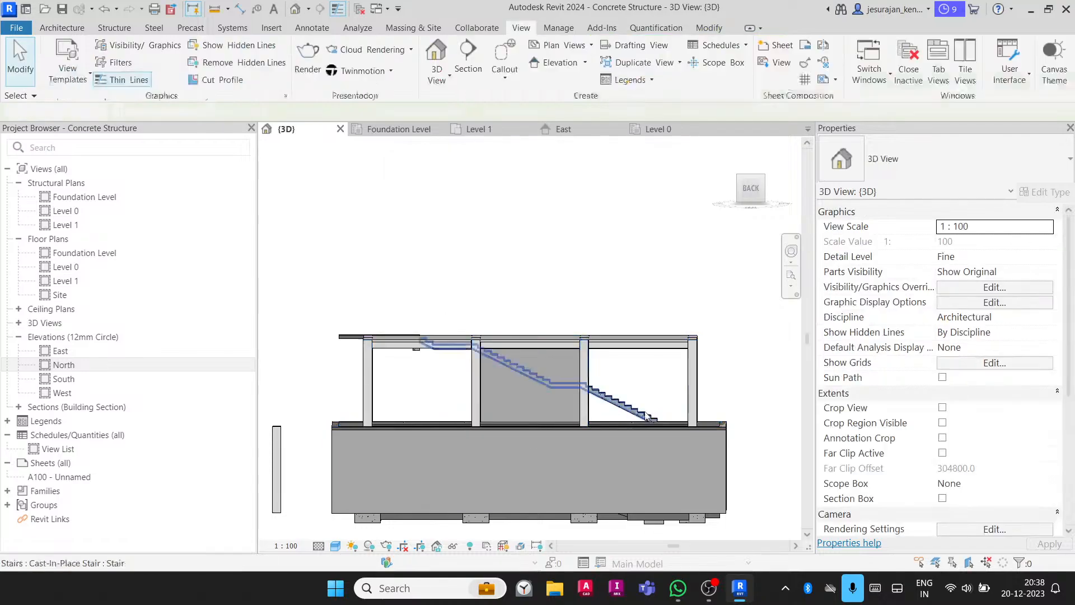
# - Select the whole storey above Level 0 and filter it to Floors, Structural Columns, Structural Framing (Other) and Structural Framing (Primary)
pyautogui.moveTo(710, 368); pyautogui.dragTo(301, 263)
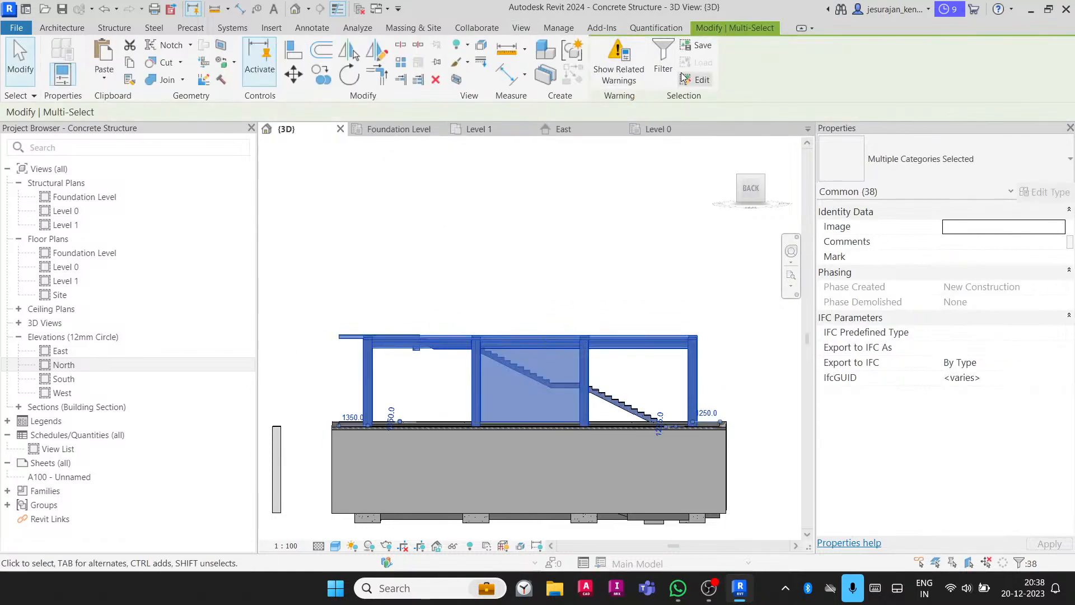
pyautogui.click(656, 66)
pyautogui.click(609, 230)
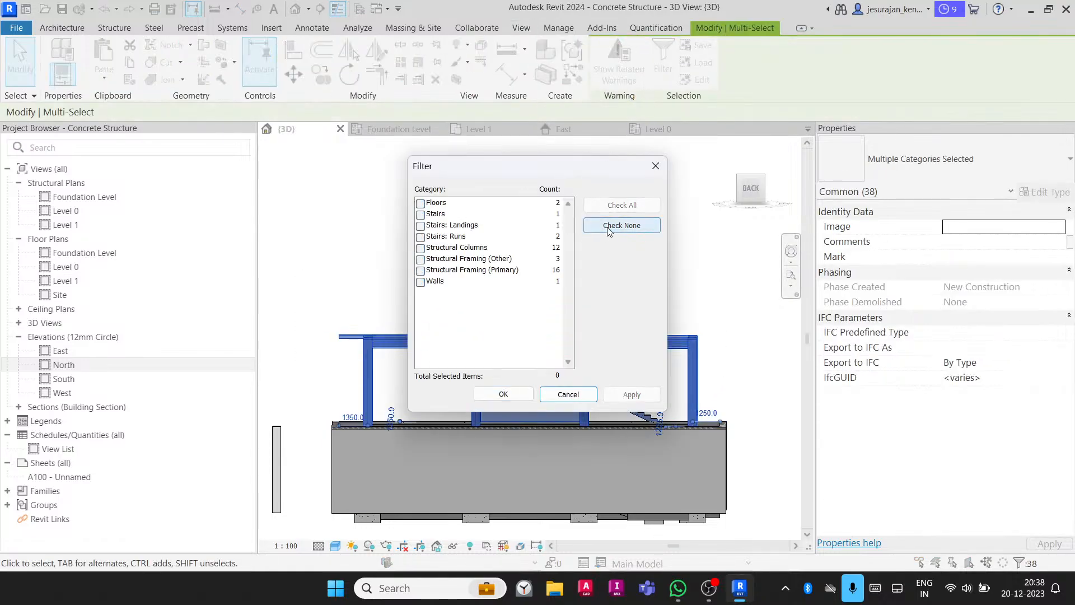
pyautogui.click(421, 203)
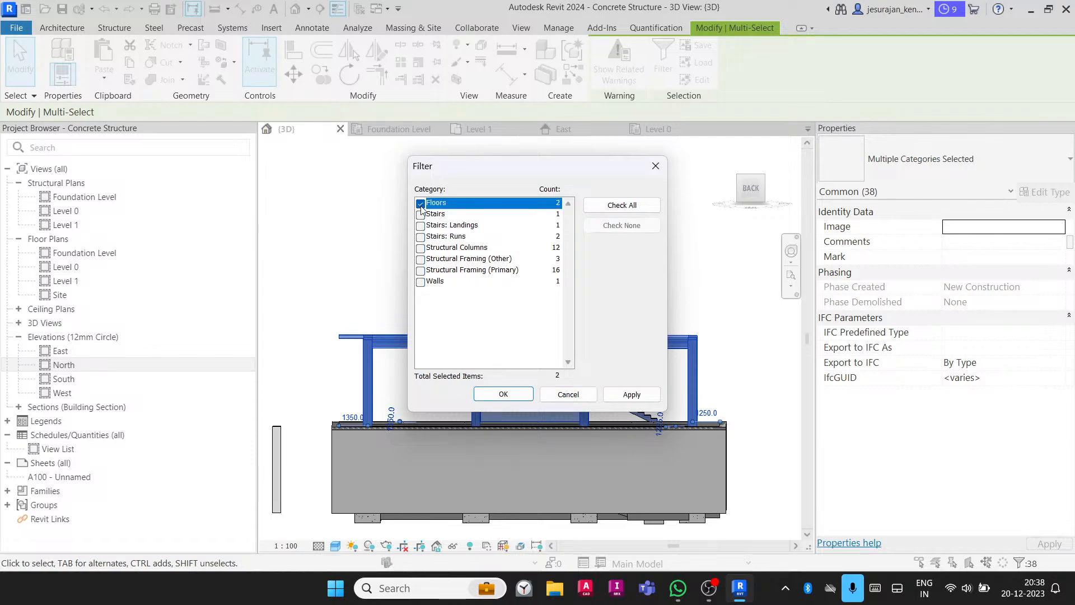
pyautogui.click(421, 249)
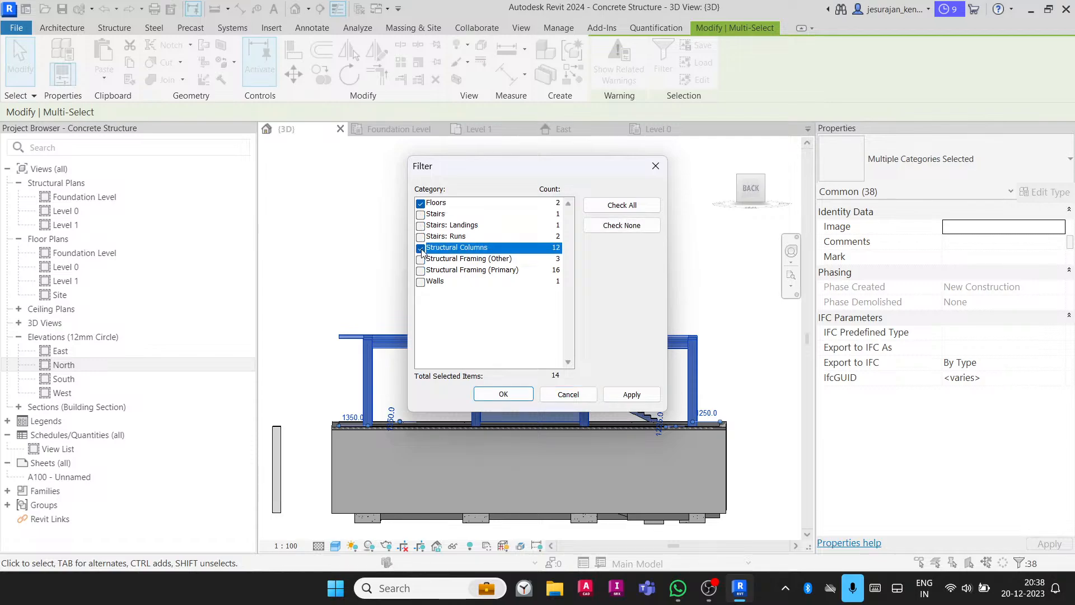
pyautogui.click(420, 260)
pyautogui.click(420, 270)
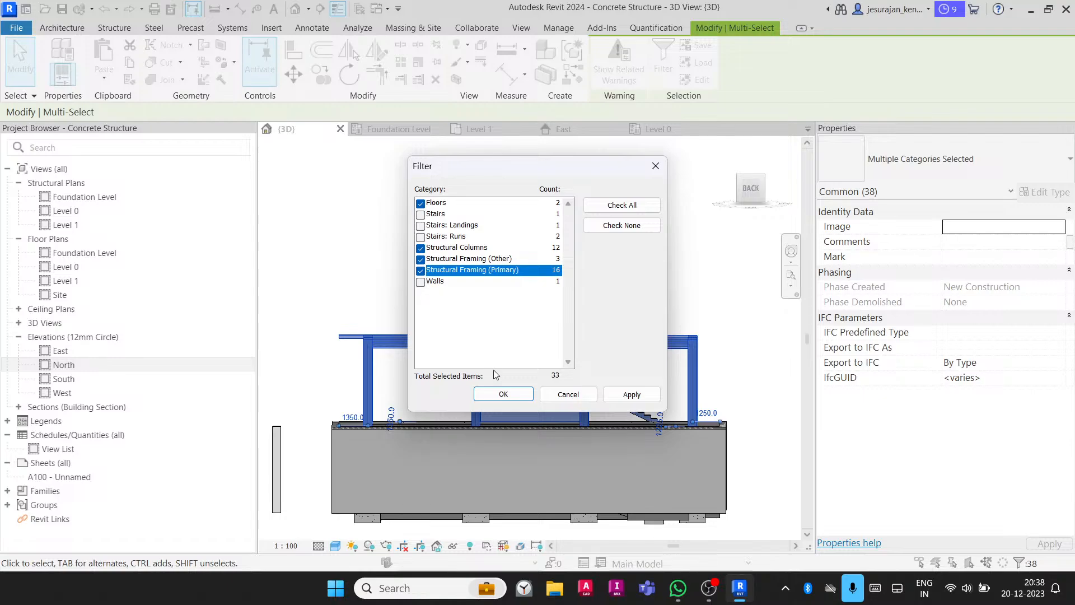
pyautogui.click(504, 394)
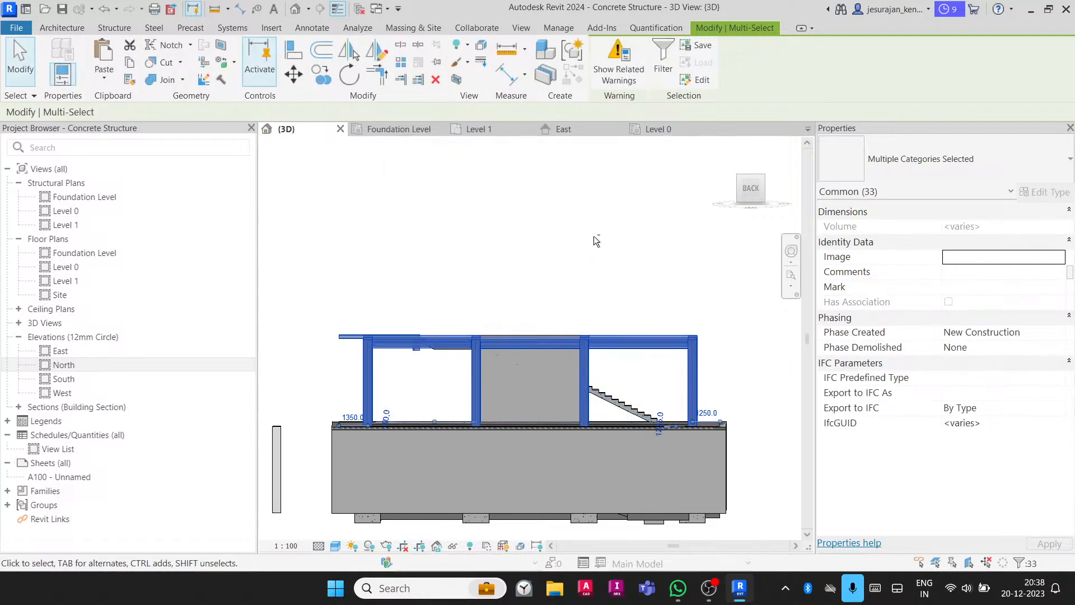
# - Copy the filtered floors, columns and framing and paste them aligned to Level 3
pyautogui.keyDown('shift'); pyautogui.moveTo(593, 236); pyautogui.dragTo(507, 340, button='middle'); pyautogui.keyUp('shift')
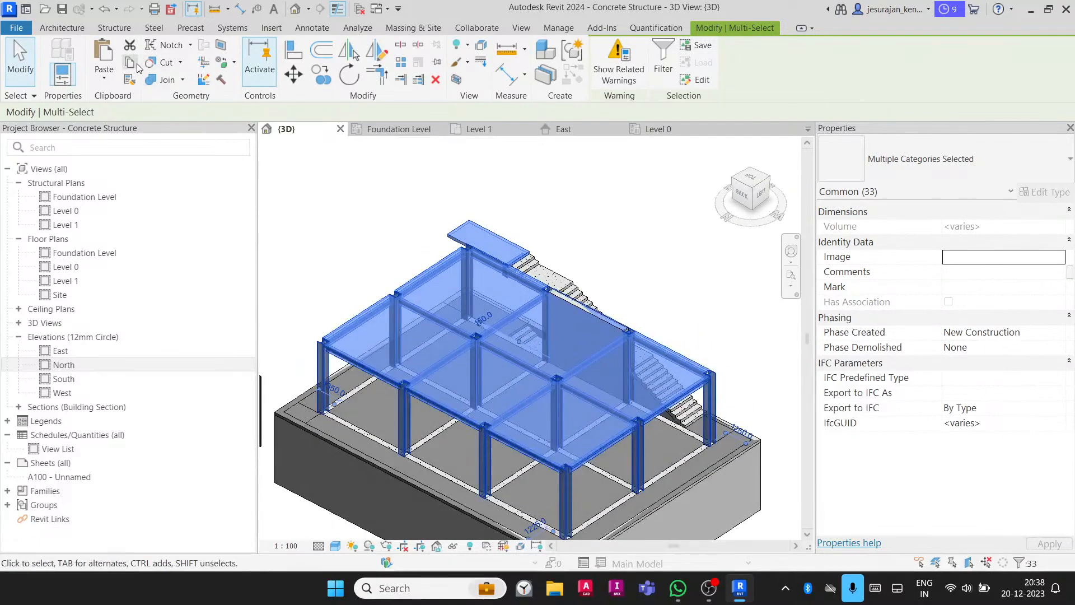
pyautogui.click(117, 78)
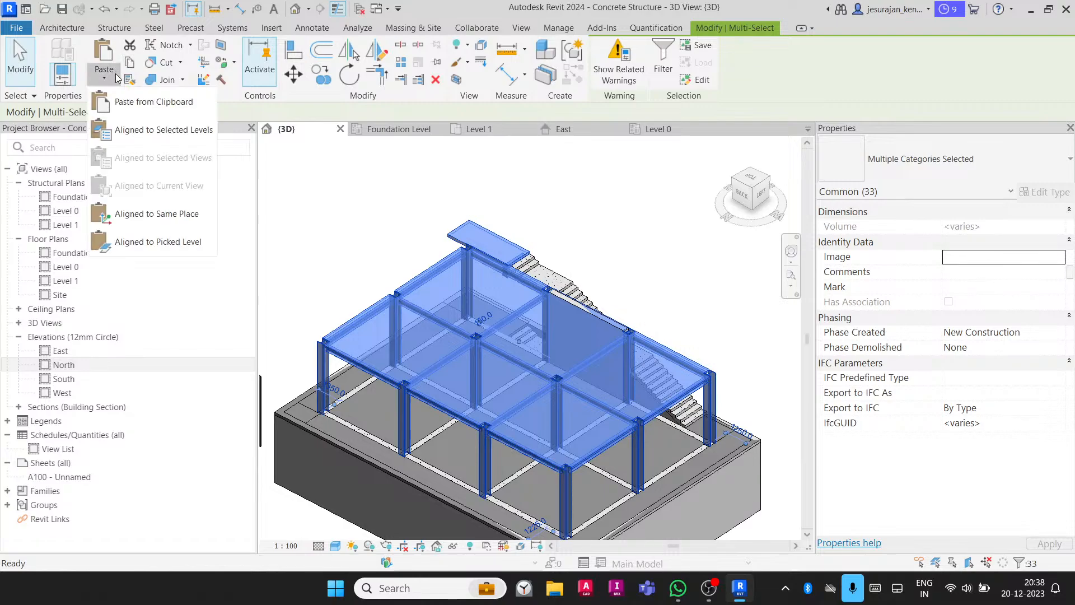
pyautogui.click(158, 130)
pyautogui.click(476, 230)
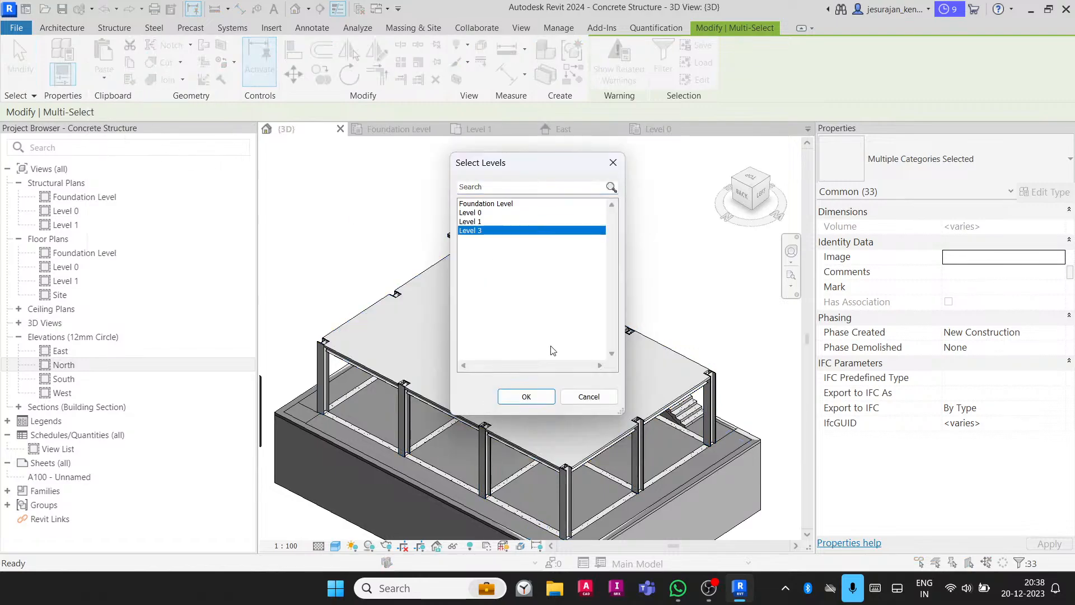
pyautogui.click(526, 396)
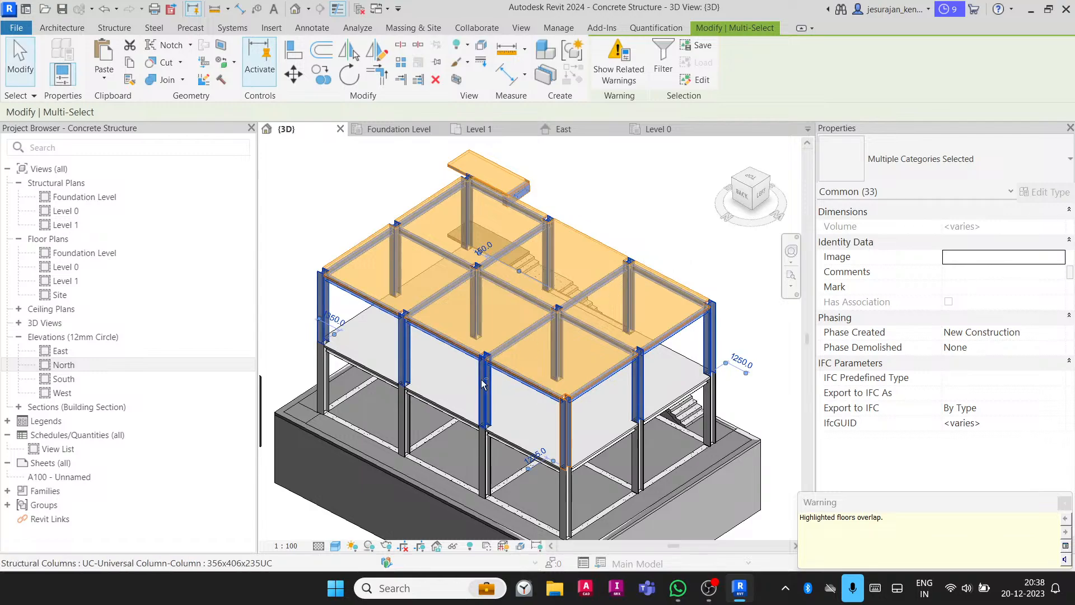
pyautogui.keyDown('shift'); pyautogui.moveTo(527, 313); pyautogui.dragTo(511, 249, button='middle'); pyautogui.keyUp('shift')
pyautogui.click(547, 202)
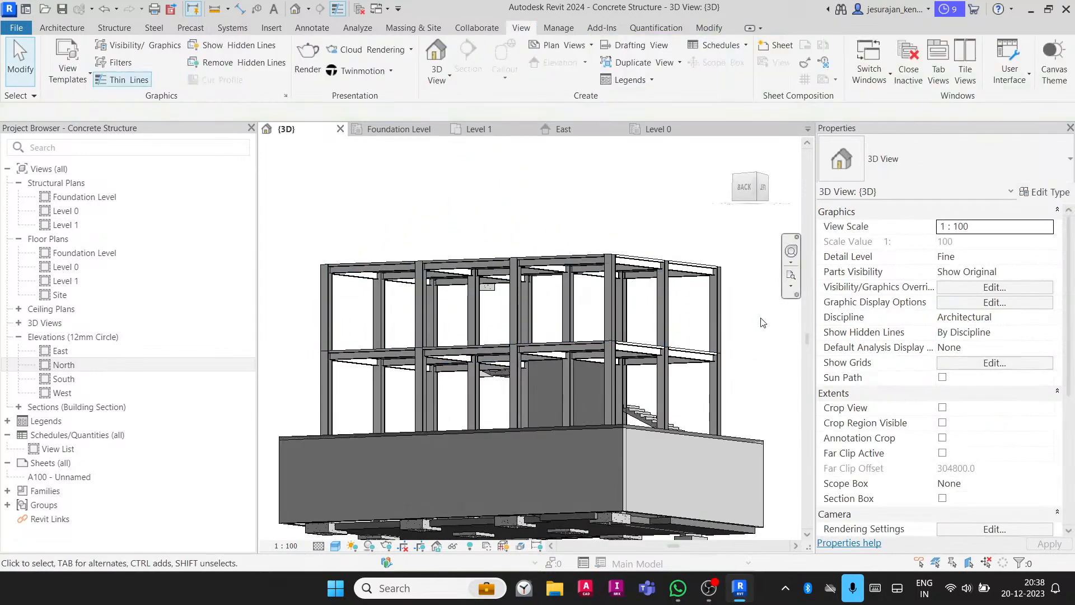
# - Check the level constraints of the upper-storey columns and examine the copied storey from all around
pyautogui.moveTo(754, 311); pyautogui.dragTo(308, 320)
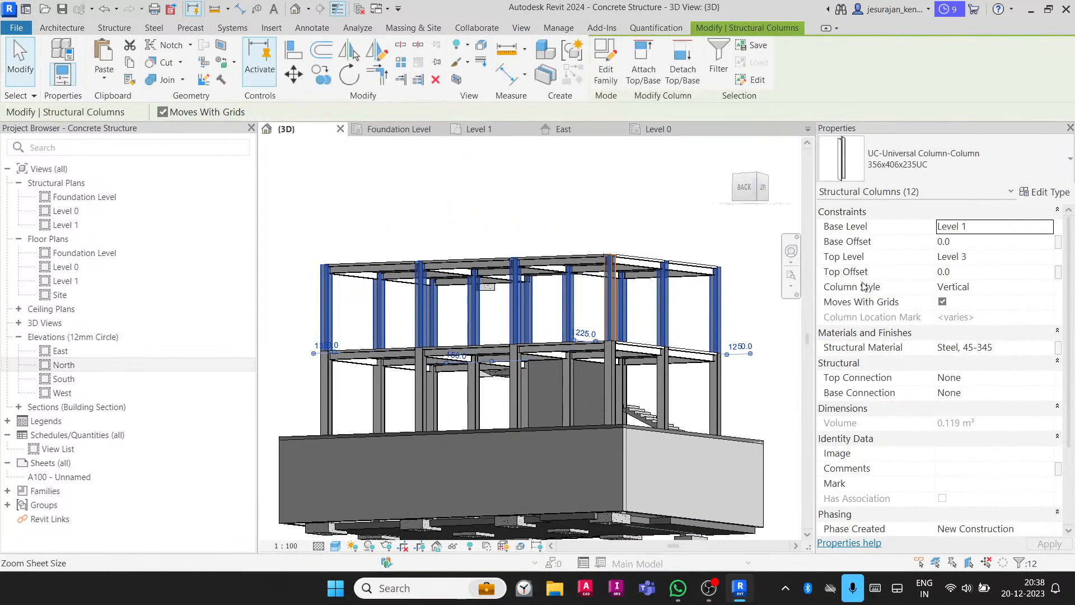
pyautogui.press('Escape')
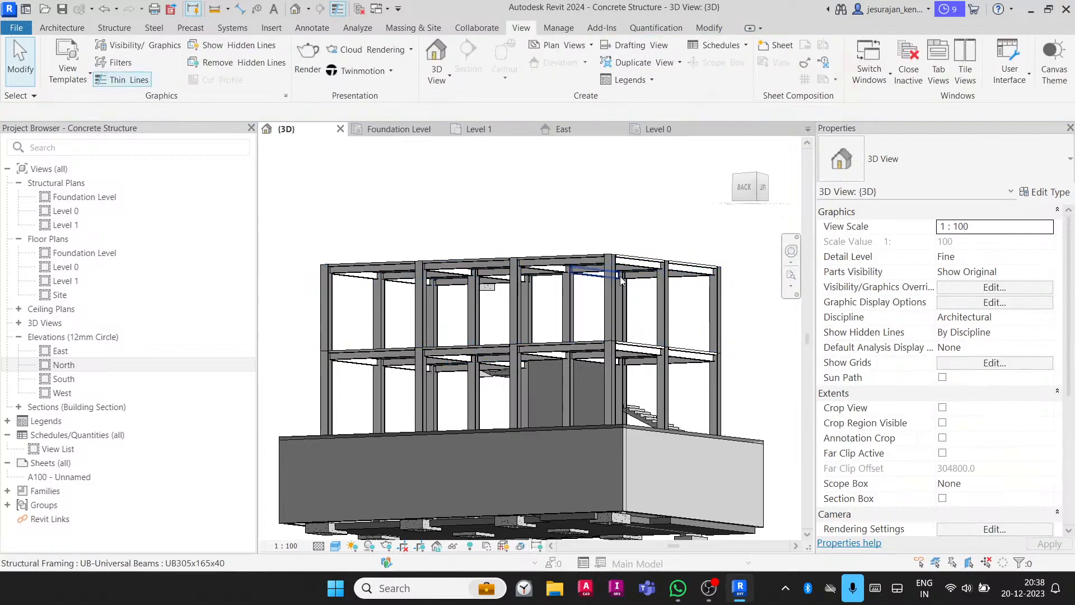
pyautogui.click(612, 282)
pyautogui.keyDown('shift'); pyautogui.moveTo(600, 263); pyautogui.dragTo(645, 307, button='middle'); pyautogui.keyUp('shift')
pyautogui.click(640, 179)
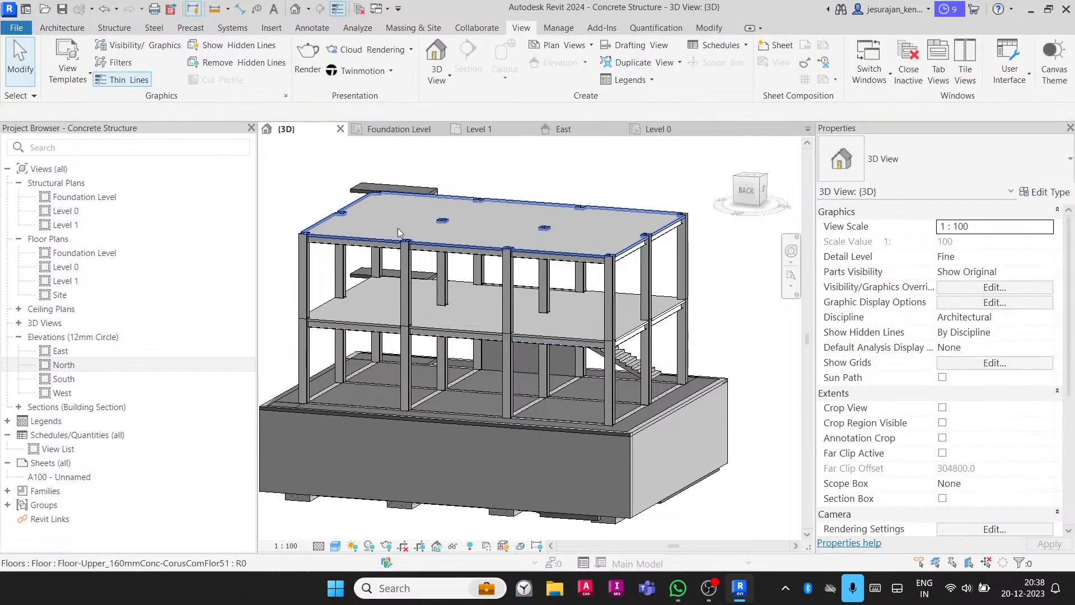
pyautogui.keyDown('shift'); pyautogui.moveTo(397, 228); pyautogui.dragTo(644, 364, button='middle'); pyautogui.keyUp('shift')
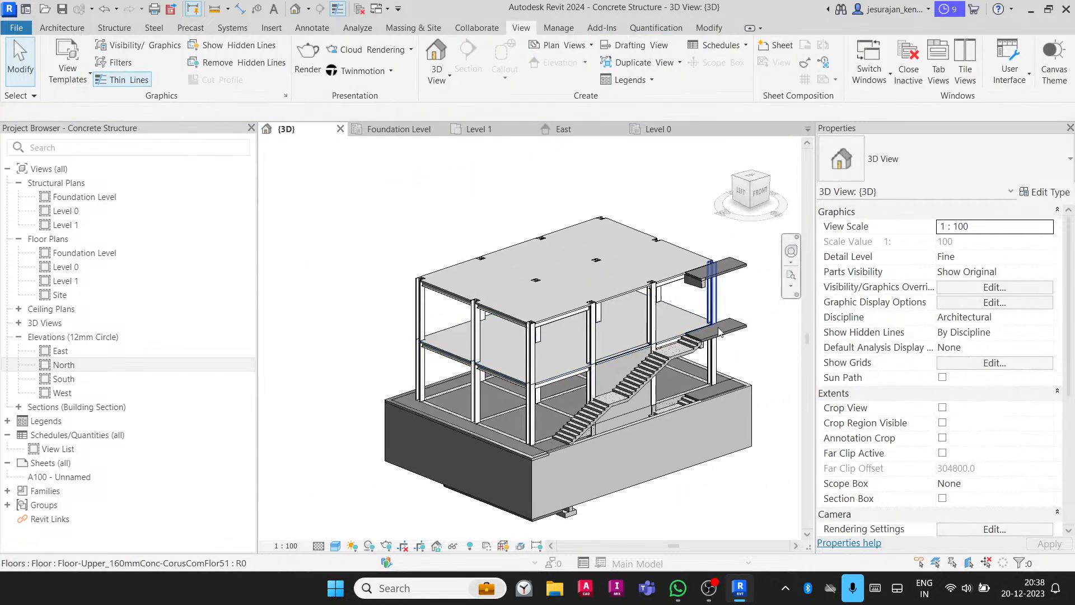
# - Copy the stair-foot landing slab and the perimeter concrete slab on Level 0 and paste them aligned to Level 3
pyautogui.scroll(3, 644, 367)
pyautogui.click(642, 371)
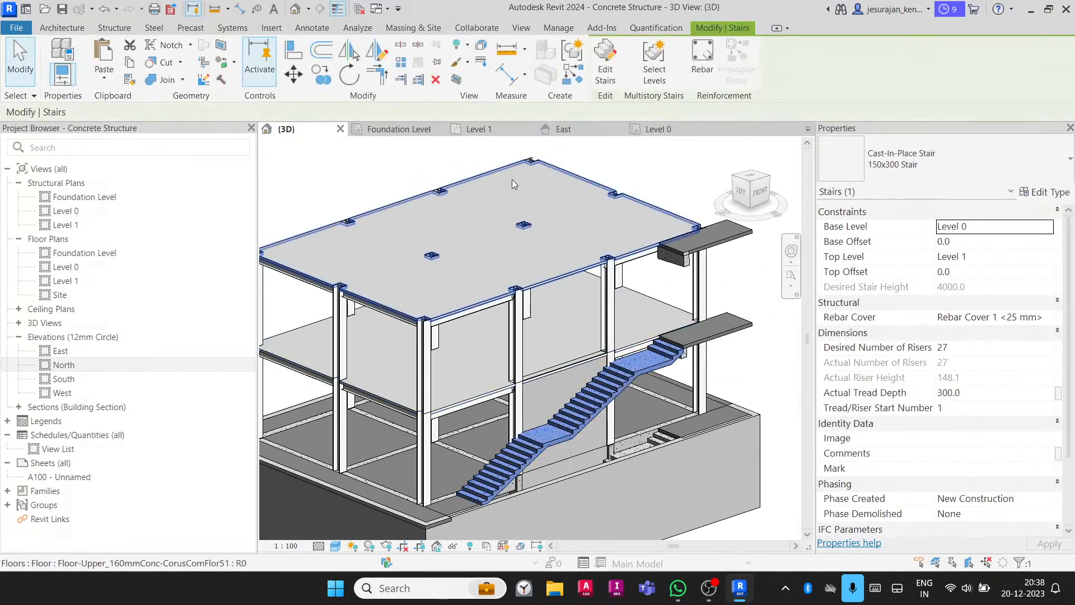
pyautogui.click(454, 507)
pyautogui.press('Tab')
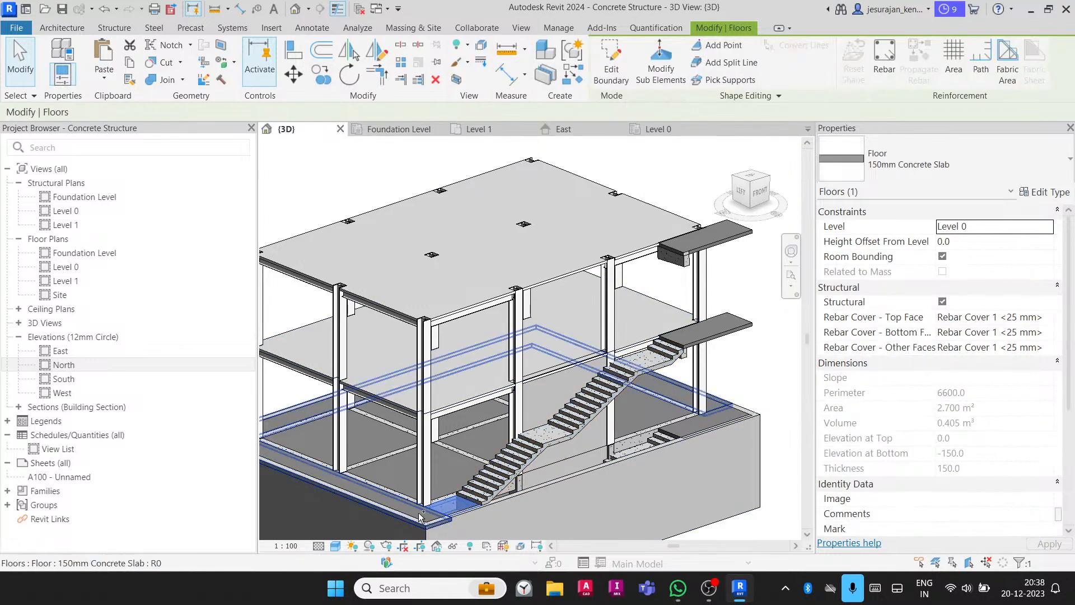
pyautogui.keyDown('ctrl'); pyautogui.click(421, 515); pyautogui.keyUp('ctrl')
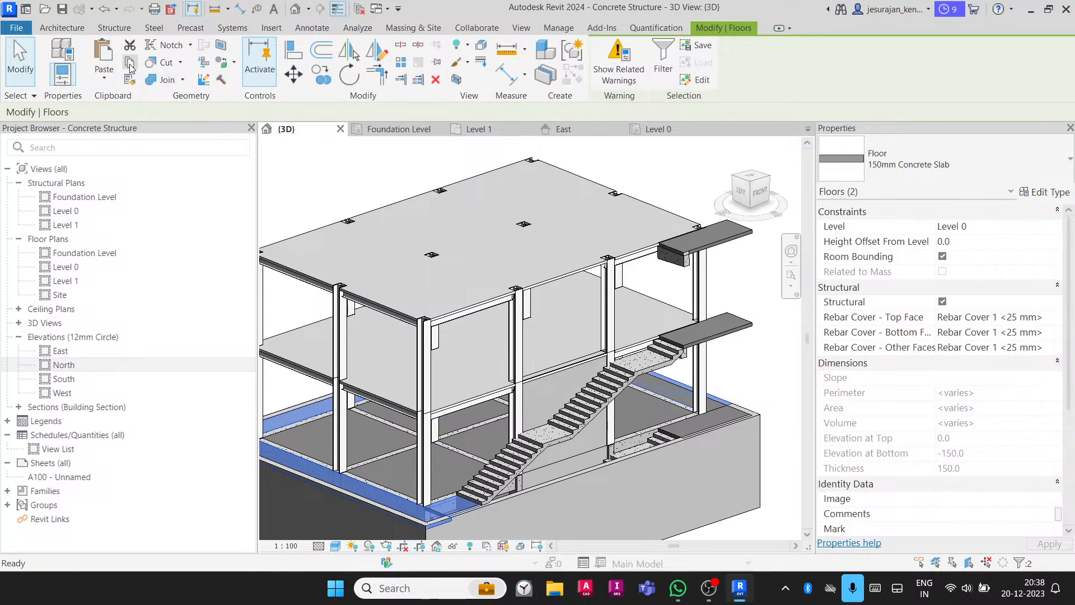
pyautogui.click(116, 78)
pyautogui.click(190, 132)
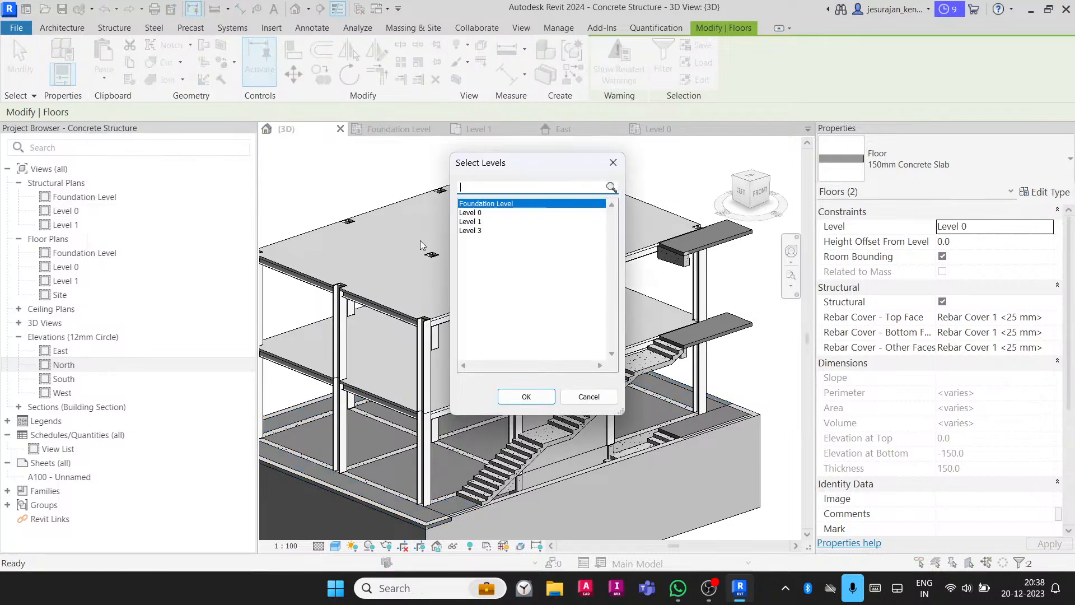
pyautogui.click(476, 231)
pyautogui.click(527, 396)
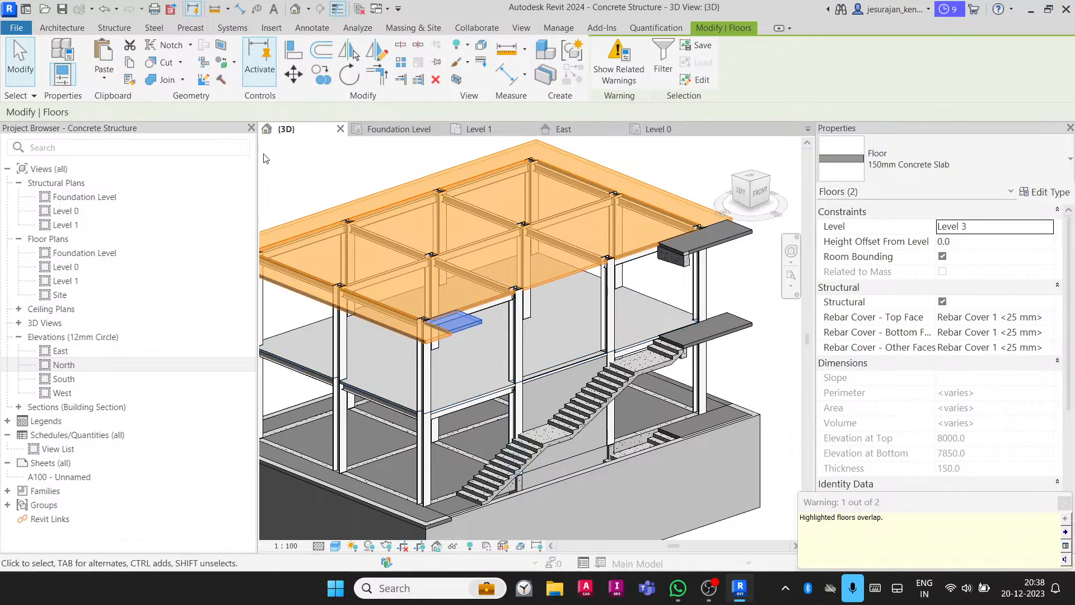
pyautogui.click(105, 78)
pyautogui.click(127, 101)
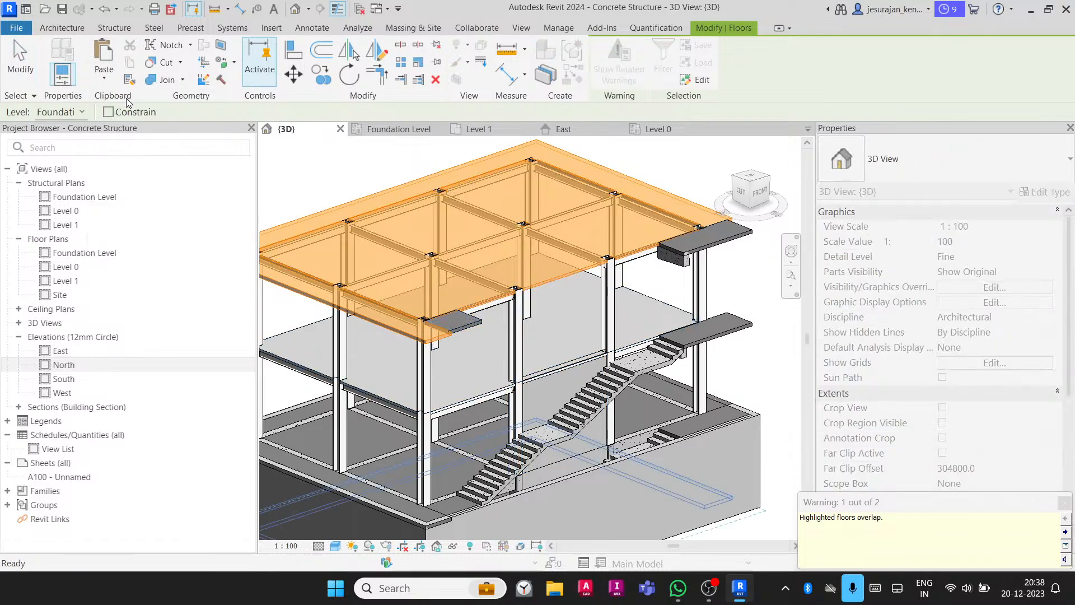
pyautogui.click(583, 351)
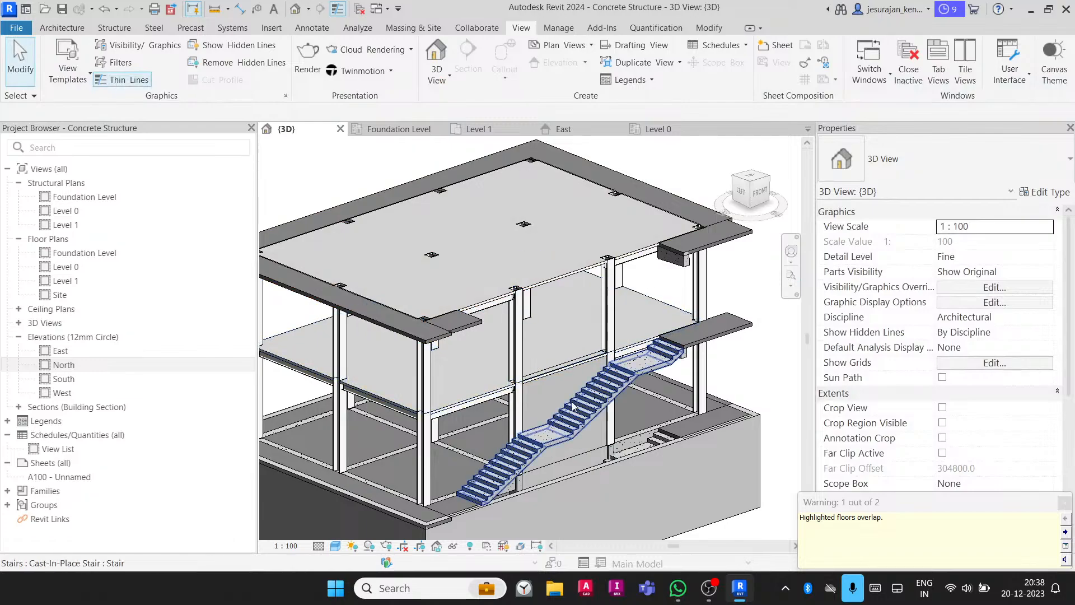
# - Select the cast-in-place stair together with the landing slabs and perimeter slab on Level 0
pyautogui.click(573, 429)
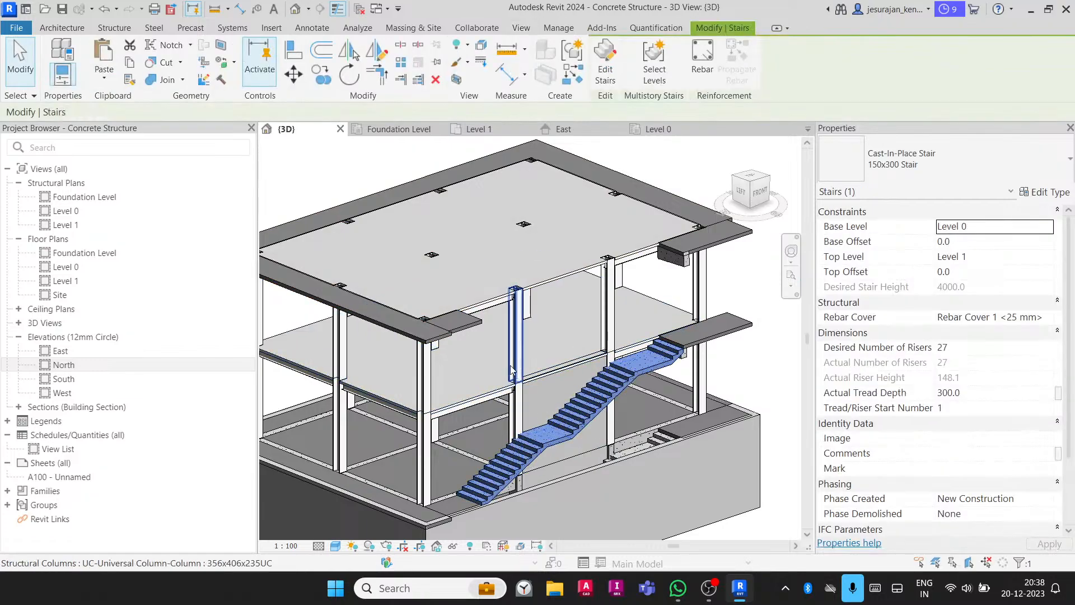
pyautogui.keyDown('shift'); pyautogui.moveTo(509, 365); pyautogui.dragTo(475, 465, button='middle'); pyautogui.keyUp('shift')
pyautogui.keyDown('ctrl'); pyautogui.click(435, 470); pyautogui.keyUp('ctrl')
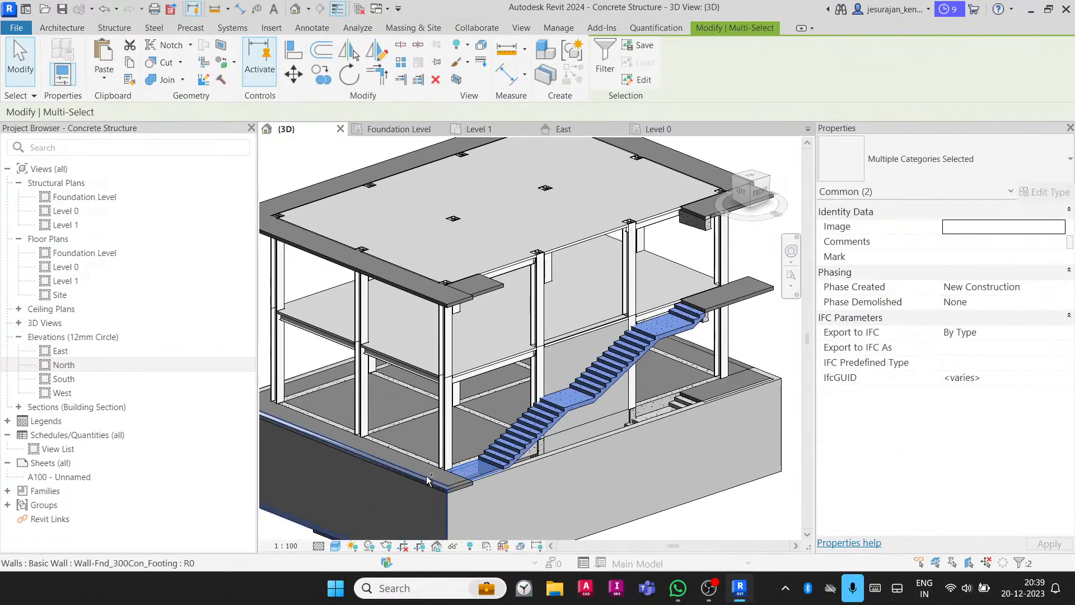
pyautogui.keyDown('ctrl'); pyautogui.click(435, 472); pyautogui.keyUp('ctrl')
pyautogui.keyDown('shift'); pyautogui.moveTo(435, 473); pyautogui.dragTo(475, 420, button='middle'); pyautogui.keyUp('shift')
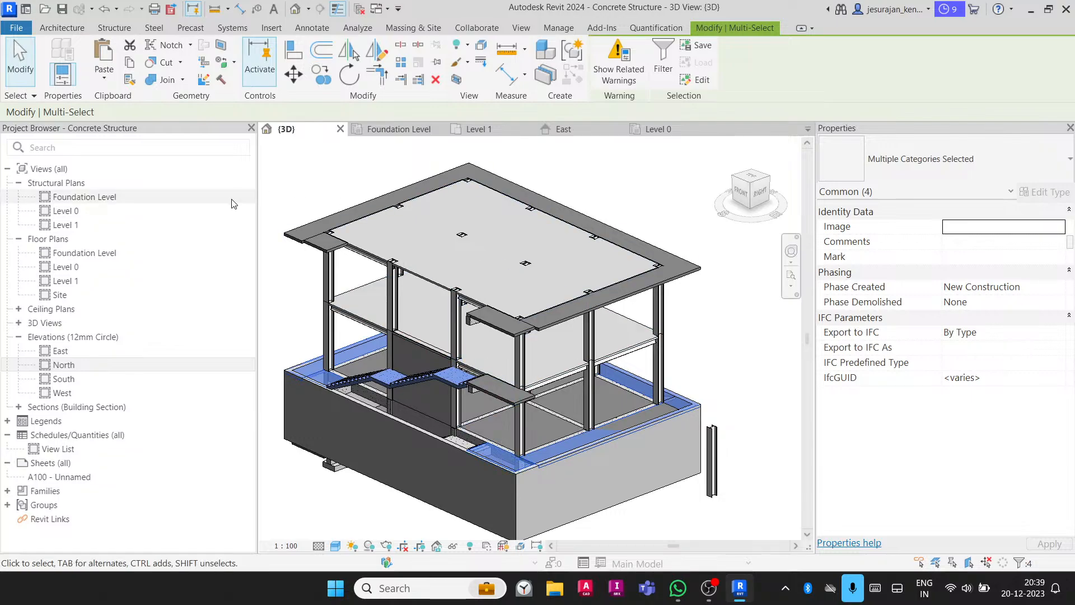
pyautogui.keyDown('shift'); pyautogui.moveTo(363, 374); pyautogui.dragTo(245, 190, button='middle'); pyautogui.keyUp('shift')
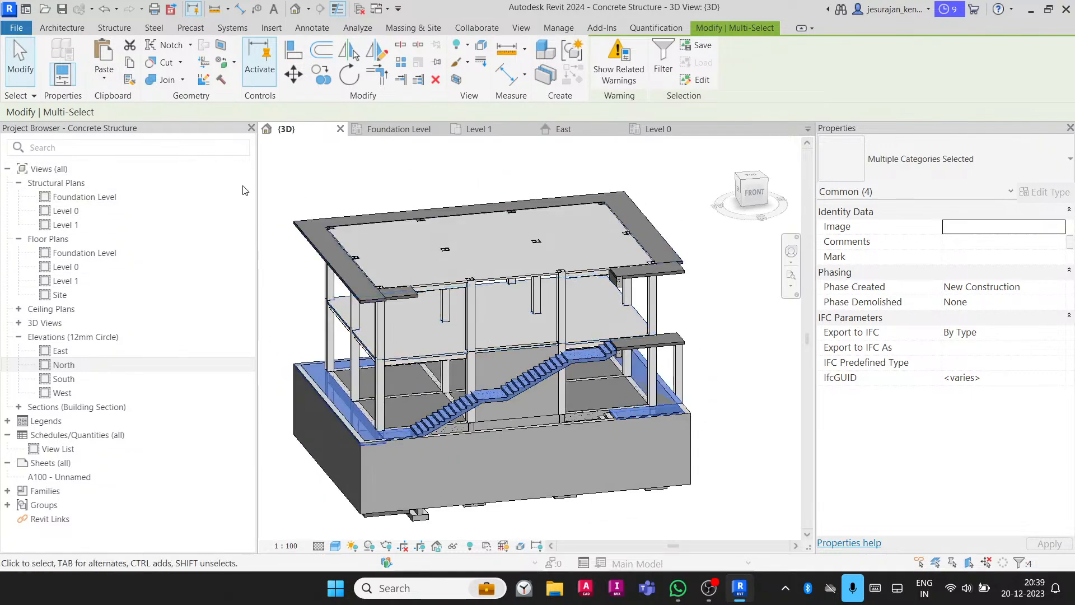
# - Copy the selected stair and slabs and paste them aligned to Level 1
pyautogui.click(104, 78)
pyautogui.click(146, 129)
pyautogui.click(470, 223)
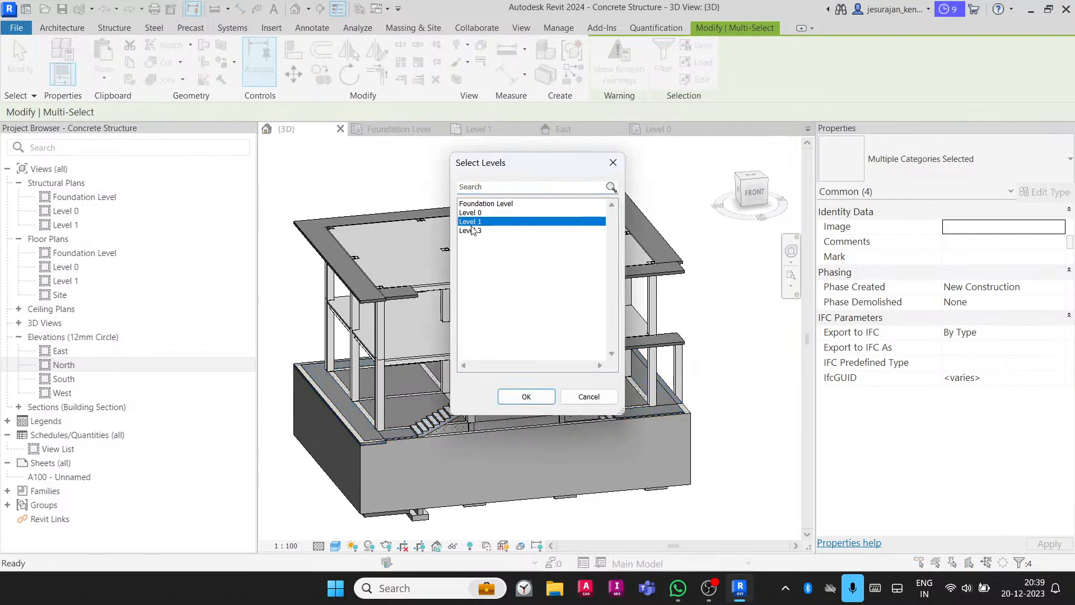
pyautogui.click(527, 397)
pyautogui.scroll(-2, 414, 333)
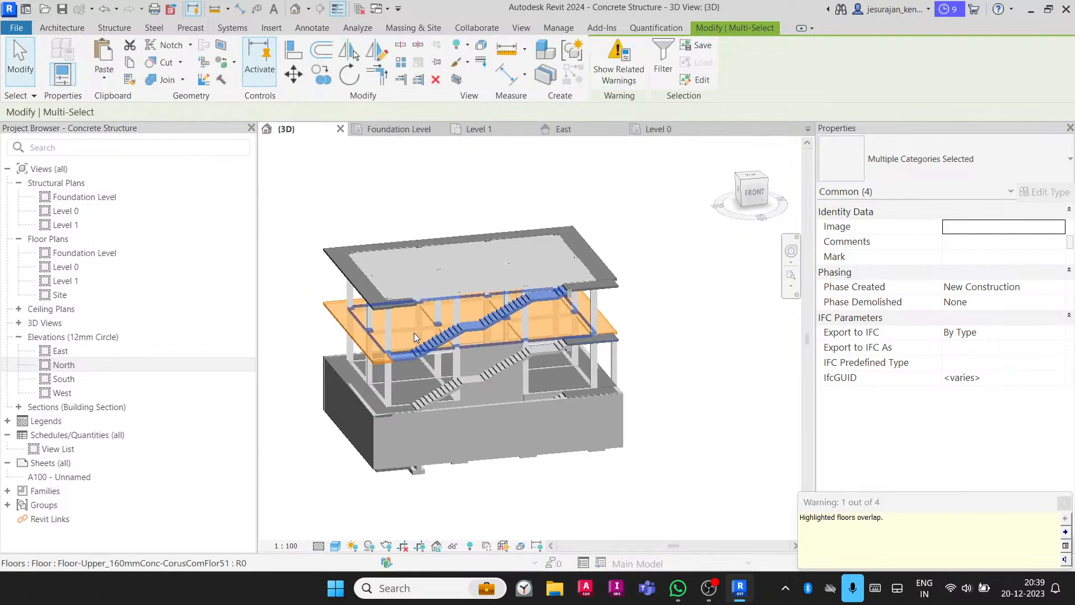
pyautogui.click(676, 336)
# - Change the perimeter slab on Level 3 to a floor type 100 mm thick
pyautogui.keyDown('shift'); pyautogui.moveTo(498, 364); pyautogui.dragTo(551, 376, button='middle'); pyautogui.keyUp('shift')
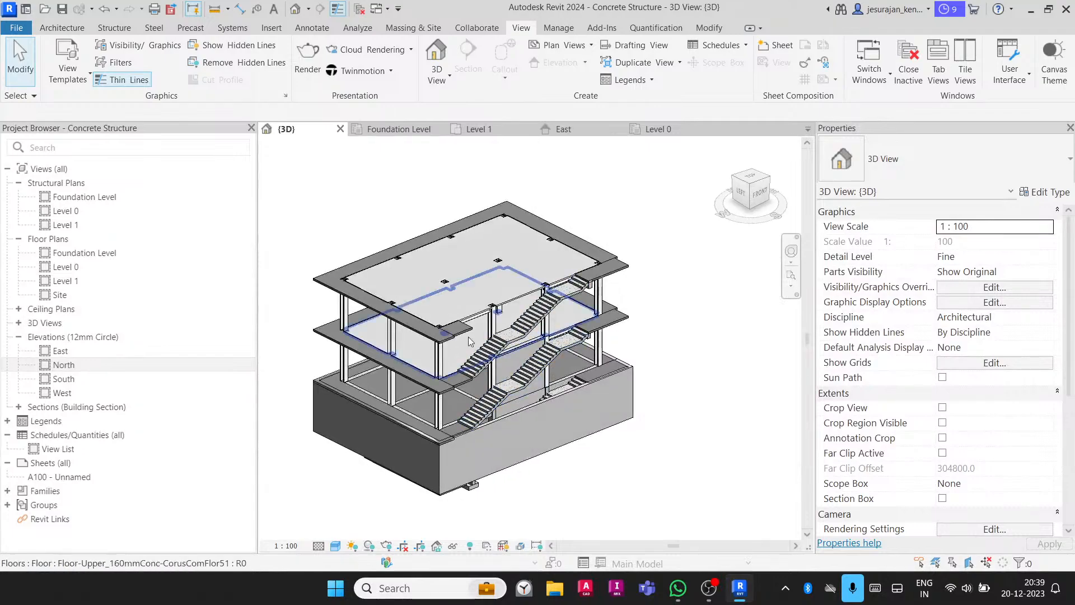
pyautogui.scroll(2, 452, 259)
pyautogui.click(359, 263)
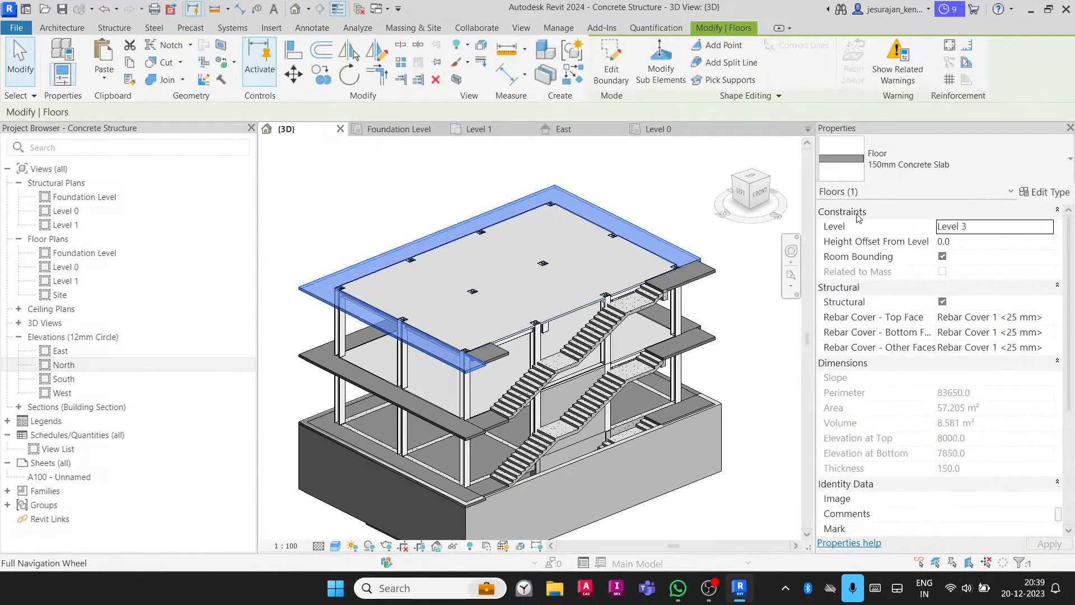
pyautogui.click(922, 151)
pyautogui.click(907, 404)
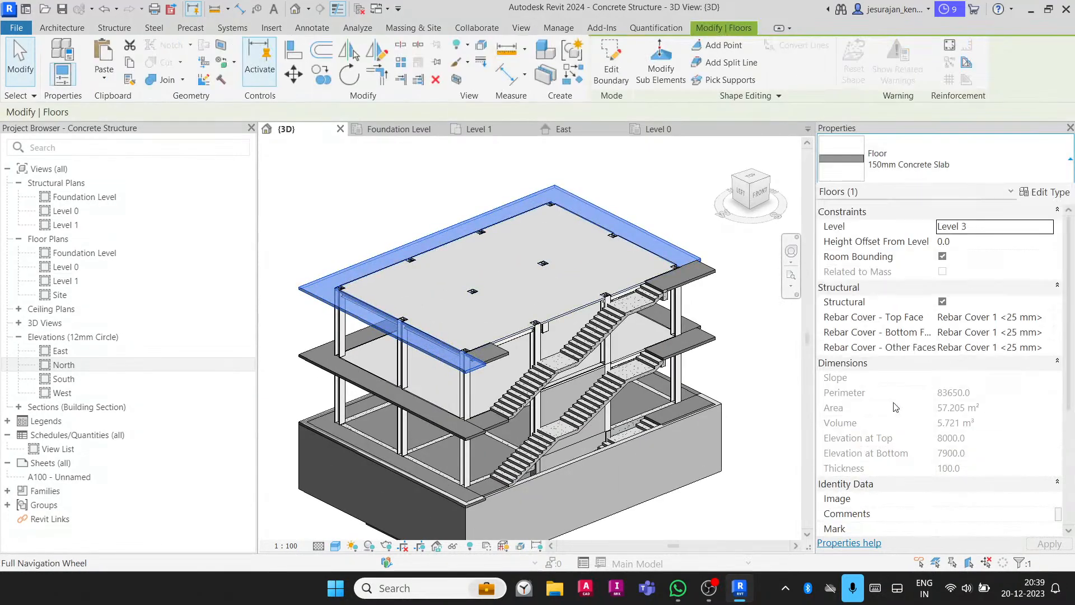
pyautogui.click(760, 403)
# - Inspect the beam-to-column connections beneath the upper floor slab and its edges from below and above
pyautogui.keyDown('shift'); pyautogui.moveTo(571, 383); pyautogui.dragTo(551, 288, button='middle'); pyautogui.keyUp('shift')
pyautogui.scroll(2, 344, 237)
pyautogui.scroll(3, 344, 238)
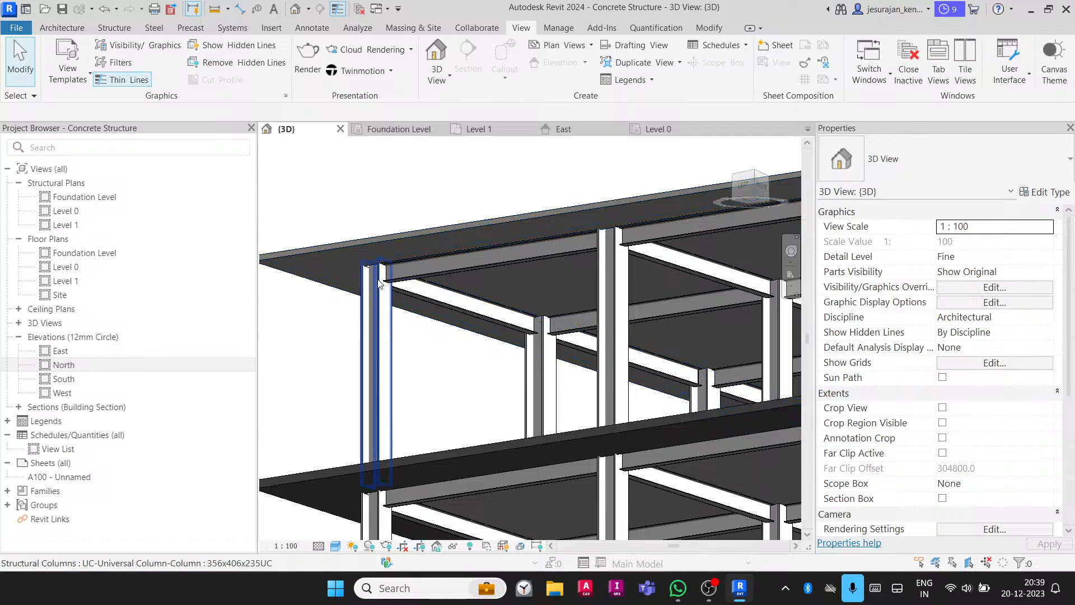
pyautogui.scroll(-5, 372, 272)
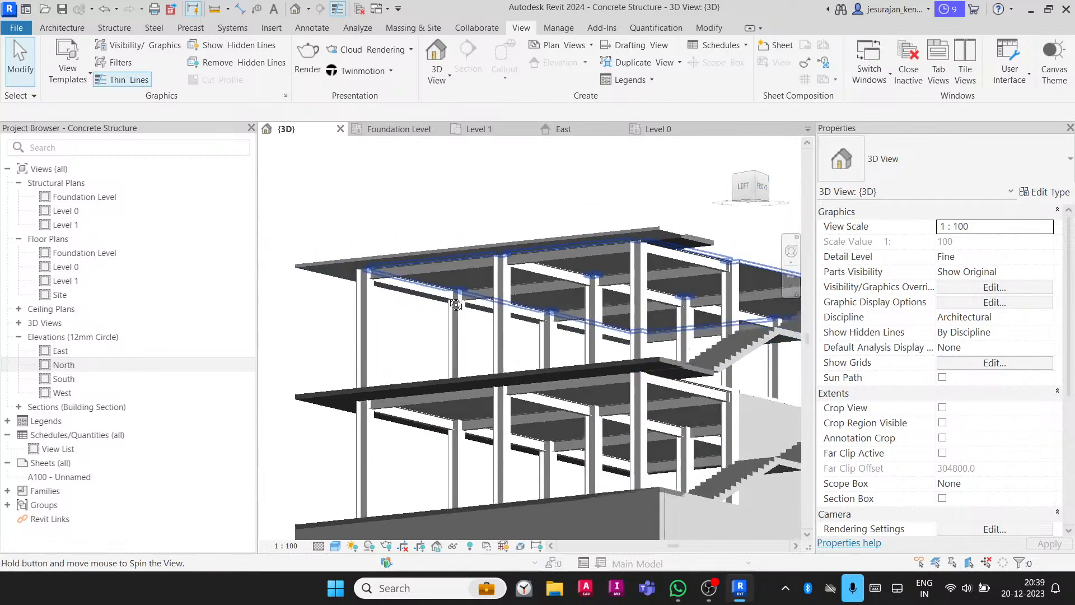
pyautogui.scroll(6, 451, 302)
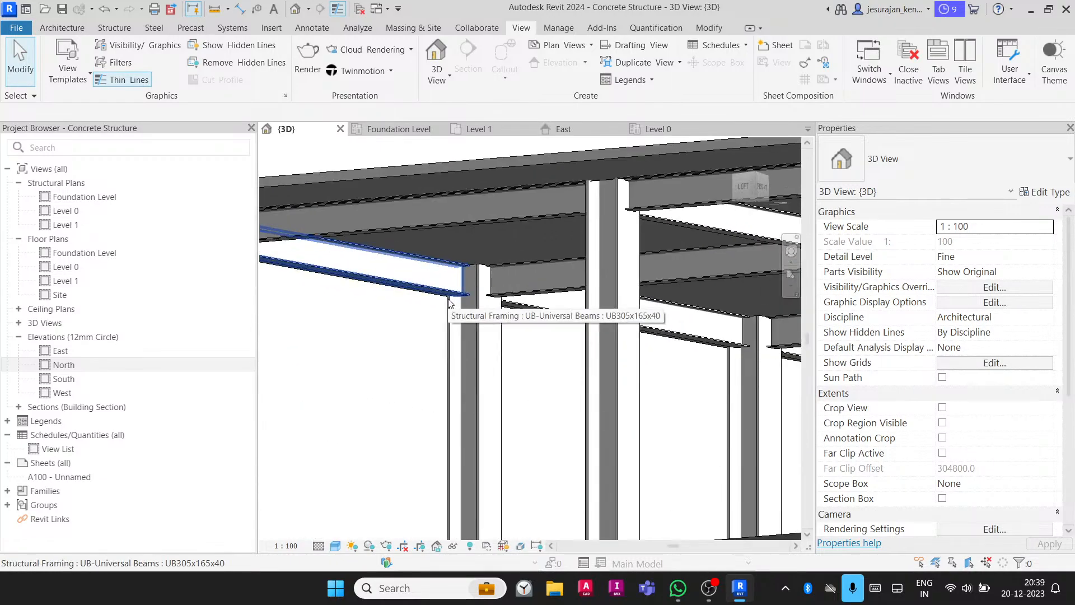
pyautogui.scroll(2, 447, 299)
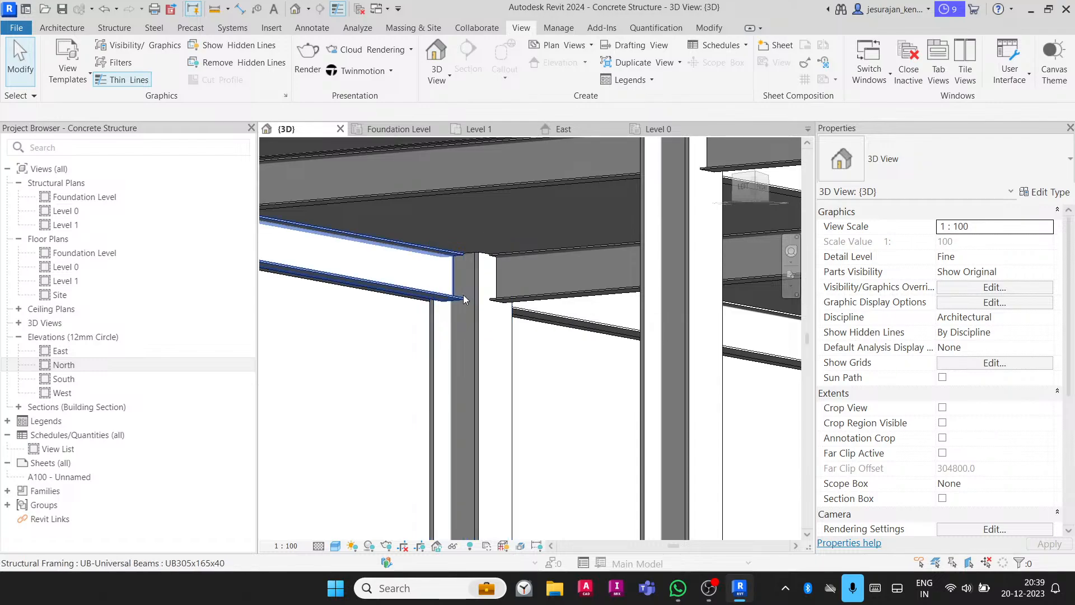
pyautogui.scroll(-3, 463, 294)
pyautogui.scroll(-3, 415, 272)
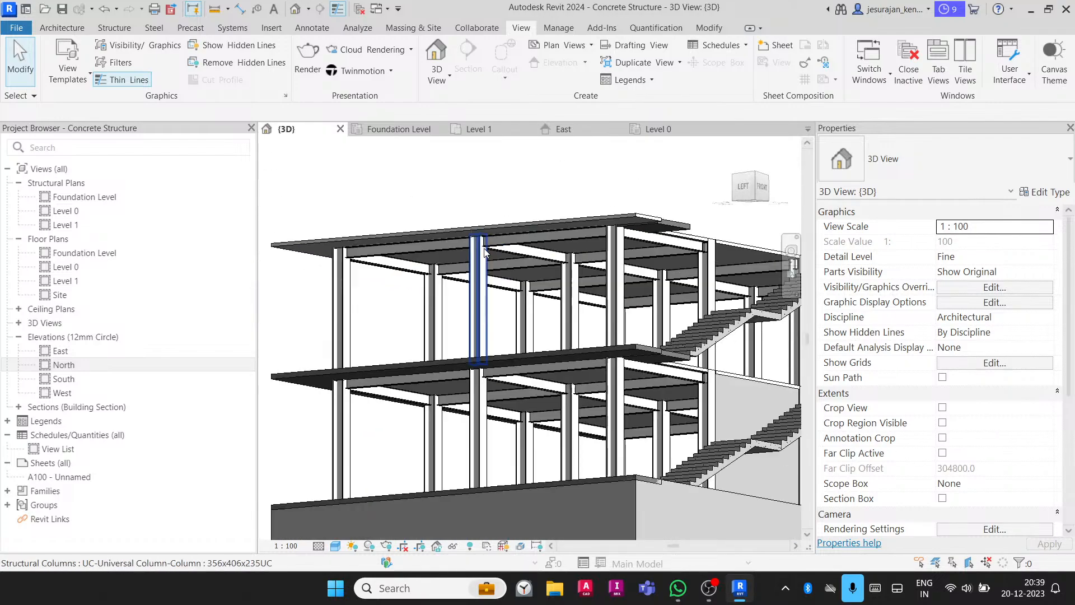
pyautogui.keyDown('shift'); pyautogui.moveTo(474, 239); pyautogui.dragTo(380, 229, button='middle'); pyautogui.keyUp('shift')
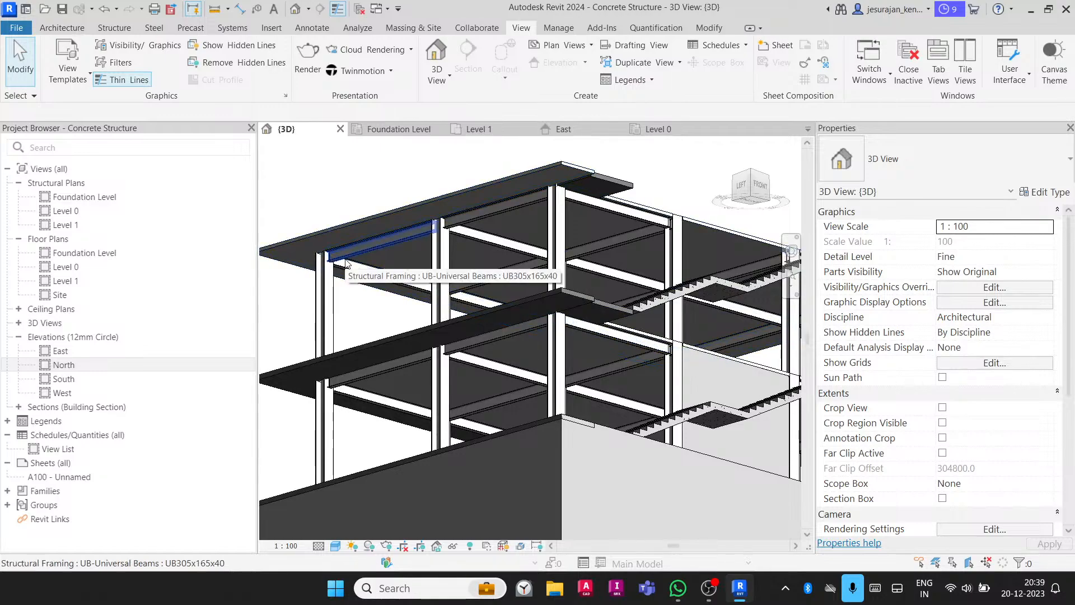
pyautogui.keyDown('shift'); pyautogui.moveTo(349, 264); pyautogui.dragTo(408, 233, button='middle'); pyautogui.keyUp('shift')
pyautogui.scroll(5, 371, 213)
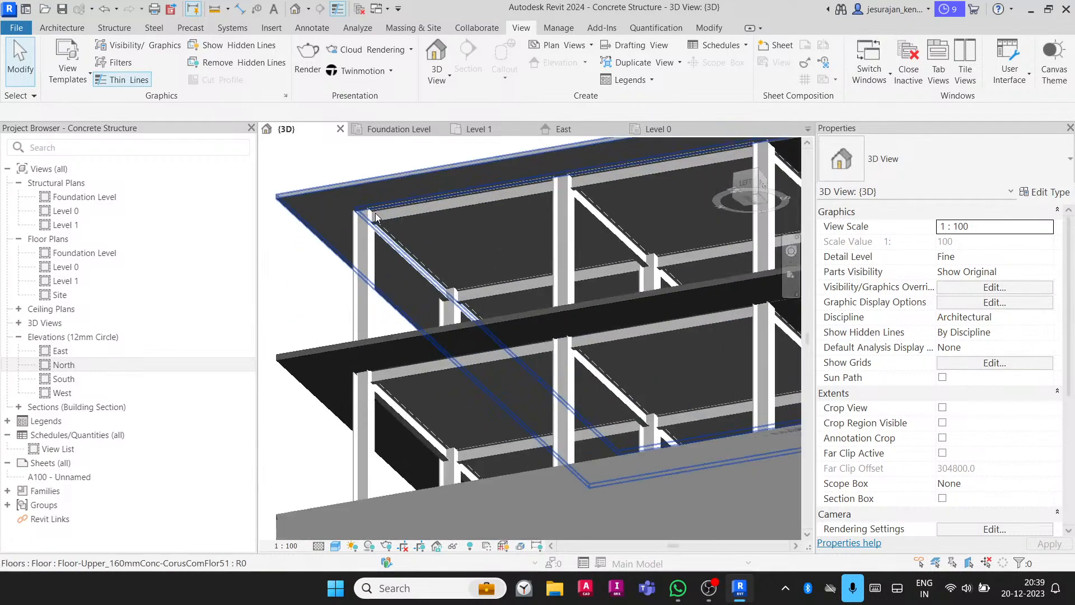
pyautogui.scroll(-3, 372, 213)
pyautogui.scroll(-2, 435, 328)
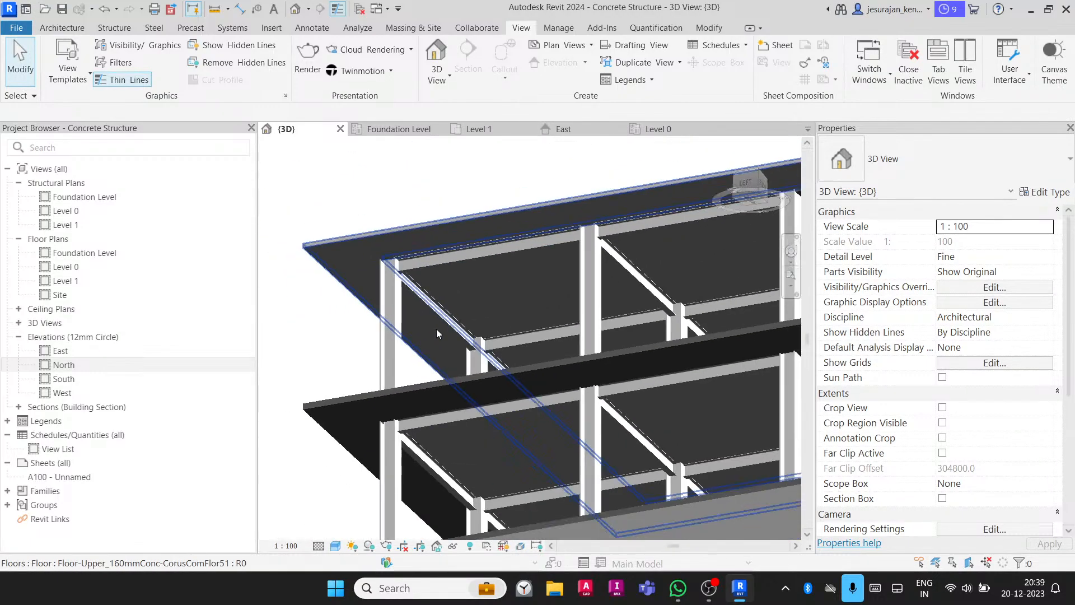
pyautogui.keyDown('shift'); pyautogui.moveTo(436, 328); pyautogui.dragTo(495, 390, button='middle'); pyautogui.keyUp('shift')
pyautogui.scroll(-2, 472, 337)
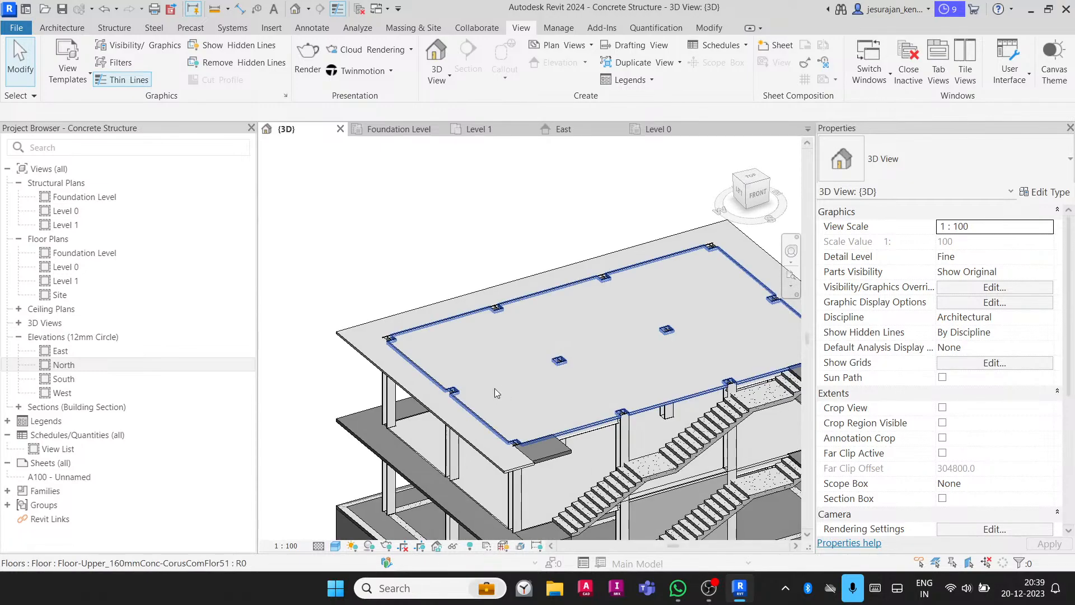
# - Review the storey's back side in 3D and open the Level 1 structural plan at its grid layout
pyautogui.click(112, 31)
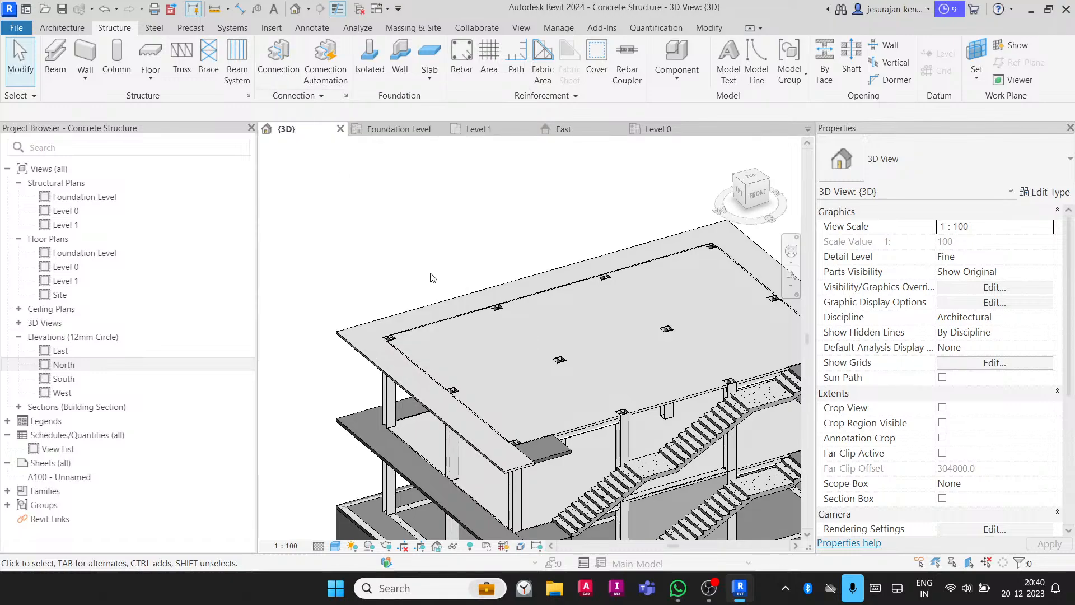
pyautogui.scroll(-3, 430, 278)
pyautogui.keyDown('shift'); pyautogui.moveTo(430, 278); pyautogui.dragTo(680, 307, button='middle'); pyautogui.keyUp('shift')
pyautogui.scroll(5, 470, 360)
pyautogui.keyDown('shift'); pyautogui.moveTo(427, 408); pyautogui.dragTo(510, 350, button='middle'); pyautogui.keyUp('shift')
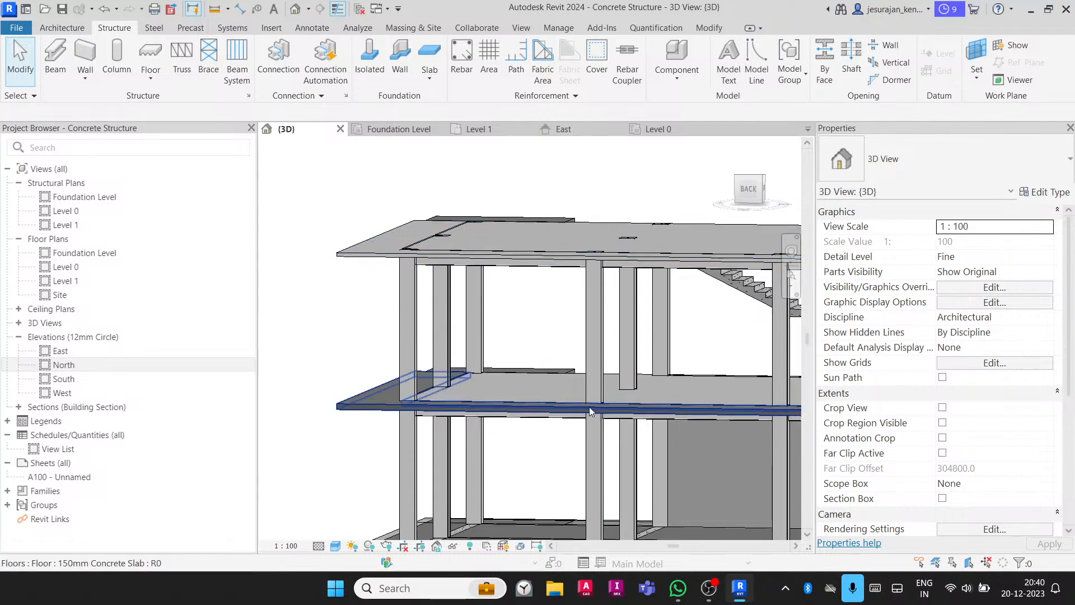
pyautogui.keyDown('shift'); pyautogui.moveTo(558, 254); pyautogui.dragTo(539, 310, button='middle'); pyautogui.keyUp('shift')
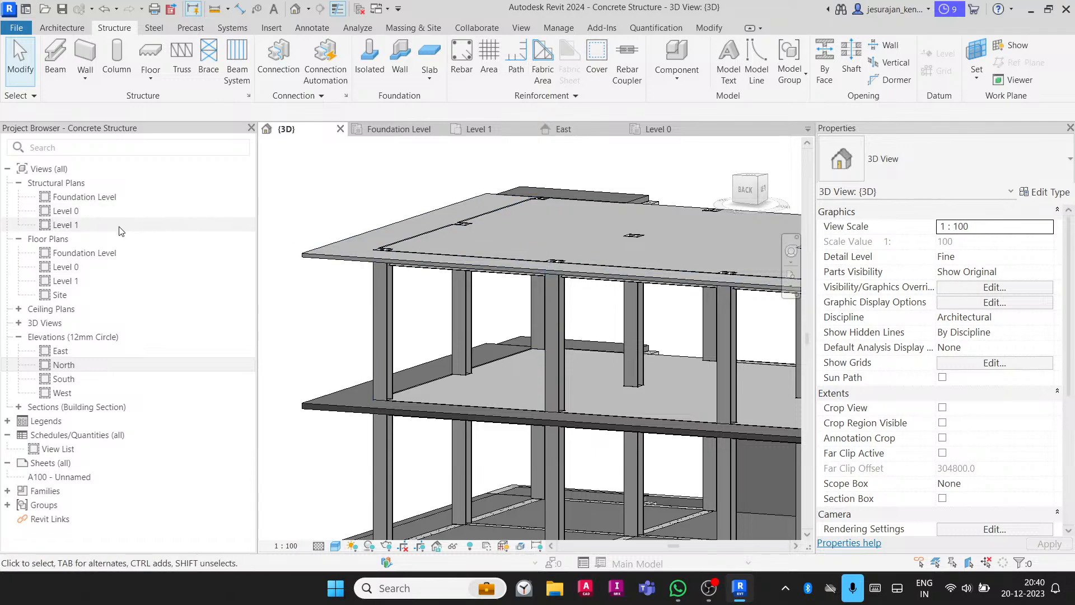
pyautogui.doubleClick(67, 225)
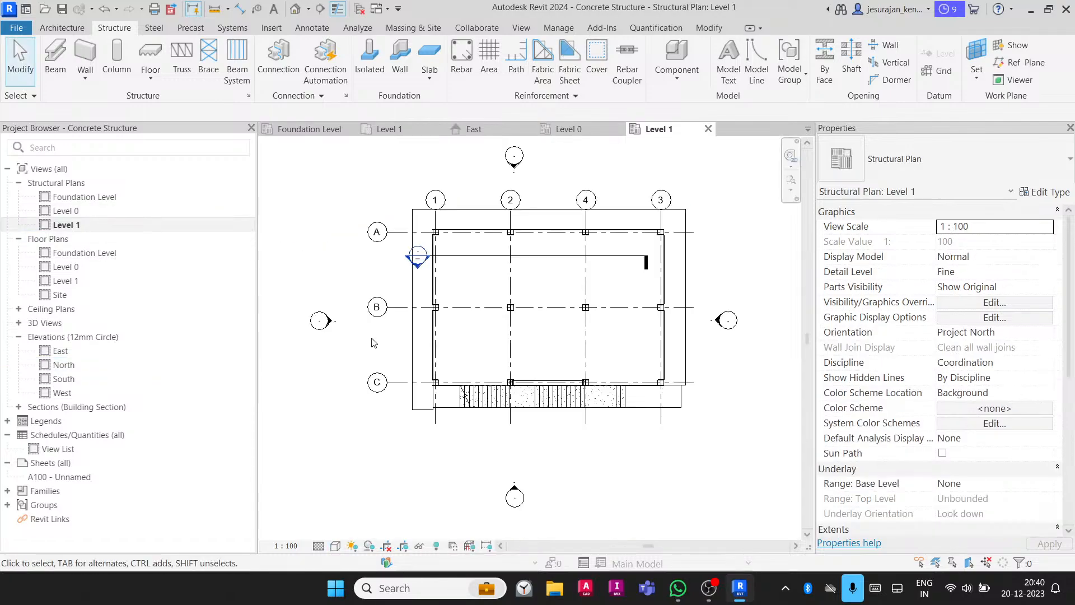
pyautogui.scroll(2, 402, 237)
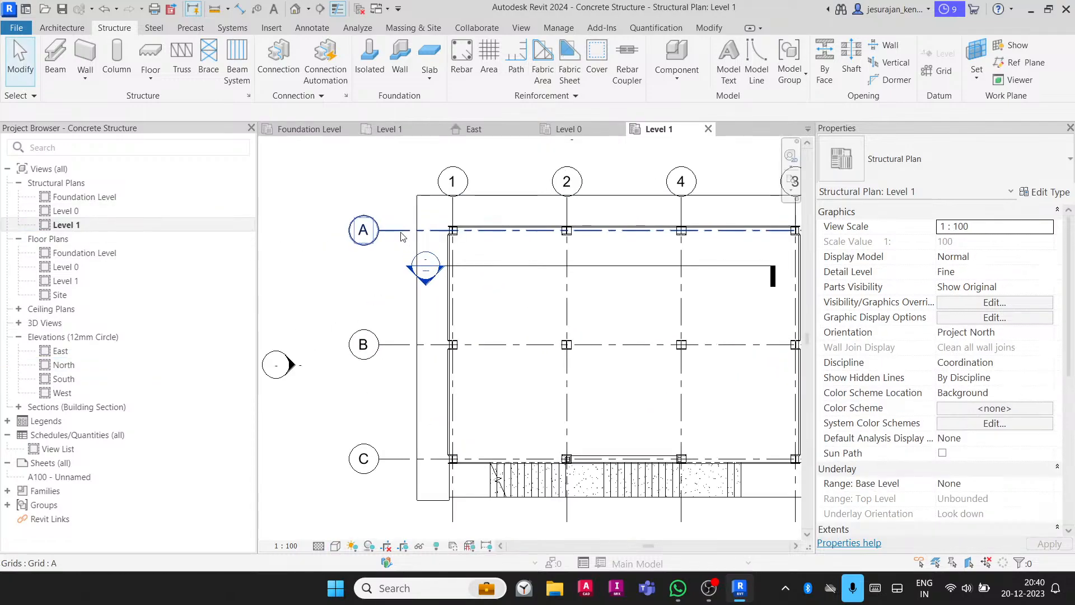
pyautogui.moveTo(404, 236); pyautogui.dragTo(351, 276, button='middle')
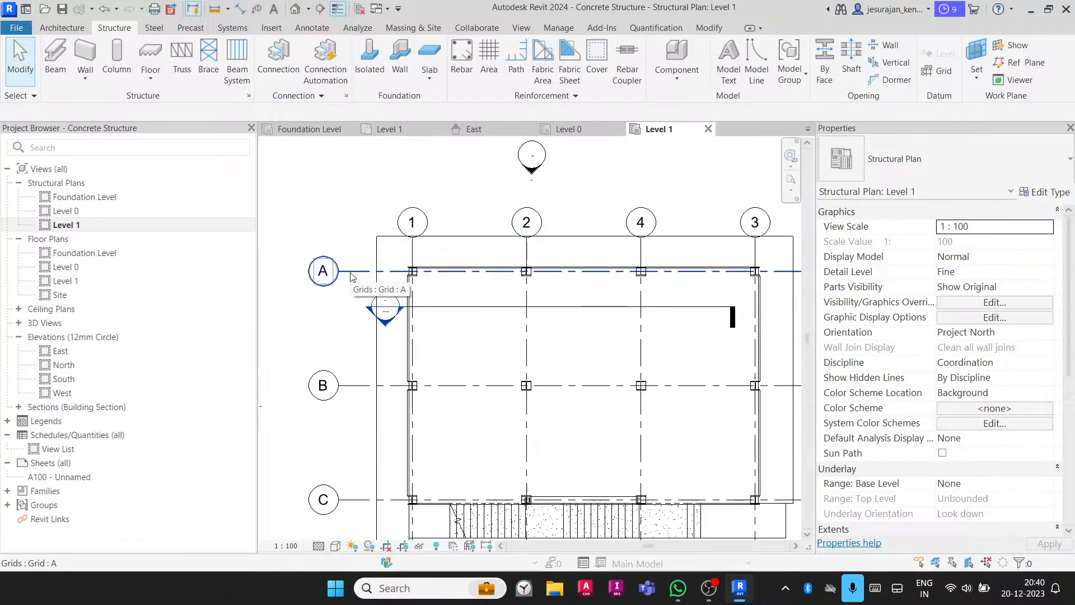
# - Place a framing elevation attached to grid A in the Level 1 structural plan, outside grid line 1
pyautogui.click(527, 28)
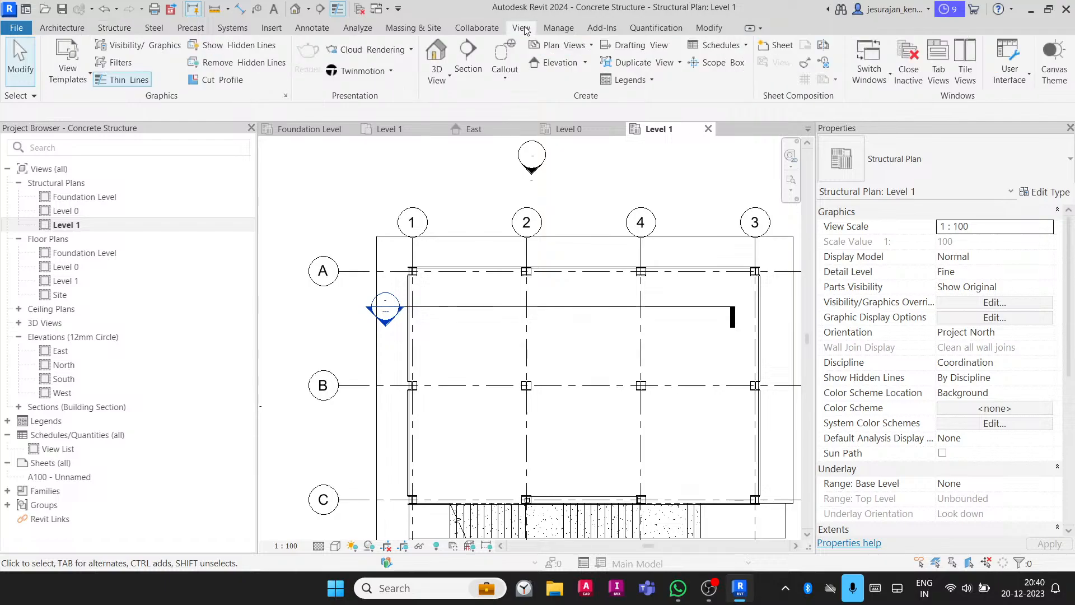
pyautogui.click(586, 63)
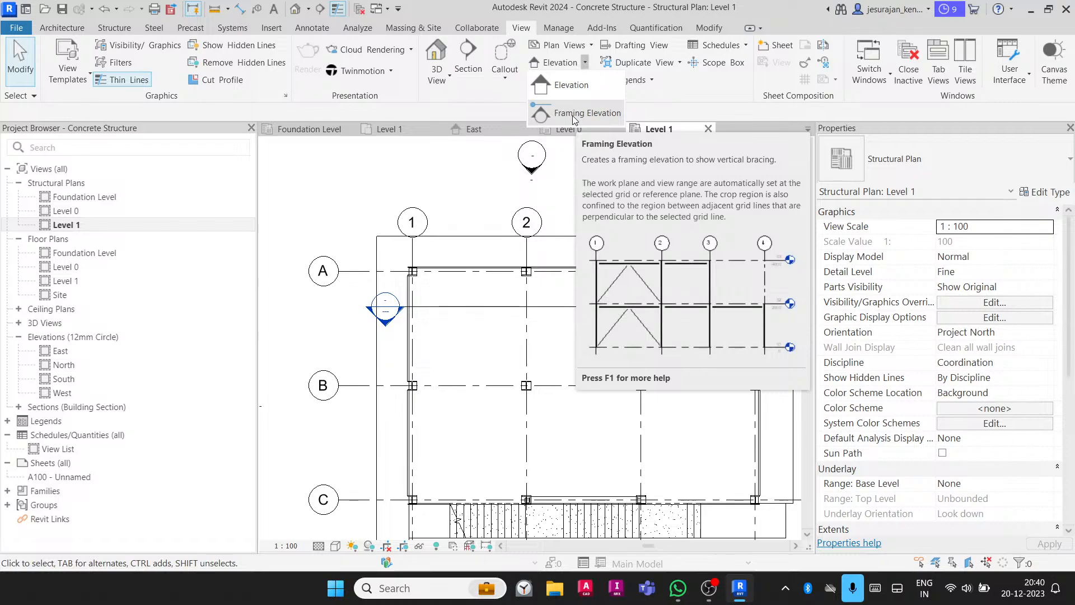
pyautogui.click(574, 115)
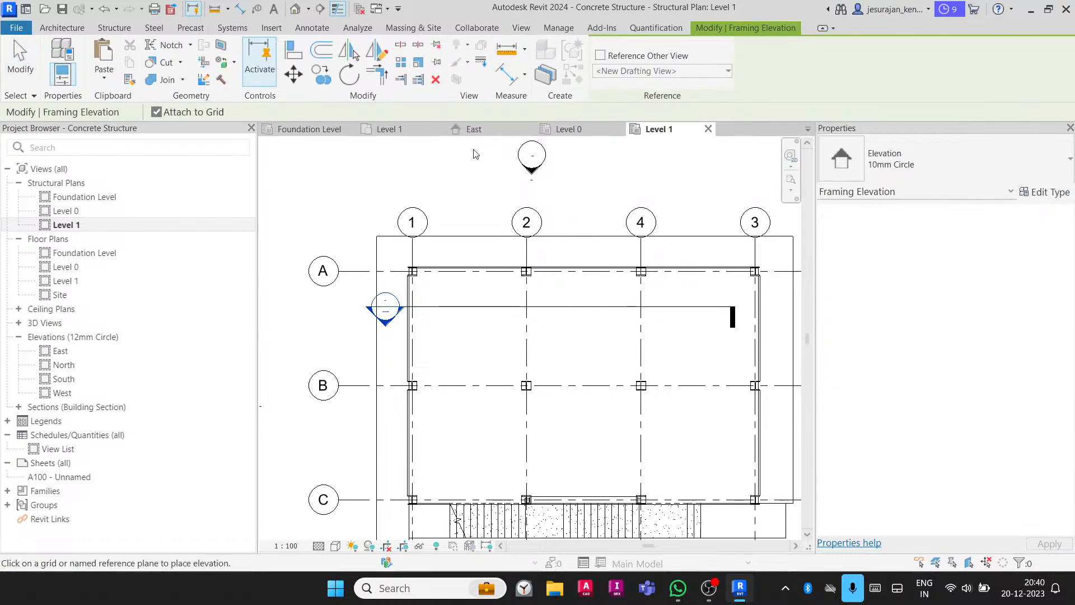
pyautogui.click(359, 275)
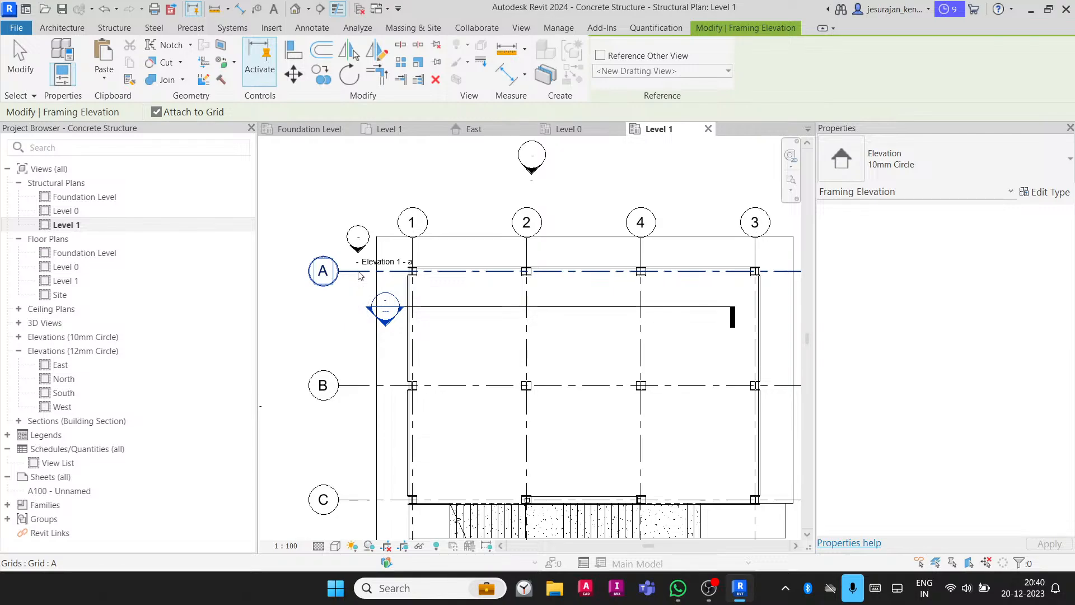
pyautogui.press('Escape')
pyautogui.press('Escape')
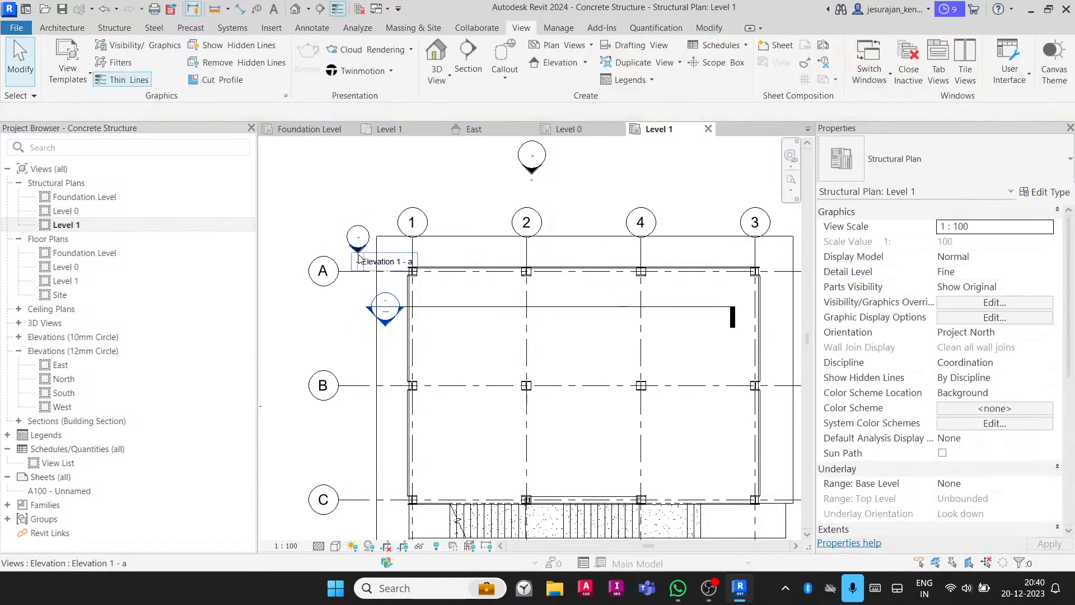
# - Open the new grid A framing elevation and enlarge its crop region to cover the whole building width and space above Level 3
pyautogui.click(359, 259)
pyautogui.rightClick(358, 259)
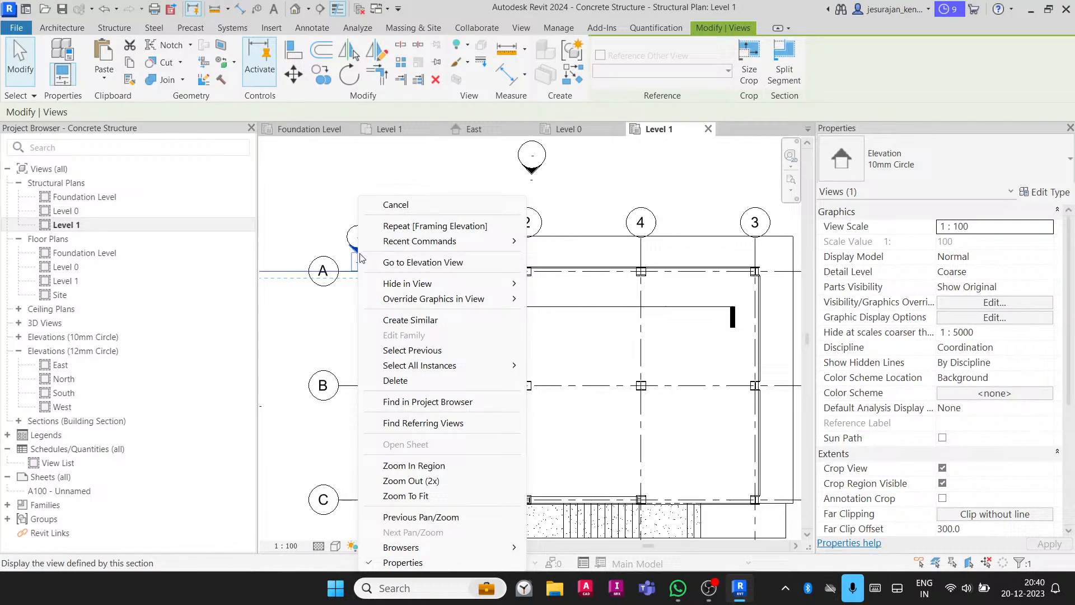
pyautogui.click(401, 264)
pyautogui.scroll(-5, 448, 291)
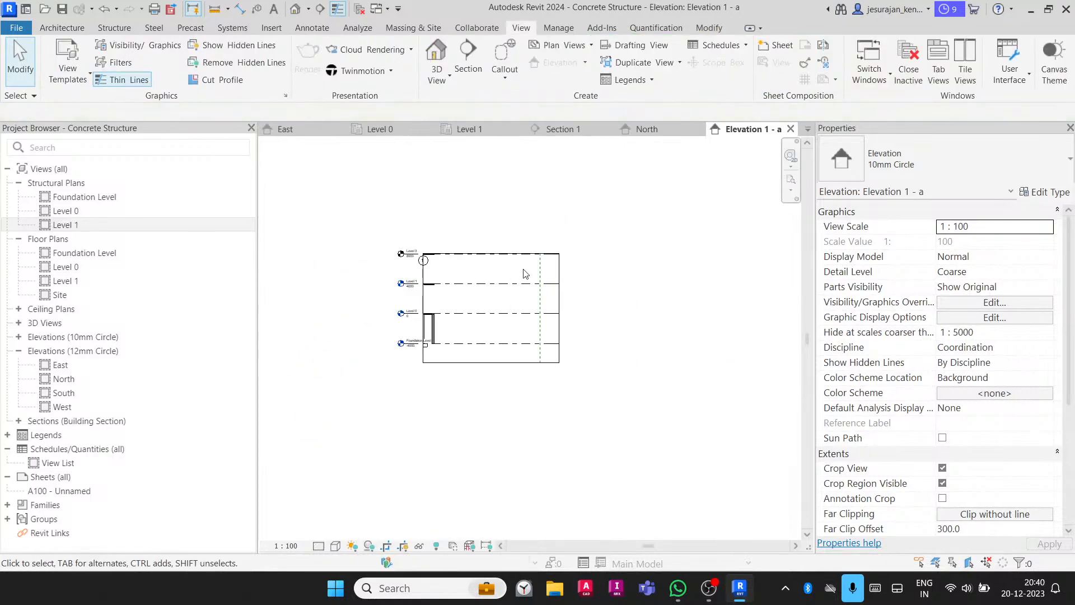
pyautogui.click(543, 361)
pyautogui.moveTo(423, 307); pyautogui.dragTo(488, 311)
pyautogui.moveTo(489, 311); pyautogui.dragTo(553, 367, button='middle')
pyautogui.moveTo(553, 366); pyautogui.dragTo(306, 385)
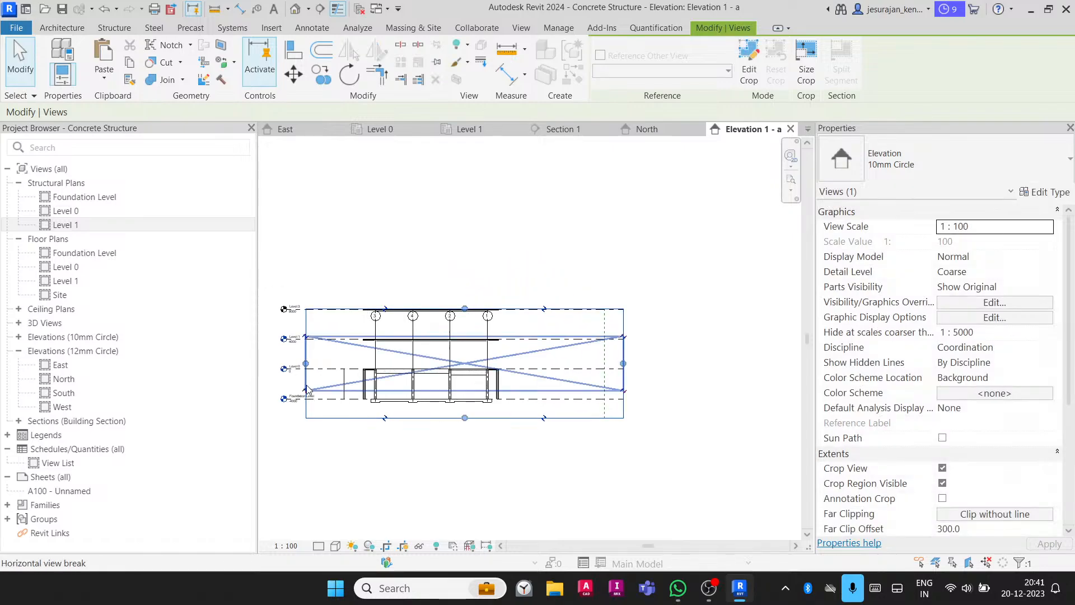
pyautogui.moveTo(467, 309); pyautogui.dragTo(465, 241)
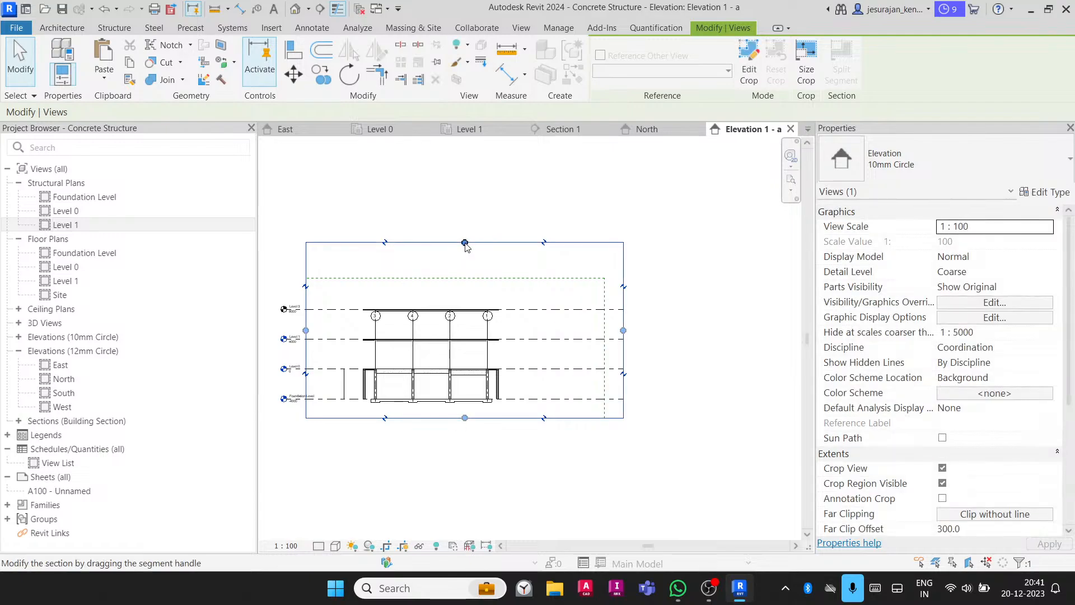
pyautogui.scroll(1, 451, 310)
pyautogui.scroll(1, 451, 309)
pyautogui.click(619, 173)
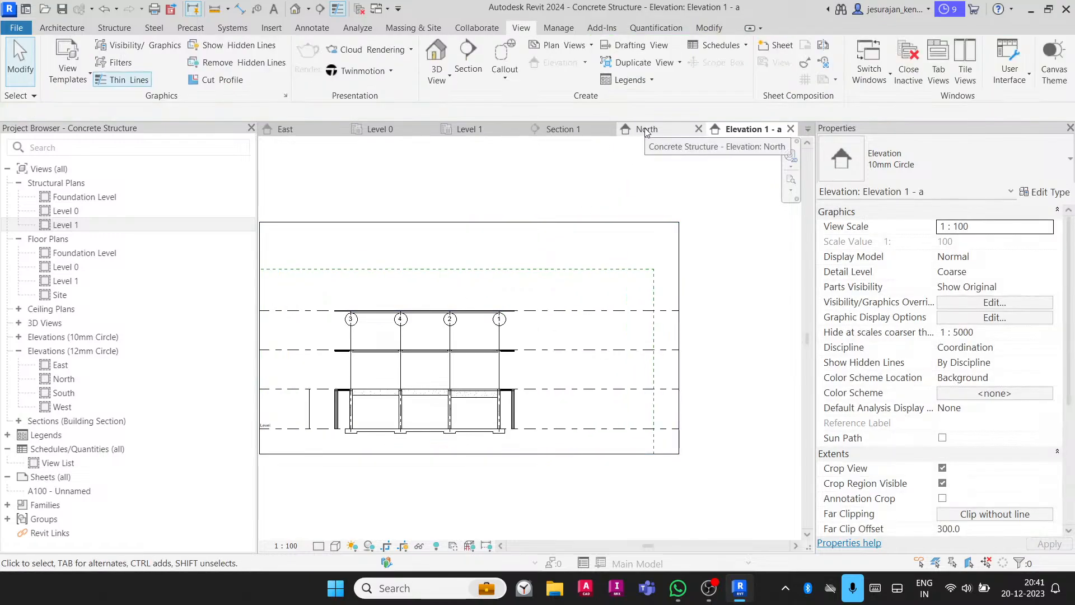
# - Return to the Level 1 structural plan and place a framing elevation on grid C, looking in towards the building
pyautogui.click(482, 132)
pyautogui.scroll(-5, 383, 225)
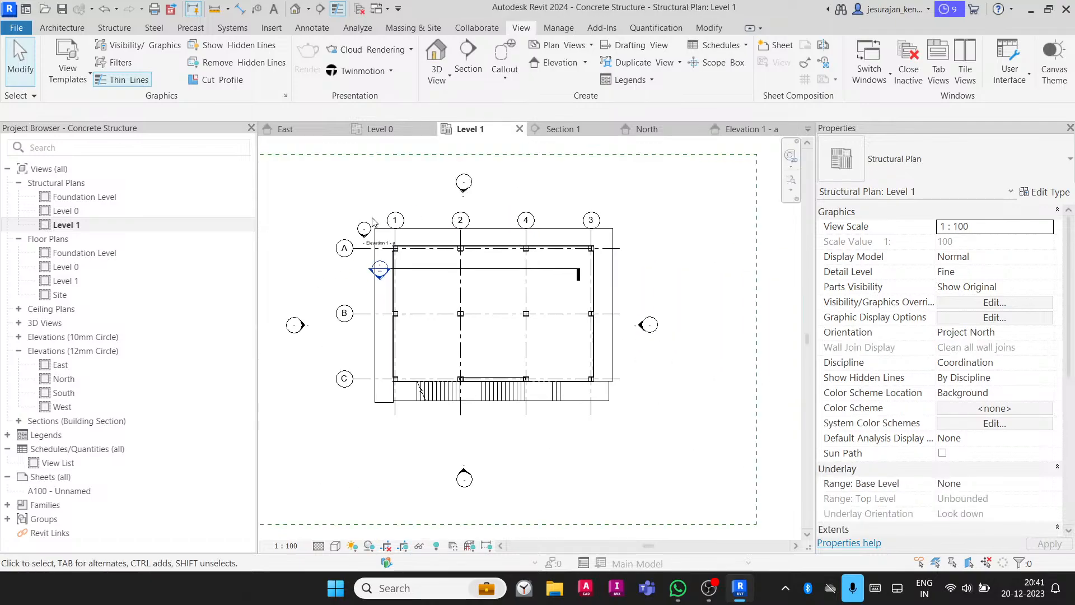
pyautogui.click(372, 361)
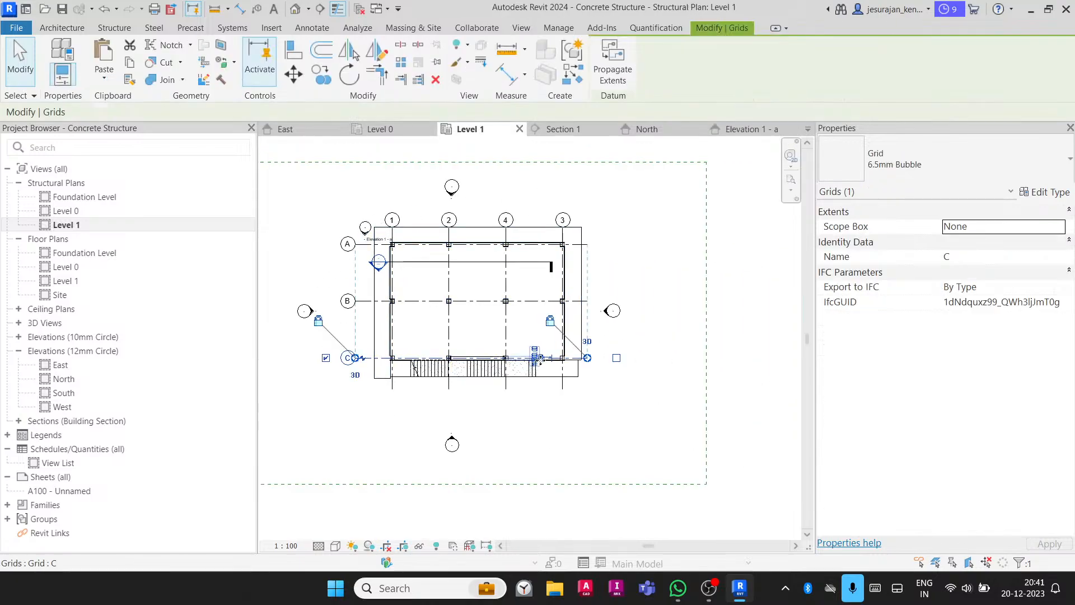
pyautogui.click(611, 410)
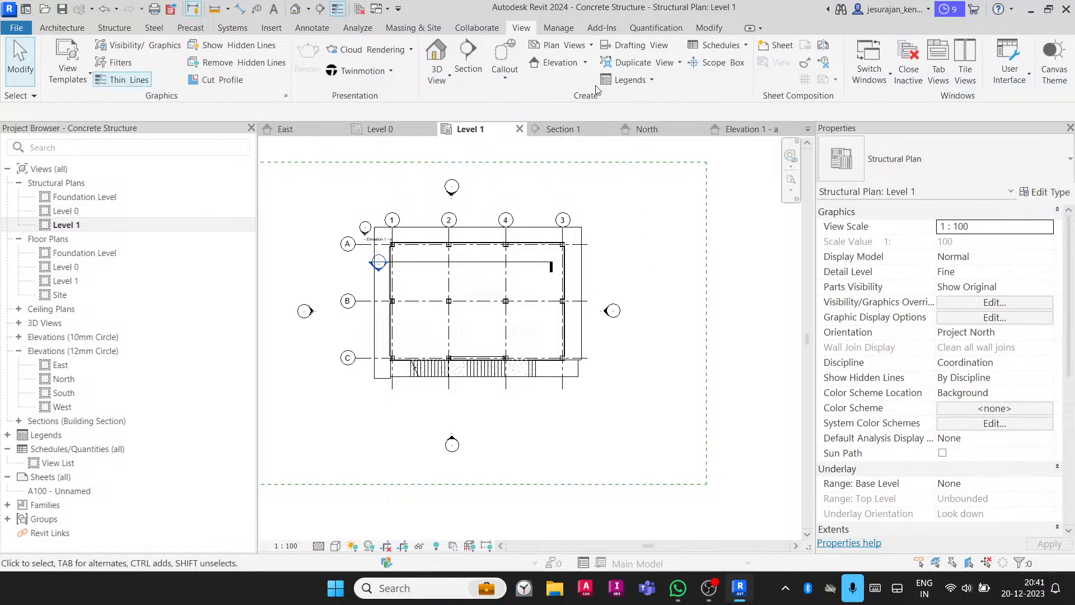
pyautogui.click(586, 63)
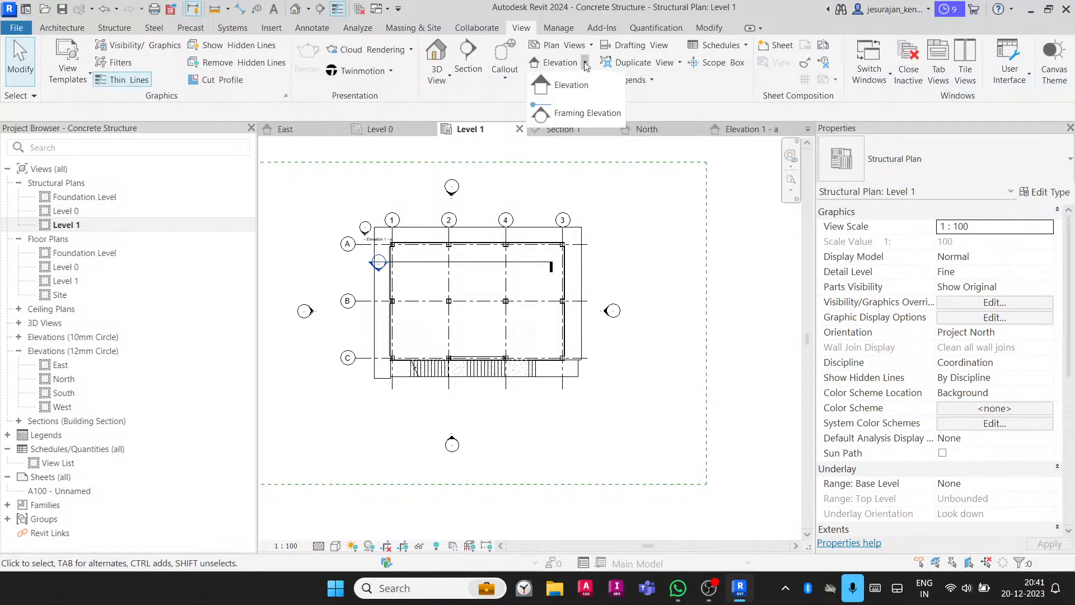
pyautogui.click(583, 111)
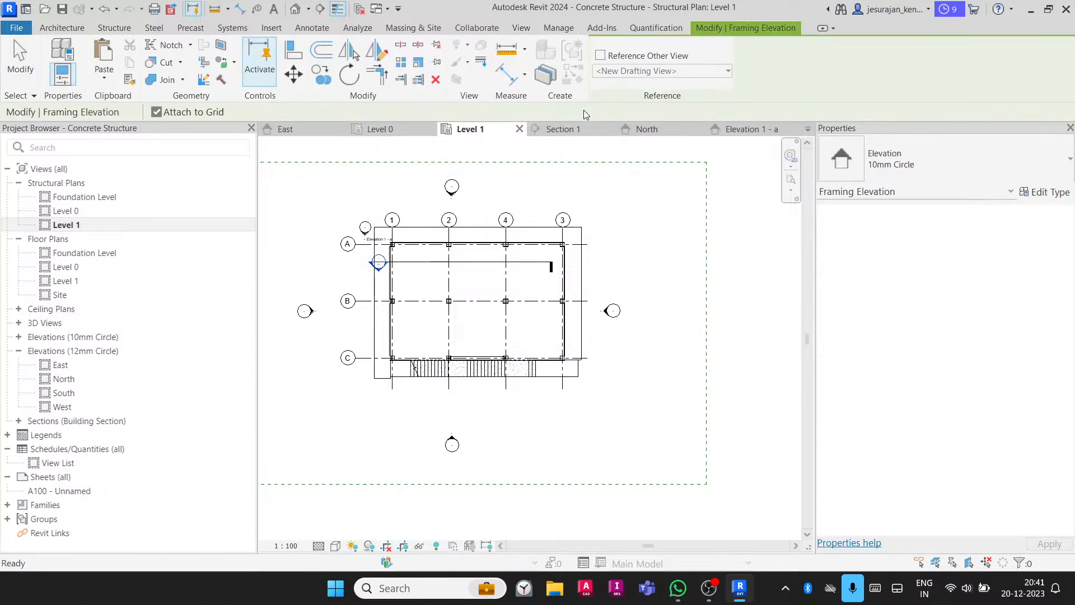
pyautogui.scroll(2, 343, 376)
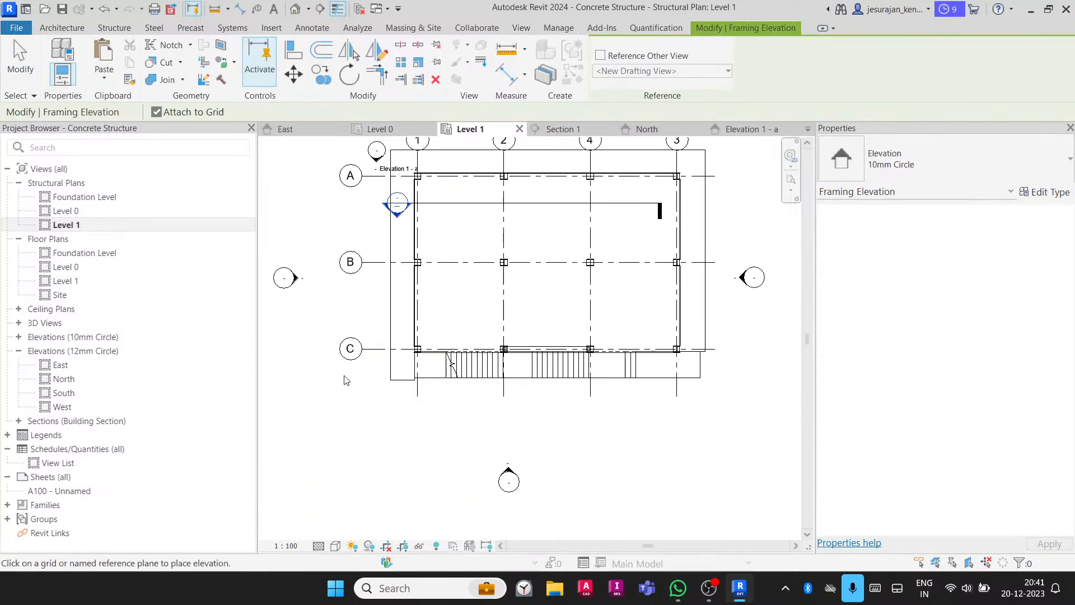
pyautogui.click(378, 355)
pyautogui.scroll(3, 378, 354)
pyautogui.press('Escape')
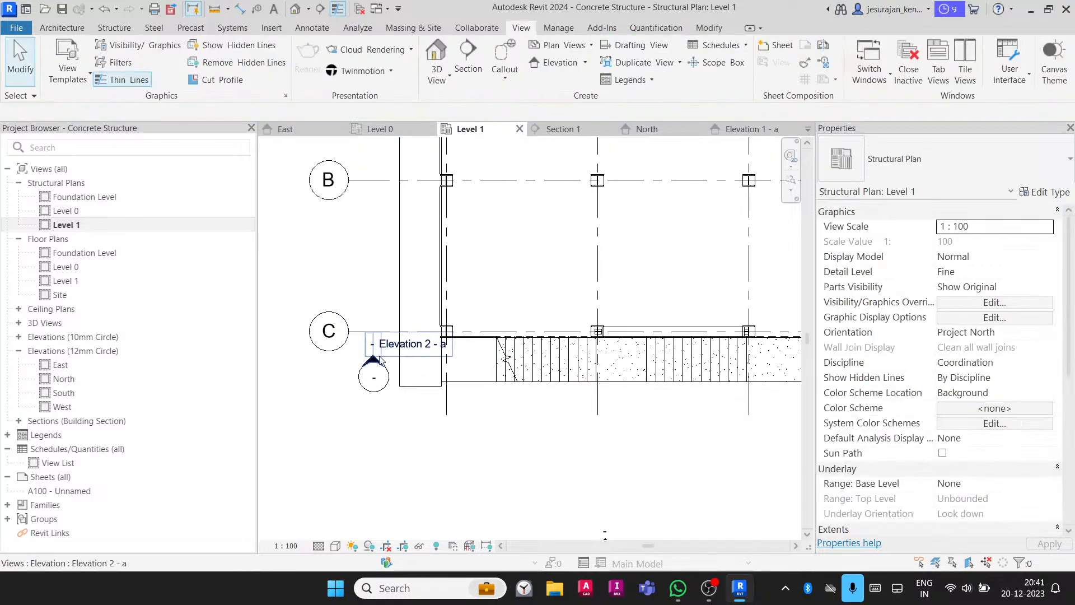
# - Open the grid C framing elevation and extend its crop region past grid 3 and above Level 3
pyautogui.click(379, 360)
pyautogui.rightClick(380, 360)
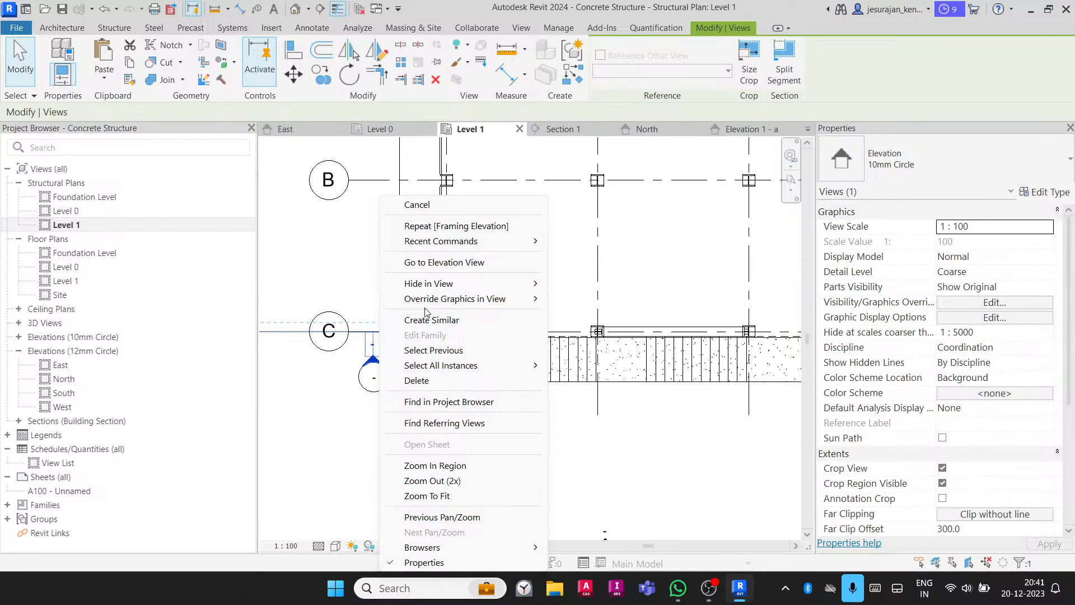
pyautogui.click(437, 264)
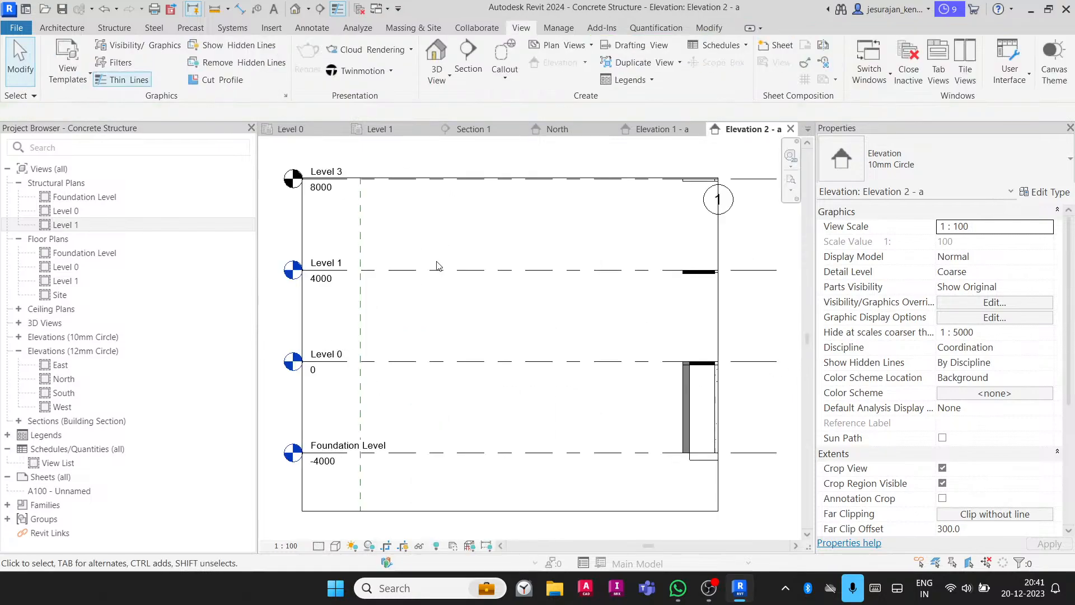
pyautogui.scroll(-5, 439, 263)
pyautogui.click(464, 313)
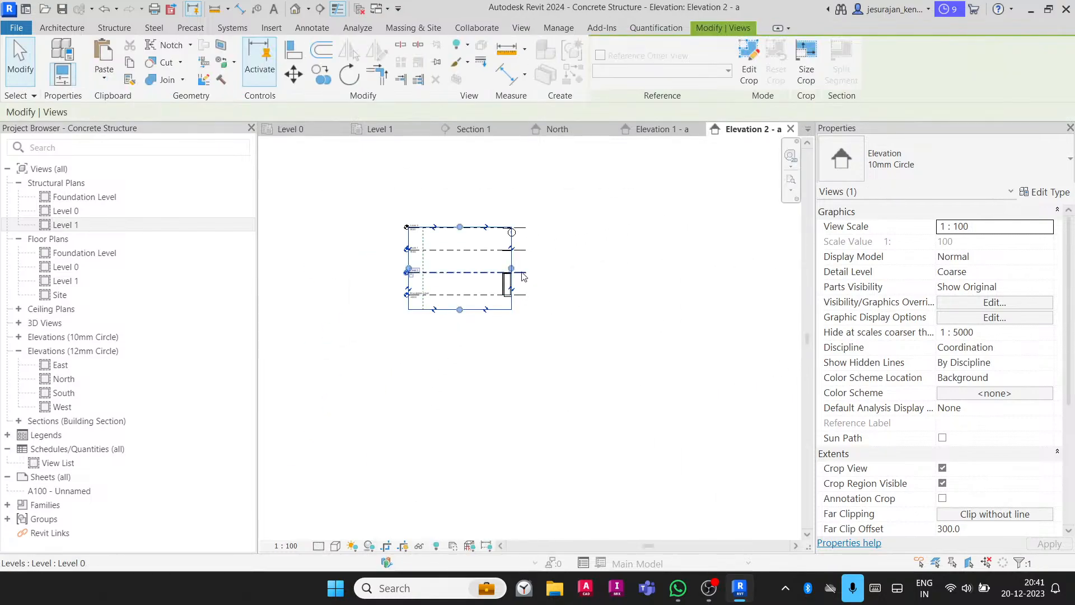
pyautogui.moveTo(512, 268); pyautogui.dragTo(690, 268)
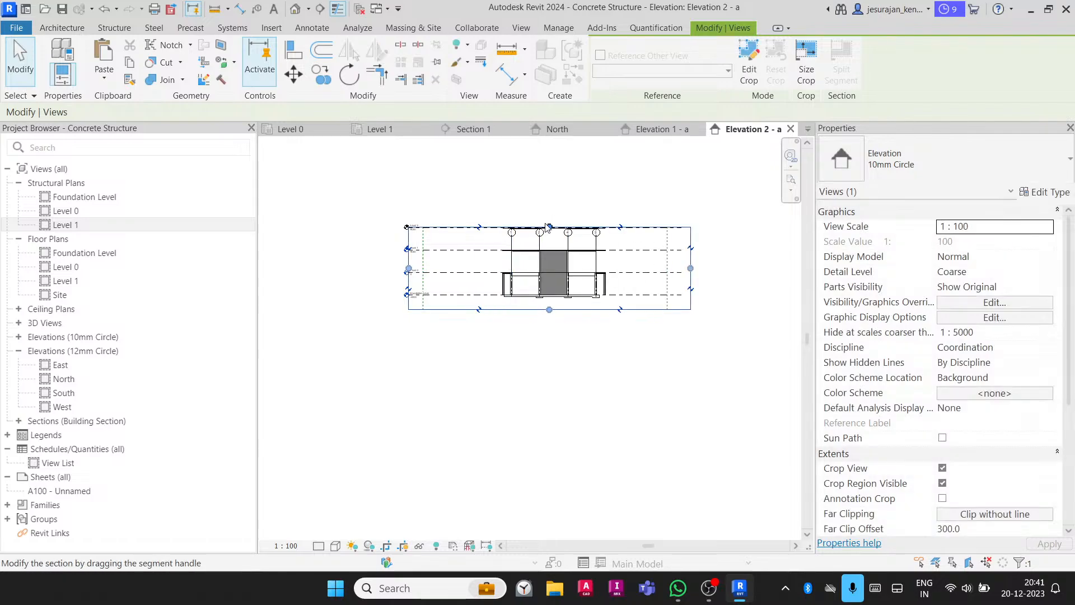
pyautogui.moveTo(547, 227); pyautogui.dragTo(547, 183)
pyautogui.scroll(2, 574, 238)
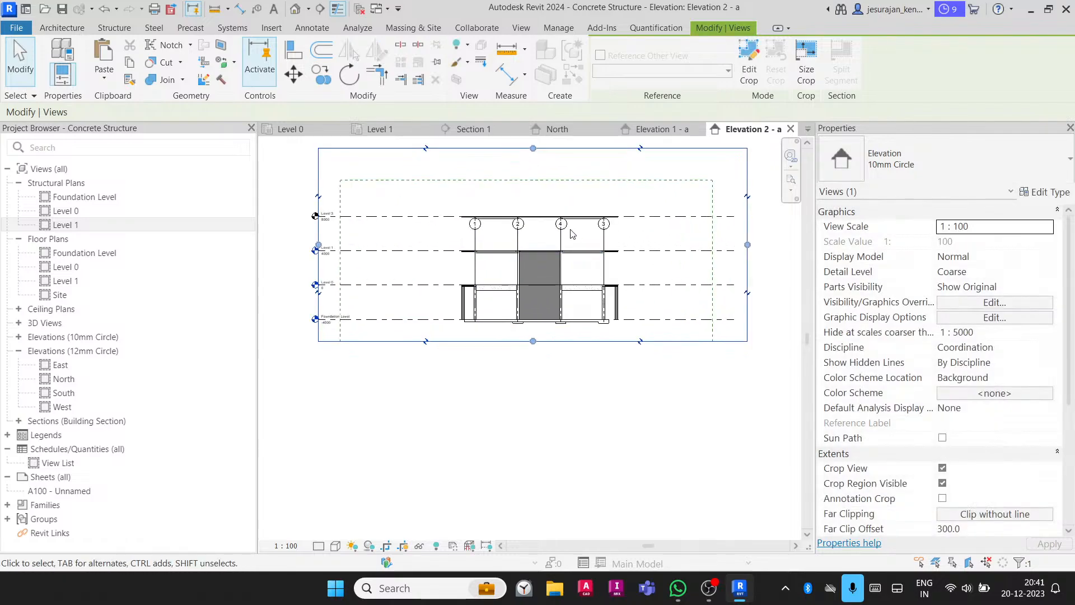
# - Select all grid instances in the entire project and assign them to Scope Box 1
pyautogui.click(603, 231)
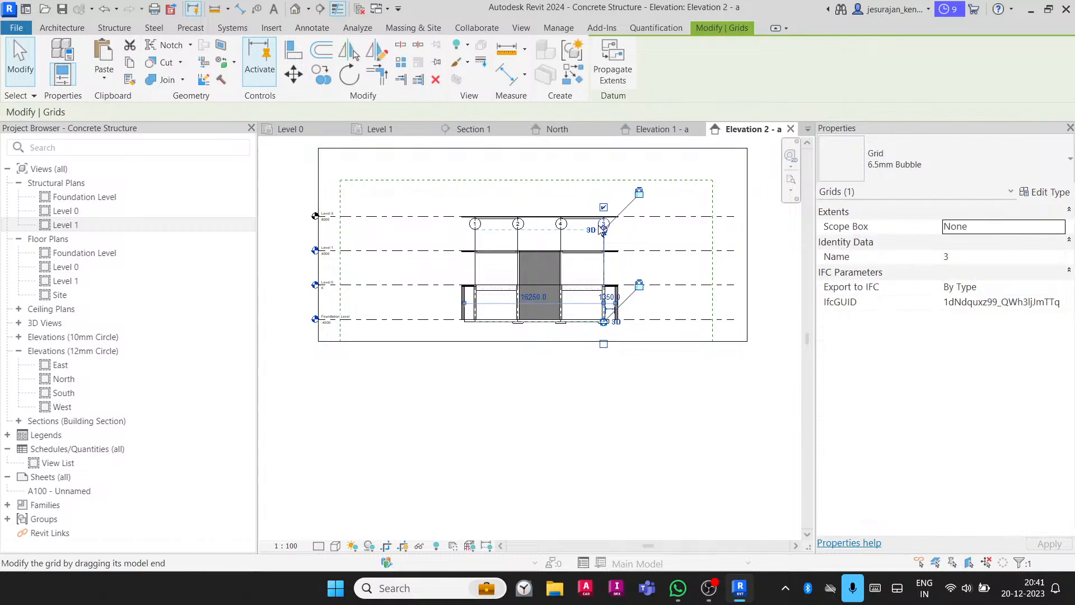
pyautogui.rightClick(604, 231)
pyautogui.moveTo(784, 365)
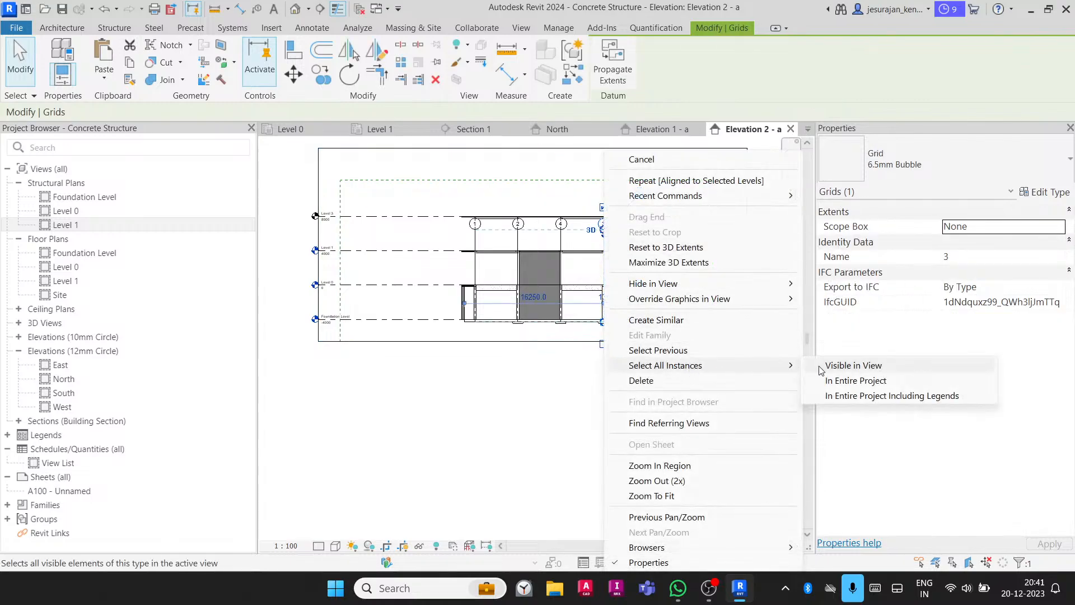
pyautogui.click(845, 381)
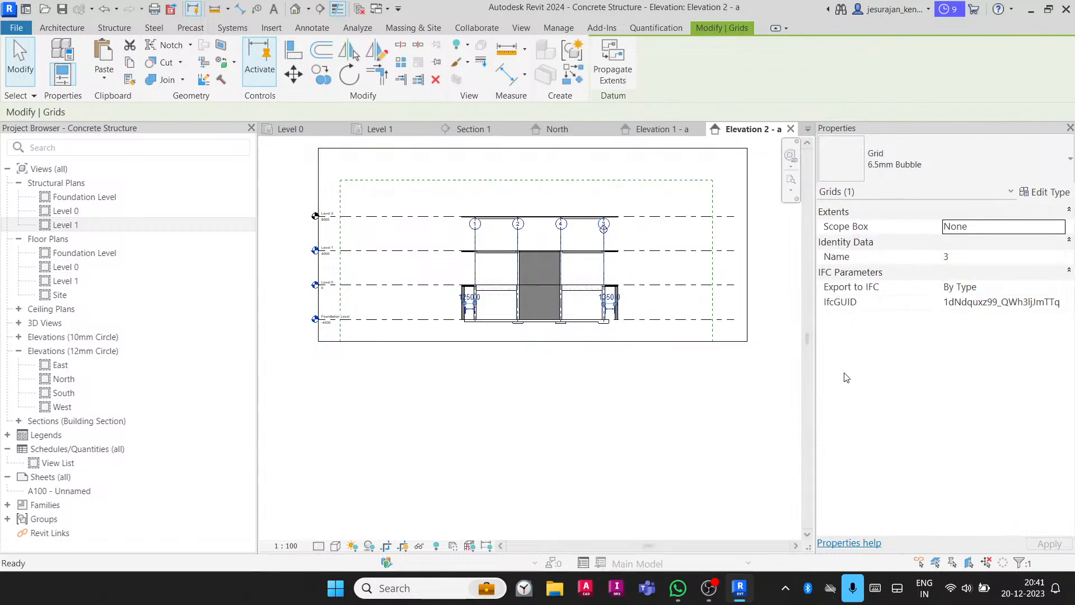
pyautogui.click(1062, 258)
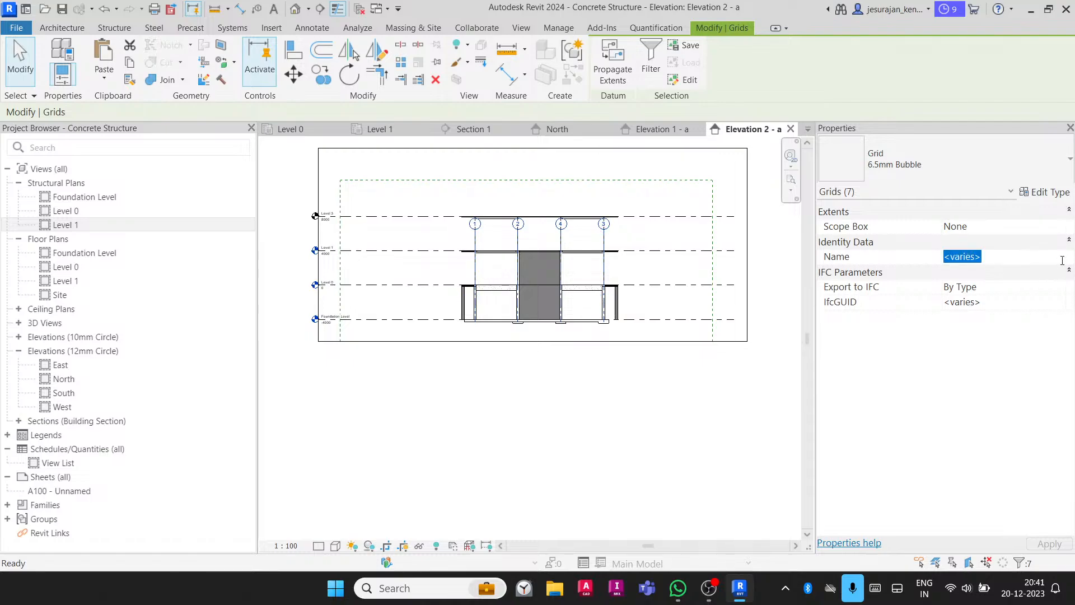
pyautogui.click(1059, 227)
pyautogui.click(1038, 255)
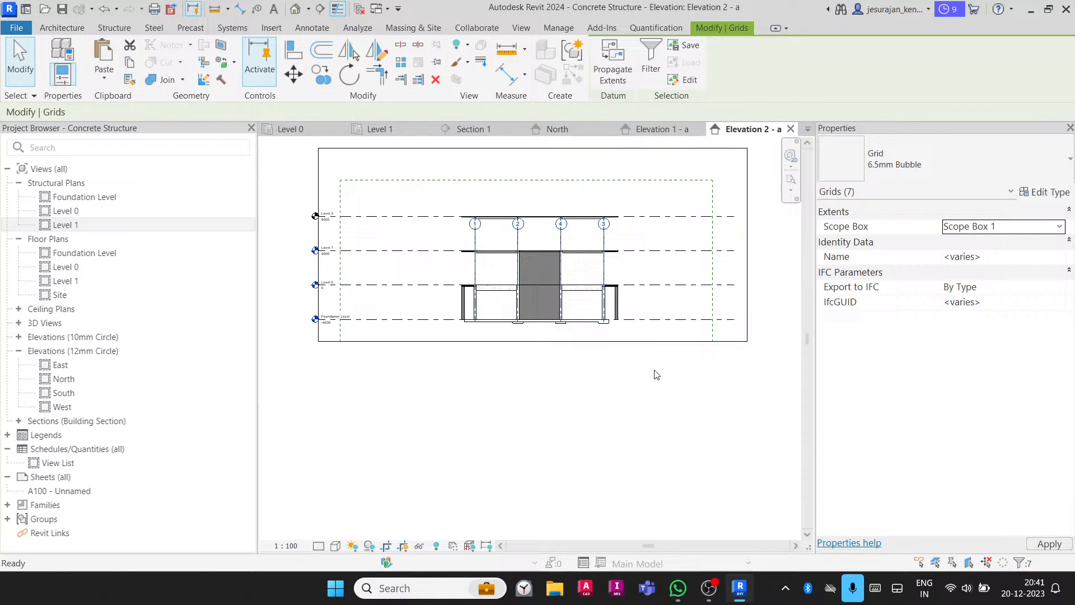
pyautogui.click(542, 411)
# - Set the grid C elevation's detail level to Fine and its visual style to Shaded
pyautogui.scroll(3, 533, 247)
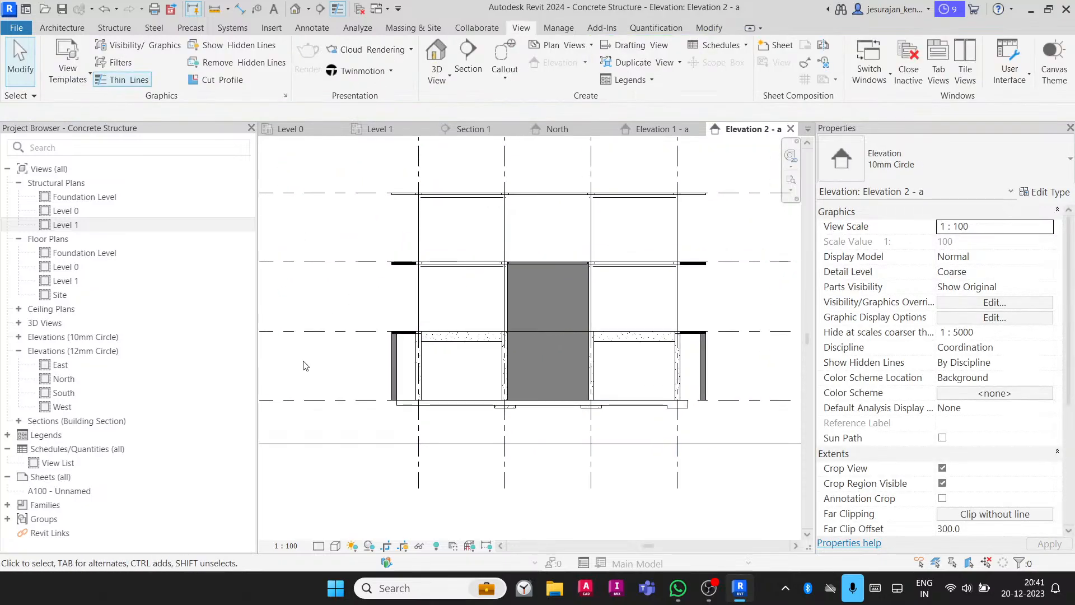
pyautogui.click(318, 545)
pyautogui.click(327, 533)
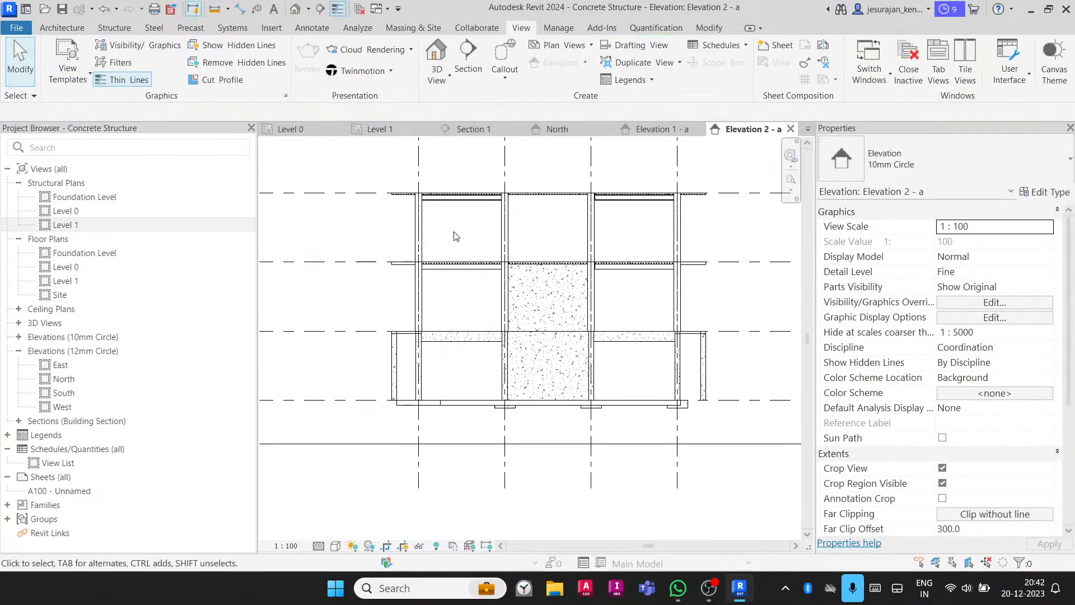
pyautogui.scroll(-2, 413, 210)
pyautogui.scroll(1, 499, 231)
pyautogui.click(335, 546)
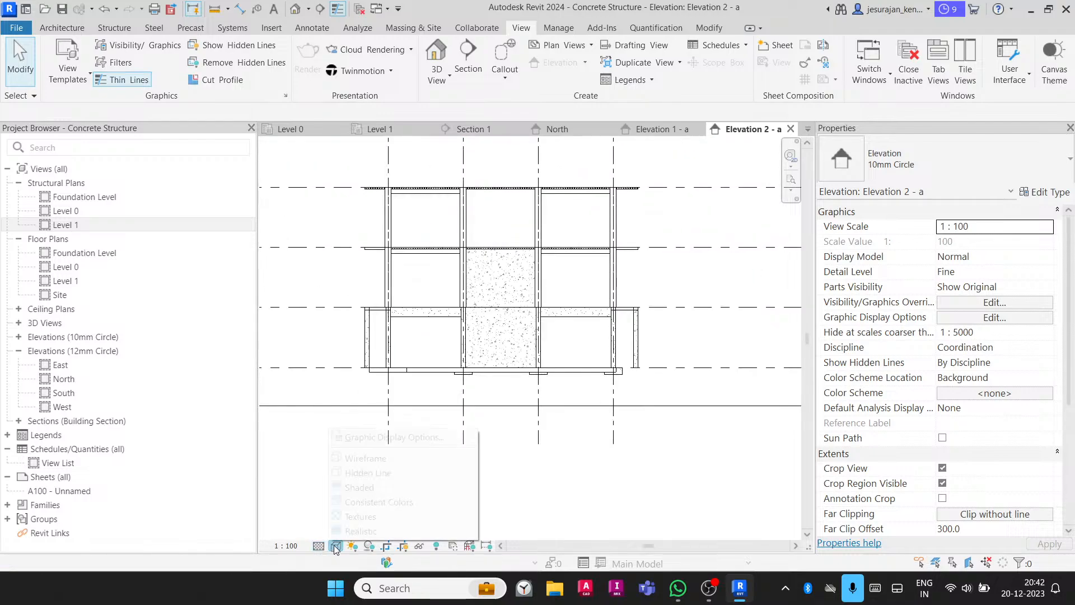
pyautogui.click(348, 489)
pyautogui.scroll(-1, 420, 413)
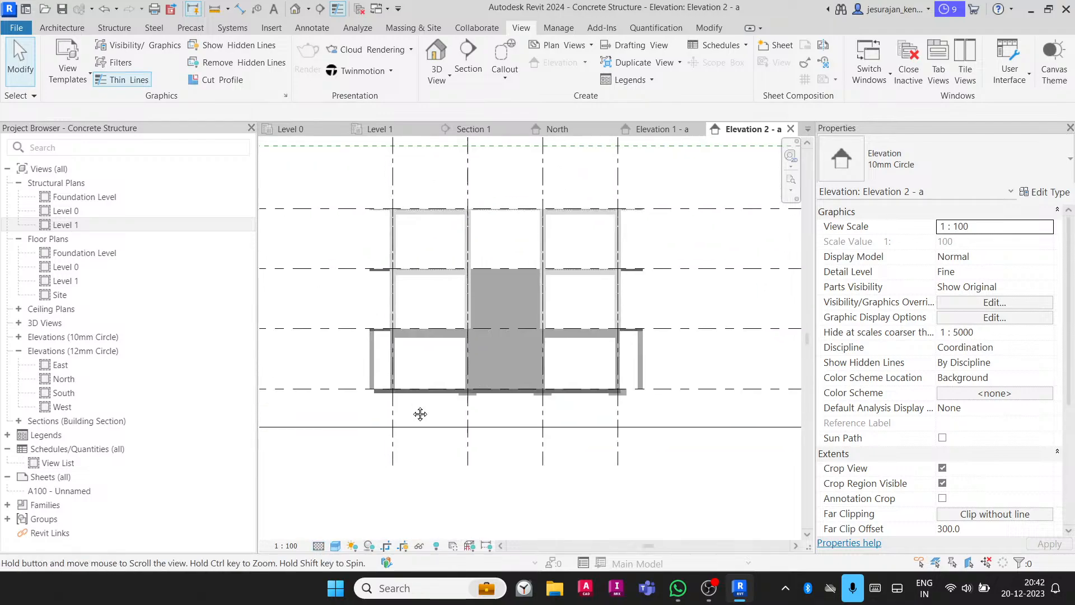
# - Start a brace in the grid C elevation and browse the US family library to the Structural Framing > Steel folder
pyautogui.scroll(1, 434, 290)
pyautogui.scroll(3, 409, 280)
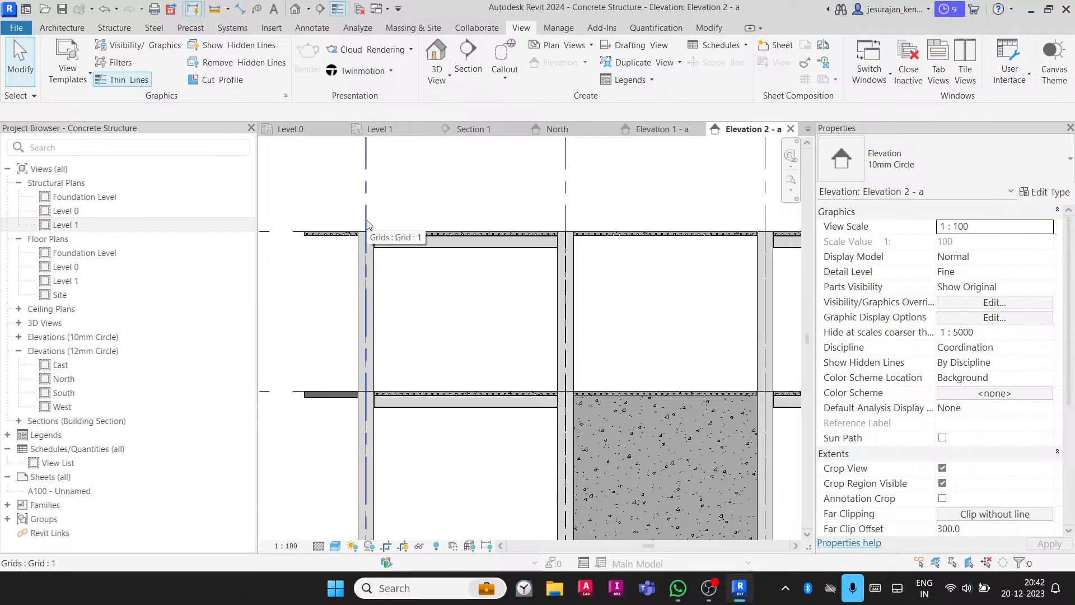
pyautogui.click(117, 32)
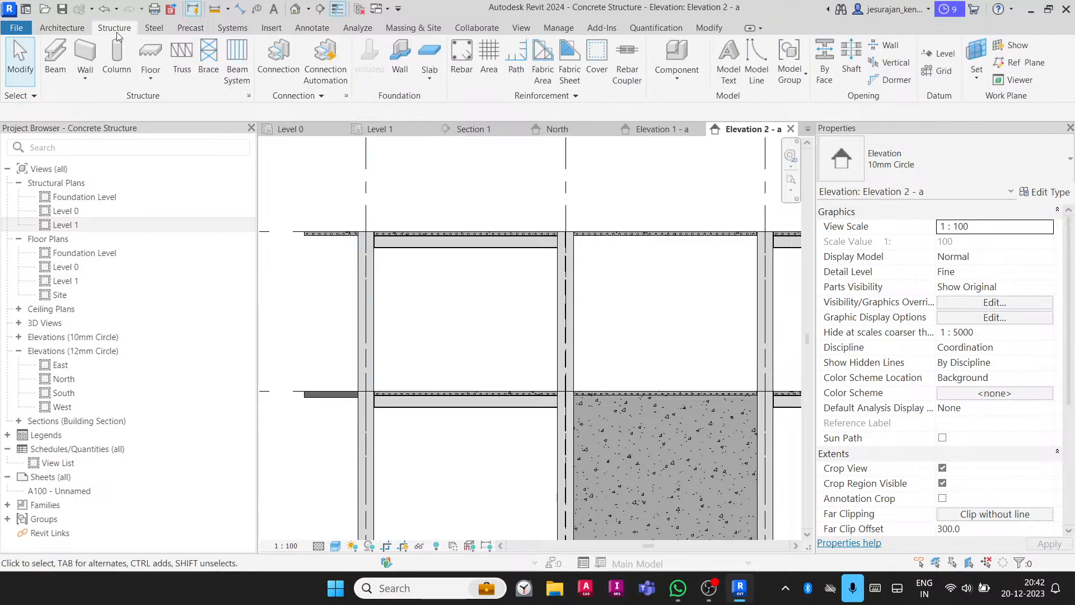
pyautogui.click(208, 61)
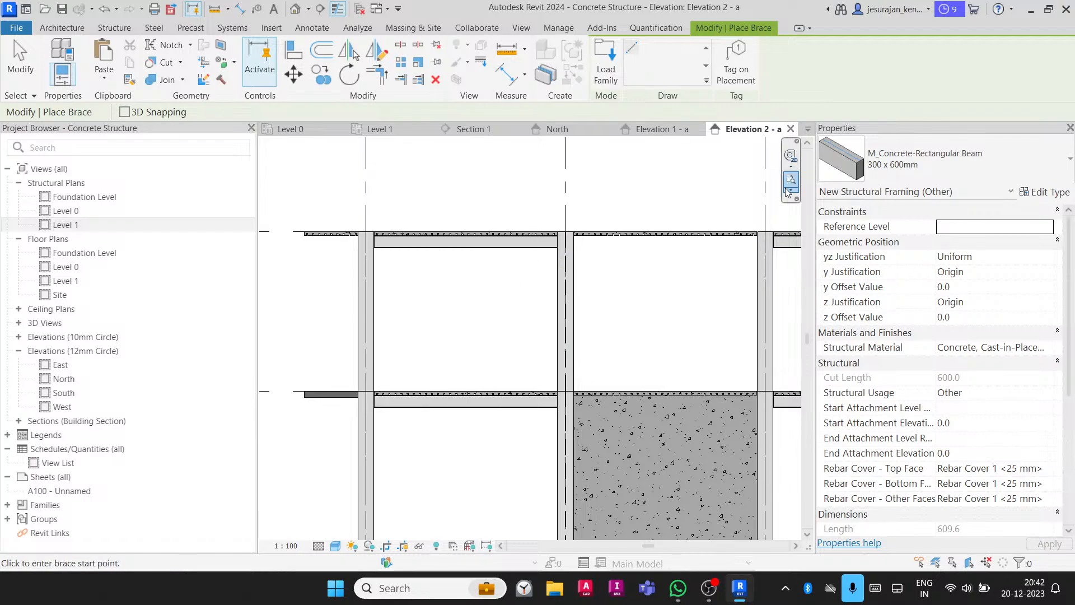
pyautogui.click(910, 156)
pyautogui.click(912, 156)
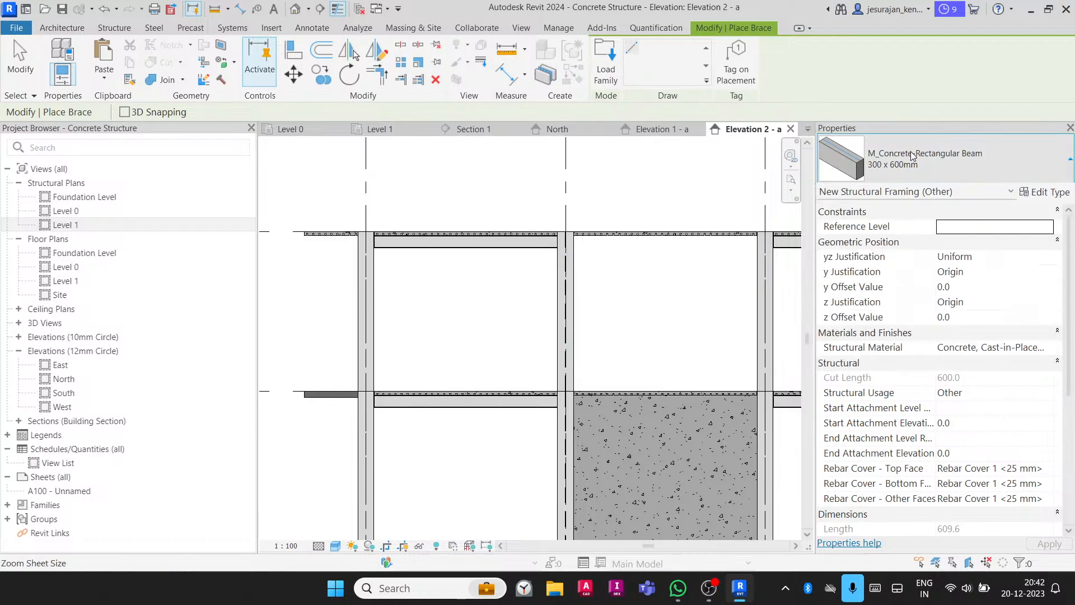
pyautogui.click(608, 70)
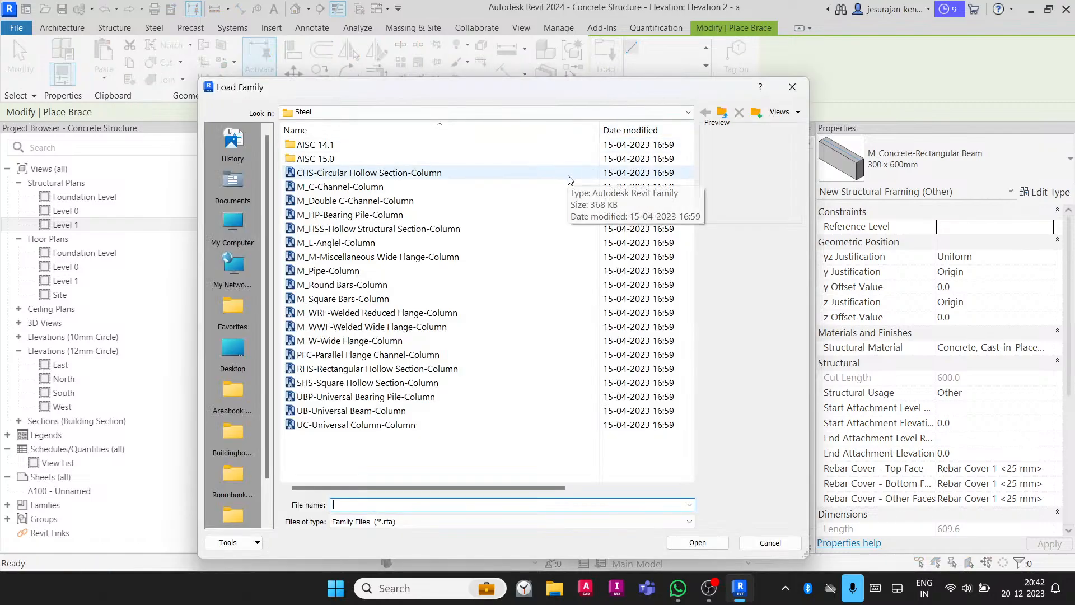
pyautogui.click(568, 179)
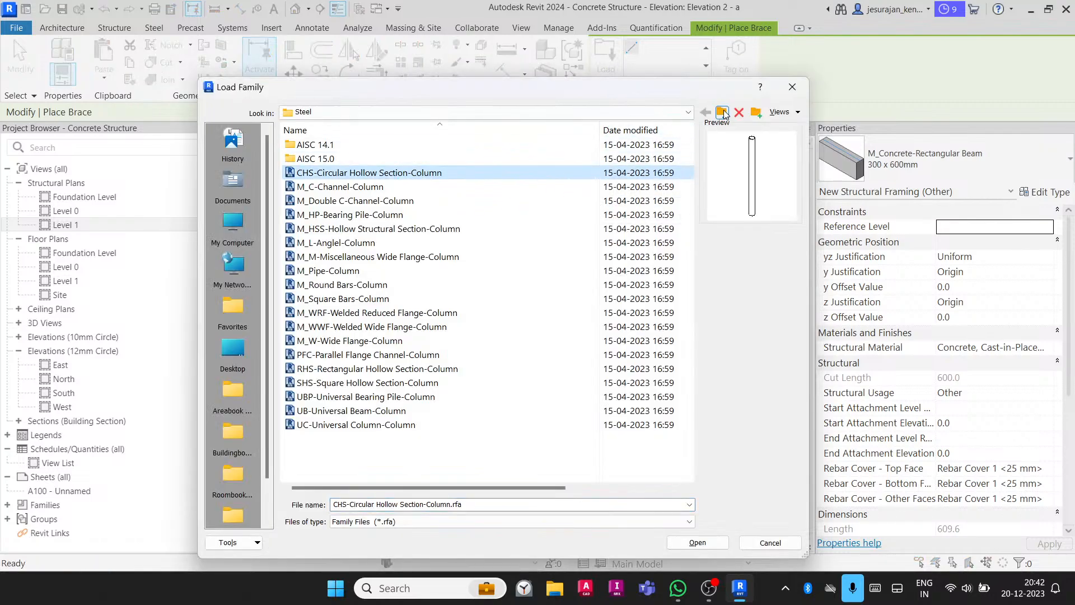
pyautogui.click(688, 112)
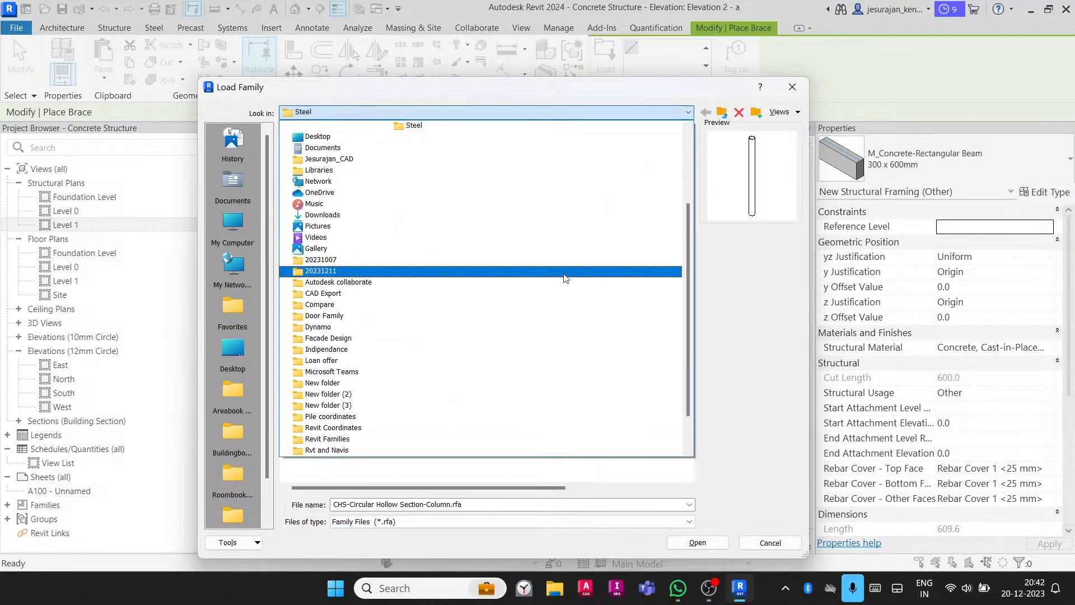
pyautogui.click(514, 205)
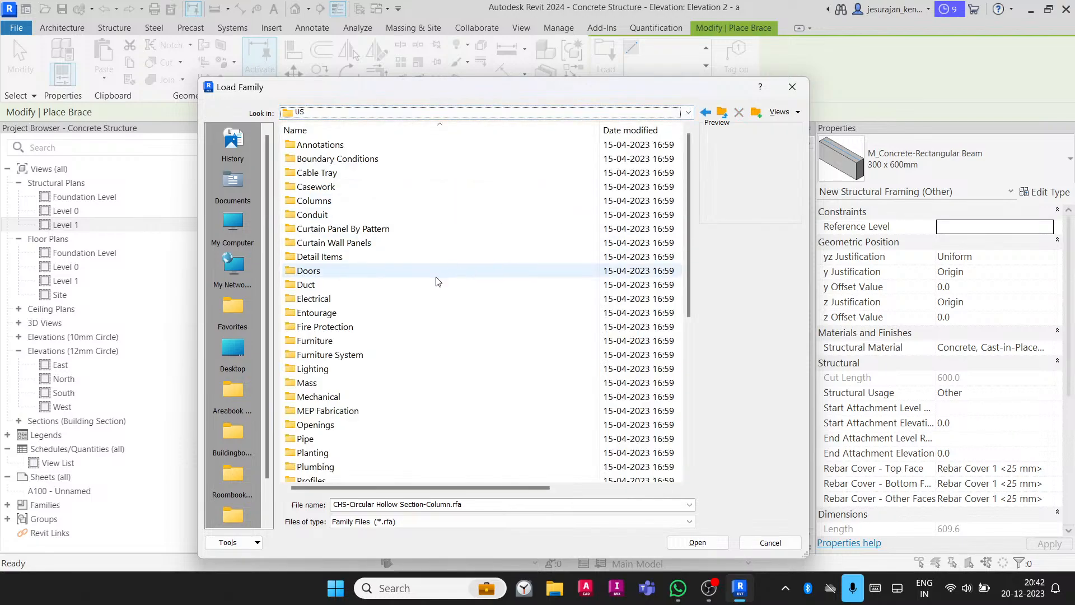
pyautogui.scroll(-7, 440, 278)
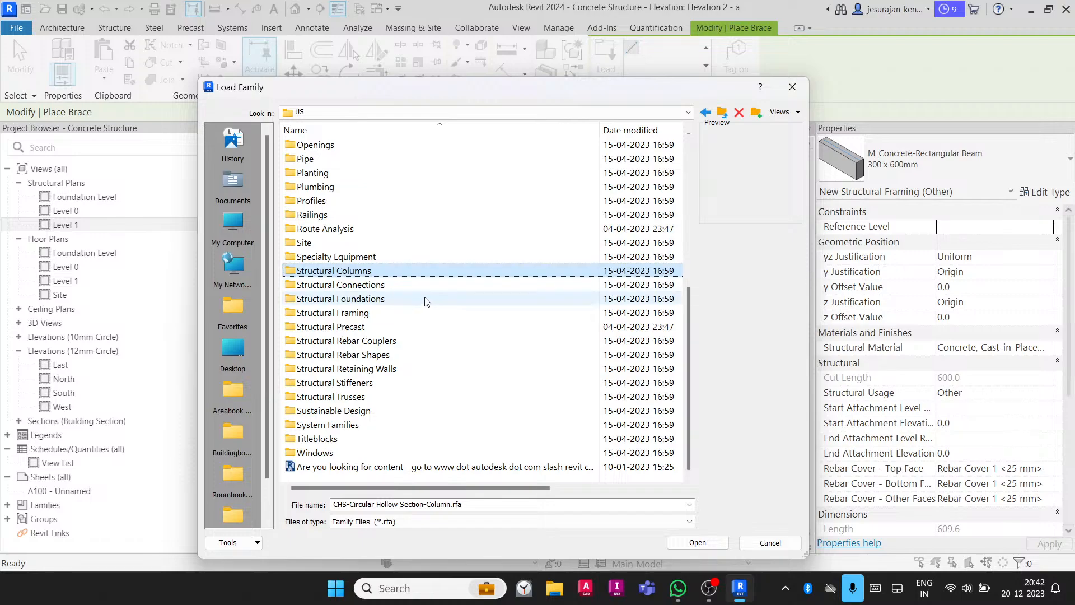
pyautogui.click(380, 316)
pyautogui.doubleClick(379, 315)
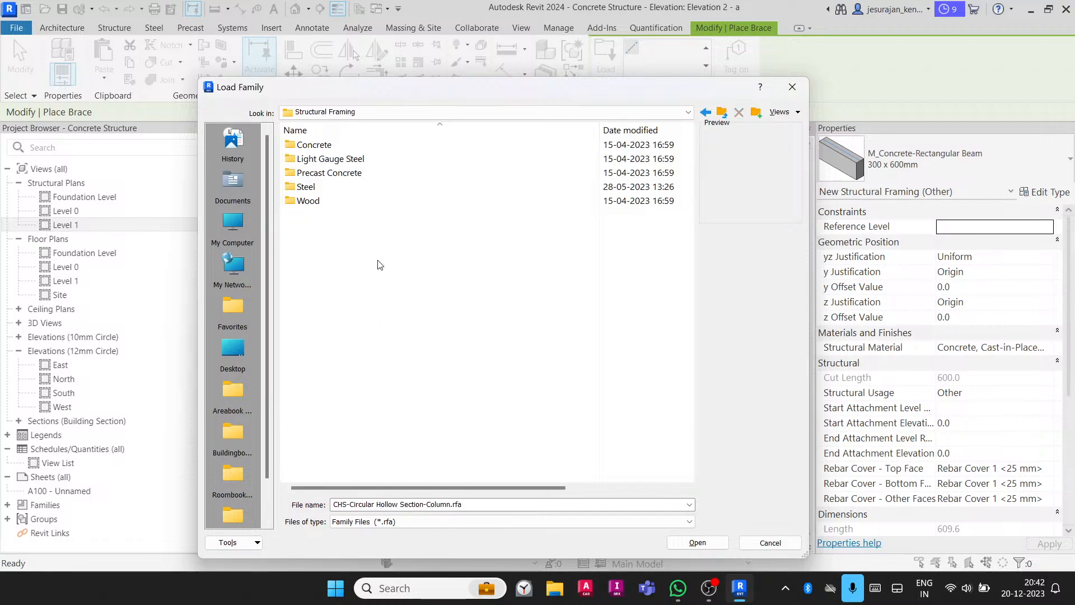
pyautogui.doubleClick(341, 188)
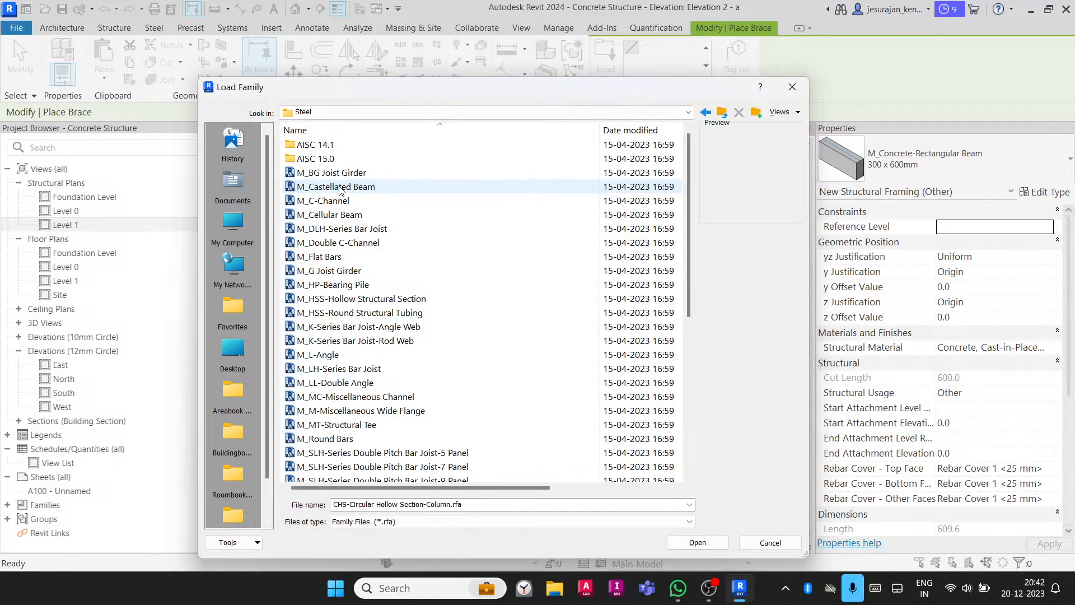
# - Preview the steel framing families and choose M_HSS-Hollow Structural Section for loading
pyautogui.click(340, 188)
pyautogui.press('Down')
pyautogui.press('Down')
pyautogui.press('Down')
pyautogui.press('Down')
pyautogui.press('Down')
pyautogui.press('Down')
pyautogui.press('Down')
pyautogui.press('Down')
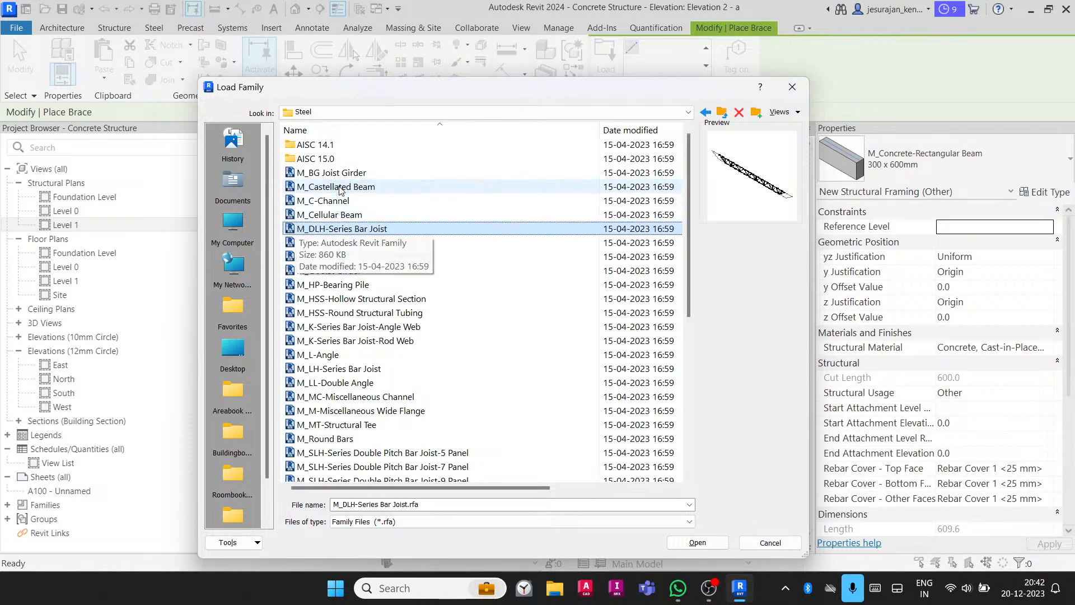
pyautogui.press('Down')
pyautogui.press('Down')
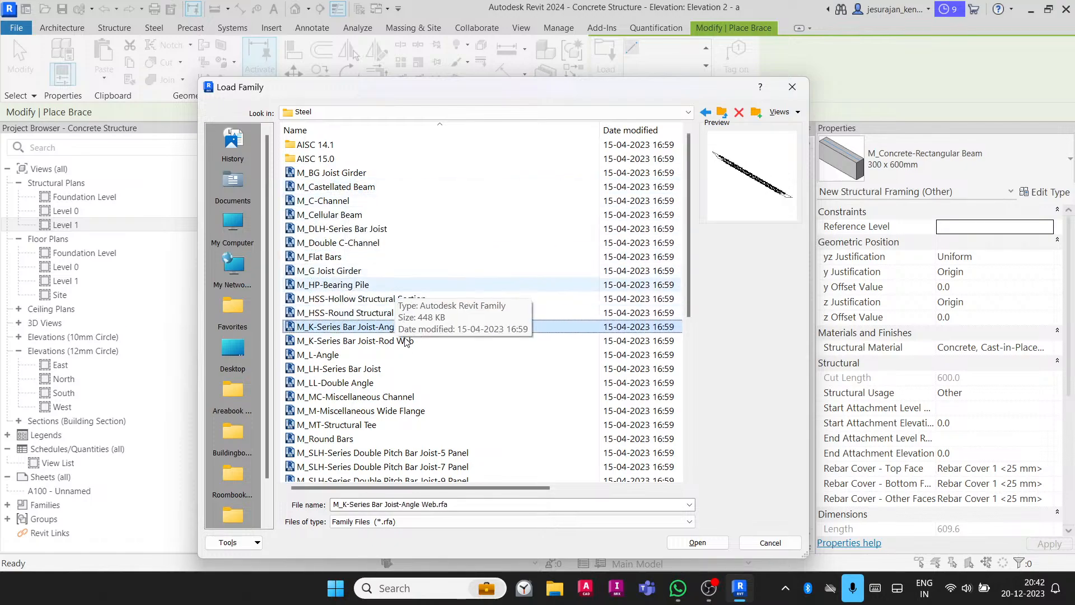
pyautogui.press('Up')
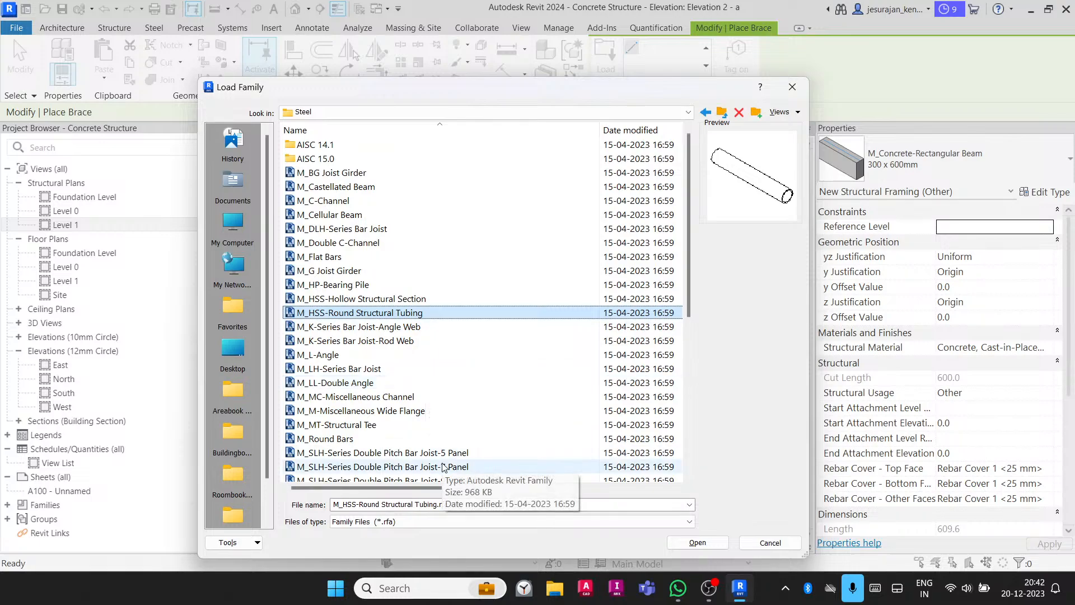
pyautogui.press('Up')
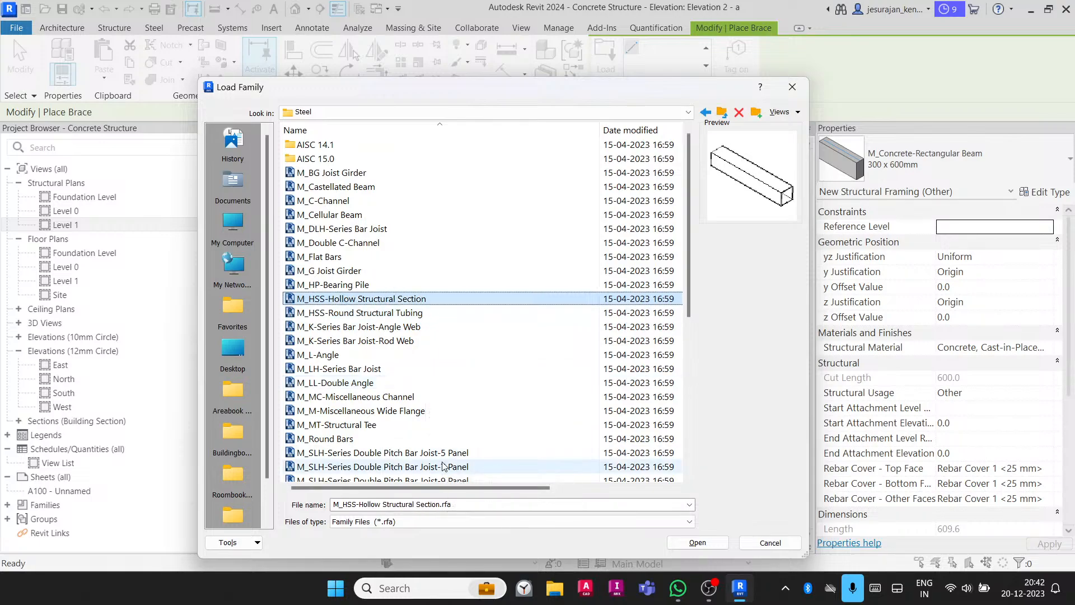
pyautogui.click(697, 543)
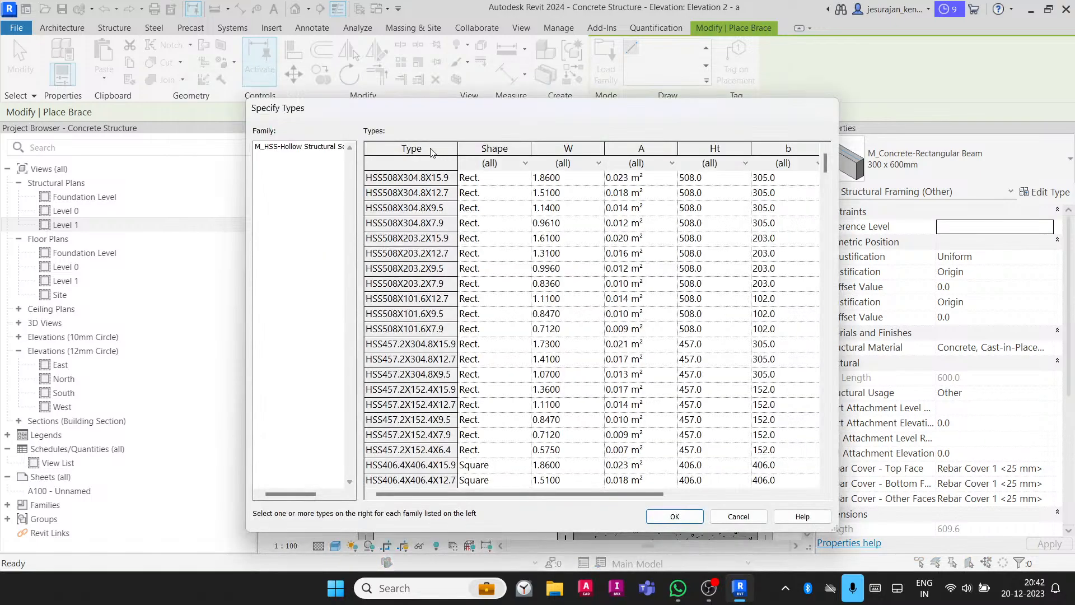
# - Load the square type HSS101.6X101.6X12.7 of the hollow structural section family for the brace
pyautogui.scroll(-5, 438, 362)
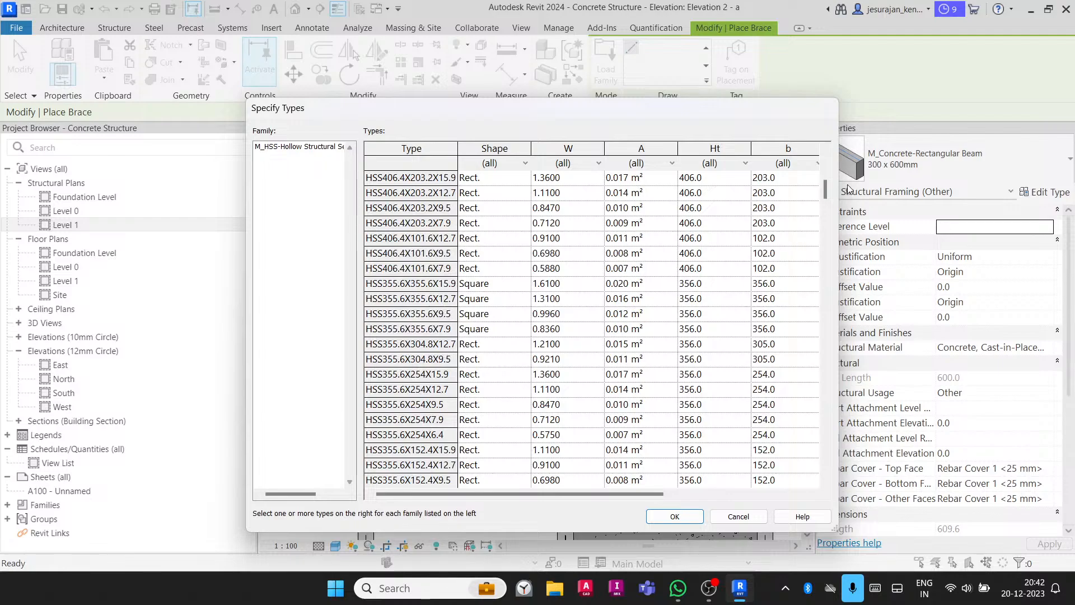
pyautogui.moveTo(829, 194); pyautogui.dragTo(832, 412)
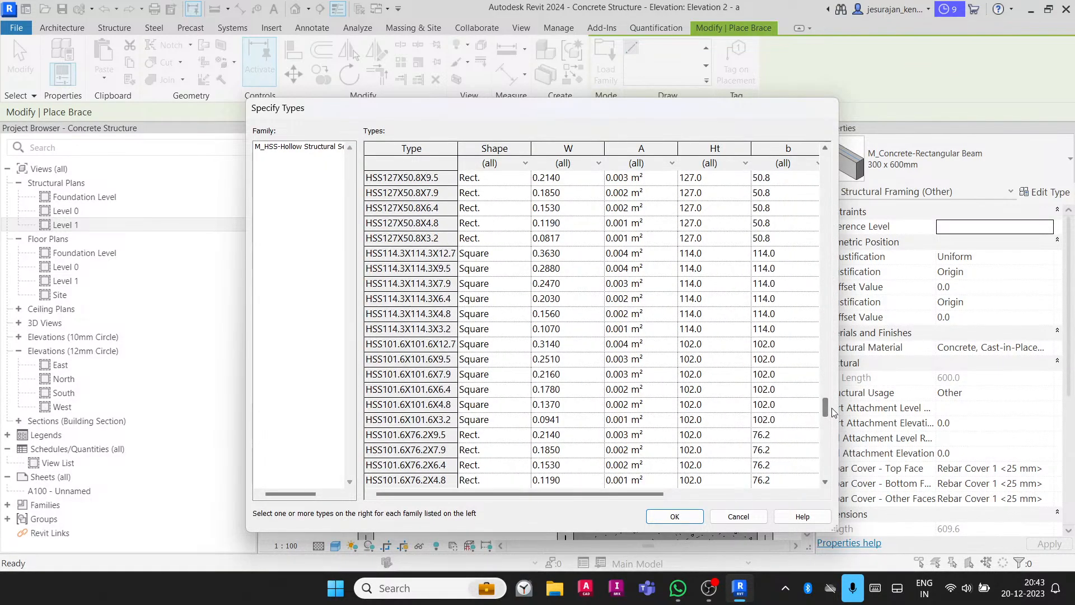
pyautogui.click(411, 344)
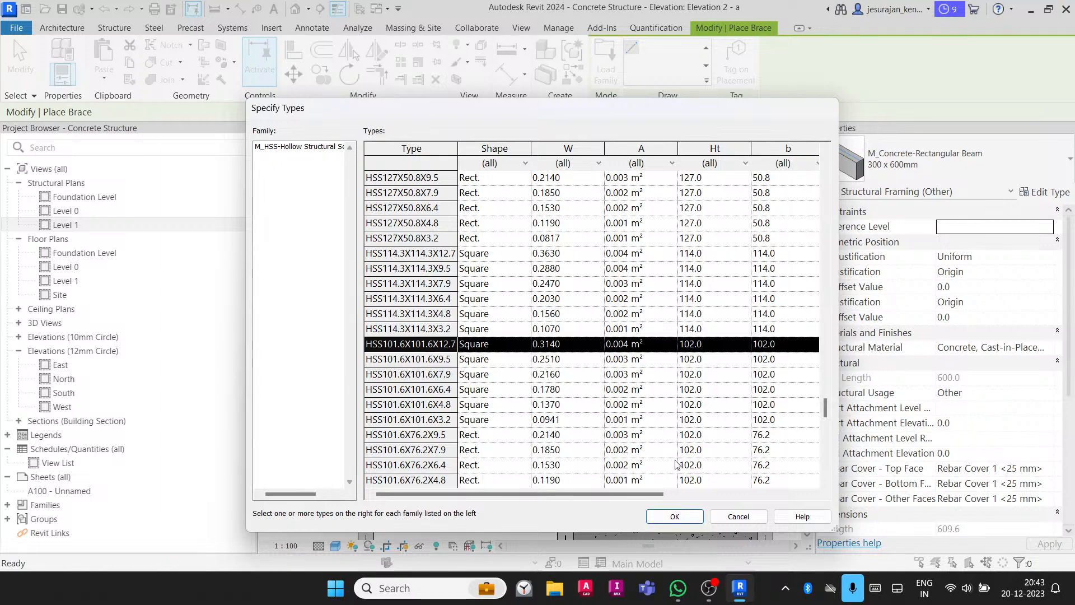
pyautogui.click(675, 516)
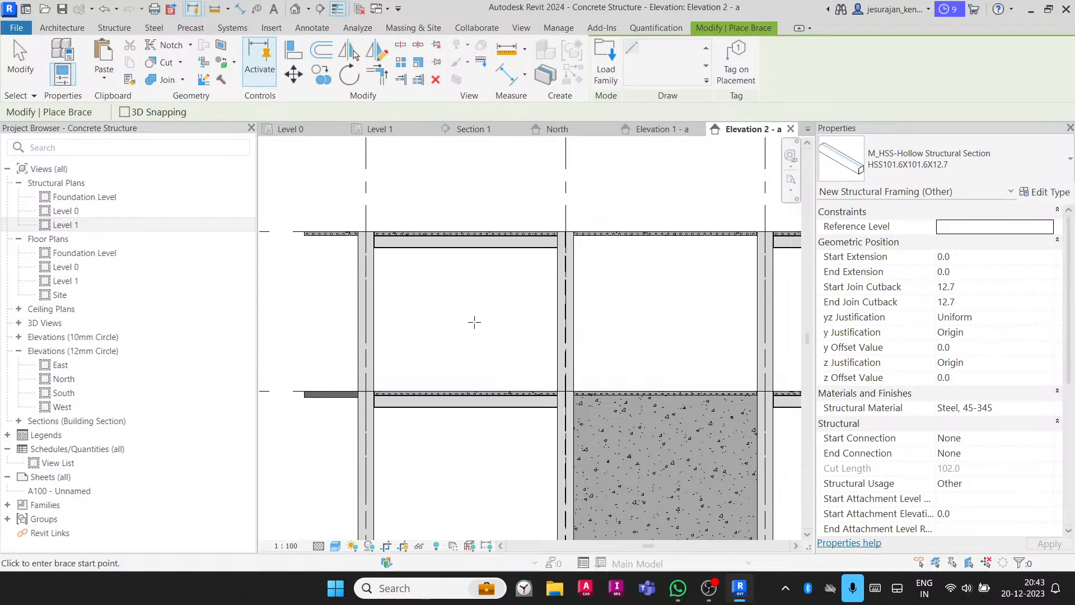
# - Place two crossing HSS101.6X101.6X12.7 braces between the grid 1 column and the adjacent column in the top storey
pyautogui.scroll(2, 484, 279)
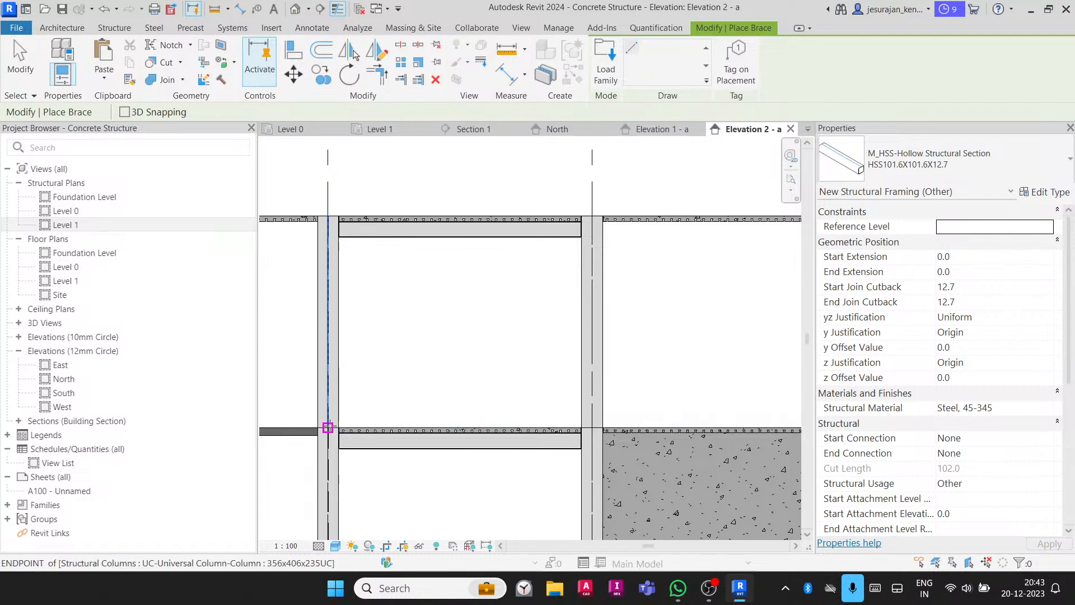
pyautogui.click(328, 427)
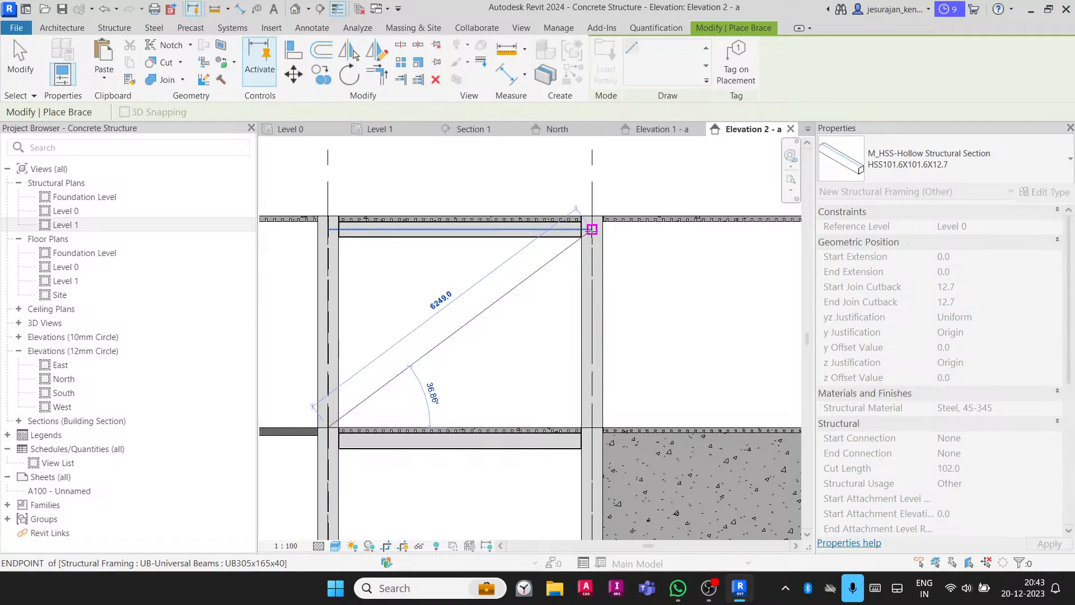
pyautogui.click(592, 229)
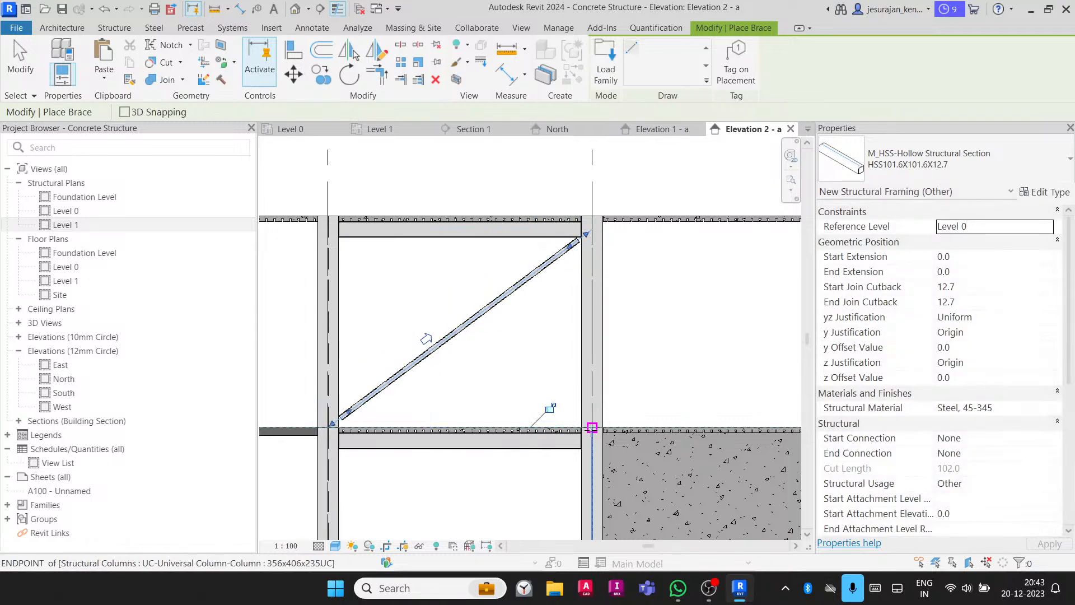
pyautogui.click(592, 427)
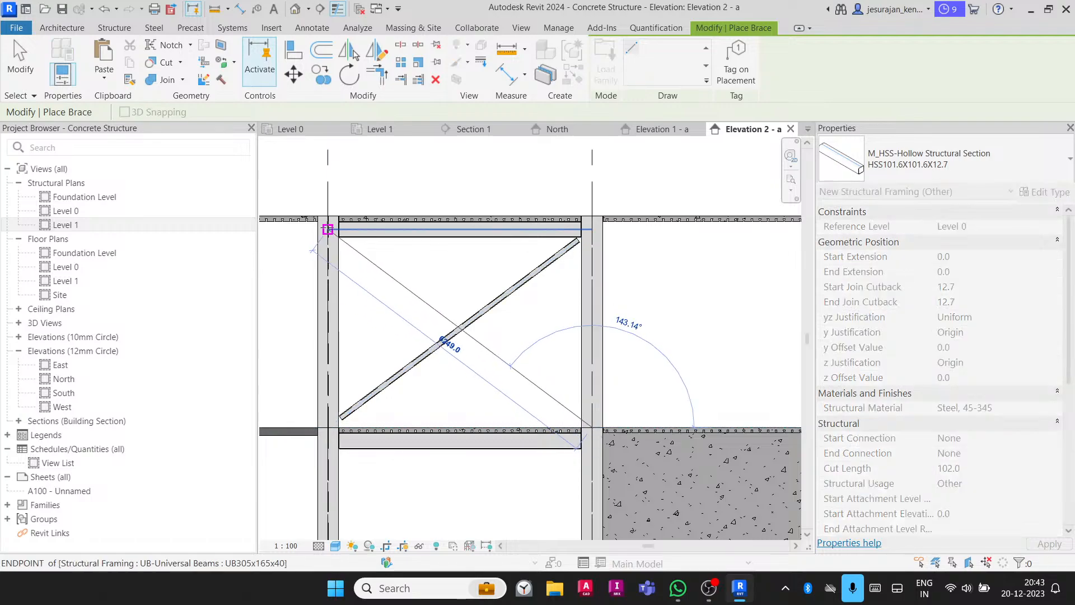
pyautogui.click(328, 229)
pyautogui.press('Escape')
pyautogui.press('Escape')
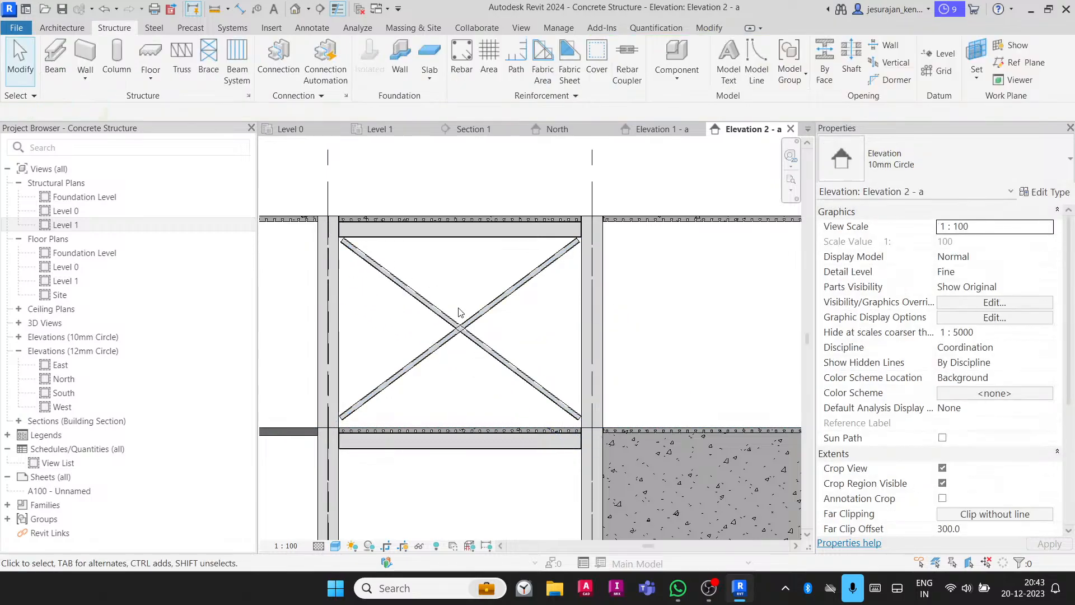
# - Open the default 3D view and examine the crossed braces and their ends at the columns beside the staircase
pyautogui.click(521, 27)
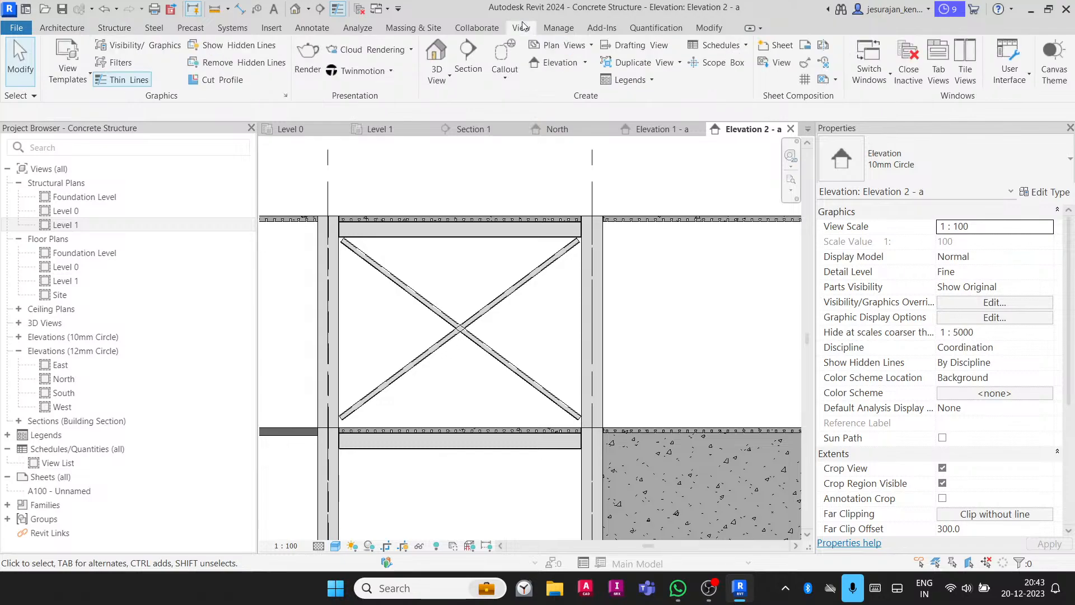
pyautogui.click(436, 56)
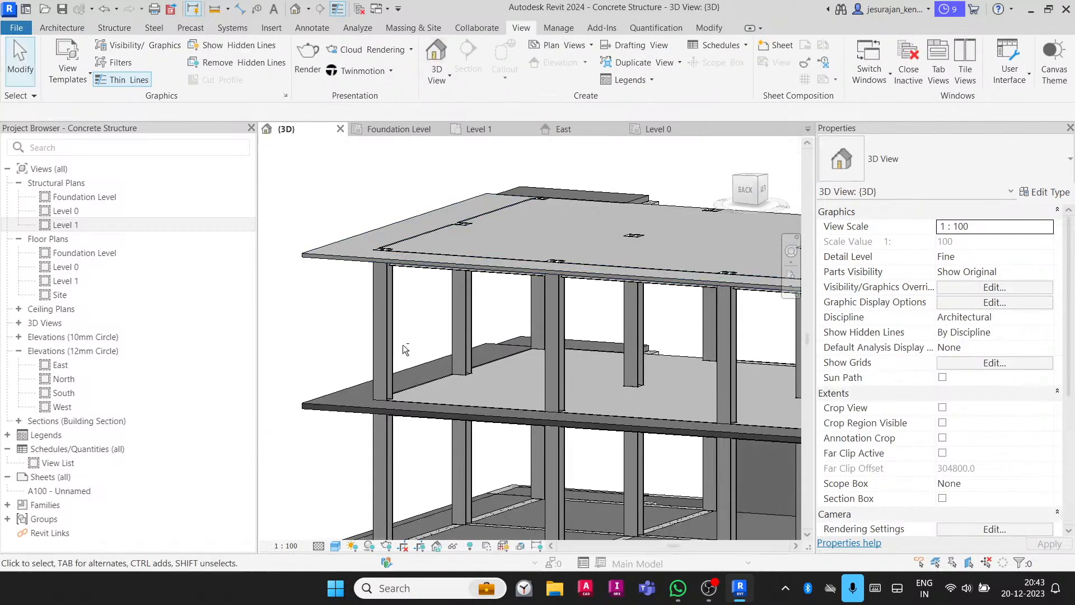
pyautogui.scroll(-4, 449, 312)
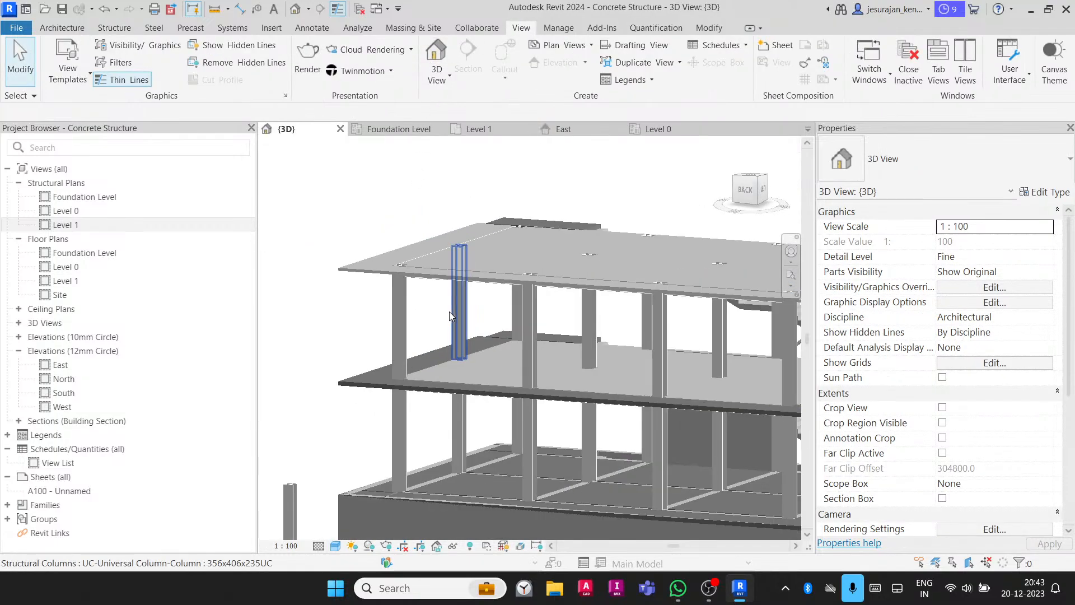
pyautogui.keyDown('shift'); pyautogui.moveTo(653, 337); pyautogui.dragTo(557, 332, button='middle'); pyautogui.keyUp('shift')
pyautogui.scroll(6, 556, 332)
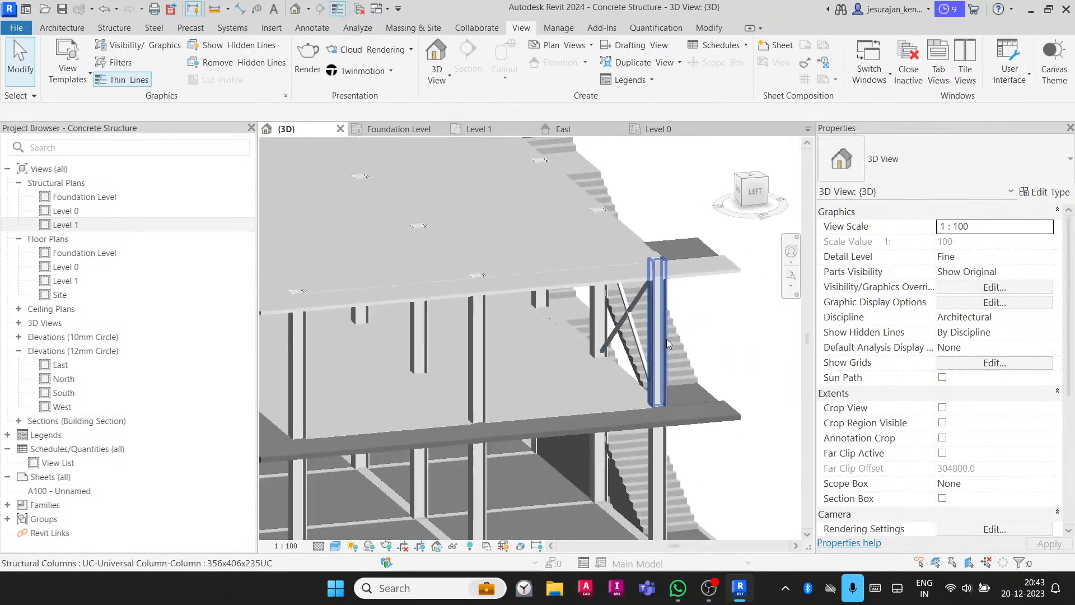
pyautogui.click(604, 280)
pyautogui.keyDown('shift'); pyautogui.moveTo(605, 280); pyautogui.dragTo(390, 226, button='middle'); pyautogui.keyUp('shift')
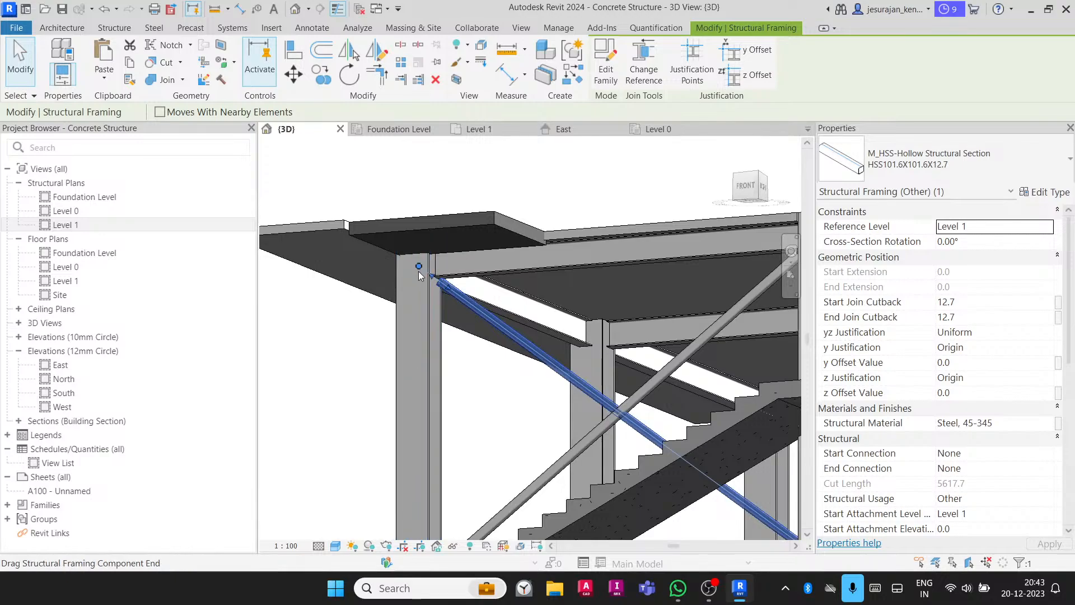
pyautogui.keyDown('shift'); pyautogui.moveTo(423, 311); pyautogui.dragTo(506, 307, button='middle'); pyautogui.keyUp('shift')
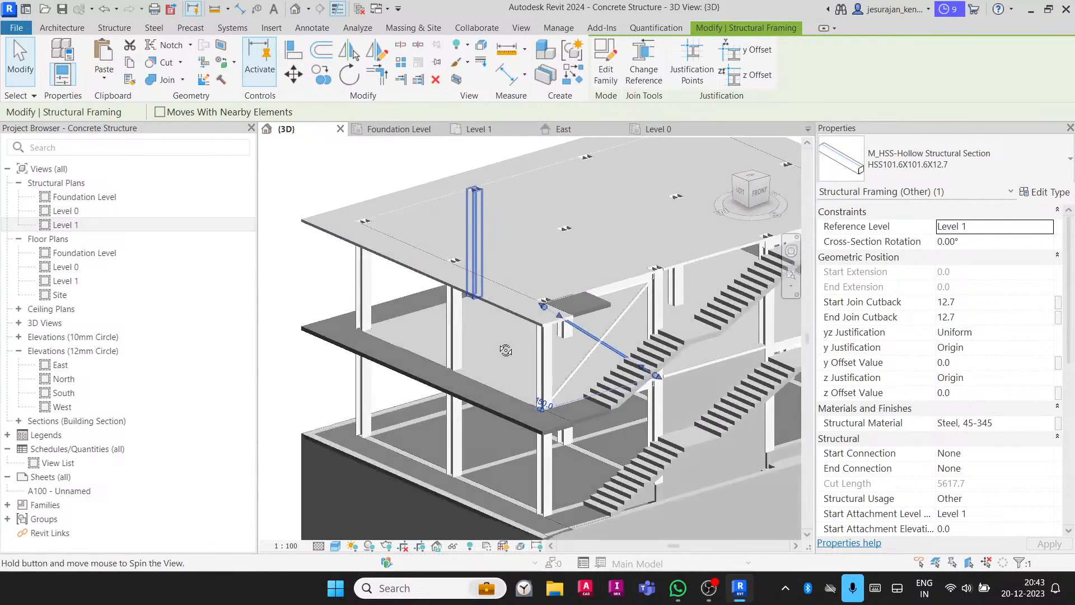
# - Temporarily hide the Level 1 CorusComFlor51 floor and the overhang slab around it to expose the beams
pyautogui.click(468, 375)
pyautogui.scroll(3, 465, 377)
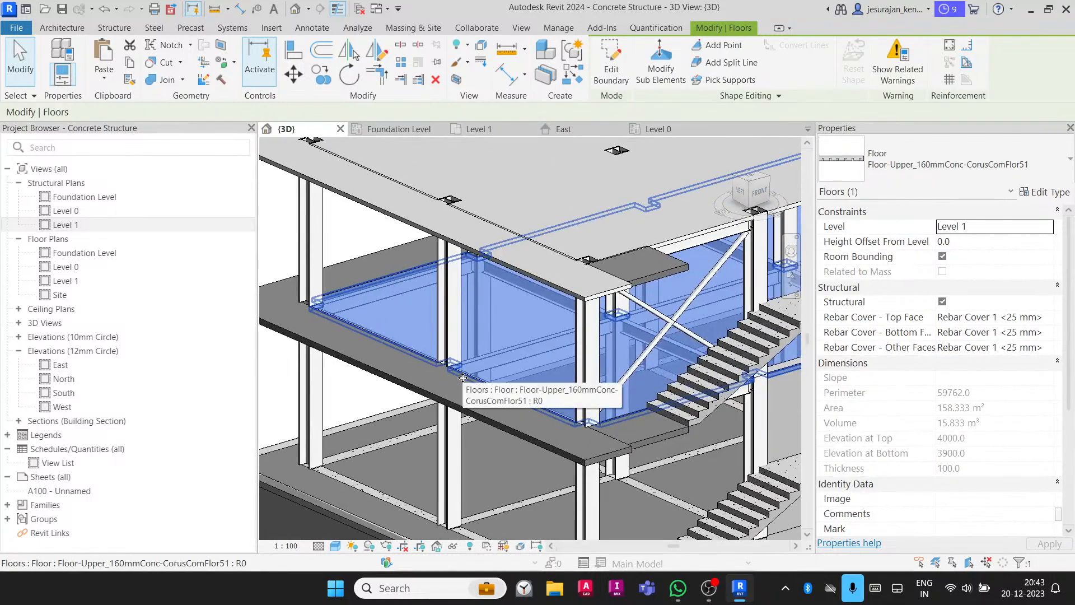
pyautogui.press('h')
pyautogui.press('h')
pyautogui.click(468, 385)
pyautogui.press('h')
pyautogui.press('h')
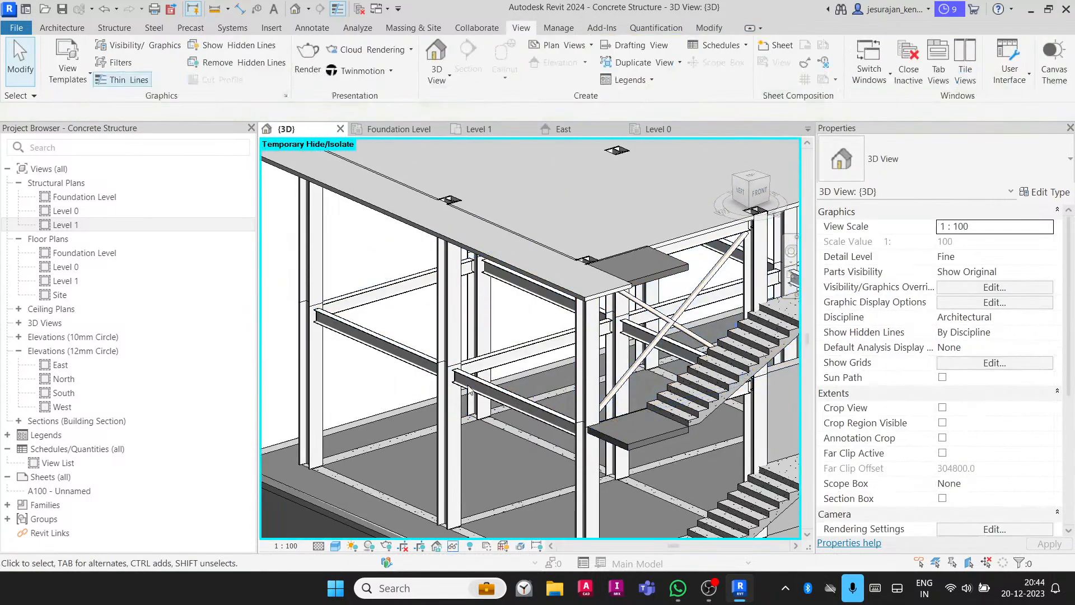
pyautogui.keyDown('shift'); pyautogui.moveTo(468, 384); pyautogui.dragTo(548, 416, button='middle'); pyautogui.keyUp('shift')
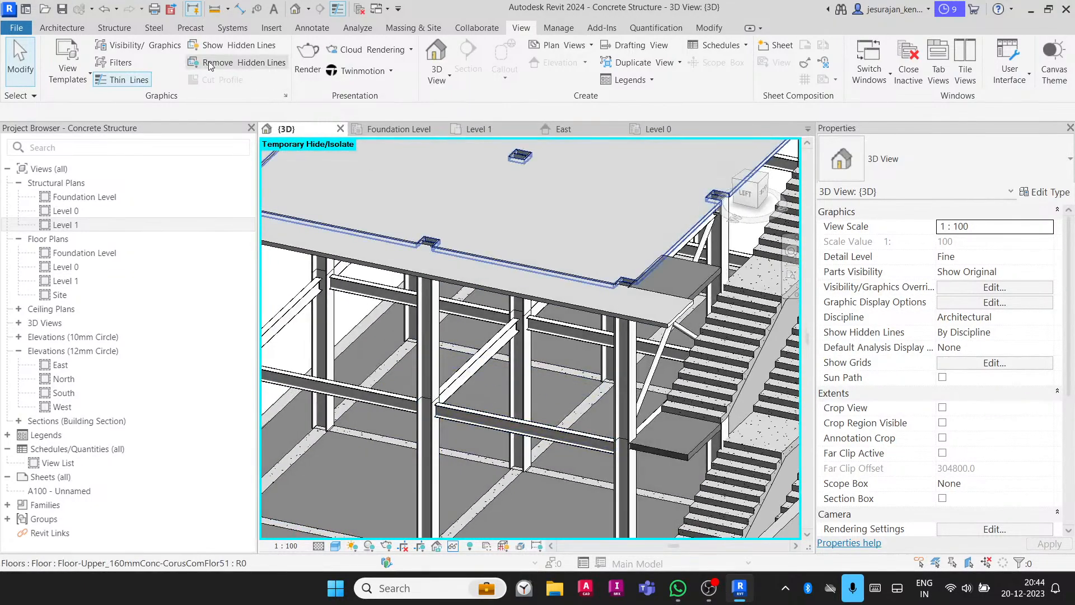
pyautogui.click(102, 33)
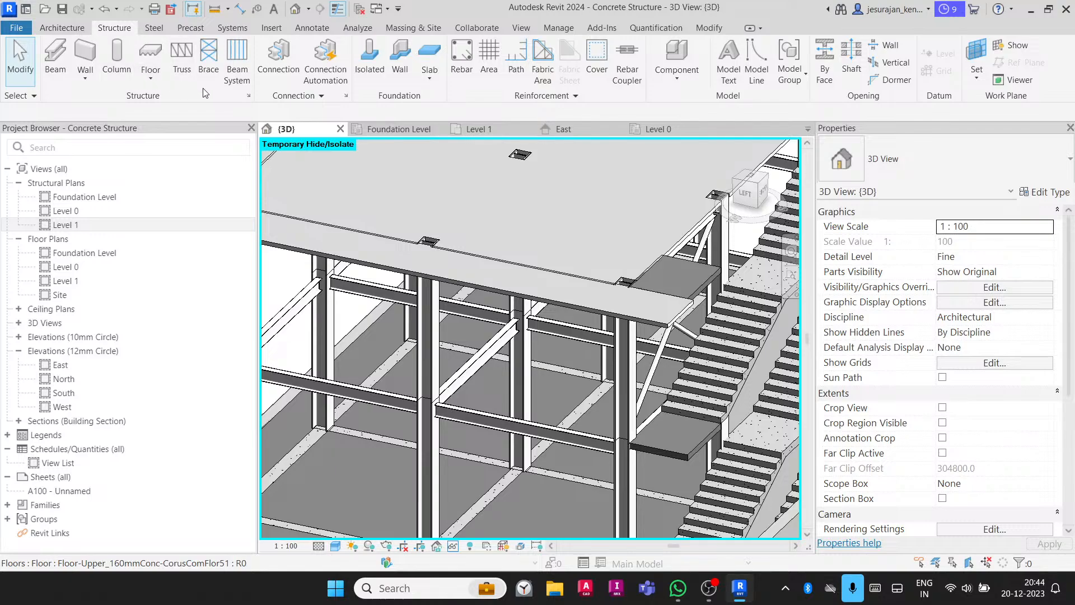
# - Place an HSS101.6X101.6X12.7 brace with 3D snapping from the upper-storey column's base to the beam end atop the corner column beside the staircase
pyautogui.click(212, 66)
pyautogui.scroll(3, 430, 357)
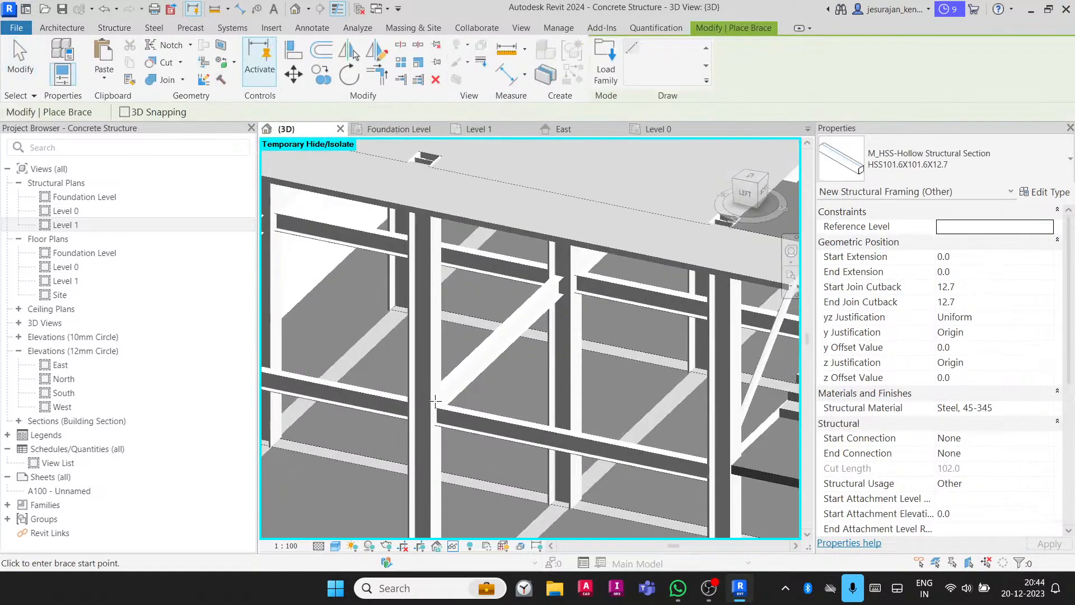
pyautogui.keyDown('shift'); pyautogui.moveTo(430, 358); pyautogui.dragTo(430, 429, button='middle'); pyautogui.keyUp('shift')
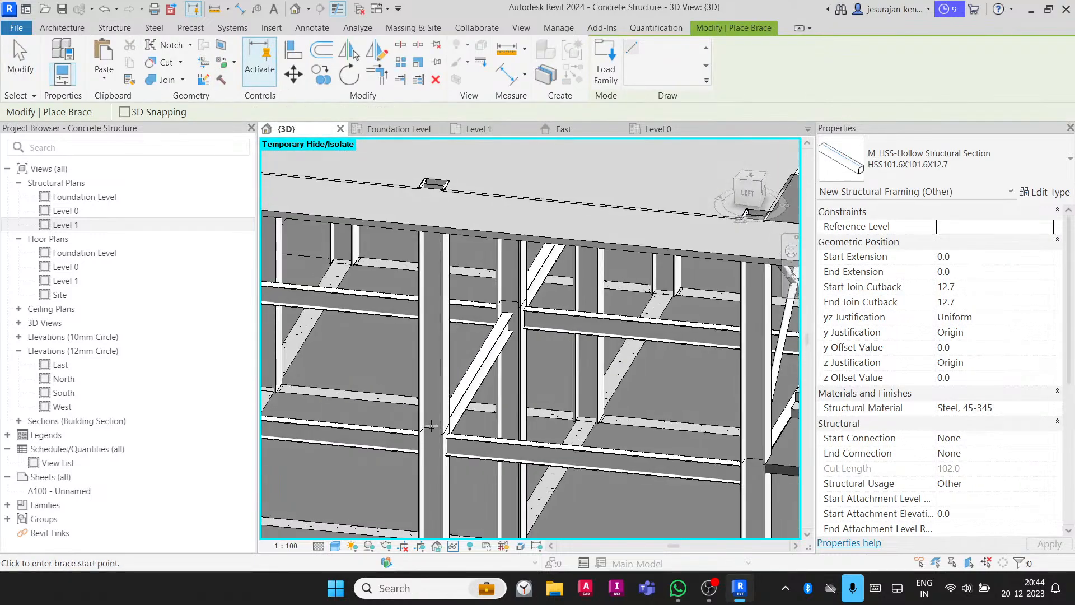
pyautogui.click(166, 112)
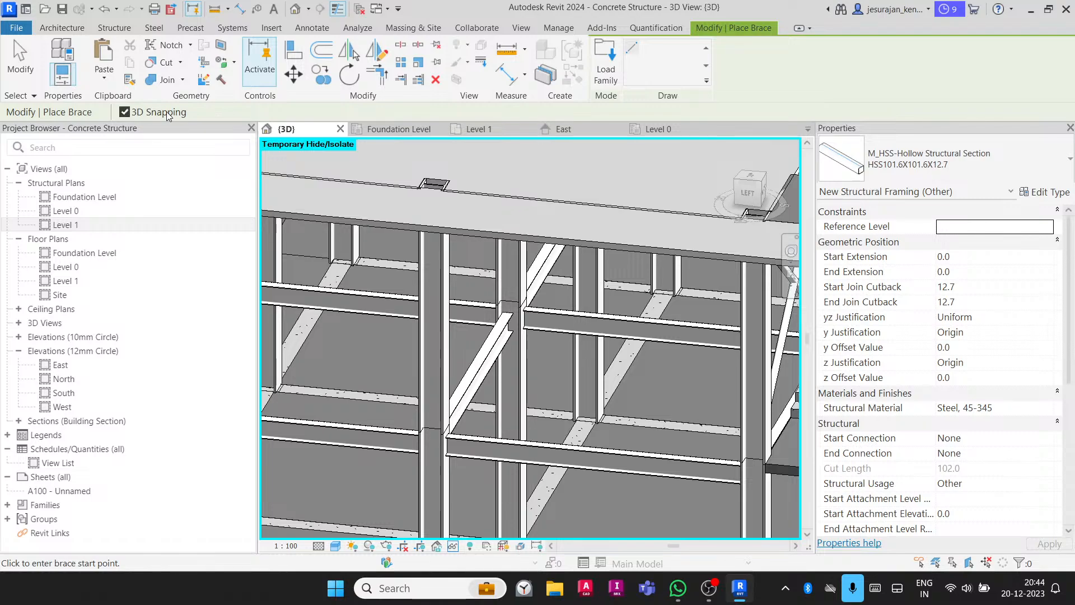
pyautogui.click(433, 428)
pyautogui.scroll(-3, 388, 405)
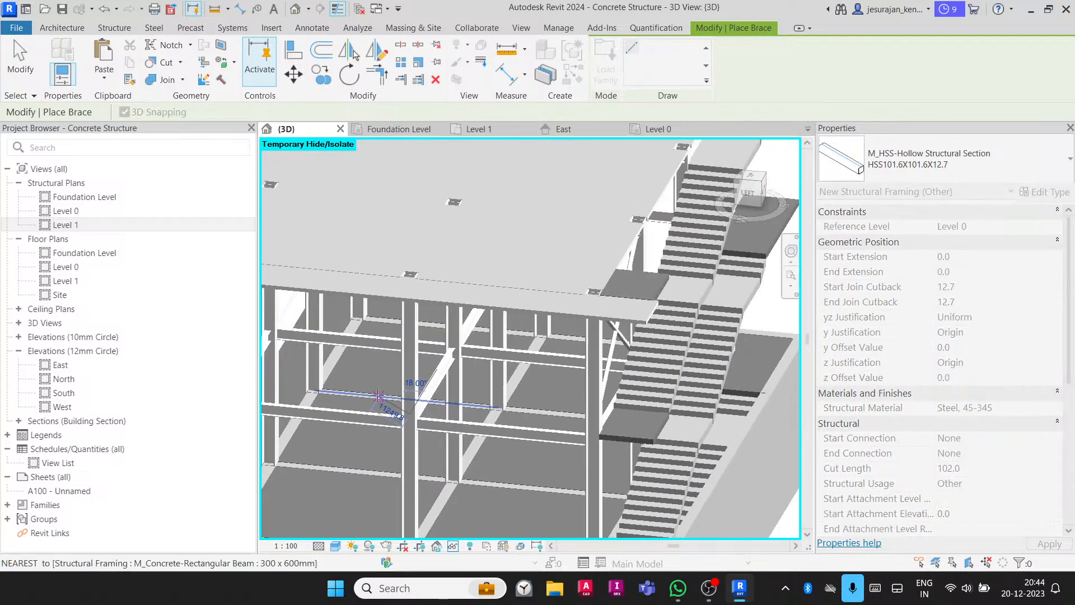
pyautogui.keyDown('shift'); pyautogui.moveTo(597, 357); pyautogui.dragTo(476, 336, button='middle'); pyautogui.keyUp('shift')
pyautogui.scroll(3, 600, 251)
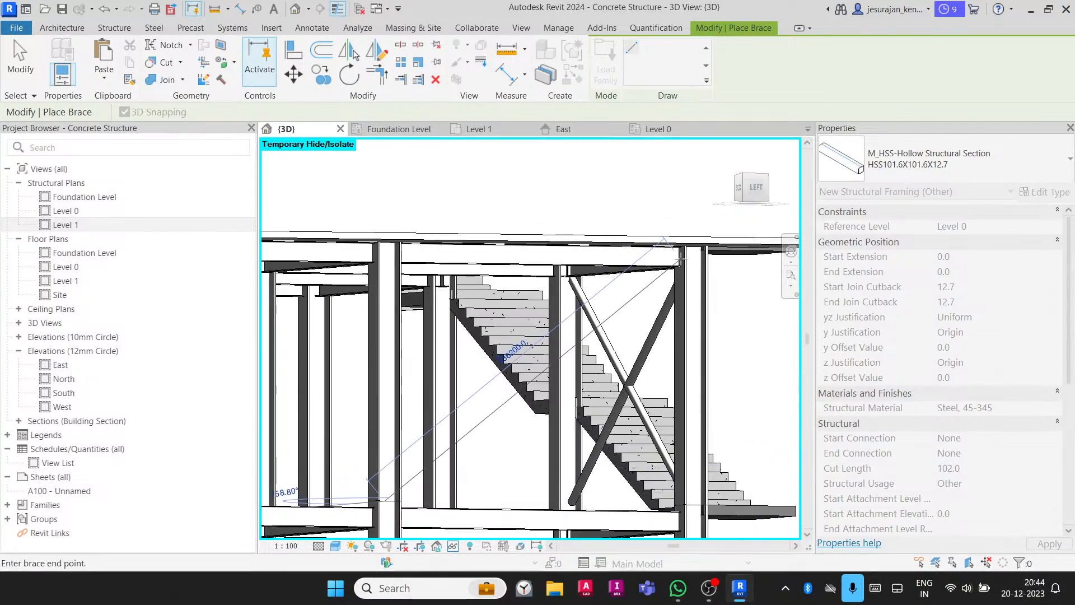
pyautogui.moveTo(663, 272)
pyautogui.keyDown('shift'); pyautogui.mouseDown(button='middle')
pyautogui.moveTo(686, 267)
pyautogui.moveTo(639, 243)
pyautogui.mouseUp(button='middle'); pyautogui.keyUp('shift')
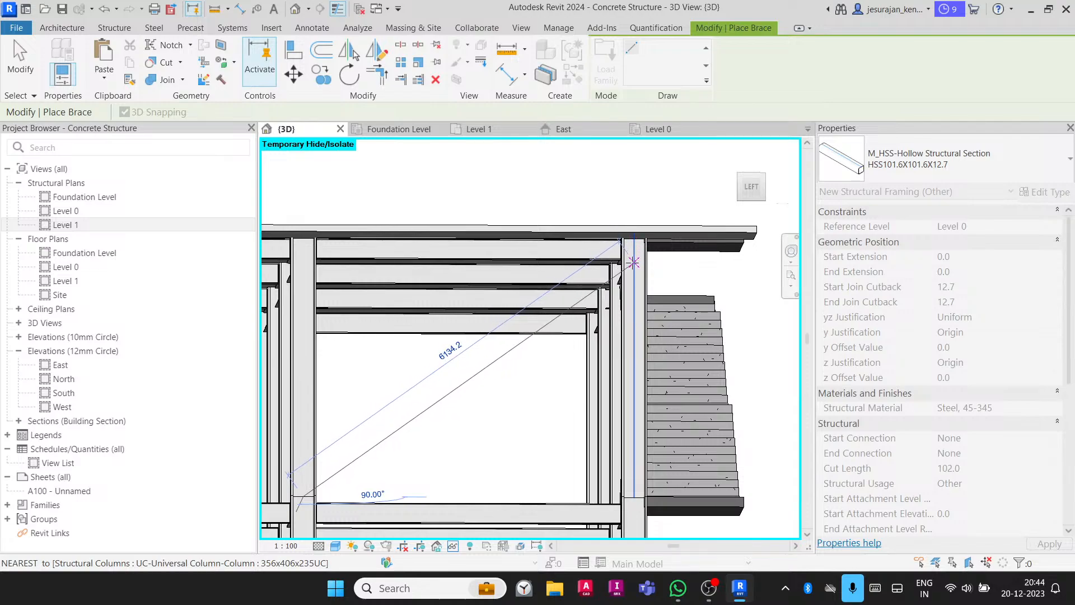
pyautogui.keyDown('shift'); pyautogui.moveTo(625, 246); pyautogui.dragTo(648, 233, button='middle'); pyautogui.keyUp('shift')
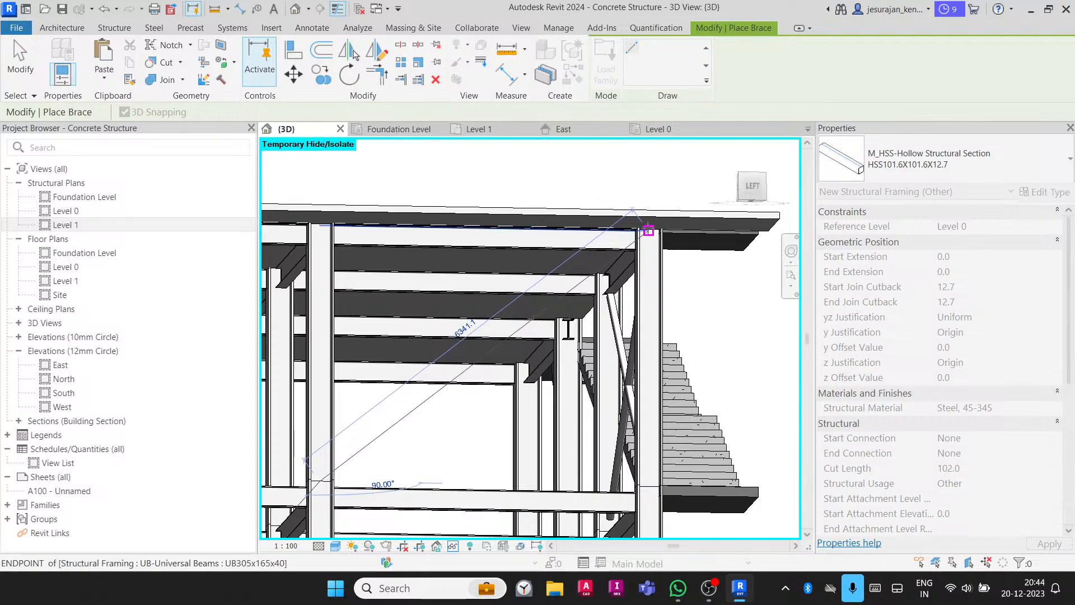
pyautogui.click(648, 229)
# - Place a second crossing brace from the corner column's upper-storey base to the beam endpoint atop the adjacent column
pyautogui.keyDown('shift'); pyautogui.moveTo(560, 280); pyautogui.dragTo(354, 259, button='middle'); pyautogui.keyUp('shift')
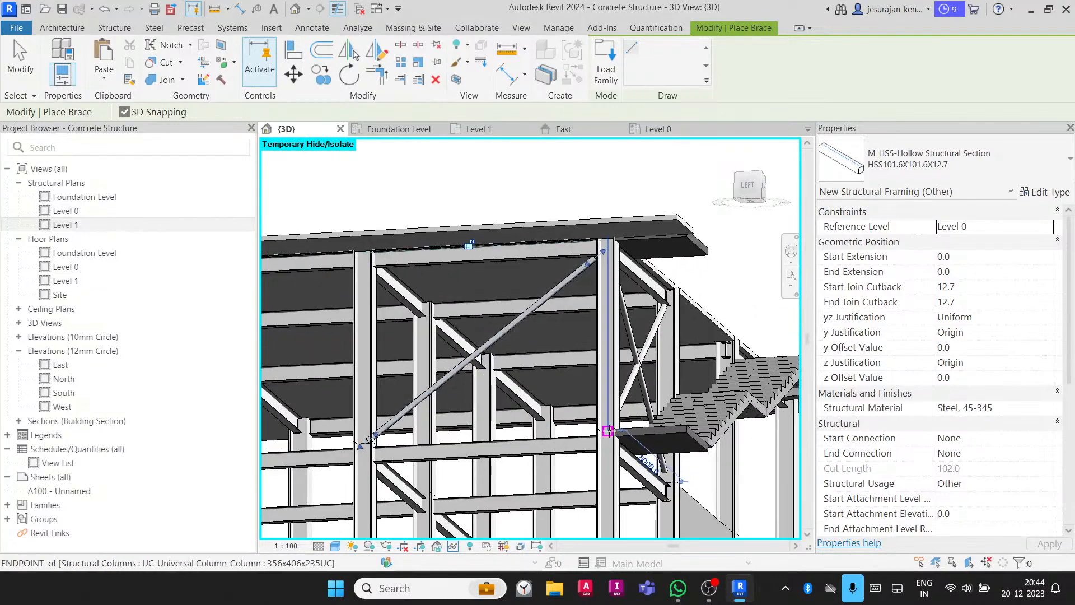
pyautogui.click(608, 430)
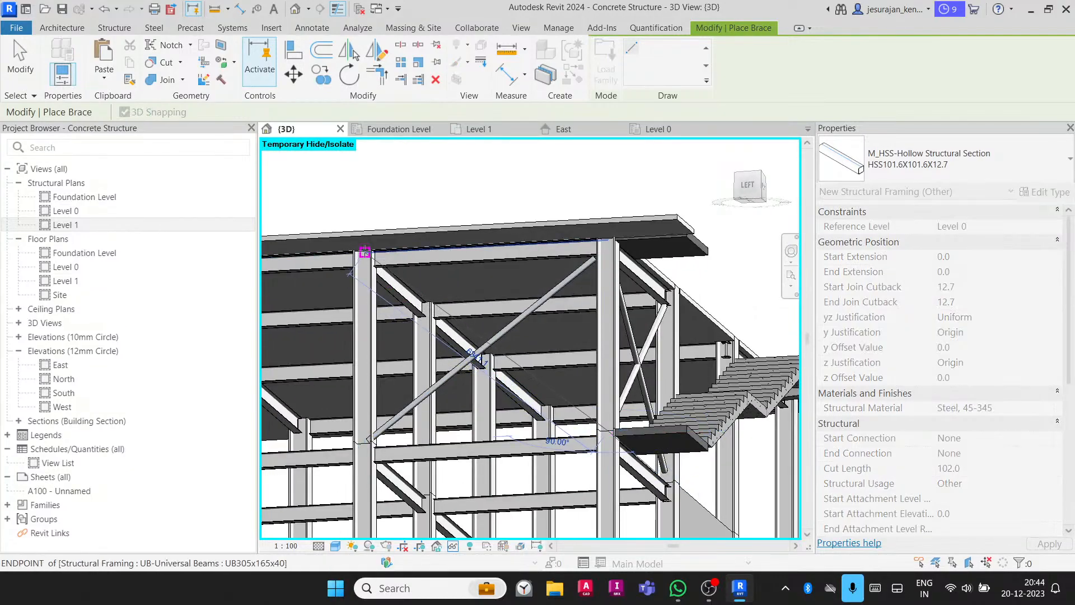
pyautogui.click(365, 252)
pyautogui.press('Escape')
pyautogui.press('Escape')
# - Shorten the lower end of the brace rising toward the corner column to a start join cutback of about 303 mm
pyautogui.keyDown('shift'); pyautogui.moveTo(462, 314); pyautogui.dragTo(442, 431, button='middle'); pyautogui.keyUp('shift')
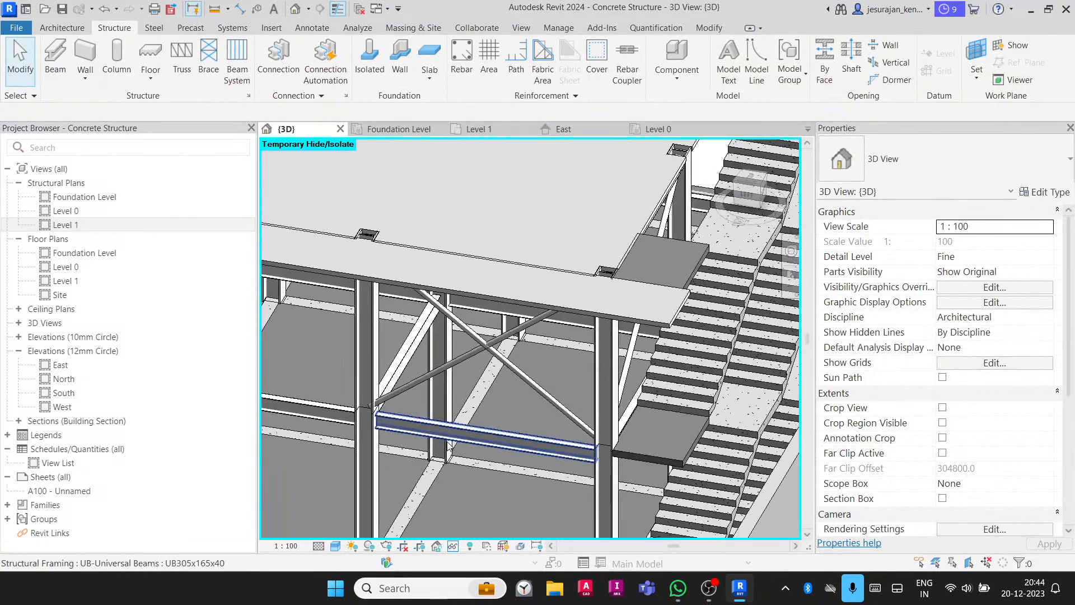
pyautogui.click(434, 377)
pyautogui.scroll(5, 375, 398)
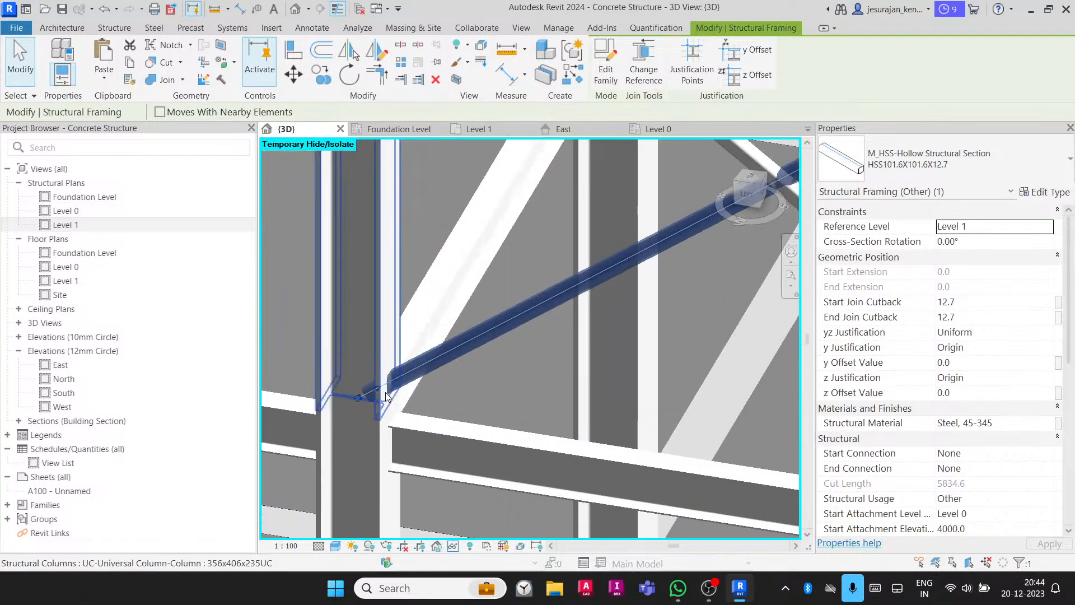
pyautogui.moveTo(379, 395); pyautogui.dragTo(413, 374)
pyautogui.press('Escape')
pyautogui.scroll(-3, 371, 371)
pyautogui.keyDown('shift'); pyautogui.moveTo(412, 428); pyautogui.dragTo(525, 352, button='middle'); pyautogui.keyUp('shift')
pyautogui.scroll(-2, 375, 399)
pyautogui.keyDown('shift'); pyautogui.moveTo(493, 395); pyautogui.dragTo(382, 377, button='middle'); pyautogui.keyUp('shift')
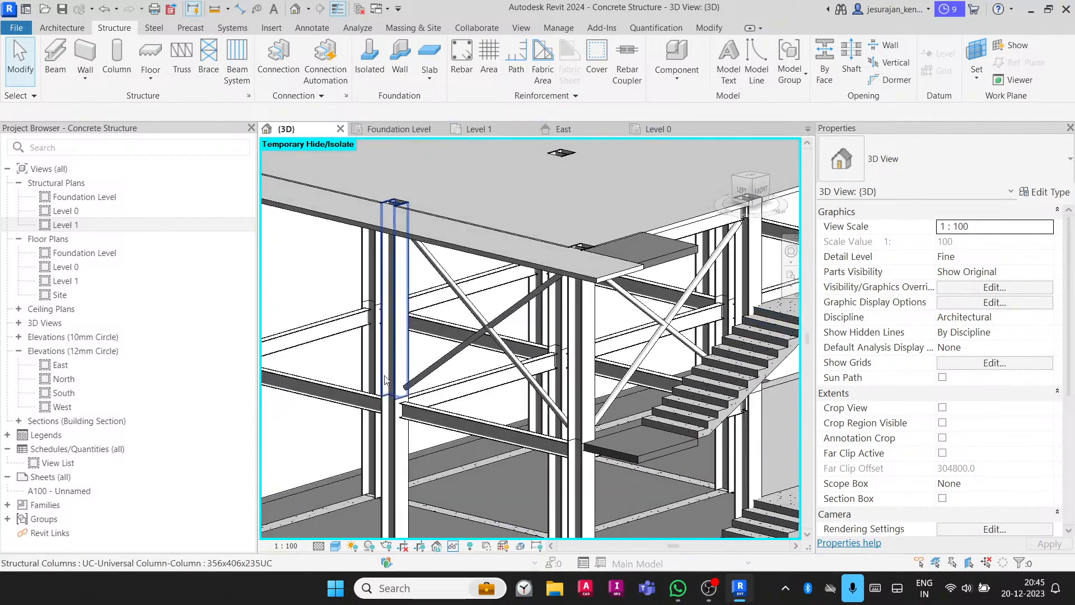
# - Examine the shortened brace's lower end and its shape handle beside the column
pyautogui.scroll(-3, 379, 377)
pyautogui.keyDown('shift'); pyautogui.moveTo(539, 331); pyautogui.dragTo(513, 317, button='middle'); pyautogui.keyUp('shift')
pyautogui.scroll(2, 400, 383)
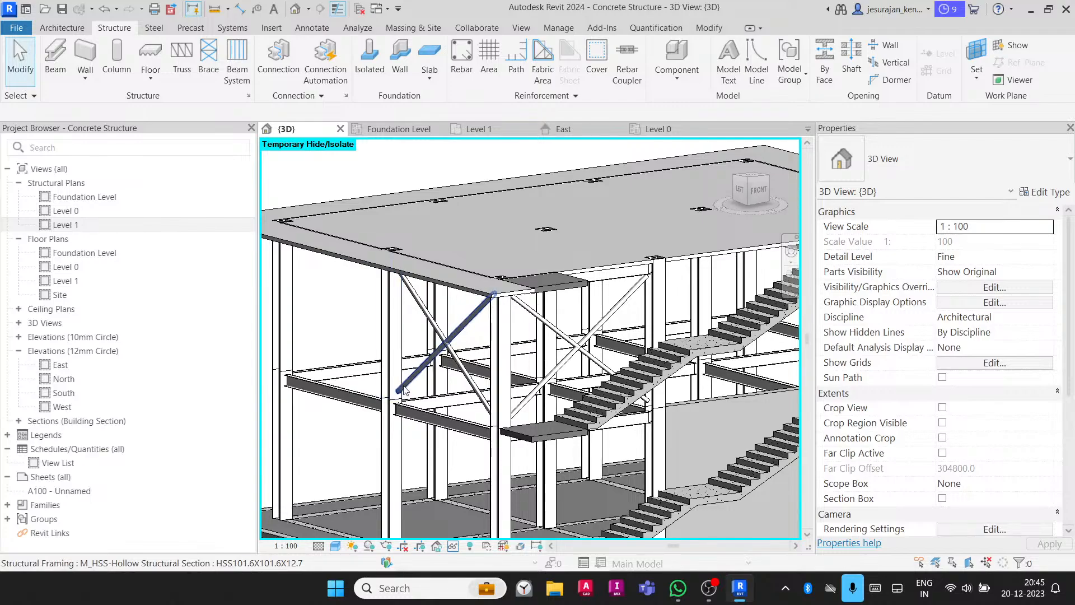
pyautogui.click(404, 390)
pyautogui.scroll(5, 345, 408)
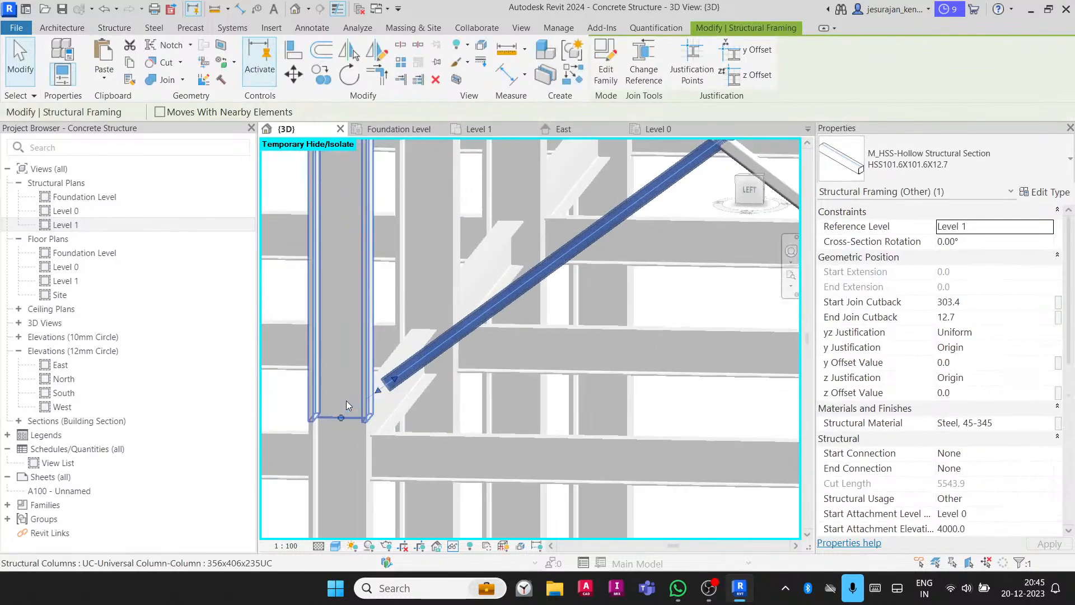
pyautogui.scroll(4, 387, 385)
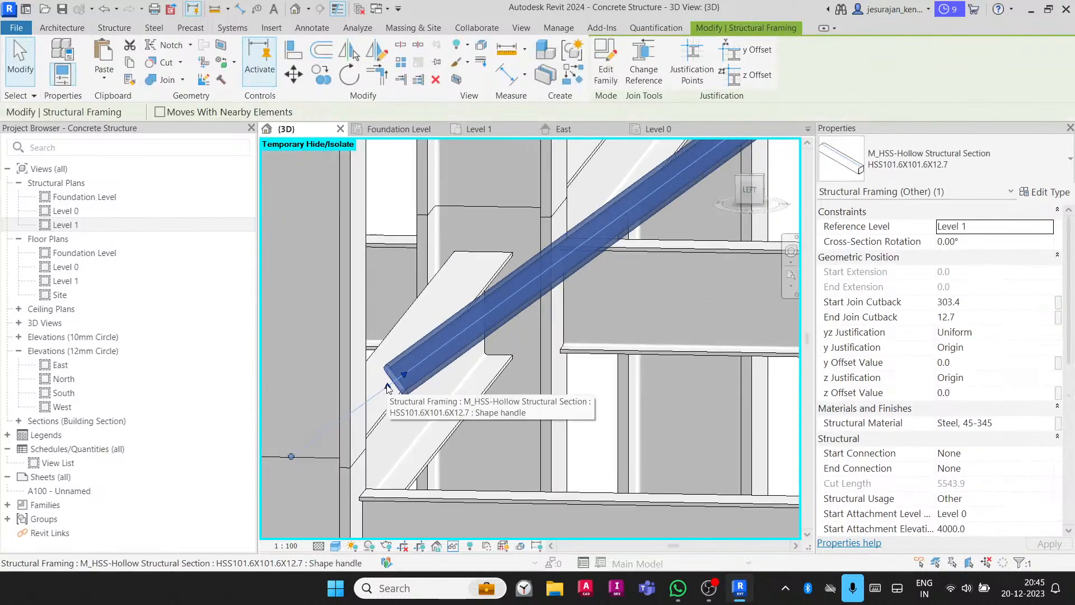
pyautogui.scroll(-6, 322, 398)
pyautogui.press('Escape')
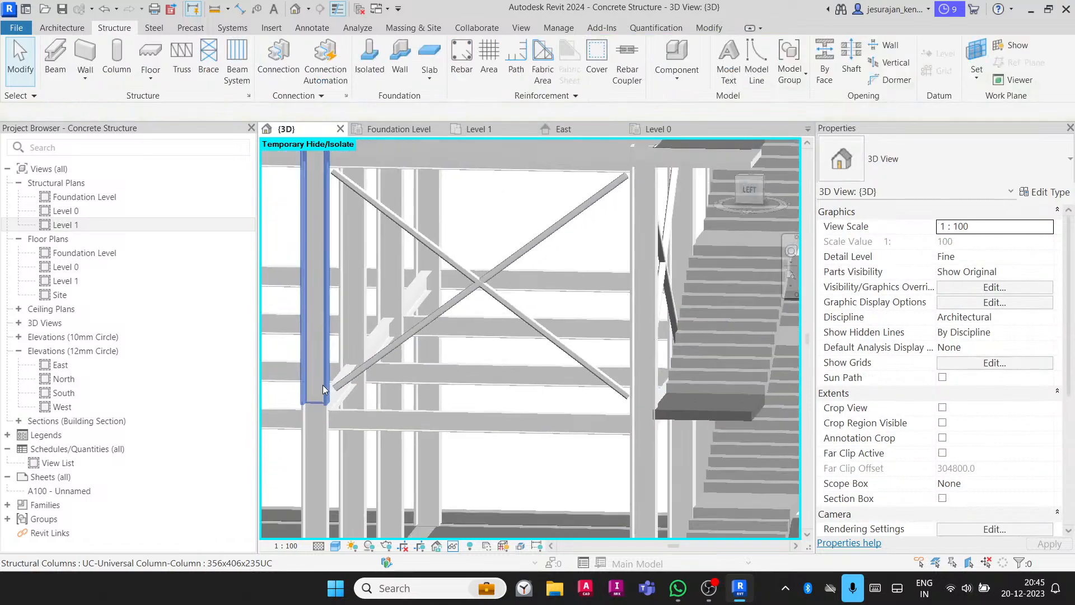
# - Extend the upper end of the crossing brace into the column, to an end join cutback of about -180 mm
pyautogui.scroll(6, 356, 330)
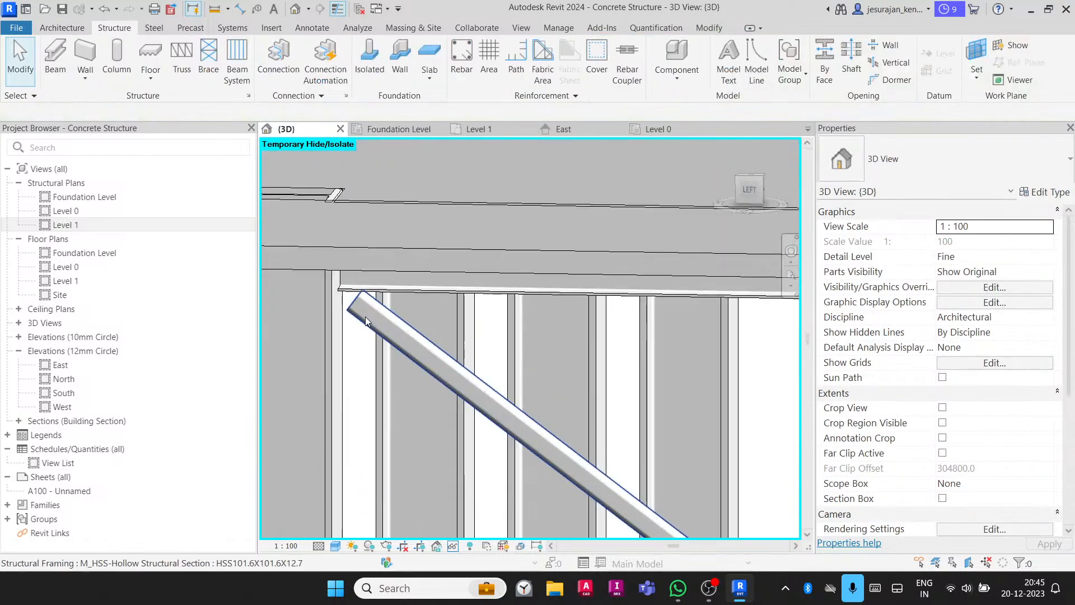
pyautogui.click(365, 321)
pyautogui.scroll(1, 346, 291)
pyautogui.scroll(1, 346, 295)
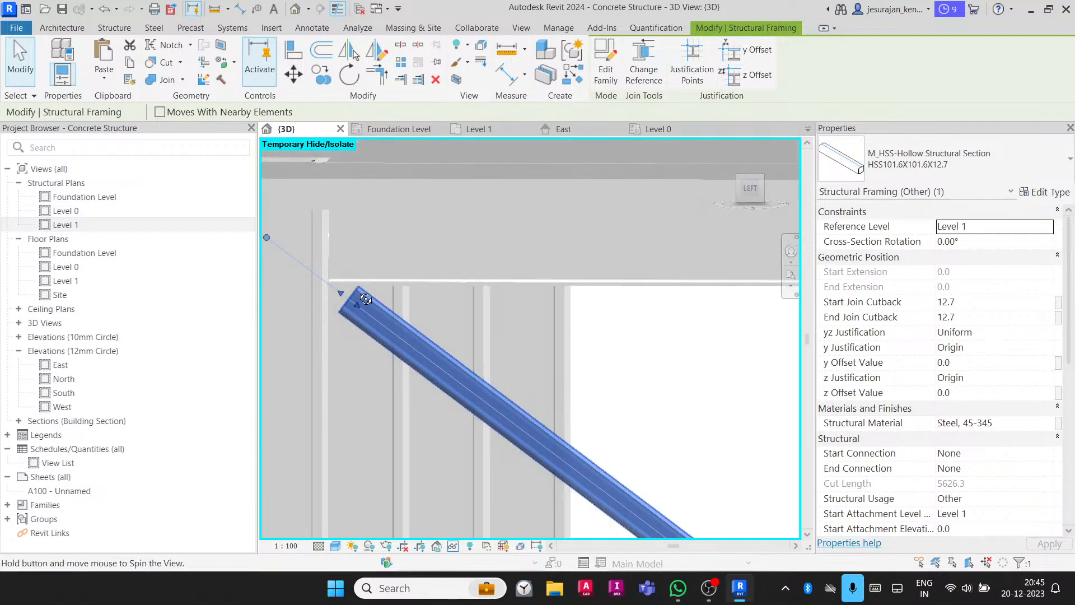
pyautogui.moveTo(345, 297); pyautogui.dragTo(298, 268)
pyautogui.moveTo(302, 270); pyautogui.dragTo(329, 309, button='middle')
pyautogui.press('Escape')
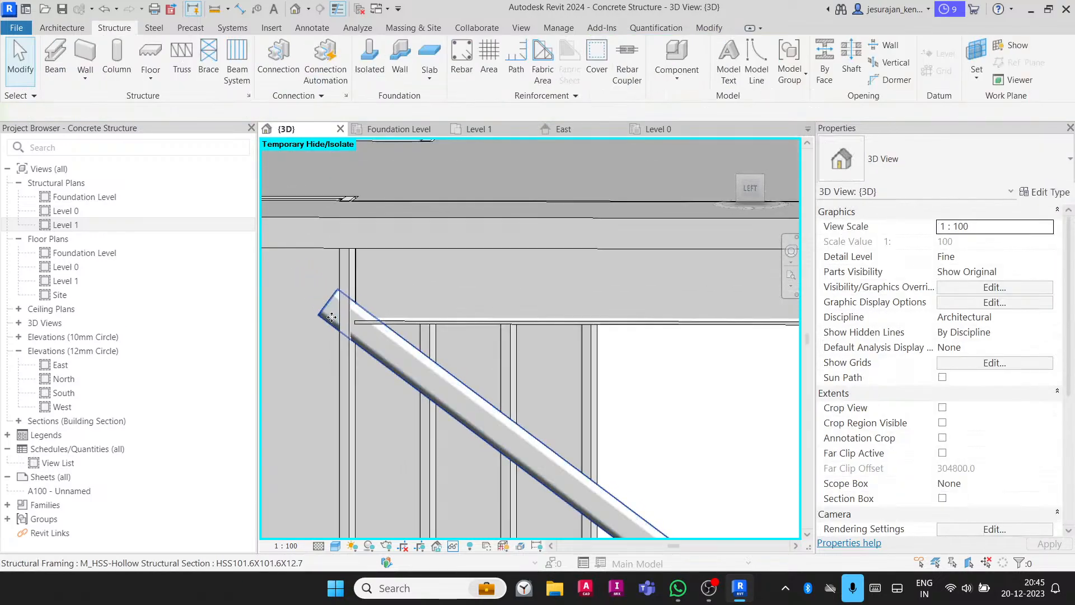
# - Apply notching to the extended brace end against the UB305x165x40 beam and the 356x406x235UC column
pyautogui.click(403, 354)
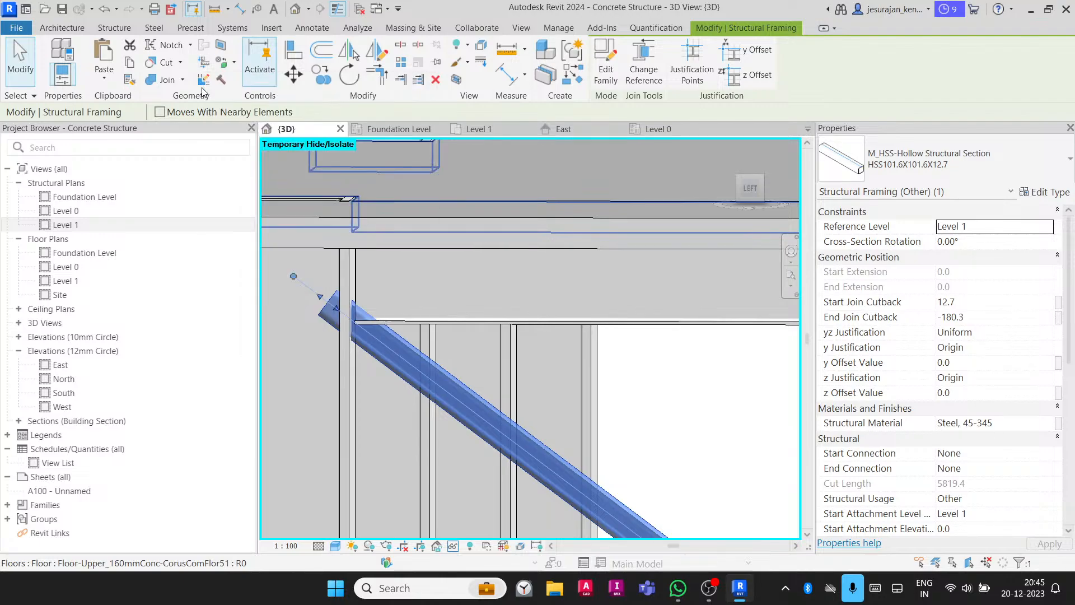
pyautogui.click(190, 45)
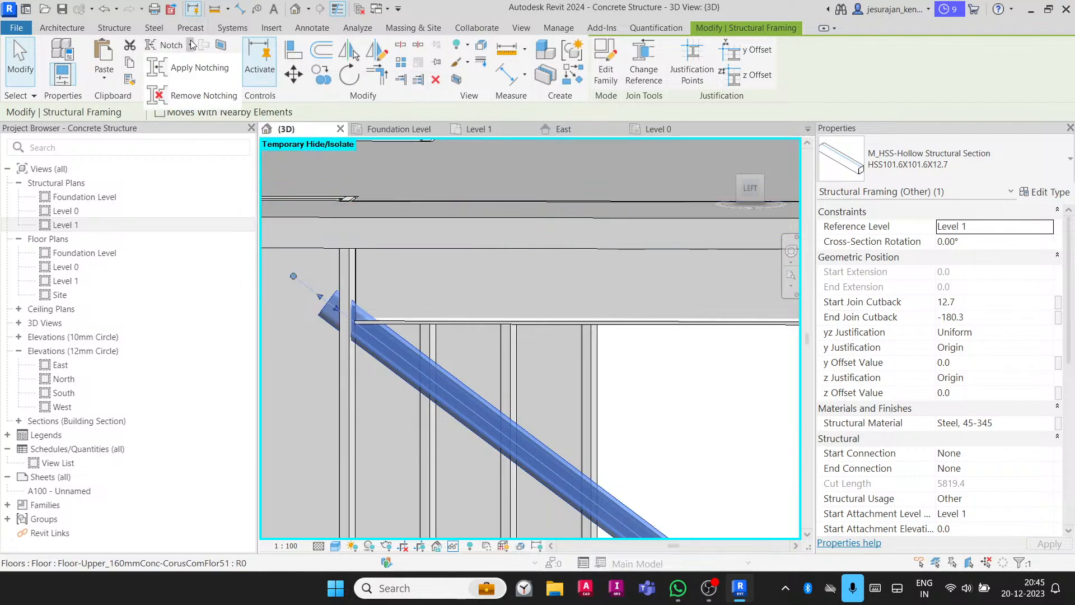
pyautogui.click(194, 74)
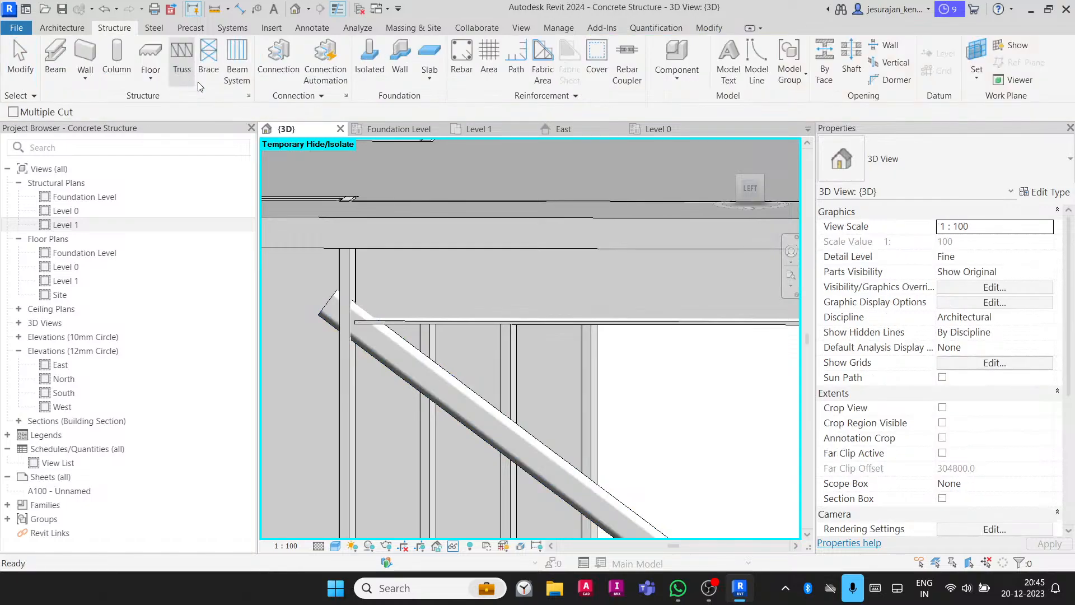
pyautogui.click(393, 336)
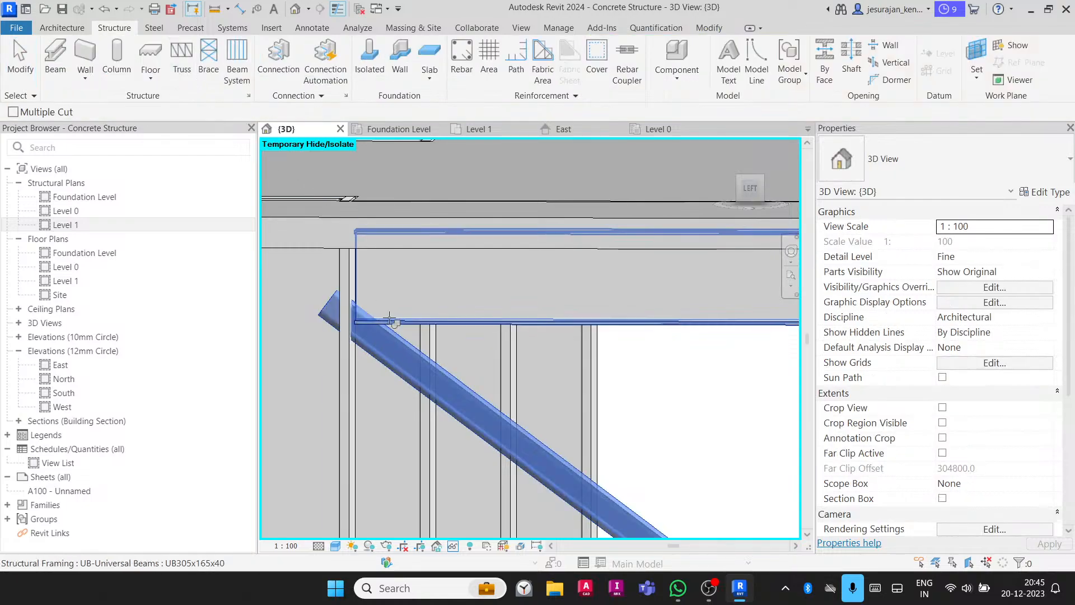
pyautogui.click(390, 304)
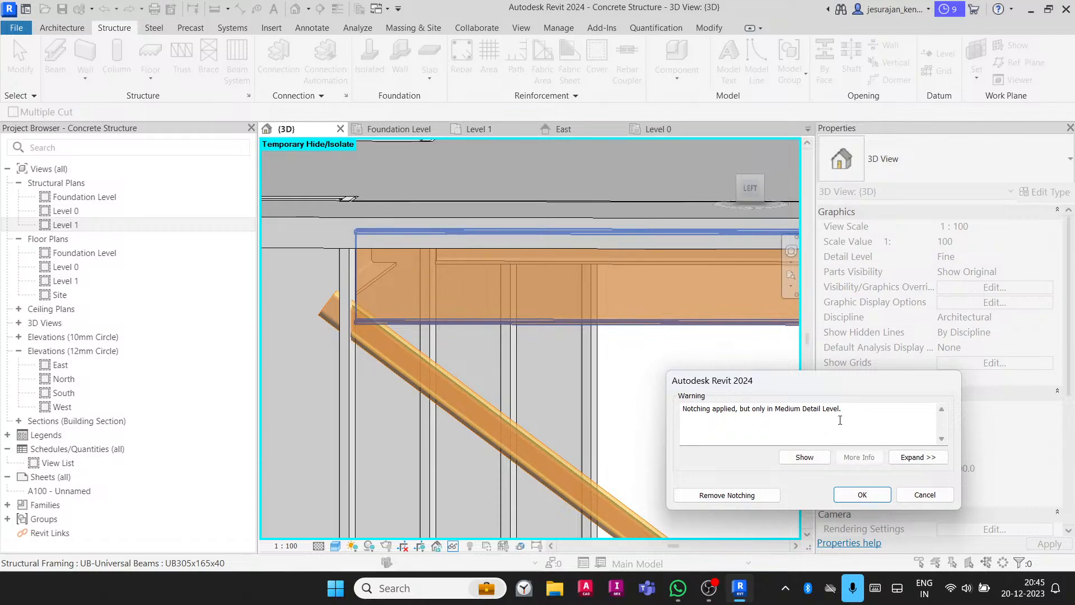
pyautogui.click(862, 495)
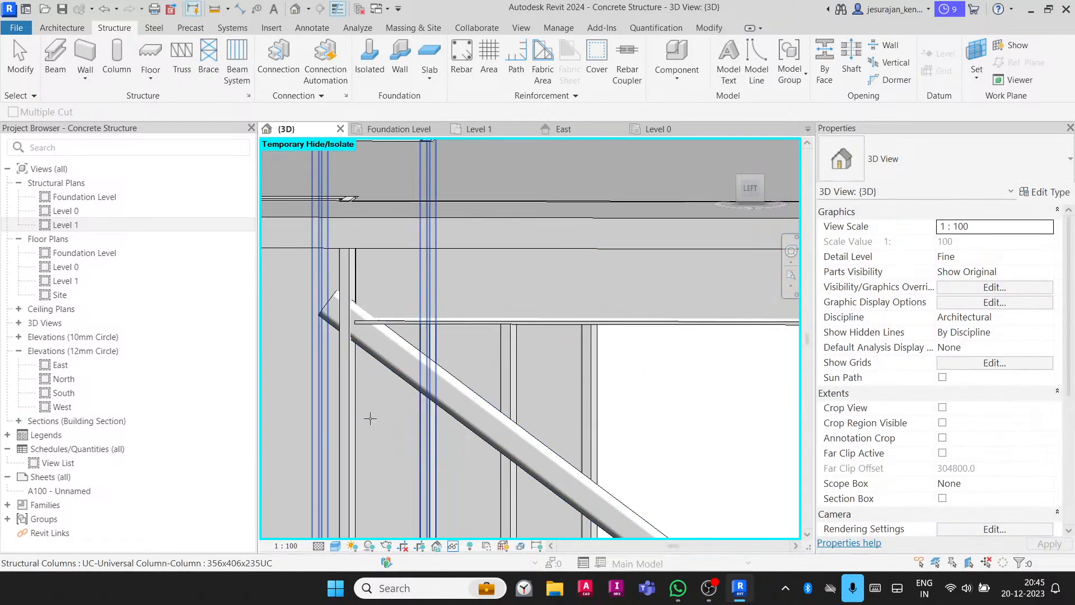
pyautogui.click(358, 379)
pyautogui.press('Escape')
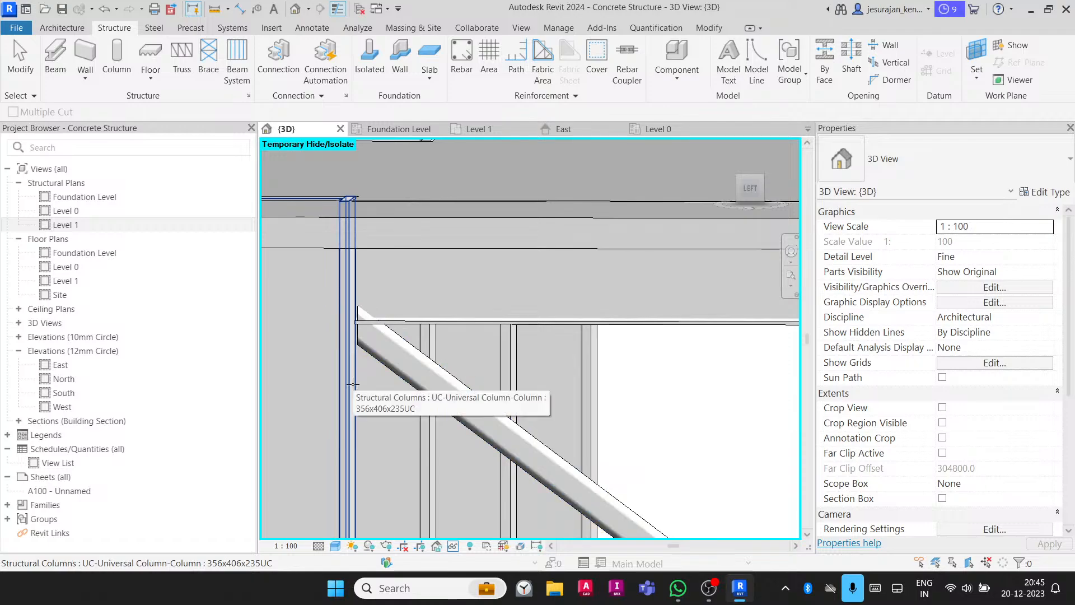
# - Set the 3D view's detail level to Medium and examine the notched brace end beneath the beam
pyautogui.scroll(4, 353, 384)
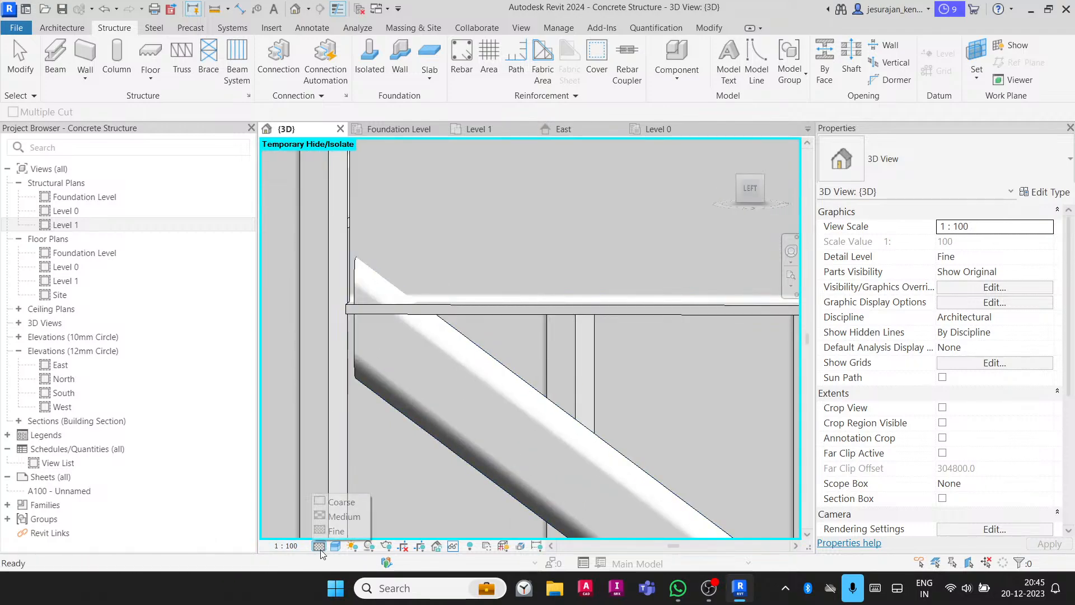
pyautogui.click(318, 545)
pyautogui.click(330, 513)
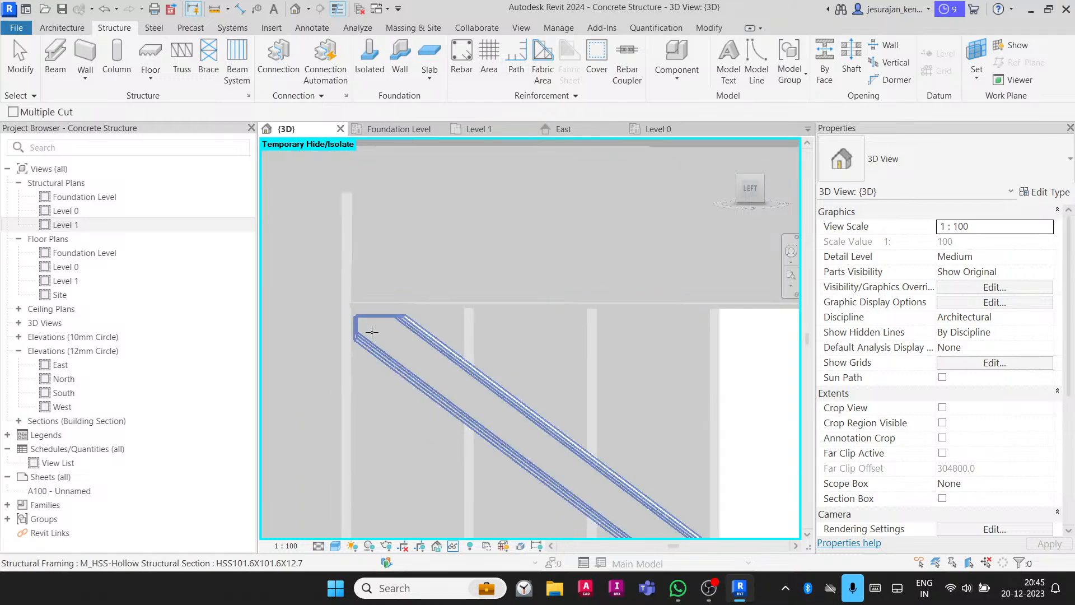
pyautogui.click(376, 335)
pyautogui.keyDown('shift'); pyautogui.moveTo(296, 303); pyautogui.dragTo(371, 380, button='middle'); pyautogui.keyUp('shift')
pyautogui.click(372, 381)
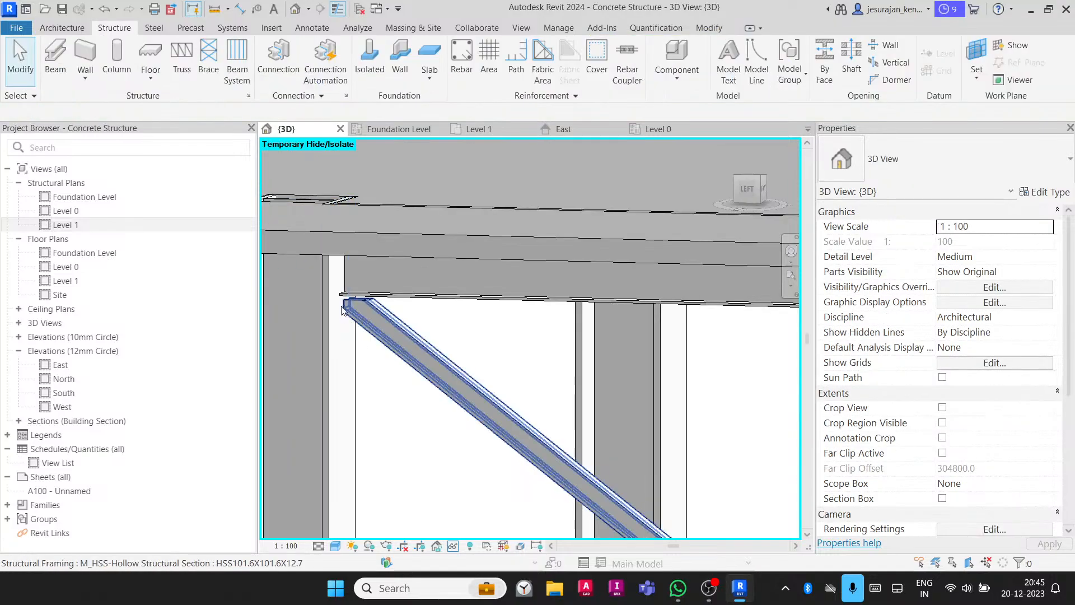
pyautogui.scroll(3, 343, 298)
pyautogui.click(431, 386)
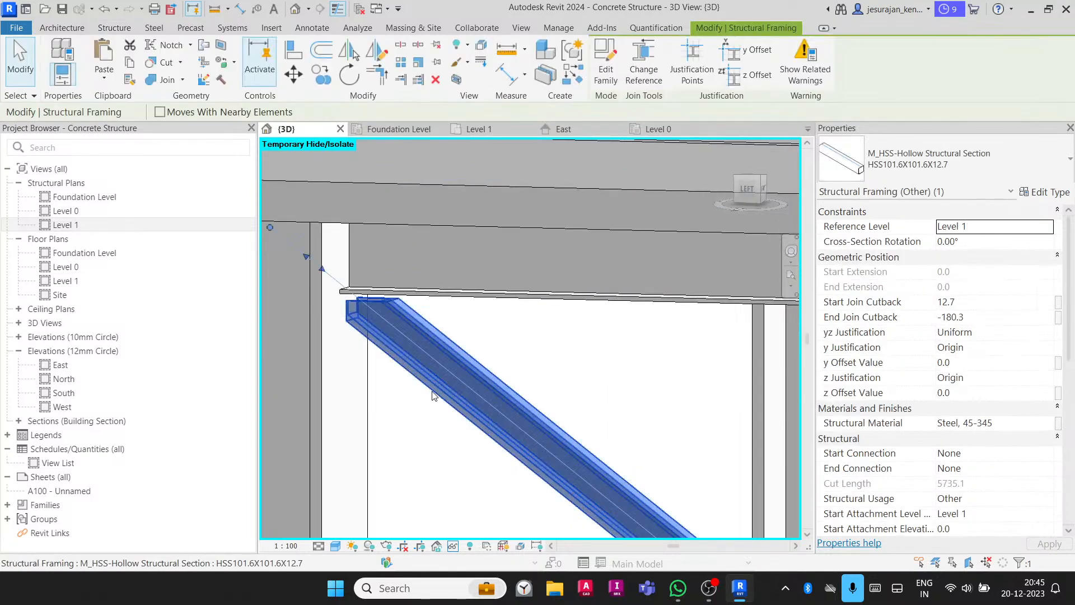
pyautogui.scroll(-2, 328, 308)
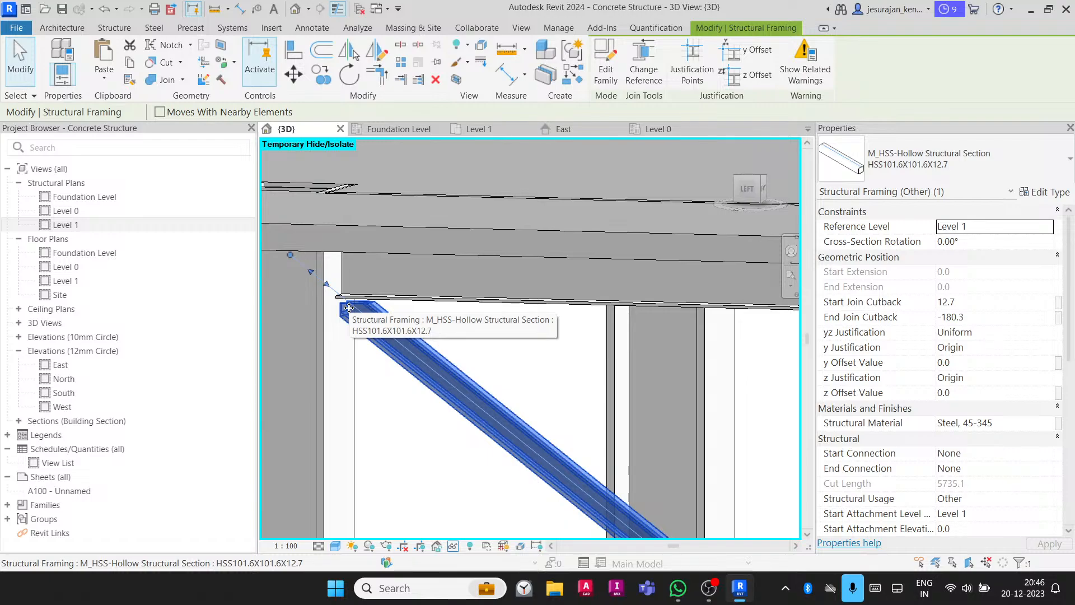
# - Start another notching of the brace end and look at the available structural connections without loading any
pyautogui.click(190, 47)
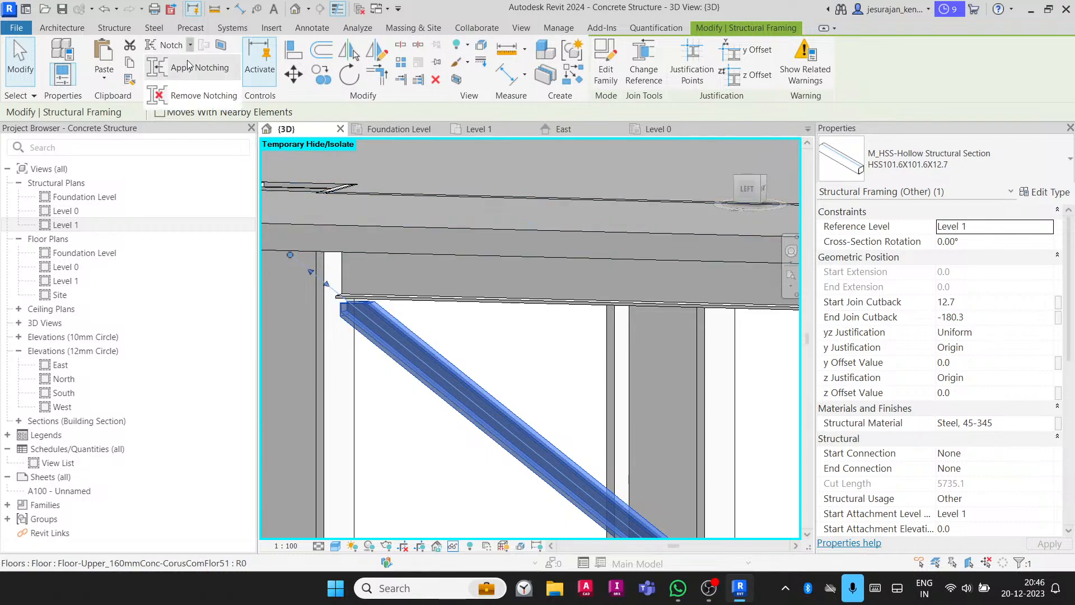
pyautogui.click(189, 69)
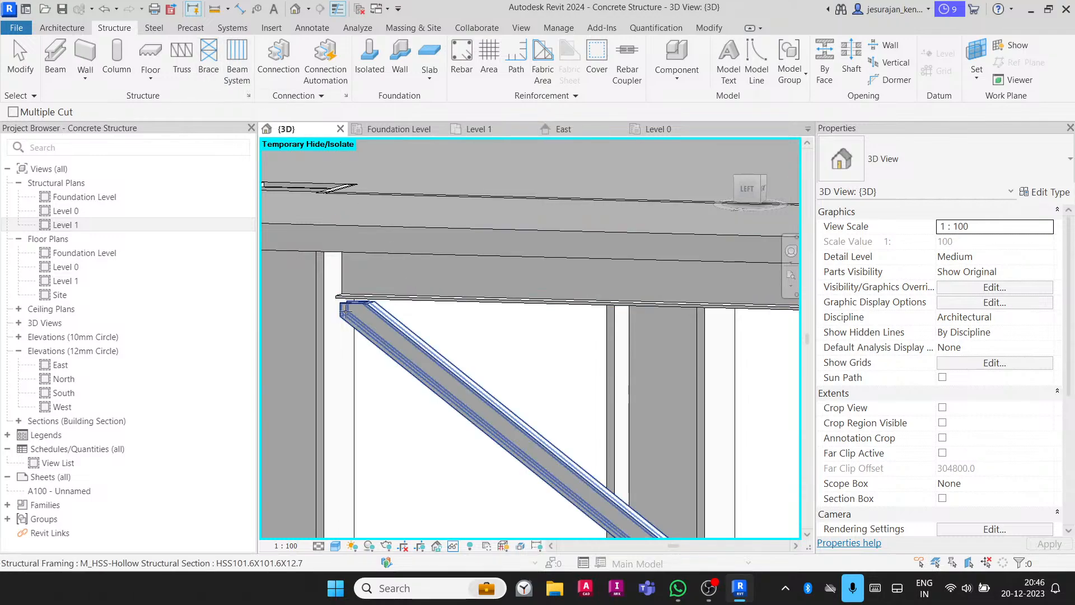
pyautogui.scroll(2, 345, 309)
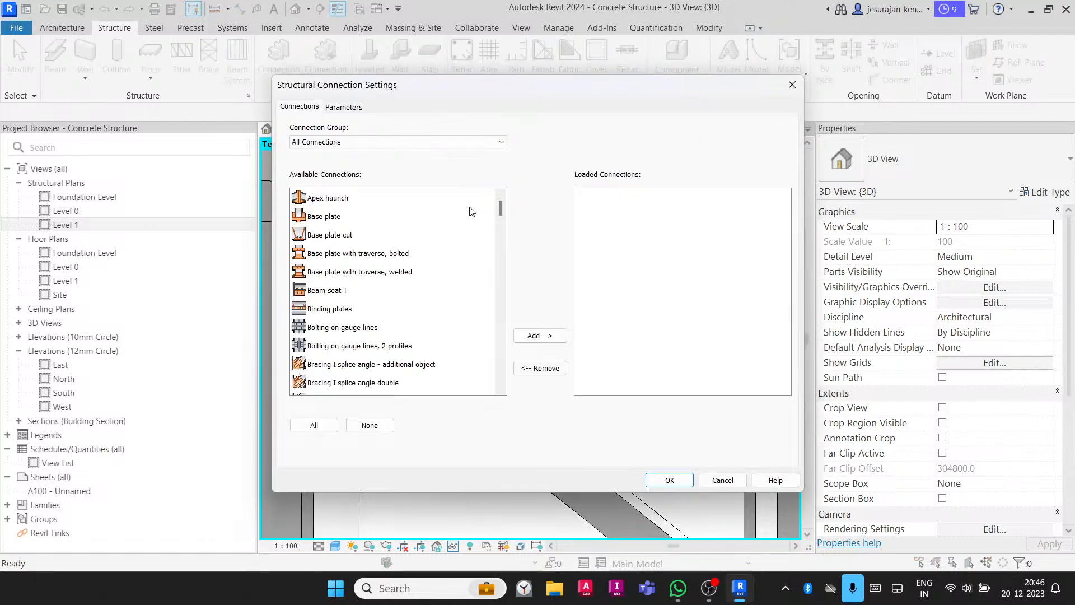
pyautogui.click(792, 85)
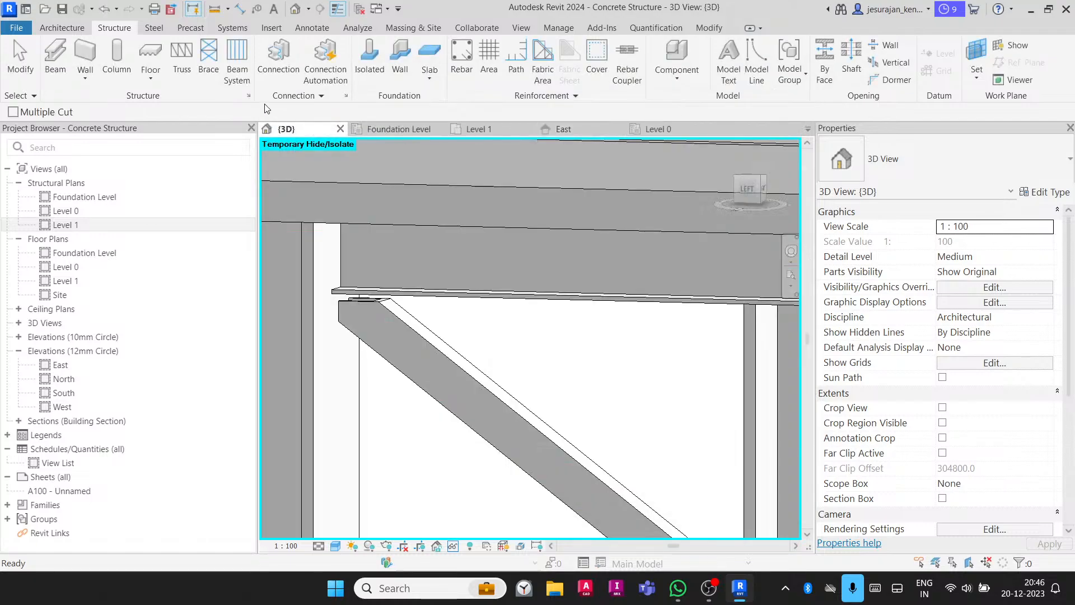
# - Review the structural settings for symbolic representation, load cases, load combinations and boundary conditions without changing them
pyautogui.click(248, 95)
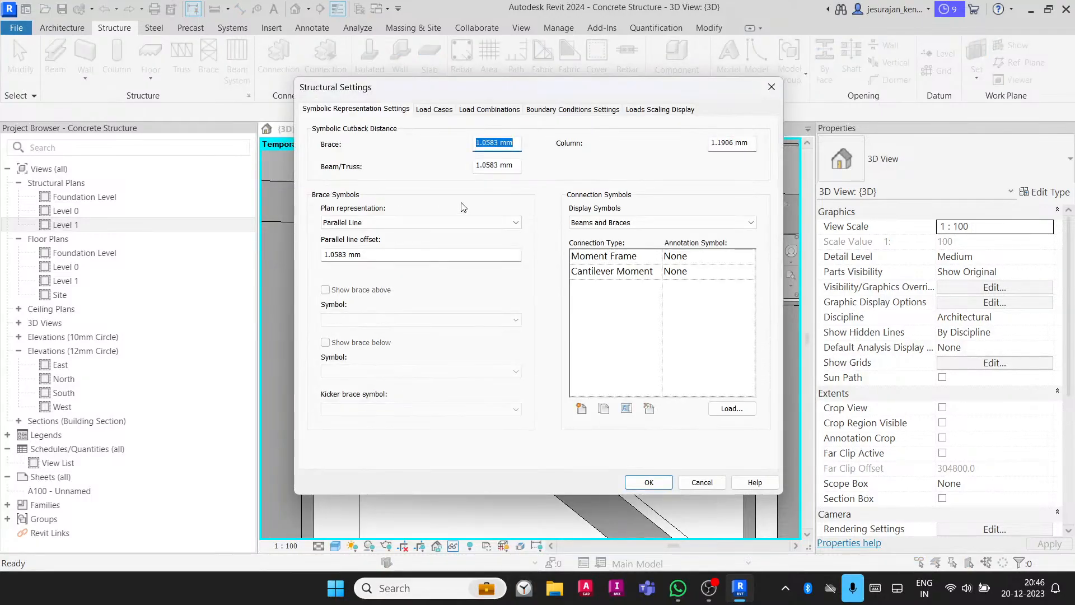
pyautogui.click(423, 111)
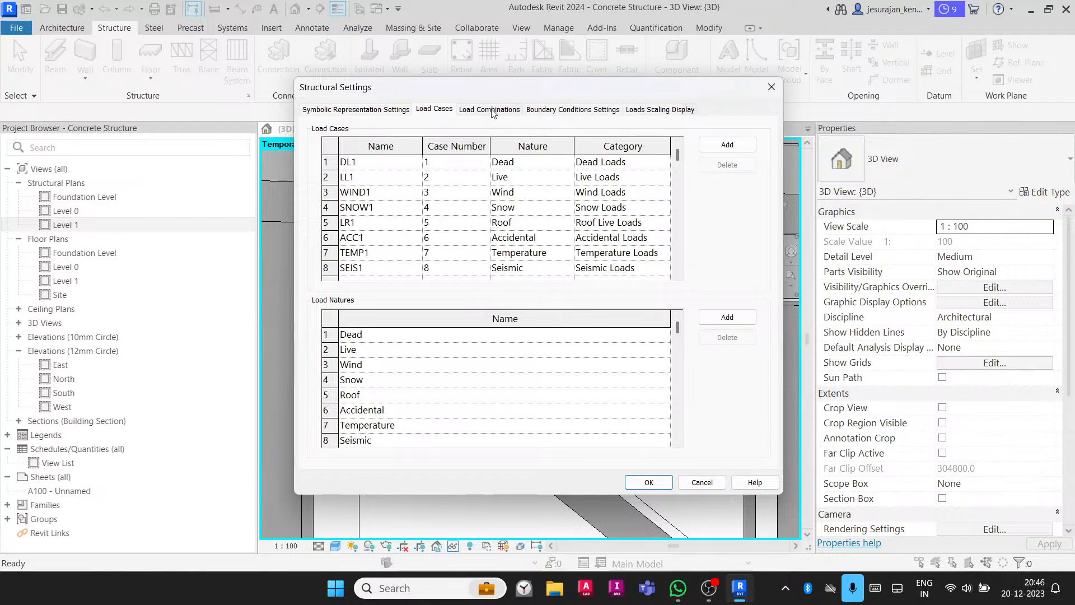
pyautogui.click(461, 112)
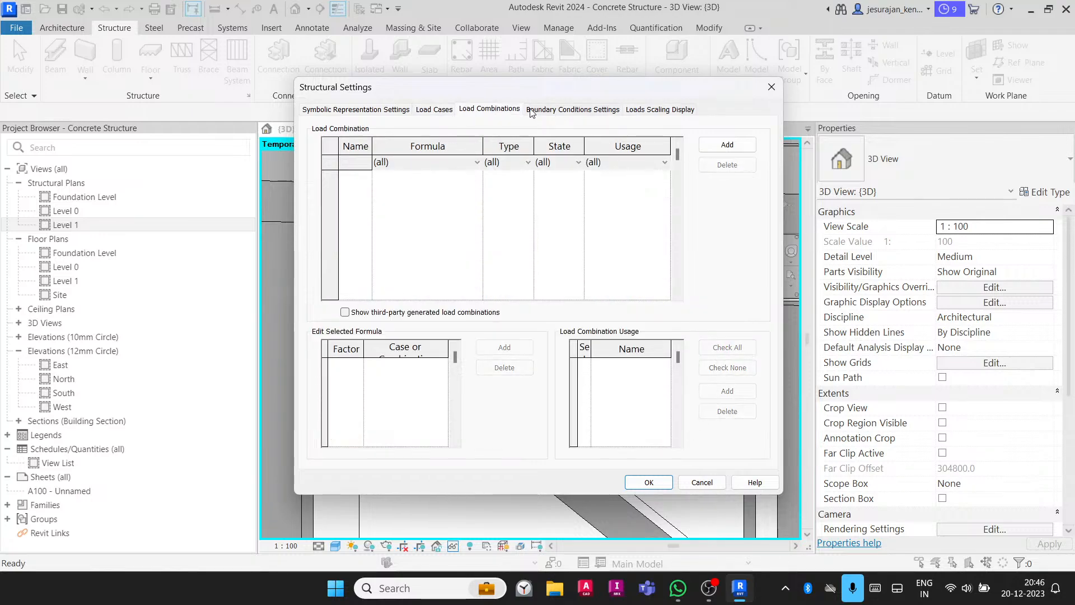
pyautogui.click(546, 114)
pyautogui.click(644, 217)
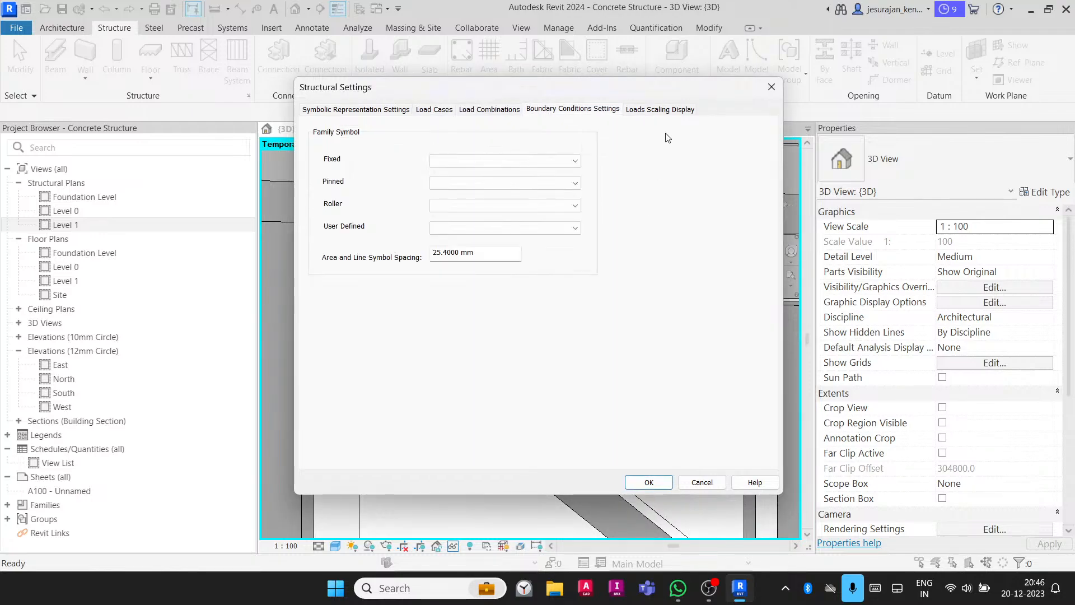
pyautogui.click(434, 110)
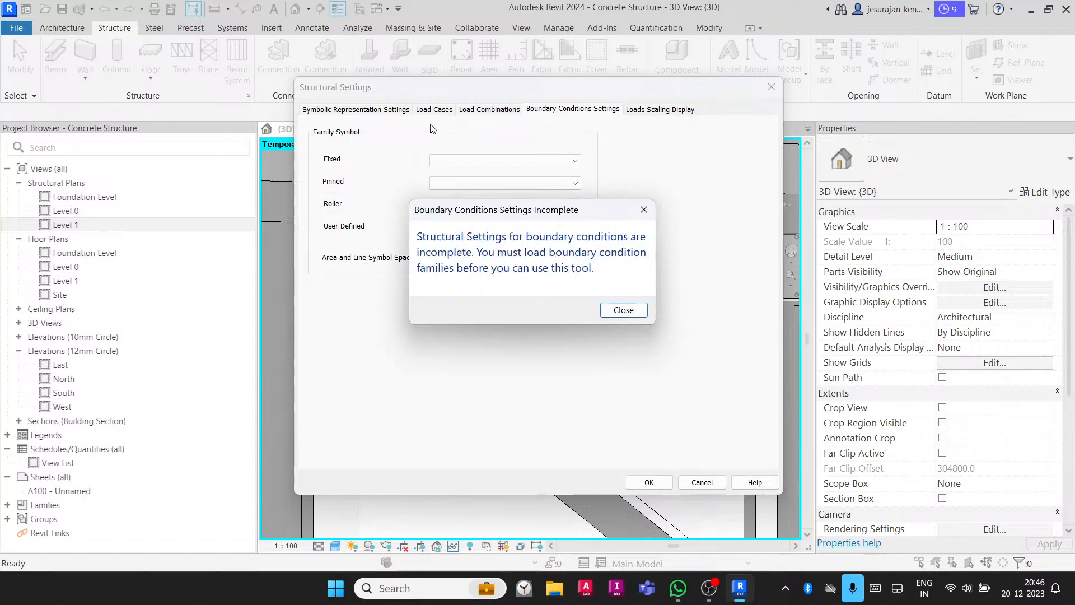
pyautogui.click(622, 310)
pyautogui.click(379, 110)
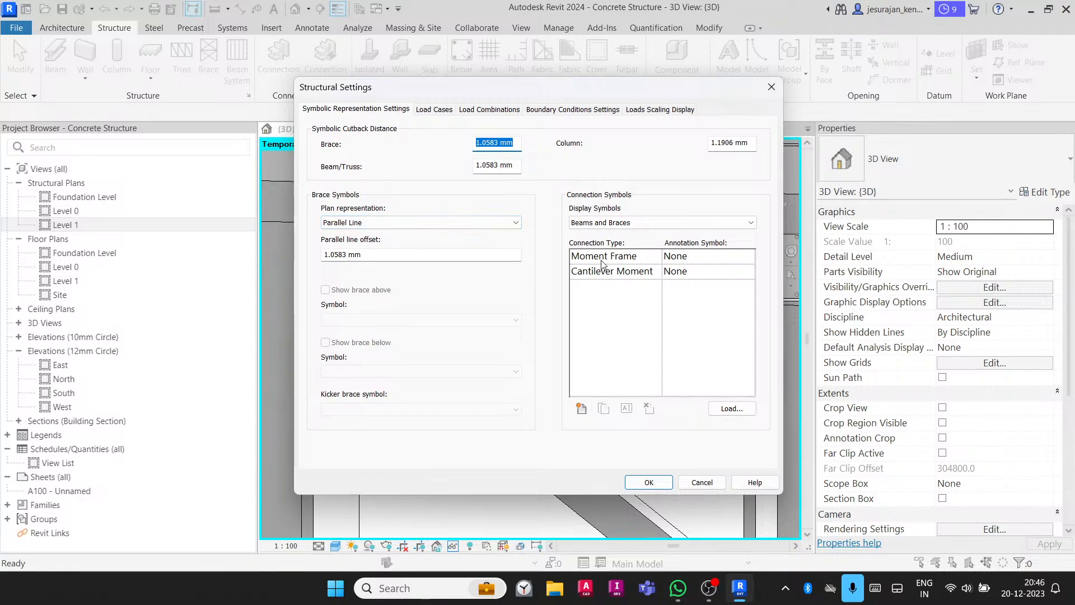
pyautogui.press('Escape')
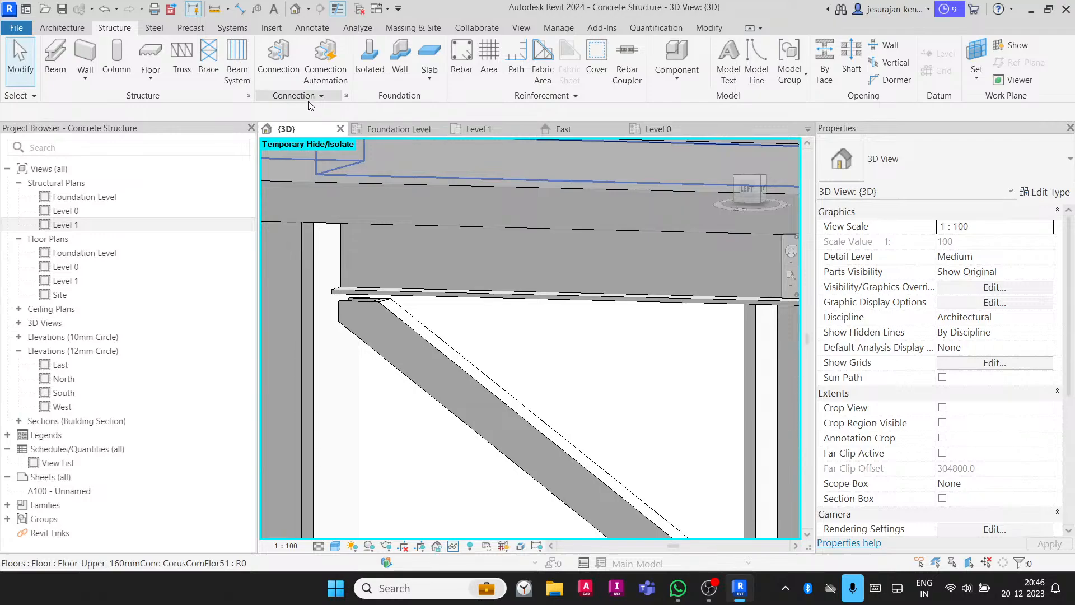
# - Examine the notched HSS brace end and the adjoining 356x406x235UC column in the 3D view
pyautogui.click(358, 321)
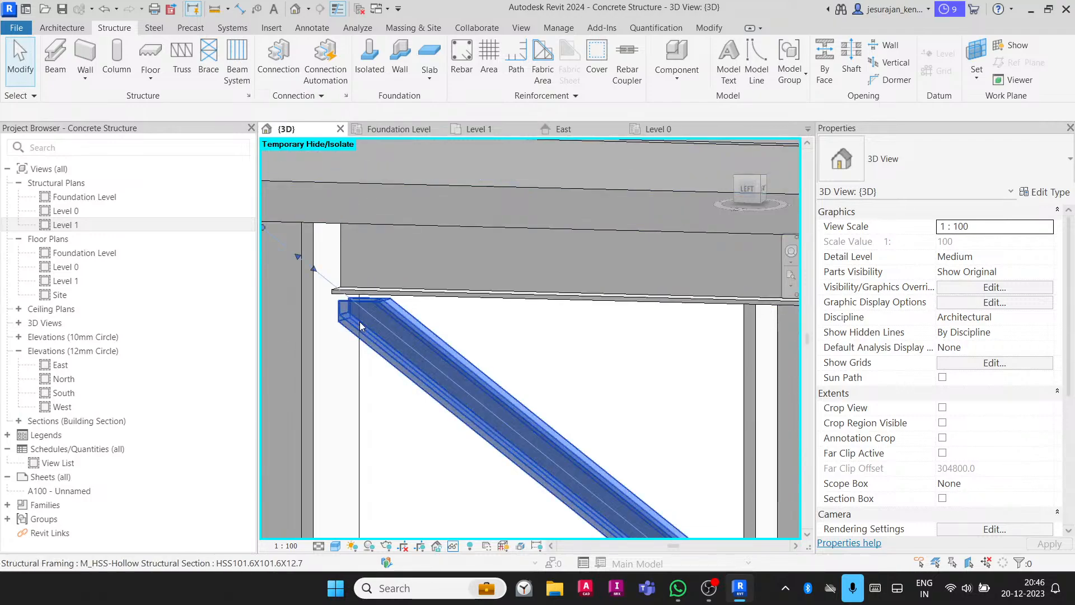
pyautogui.moveTo(358, 321)
pyautogui.keyDown('shift'); pyautogui.mouseDown(button='middle')
pyautogui.moveTo(362, 301)
pyautogui.moveTo(367, 327)
pyautogui.mouseUp(button='middle'); pyautogui.keyUp('shift')
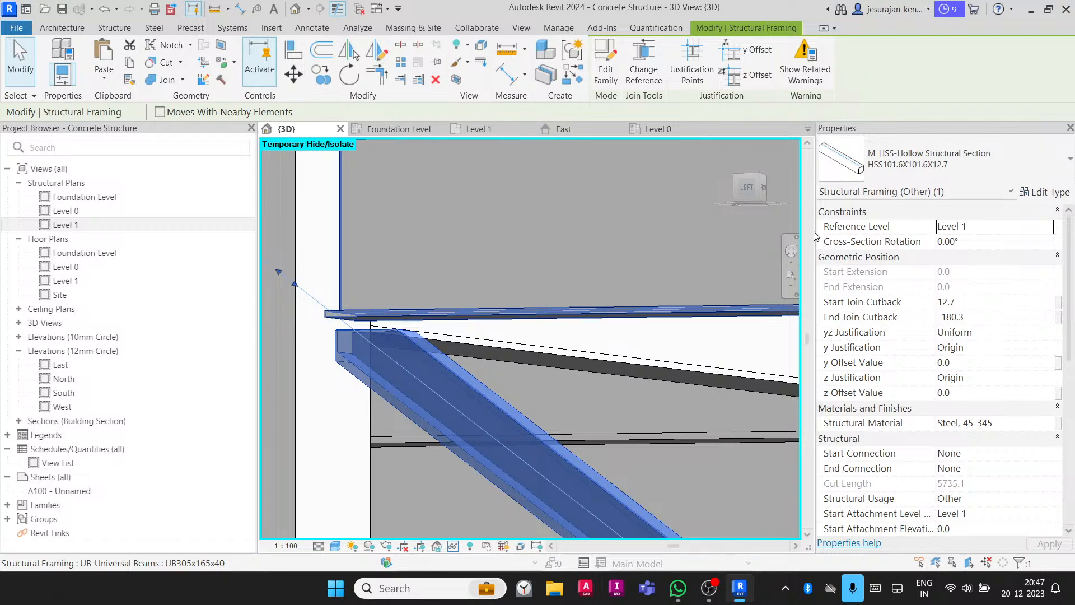
pyautogui.scroll(-5, 364, 205)
pyautogui.click(317, 345)
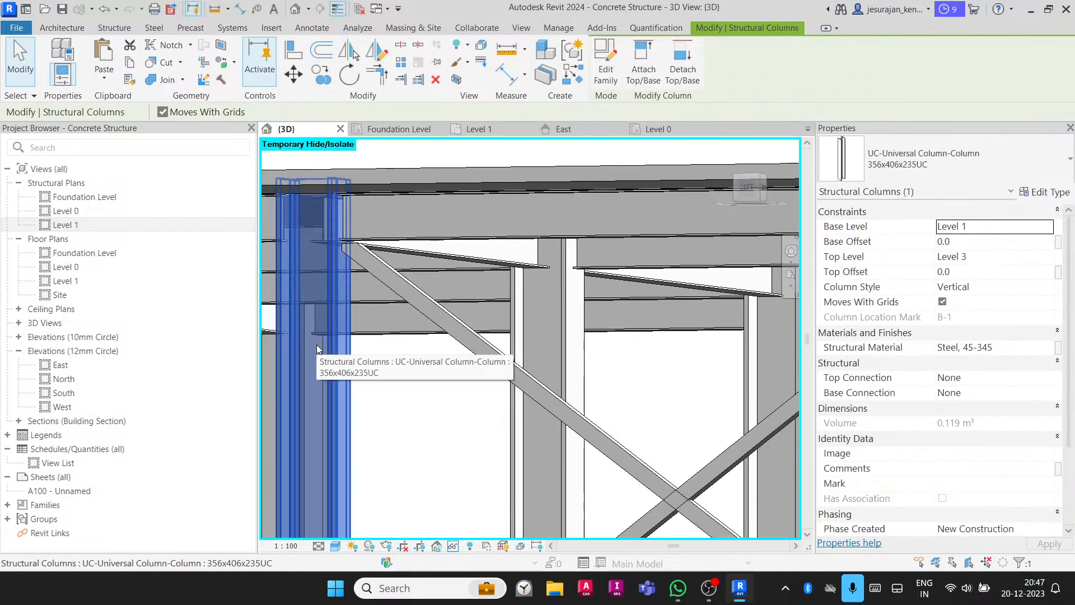
pyautogui.scroll(-5, 506, 211)
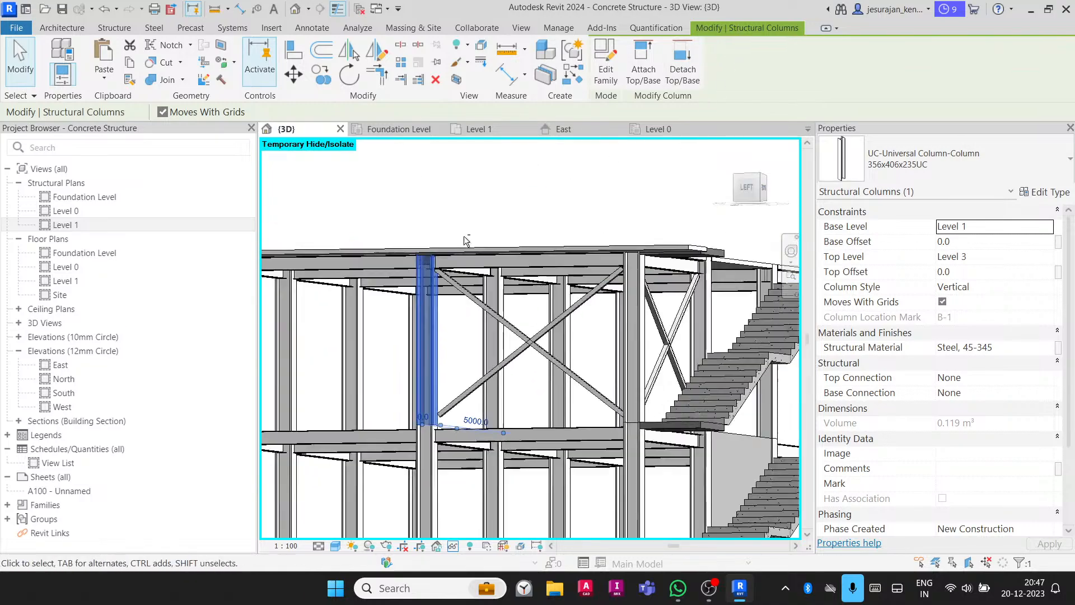
# - Inspect the whole structure in 3D from several sides, including the upper floor, stairs, foundation walls and cross-braced bays
pyautogui.keyDown('shift'); pyautogui.moveTo(466, 241); pyautogui.dragTo(481, 226, button='middle'); pyautogui.keyUp('shift')
pyautogui.click(480, 224)
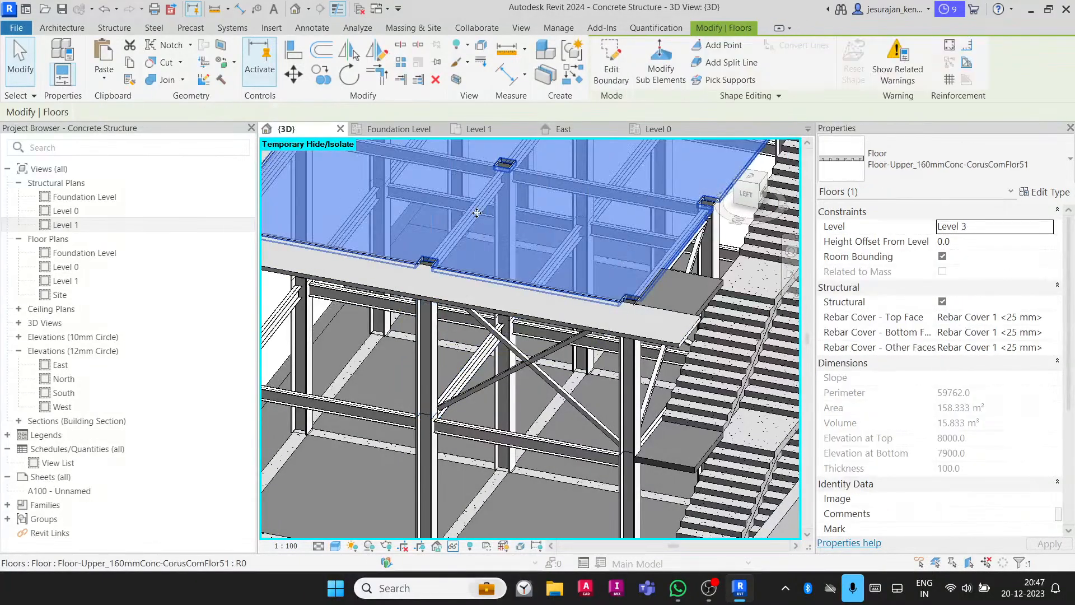
pyautogui.scroll(-4, 476, 213)
pyautogui.scroll(-3, 455, 250)
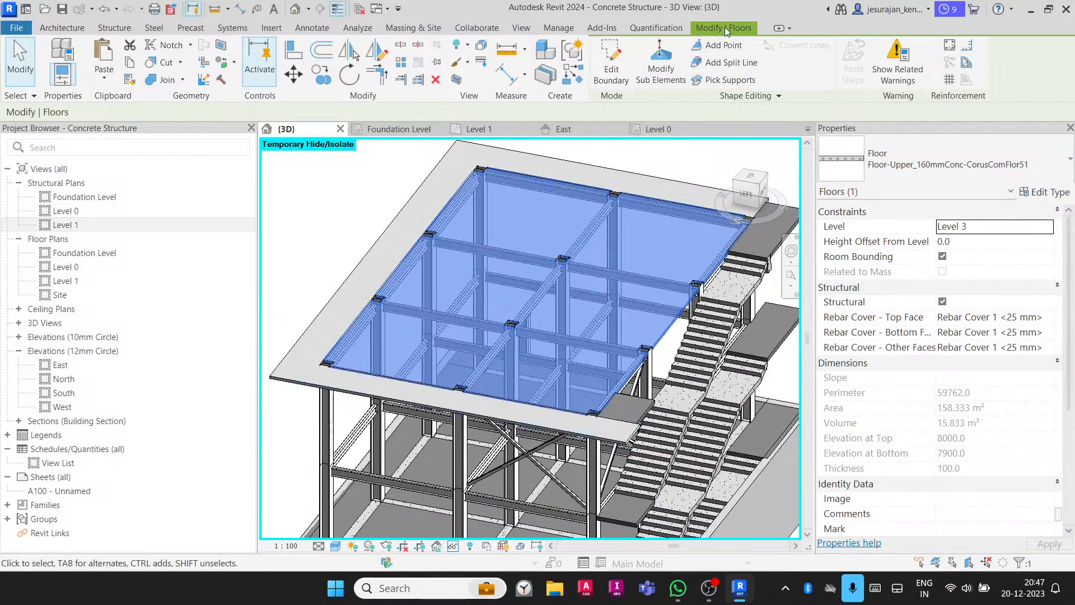
pyautogui.scroll(-2, 493, 313)
pyautogui.keyDown('shift'); pyautogui.moveTo(664, 475); pyautogui.dragTo(427, 384, button='middle'); pyautogui.keyUp('shift')
pyautogui.click(633, 433)
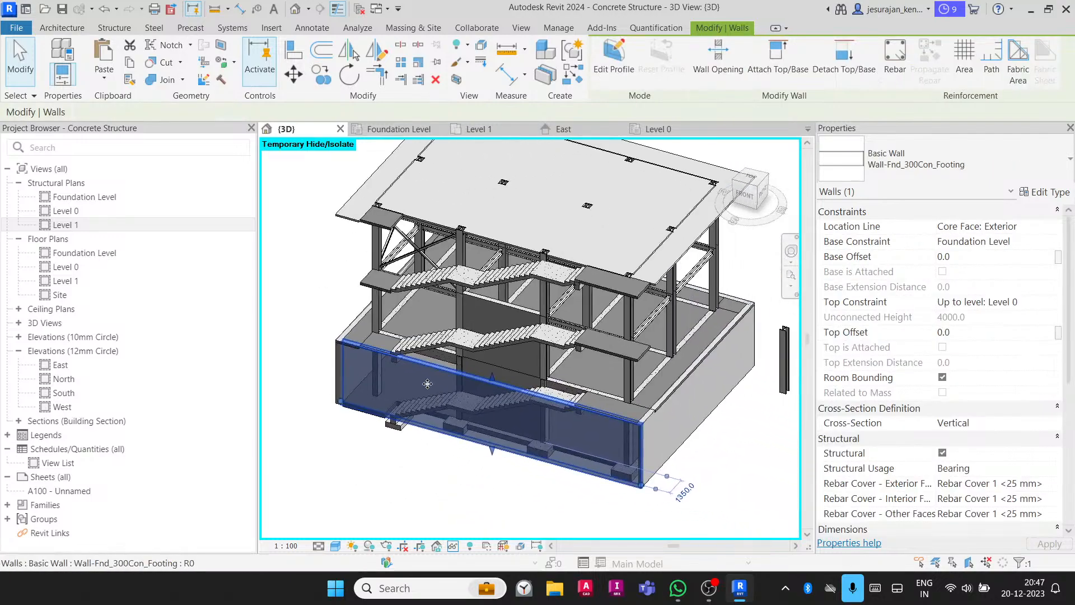
pyautogui.click(685, 418)
pyautogui.click(688, 491)
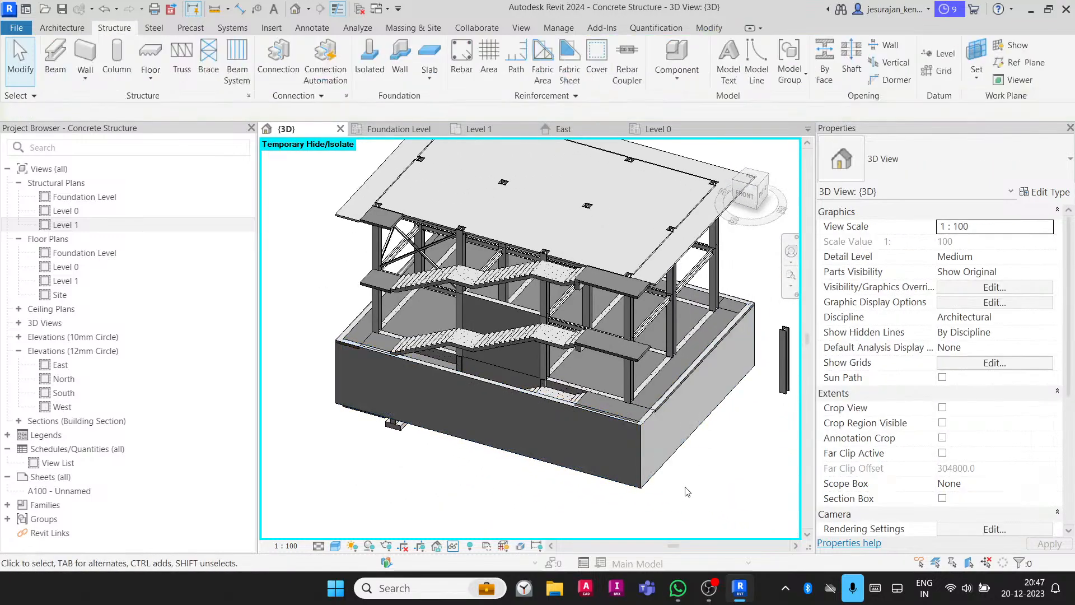
pyautogui.click(681, 416)
pyautogui.keyDown('shift'); pyautogui.moveTo(681, 416); pyautogui.dragTo(395, 354, button='middle'); pyautogui.keyUp('shift')
pyautogui.click(631, 464)
pyautogui.scroll(8, 394, 353)
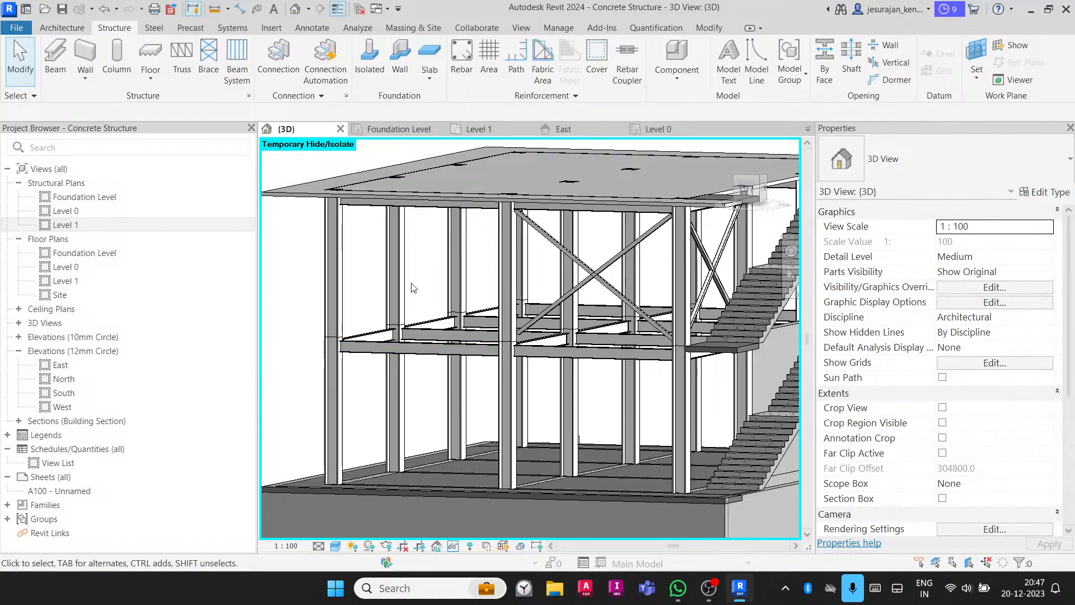
pyautogui.keyDown('shift'); pyautogui.moveTo(554, 255); pyautogui.dragTo(513, 323, button='middle'); pyautogui.keyUp('shift')
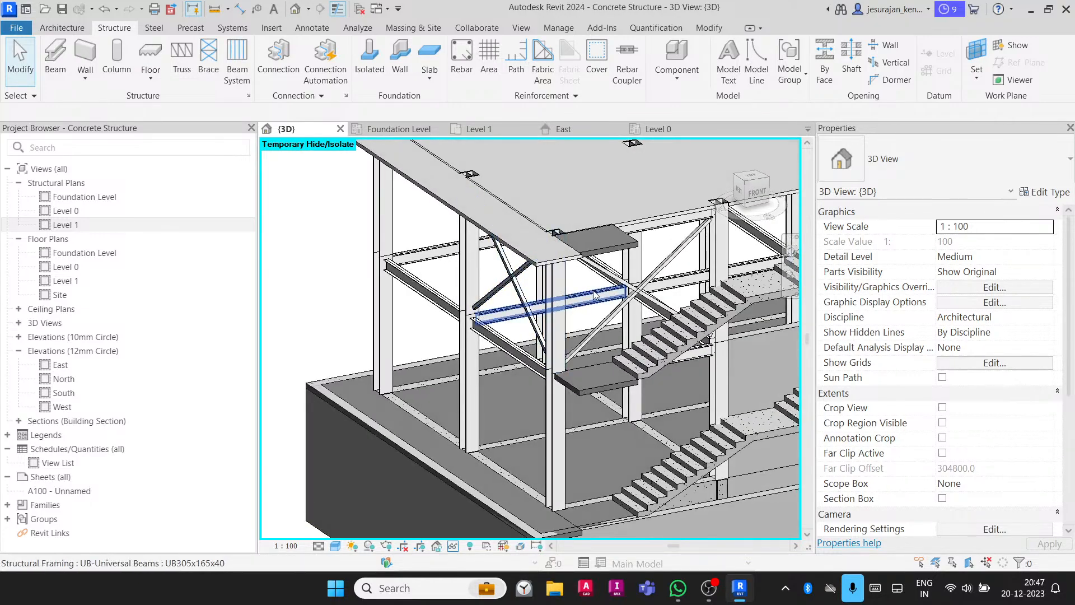
pyautogui.keyDown('shift'); pyautogui.moveTo(594, 295); pyautogui.dragTo(700, 404, button='middle'); pyautogui.keyUp('shift')
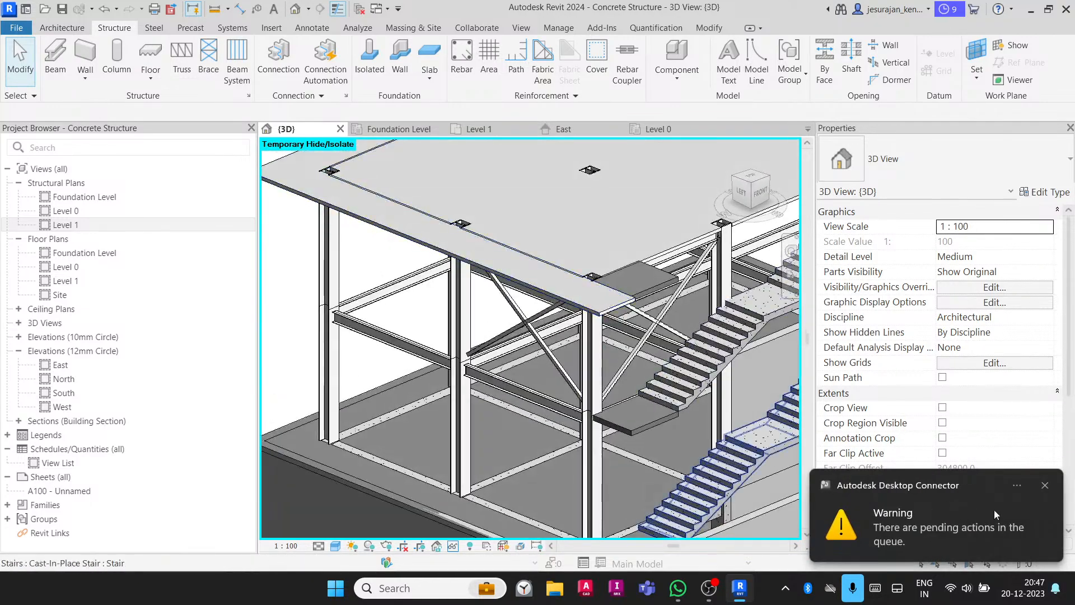
pyautogui.click(1045, 485)
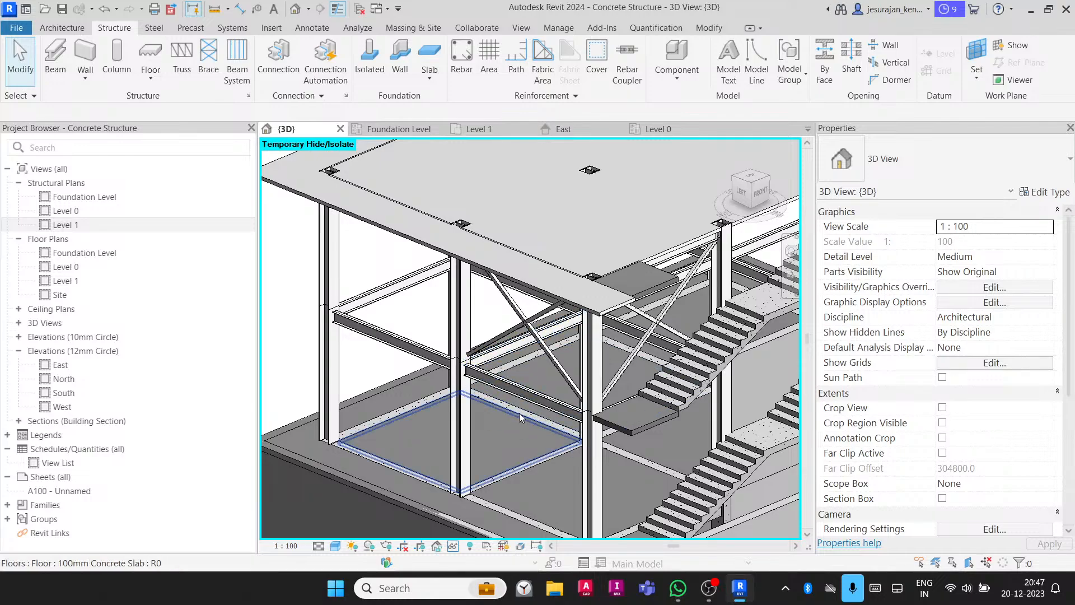
# - Open the Level 1 structural plan and temporarily hide the floor slab covering the beams
pyautogui.doubleClick(62, 224)
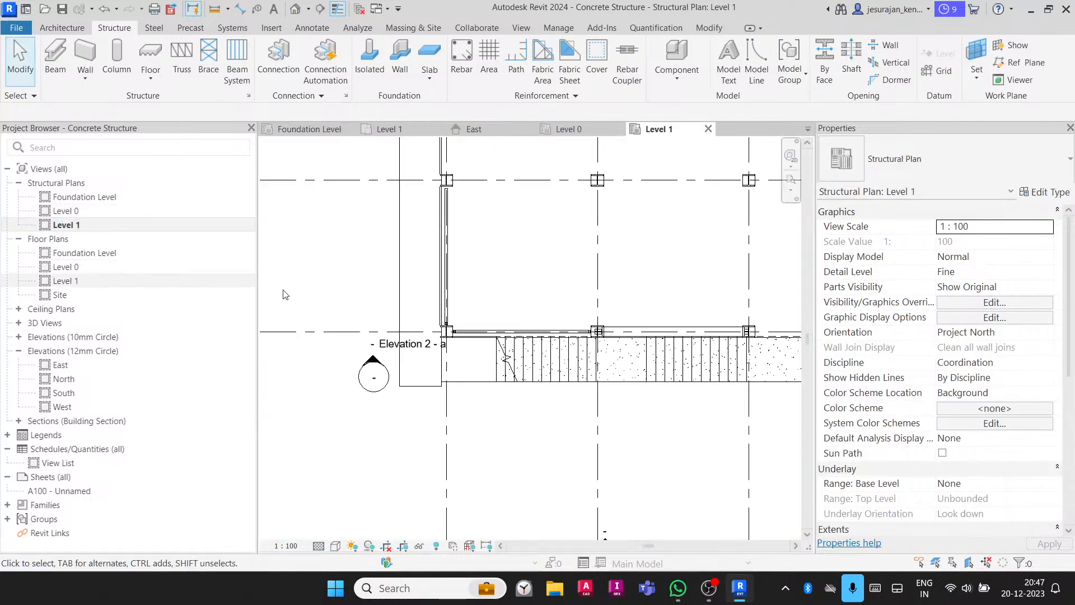
pyautogui.scroll(-2, 314, 307)
pyautogui.moveTo(446, 254); pyautogui.dragTo(427, 375, button='middle')
pyautogui.scroll(1, 433, 289)
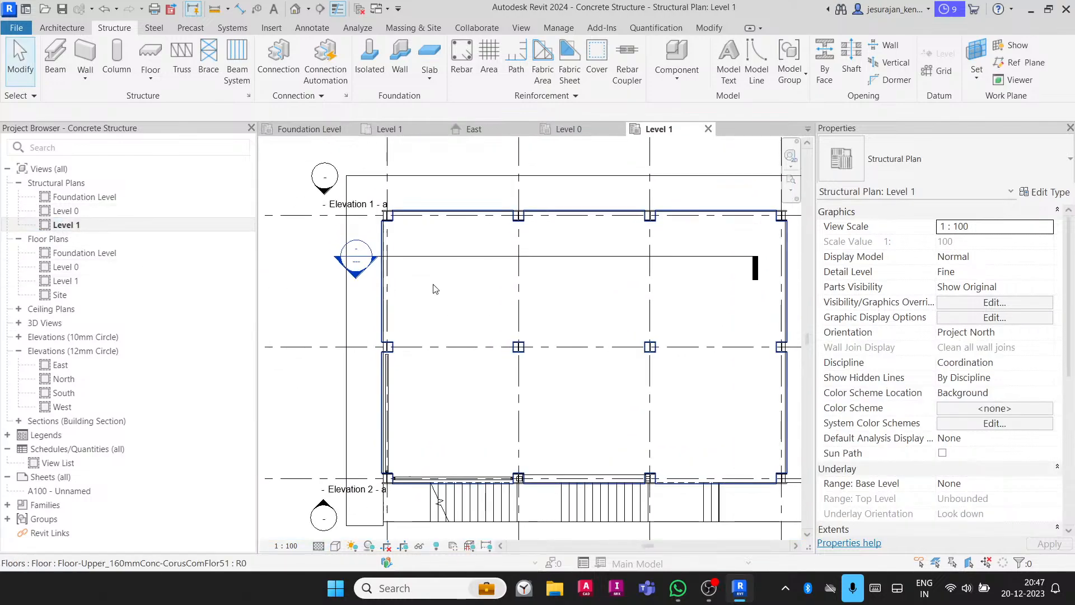
pyautogui.click(437, 287)
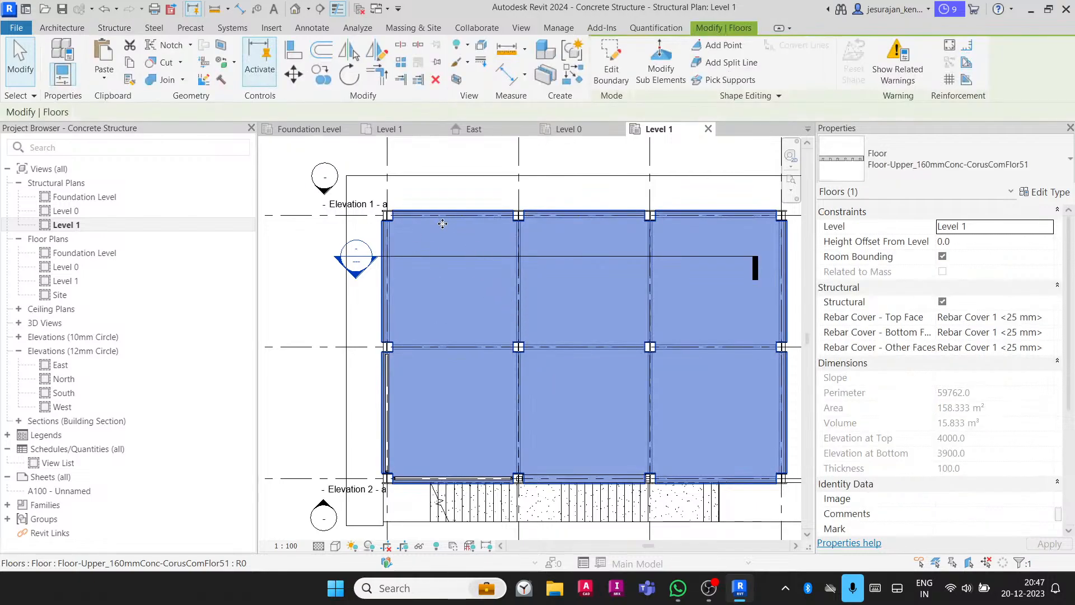
pyautogui.scroll(1, 425, 231)
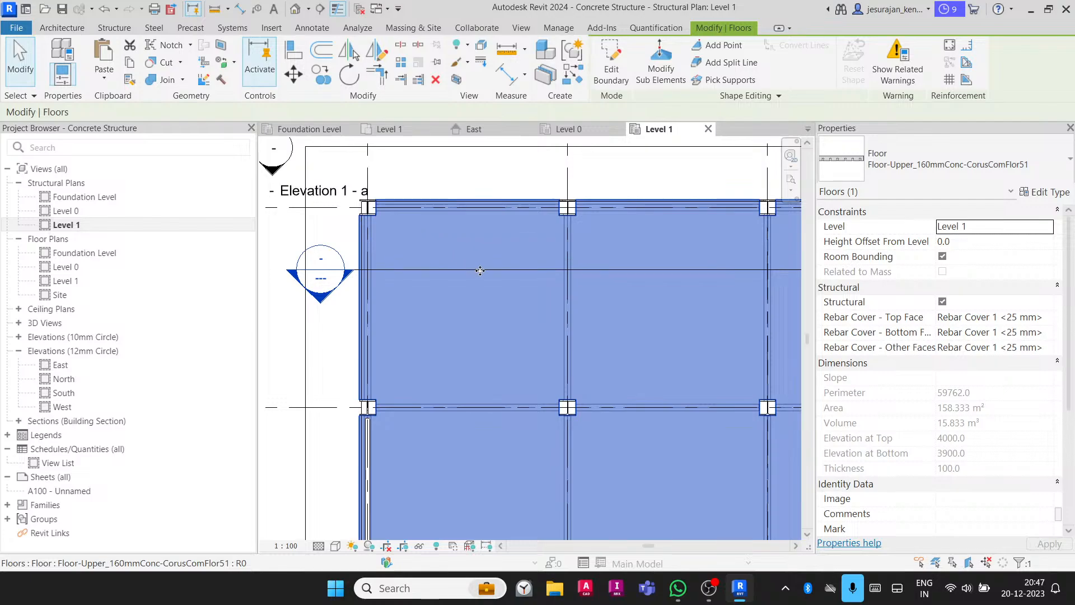
pyautogui.press('Escape')
pyautogui.click(484, 318)
pyautogui.press('h')
pyautogui.press('h')
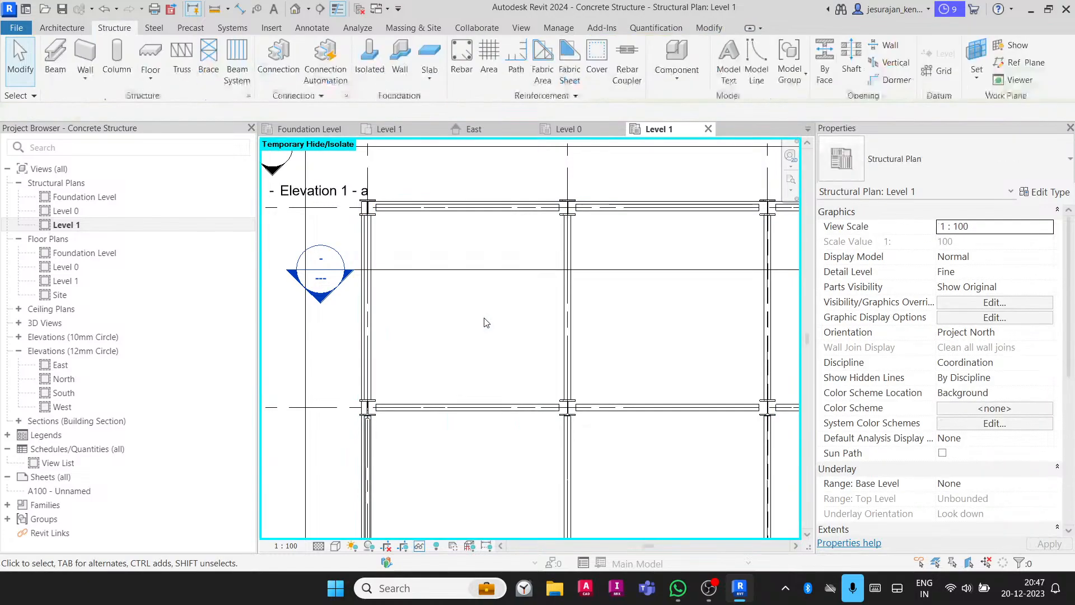
# - Start a new HSS101.6X101.6X12.7 beam on Level 1 with its structural usage set to Plan Bracing
pyautogui.click(207, 56)
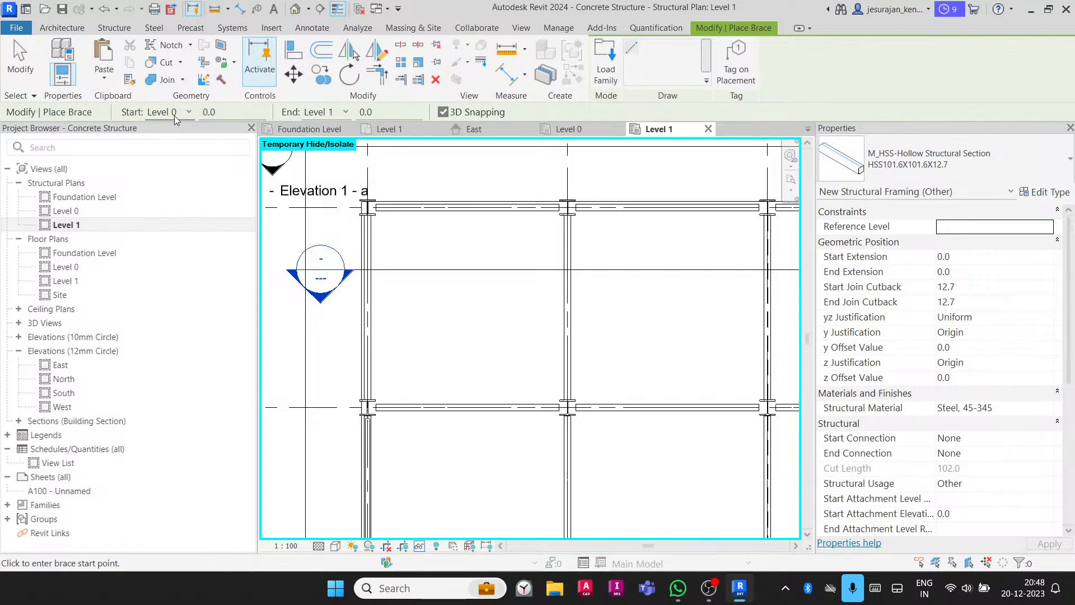
pyautogui.press('Escape')
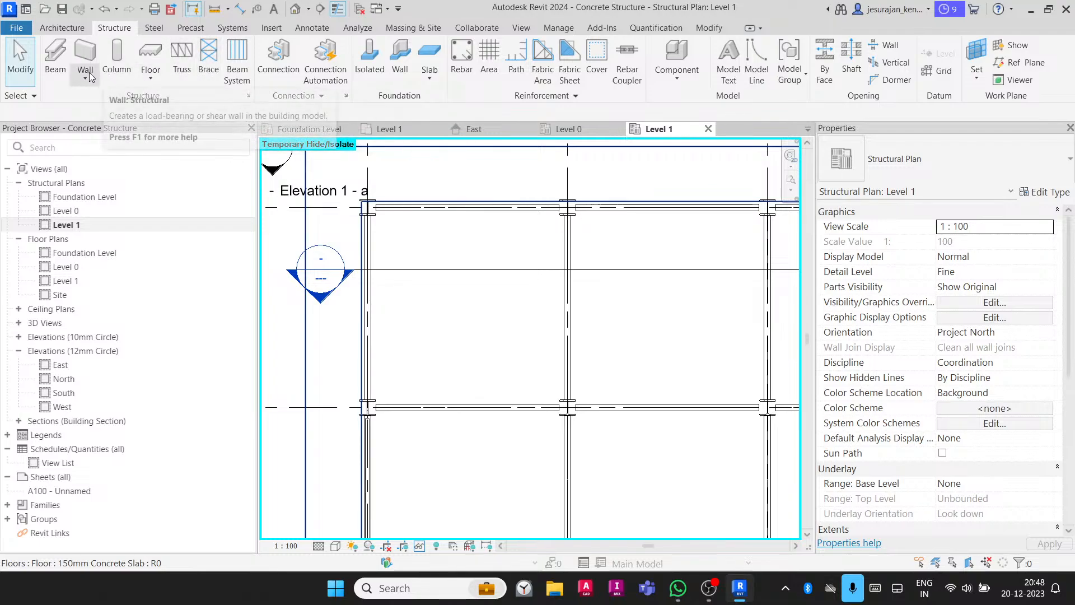
pyautogui.click(55, 62)
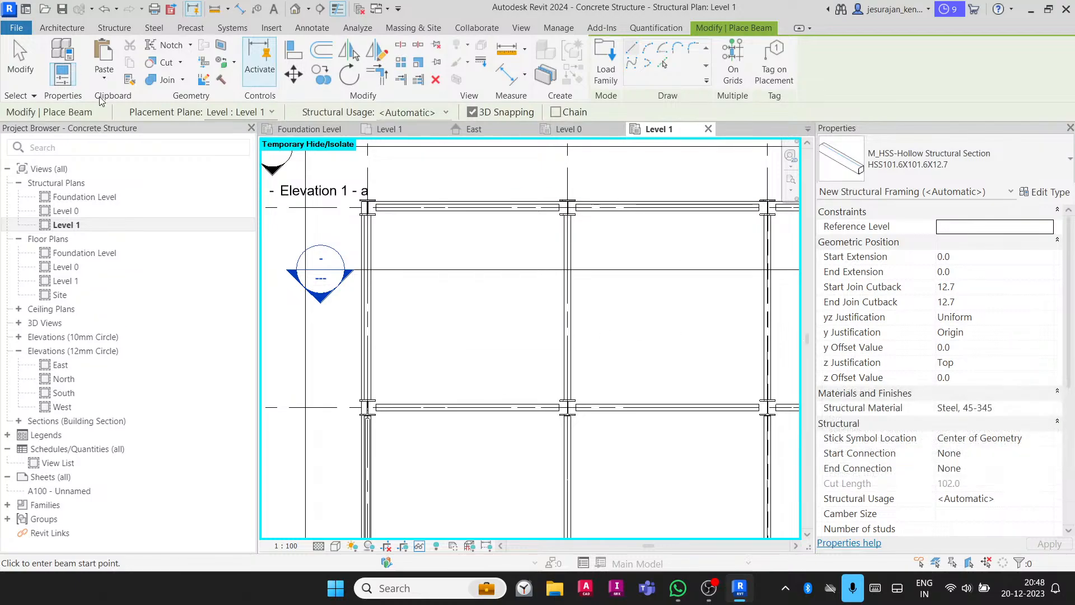
pyautogui.click(115, 28)
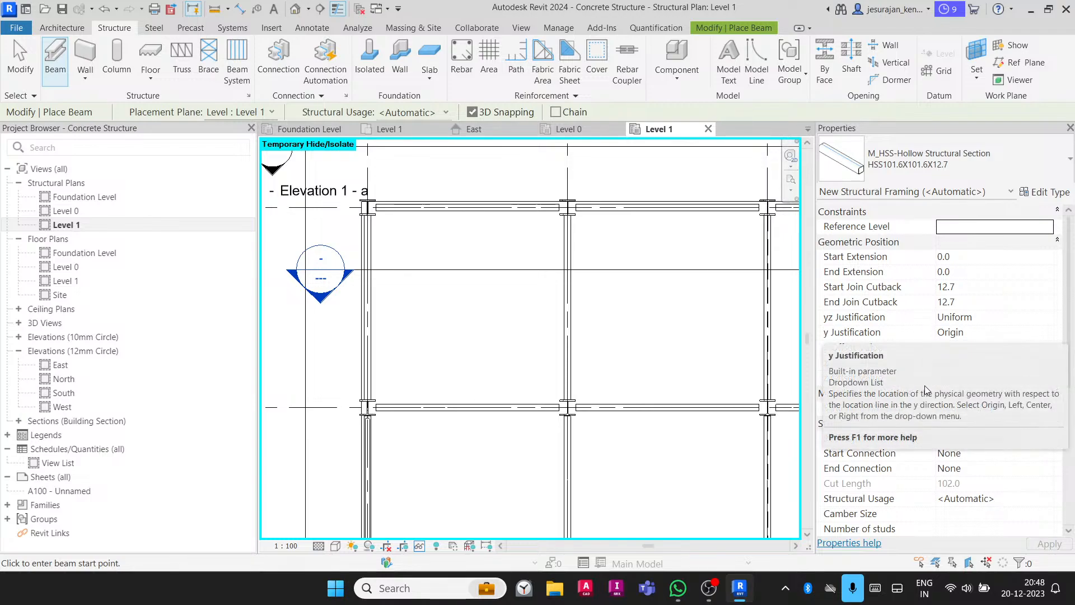
pyautogui.scroll(-2, 872, 475)
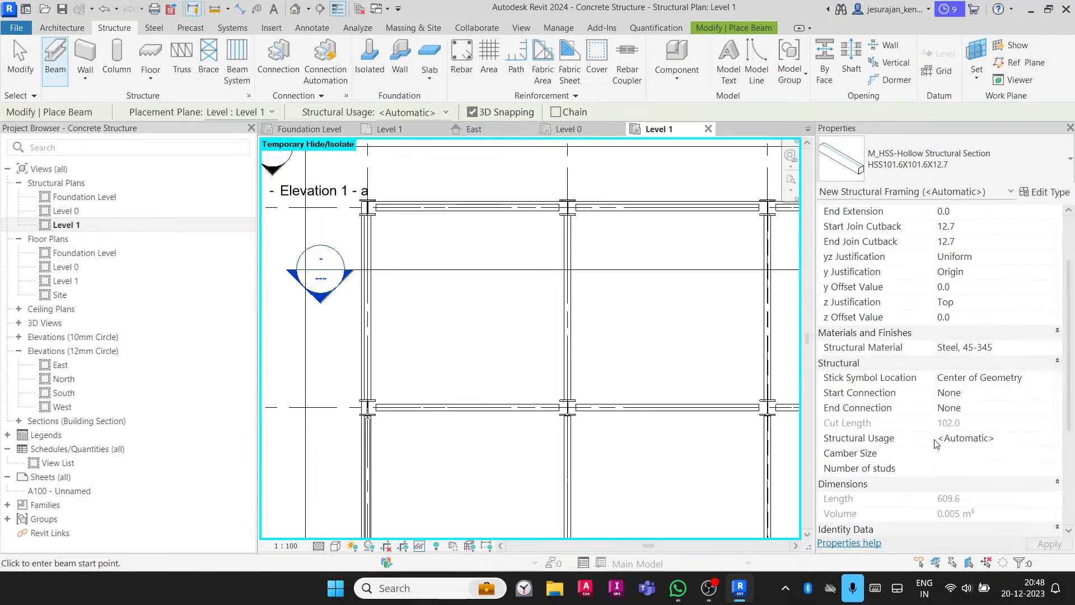
pyautogui.click(936, 444)
pyautogui.click(1048, 441)
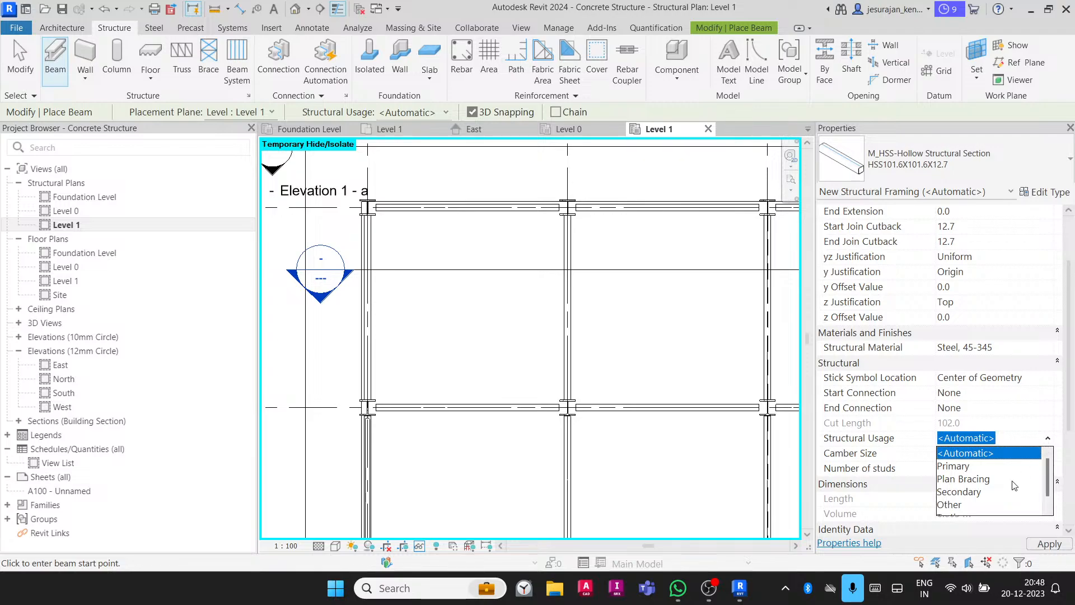
pyautogui.scroll(-1, 1006, 489)
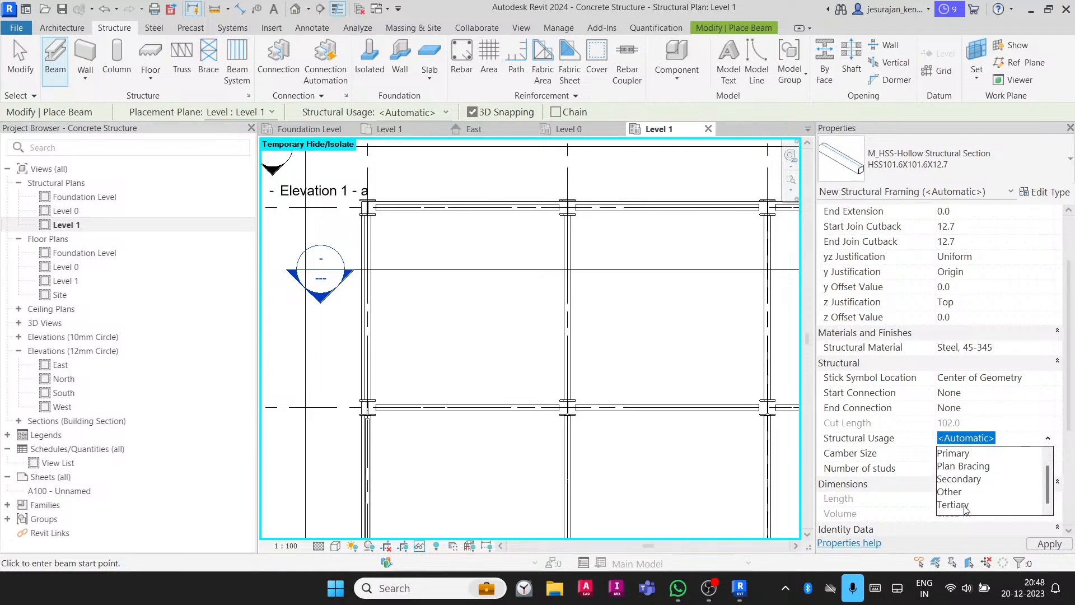
pyautogui.scroll(1, 965, 510)
pyautogui.click(976, 481)
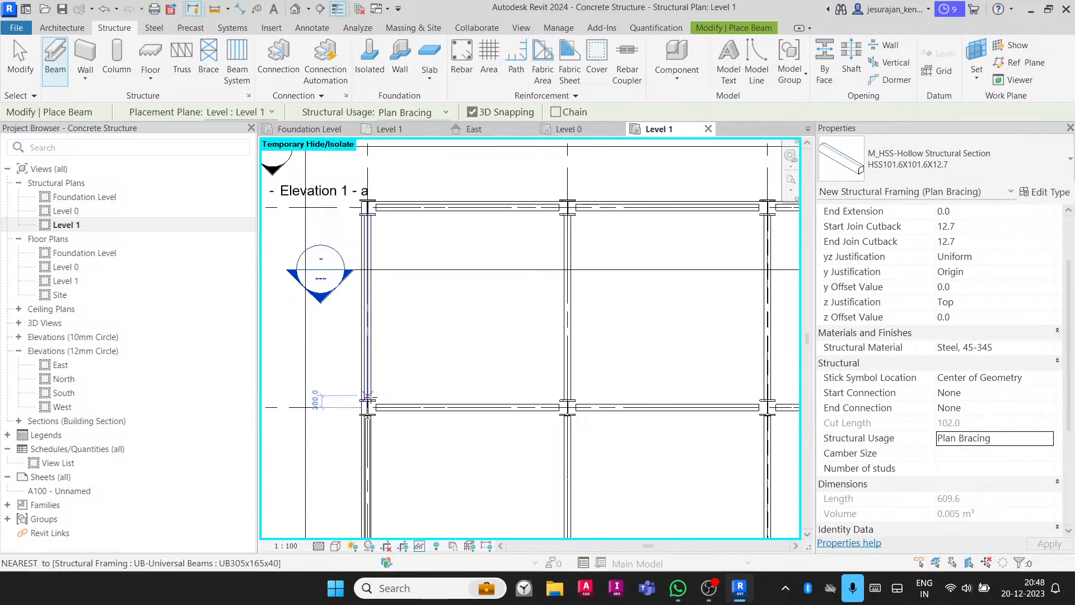
# - Draw a diagonal plan brace across the upper-left grid bay, from its lower-left column to its upper-right column
pyautogui.click(367, 407)
pyautogui.scroll(1, 368, 397)
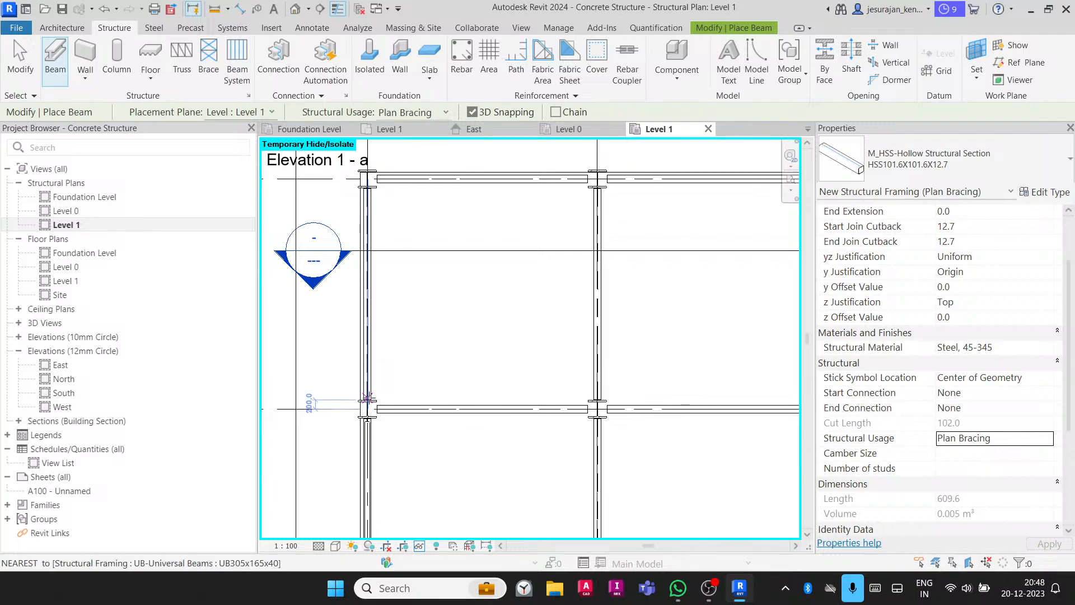
pyautogui.click(367, 400)
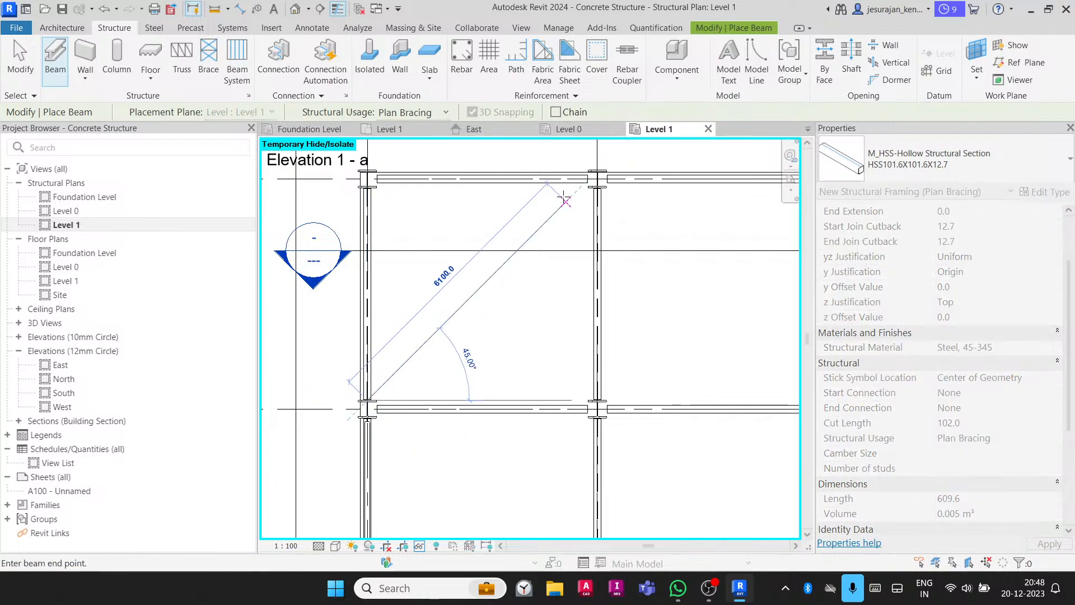
pyautogui.click(597, 179)
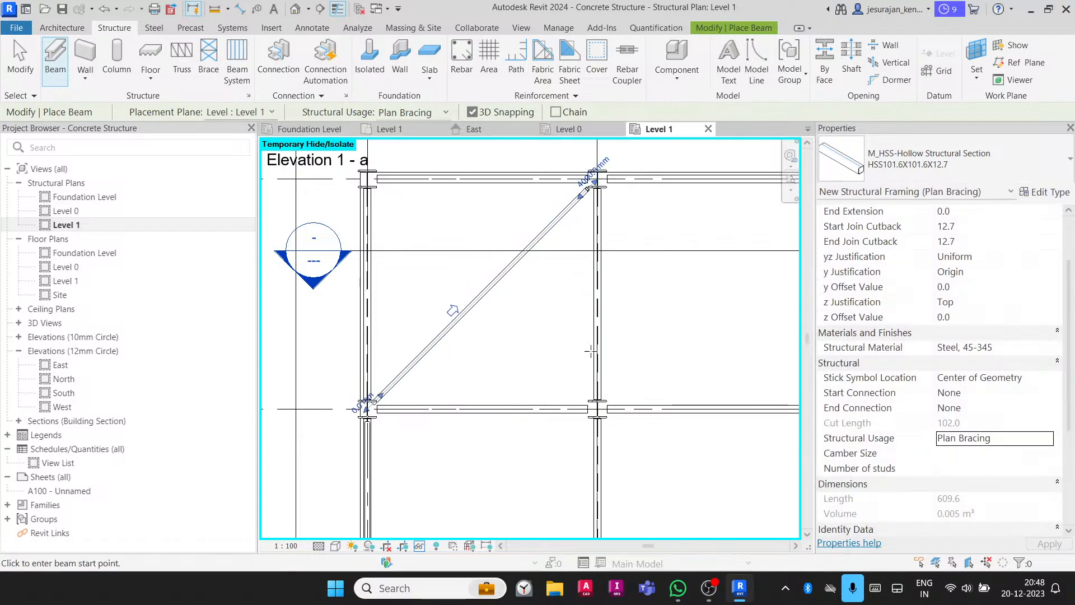
# - Draw the second diagonal plan brace across the same bay, from its upper-left column to its lower-right column, and finish the beam command
pyautogui.click(368, 178)
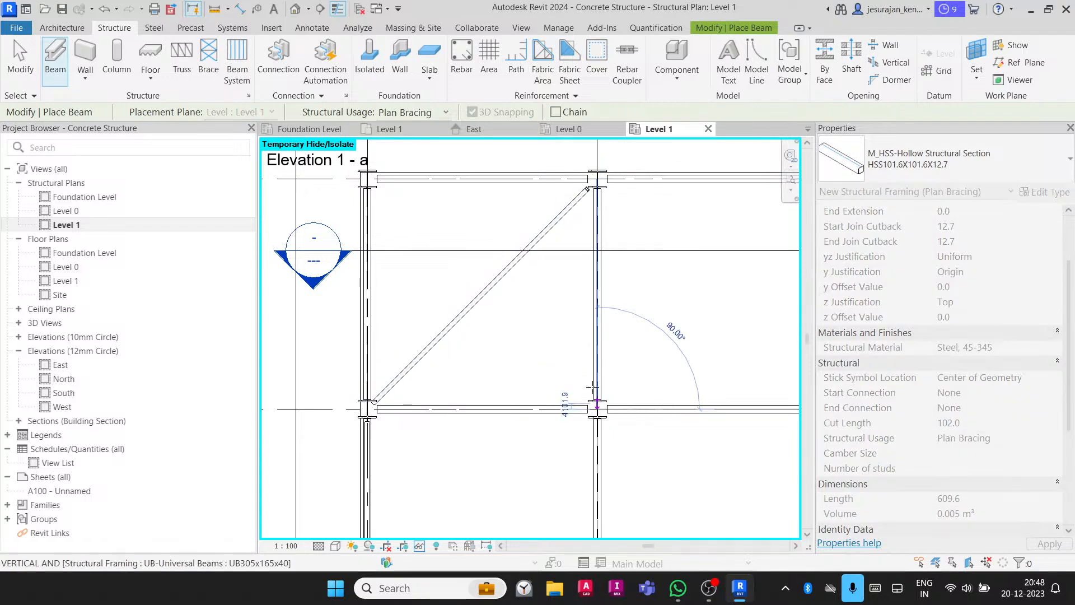
pyautogui.click(597, 409)
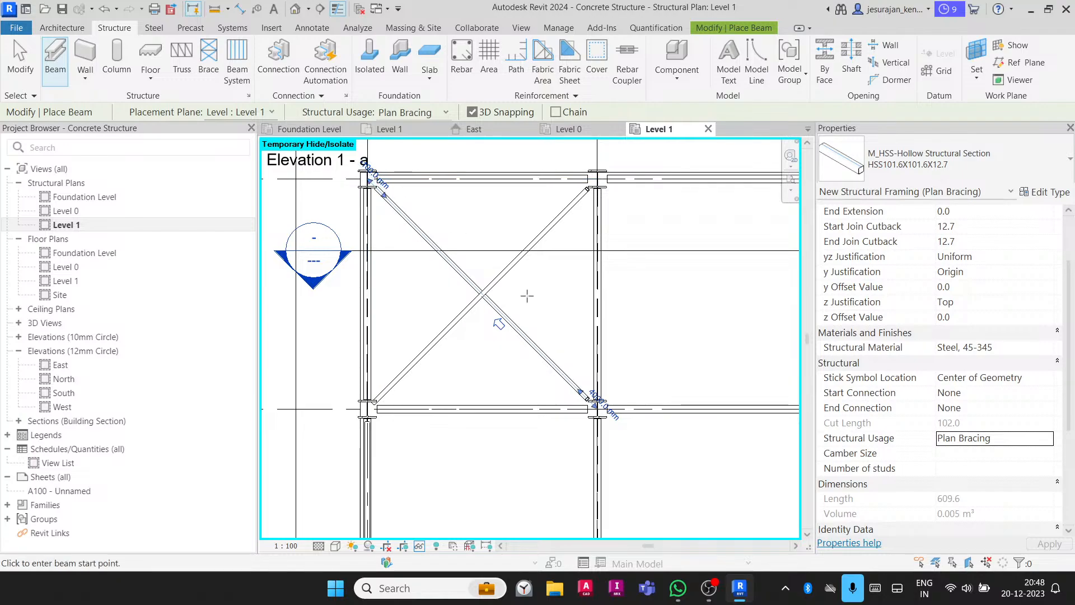
pyautogui.press('Escape')
pyautogui.press('Escape')
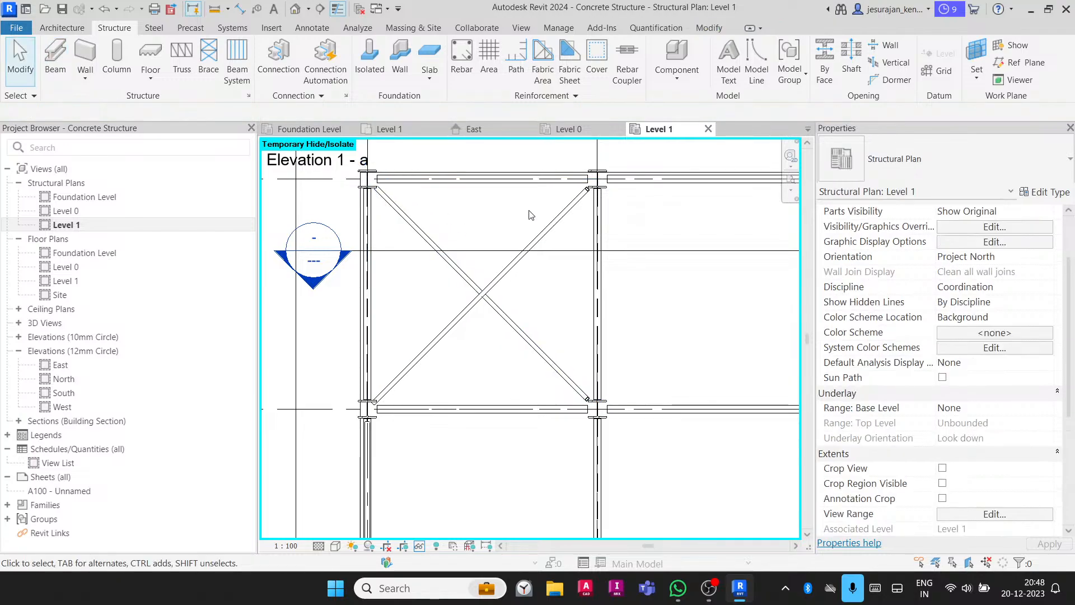
# - Set the Level 1 structural plan's detail level to Coarse and turn off thin lines
pyautogui.click(319, 547)
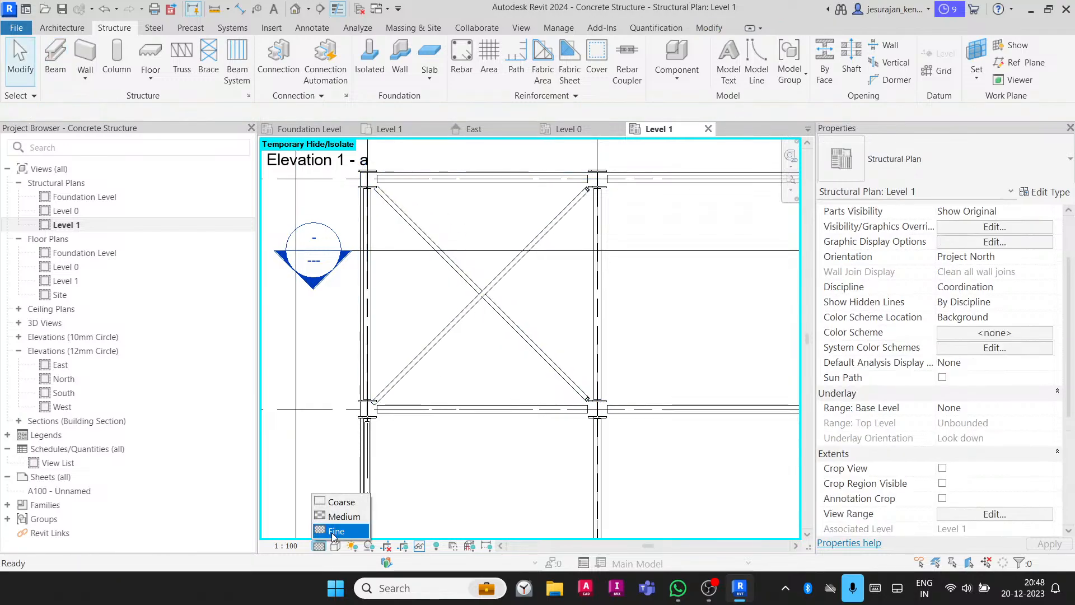
pyautogui.click(334, 503)
pyautogui.moveTo(440, 279); pyautogui.dragTo(435, 273, button='middle')
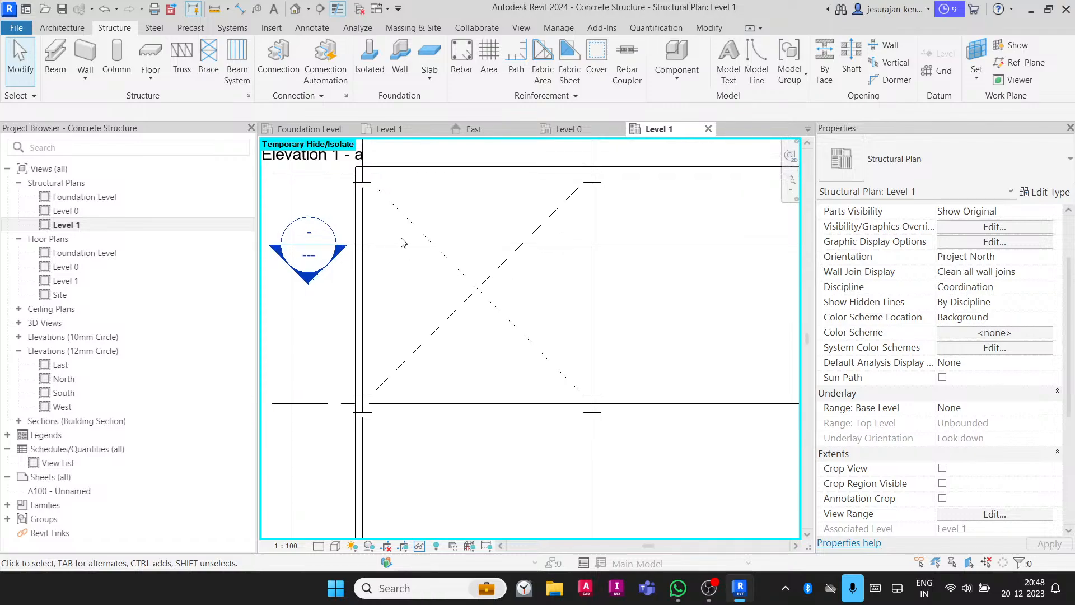
pyautogui.press('t')
pyautogui.press('l')
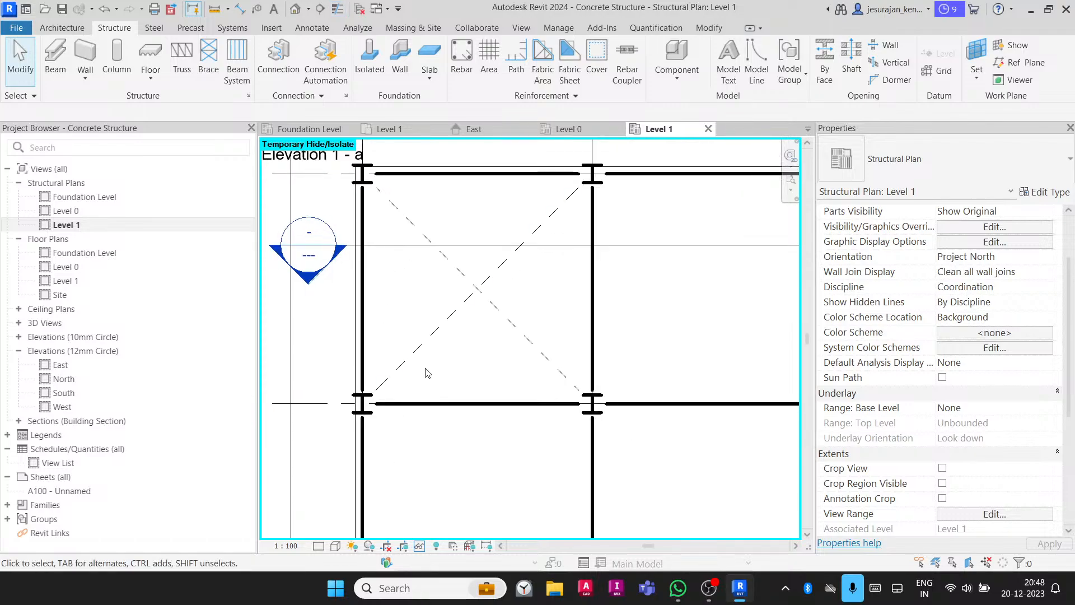
pyautogui.scroll(-1, 420, 389)
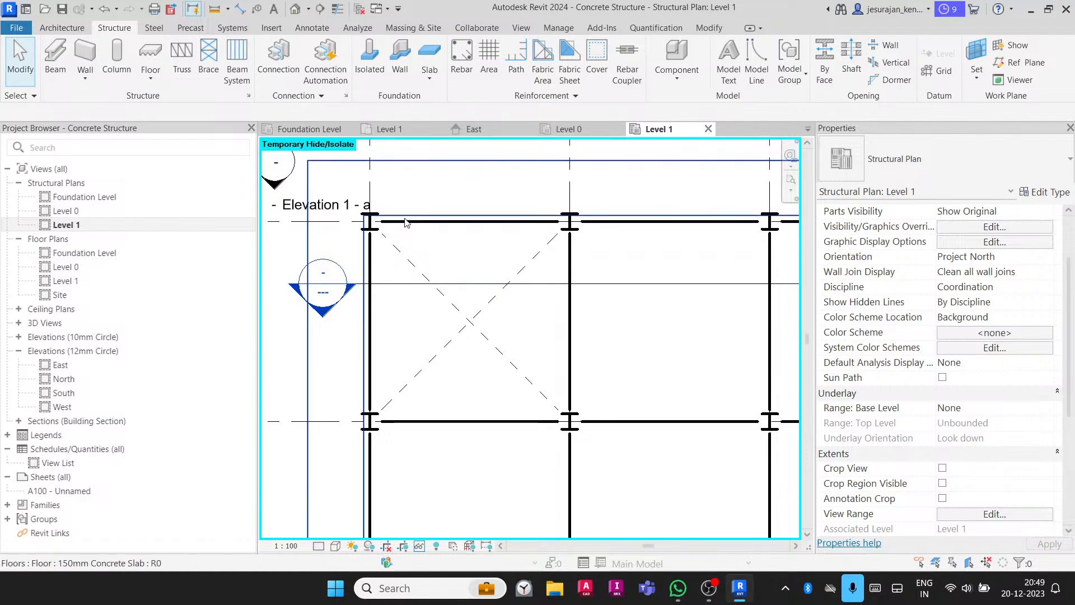
# - Move the section mark's head outside the building's left side and shorten its line segment so it clears the braced bay
pyautogui.click(533, 290)
pyautogui.scroll(-2, 533, 289)
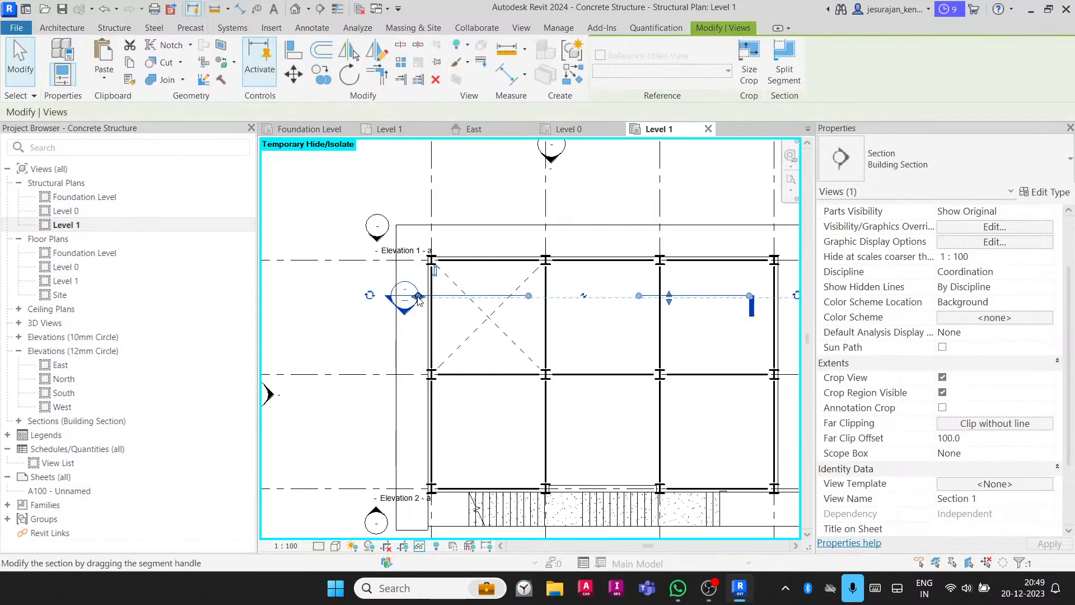
pyautogui.moveTo(419, 301); pyautogui.dragTo(282, 296)
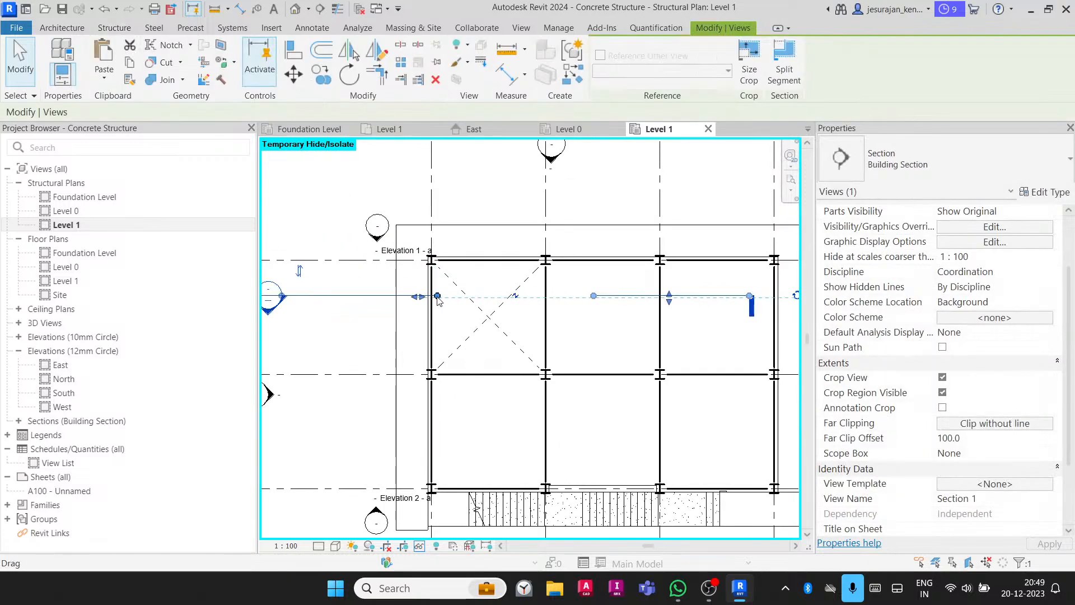
pyautogui.scroll(-2, 571, 340)
pyautogui.scroll(2, 416, 354)
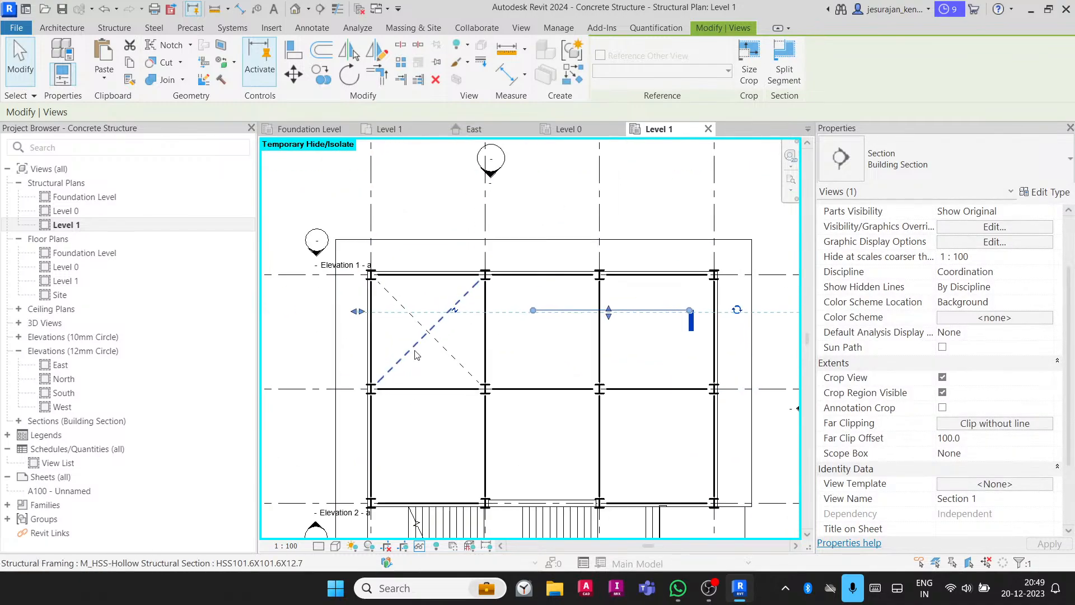
pyautogui.scroll(2, 415, 352)
pyautogui.moveTo(418, 355); pyautogui.dragTo(425, 364, button='middle')
pyautogui.click(422, 180)
pyautogui.press('Escape')
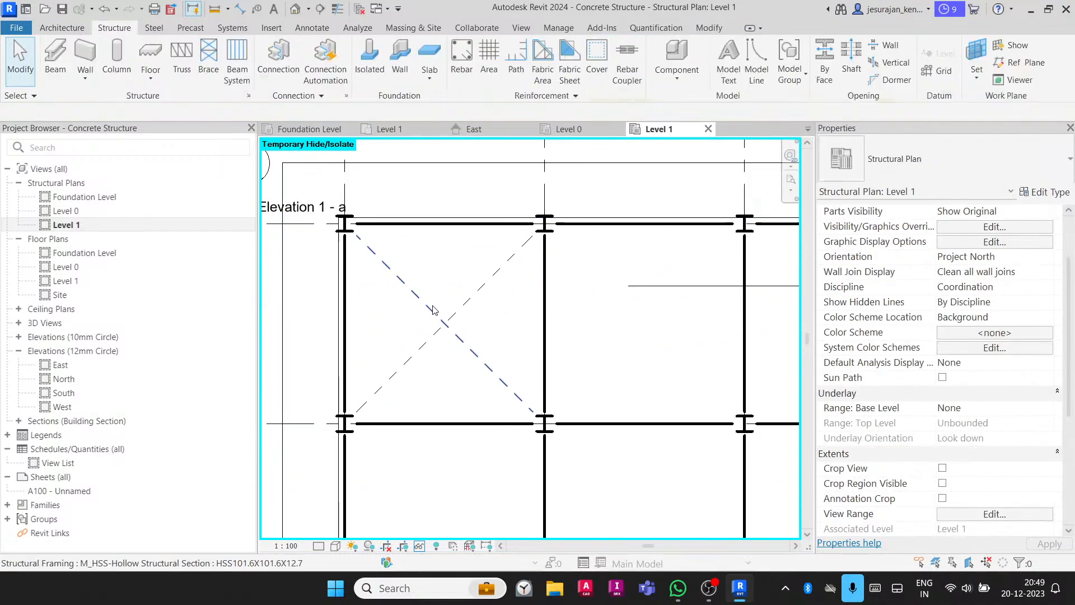
# - Select a diagonal plan brace in the upper-left bay to inspect its properties and coarse line symbol
pyautogui.click(433, 312)
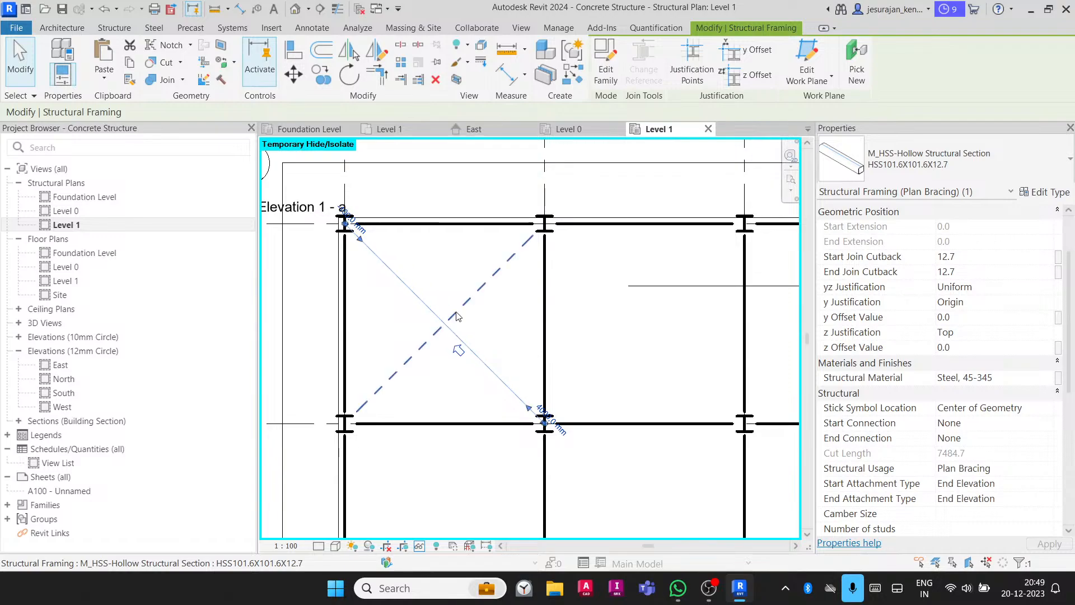
pyautogui.click(448, 309)
pyautogui.press('Escape')
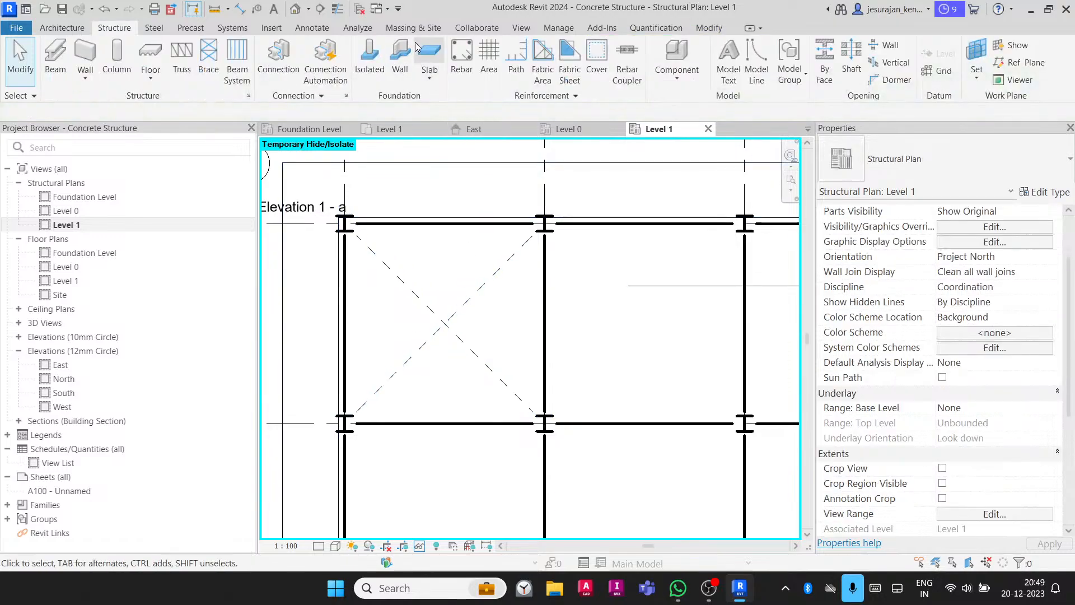
# - Examine the column and beam line symbols along the upper grid line at close range, selecting grid A among the overlapping elements
pyautogui.scroll(-2, 428, 282)
pyautogui.scroll(4, 659, 254)
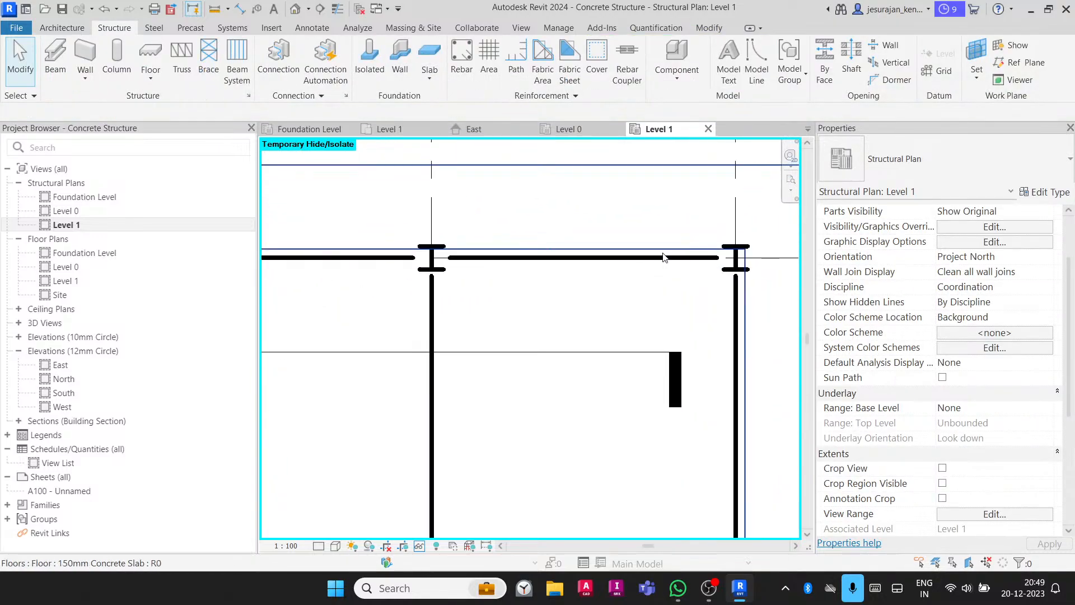
pyautogui.scroll(-1, 655, 257)
pyautogui.scroll(2, 468, 271)
pyautogui.scroll(1, 425, 263)
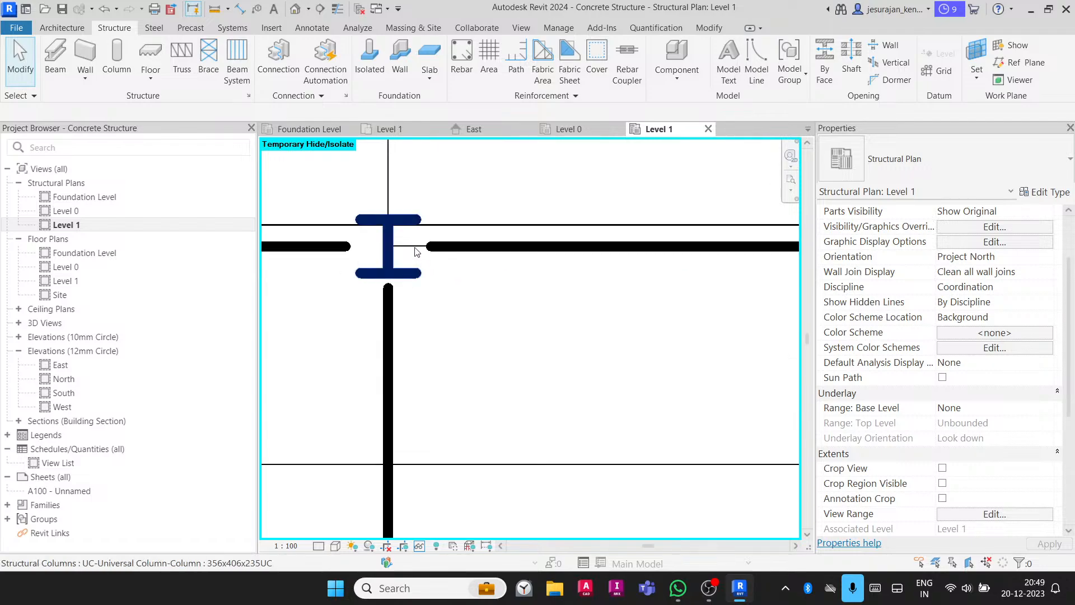
pyautogui.press('Tab')
pyautogui.press('Tab')
pyautogui.press('Tab')
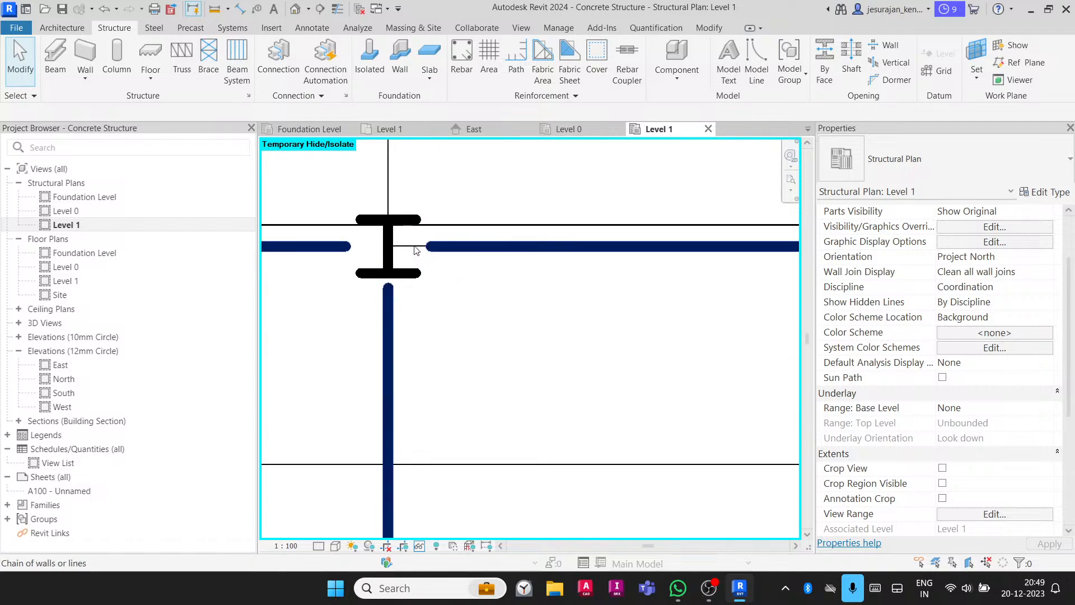
pyautogui.click(416, 250)
pyautogui.scroll(-2, 414, 246)
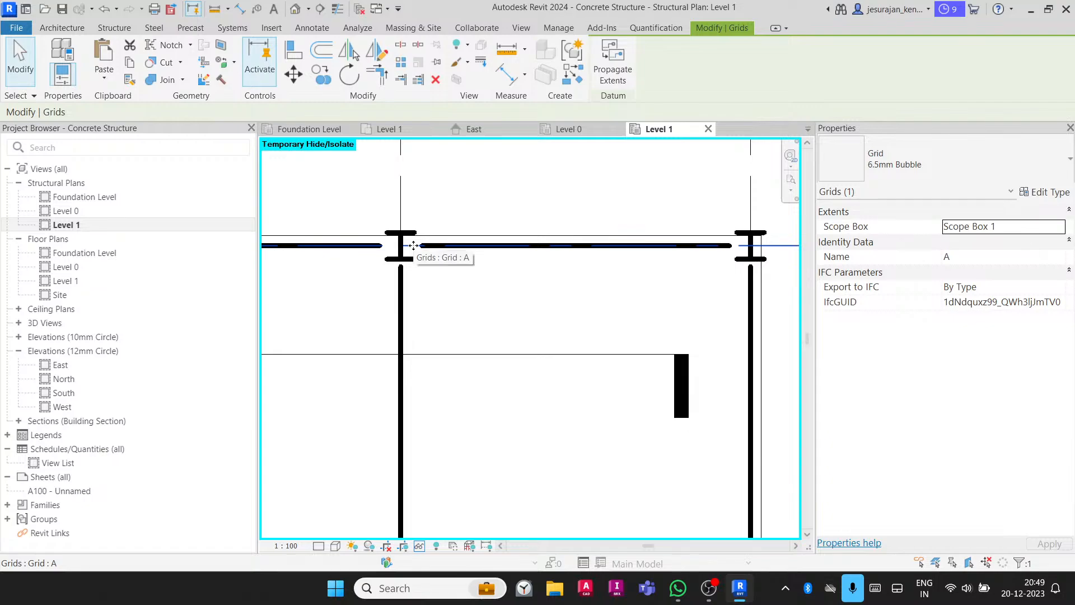
pyautogui.scroll(-4, 413, 246)
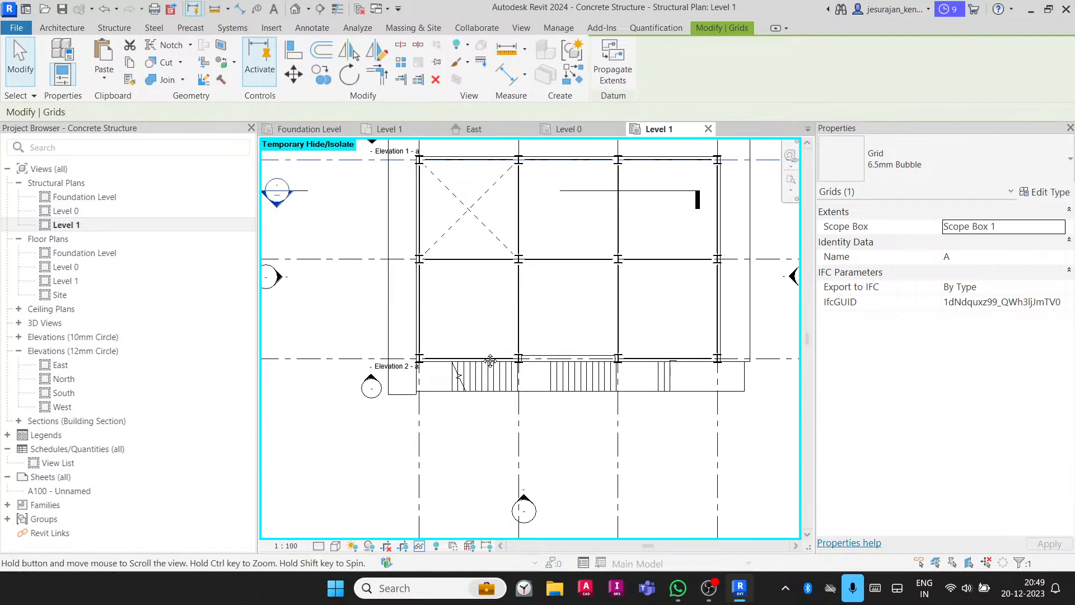
pyautogui.press('Escape')
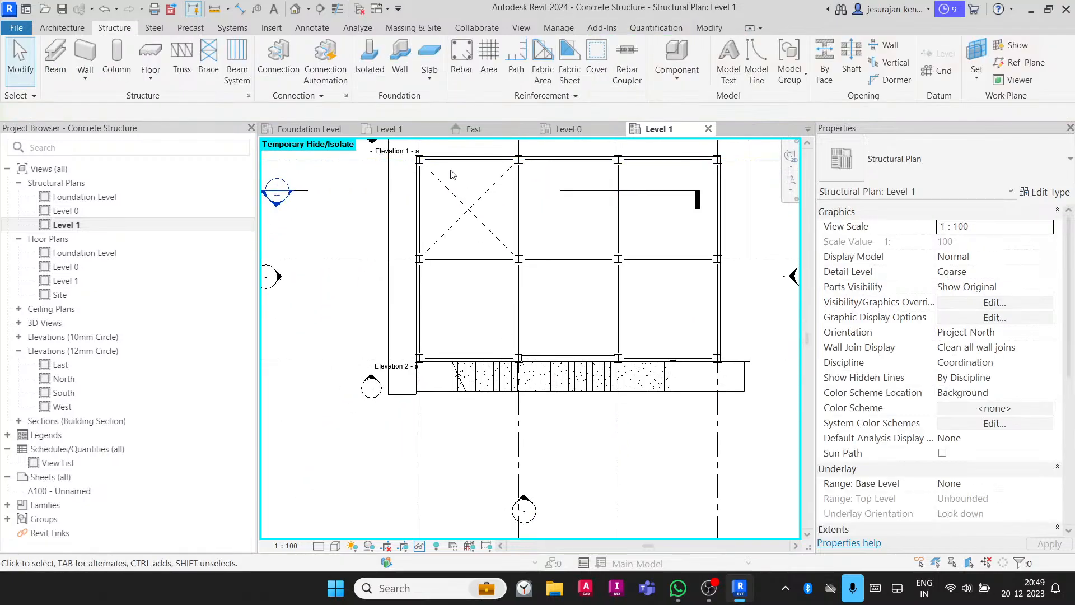
# - Select the two crossing vertical braces of one bay in the 3D view and switch to the Level 1 floor plan
pyautogui.click(521, 27)
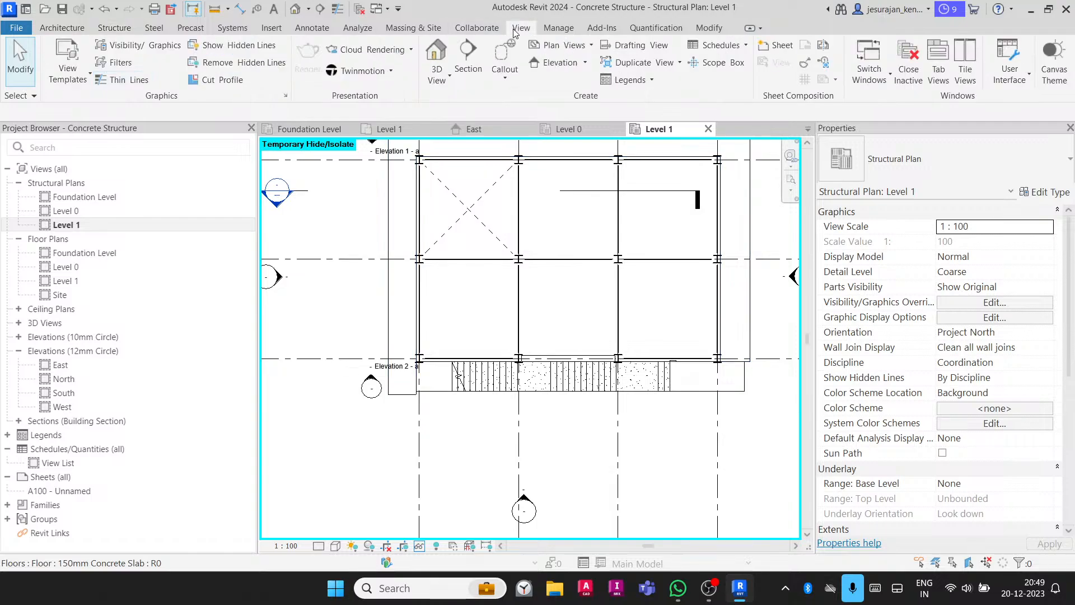
pyautogui.click(436, 54)
pyautogui.scroll(2, 467, 313)
pyautogui.click(495, 292)
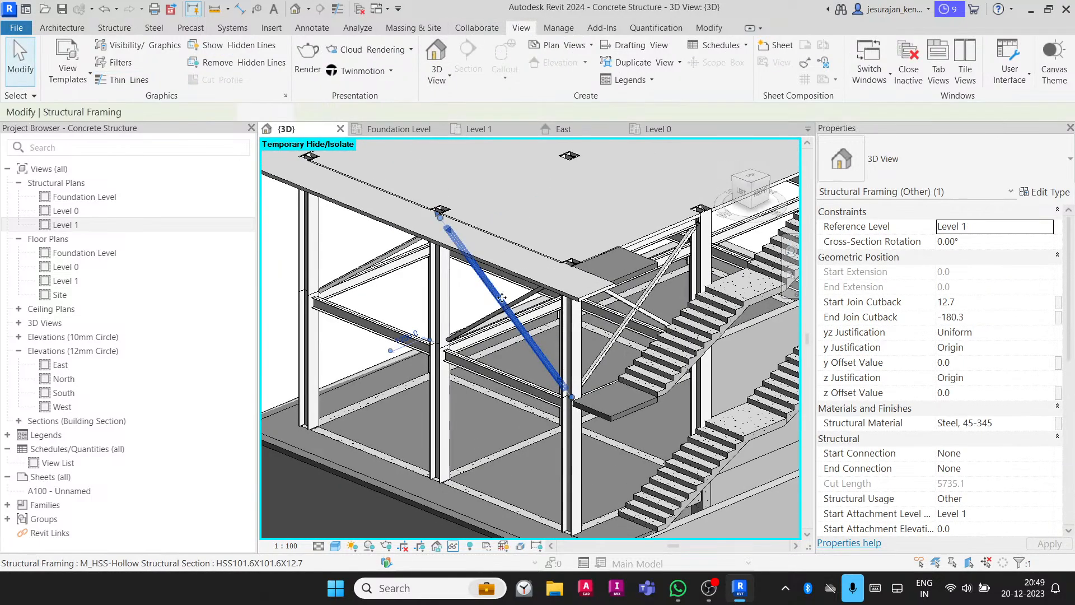
pyautogui.keyDown('ctrl'); pyautogui.click(524, 299); pyautogui.keyUp('ctrl')
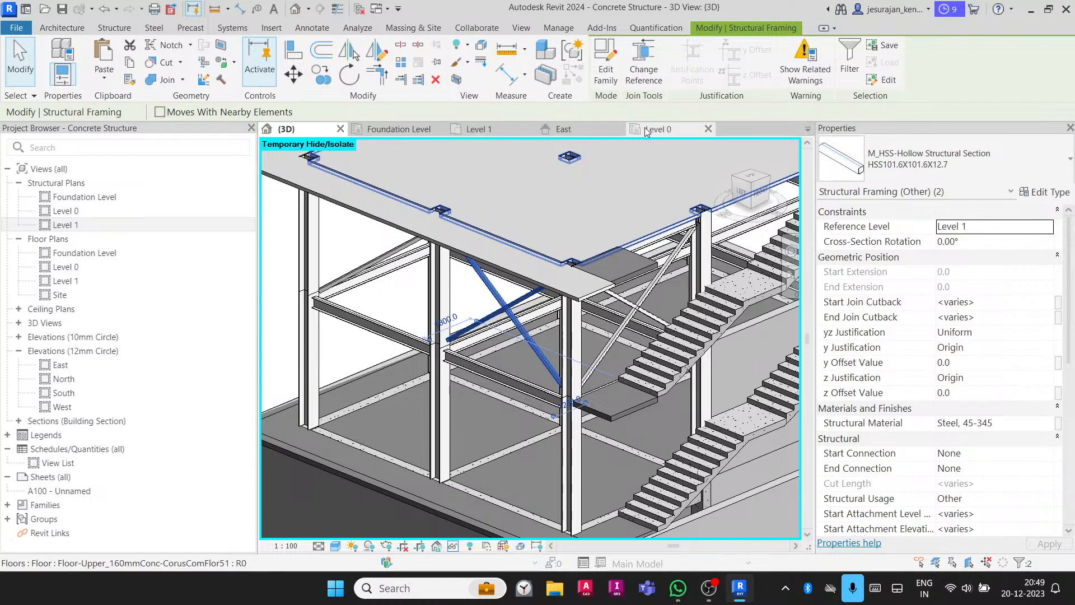
pyautogui.click(493, 129)
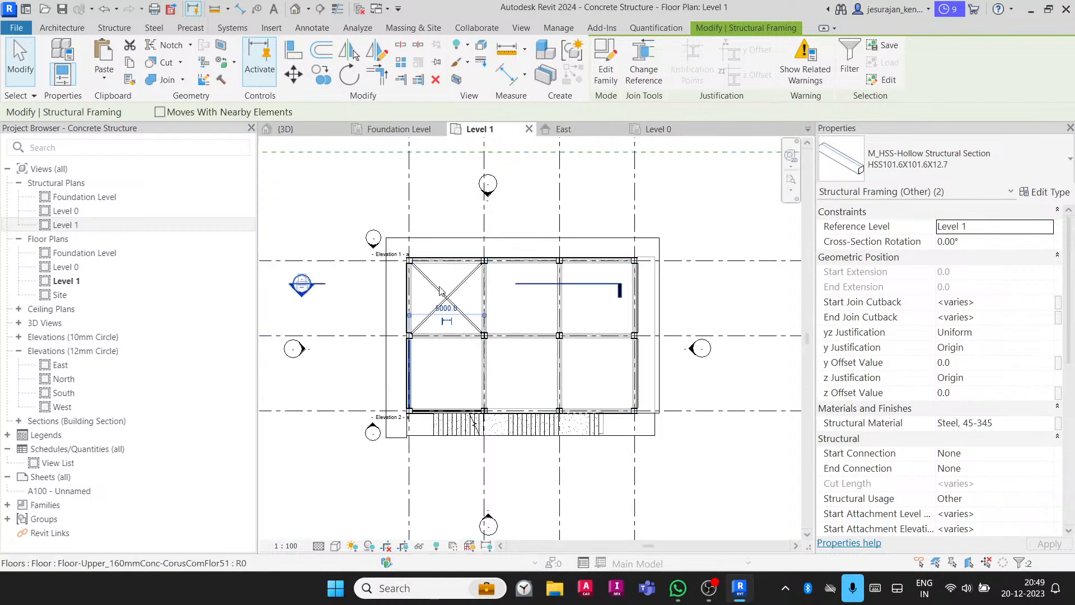
# - Examine the selected vertical braces along the left grid line in the Level 1 floor plan, then clear the selection
pyautogui.scroll(2, 423, 322)
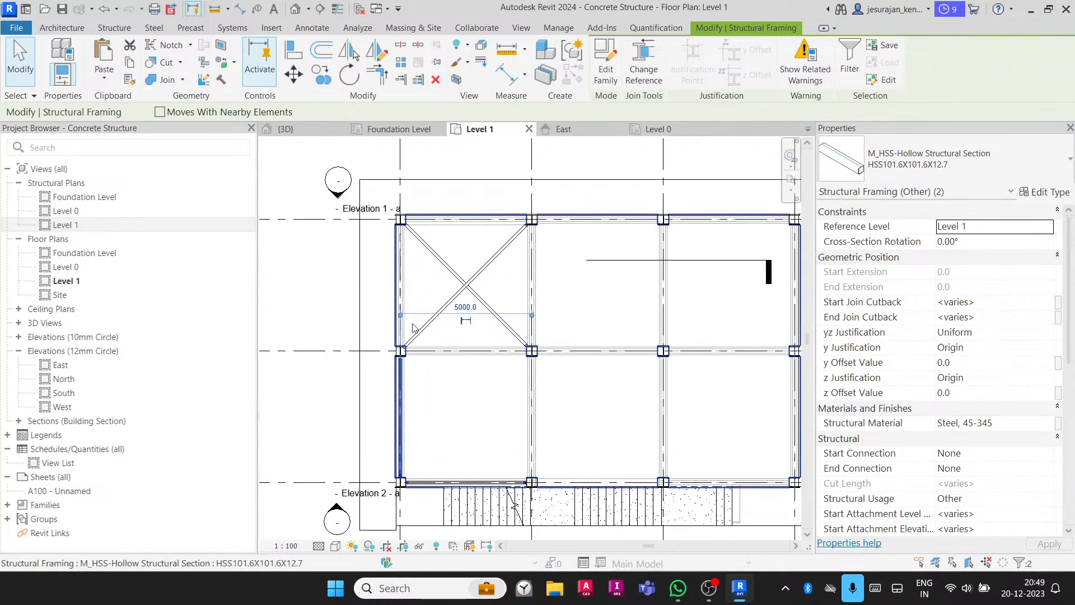
pyautogui.scroll(-2, 430, 375)
pyautogui.scroll(4, 443, 378)
pyautogui.scroll(-1, 410, 381)
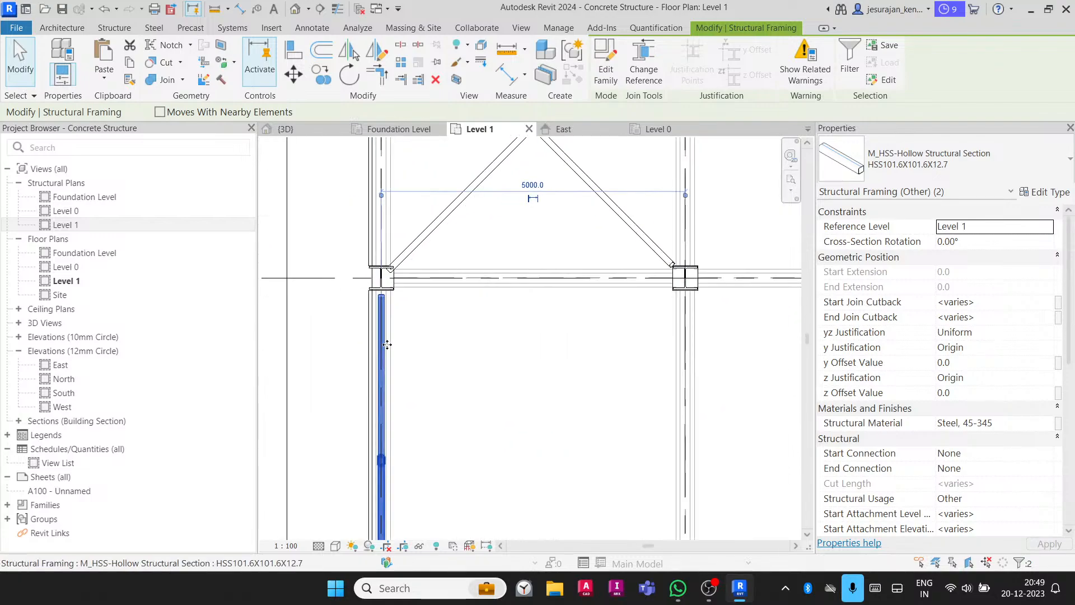
pyautogui.scroll(5, 446, 345)
pyautogui.press('Escape')
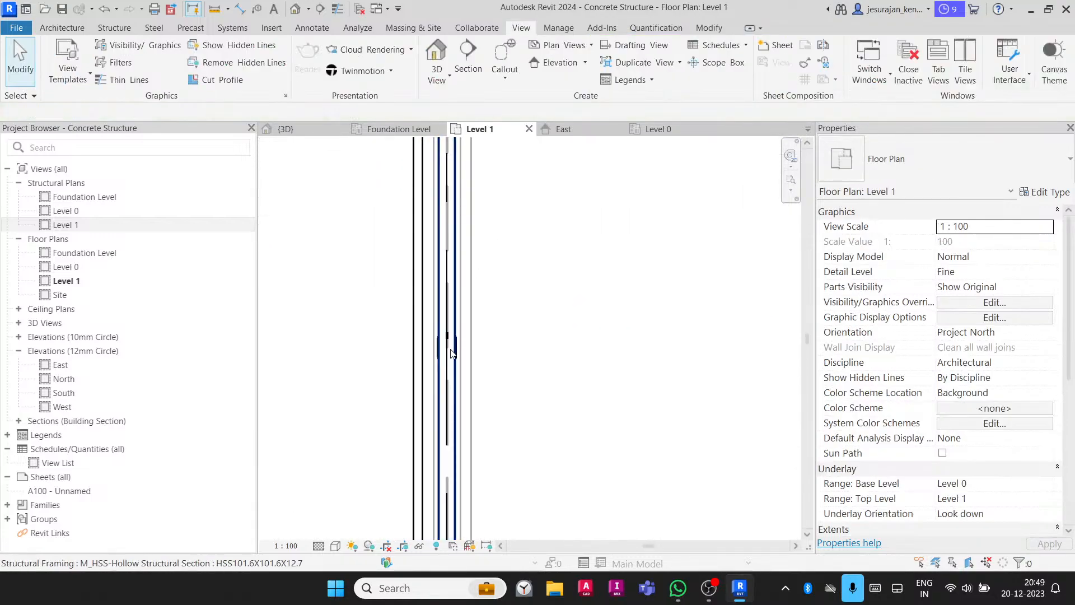
pyautogui.scroll(-2, 451, 359)
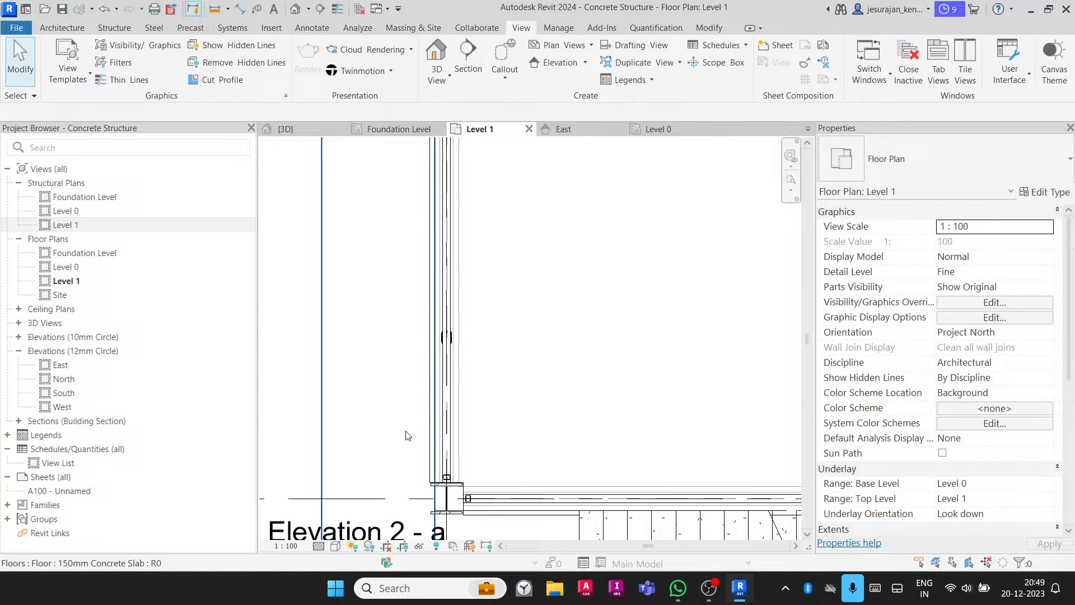
# - Set the Level 1 floor plan's detail level to Coarse and leave the upper floor slab unselected
pyautogui.click(318, 546)
pyautogui.click(341, 502)
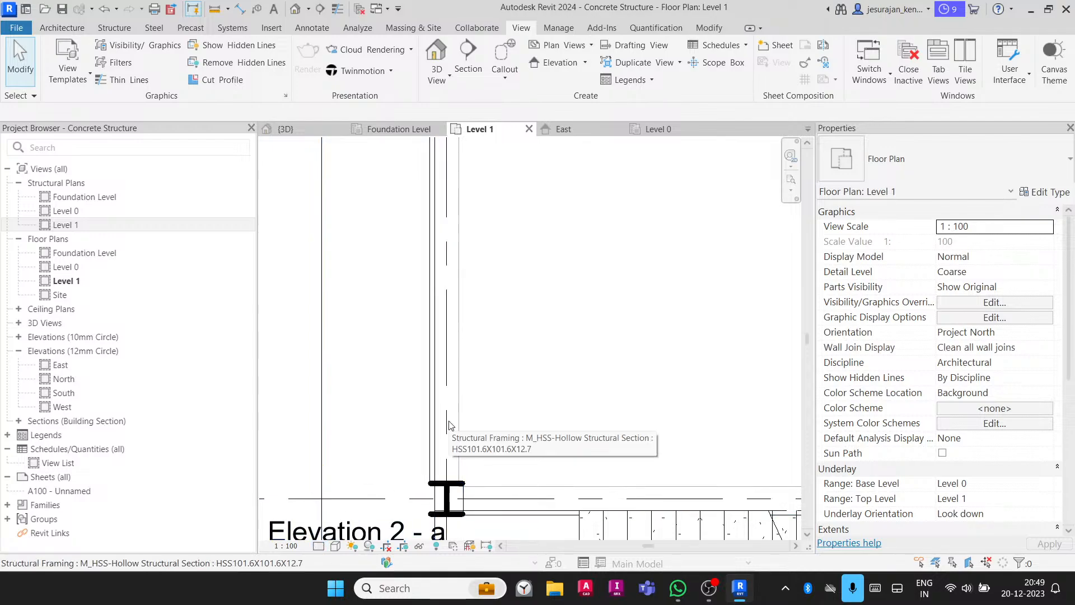
pyautogui.scroll(-3, 451, 428)
pyautogui.click(501, 404)
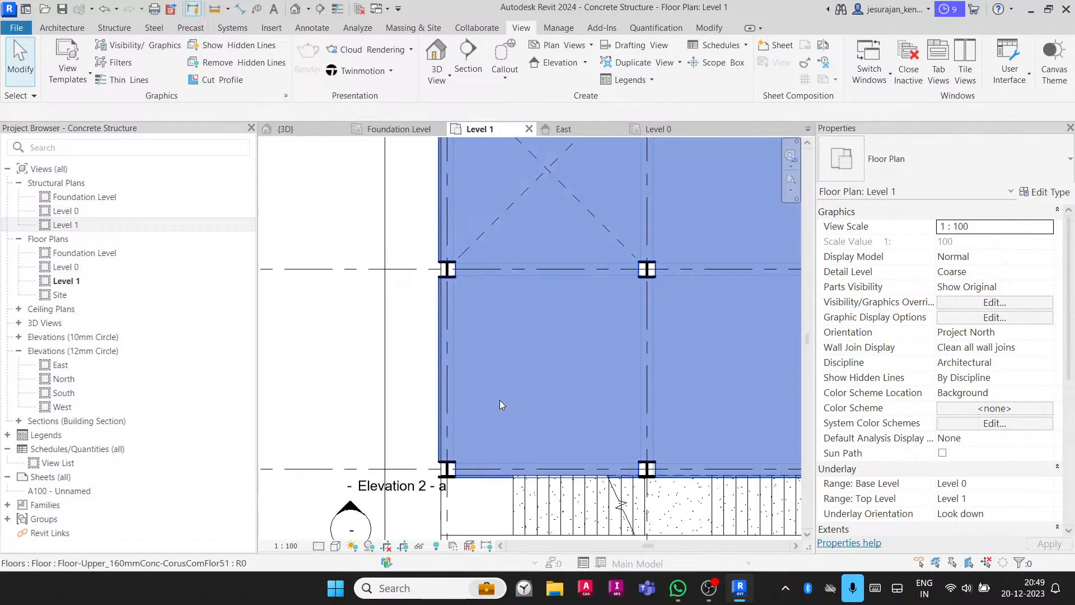
pyautogui.press('Escape')
# - Turn on the Location Lines subcategory of Structural Framing in the Level 1 floor plan's visibility/graphic overrides
pyautogui.press('v')
pyautogui.press('g')
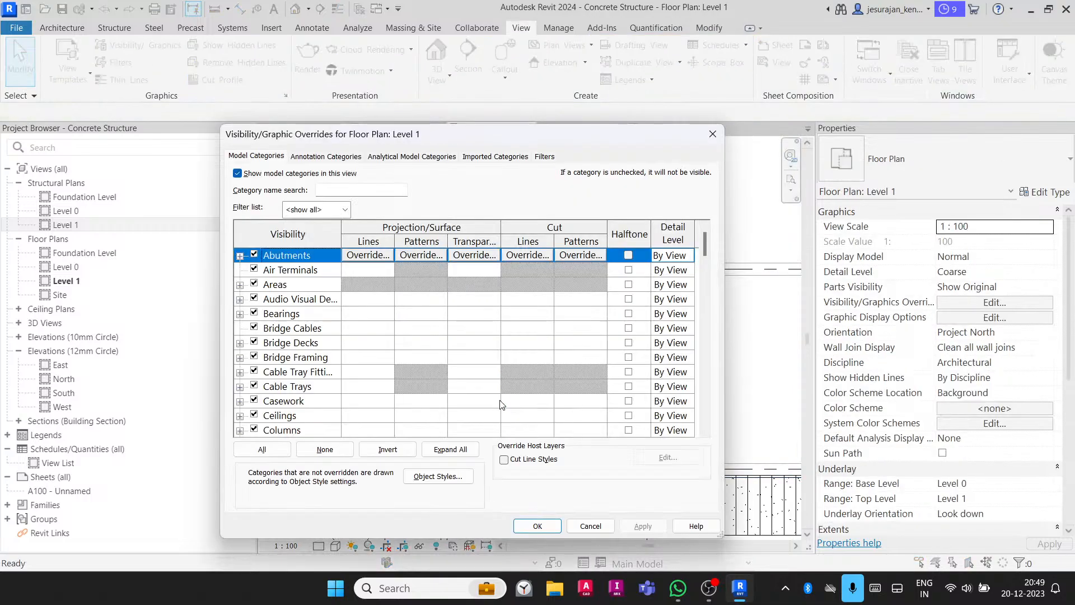
pyautogui.click(288, 325)
pyautogui.press('s')
pyautogui.press('t')
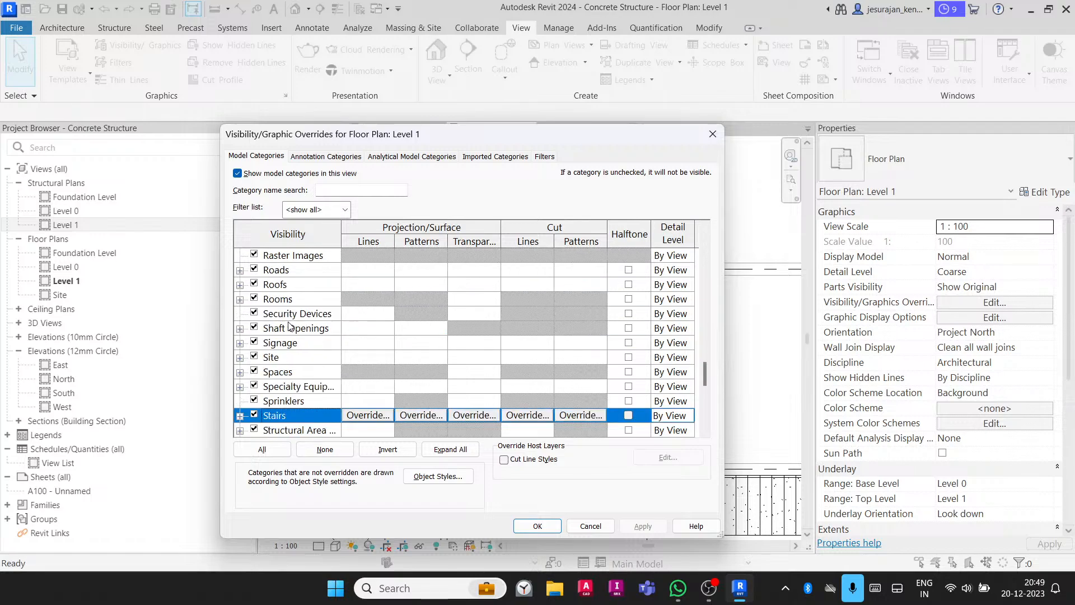
pyautogui.scroll(-2, 287, 322)
pyautogui.scroll(-1, 288, 323)
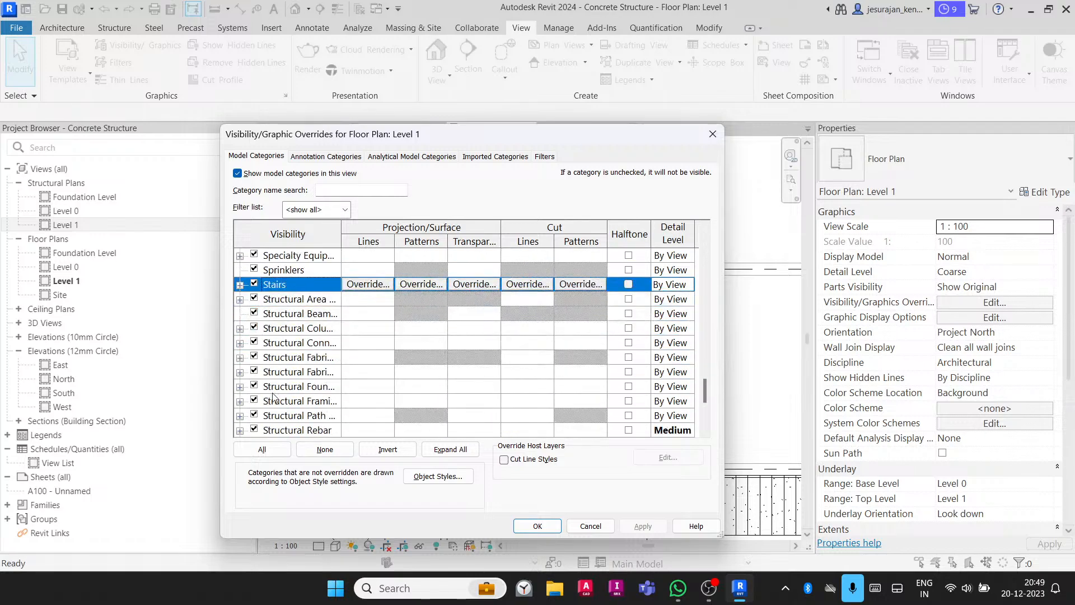
pyautogui.click(241, 401)
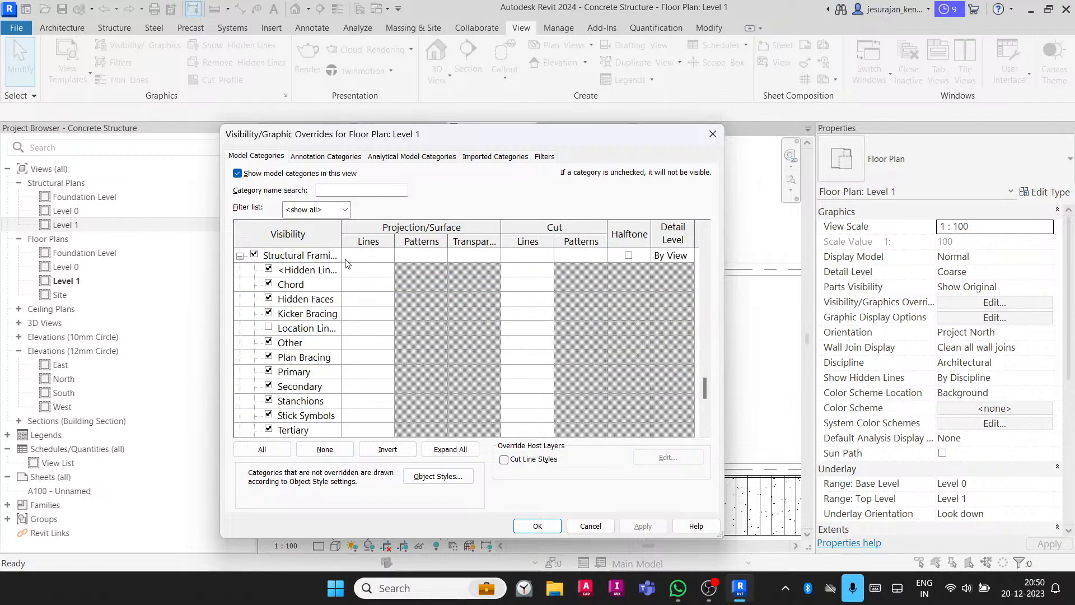
pyautogui.moveTo(341, 233); pyautogui.dragTo(465, 233)
pyautogui.scroll(-2, 404, 315)
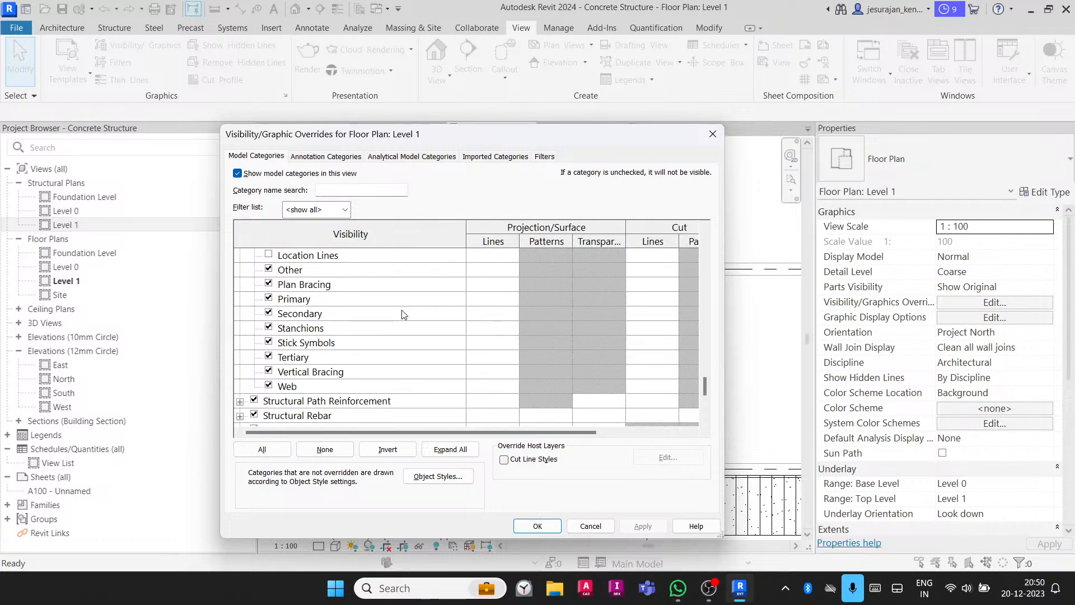
pyautogui.scroll(1, 404, 315)
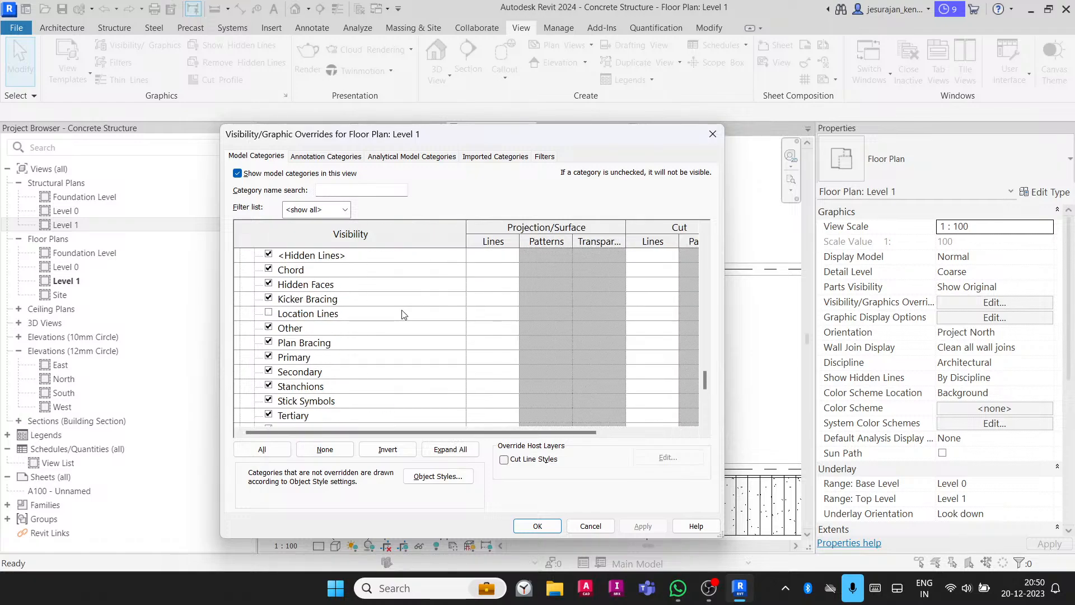
pyautogui.click(269, 313)
pyautogui.click(537, 526)
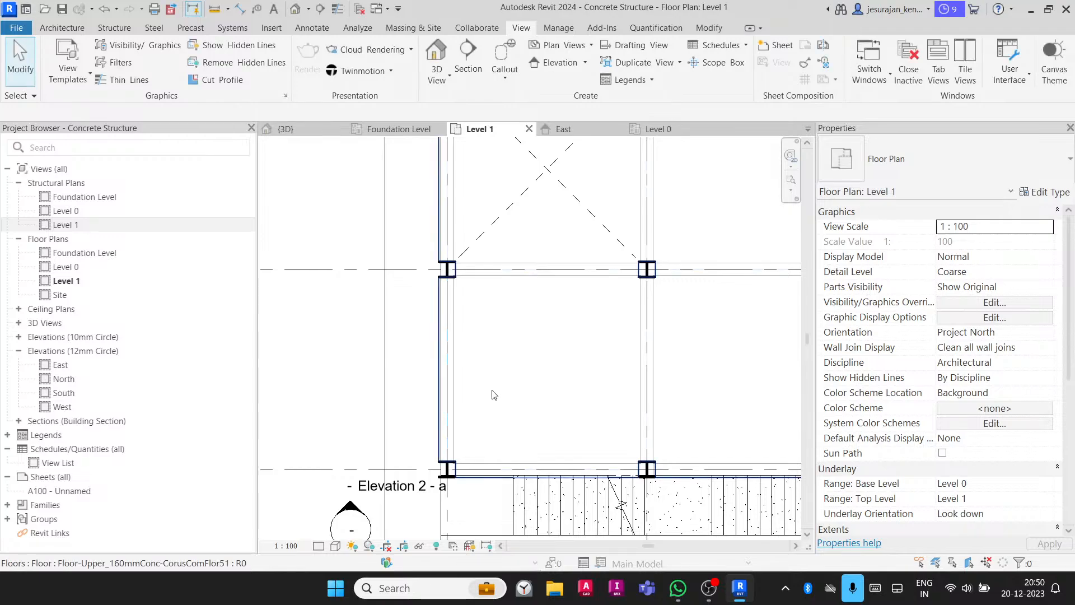
# - Inspect the HSS101.6X101.6X12.7 brace along the left grid line and its structural properties, including the notching distance, then clear the selection
pyautogui.click(446, 323)
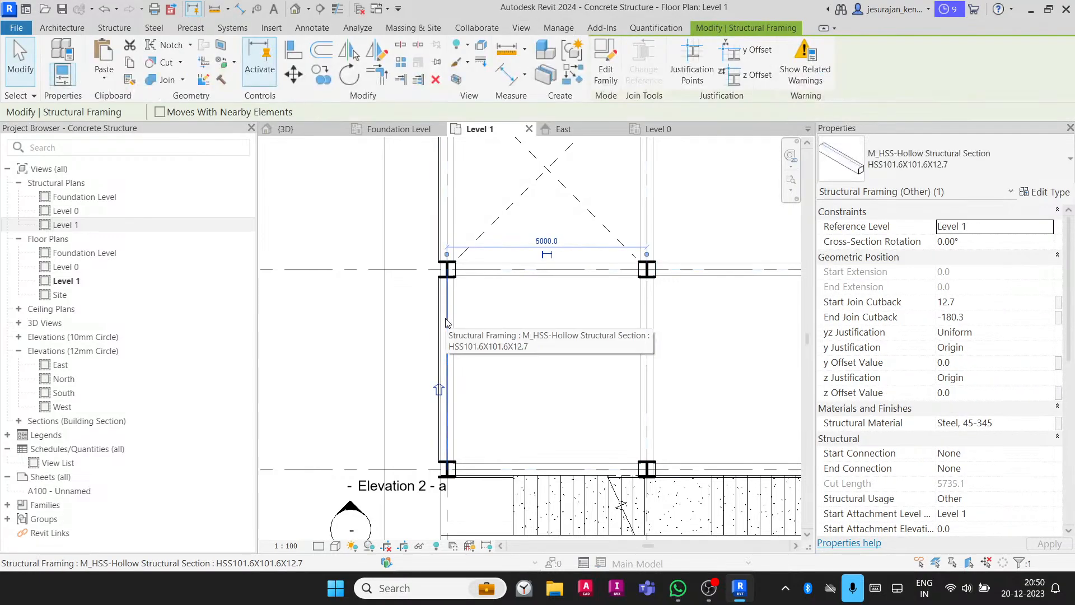
pyautogui.scroll(3, 447, 323)
pyautogui.press('Escape')
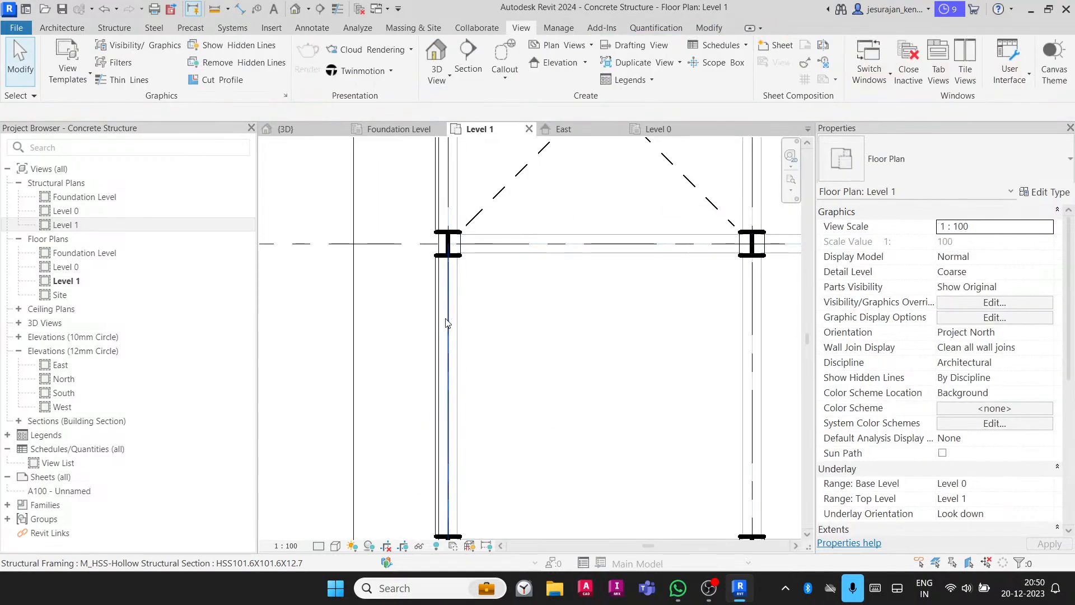
pyautogui.click(446, 327)
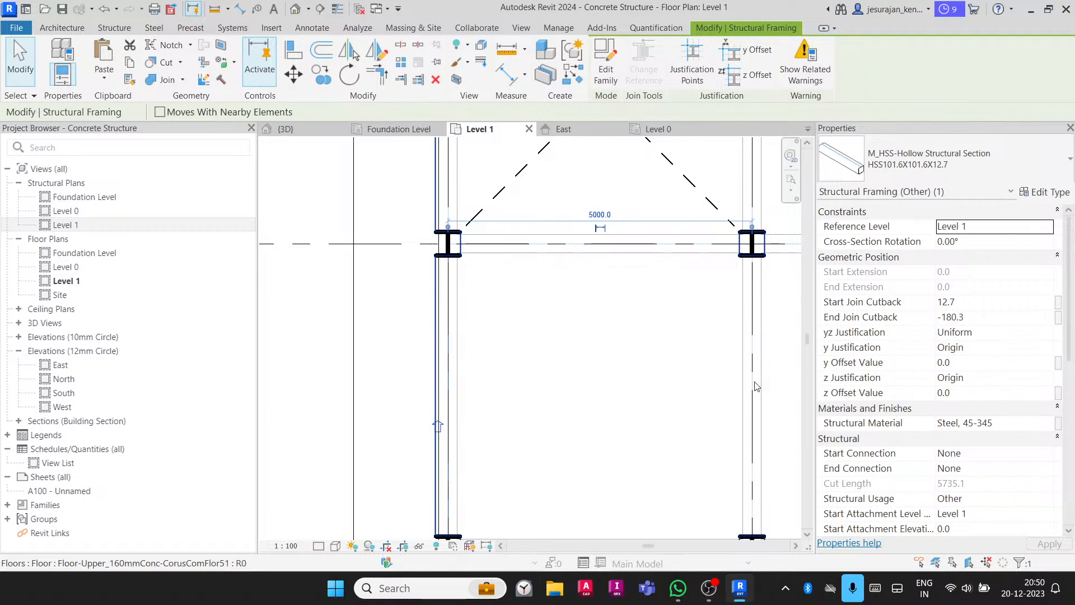
pyautogui.scroll(-5, 890, 407)
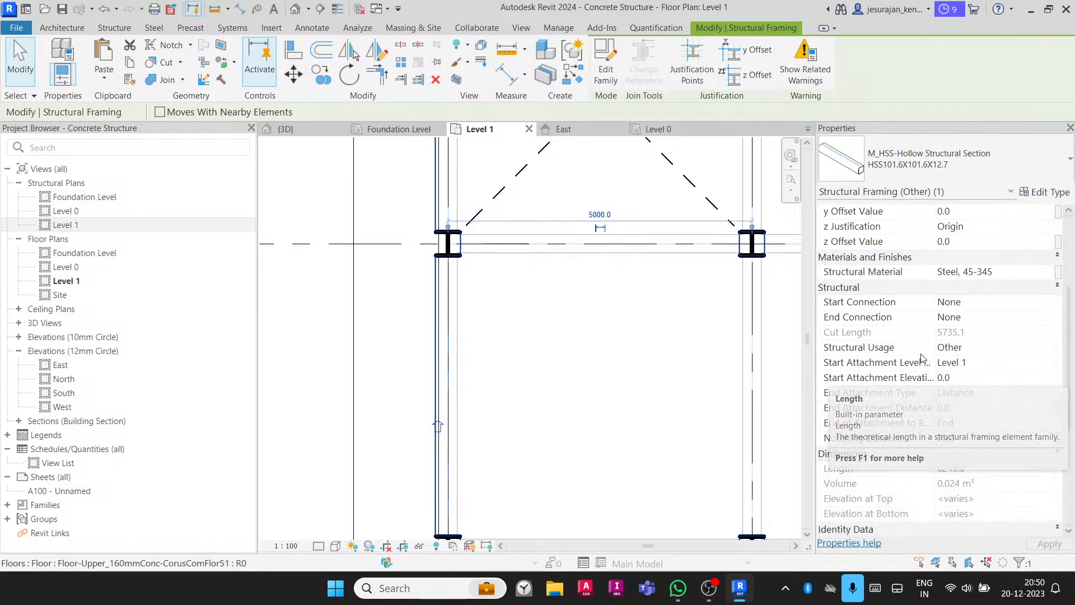
pyautogui.click(971, 438)
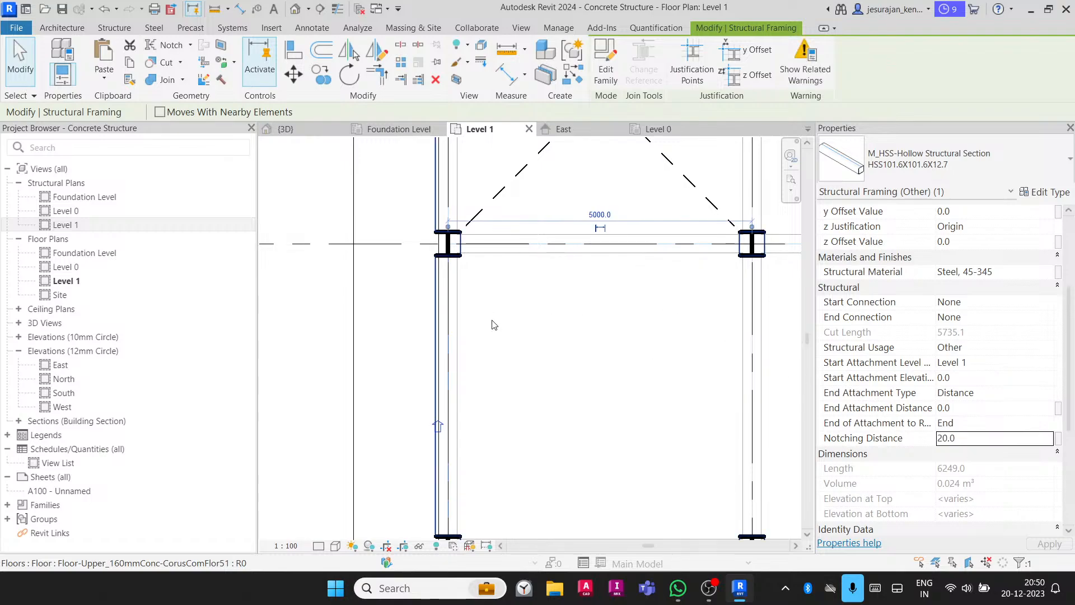
pyautogui.scroll(-3, 490, 310)
pyautogui.press('Escape')
# - Switch to the 3D view and examine the whole braced structure from its left side
pyautogui.click(520, 28)
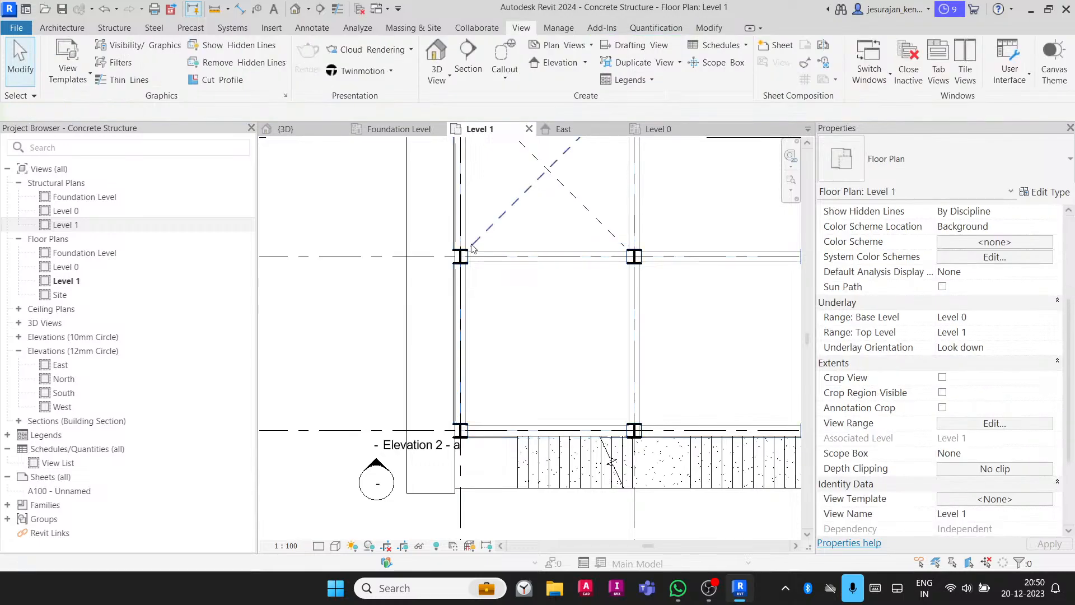
pyautogui.click(434, 43)
pyautogui.scroll(-3, 469, 287)
pyautogui.keyDown('shift'); pyautogui.moveTo(421, 362); pyautogui.dragTo(514, 314, button='middle'); pyautogui.keyUp('shift')
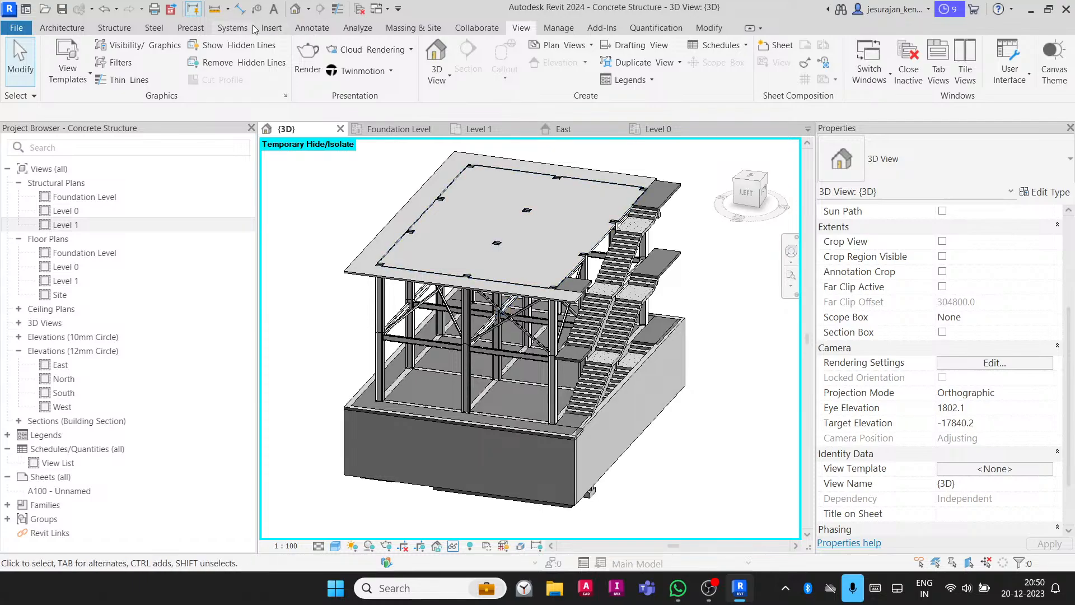
pyautogui.click(62, 28)
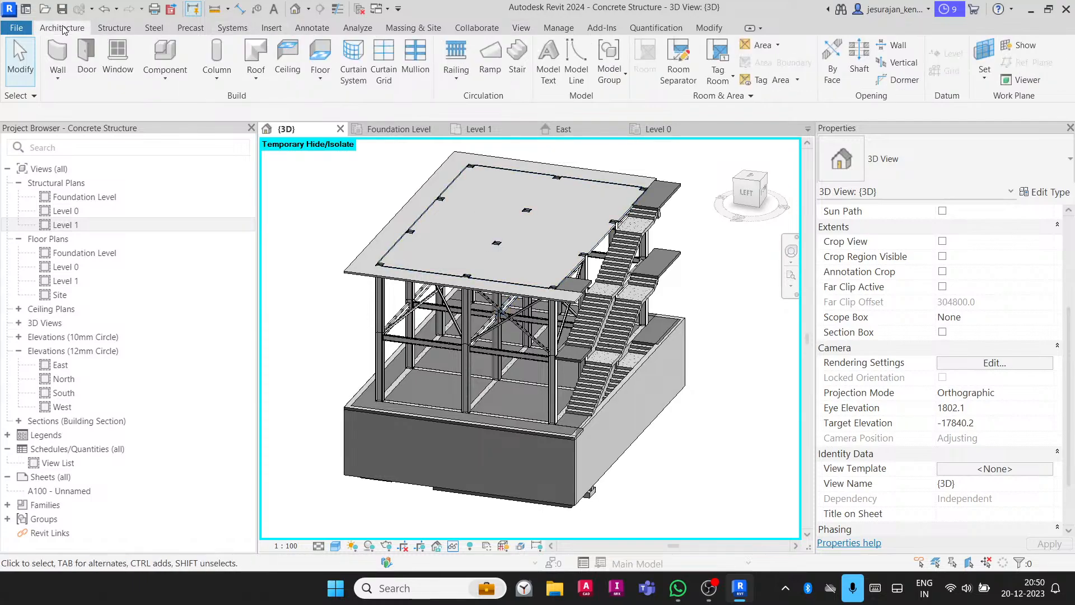
pyautogui.click(95, 28)
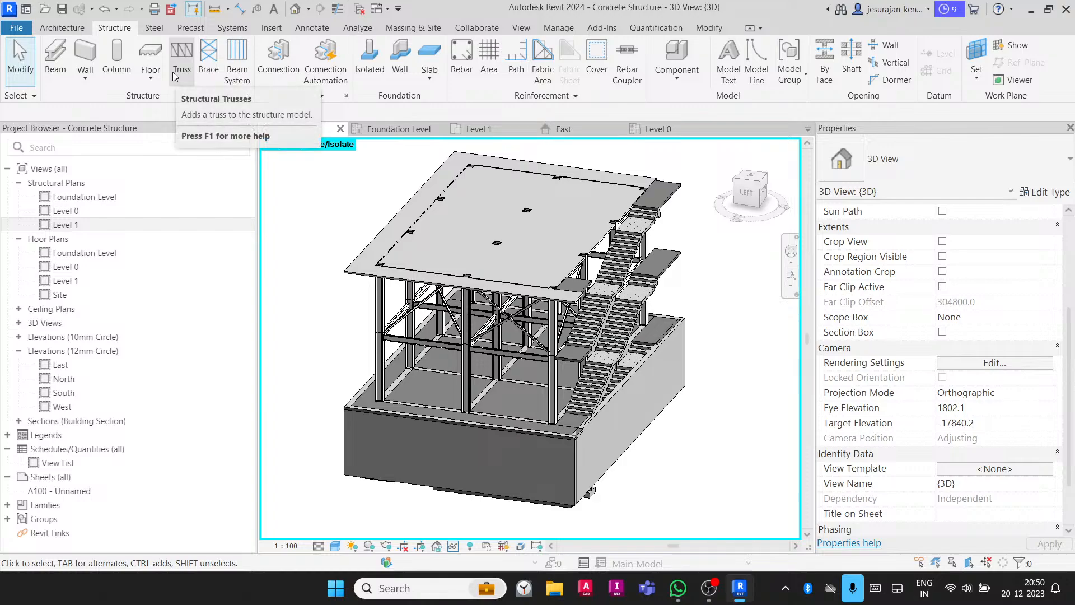
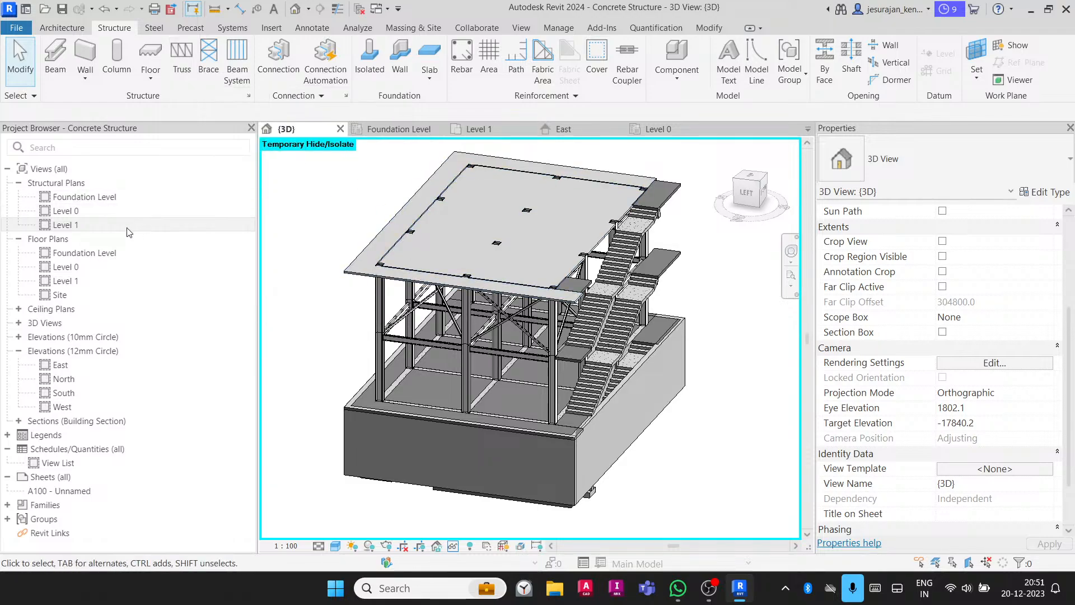
# - Open the Level 1 structural plan, start the Truss tool and browse to the US library's Structural Trusses folder to load a family
pyautogui.doubleClick(65, 225)
pyautogui.scroll(-2, 476, 280)
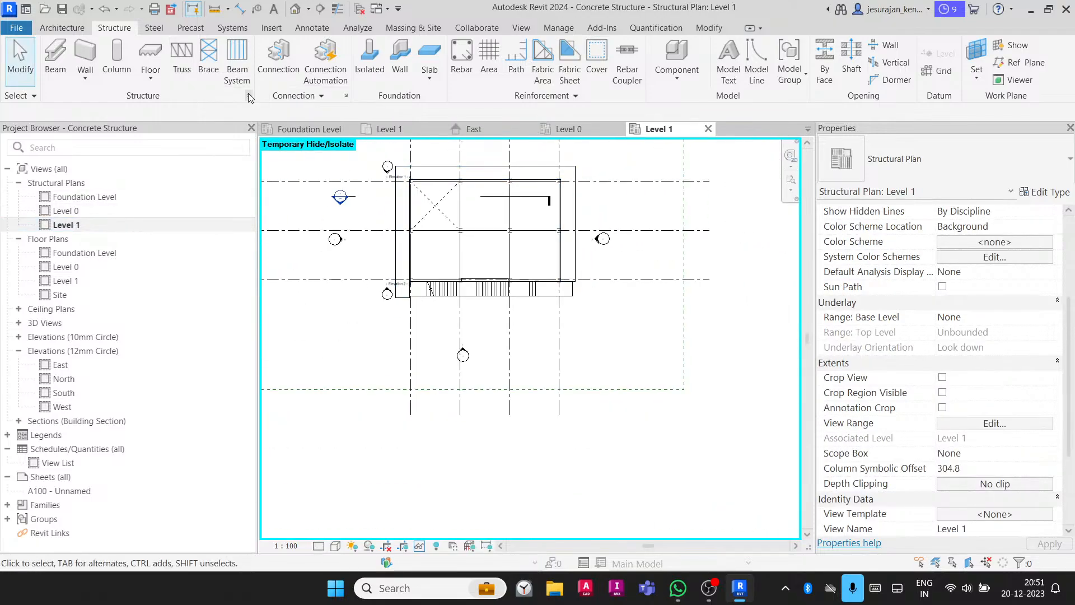
pyautogui.click(180, 75)
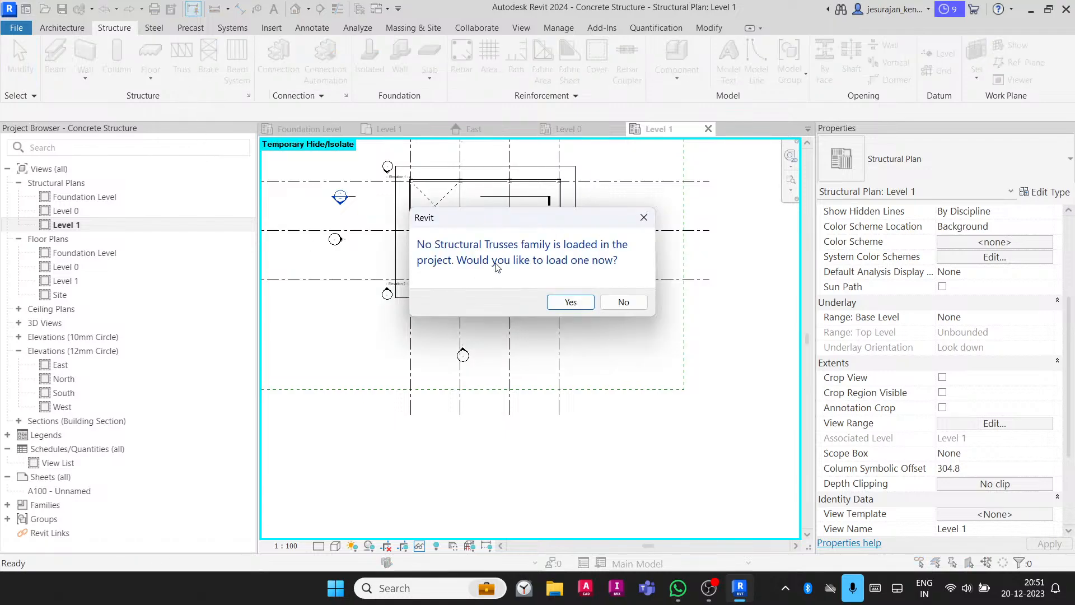
pyautogui.click(559, 302)
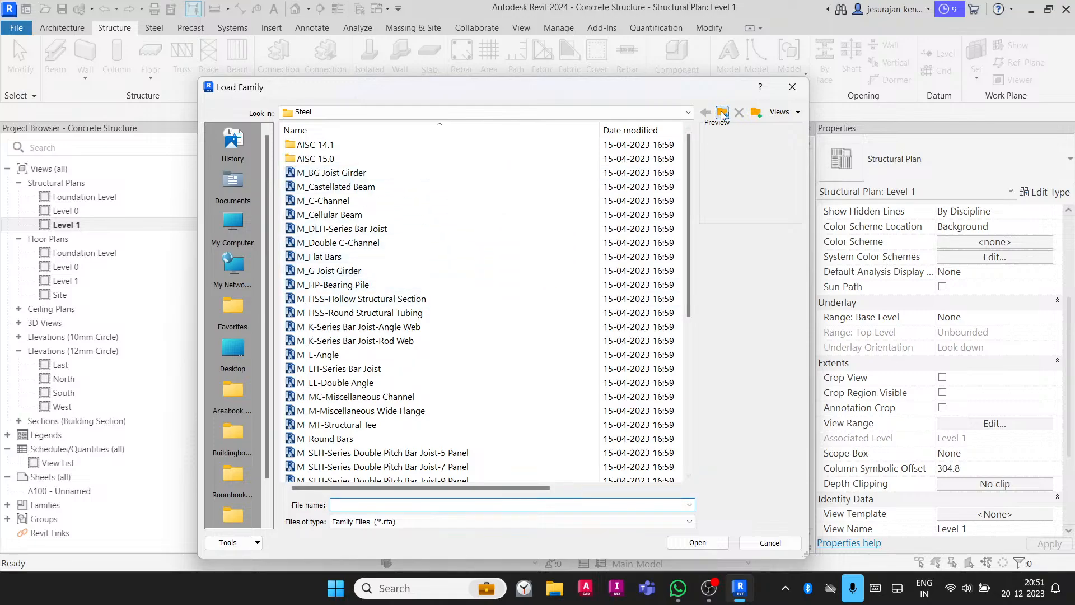
pyautogui.click(722, 114)
pyautogui.click(722, 113)
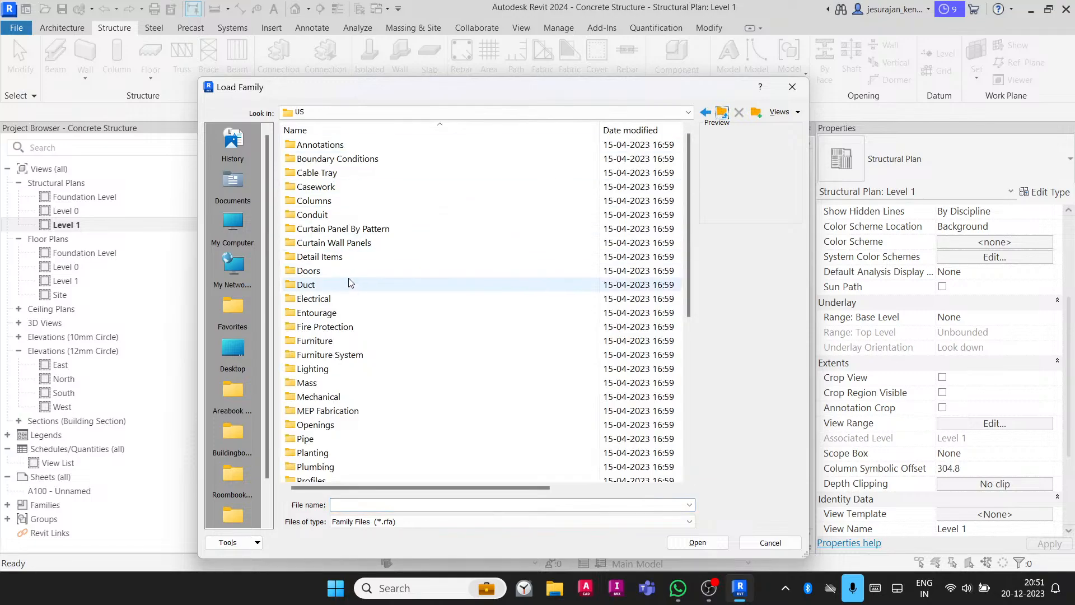
pyautogui.scroll(-7, 349, 281)
pyautogui.click(348, 275)
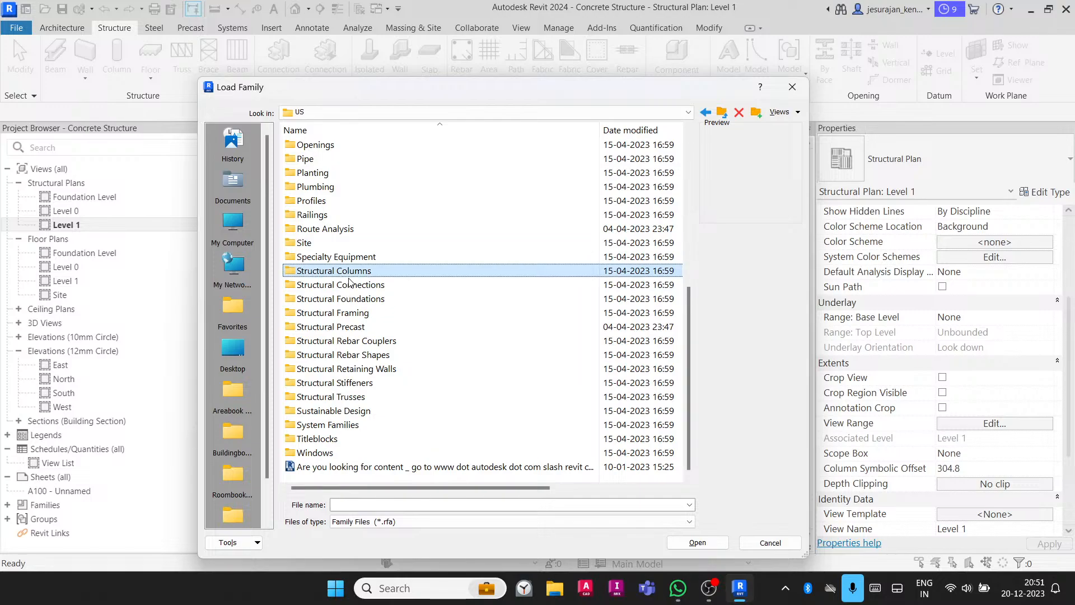
pyautogui.click(406, 397)
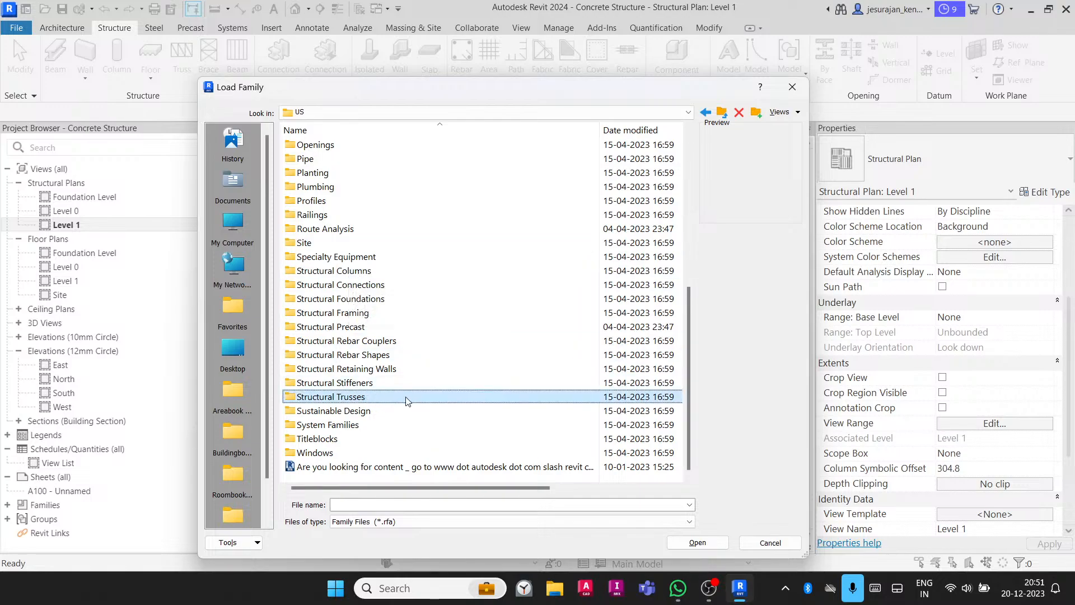
pyautogui.doubleClick(406, 397)
# - Preview the available truss families from M_Fink Truss through M_Warren With Cambered Top Chord Truss-14 Panel and back
pyautogui.click(342, 145)
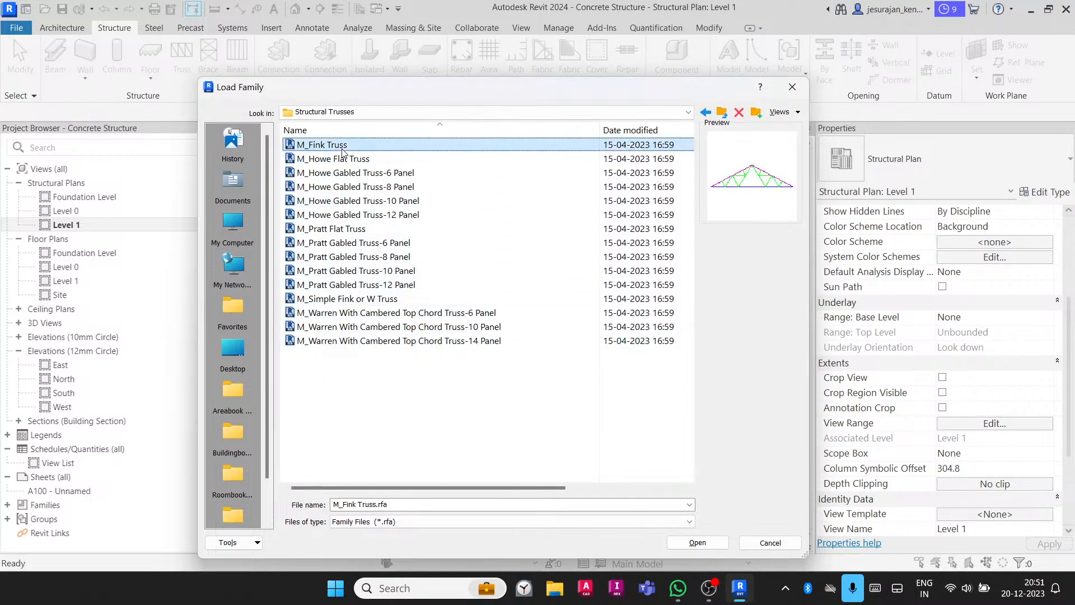
pyautogui.press('Down')
pyautogui.press('Down')
pyautogui.press('Down')
pyautogui.press('Down')
pyautogui.press('Down')
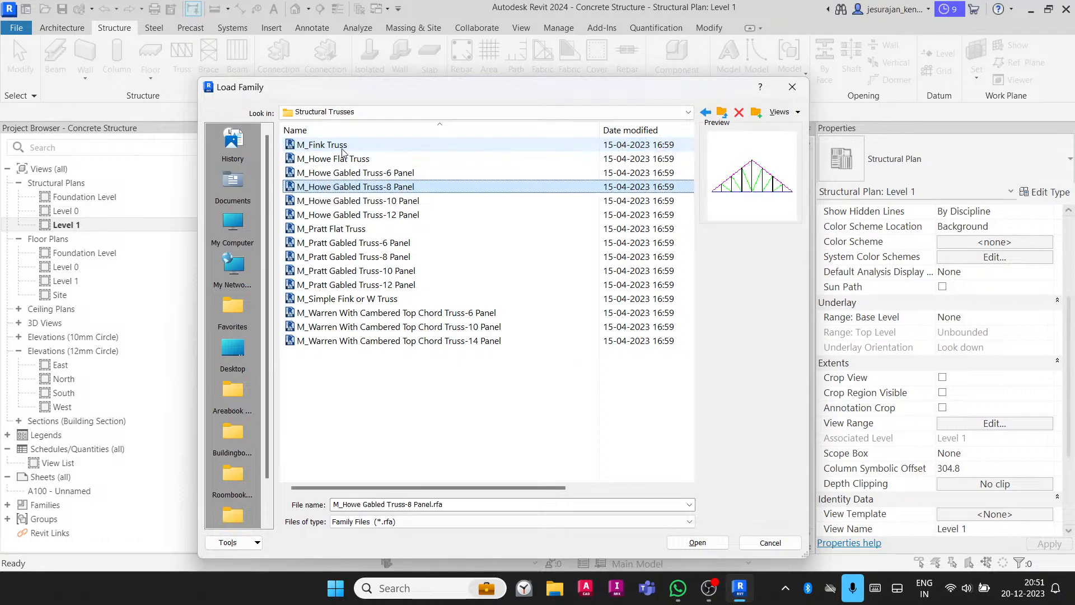
pyautogui.press('Down')
pyautogui.press('Down')
pyautogui.press('Down')
pyautogui.press('Down')
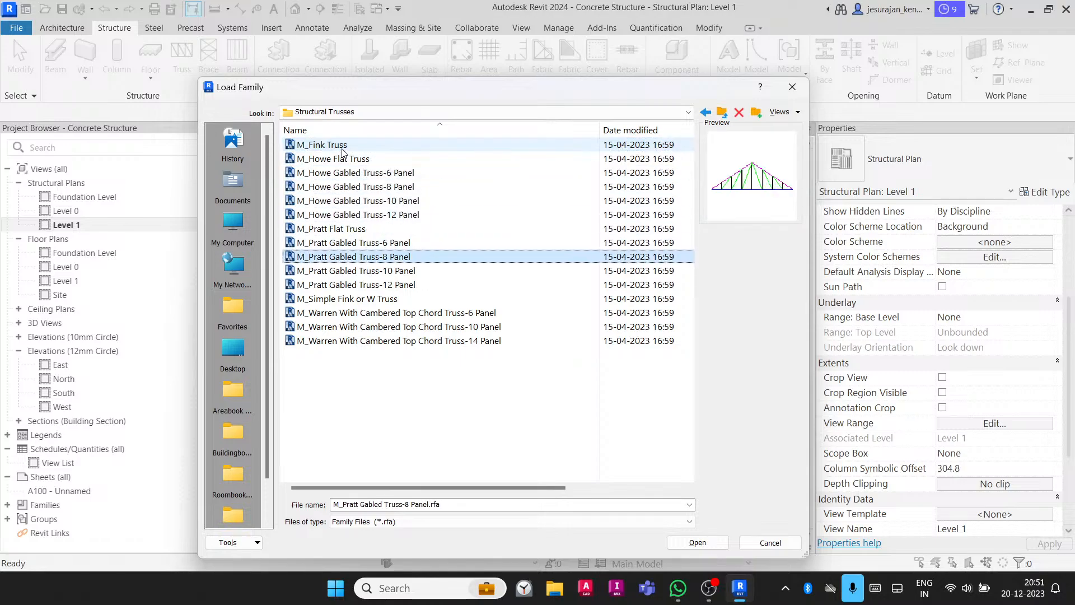
pyautogui.press('Down')
pyautogui.press('Down')
pyautogui.press('Down')
pyautogui.press('Down')
pyautogui.press('Down')
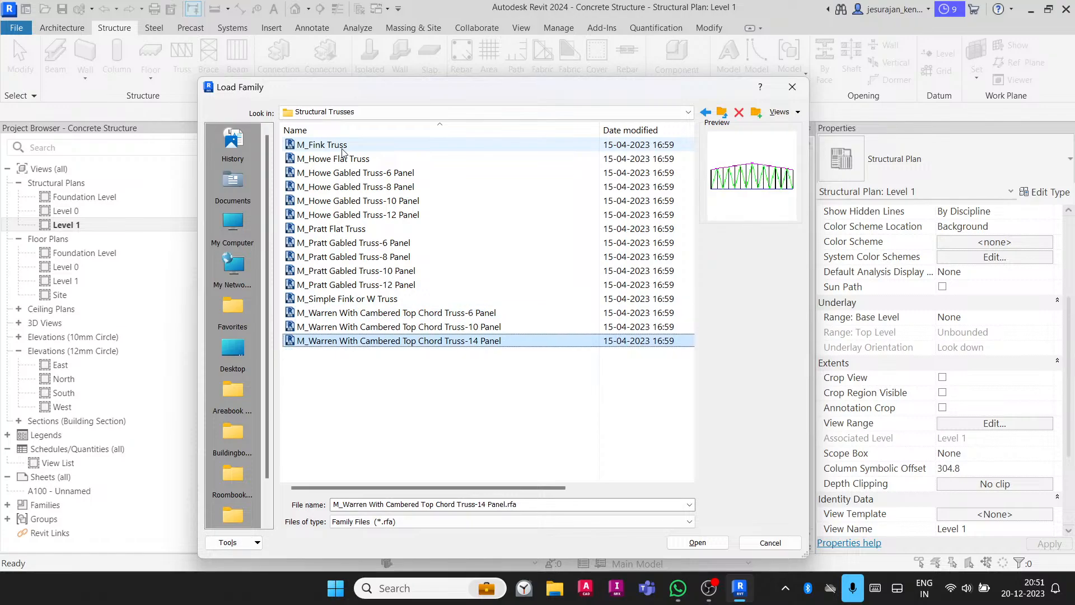
pyautogui.press('Up')
pyautogui.press('Up')
pyautogui.press('Up')
pyautogui.press('Up')
pyautogui.press('Up')
pyautogui.press('Up')
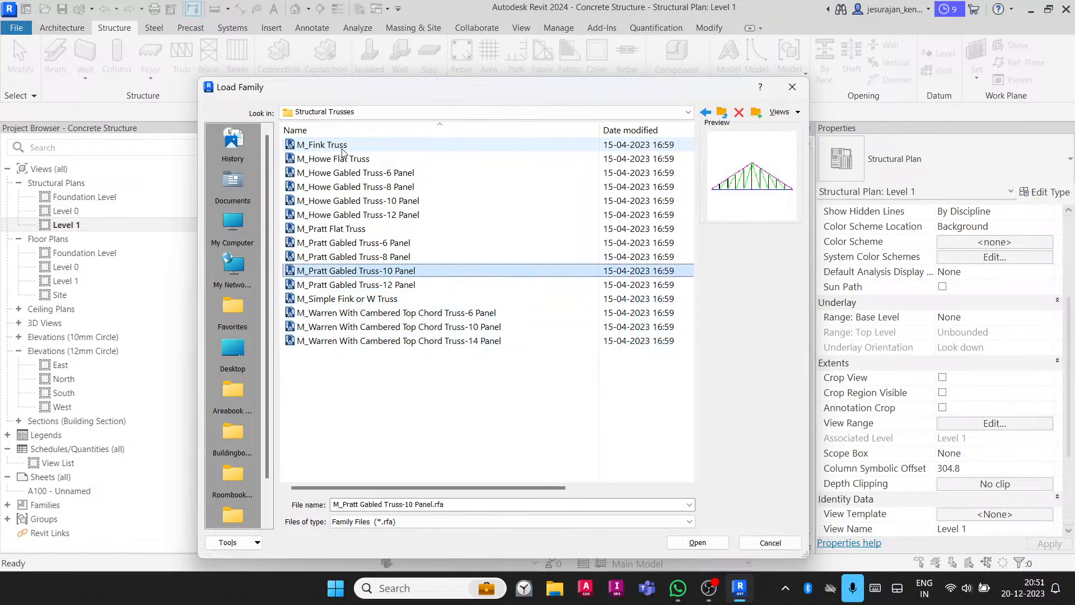
pyautogui.press('Up')
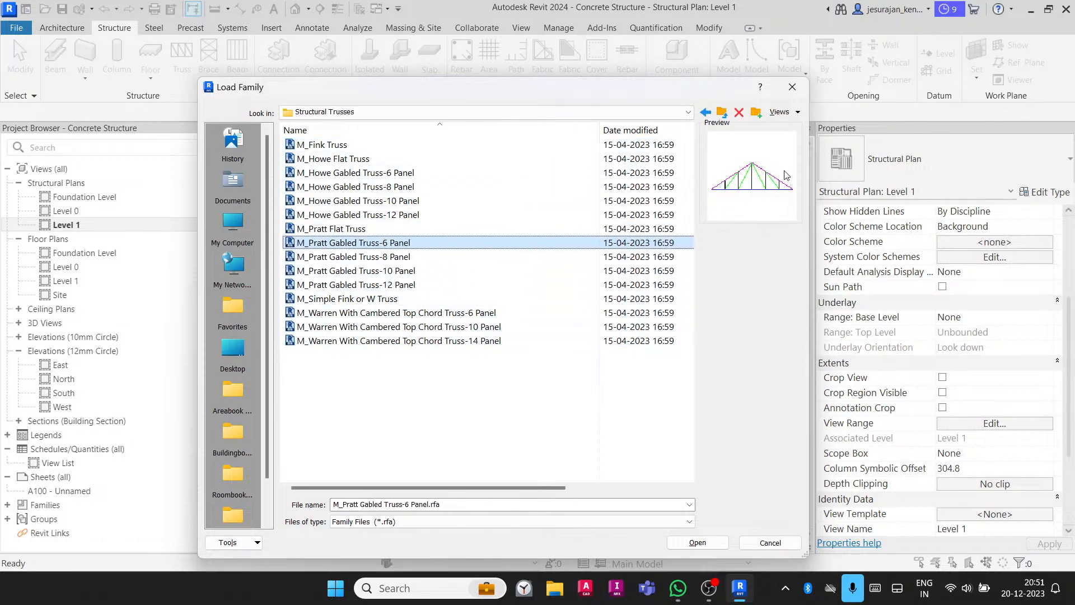
pyautogui.press('Up')
pyautogui.press('Up')
pyautogui.press('Up')
pyautogui.press('Up')
pyautogui.press('Up')
pyautogui.press('Up')
pyautogui.press('Up')
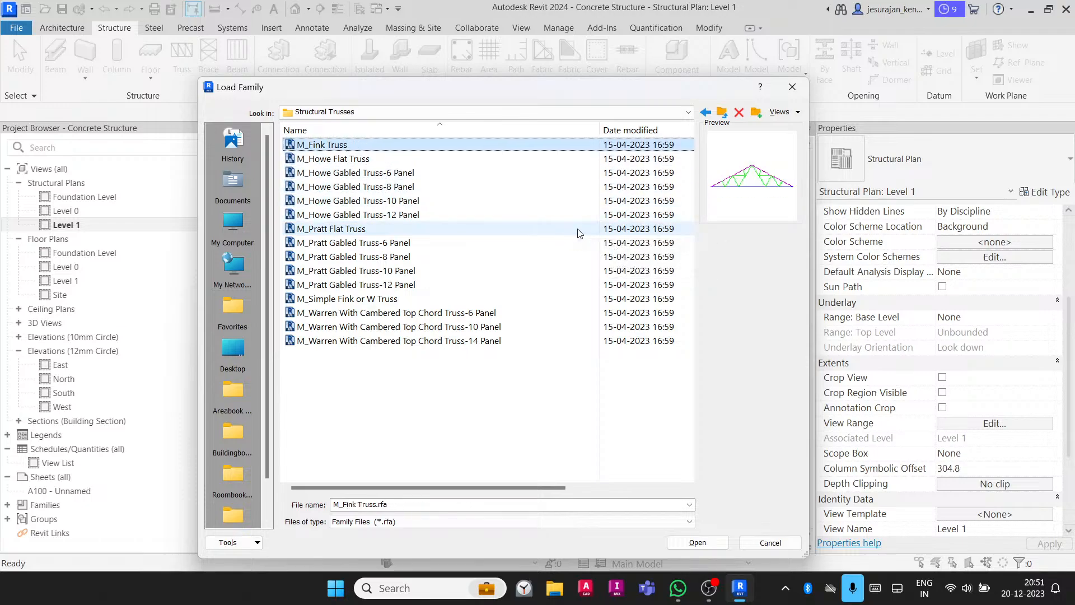
# - Load the M_Pratt Flat Truss family into the project for placement
pyautogui.press('Down')
pyautogui.press('Down')
pyautogui.press('Down')
pyautogui.press('Down')
pyautogui.press('Down')
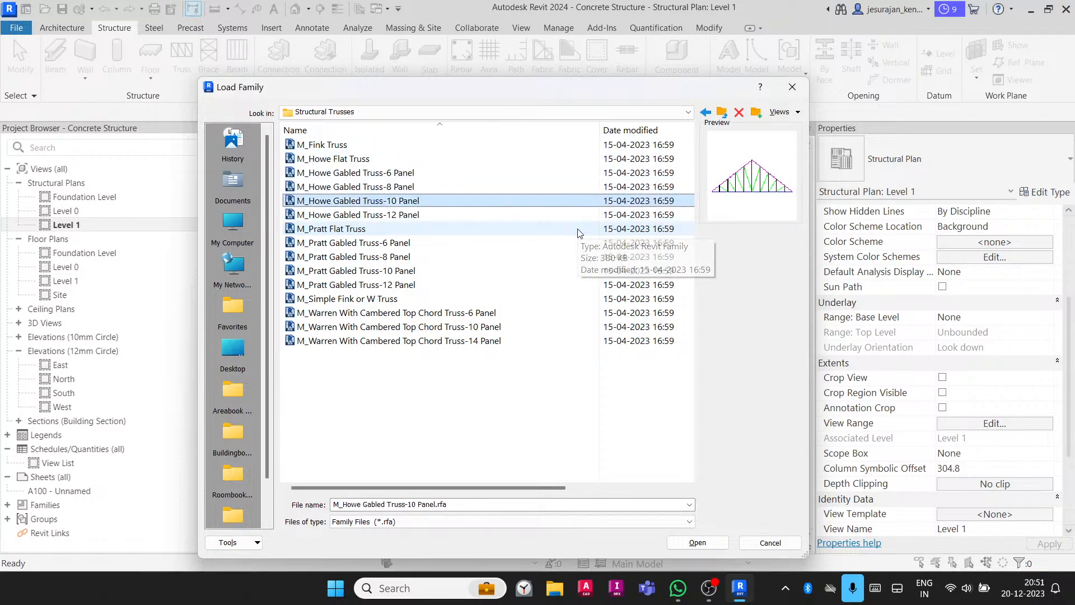
pyautogui.press('Down')
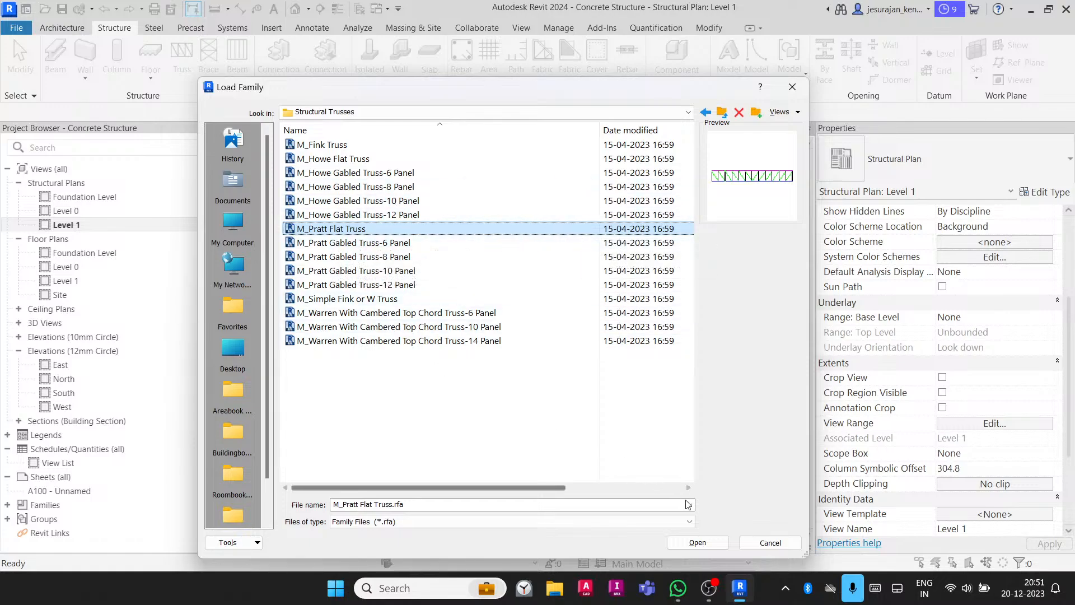
pyautogui.click(707, 544)
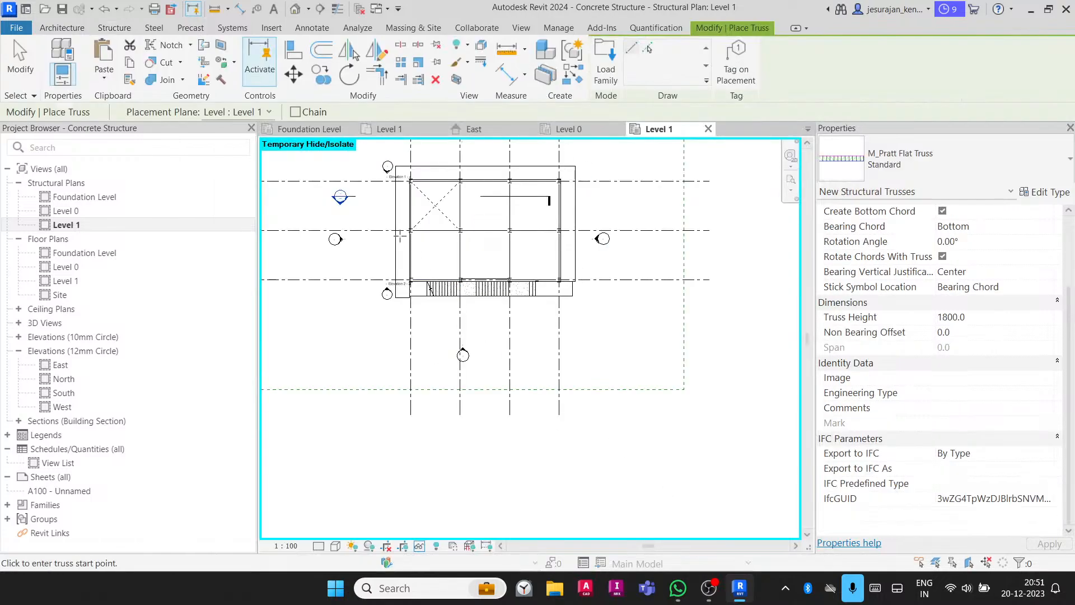
# - Place an M_Pratt Flat Truss about 5000 mm long horizontally below the building between the two leftmost vertical gridlines on Level 1
pyautogui.scroll(-2, 408, 247)
pyautogui.scroll(2, 421, 343)
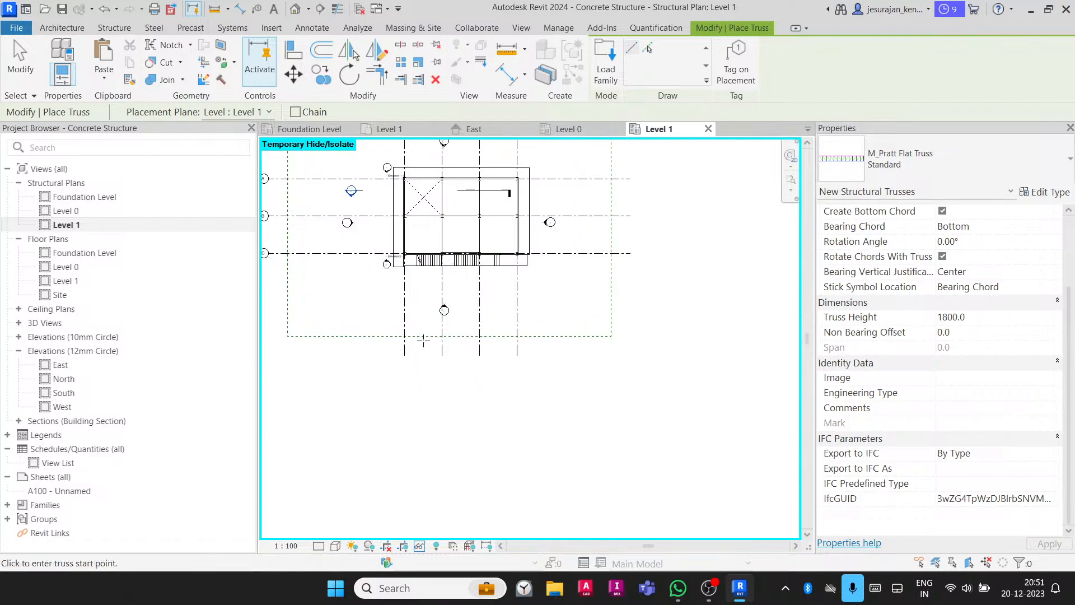
pyautogui.click(391, 345)
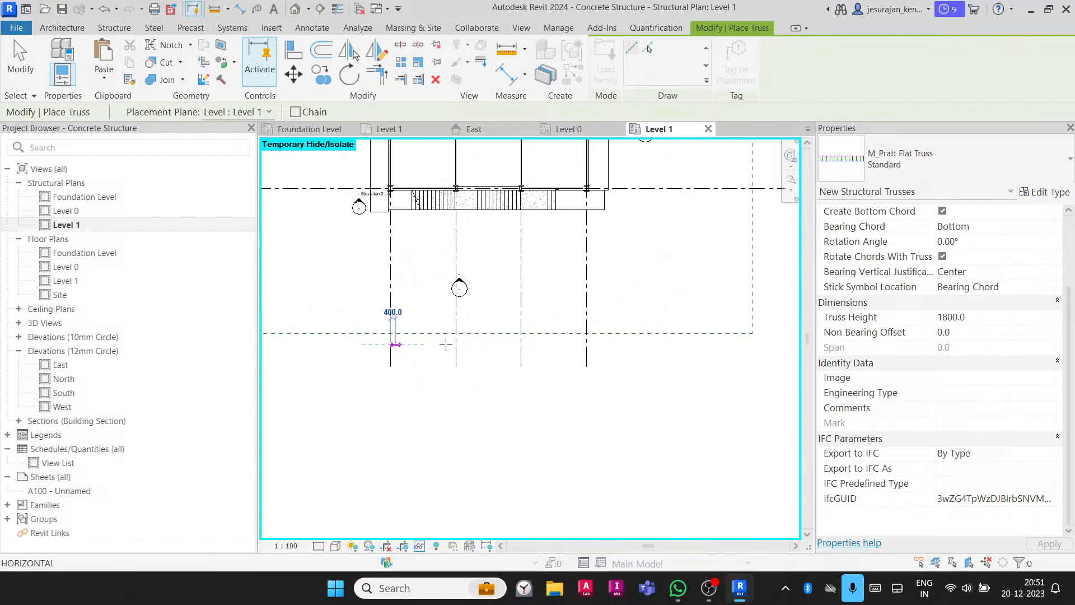
pyautogui.click(456, 344)
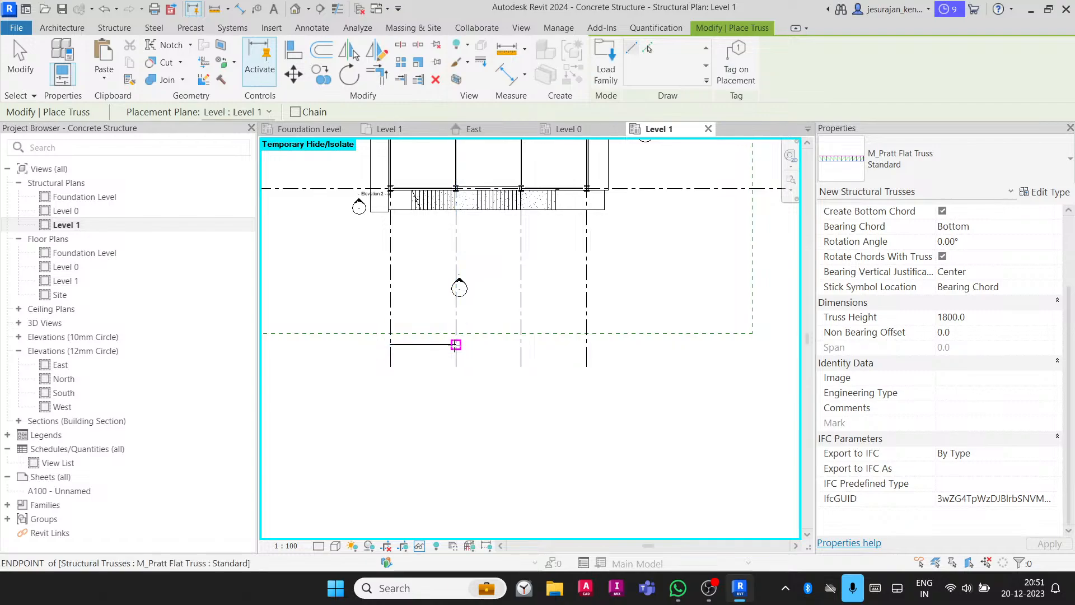
pyautogui.press('Escape')
pyautogui.press('Escape')
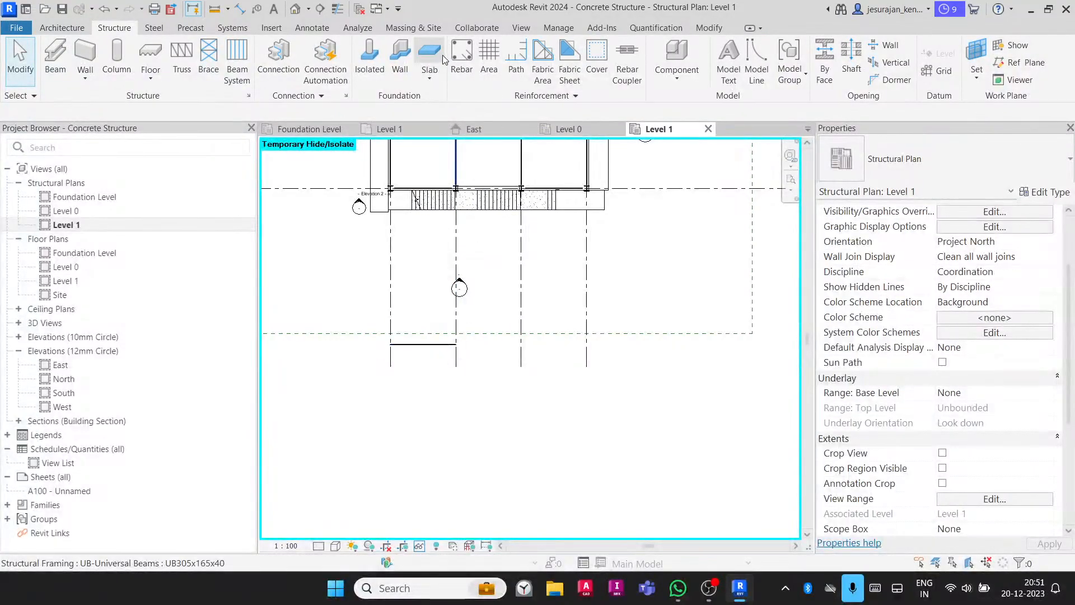
# - Open the default 3D view and examine the placed truss up close, selecting all of its members together and releasing them
pyautogui.click(521, 28)
pyautogui.press('Escape')
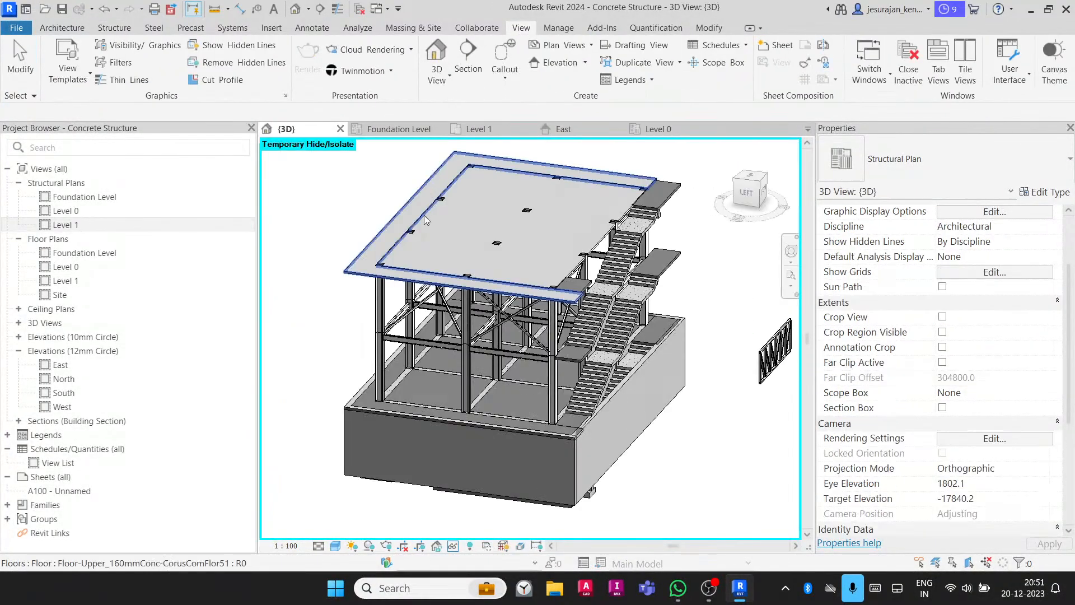
pyautogui.scroll(-3, 362, 302)
pyautogui.scroll(4, 611, 347)
pyautogui.scroll(3, 578, 330)
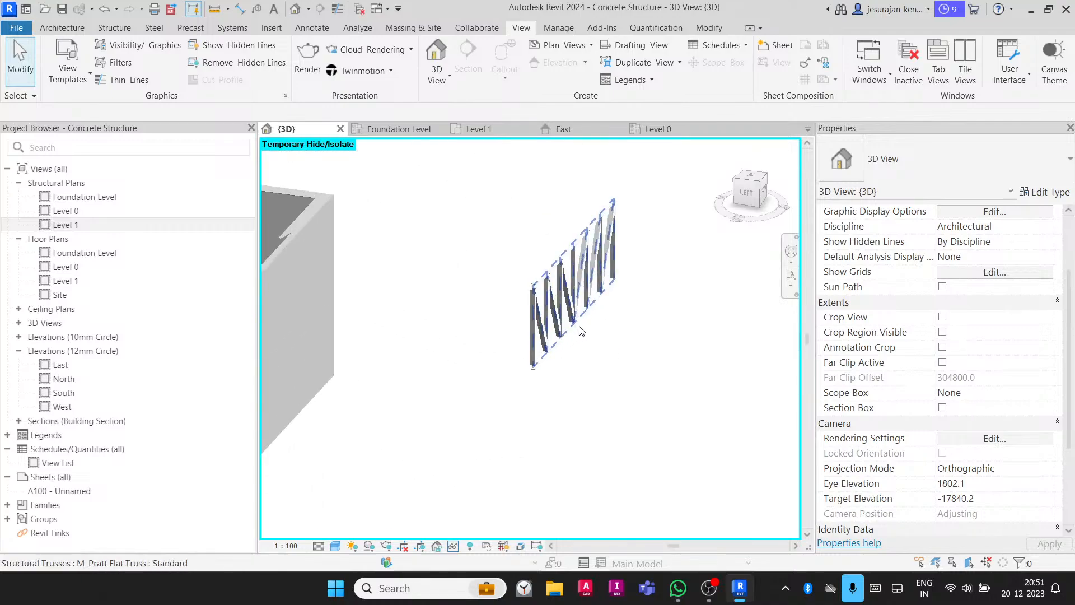
pyautogui.keyDown('shift'); pyautogui.moveTo(580, 328); pyautogui.dragTo(588, 347, button='middle'); pyautogui.keyUp('shift')
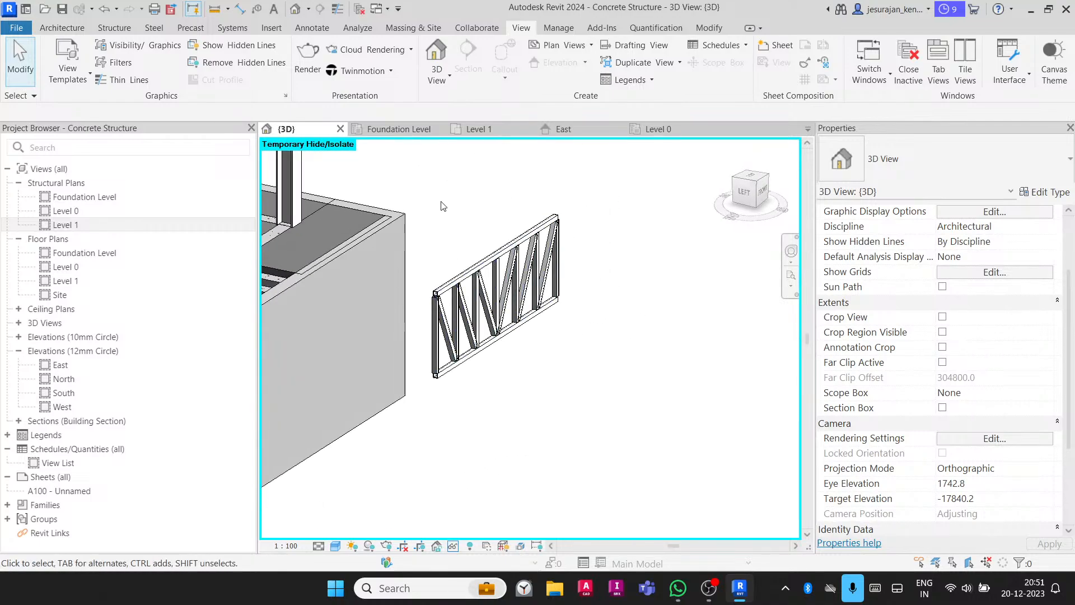
pyautogui.keyDown('shift'); pyautogui.moveTo(436, 234); pyautogui.dragTo(452, 225, button='middle'); pyautogui.keyUp('shift')
pyautogui.moveTo(473, 168); pyautogui.dragTo(644, 354)
pyautogui.keyDown('shift'); pyautogui.moveTo(644, 353); pyautogui.dragTo(549, 435, button='middle'); pyautogui.keyUp('shift')
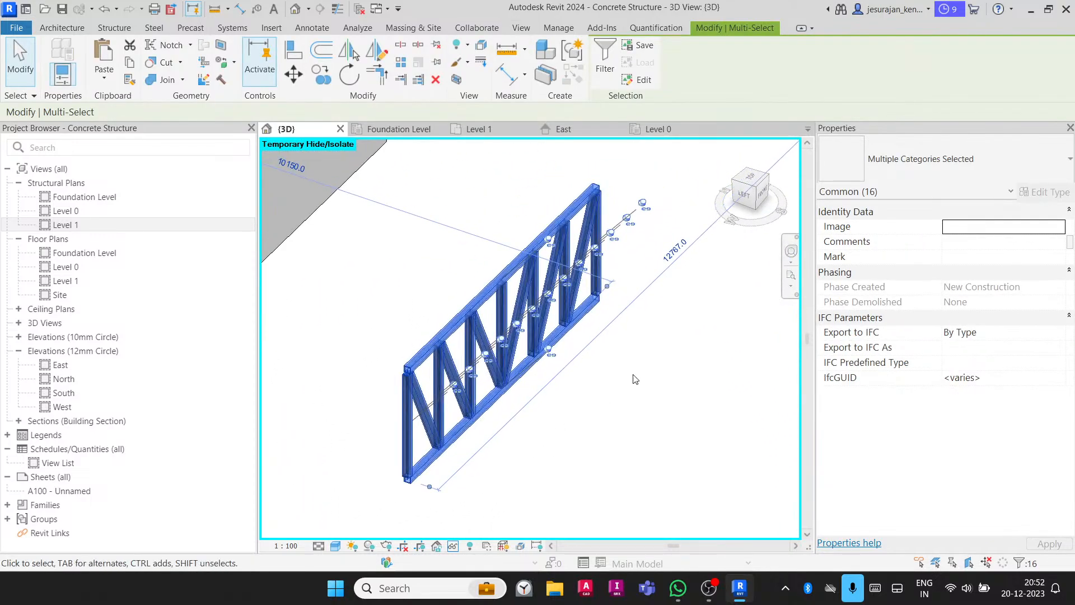
pyautogui.click(633, 375)
# - Try removing the truss family from the placed truss, selecting its web members and top chord as individual framing elements
pyautogui.click(597, 202)
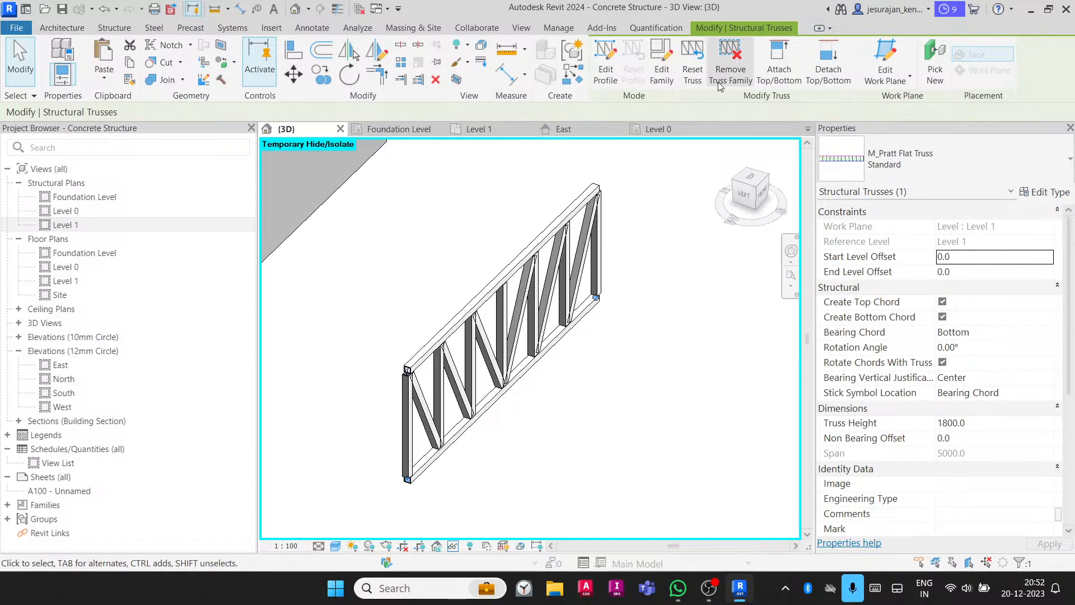
pyautogui.click(727, 70)
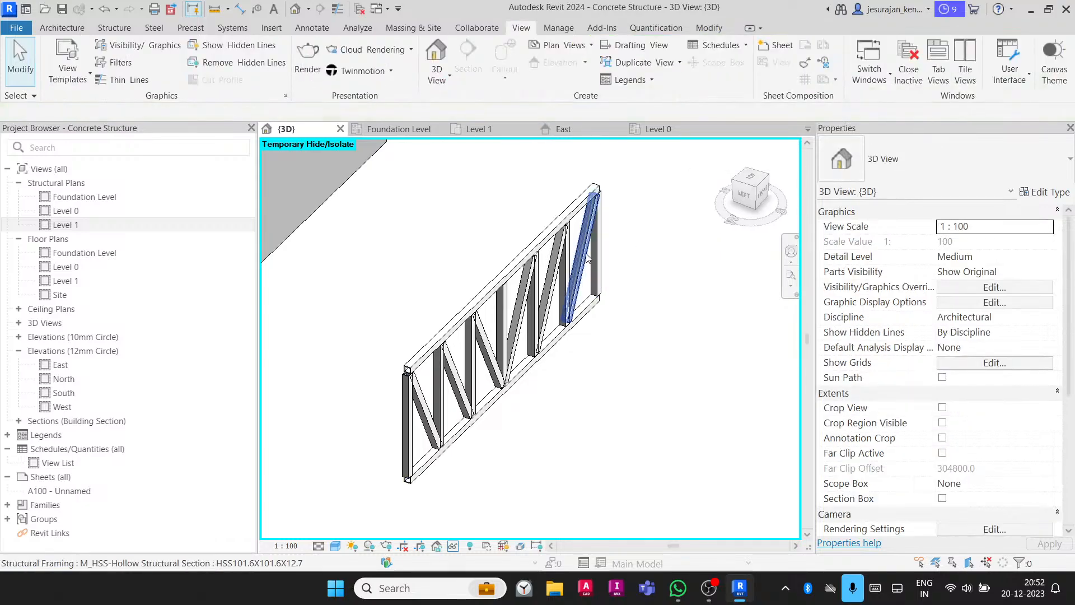
pyautogui.click(592, 302)
pyautogui.click(592, 279)
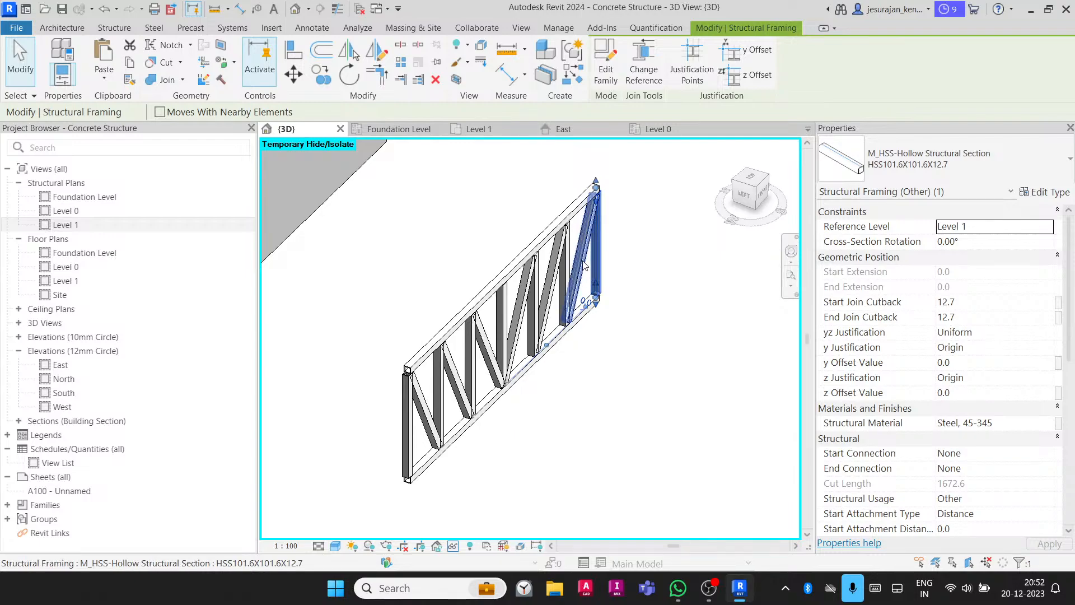
pyautogui.click(551, 273)
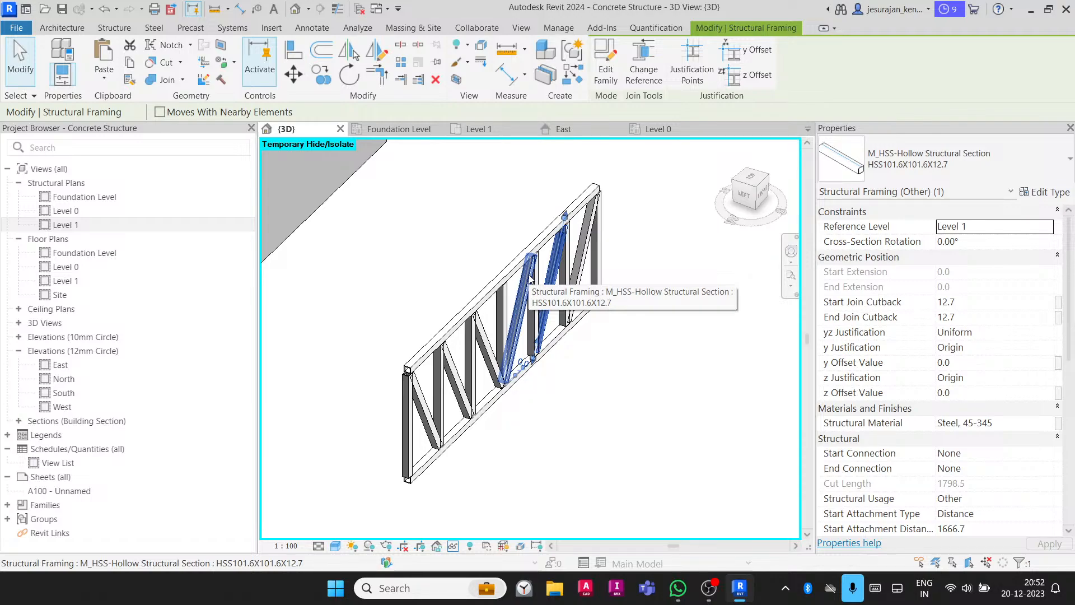
pyautogui.click(516, 266)
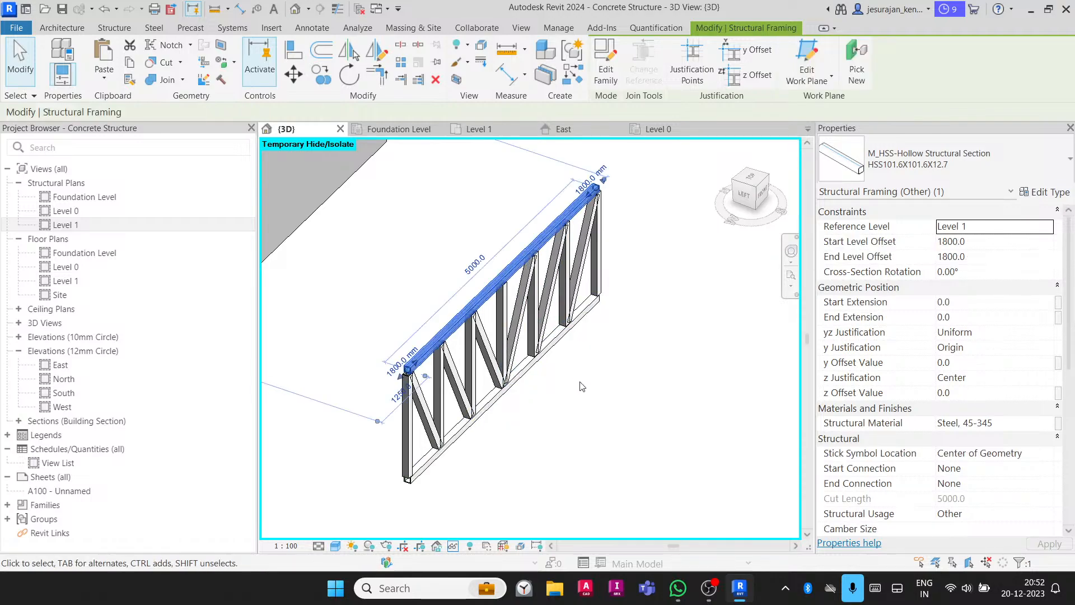
pyautogui.keyDown('shift'); pyautogui.moveTo(541, 395); pyautogui.dragTo(590, 384, button='middle'); pyautogui.keyUp('shift')
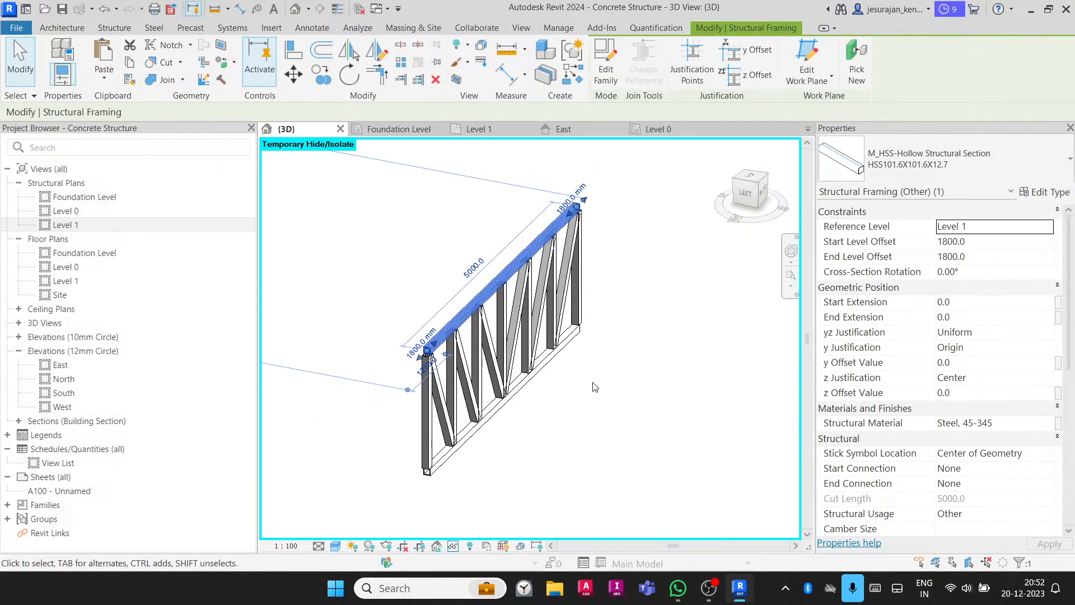
pyautogui.click(606, 452)
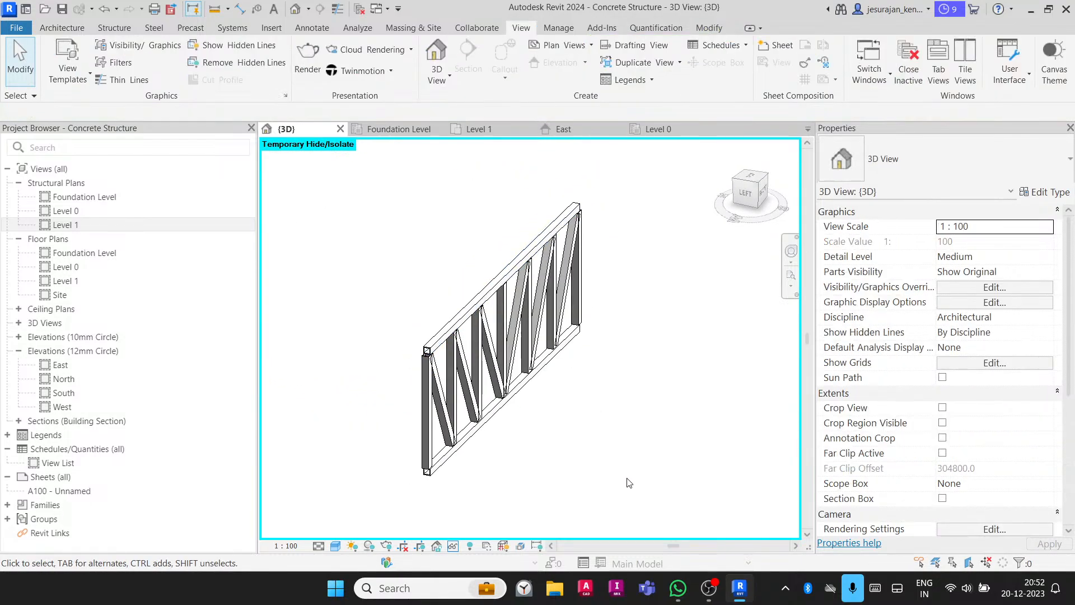
# - Stretch the far end of the Pratt flat truss so that it spans about 7100 mm
pyautogui.click(542, 331)
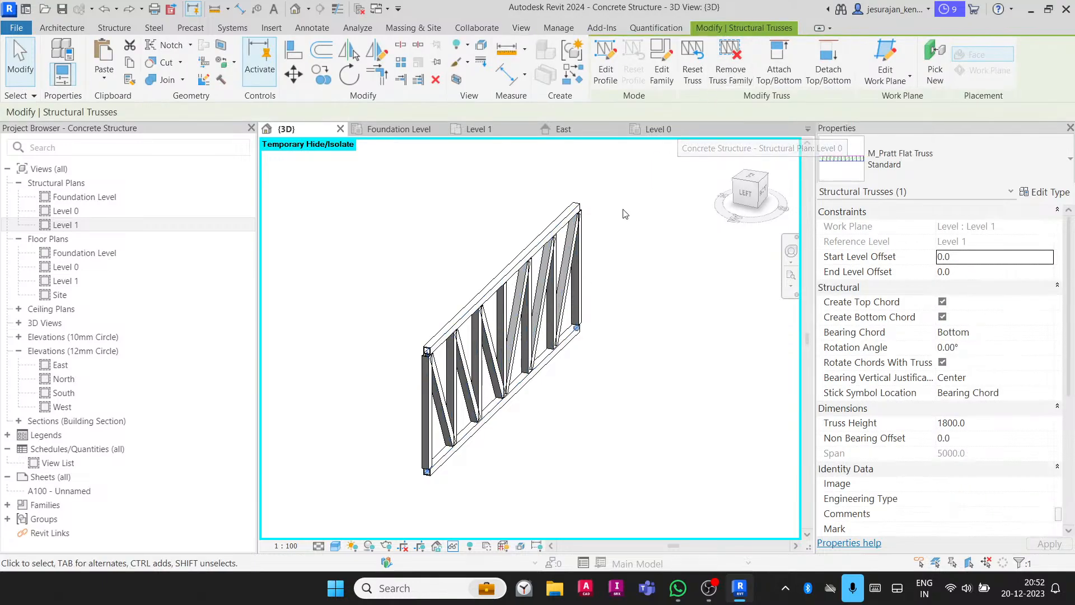
pyautogui.click(615, 228)
pyautogui.click(566, 324)
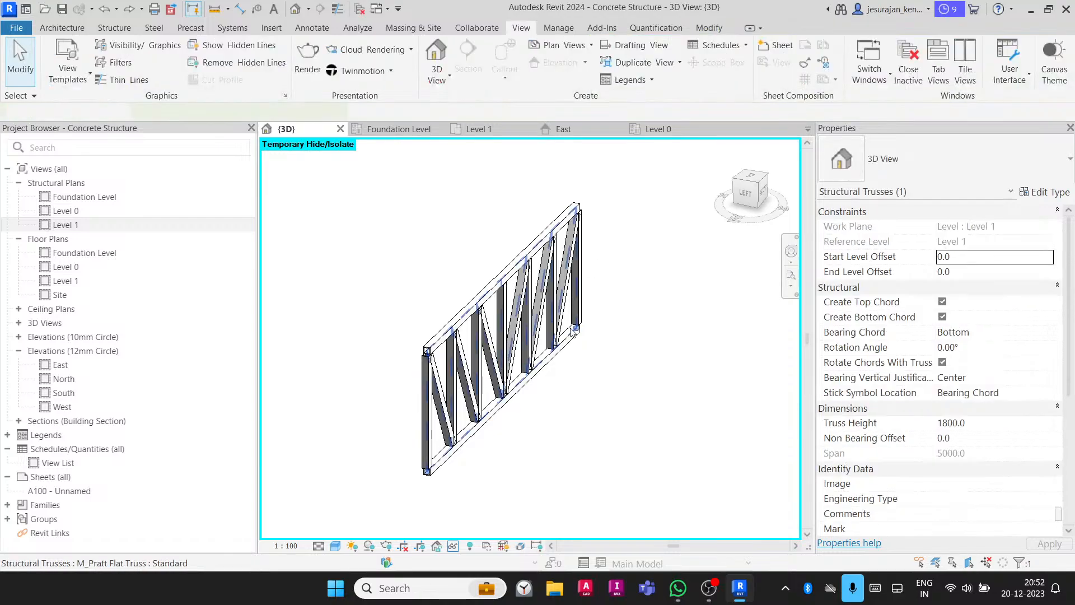
pyautogui.moveTo(578, 327); pyautogui.dragTo(639, 267)
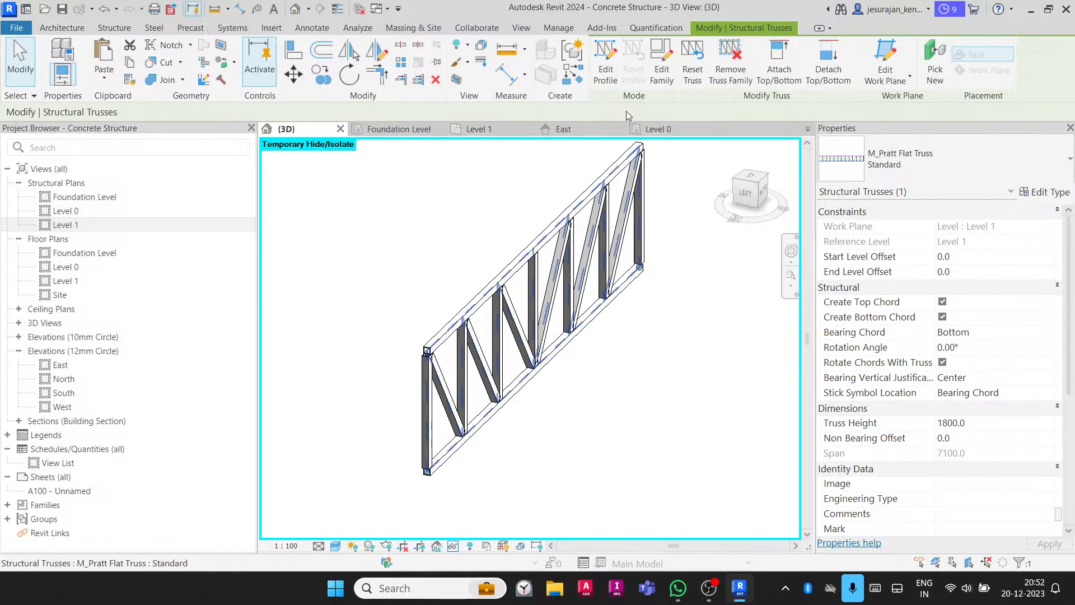
# - Open the truss profile for editing, view its top and bottom chord lines, and finish the sketch with no edits
pyautogui.click(608, 71)
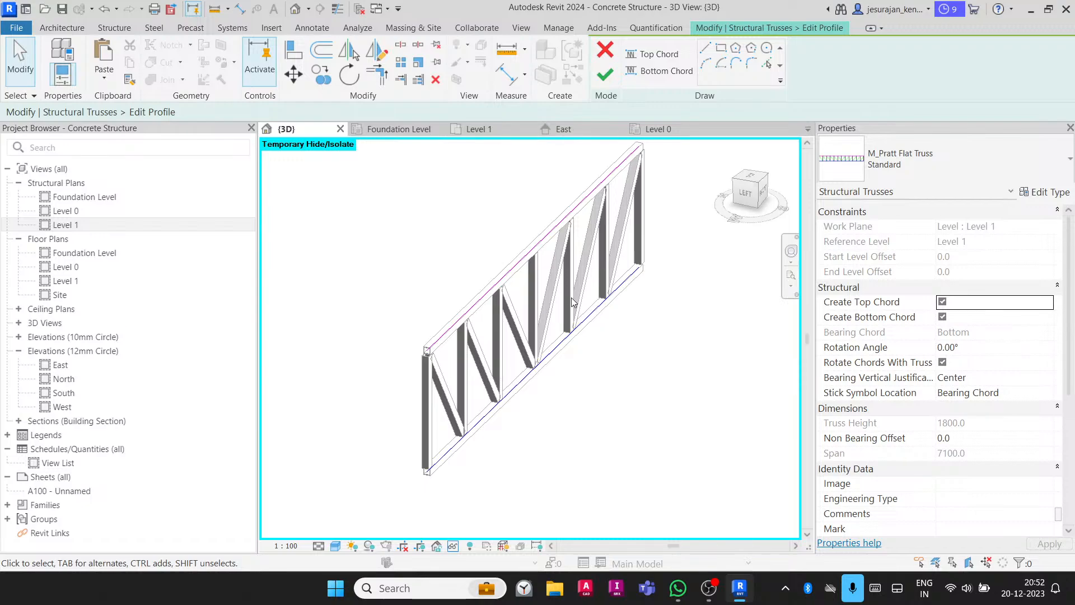
pyautogui.keyDown('shift'); pyautogui.moveTo(571, 298); pyautogui.dragTo(548, 272, button='middle'); pyautogui.keyUp('shift')
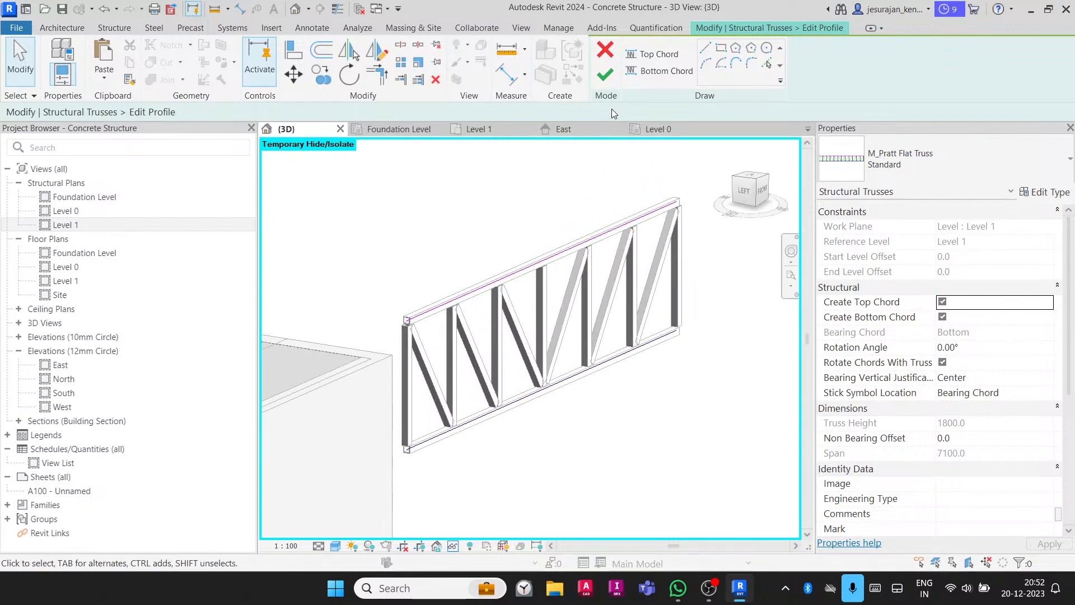
pyautogui.click(609, 76)
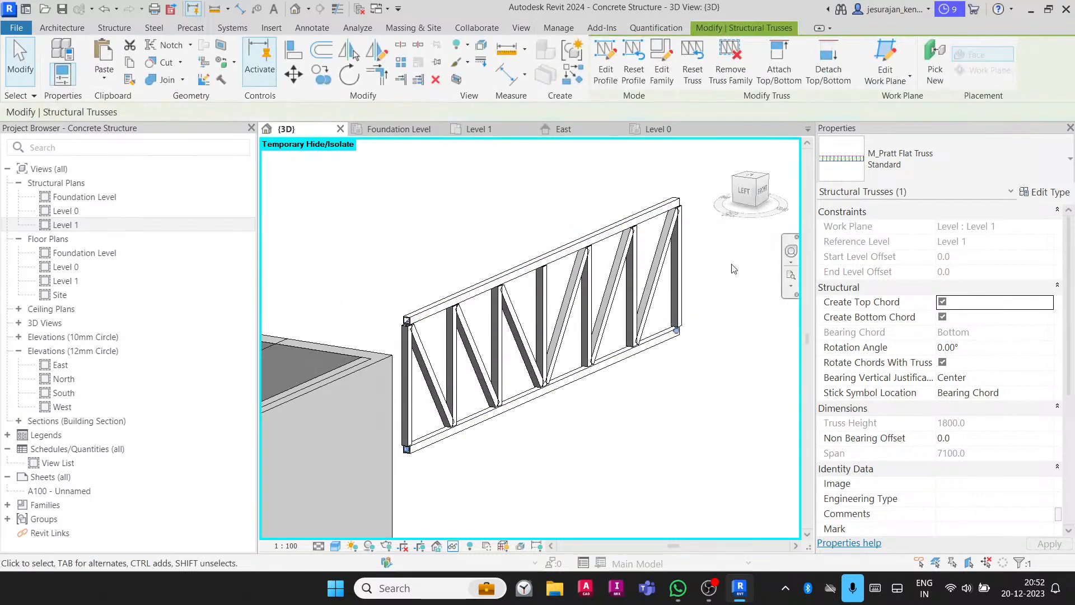
pyautogui.click(726, 310)
# - Review the truss's type properties for vertical webs, diagonal webs, bottom chords and construction, and close them without edits
pyautogui.click(667, 266)
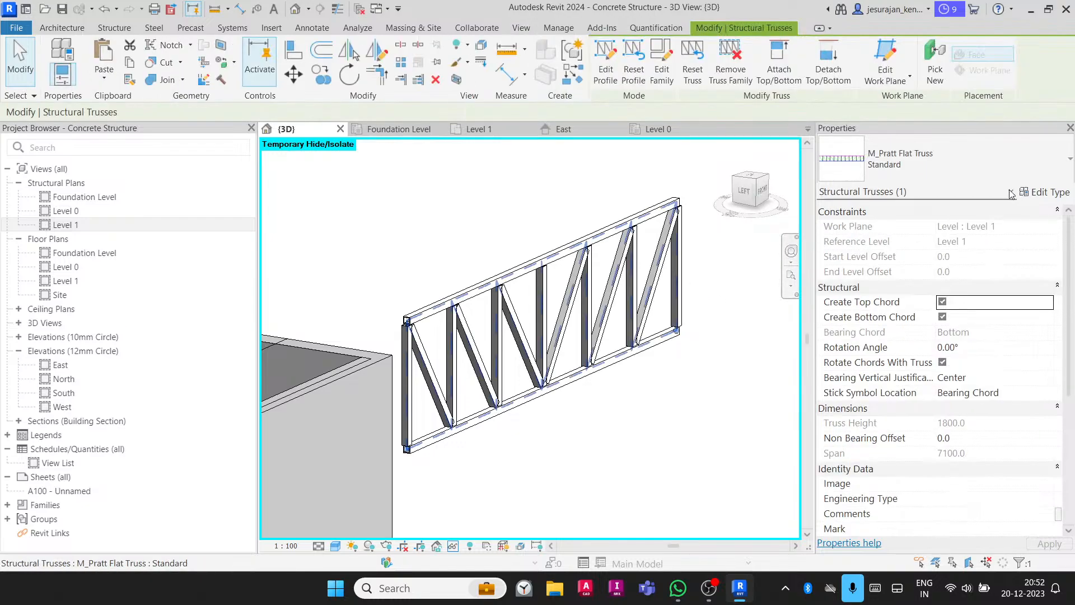
pyautogui.click(1042, 192)
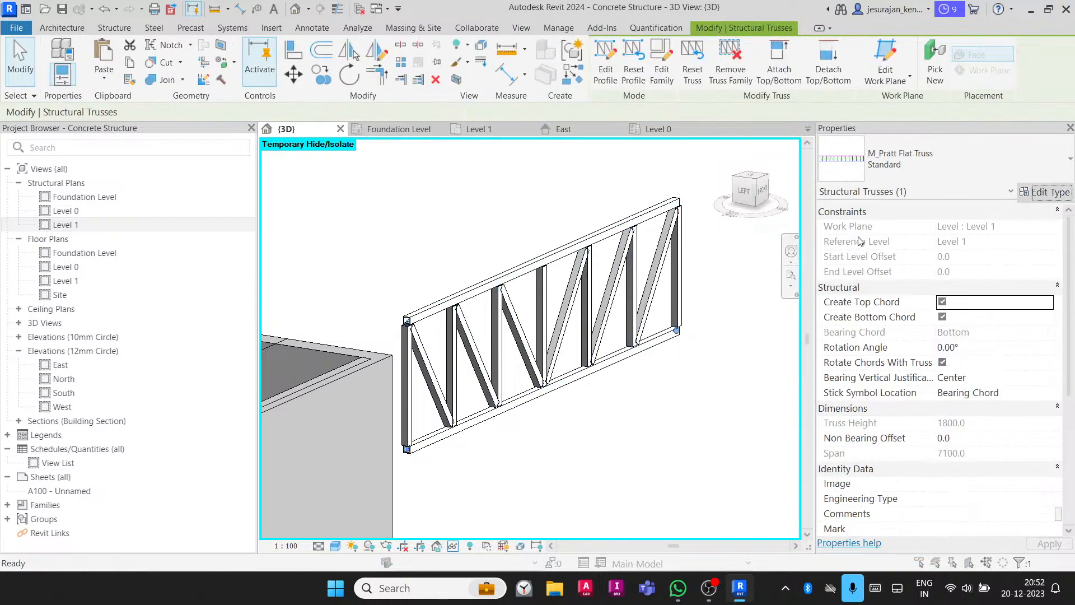
pyautogui.scroll(-3, 741, 256)
pyautogui.scroll(-5, 740, 256)
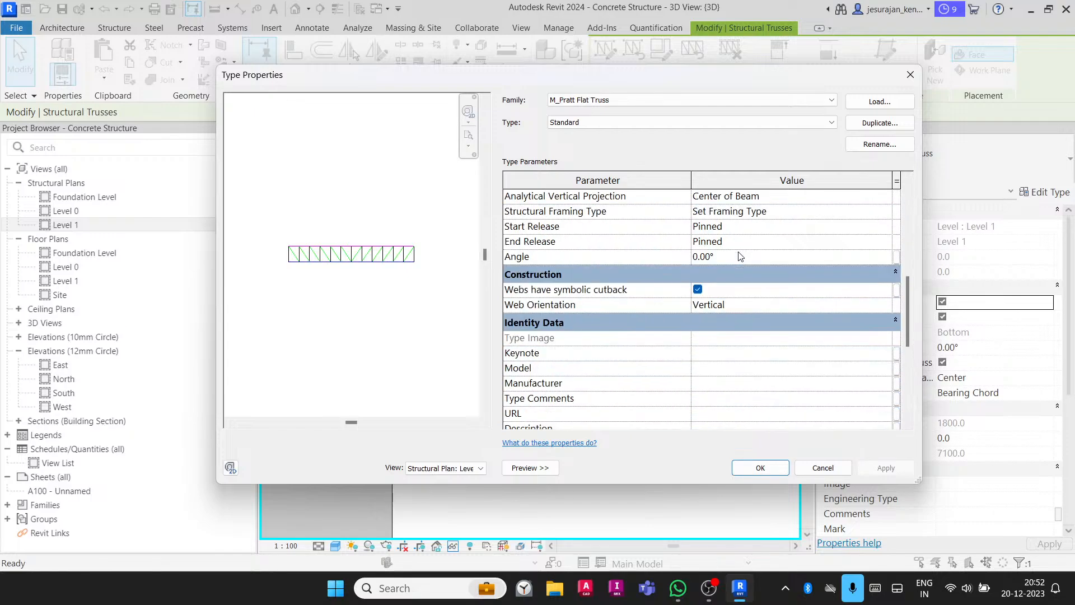
pyautogui.scroll(6, 740, 257)
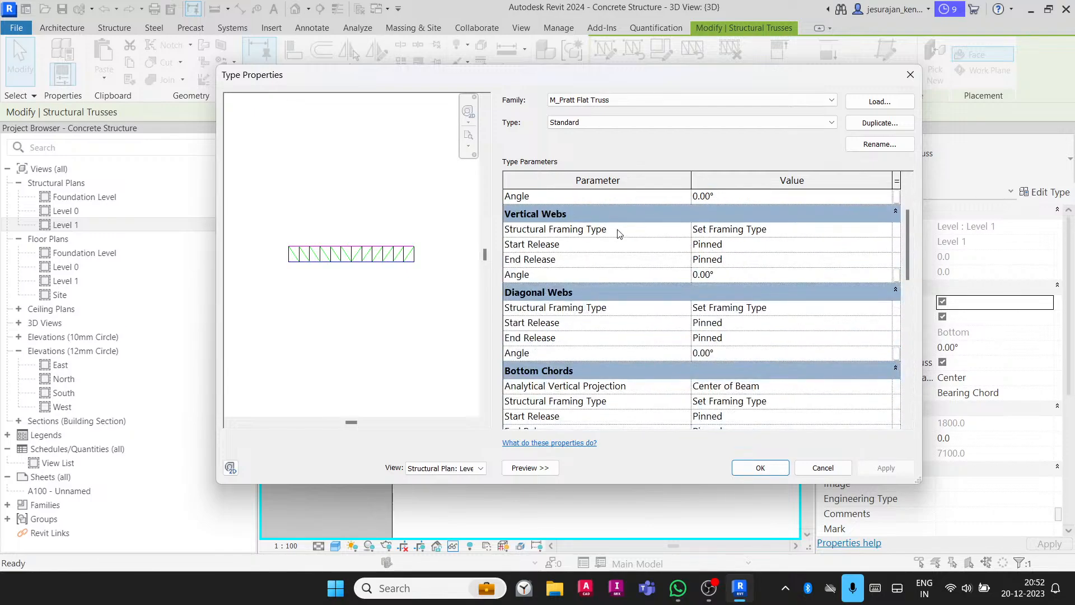
pyautogui.click(780, 228)
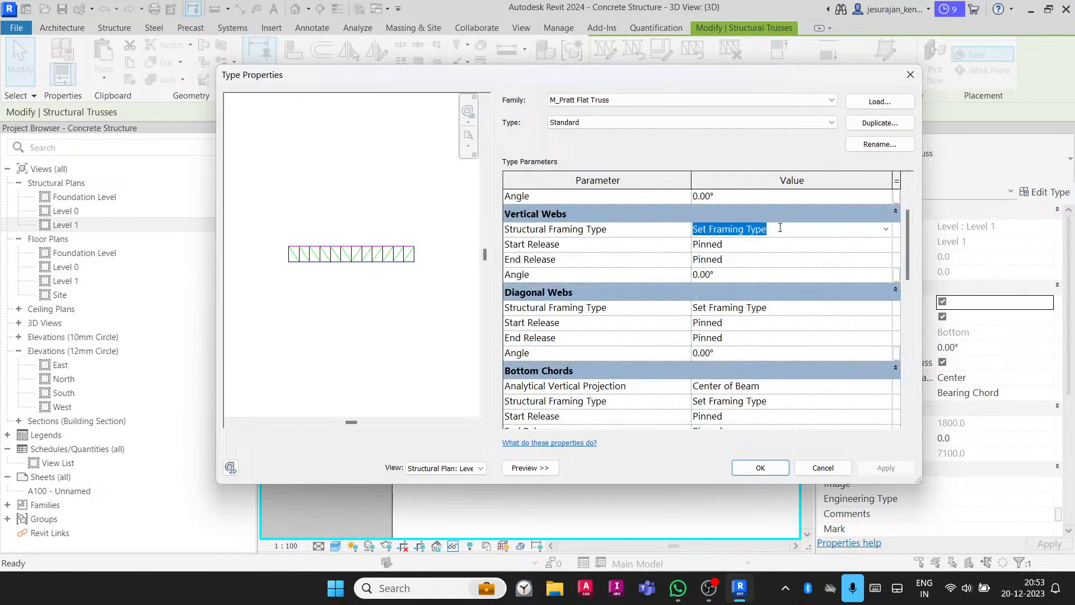
pyautogui.click(778, 244)
pyautogui.scroll(2, 333, 284)
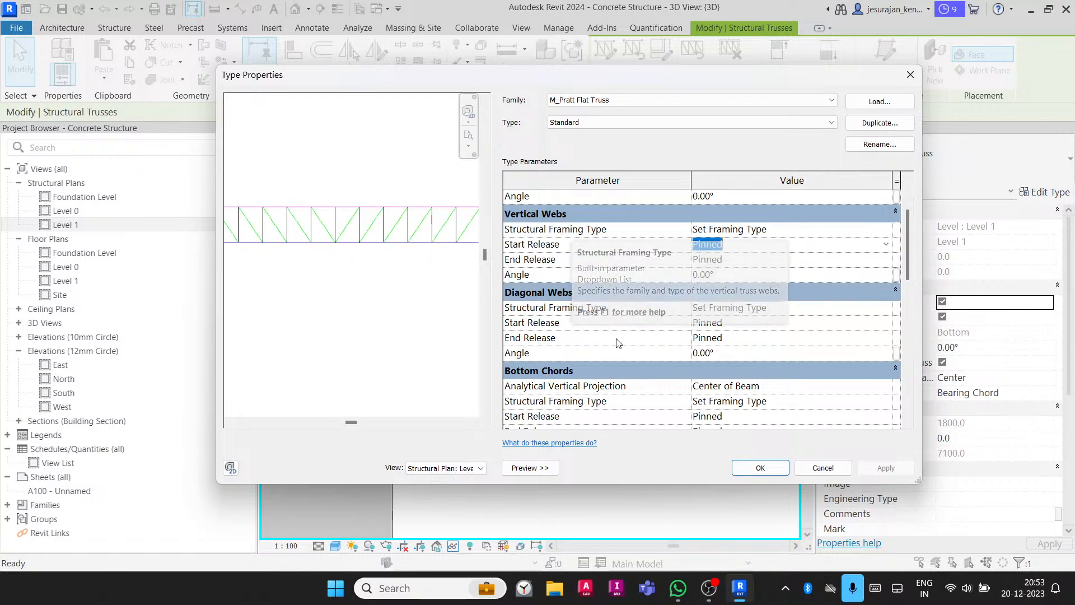
pyautogui.scroll(-1, 632, 374)
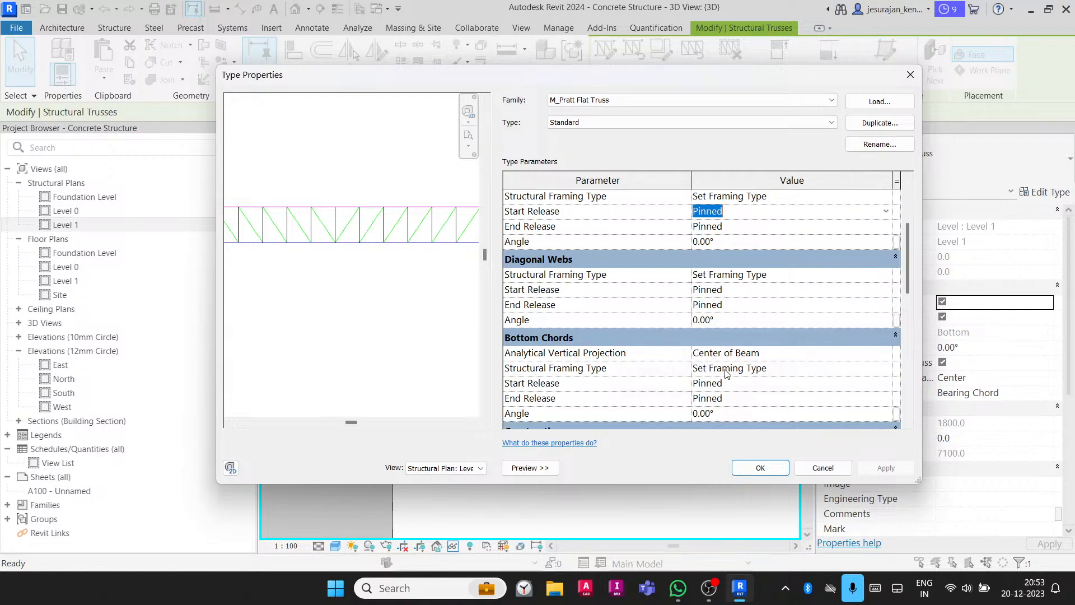
pyautogui.scroll(-2, 731, 374)
pyautogui.scroll(-1, 734, 373)
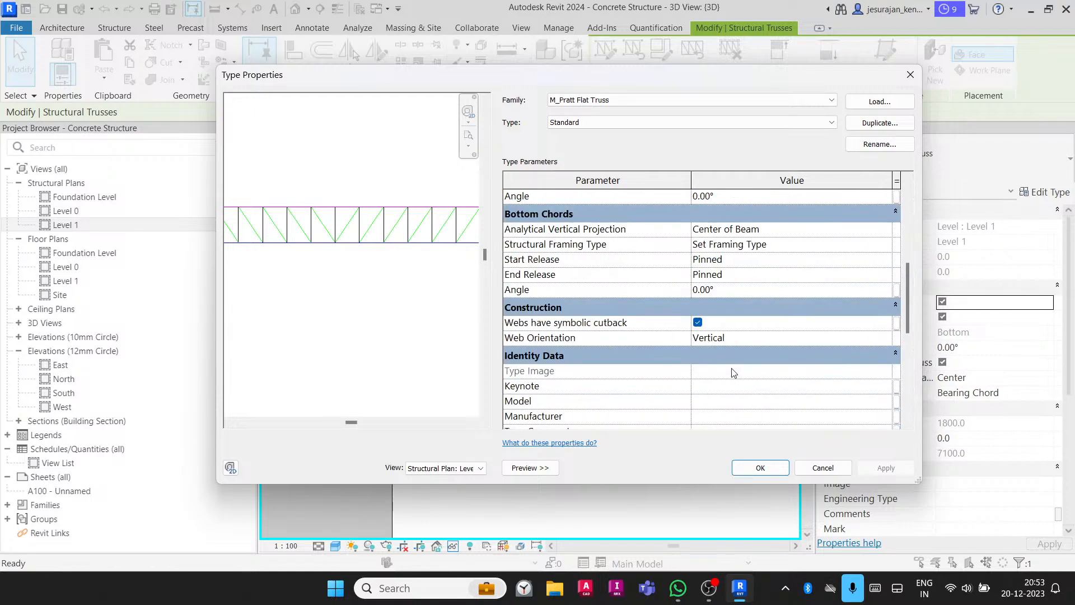
pyautogui.scroll(-5, 733, 373)
pyautogui.scroll(10, 733, 369)
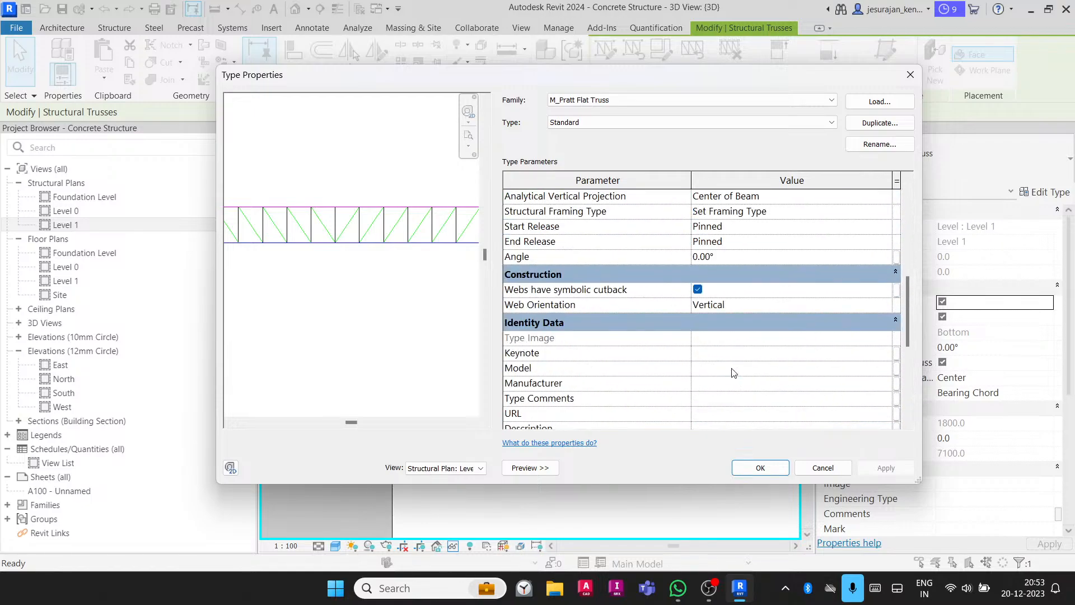
pyautogui.click(910, 75)
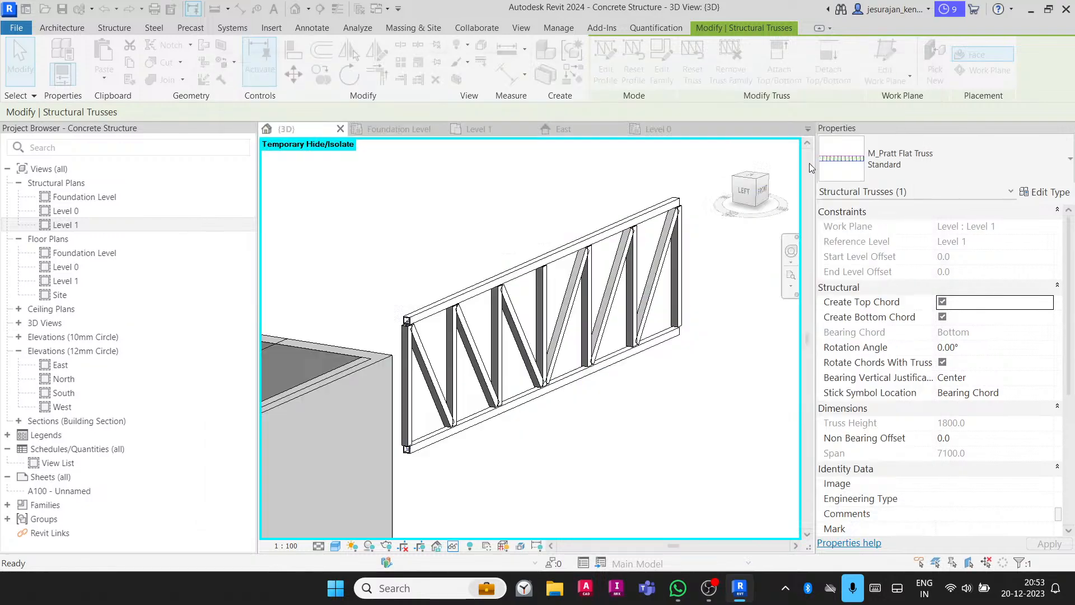
pyautogui.press('Escape')
pyautogui.scroll(-5, 574, 286)
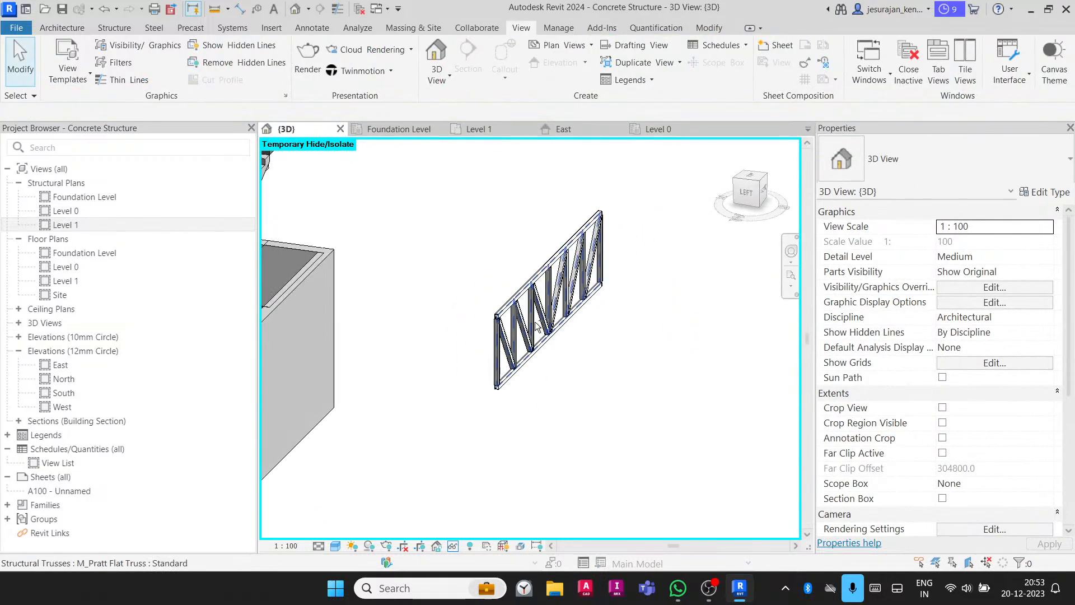
pyautogui.keyDown('shift'); pyautogui.moveTo(563, 284); pyautogui.dragTo(635, 331, button='middle'); pyautogui.keyUp('shift')
pyautogui.scroll(-2, 634, 303)
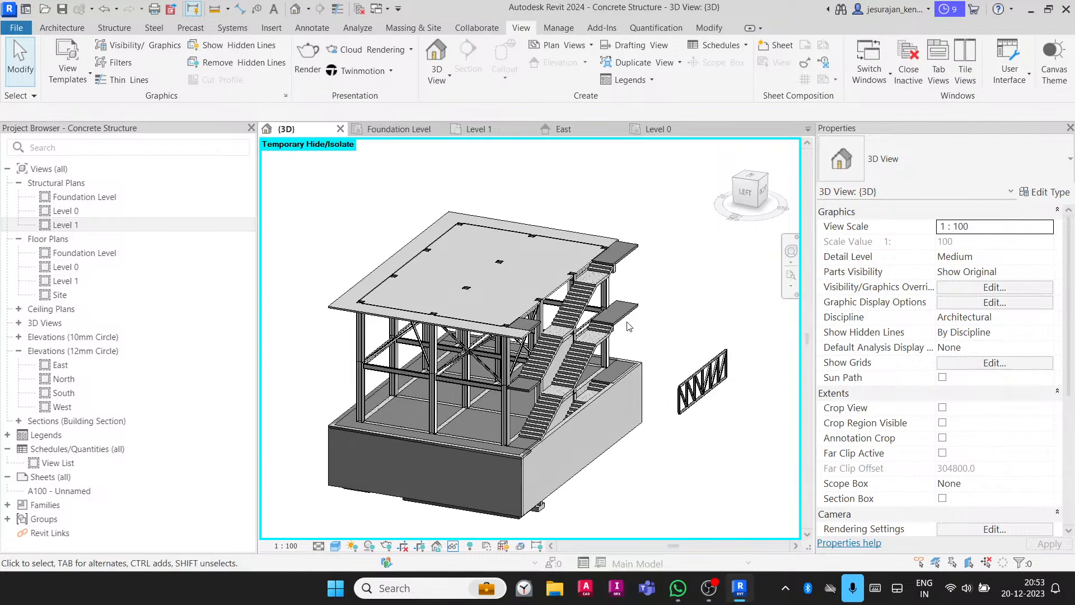